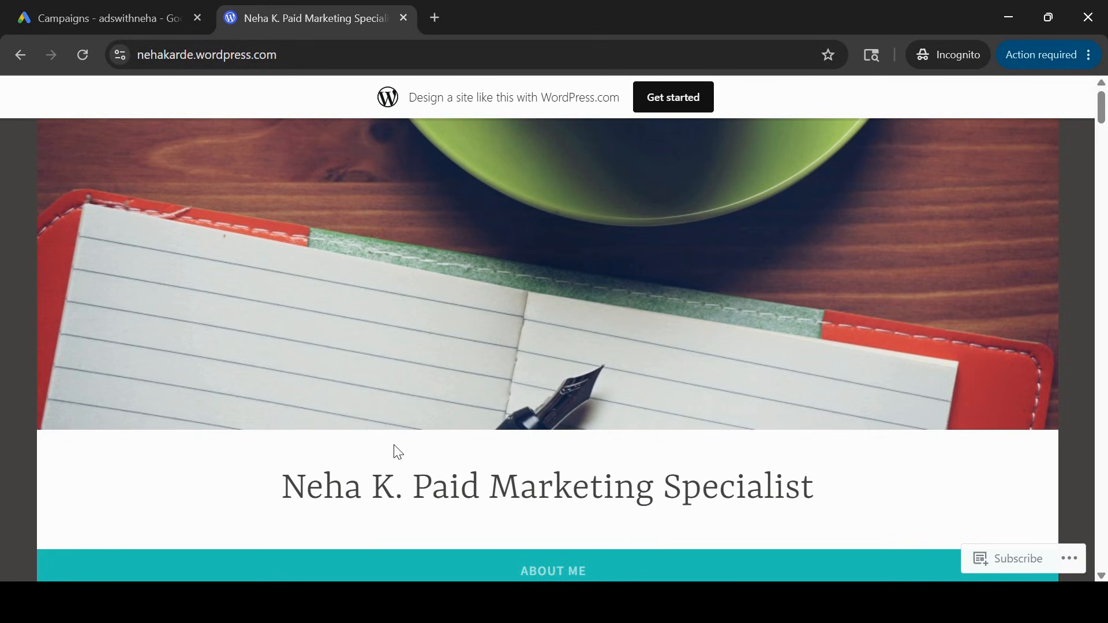
pyautogui.scroll(-4, 398, 451)
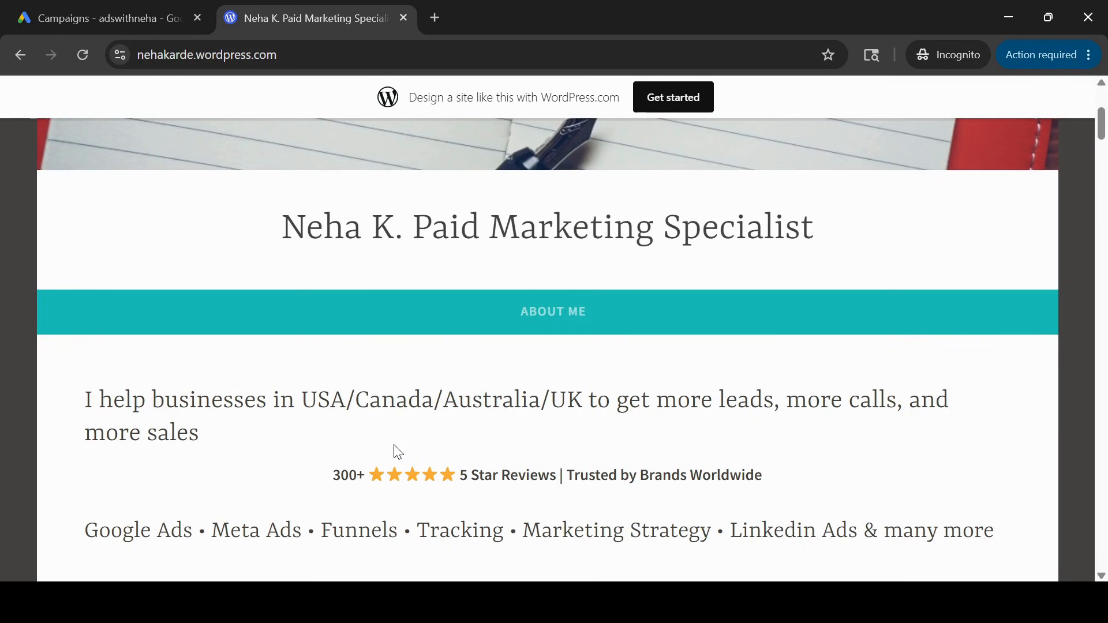
pyautogui.scroll(-4, 399, 452)
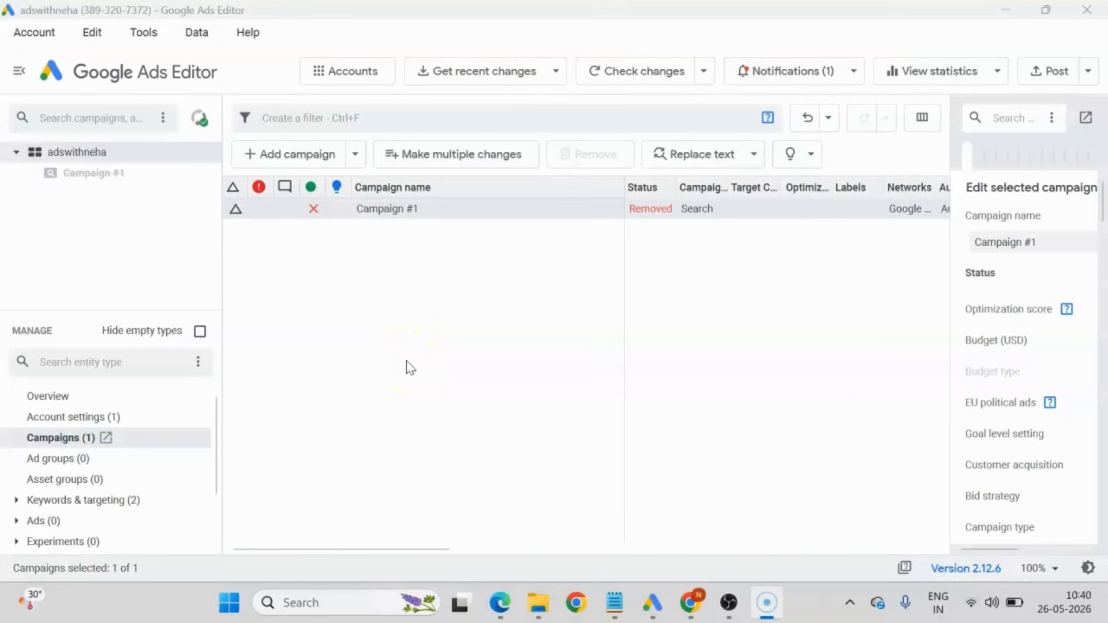
# Switch to Google Ads Editor and look through the account's entity types, including the keywords list.
pyautogui.click(410, 352)
pyautogui.click(50, 459)
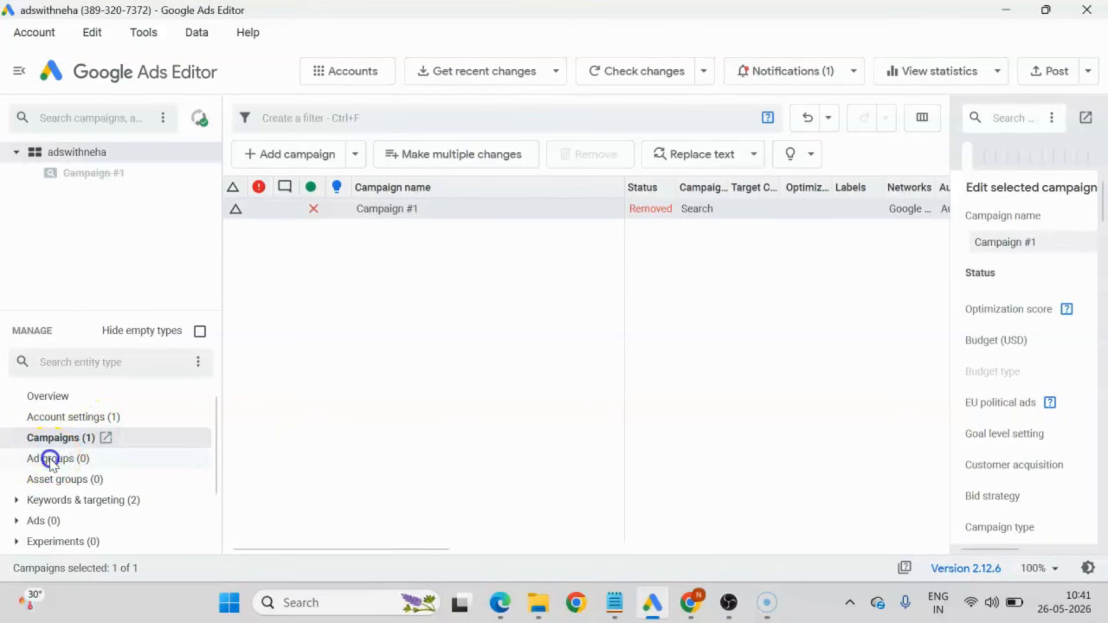
pyautogui.click(35, 500)
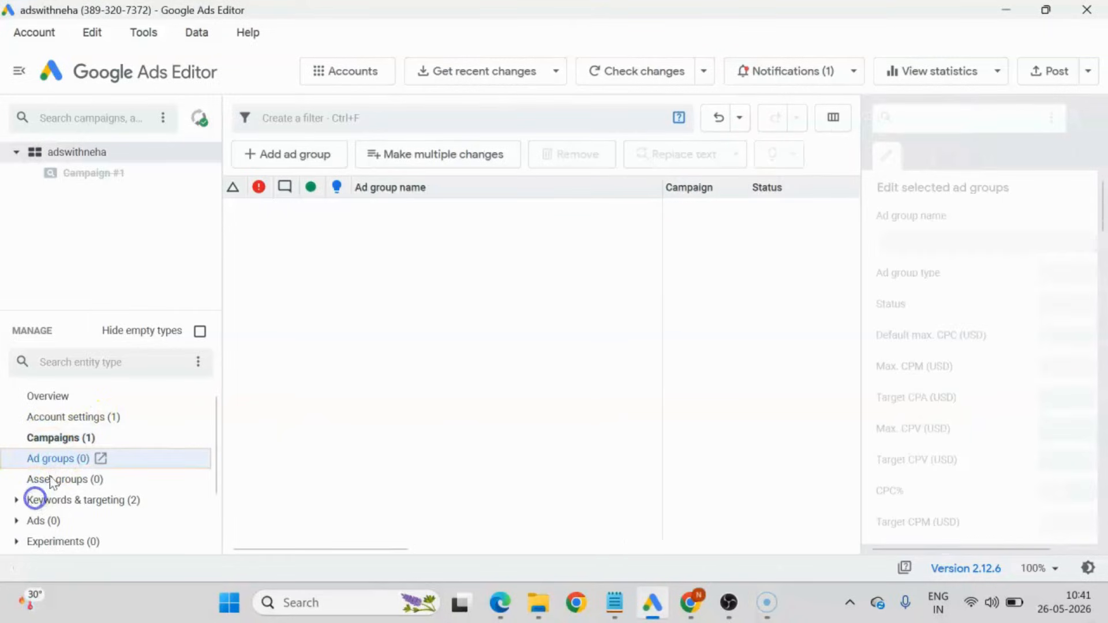
pyautogui.click(17, 499)
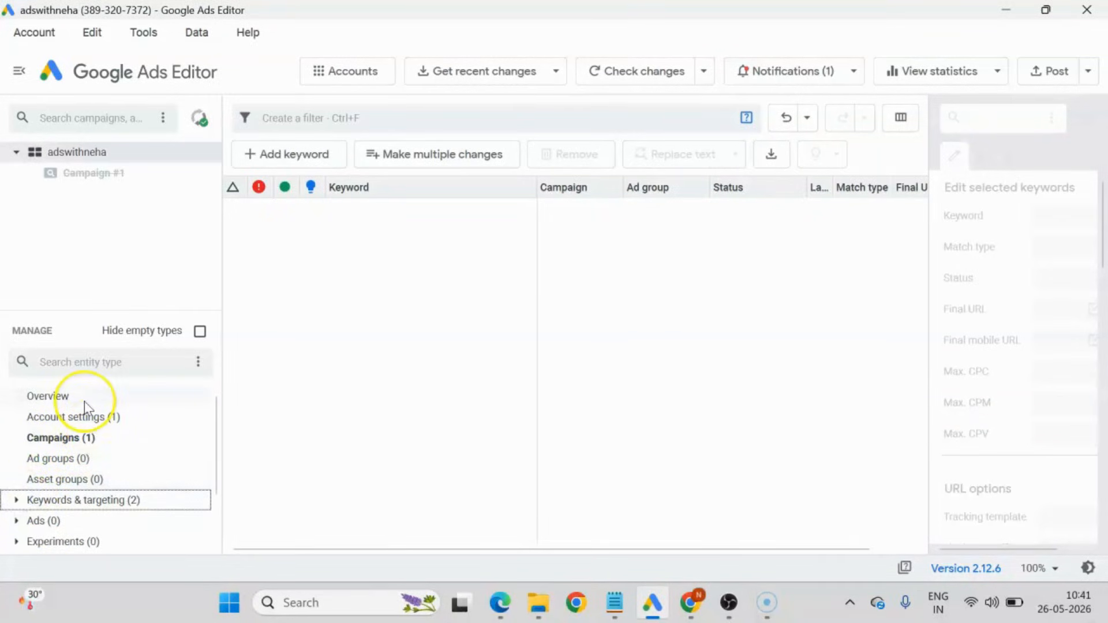
pyautogui.click(431, 427)
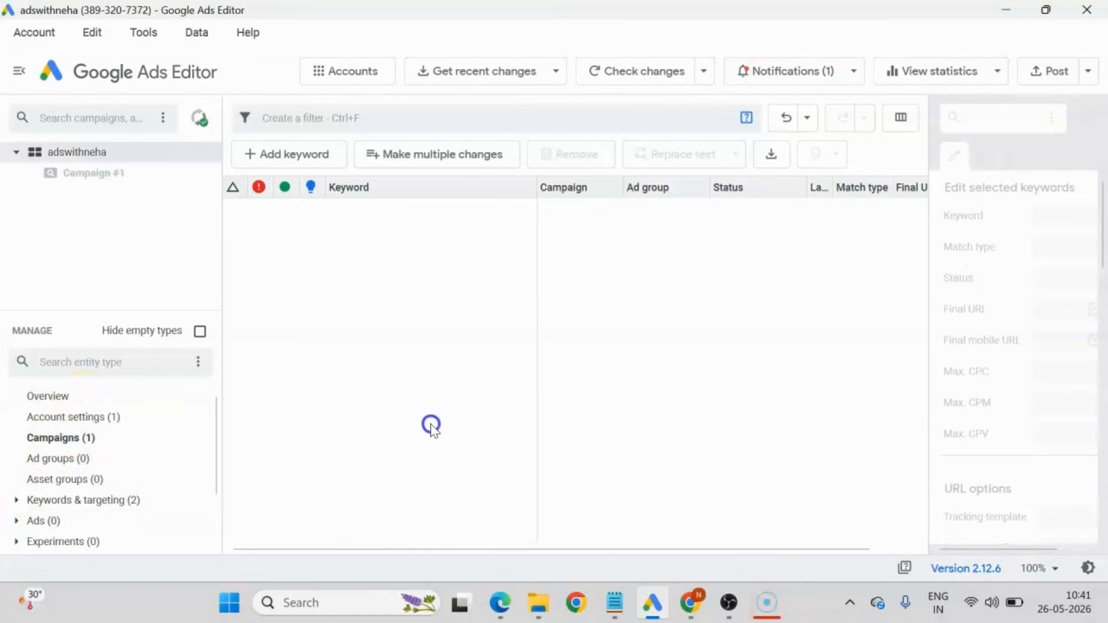
pyautogui.click(78, 154)
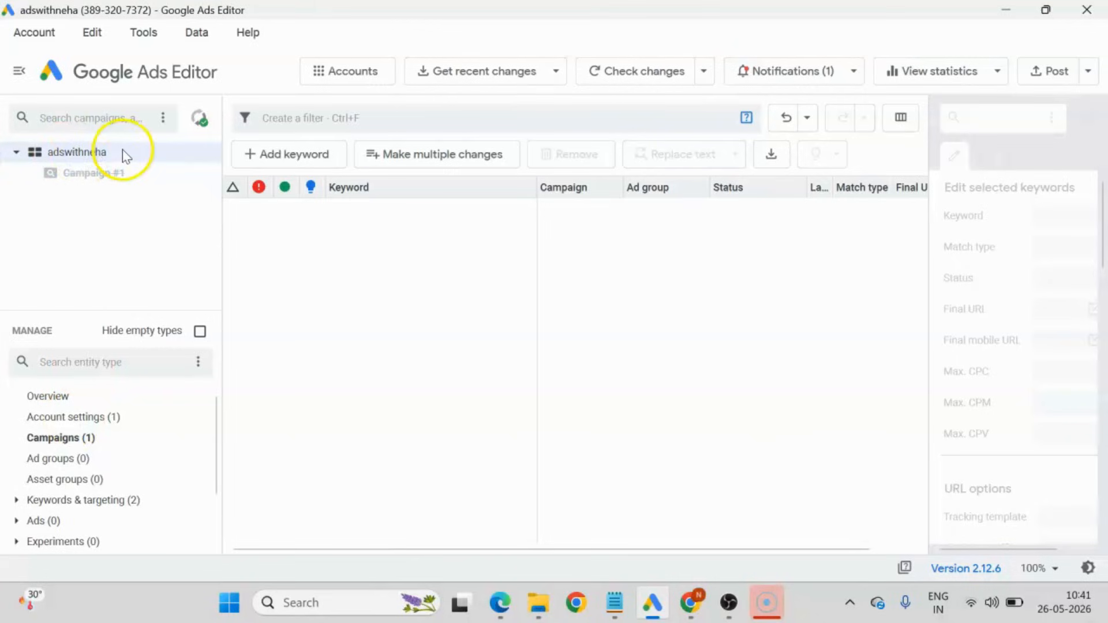
# Check the existing campaign's status in the Editor, view the account's campaign list in Google Ads in Chrome, and return to the Editor.
pyautogui.click(53, 439)
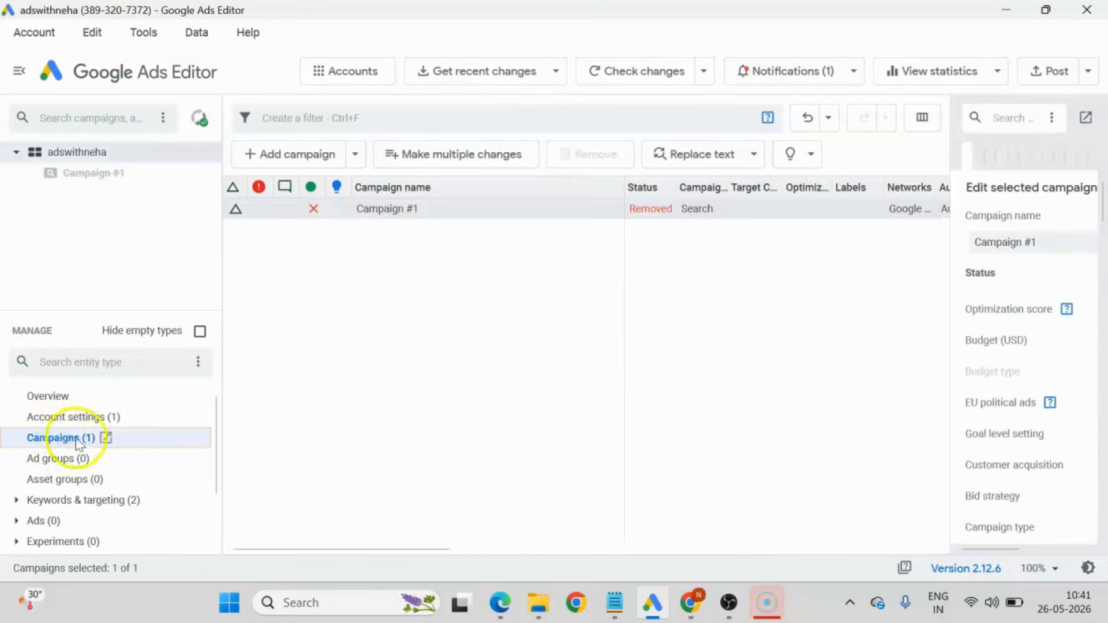
pyautogui.click(388, 217)
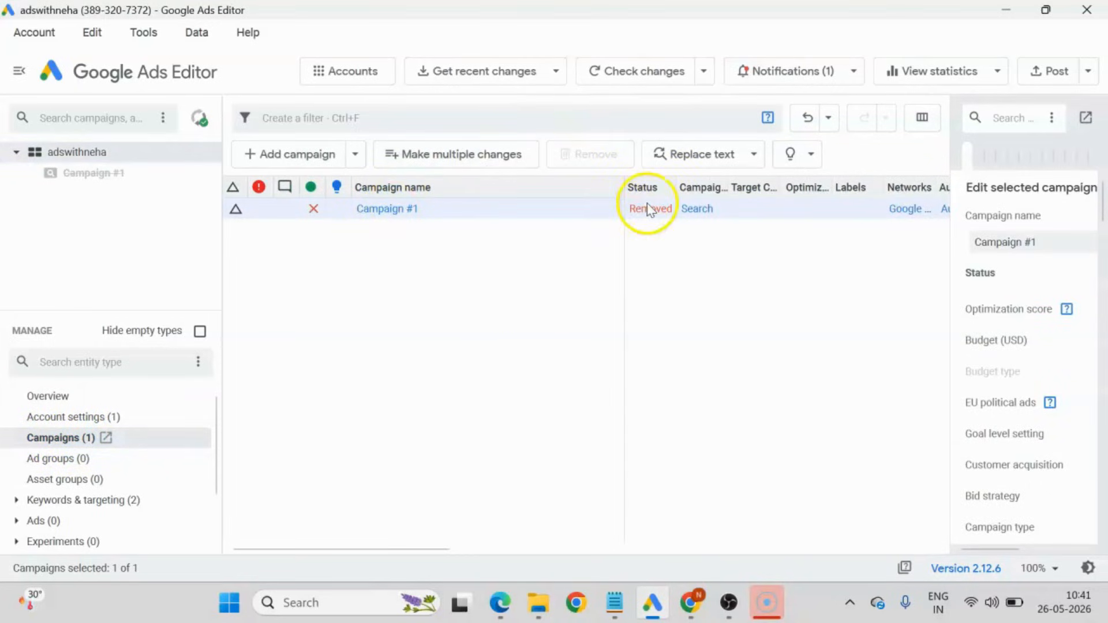
pyautogui.moveTo(649, 220)
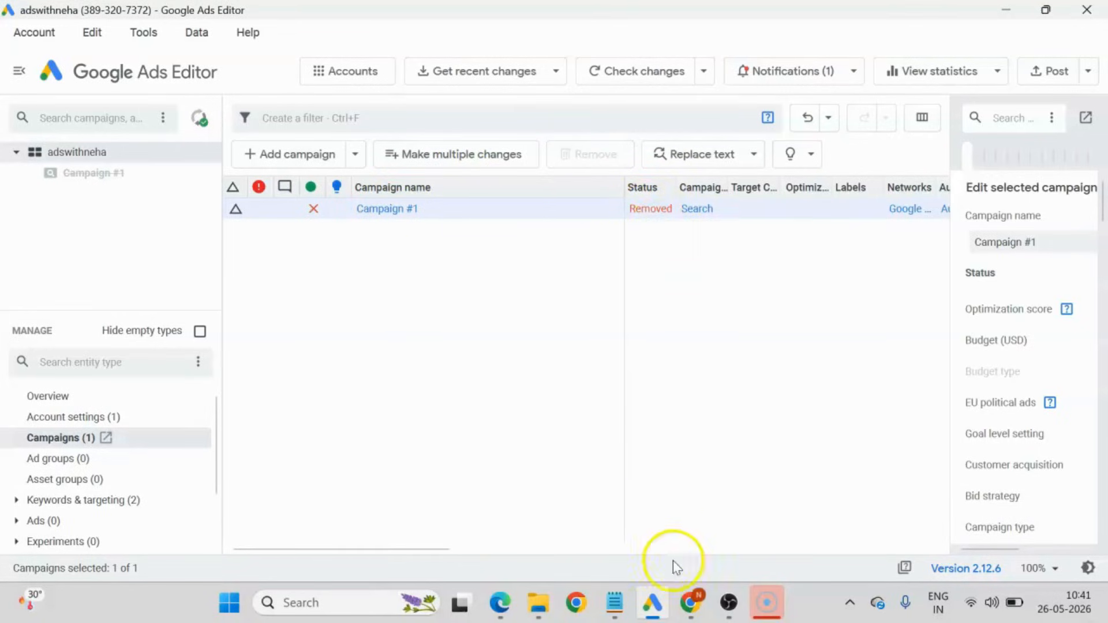
pyautogui.click(690, 603)
pyautogui.click(104, 17)
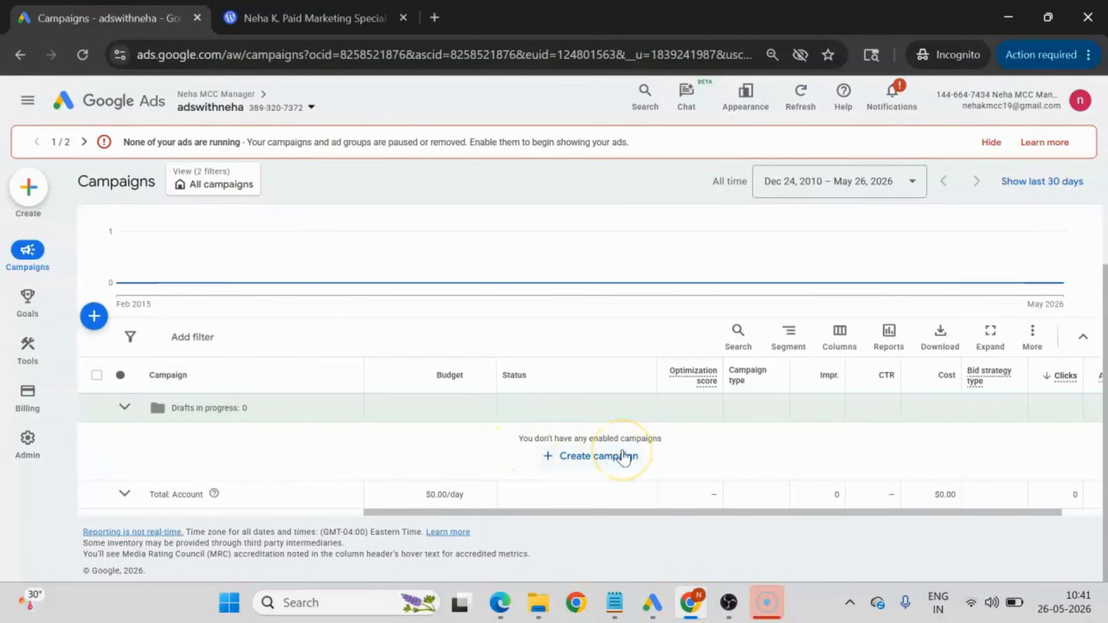
pyautogui.click(652, 602)
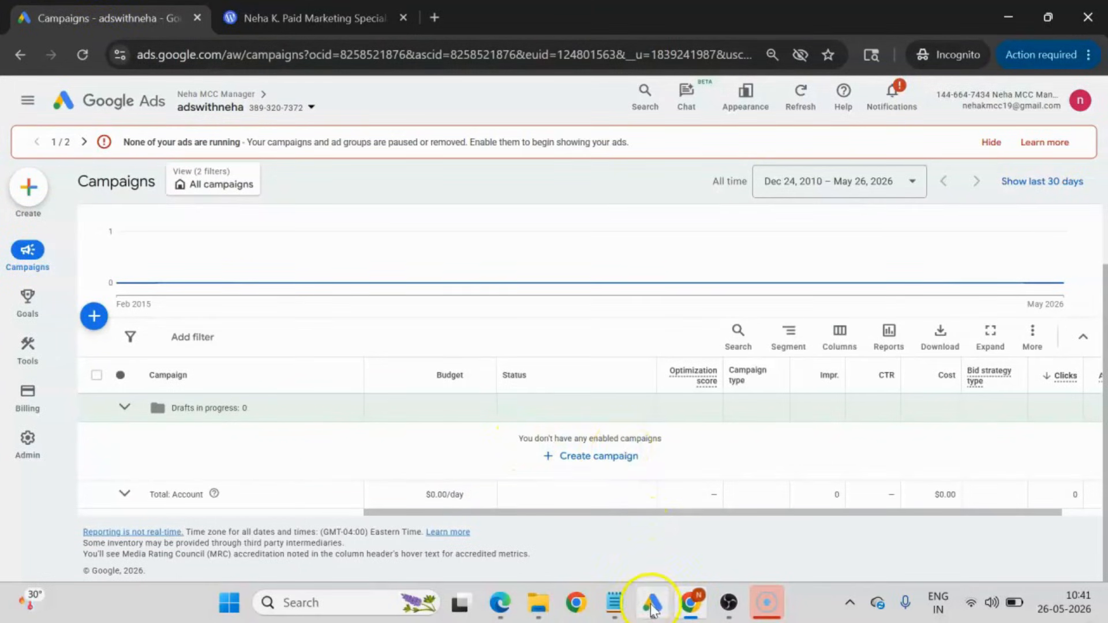
# Add a new search campaign to the account and name it Search_Campaign.
pyautogui.click(465, 242)
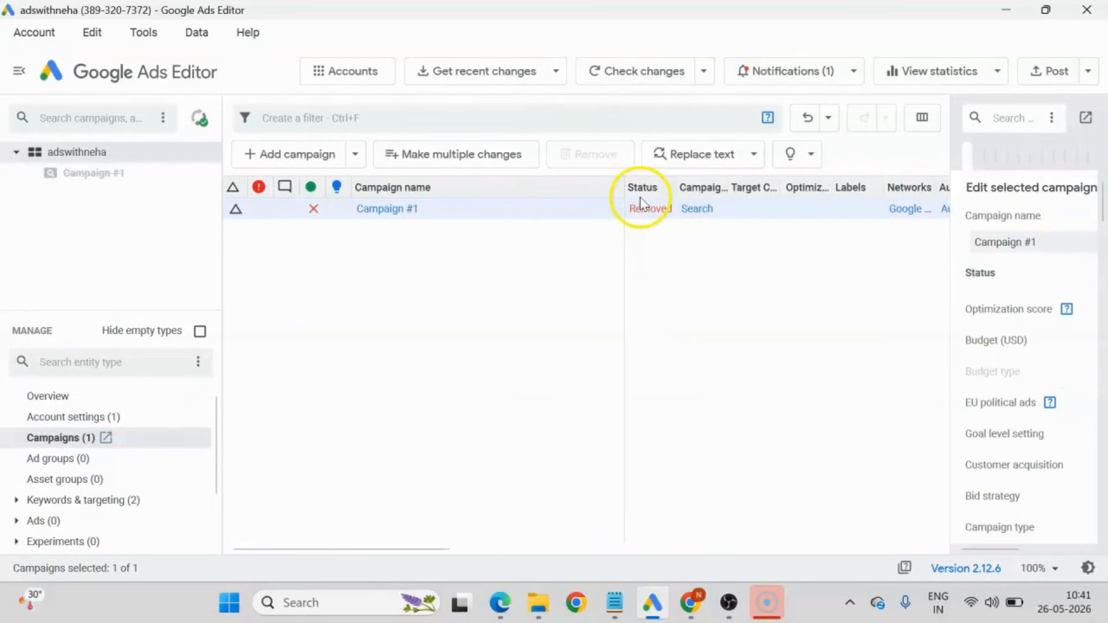
pyautogui.click(305, 156)
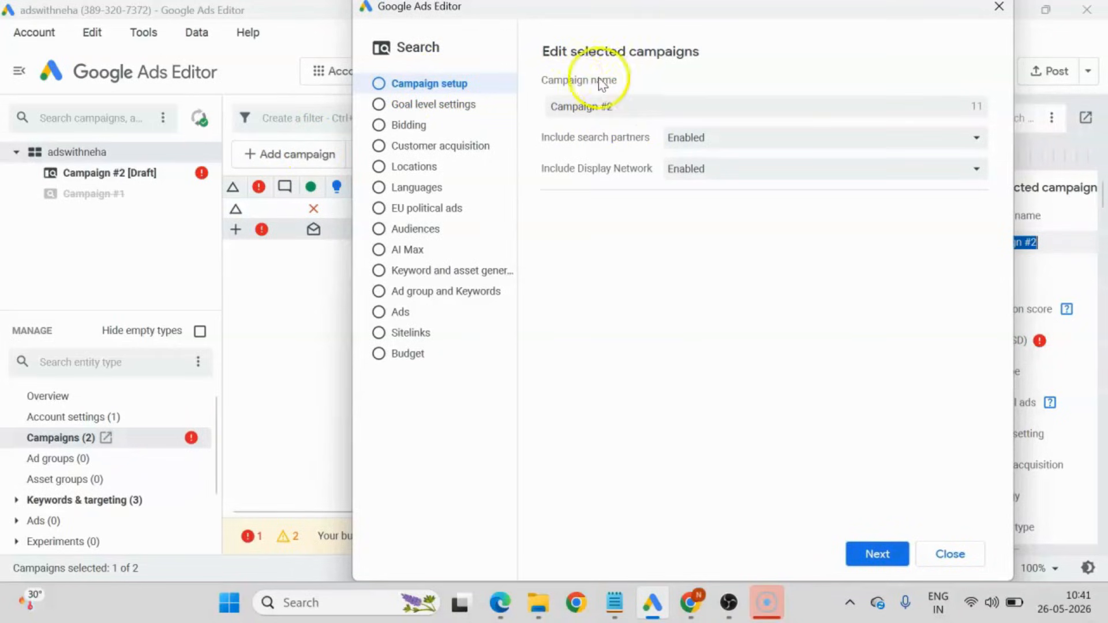
pyautogui.moveTo(626, 104); pyautogui.dragTo(558, 104)
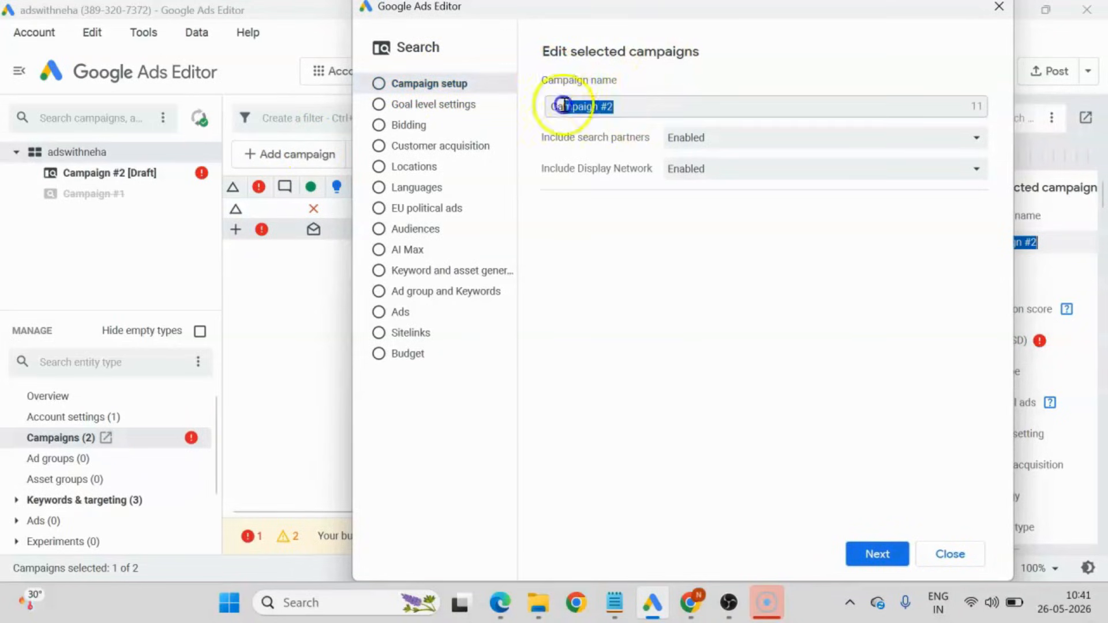
pyautogui.write('Search')
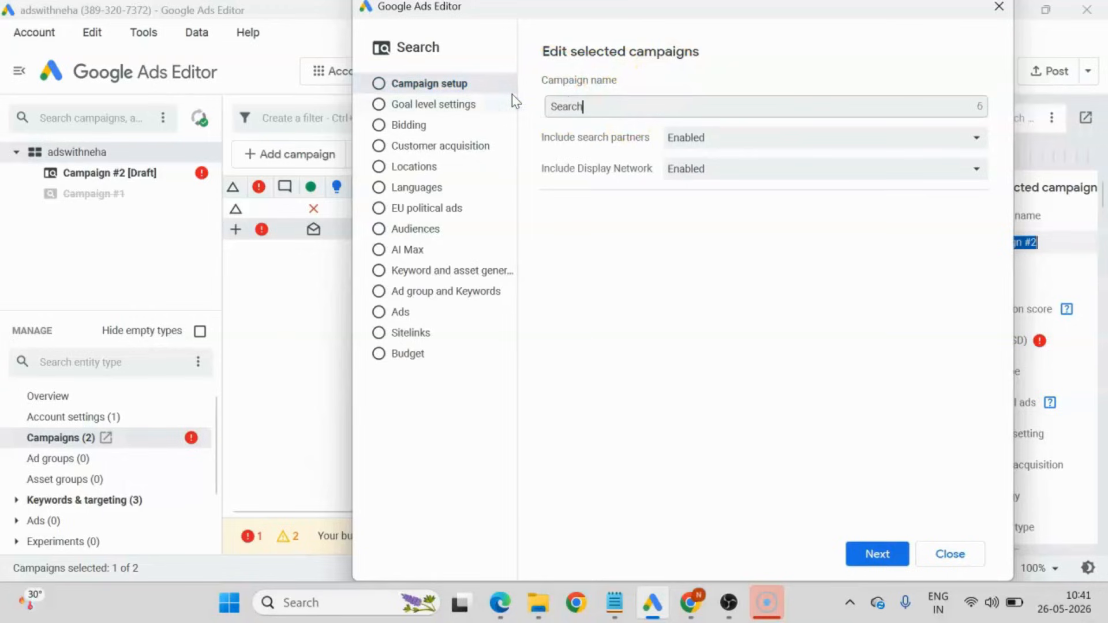
pyautogui.write('_Campaign')
pyautogui.click(623, 132)
pyautogui.click(593, 141)
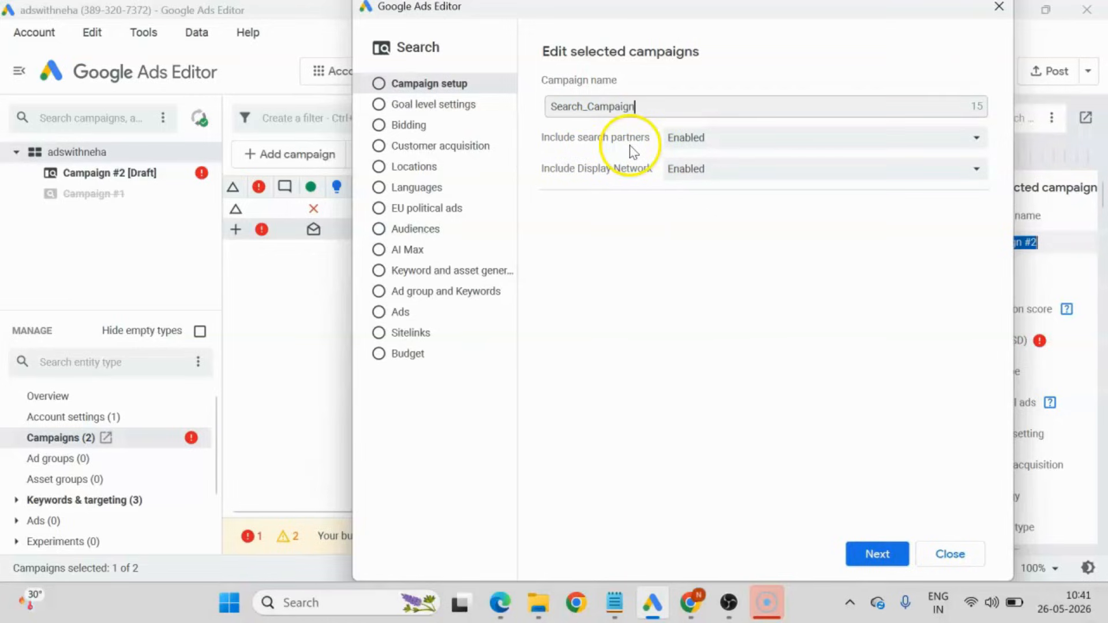
# Disable search partners and the Display Network for the new campaign, and keep its goals at account level.
pyautogui.click(696, 138)
pyautogui.click(701, 181)
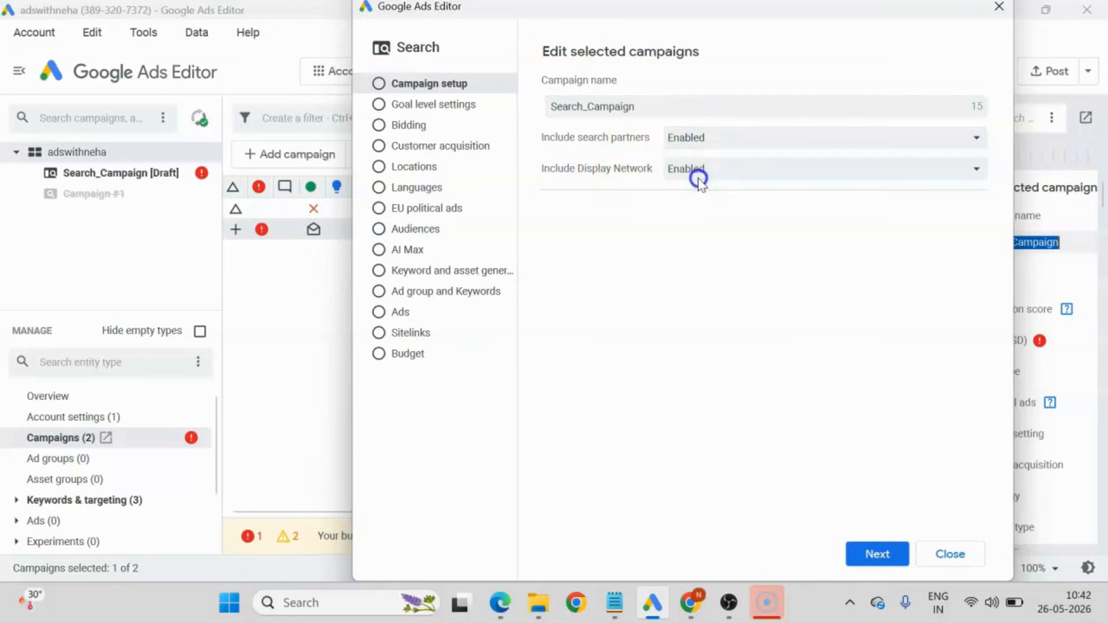
pyautogui.click(700, 173)
pyautogui.click(704, 215)
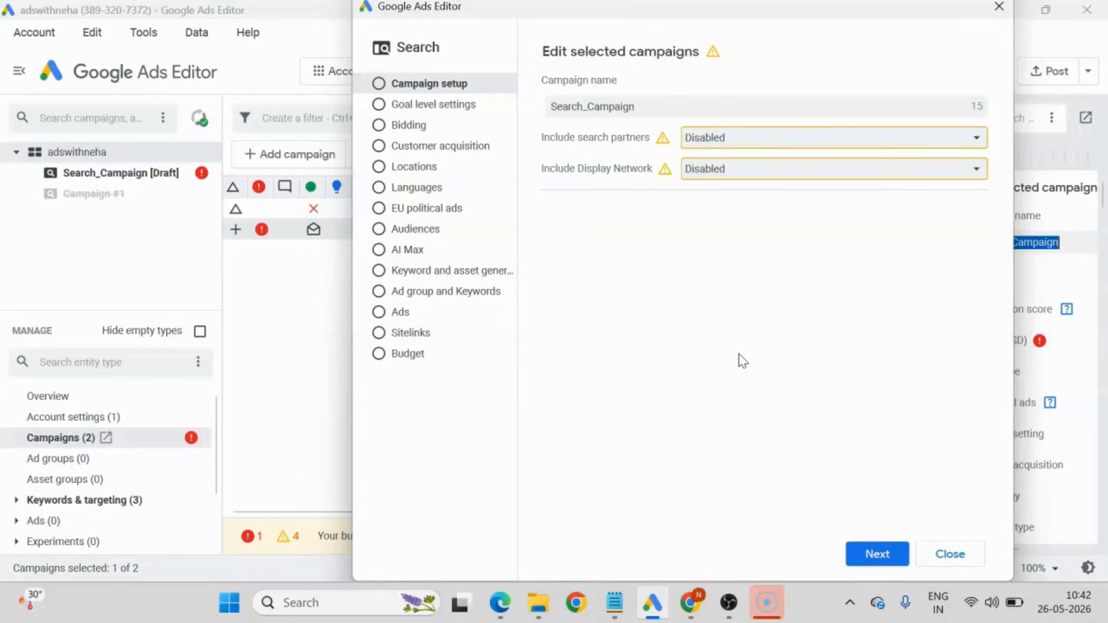
pyautogui.click(741, 351)
pyautogui.click(878, 554)
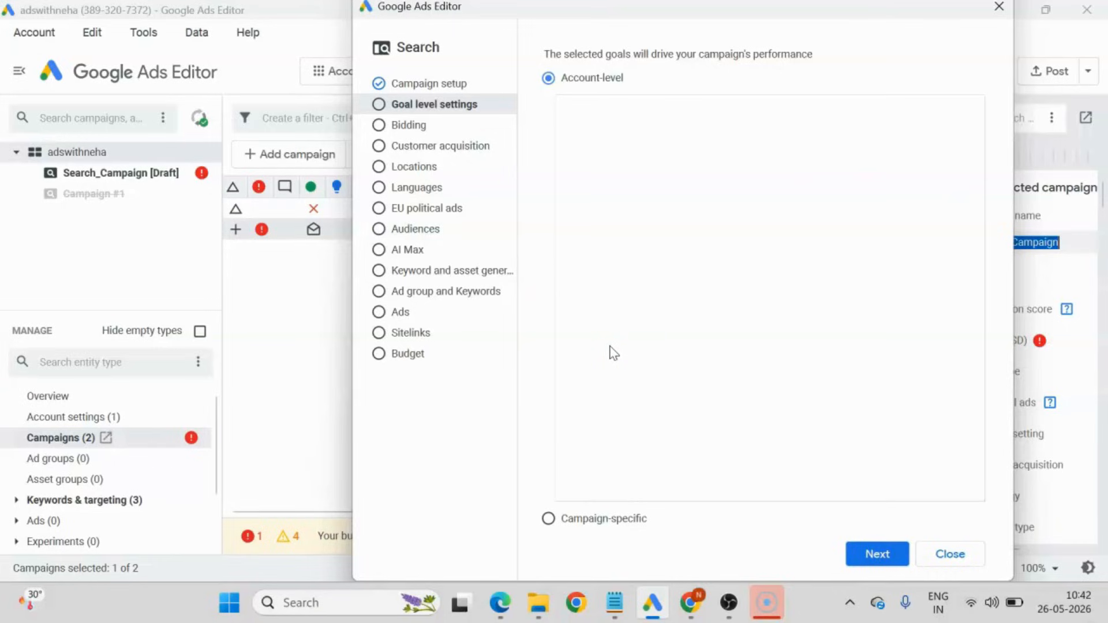
pyautogui.click(647, 79)
pyautogui.click(879, 559)
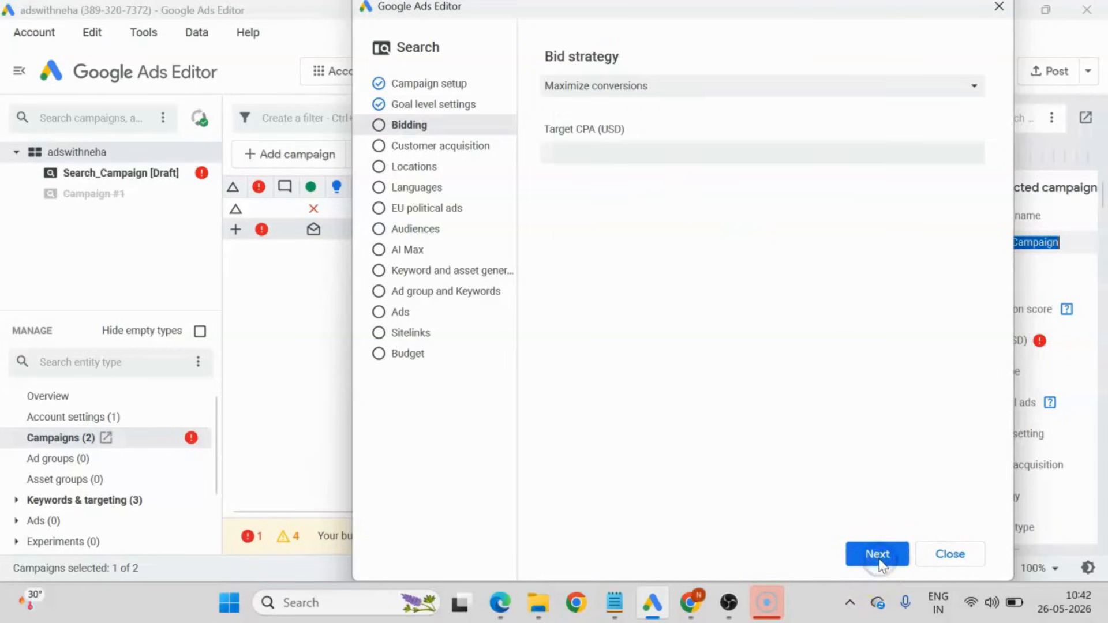
# Set the bid strategy to Maximize clicks without a CPC bid limit, and keep bidding equally for new and existing customers.
pyautogui.click(635, 92)
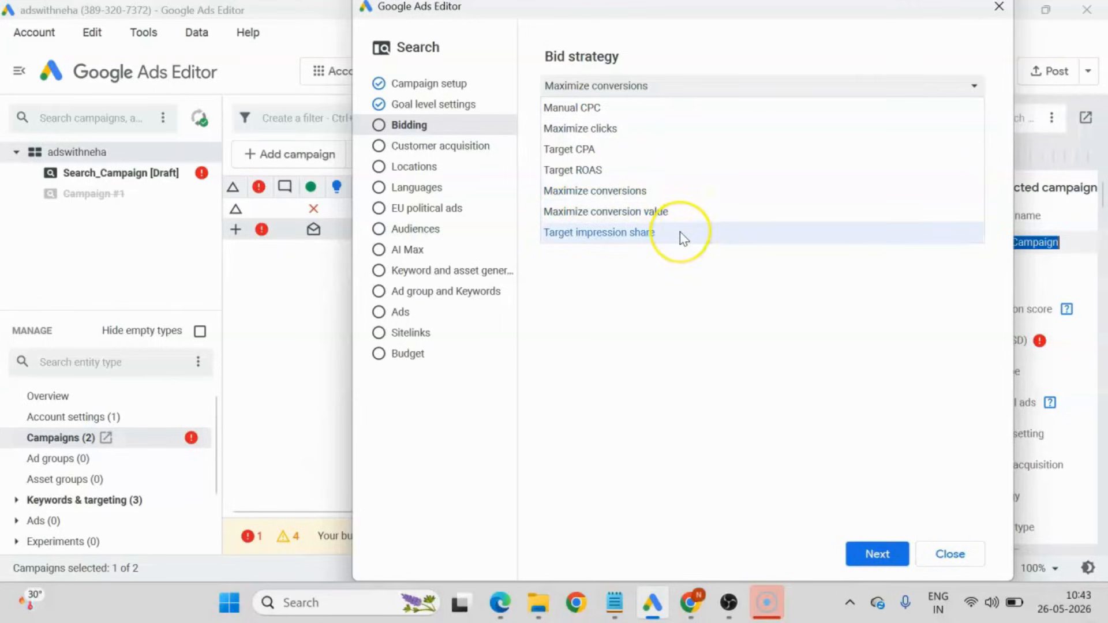
pyautogui.click(620, 137)
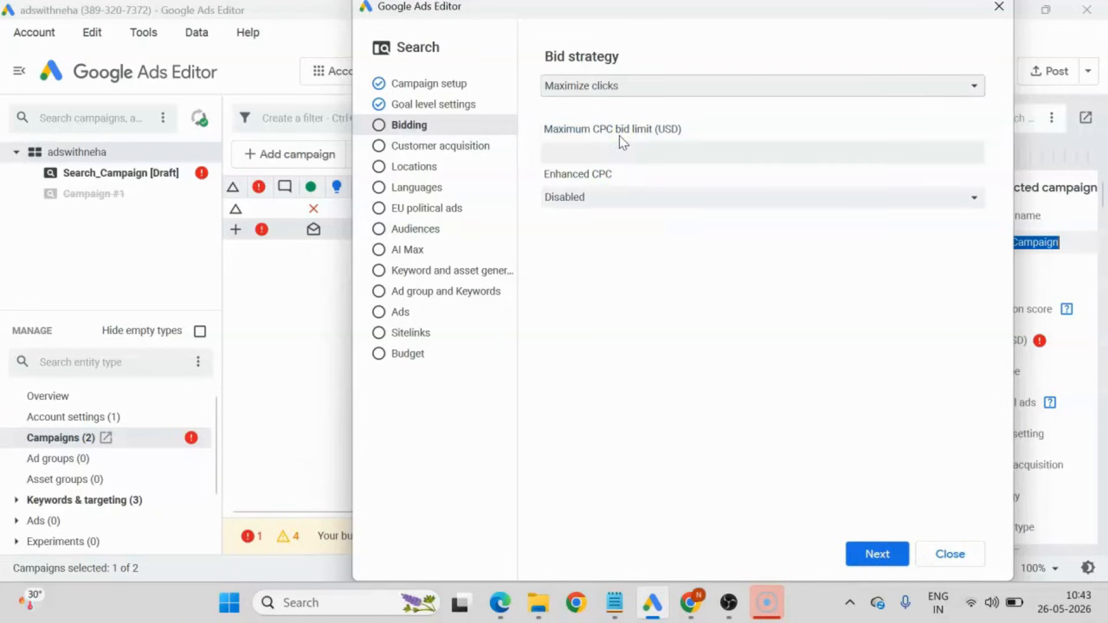
pyautogui.click(690, 425)
pyautogui.click(631, 154)
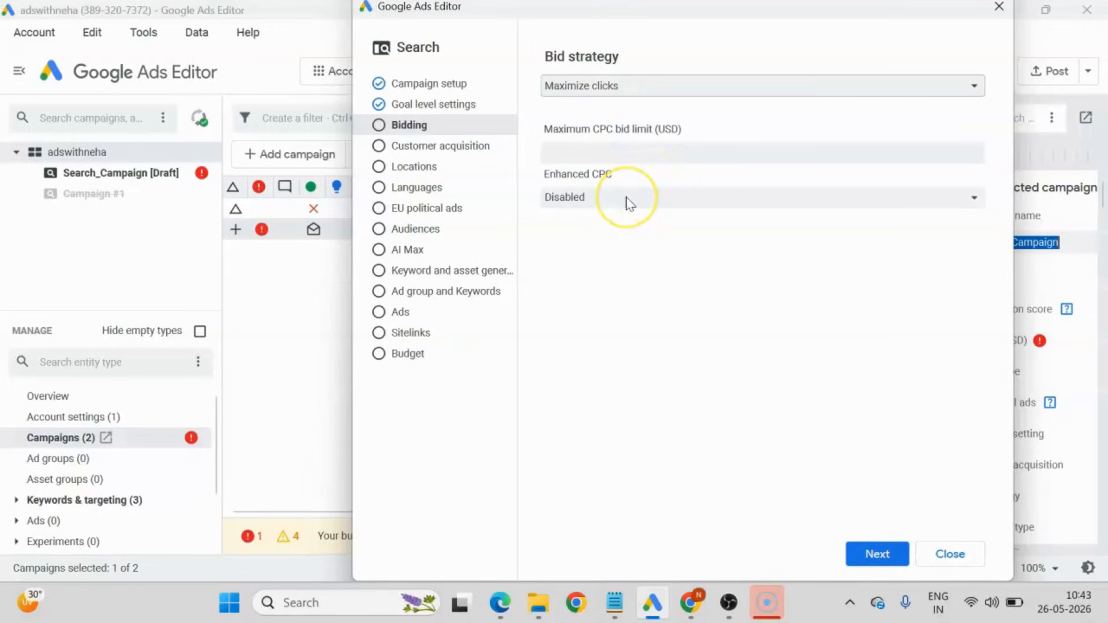
pyautogui.click(873, 554)
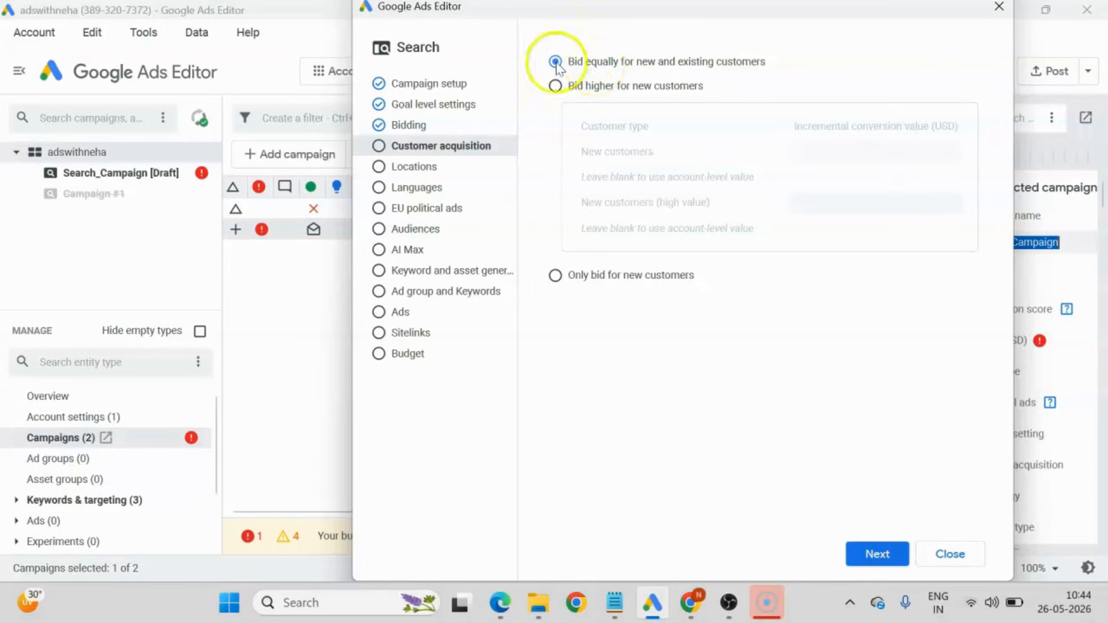
pyautogui.click(876, 553)
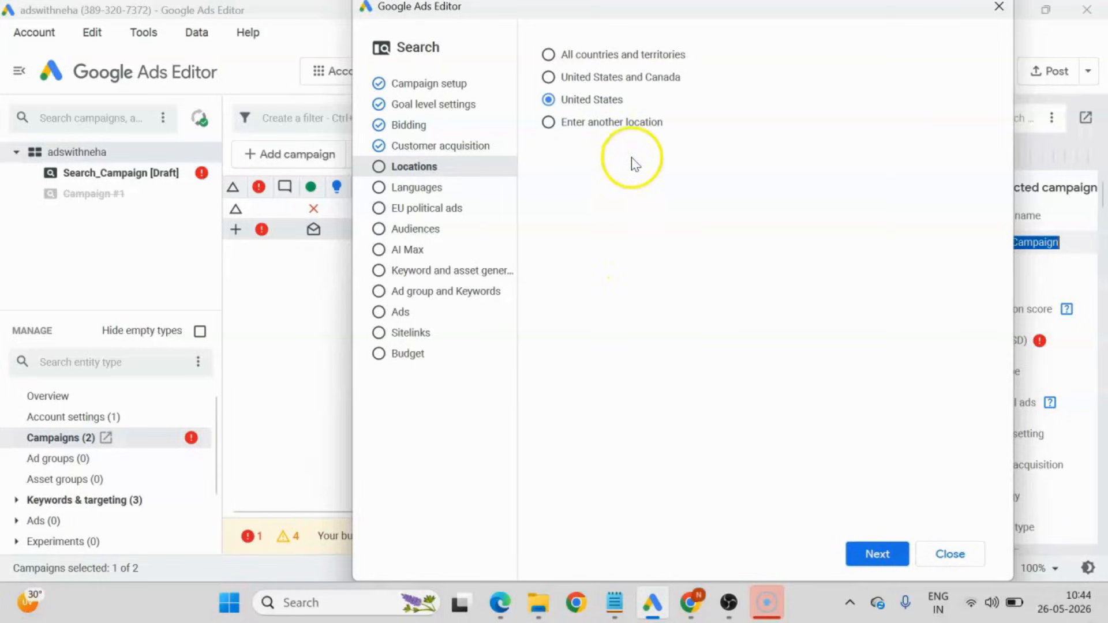
# Search for los angeles as another location and include Los Angeles, California, United States in the campaign's targeting.
pyautogui.click(583, 124)
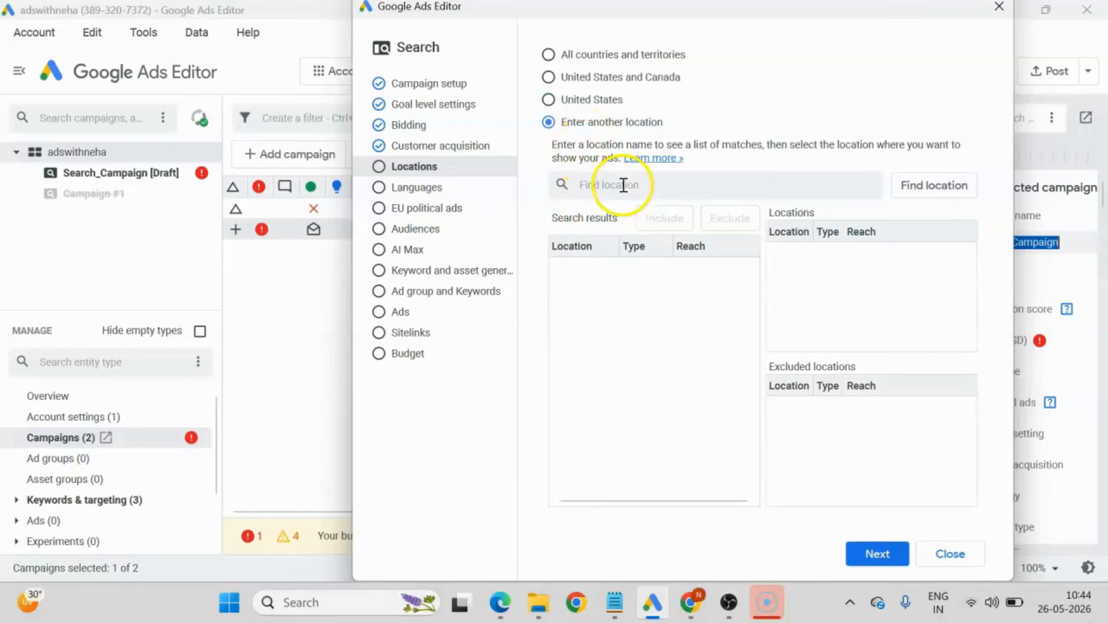
pyautogui.click(623, 185)
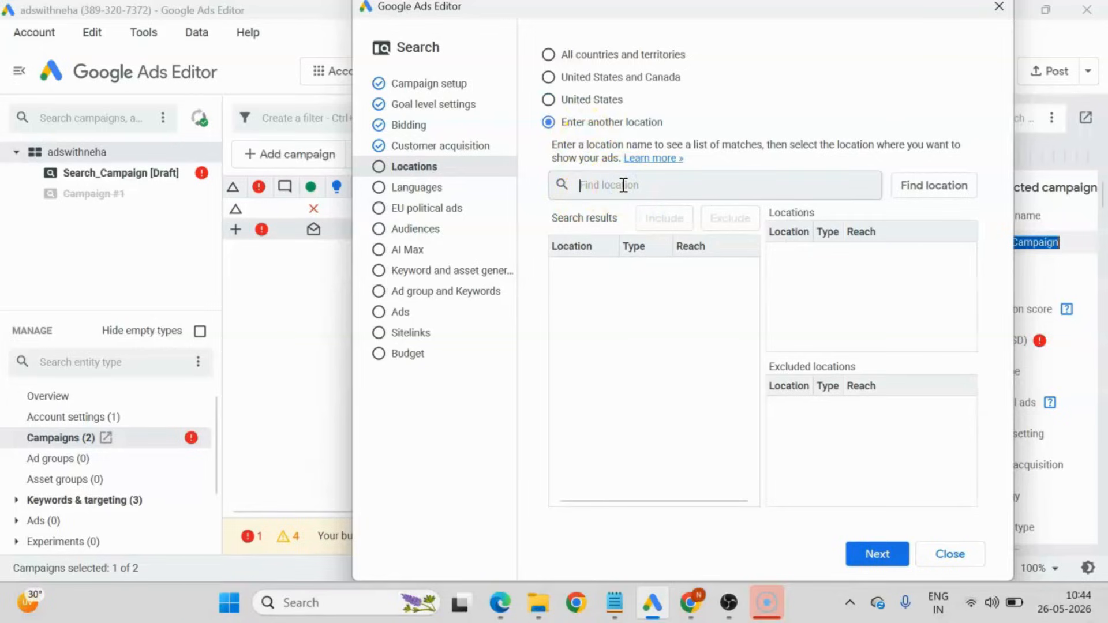
pyautogui.write('los angeles')
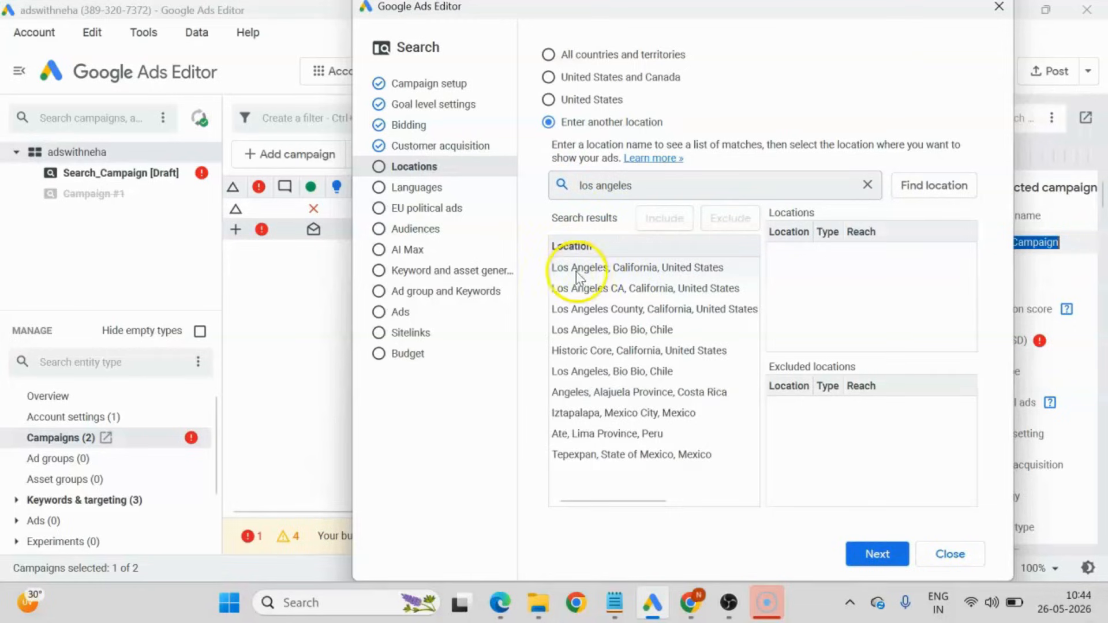
pyautogui.click(658, 269)
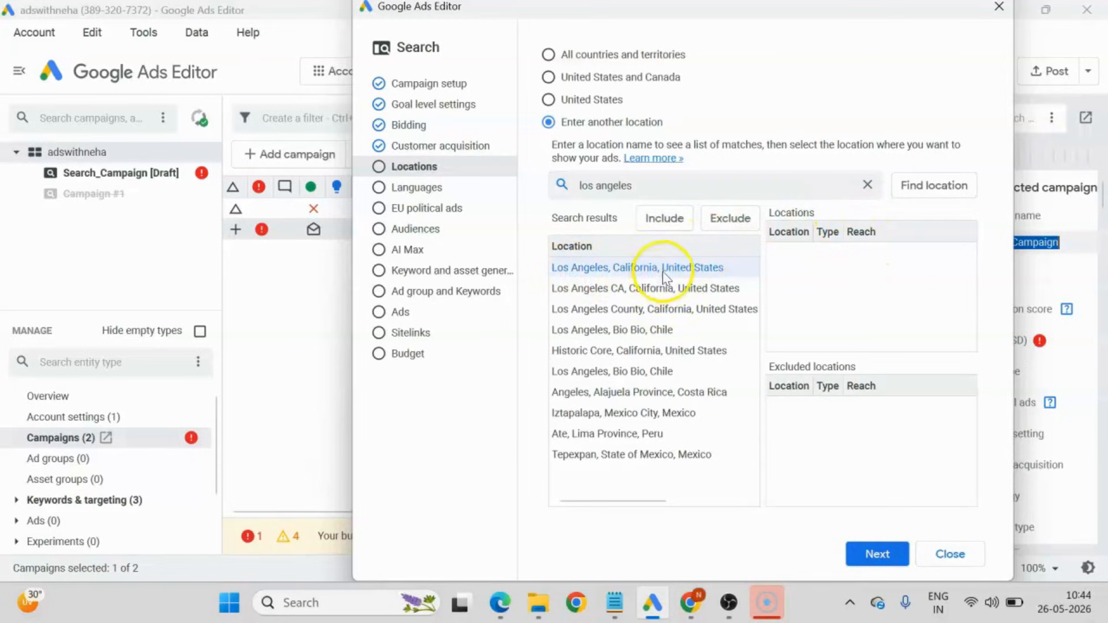
pyautogui.doubleClick(662, 269)
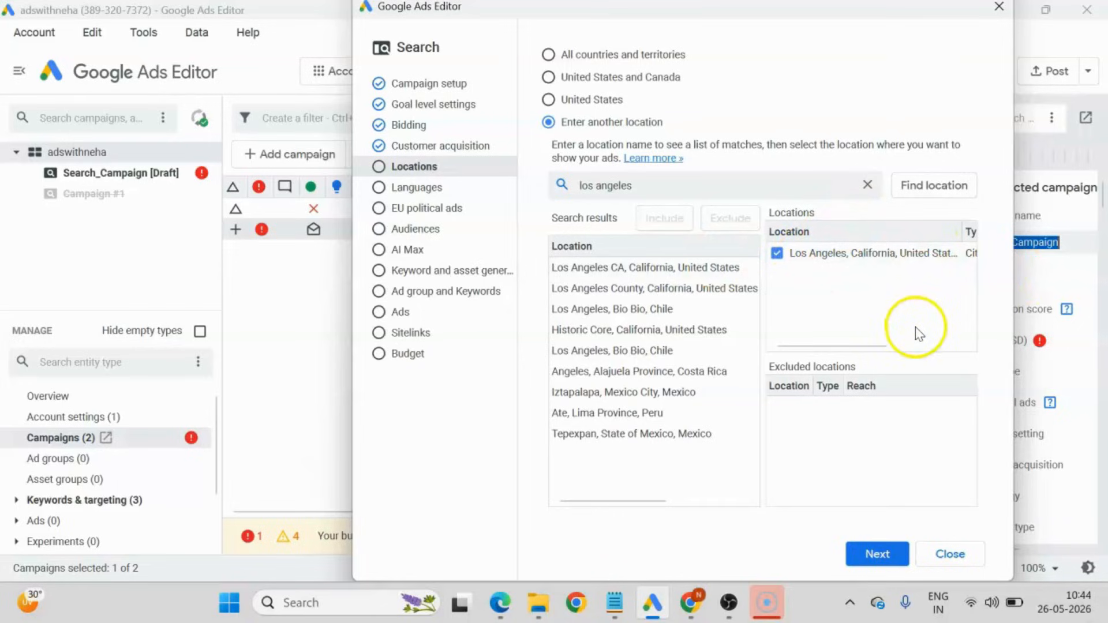
pyautogui.click(878, 556)
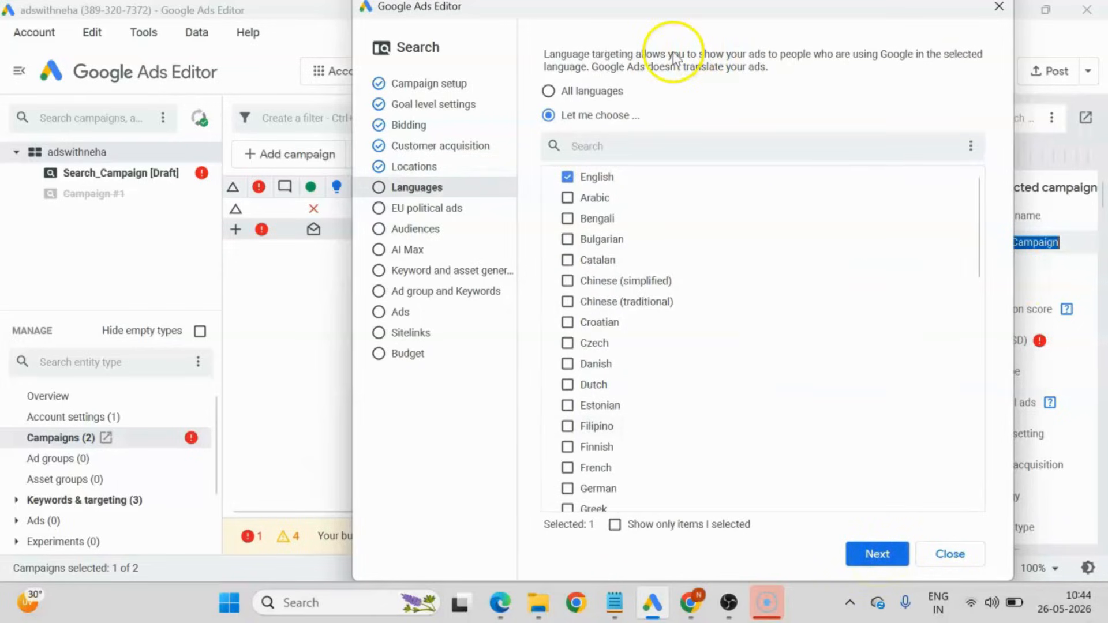
# Return to the campaign's location settings, set the target to United States, and continue to the language settings.
pyautogui.click(434, 168)
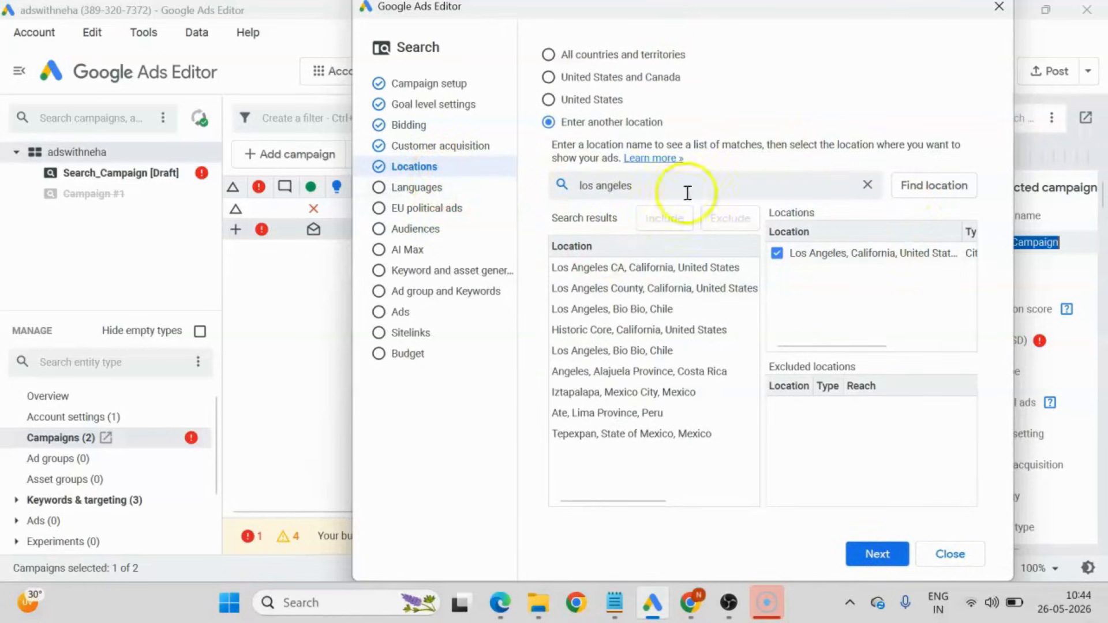
pyautogui.click(574, 102)
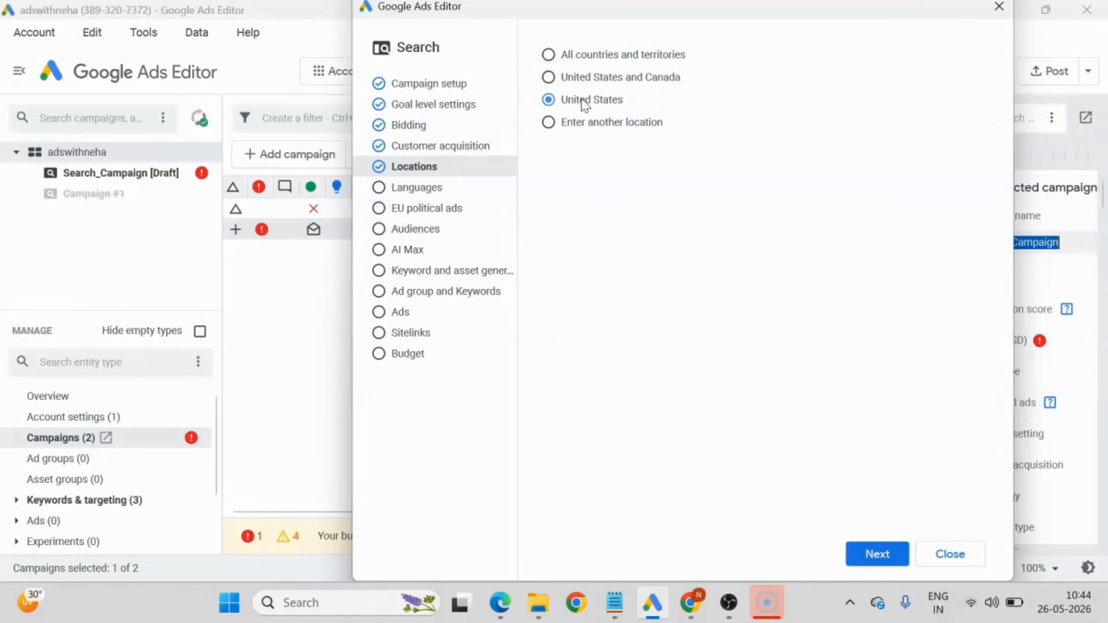
pyautogui.click(878, 554)
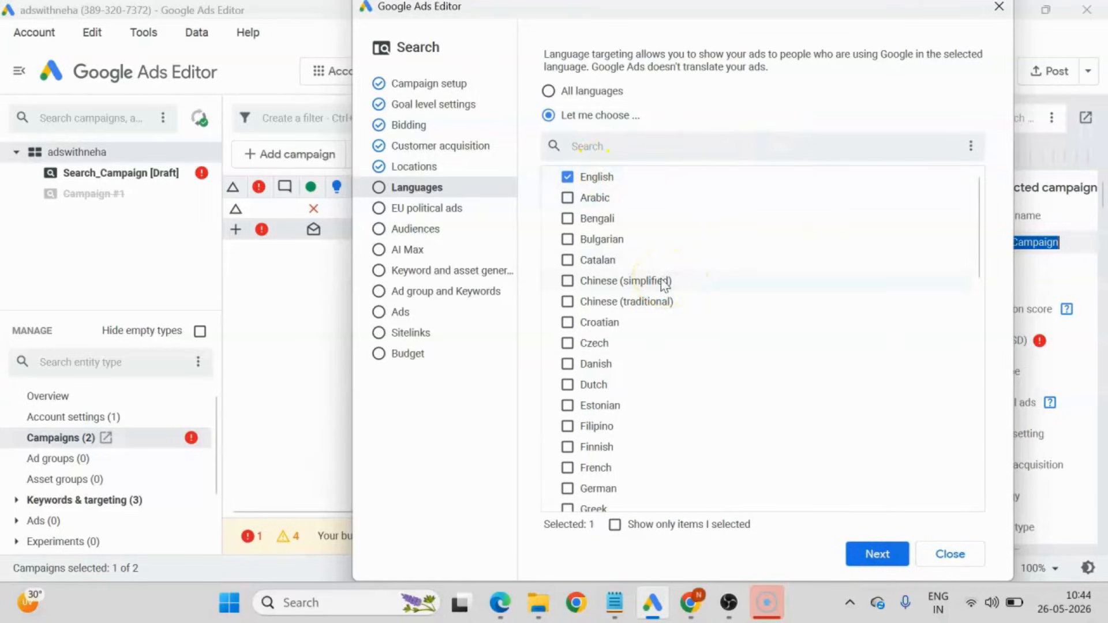
# Keep English as the campaign's language and declare that it has no European Union political ads.
pyautogui.click(878, 554)
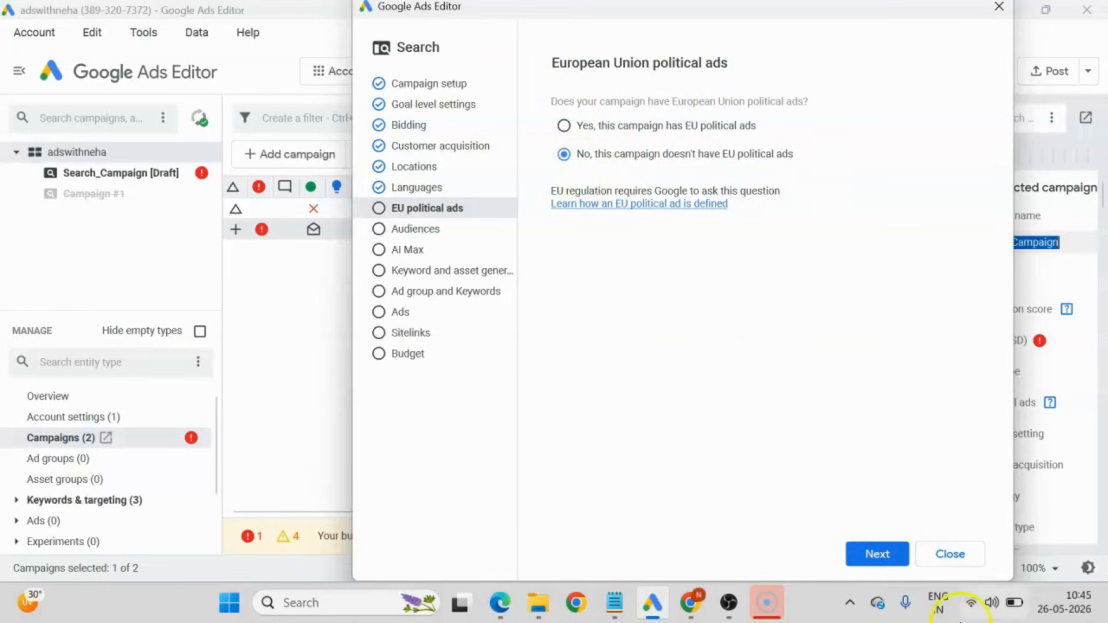
pyautogui.click(877, 554)
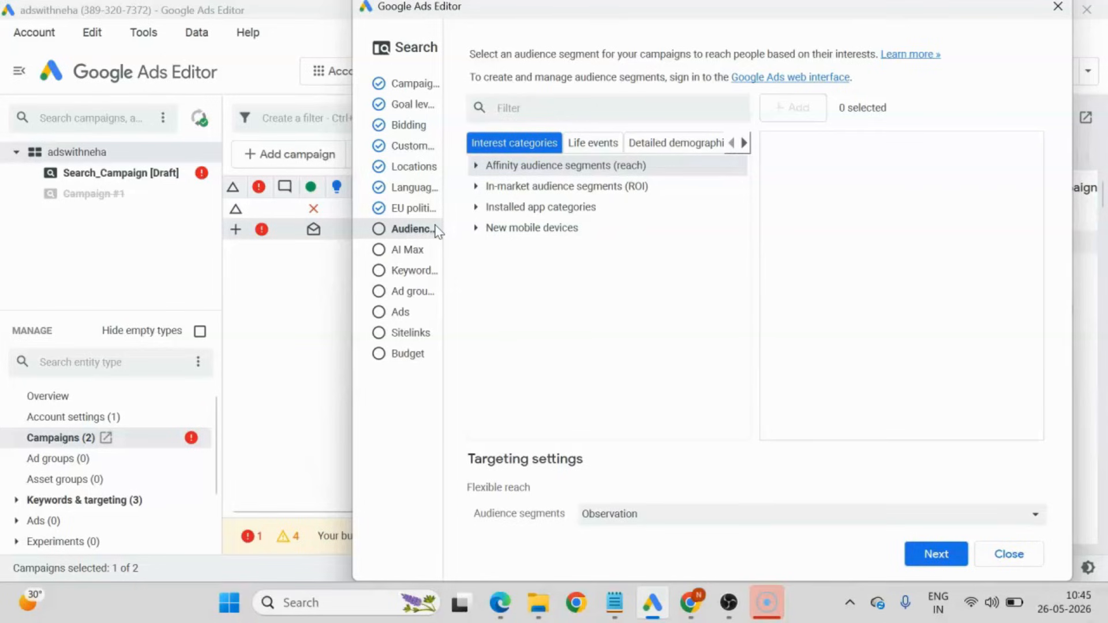
# Filter audience segments for marketing, add SEO & SEM Services under Advertising & Marketing Services with Observation targeting, and continue to AI Max.
pyautogui.click(522, 108)
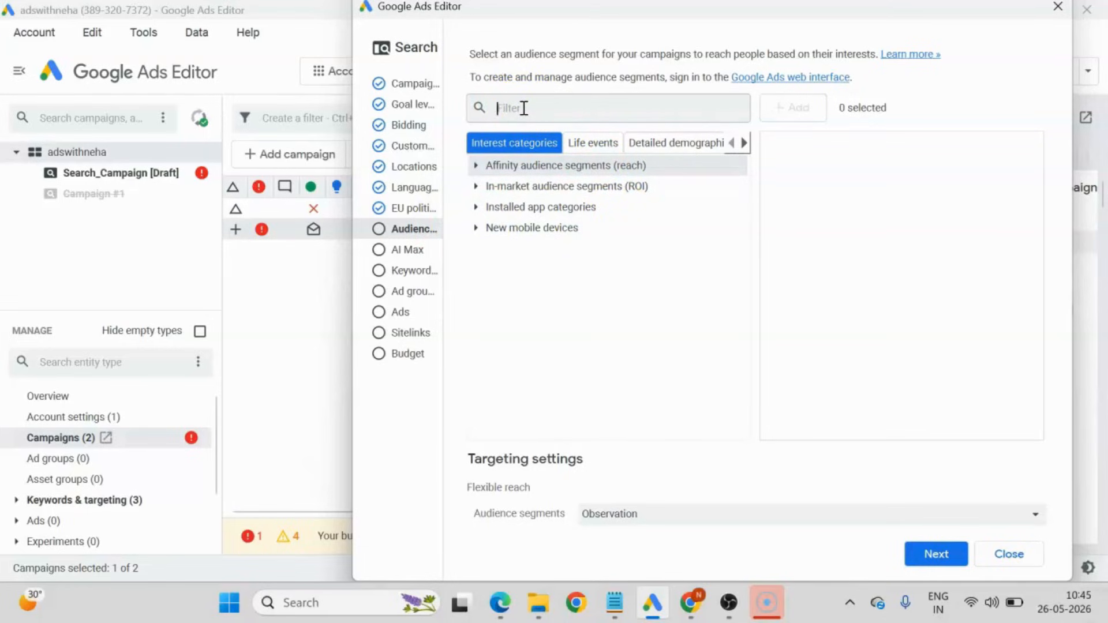
pyautogui.write('marketing')
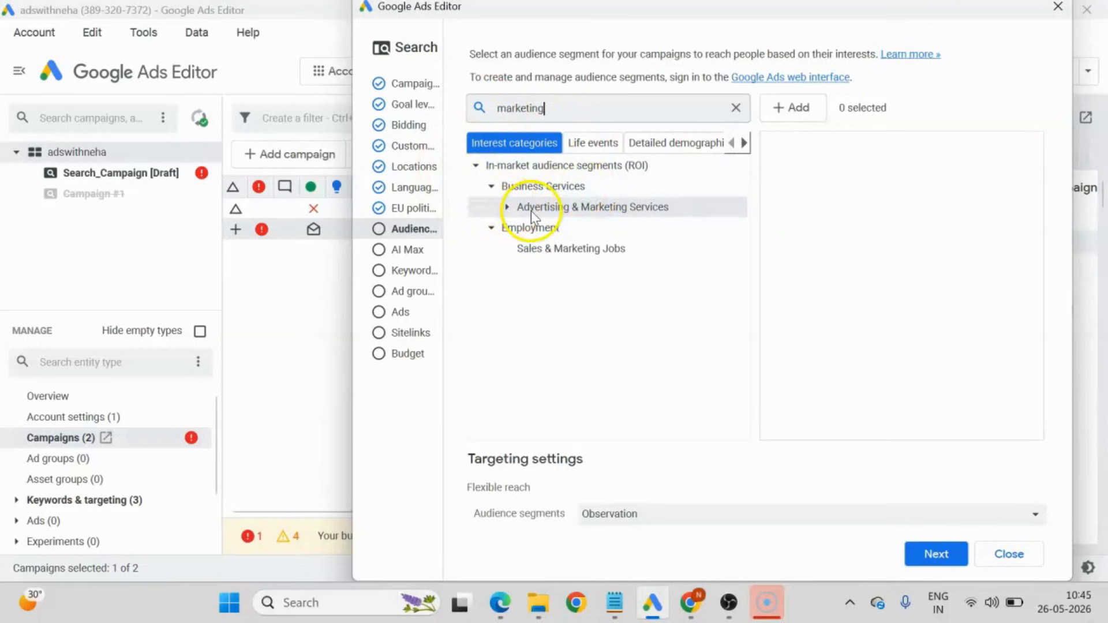
pyautogui.click(616, 212)
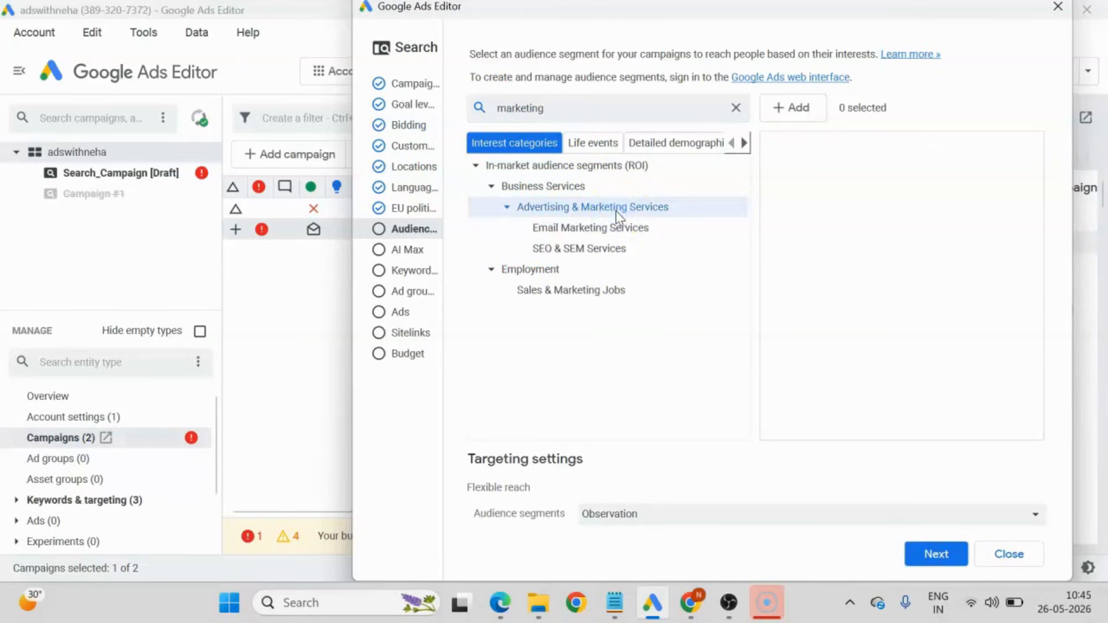
pyautogui.click(554, 208)
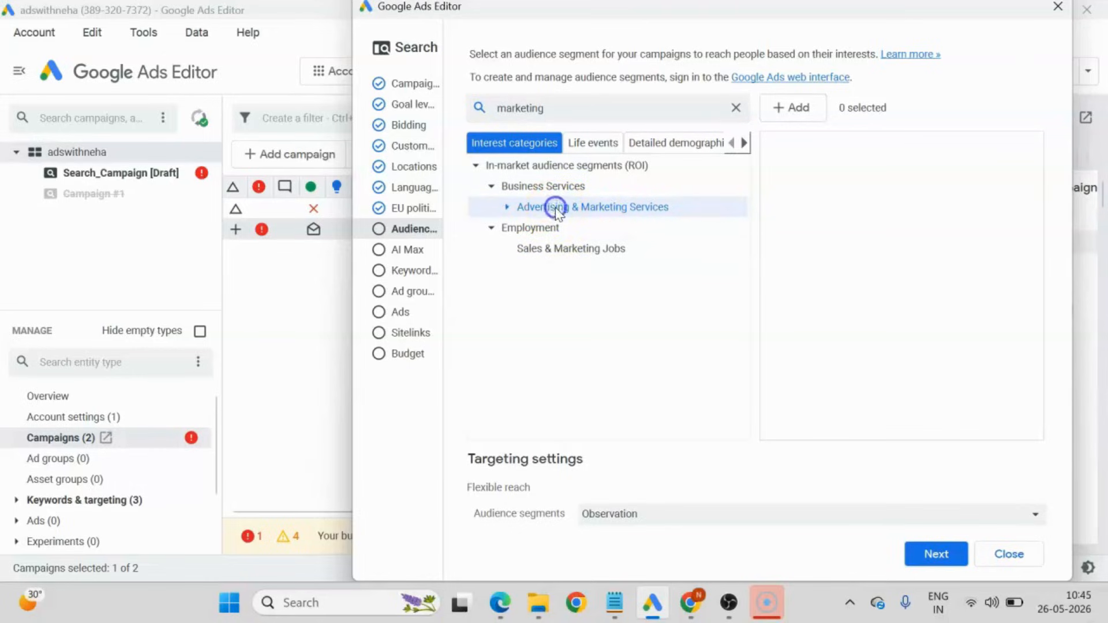
pyautogui.click(508, 208)
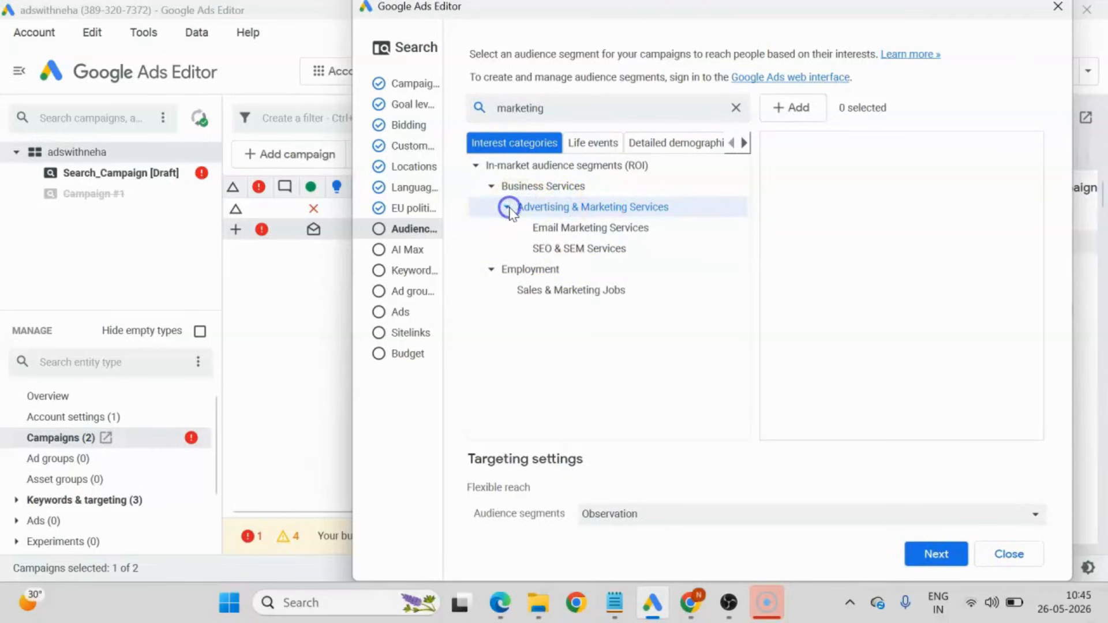
pyautogui.click(579, 252)
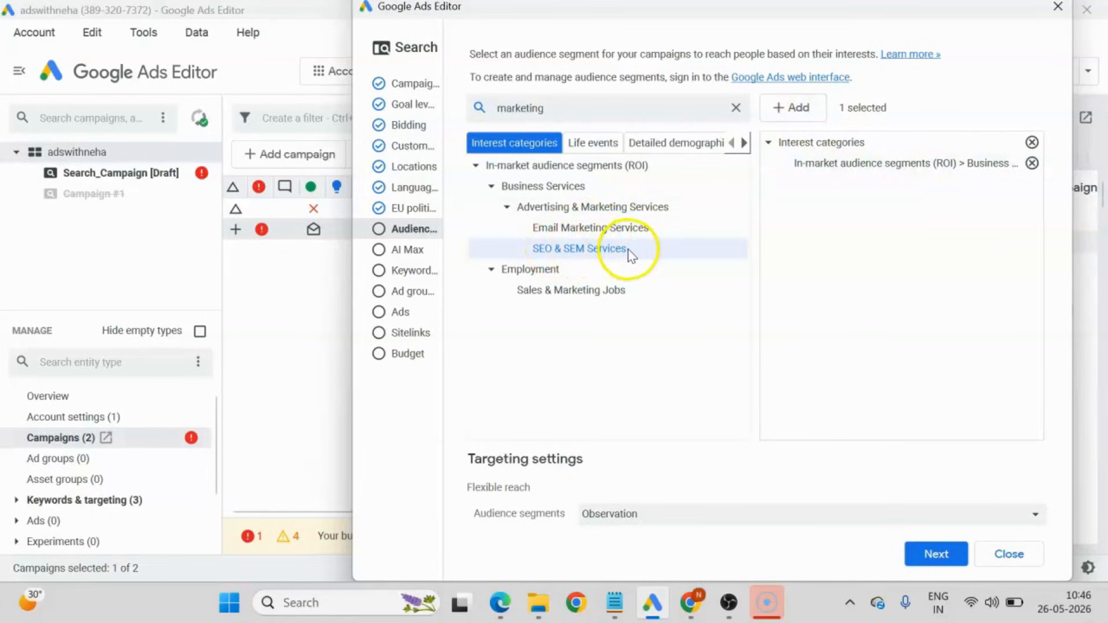
pyautogui.click(933, 554)
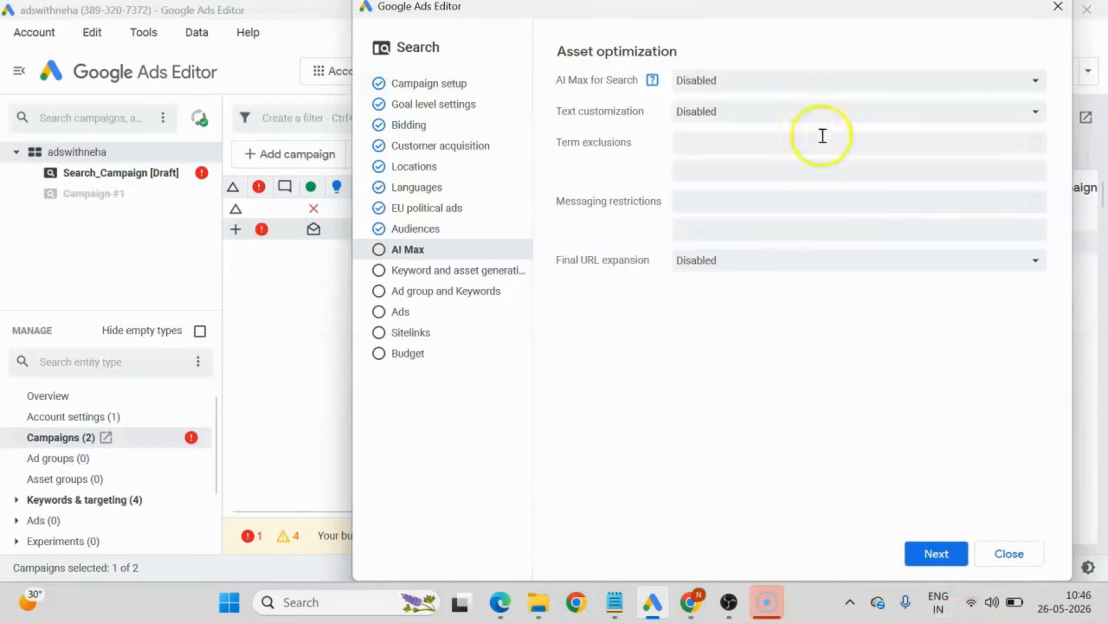
# Leave AI Max for Search disabled and skip the AI keyword and asset generation.
pyautogui.click(936, 556)
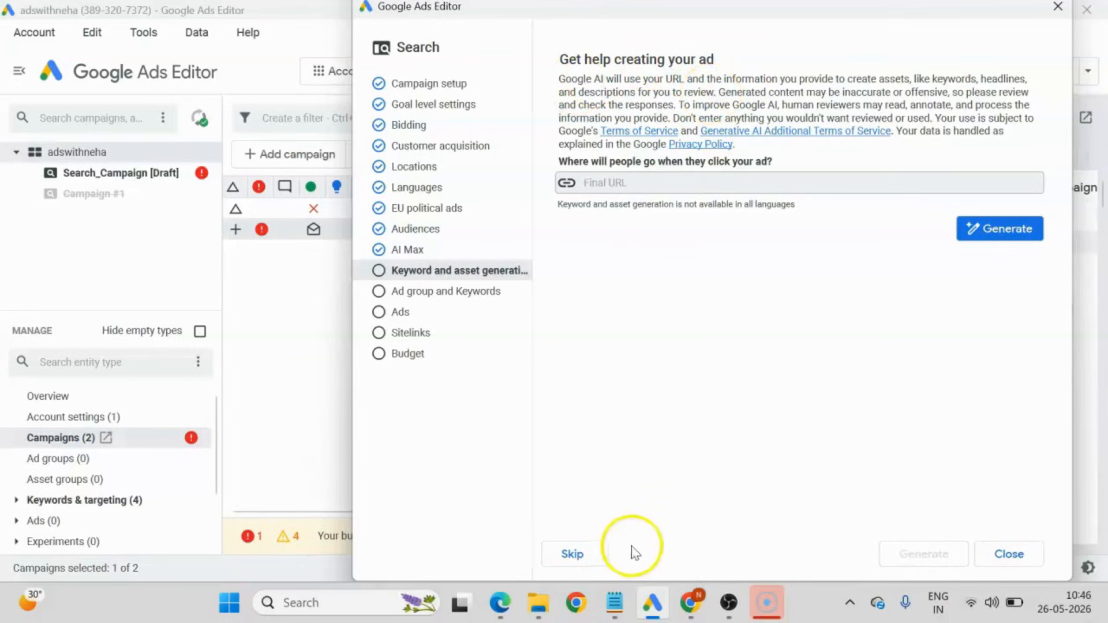
pyautogui.click(574, 554)
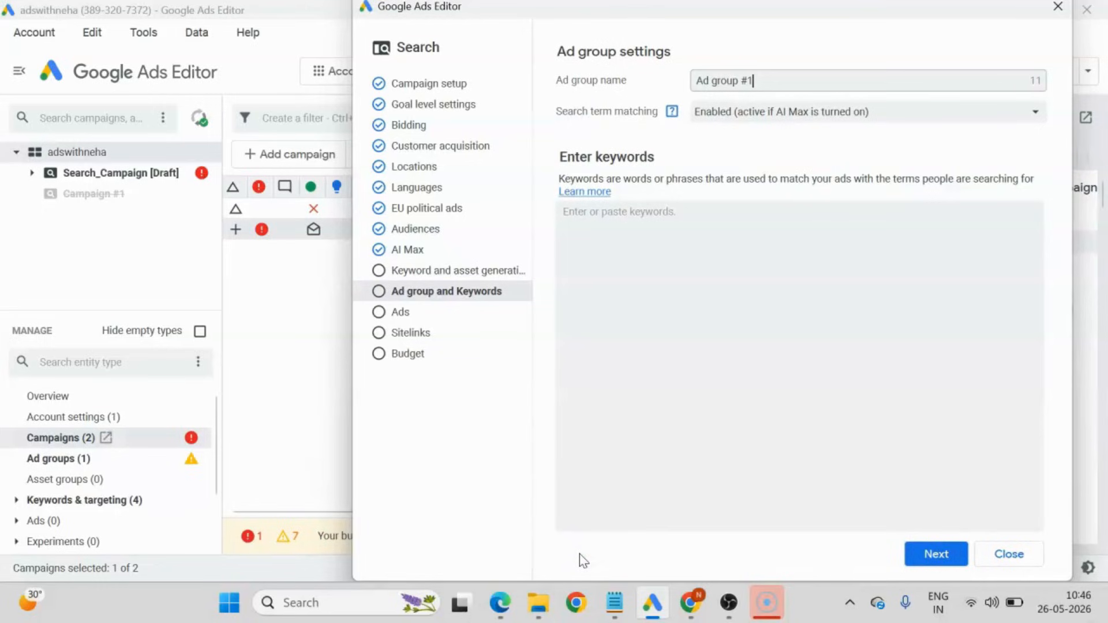
# Name the ad group test, enter test as its keyword, and continue to the ads.
pyautogui.moveTo(769, 79); pyautogui.dragTo(576, 77)
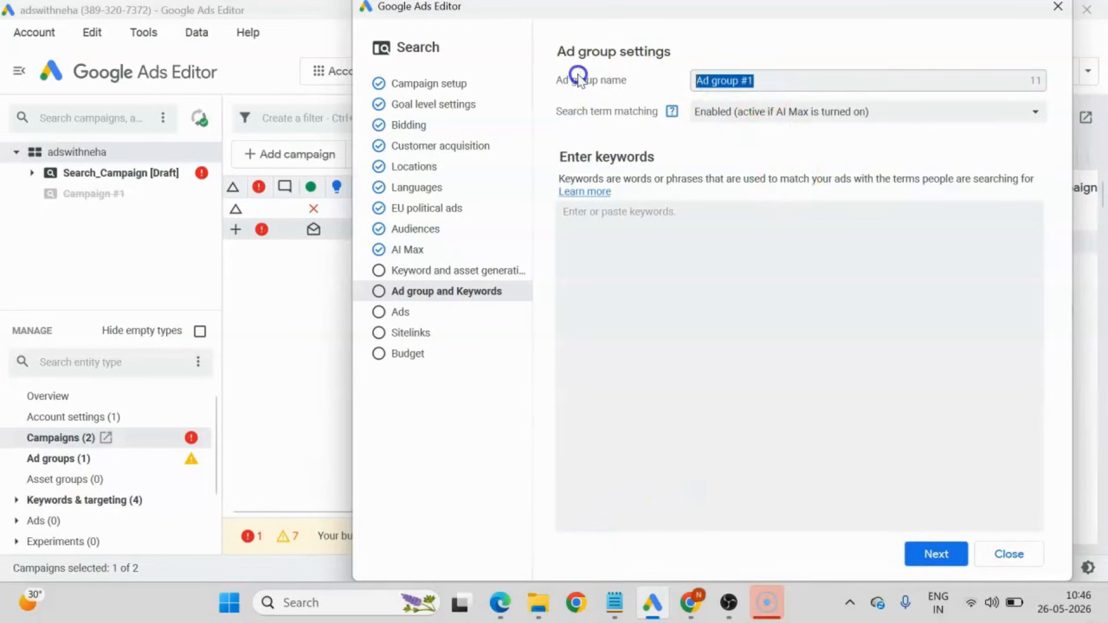
pyautogui.write('test')
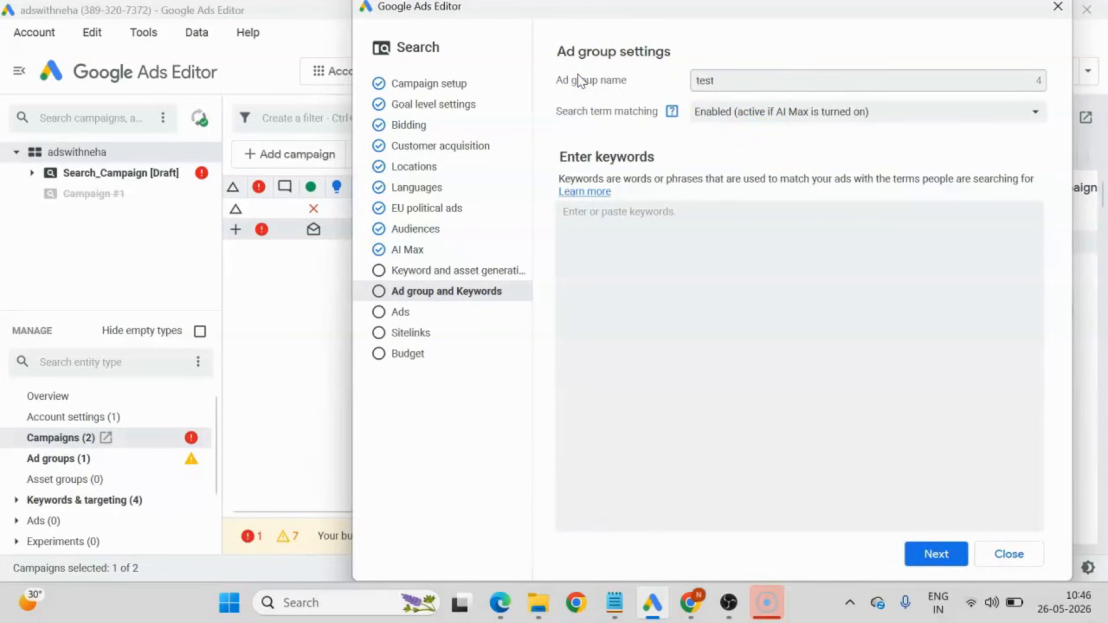
pyautogui.click(663, 252)
pyautogui.write('test')
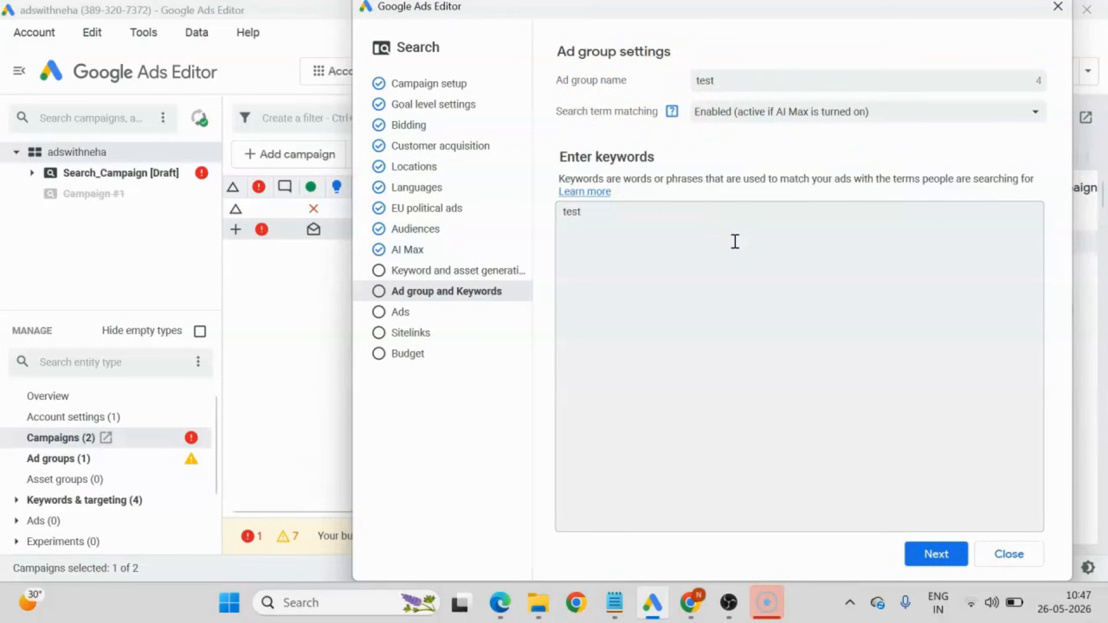
pyautogui.click(930, 553)
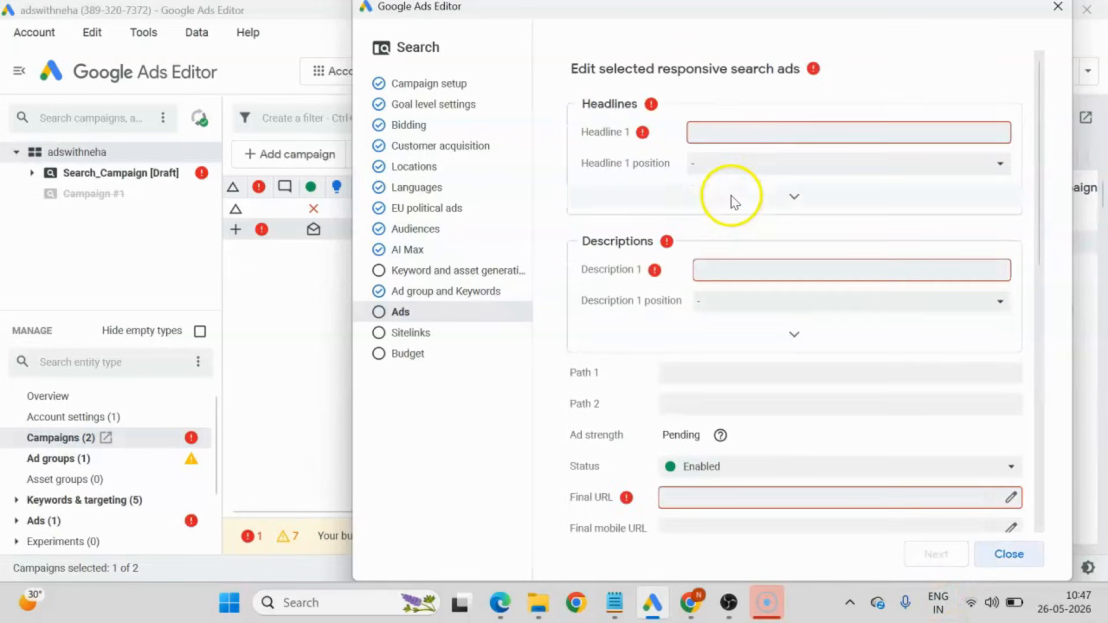
# Fill headlines 1 to 3 of the responsive search ad with 'sfbsdmfbsdmf', 'bnmbnm,bnm' and 'mnmnmnmnm'.
pyautogui.click(745, 130)
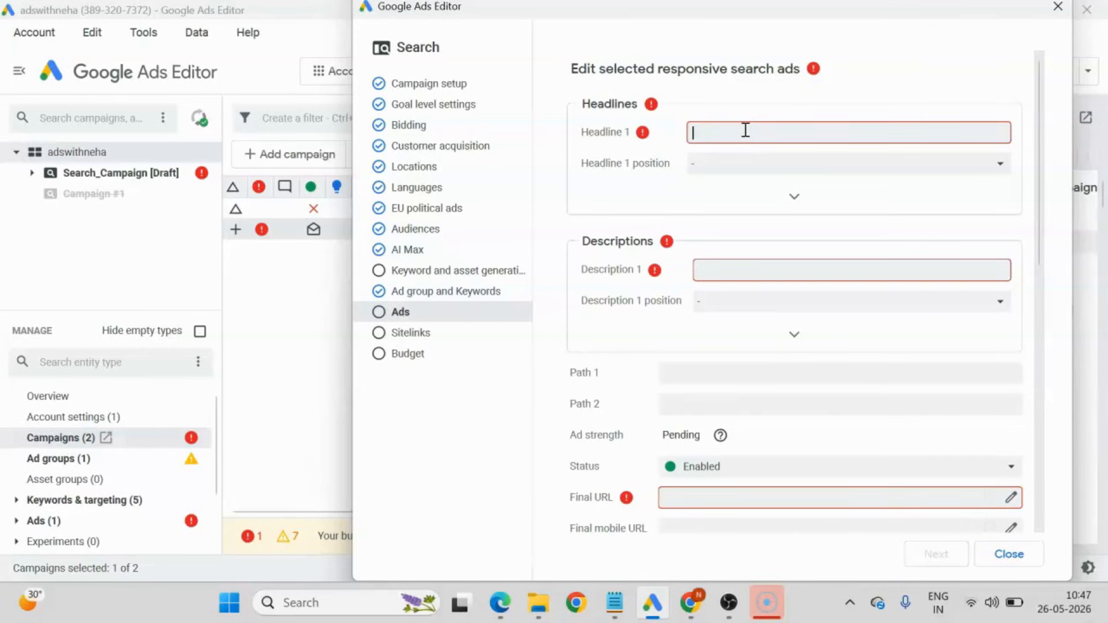
pyautogui.write('sfbsdmfbsdmf')
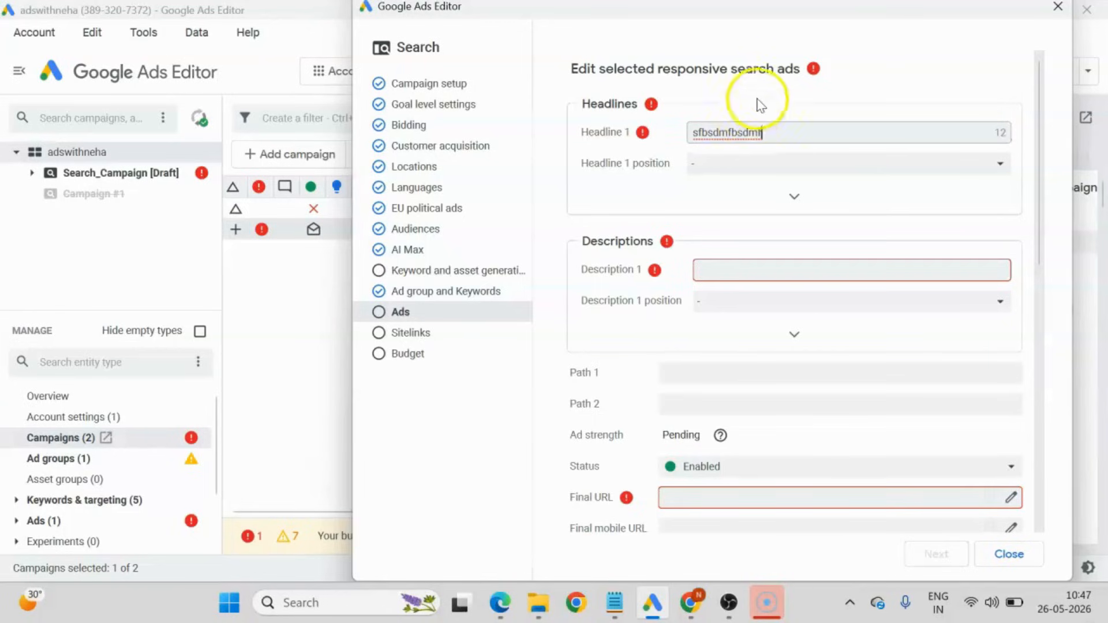
pyautogui.click(638, 194)
pyautogui.click(775, 205)
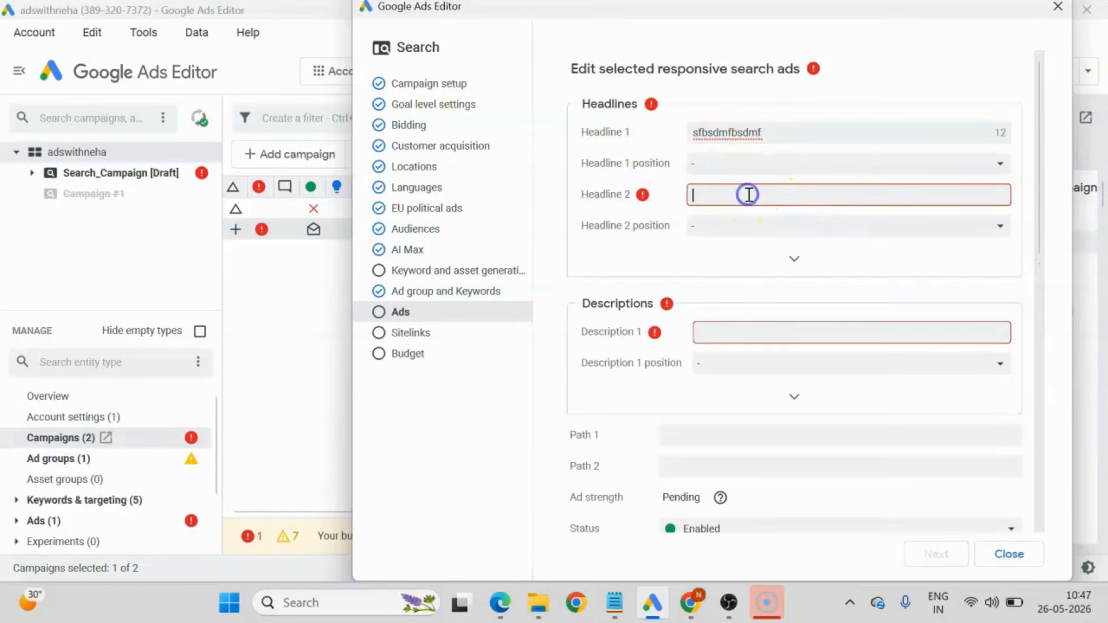
pyautogui.write('bnmbnm,bnm')
pyautogui.click(717, 319)
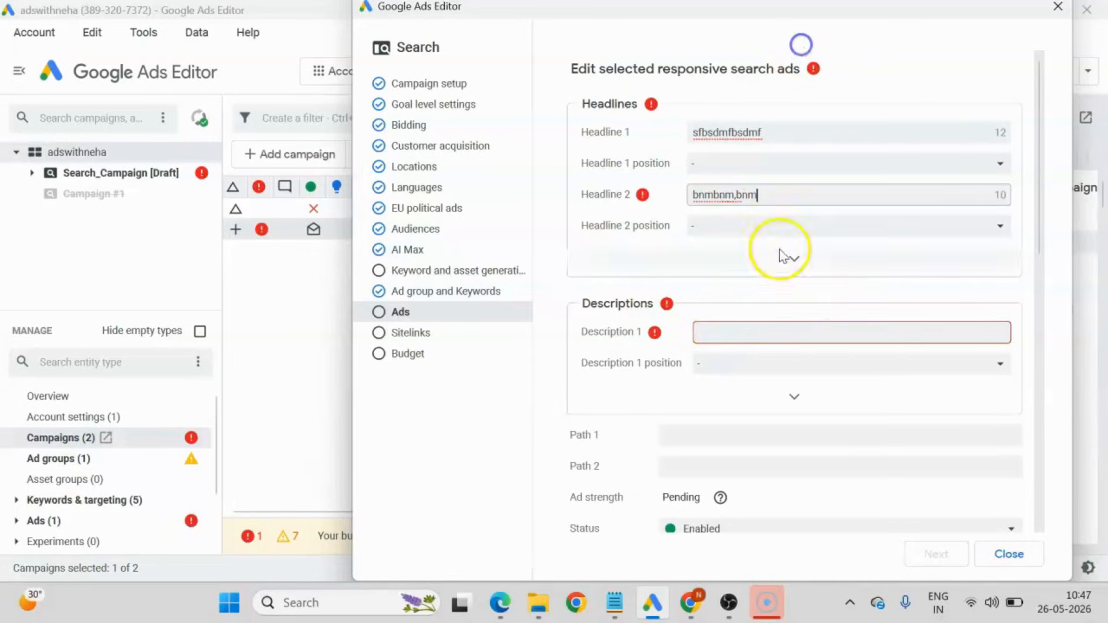
pyautogui.click(799, 260)
pyautogui.click(731, 256)
pyautogui.write('mnmnmnmnm')
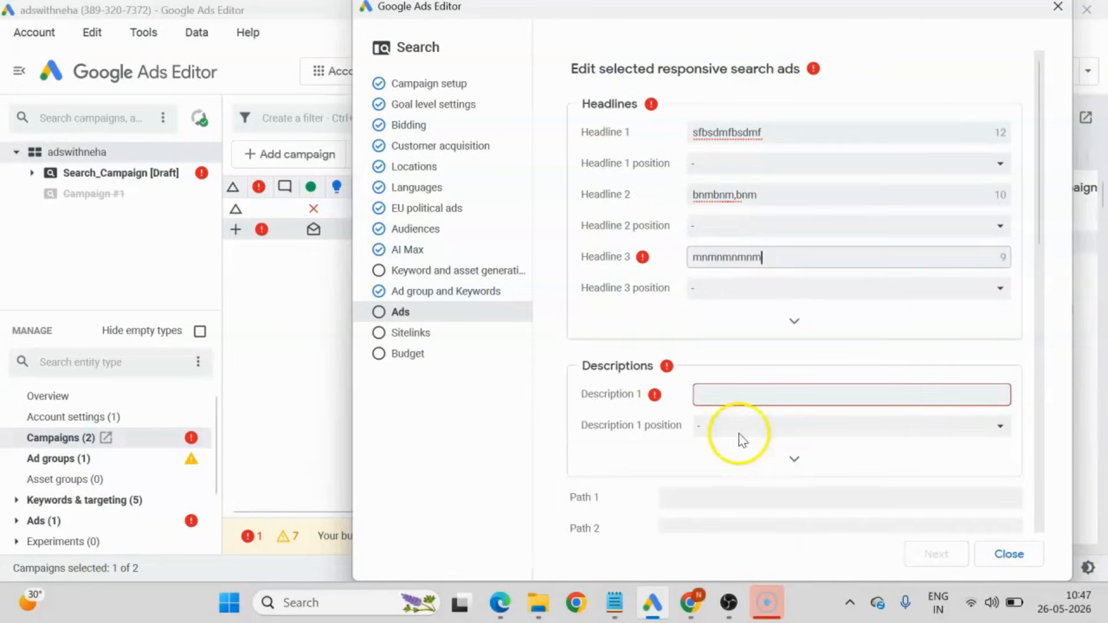
# Enter 'klvnmvblnmvblmn' as description 1 and 'vbvfghghghhg' as description 2 of the responsive search ad.
pyautogui.click(744, 398)
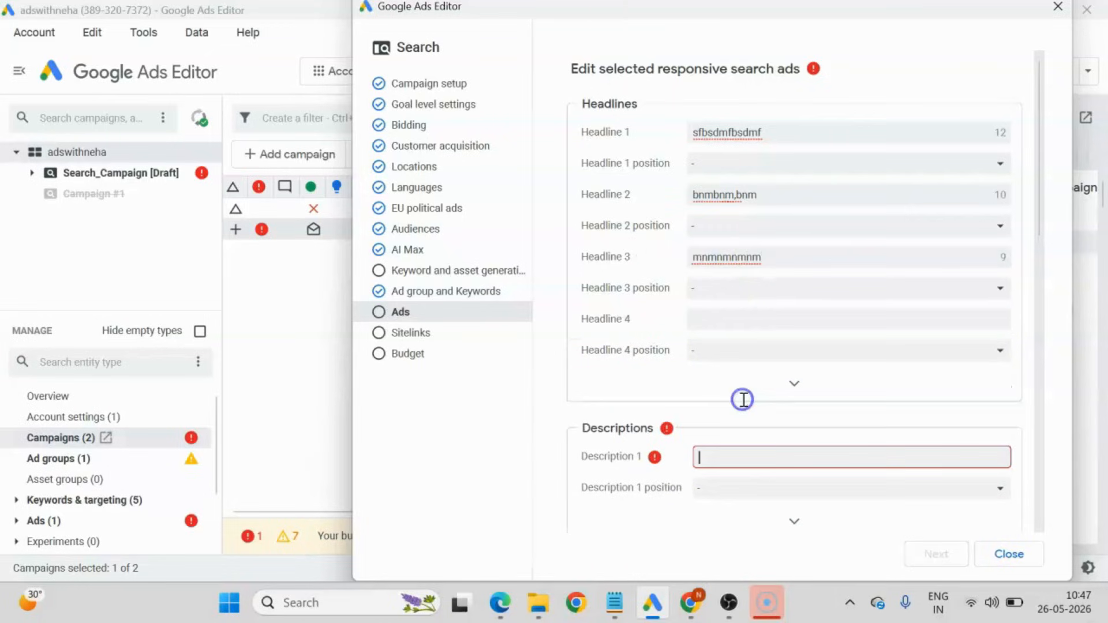
pyautogui.write('fdnmsdbnmsdbn')
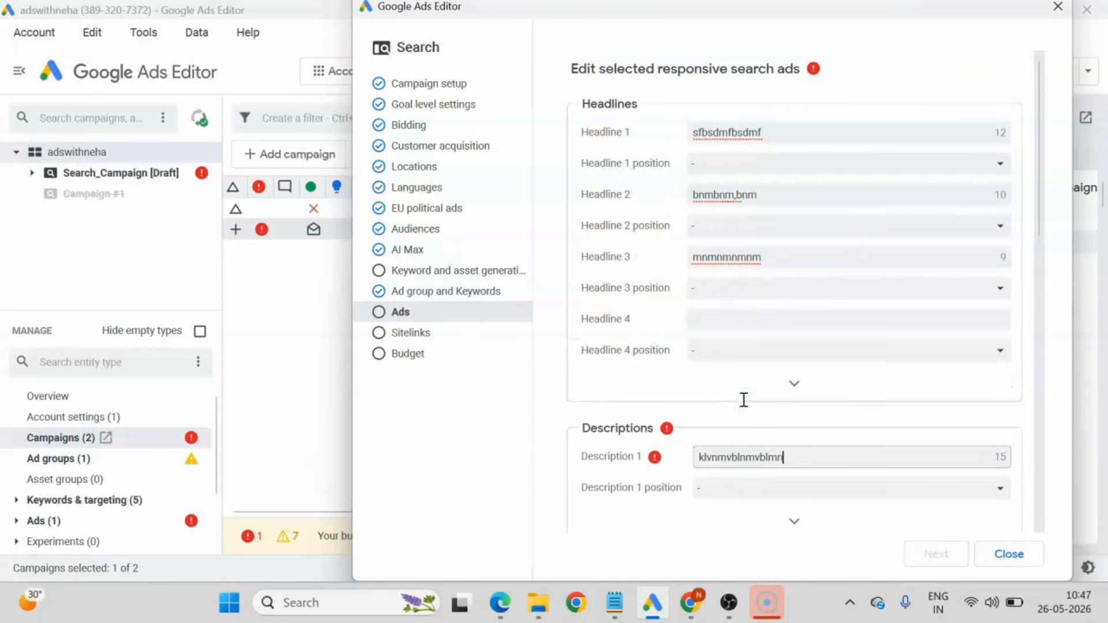
pyautogui.click(629, 385)
pyautogui.scroll(-6, 638, 438)
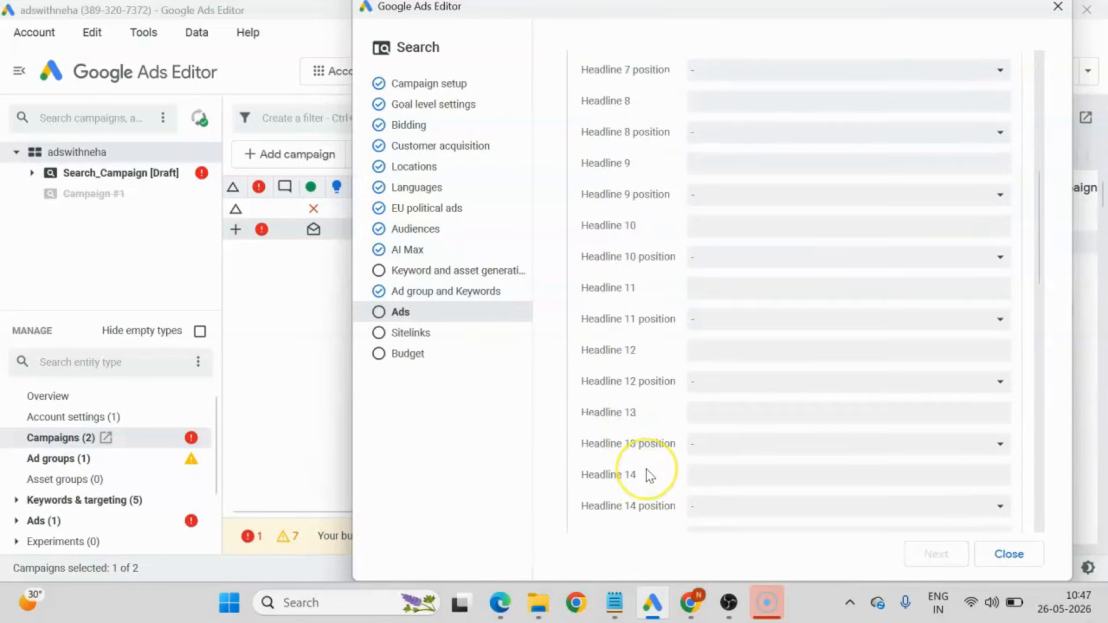
pyautogui.scroll(6, 648, 475)
pyautogui.scroll(-7, 1012, 398)
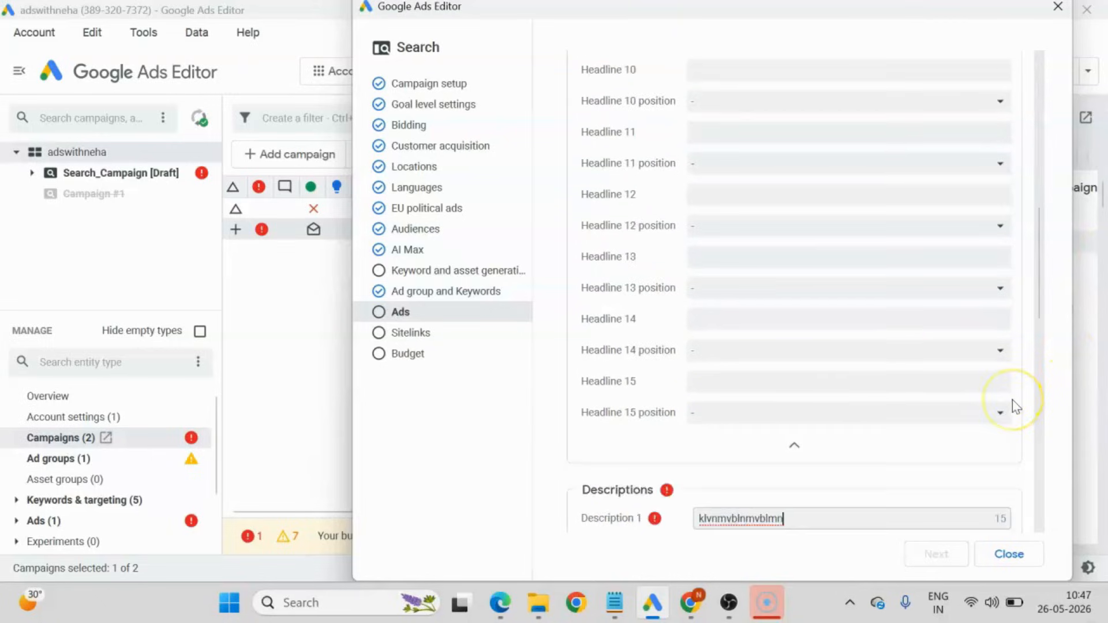
pyautogui.click(795, 427)
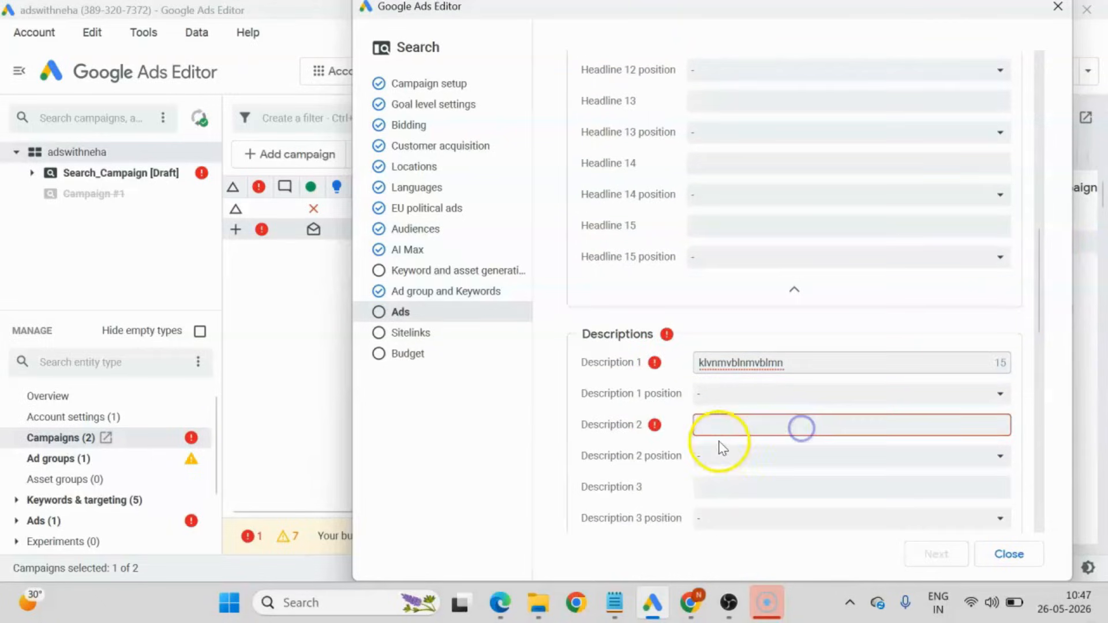
pyautogui.click(742, 423)
pyautogui.scroll(-10, 746, 422)
pyautogui.write('vby')
pyautogui.scroll(3, 711, 219)
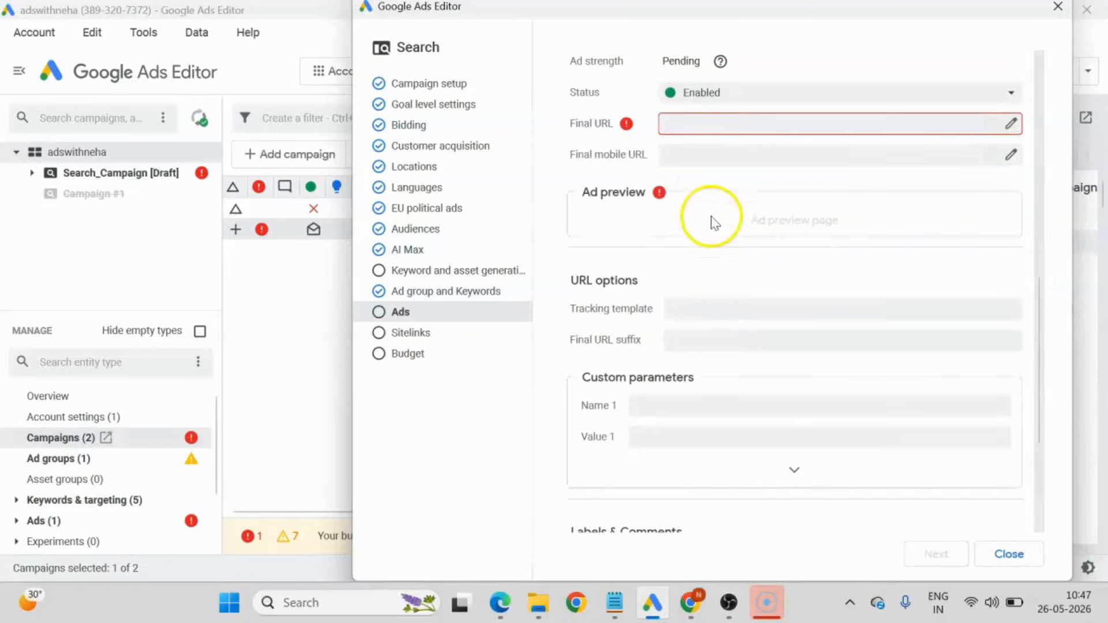
pyautogui.scroll(5, 707, 267)
pyautogui.write('fghghghhg')
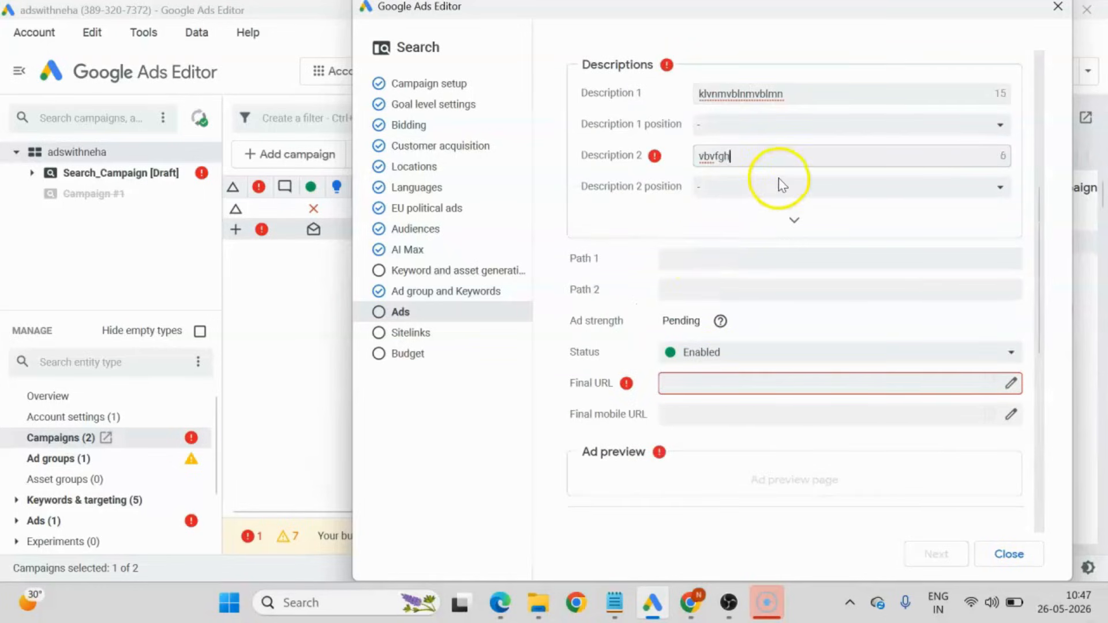
# Set the ad's final URL to the advertiser's WordPress site address and continue to the sitelinks.
pyautogui.click(706, 384)
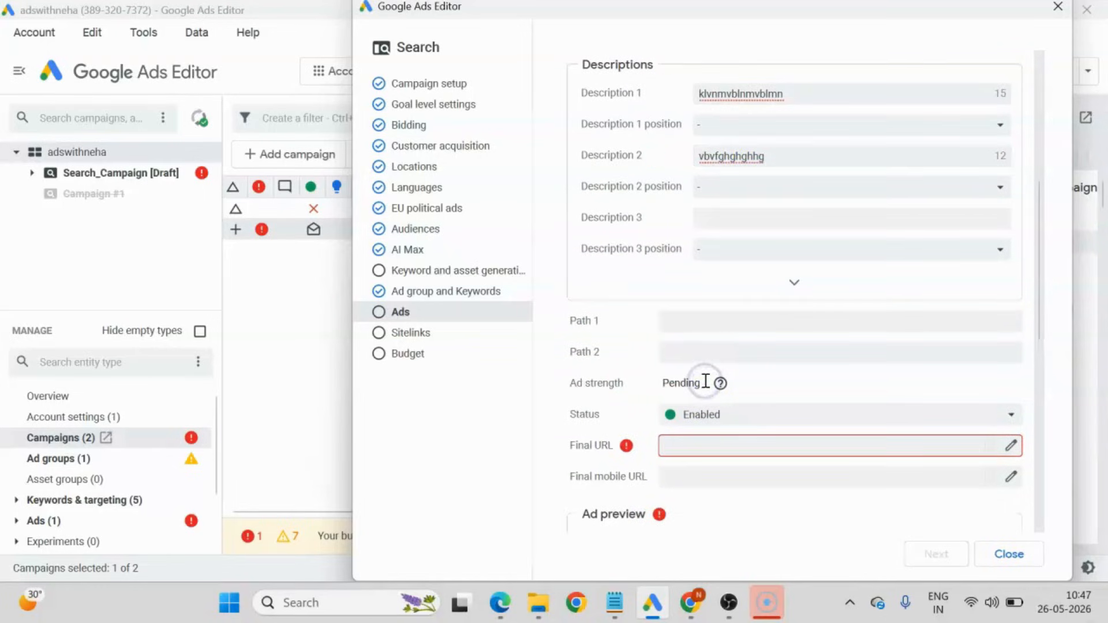
pyautogui.write('nehakarde')
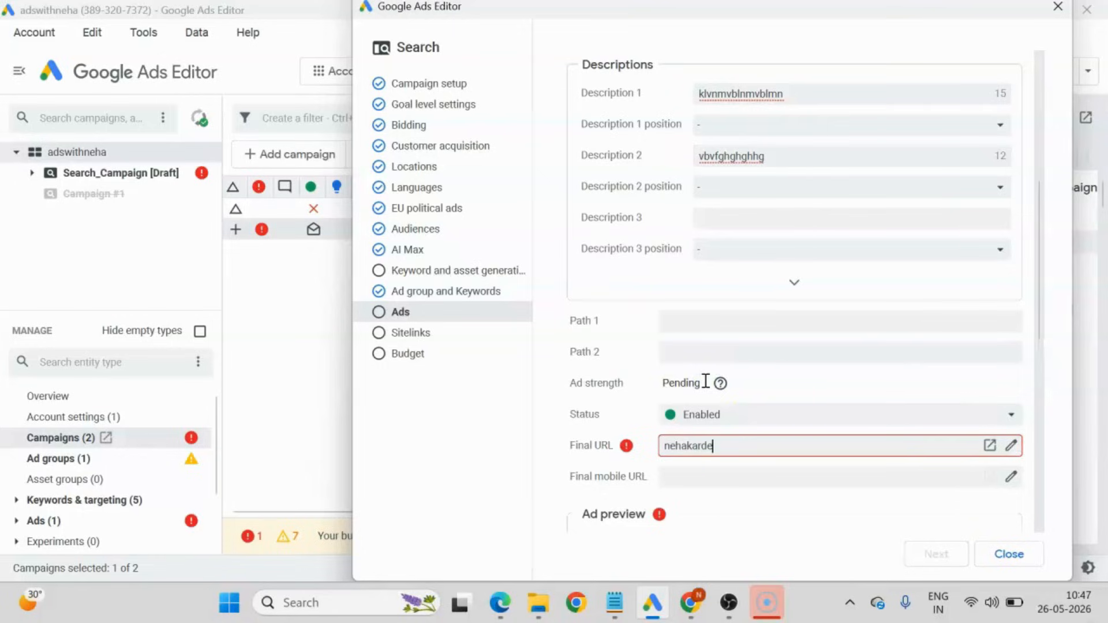
pyautogui.write('.wordpress.com')
pyautogui.click(705, 381)
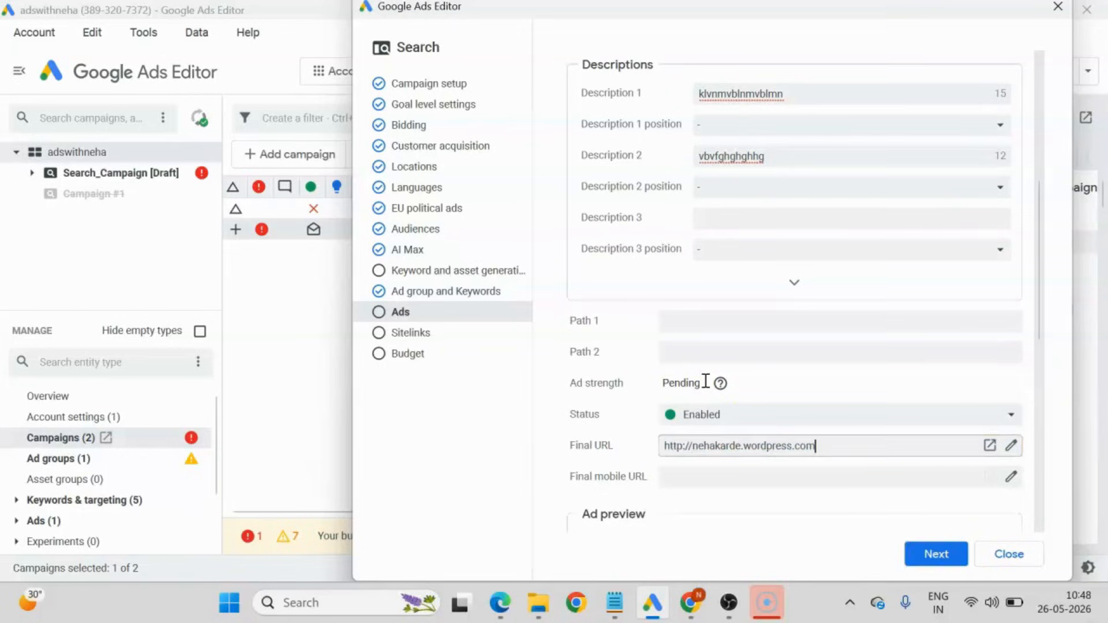
pyautogui.scroll(-5, 781, 428)
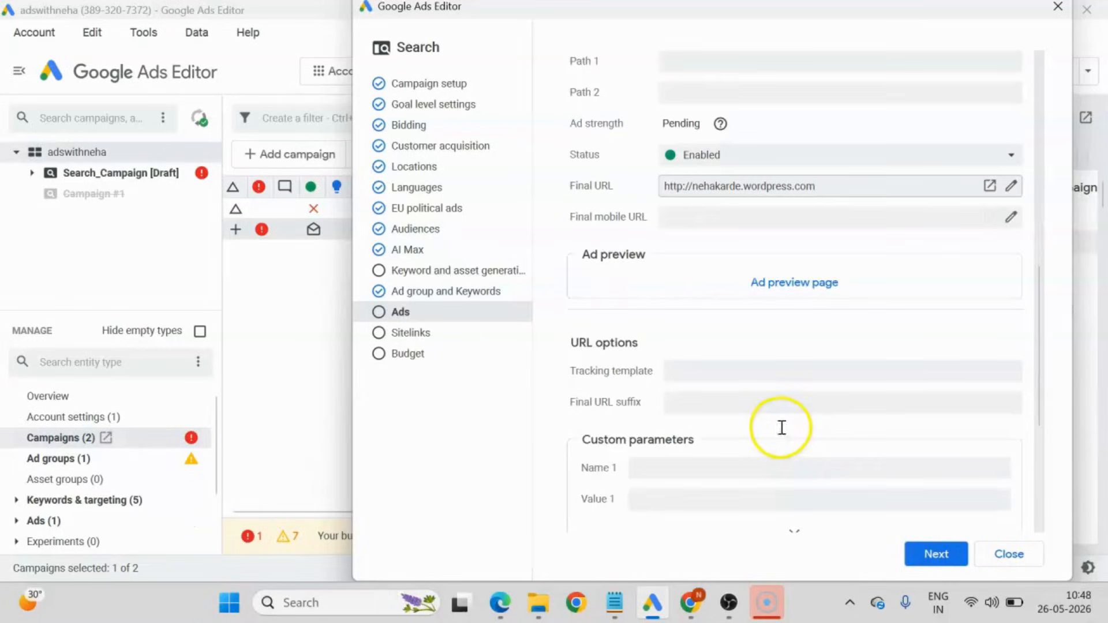
pyautogui.click(942, 556)
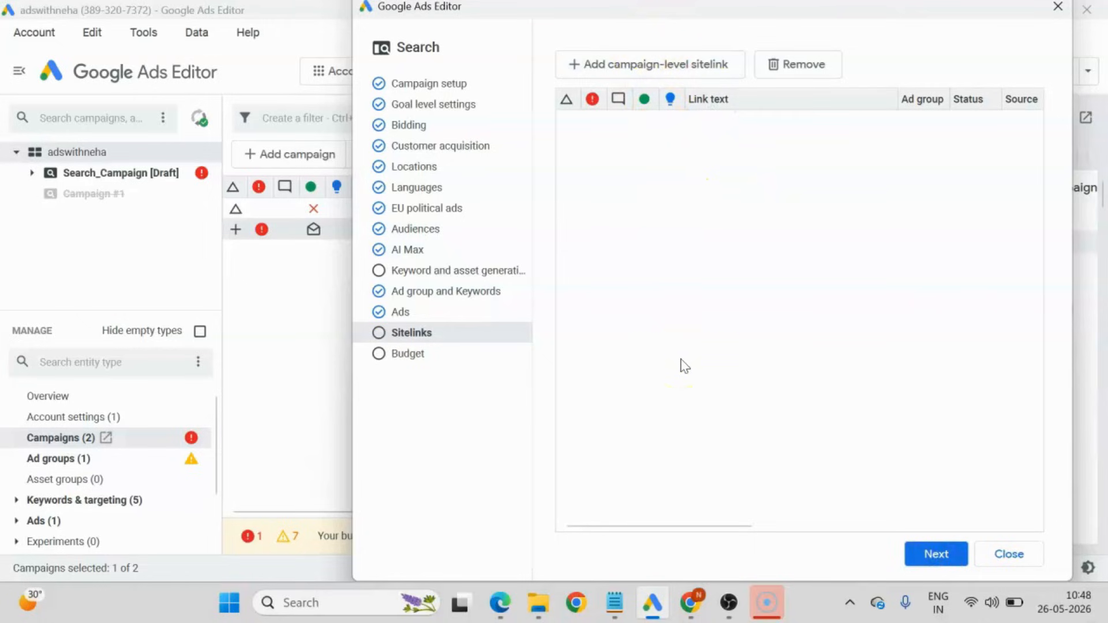
# Continue without adding sitelinks and set a custom daily budget of 20 USD for the campaign.
pyautogui.click(938, 554)
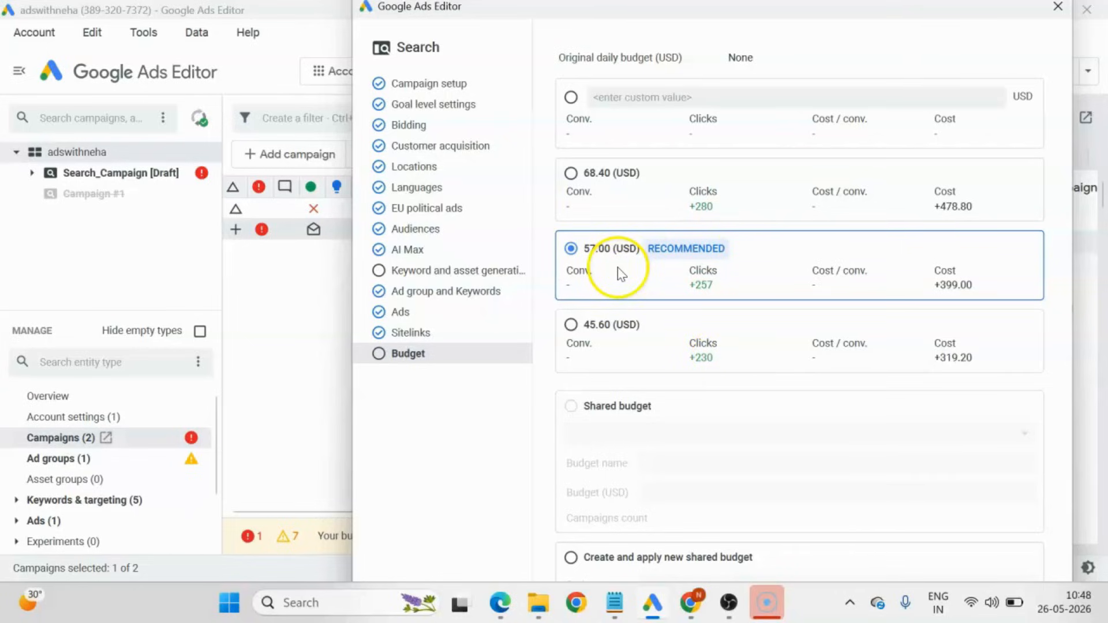
pyautogui.click(571, 97)
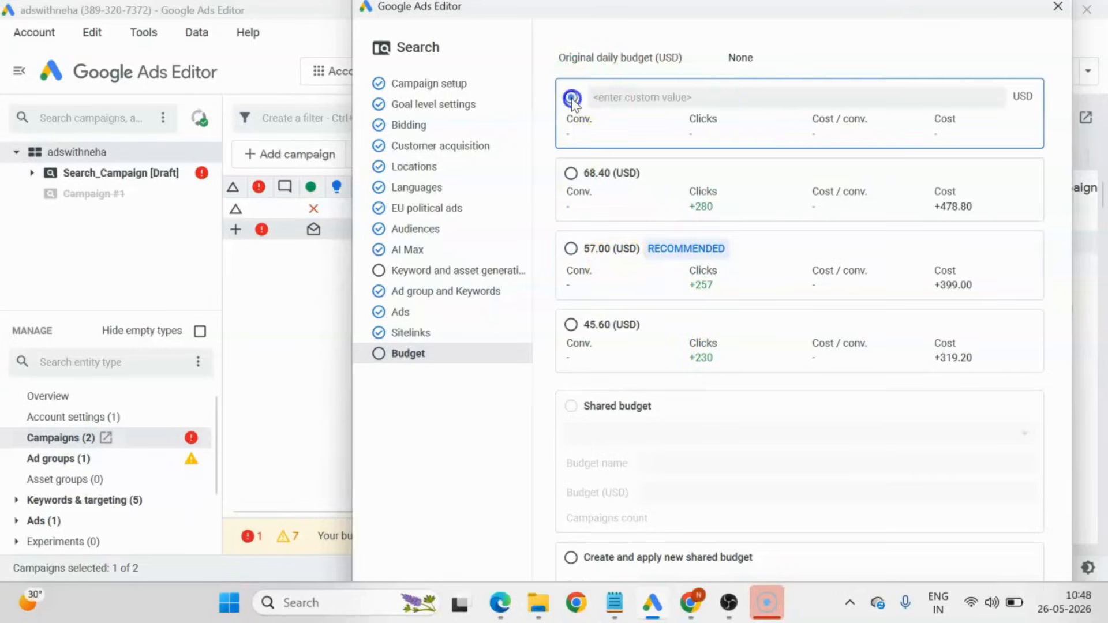
pyautogui.click(684, 96)
pyautogui.write('20')
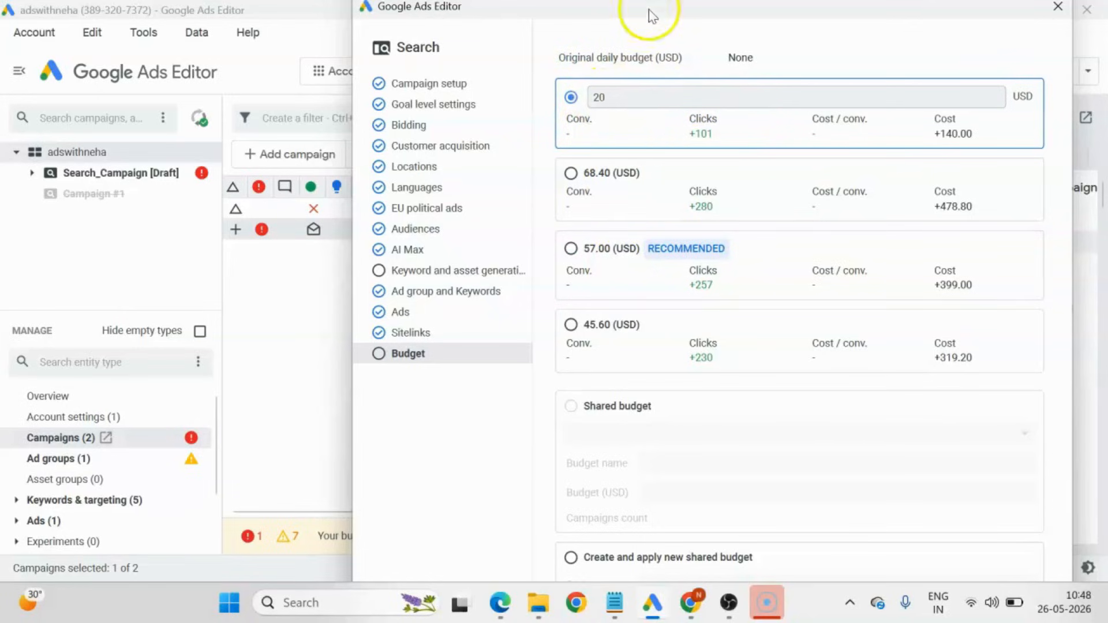
# Reposition and widen the campaign setup wizard window, and close the wizard at the budget stage.
pyautogui.moveTo(649, 16); pyautogui.dragTo(595, 23)
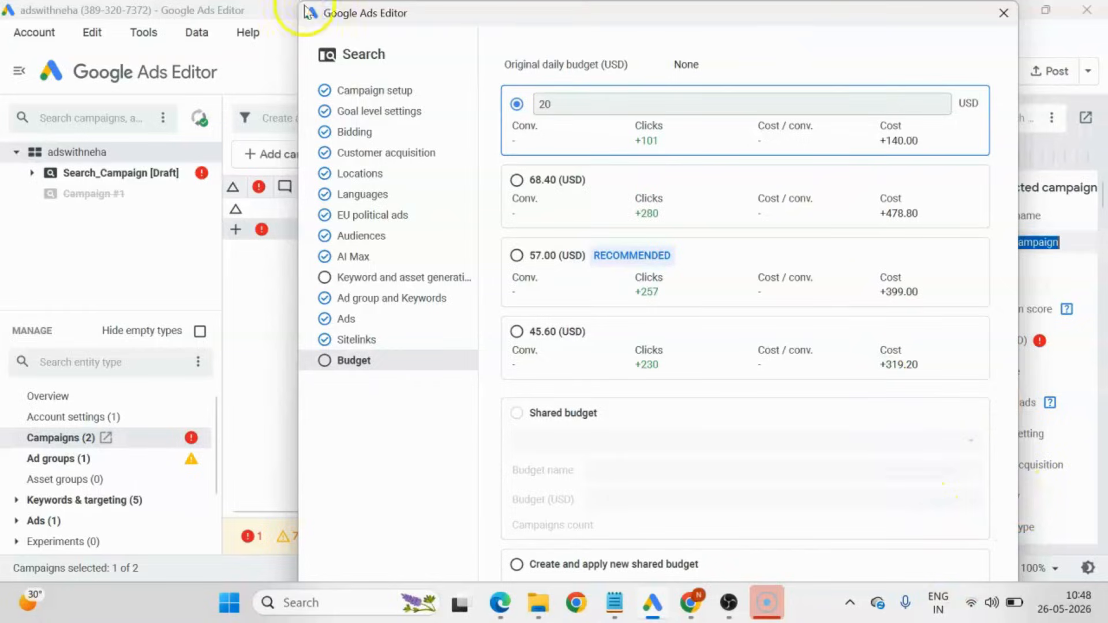
pyautogui.moveTo(300, 15); pyautogui.dragTo(1, 173)
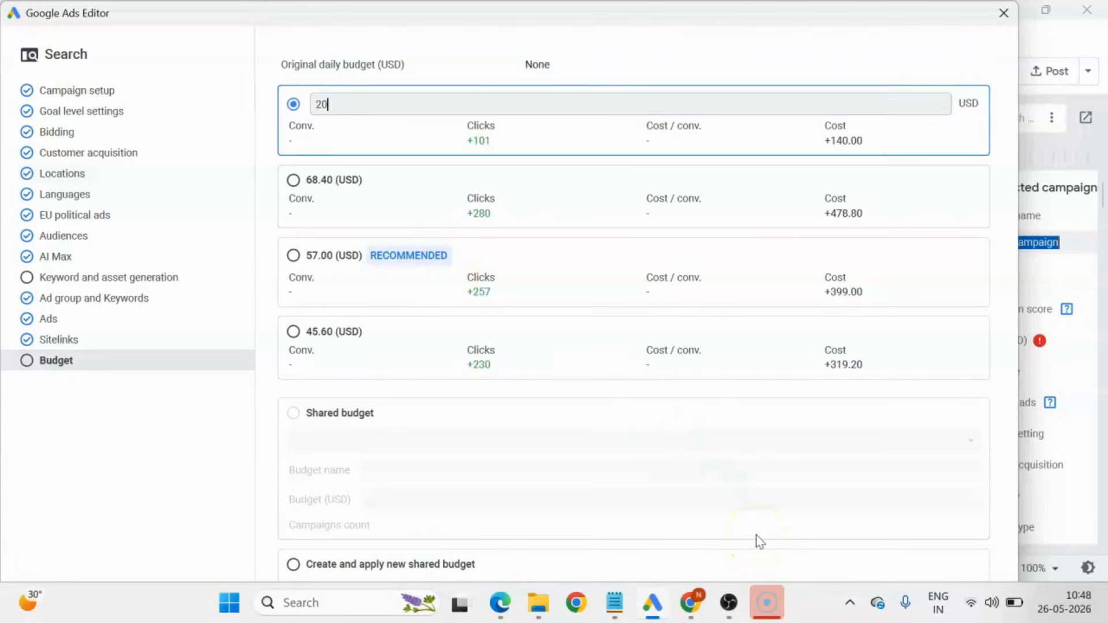
pyautogui.click(203, 483)
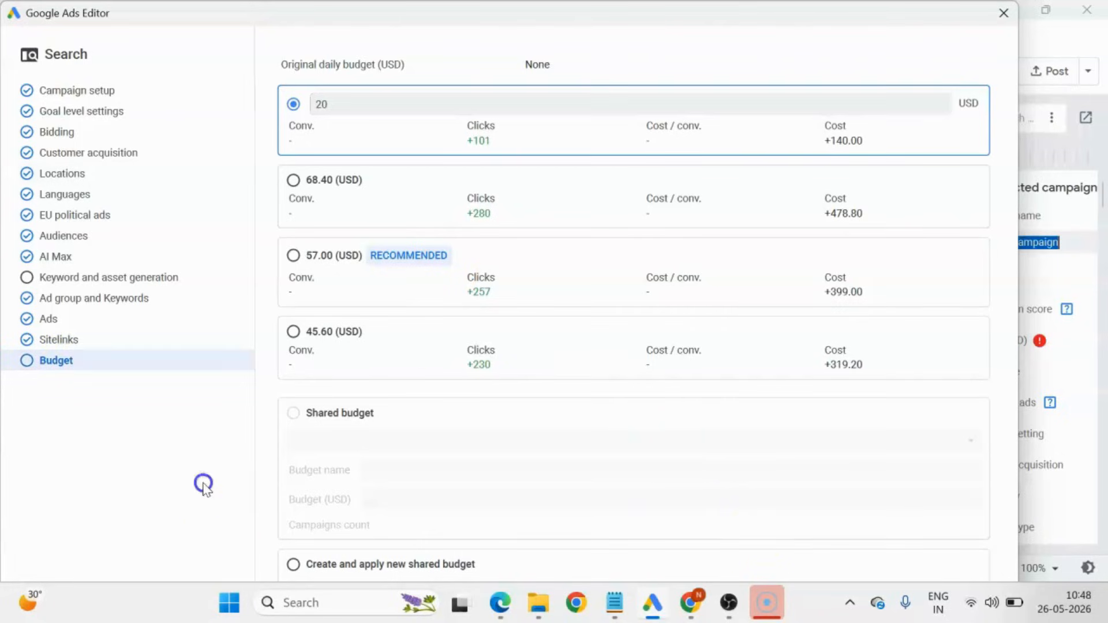
pyautogui.click(1004, 13)
# Widen the editing pane for Search_Campaign and set the campaign's budget to 20 USD.
pyautogui.click(106, 173)
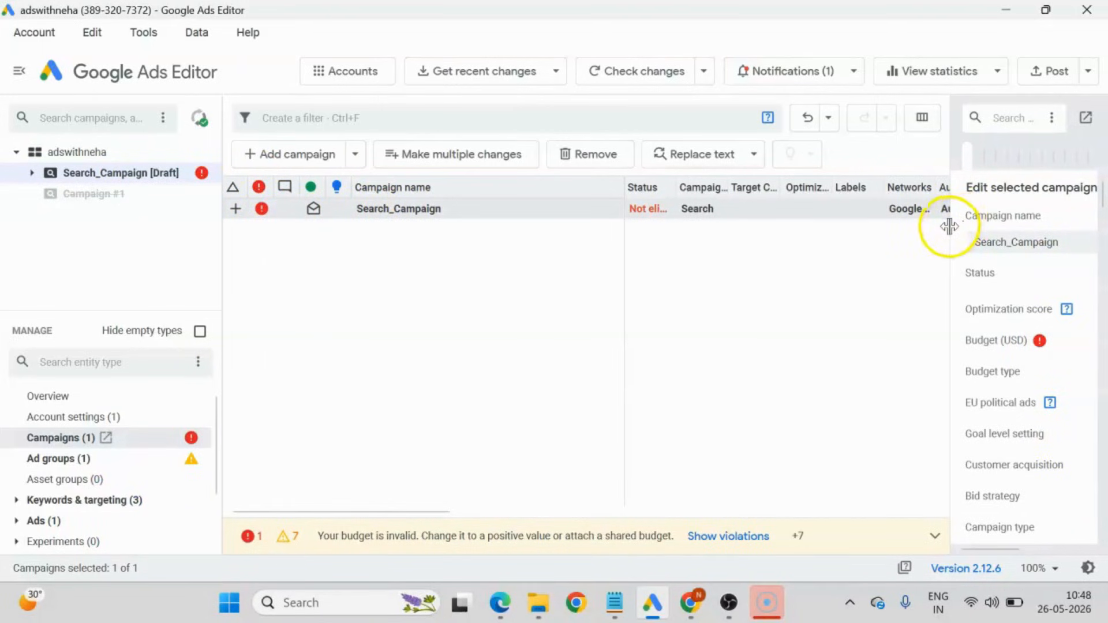
pyautogui.moveTo(950, 227); pyautogui.dragTo(732, 220)
pyautogui.click(983, 344)
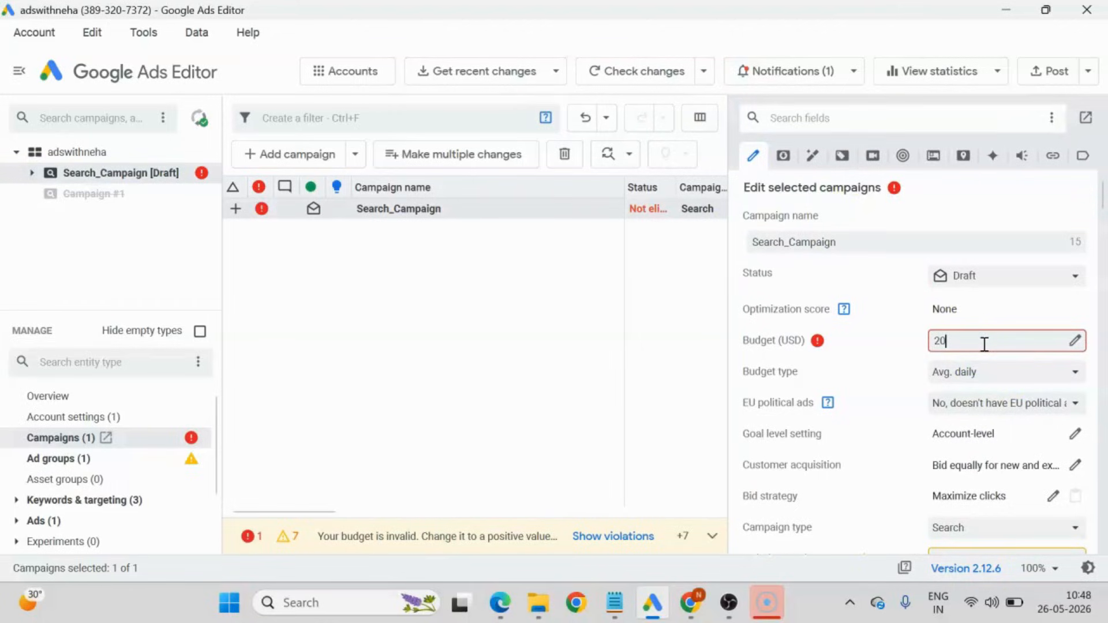
pyautogui.write('20')
pyautogui.click(263, 213)
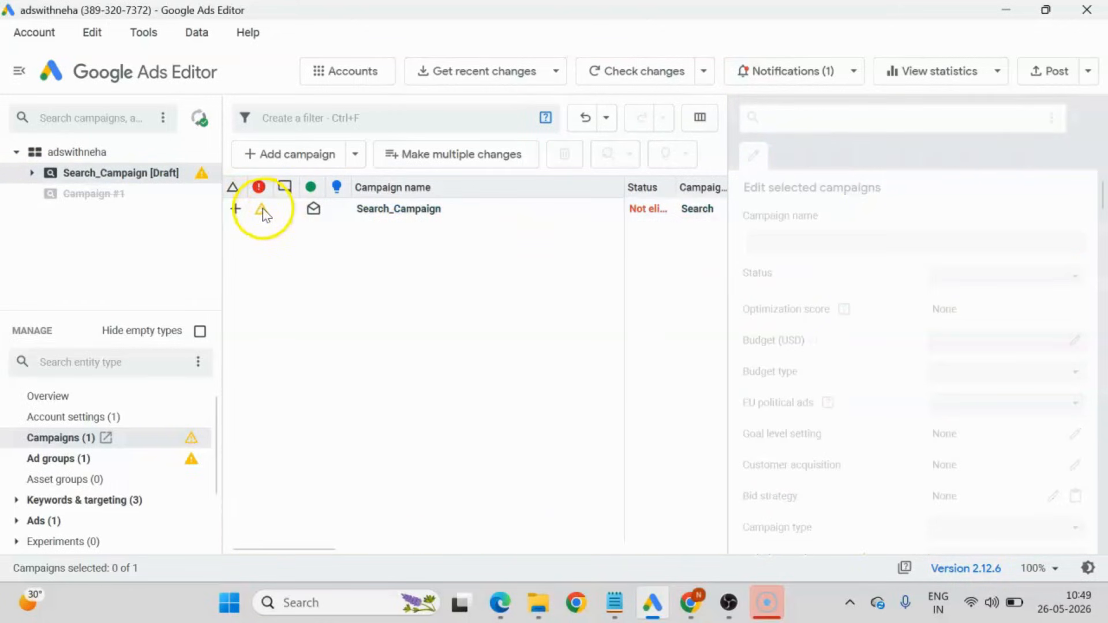
# Expand Search_Campaign in the account tree and delete its ad group named test.
pyautogui.click(387, 217)
pyautogui.click(405, 215)
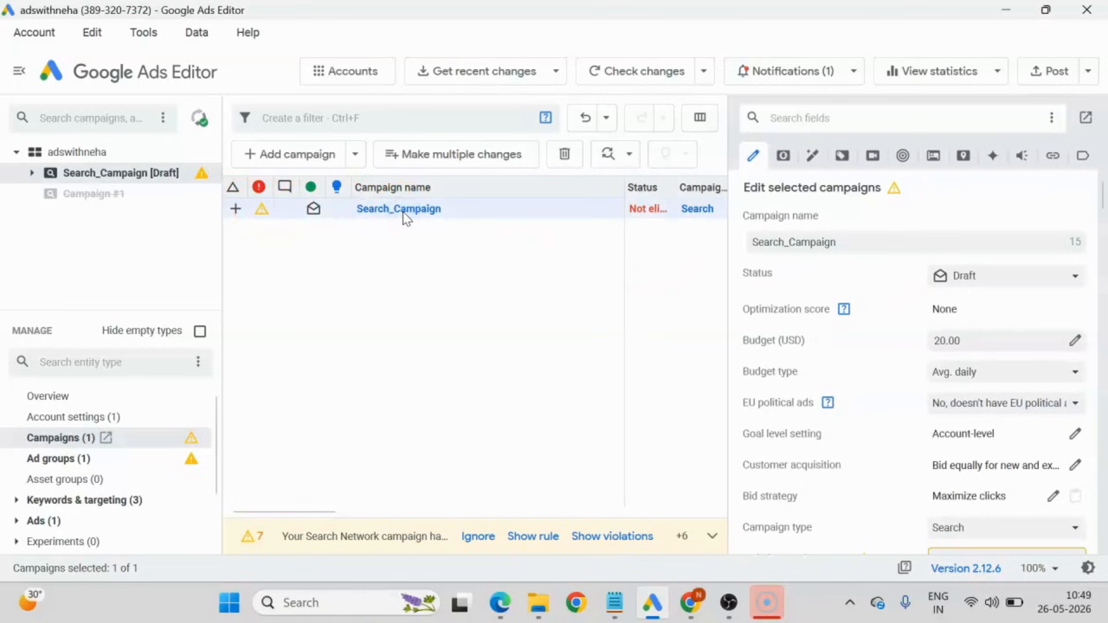
pyautogui.click(390, 212)
pyautogui.click(31, 173)
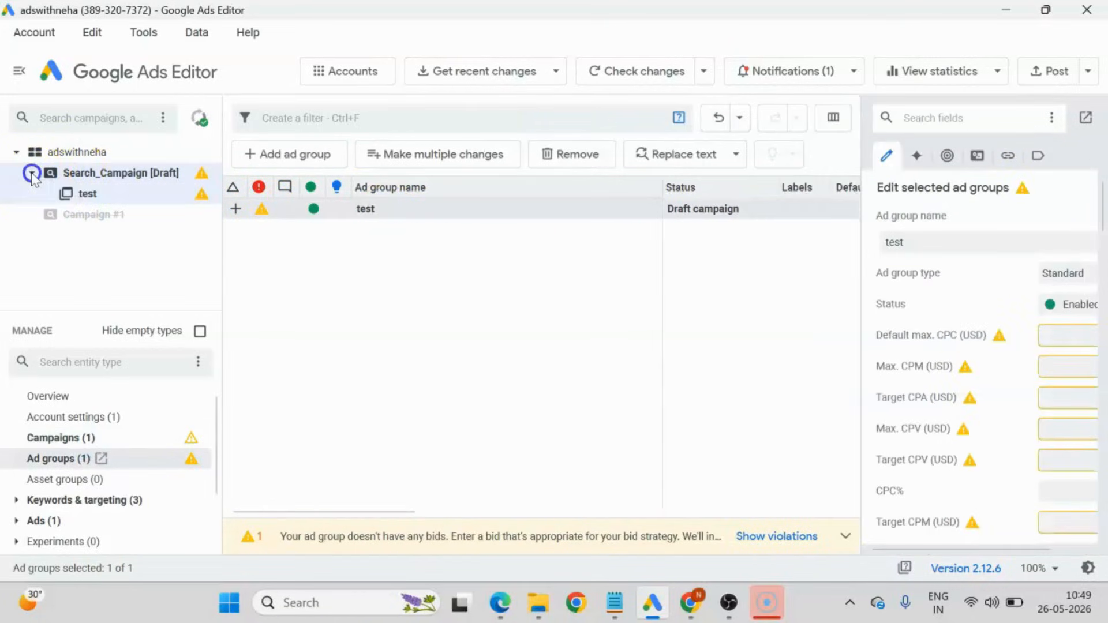
pyautogui.click(91, 194)
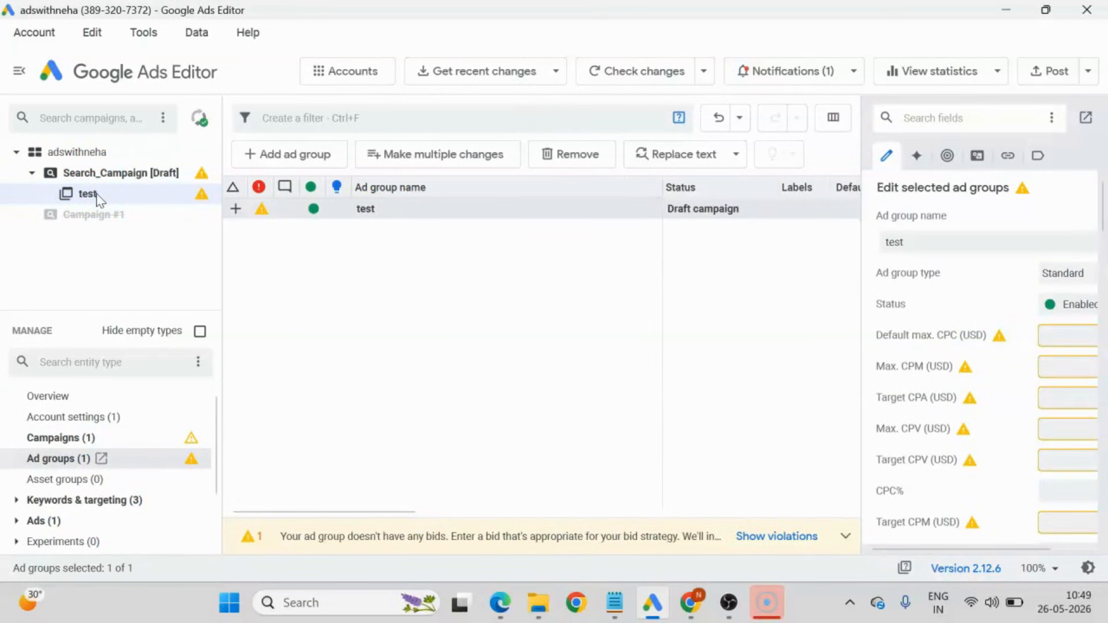
pyautogui.click(165, 207)
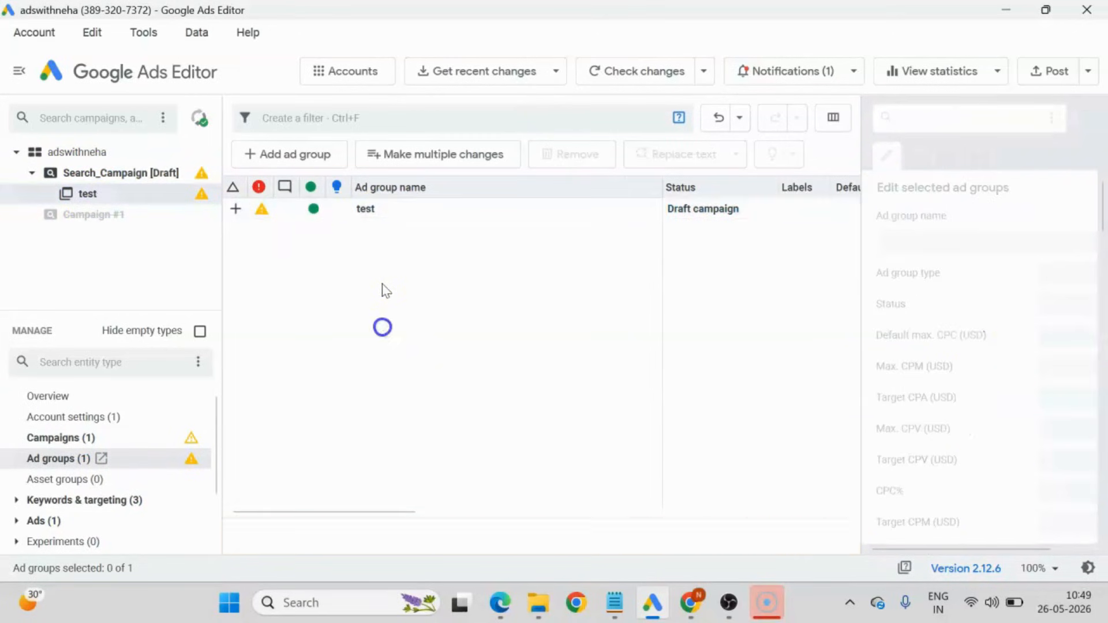
pyautogui.click(389, 212)
pyautogui.press('Delete')
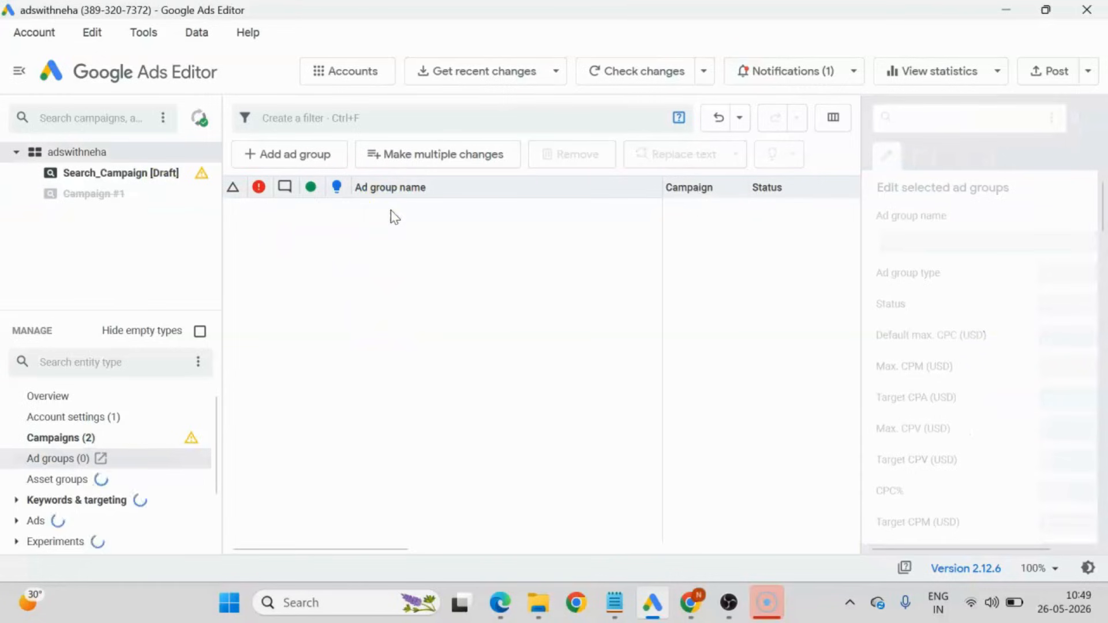
# Try to post the draft Search_Campaign to the account, and dismiss the upload dialog.
pyautogui.click(98, 175)
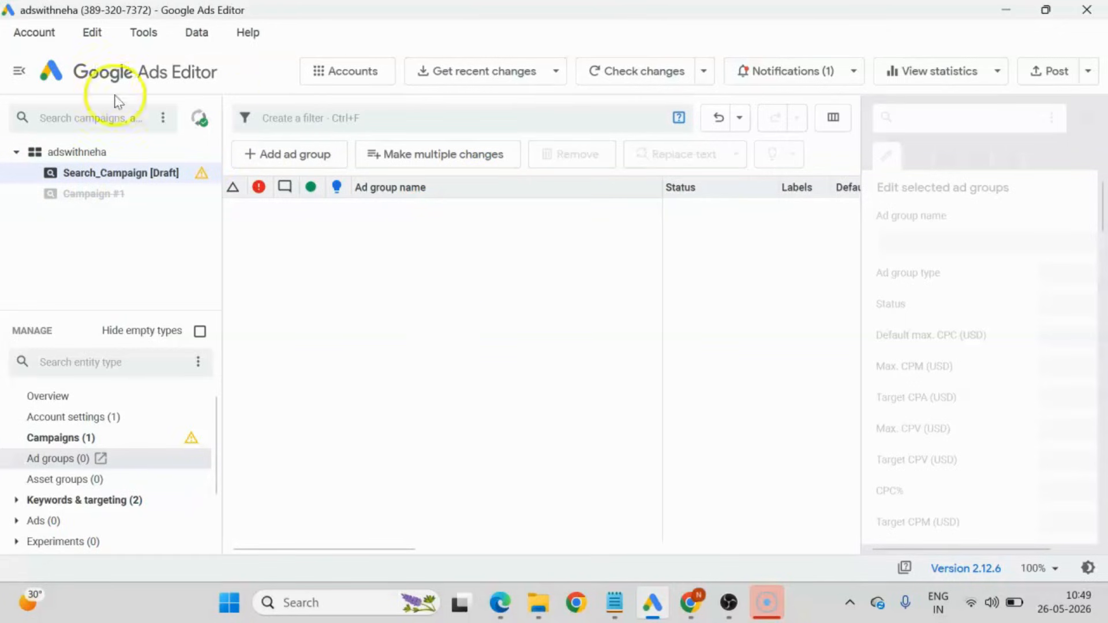
pyautogui.click(95, 174)
pyautogui.click(449, 251)
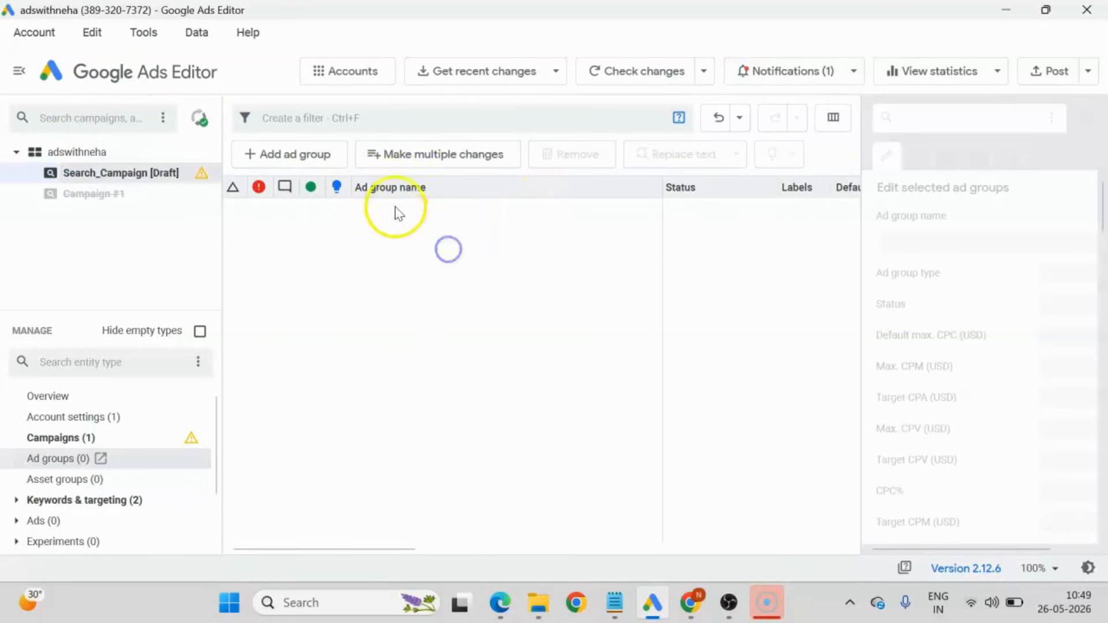
pyautogui.click(1064, 72)
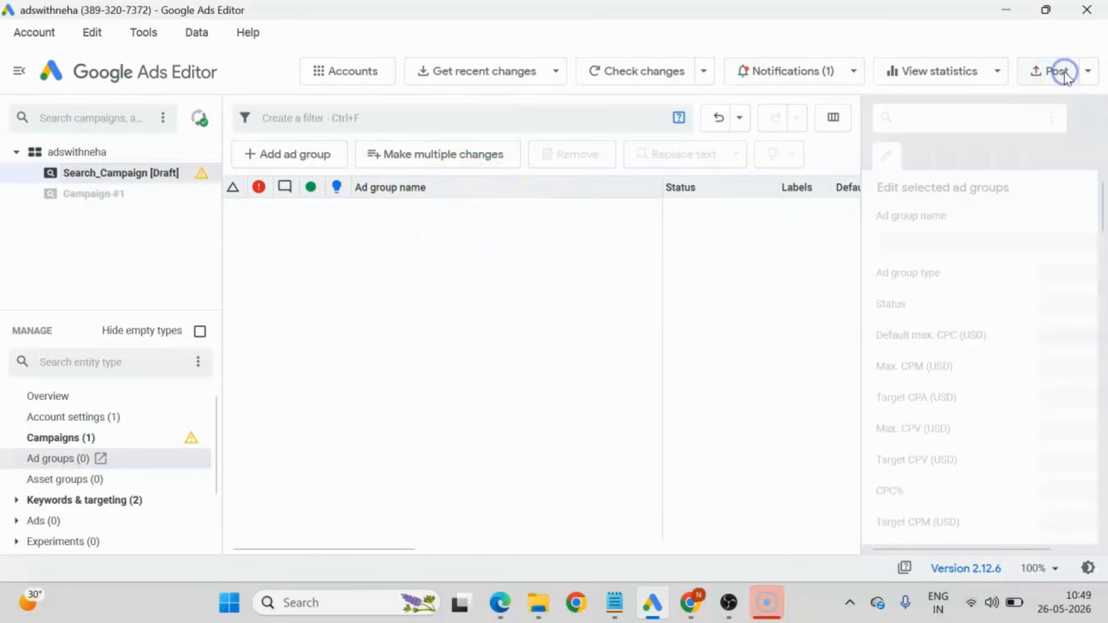
pyautogui.click(698, 150)
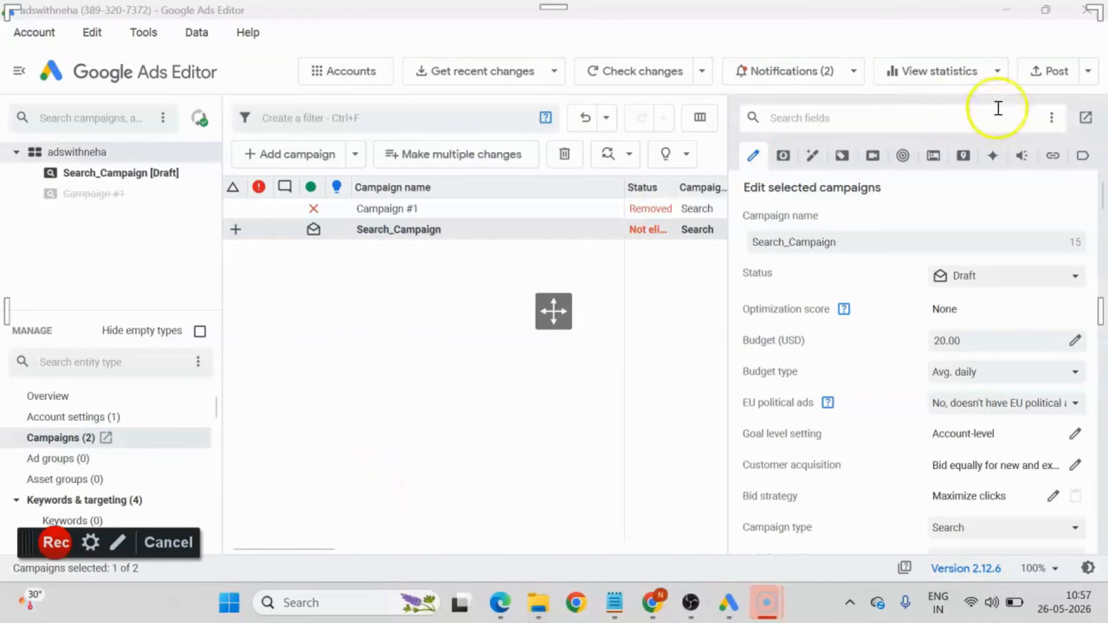
pyautogui.click(1054, 71)
pyautogui.click(1054, 71)
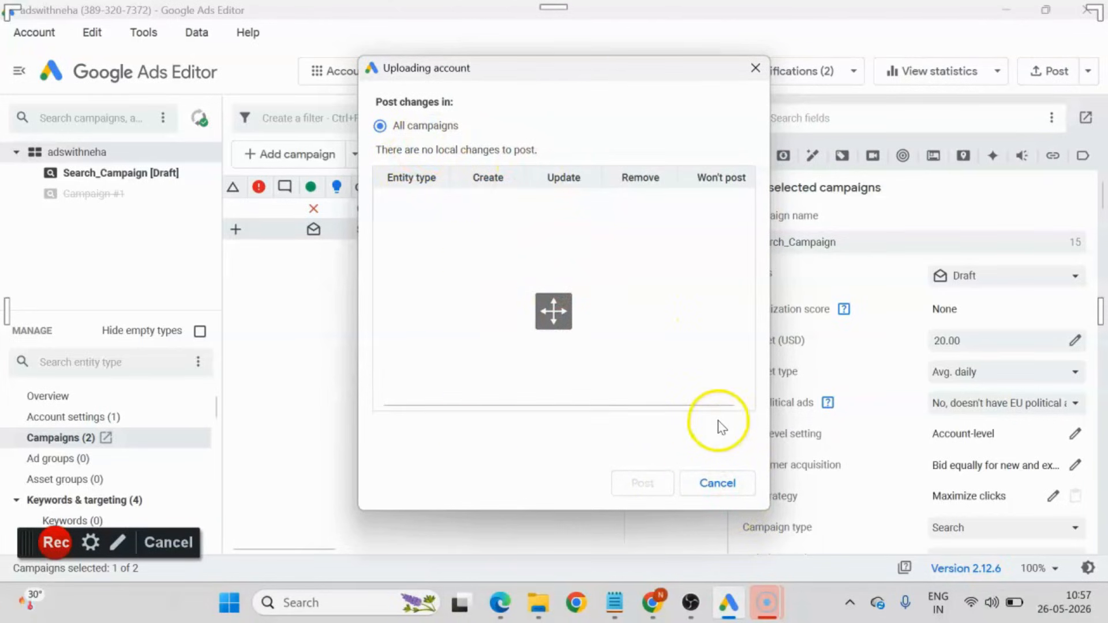
pyautogui.click(718, 484)
# Reveal the full campaign Status column and change Search_Campaign's status to Enabled.
pyautogui.click(600, 231)
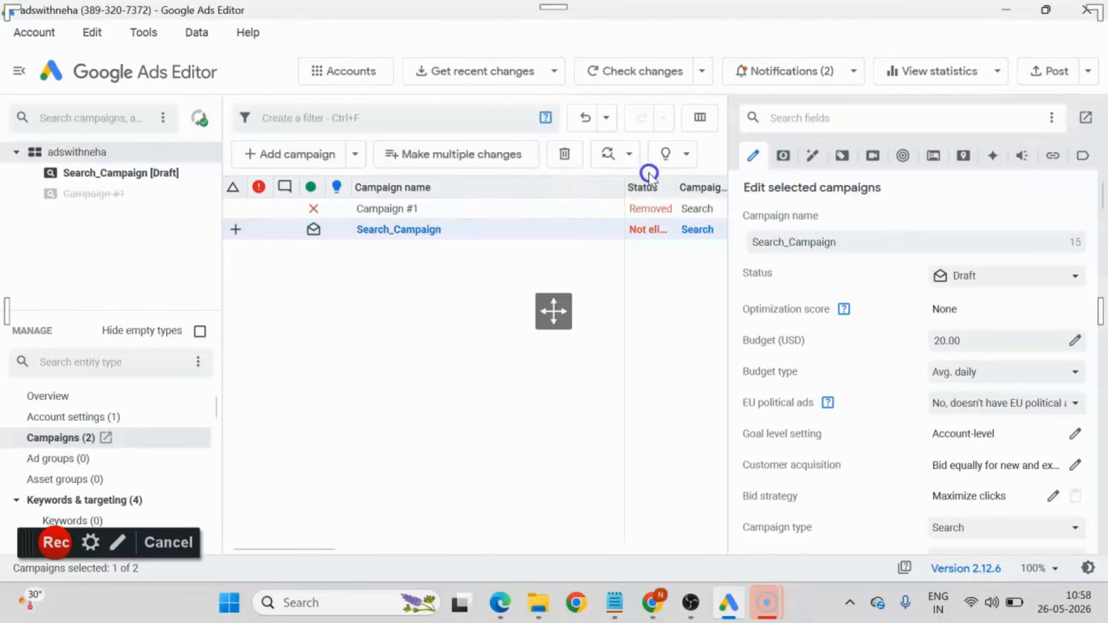
pyautogui.moveTo(626, 185); pyautogui.dragTo(666, 197)
pyautogui.click(538, 234)
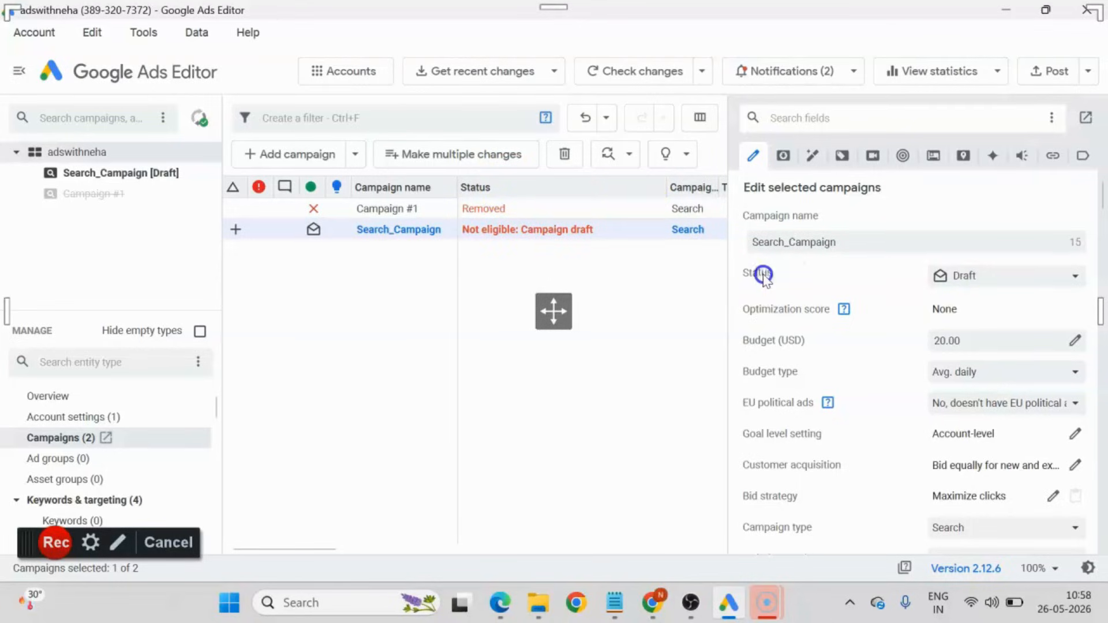
pyautogui.click(996, 280)
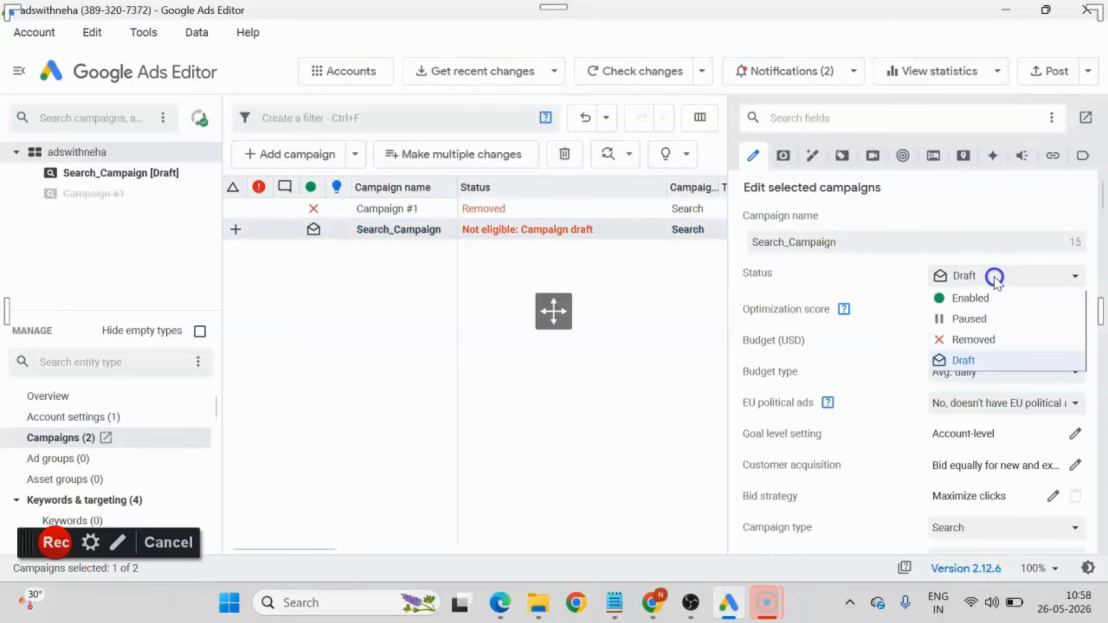
pyautogui.click(973, 299)
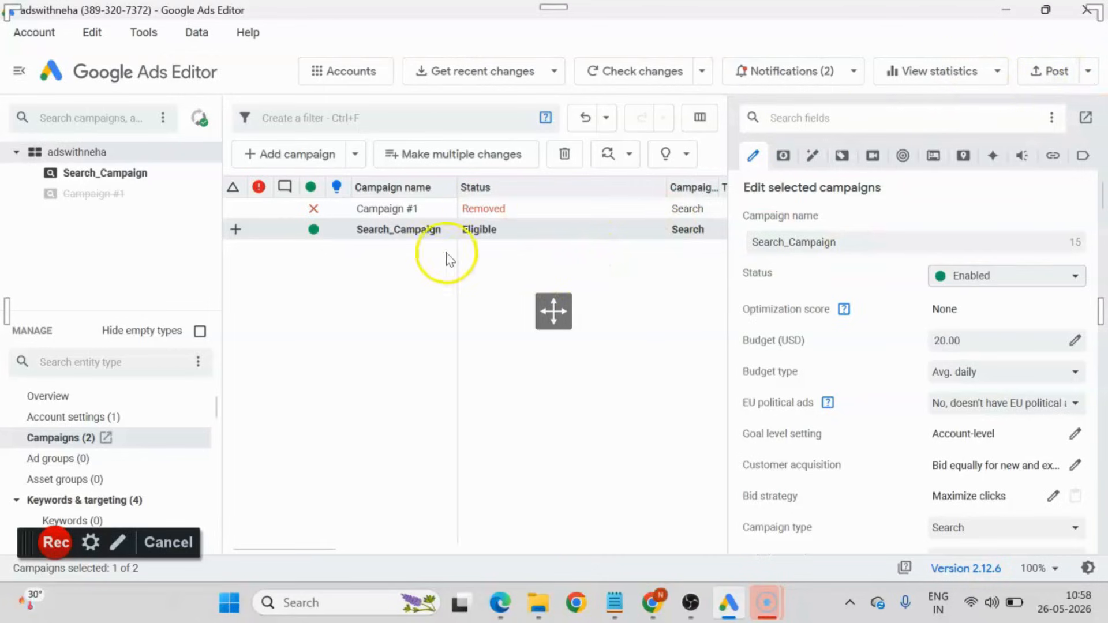
pyautogui.click(397, 231)
# Post the changes in all campaigns to Google Ads and close the posting summary.
pyautogui.click(1053, 74)
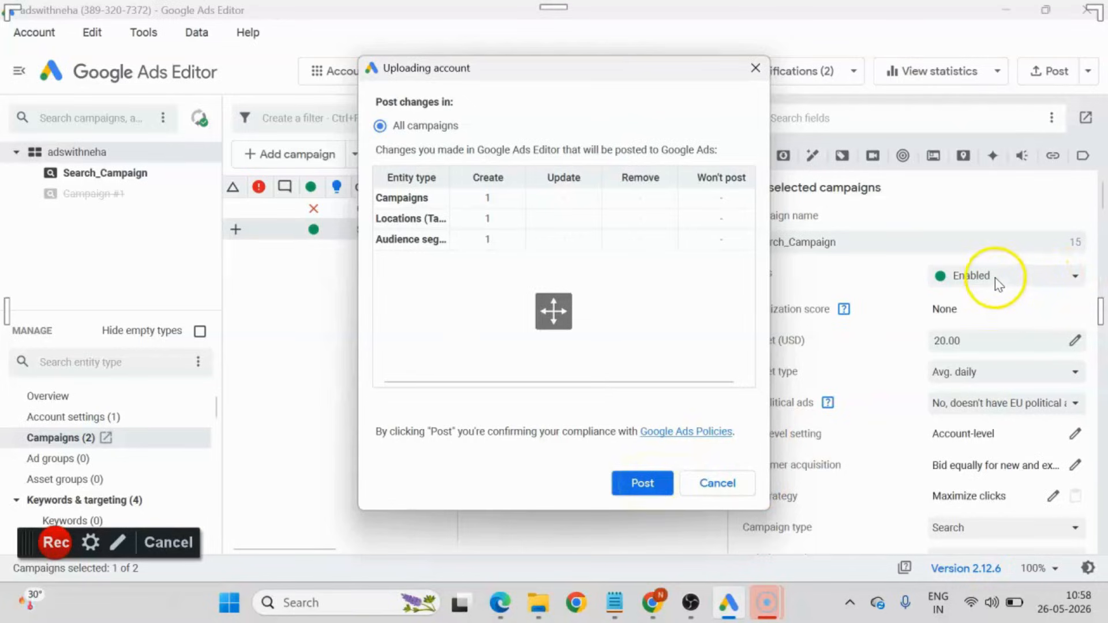
pyautogui.click(637, 484)
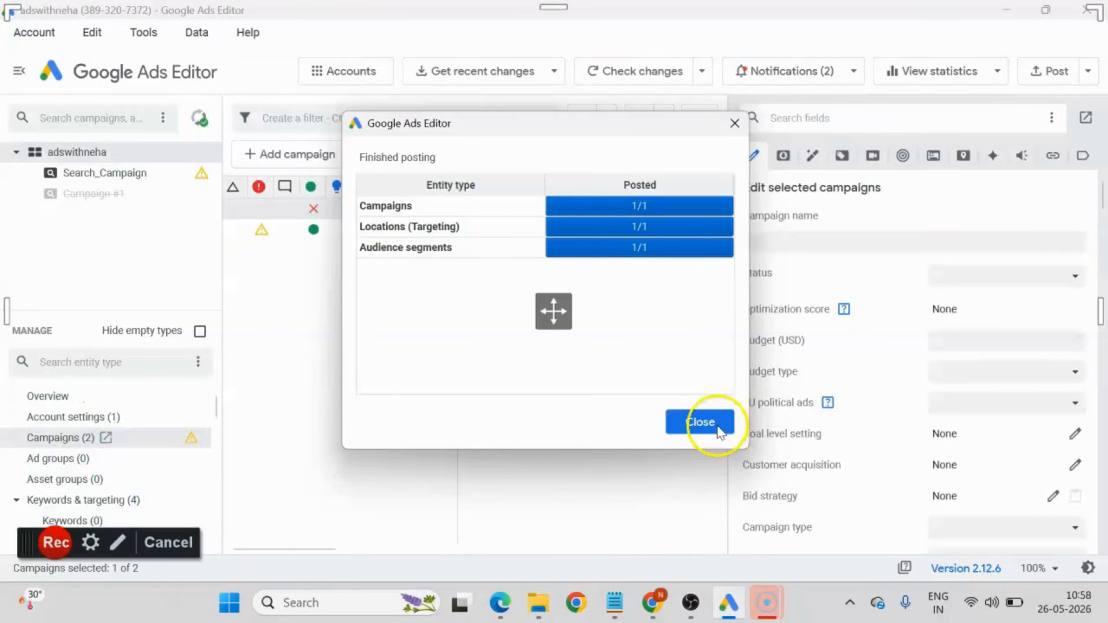
pyautogui.click(718, 432)
# Ignore Search_Campaign's warnings about missing active ad groups and conversion tracking.
pyautogui.click(88, 173)
pyautogui.click(469, 216)
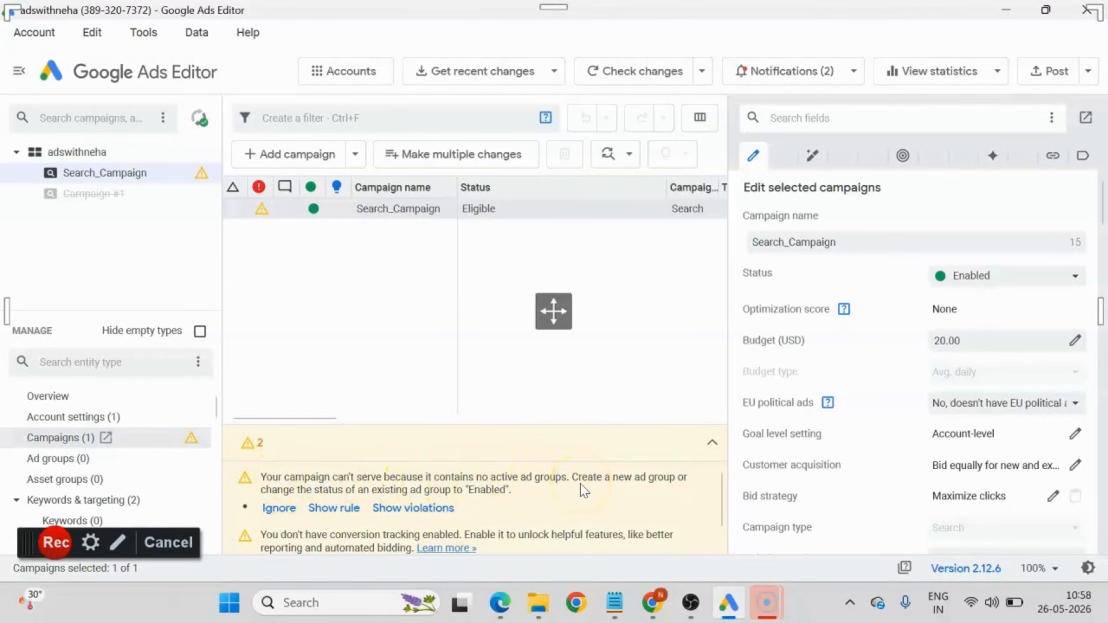
pyautogui.click(280, 508)
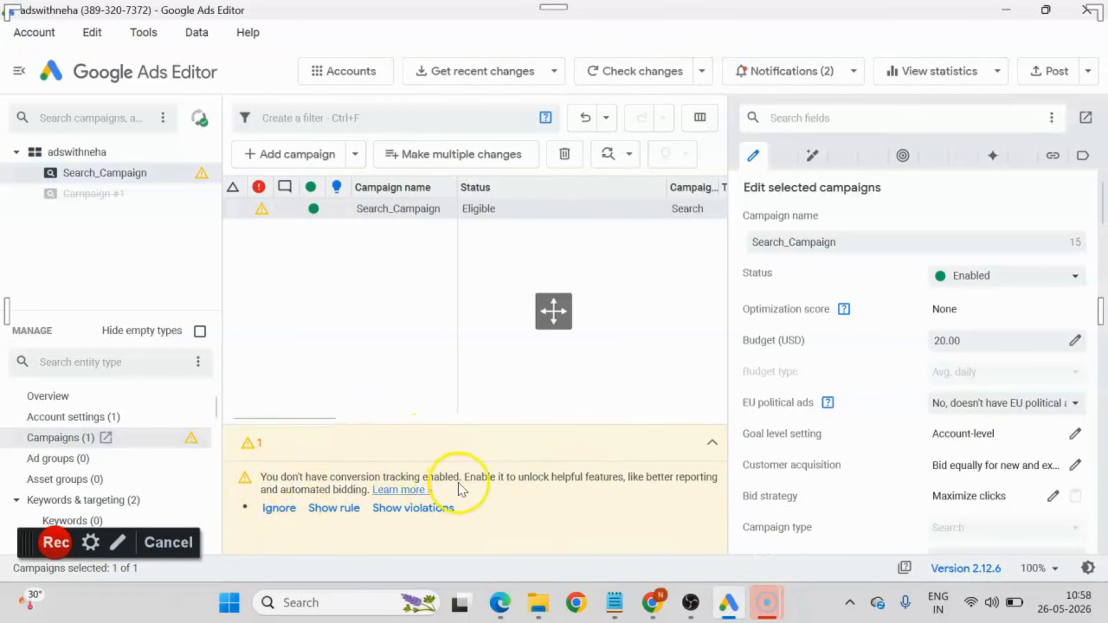
pyautogui.click(278, 509)
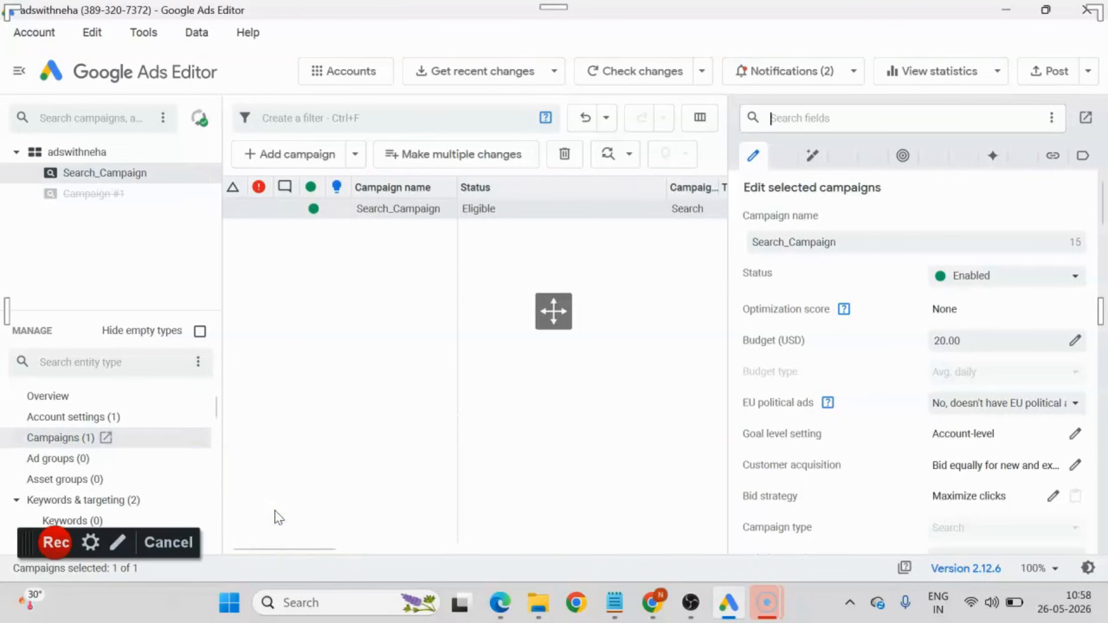
# Switch to Google Ads in the browser, reload the campaigns page and set the campaign status filter to All.
pyautogui.click(652, 603)
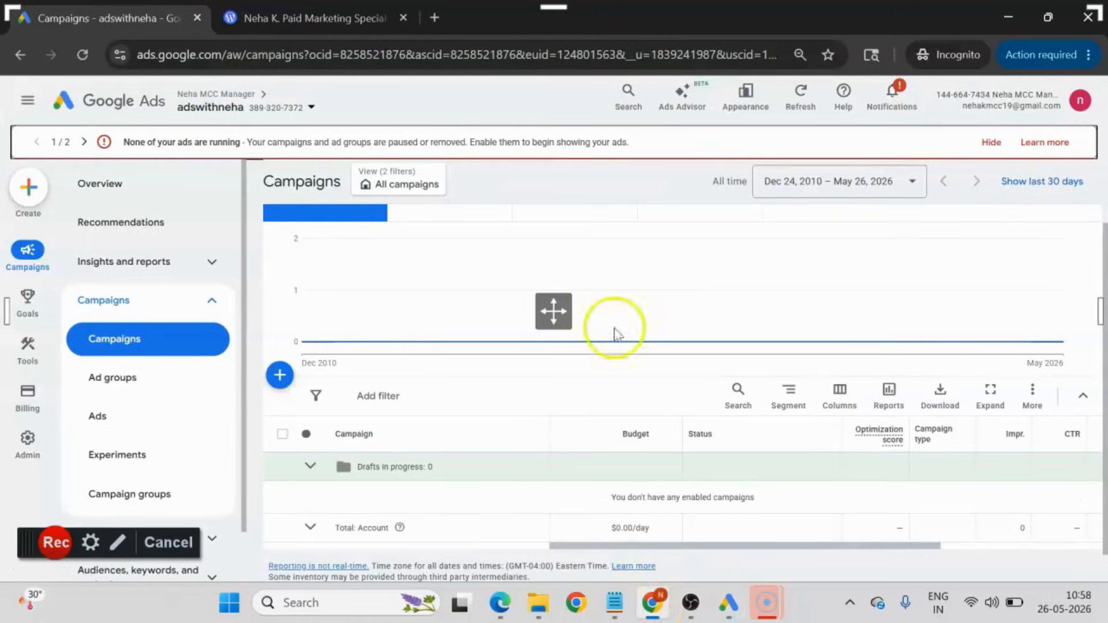
pyautogui.click(84, 58)
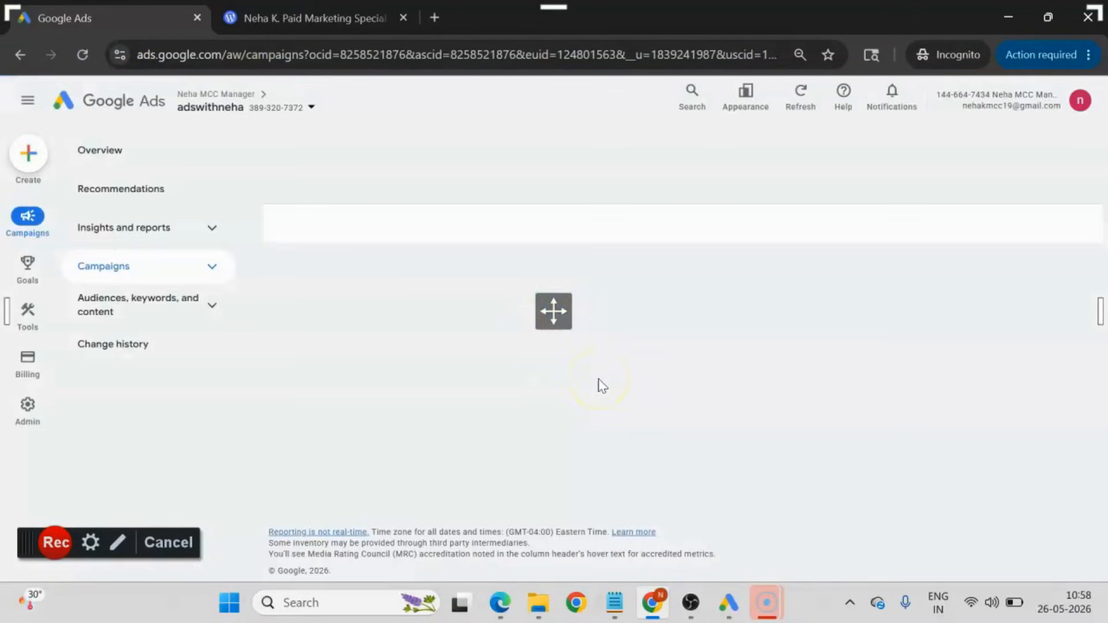
pyautogui.moveTo(734, 613)
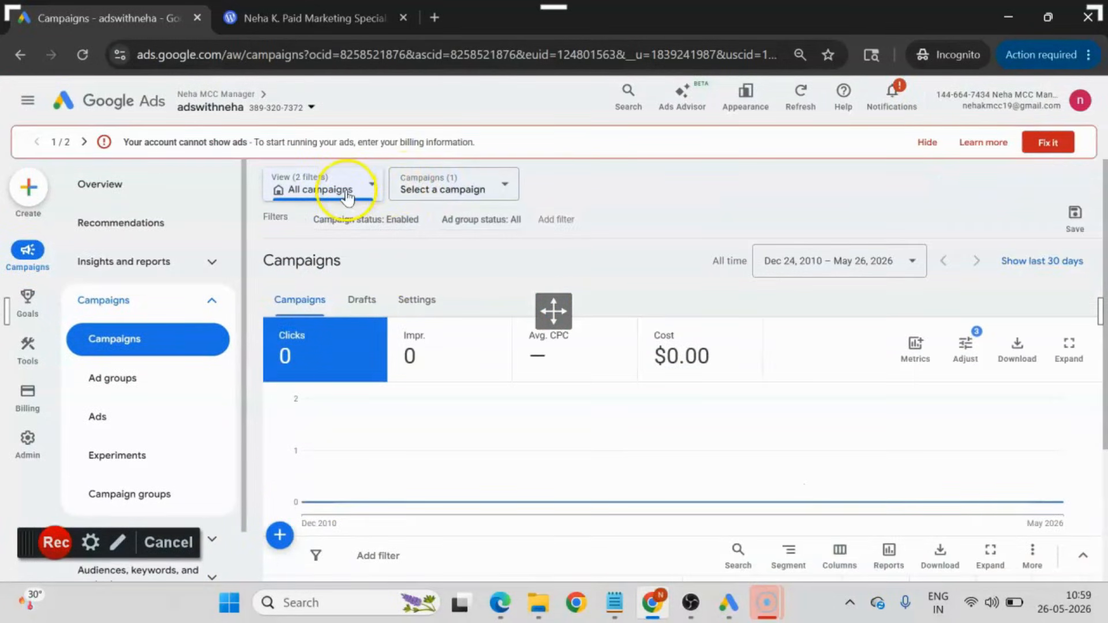
pyautogui.click(366, 219)
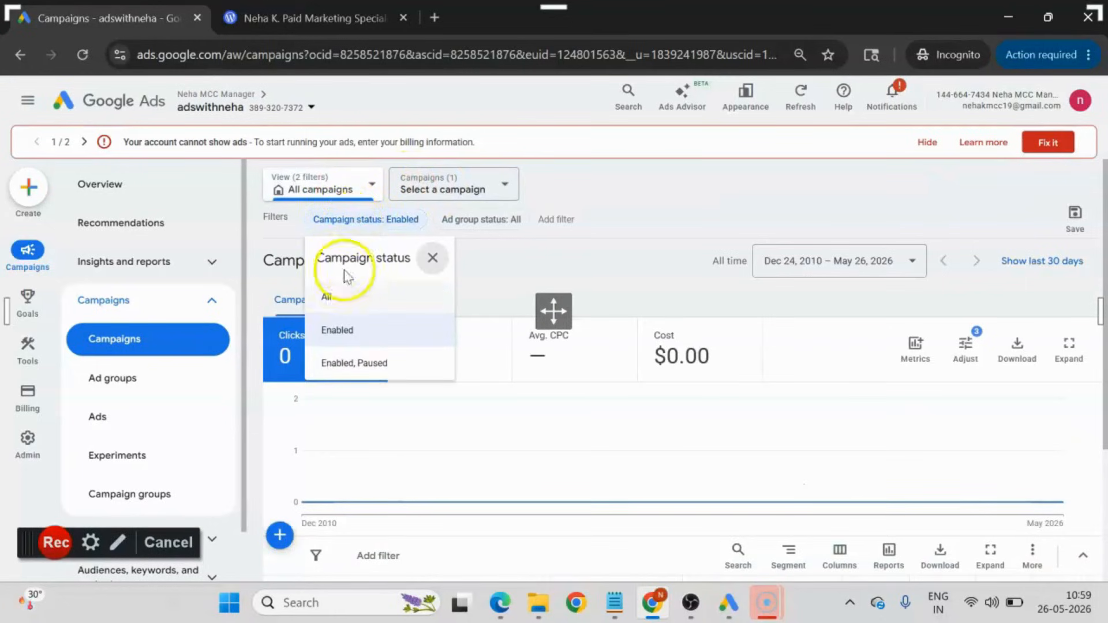
pyautogui.click(332, 299)
# Check Search_Campaign's budget and bid strategy status in the campaign list, and open the campaign's ad groups.
pyautogui.scroll(-5, 679, 362)
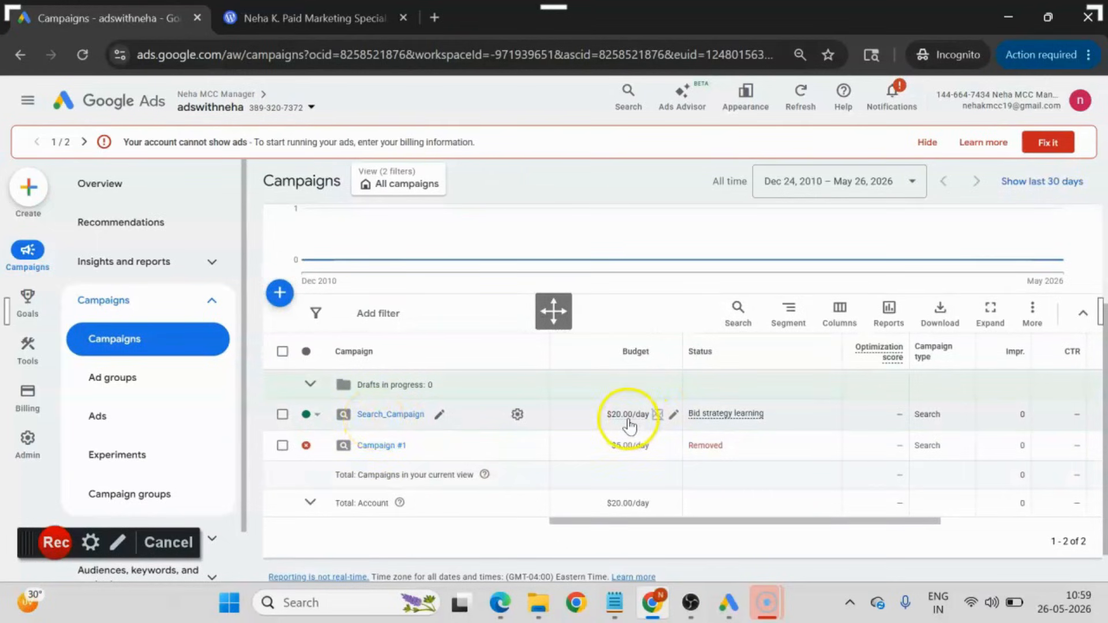
pyautogui.click(751, 421)
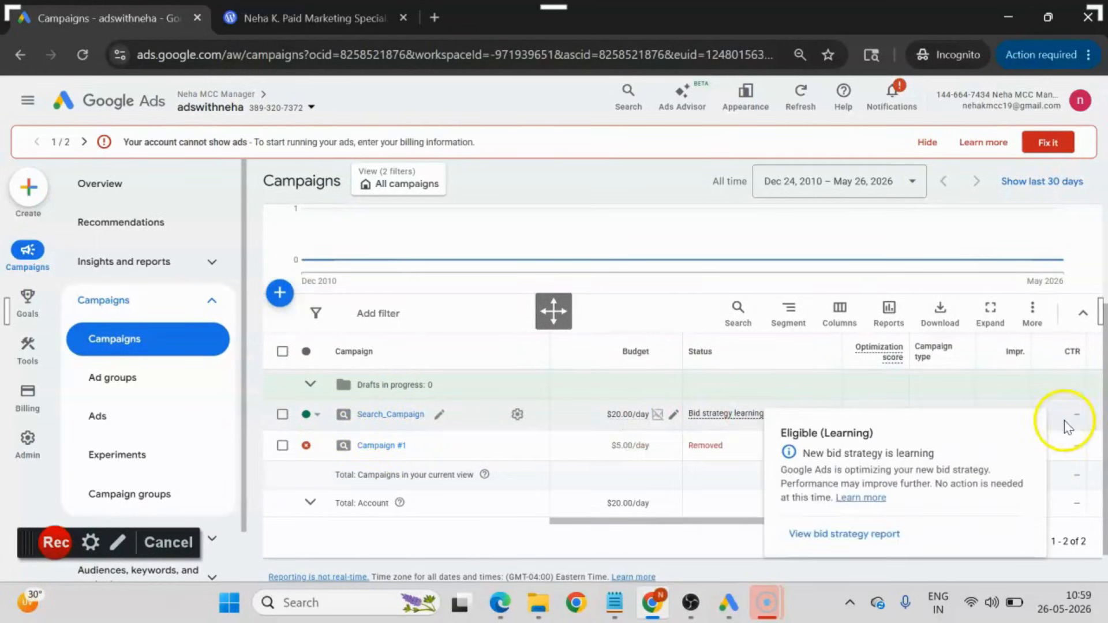
pyautogui.click(385, 416)
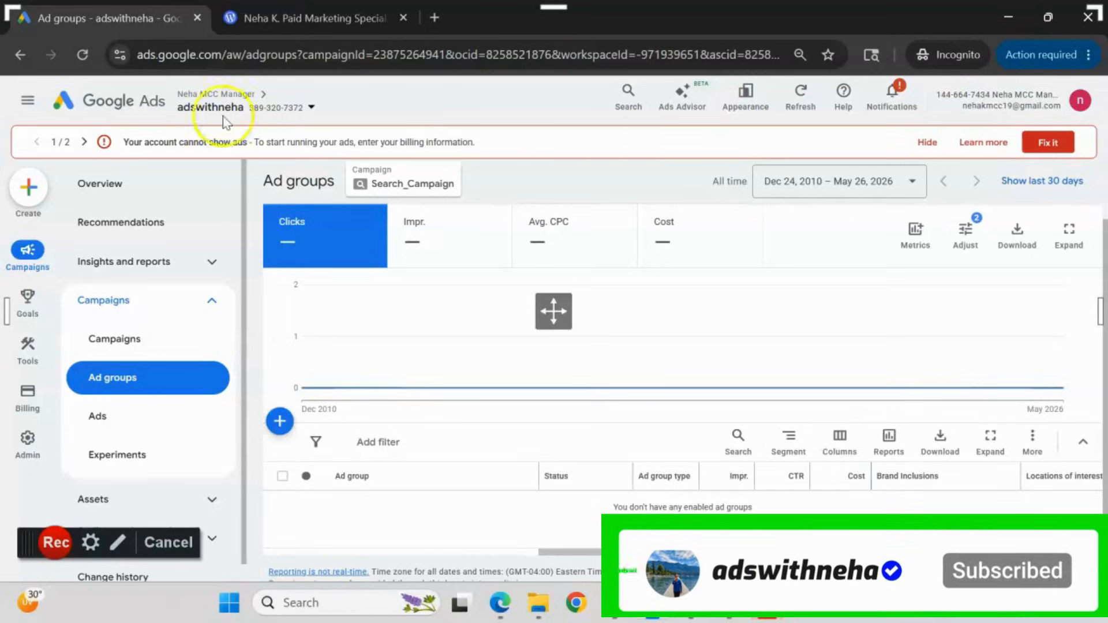
# Open Excel and create a blank workbook.
pyautogui.moveTo(29, 449)
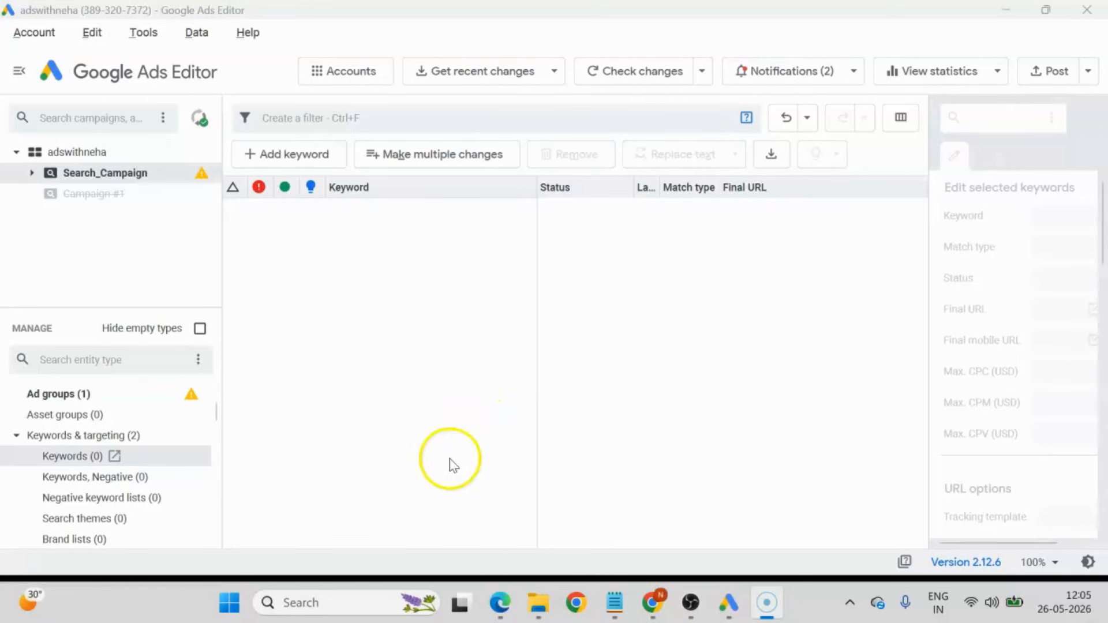
pyautogui.click(332, 604)
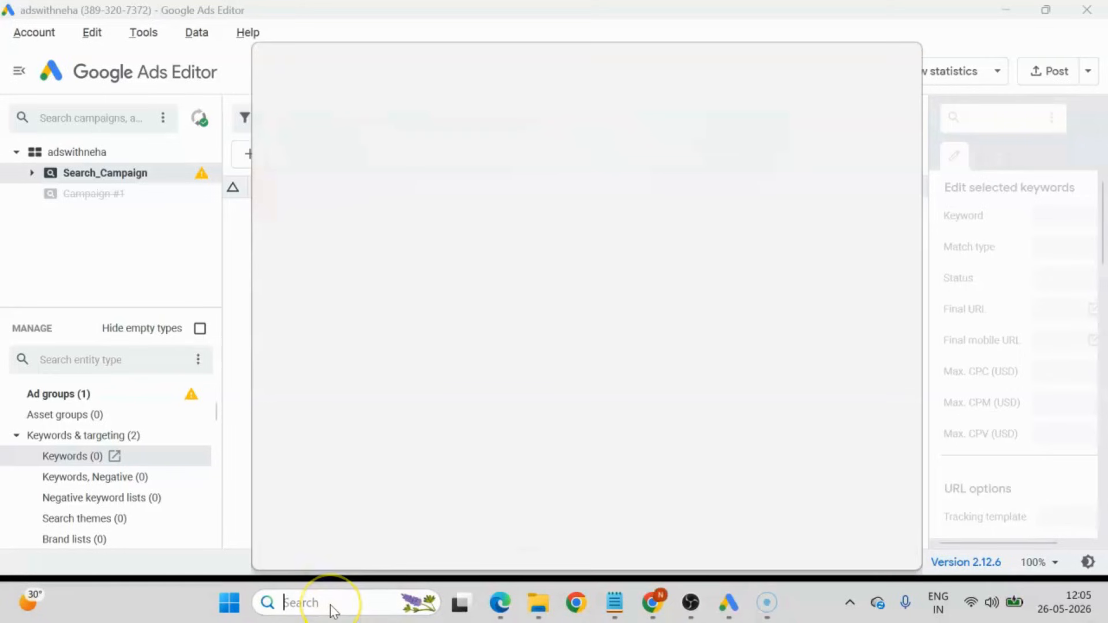
pyautogui.write('excel')
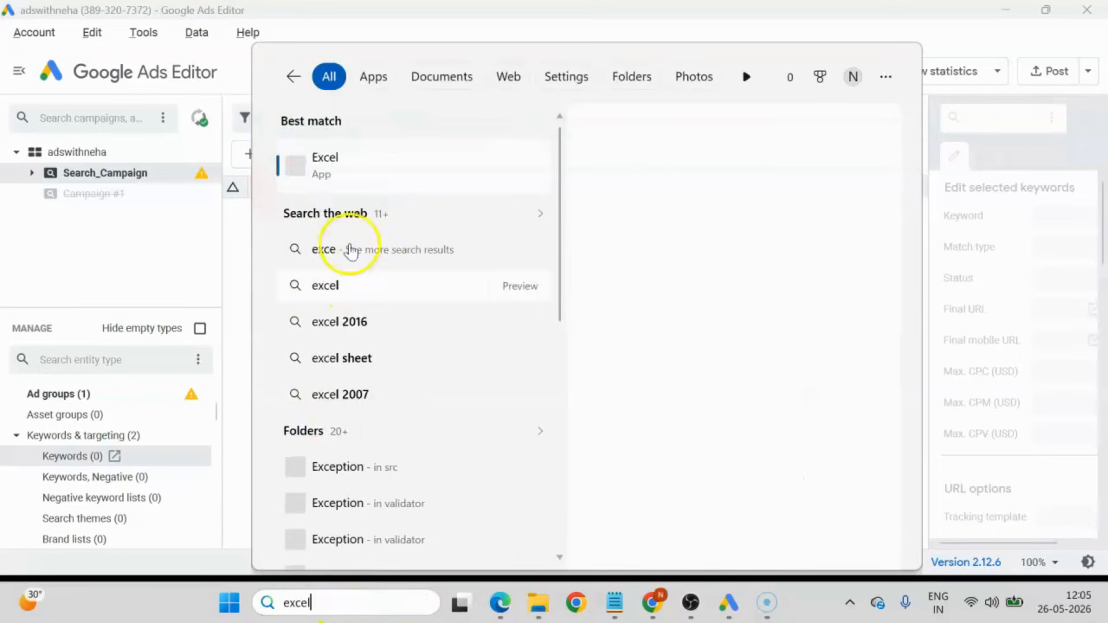
pyautogui.press('Return')
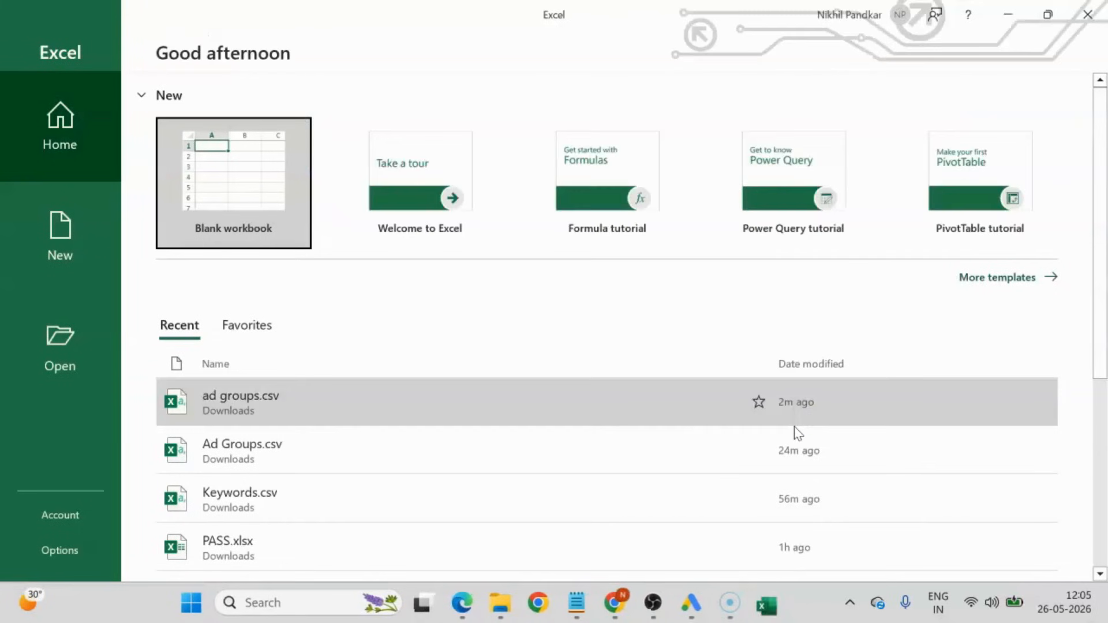
pyautogui.click(224, 161)
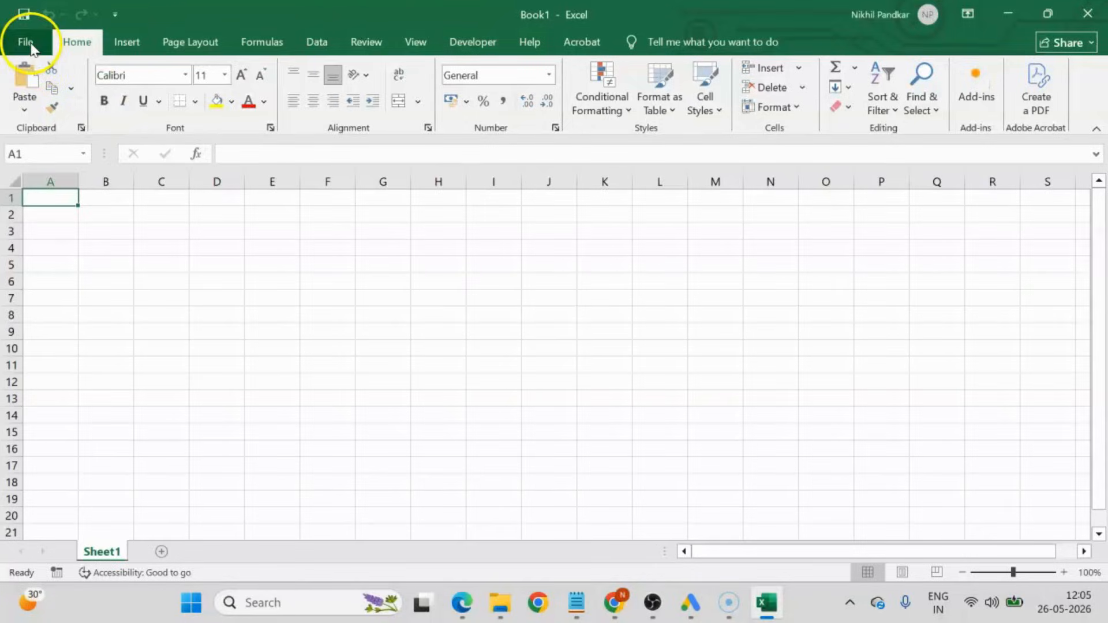
# Save the workbook in Downloads as "ad groups.csv" in CSV (Comma delimited) format.
pyautogui.click(31, 46)
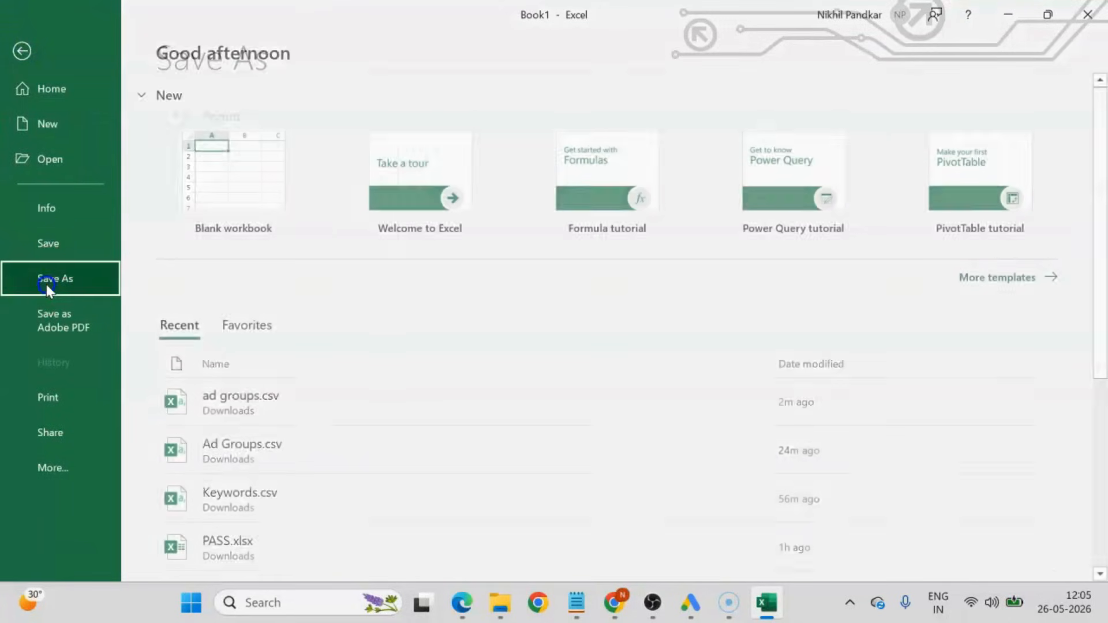
pyautogui.click(46, 285)
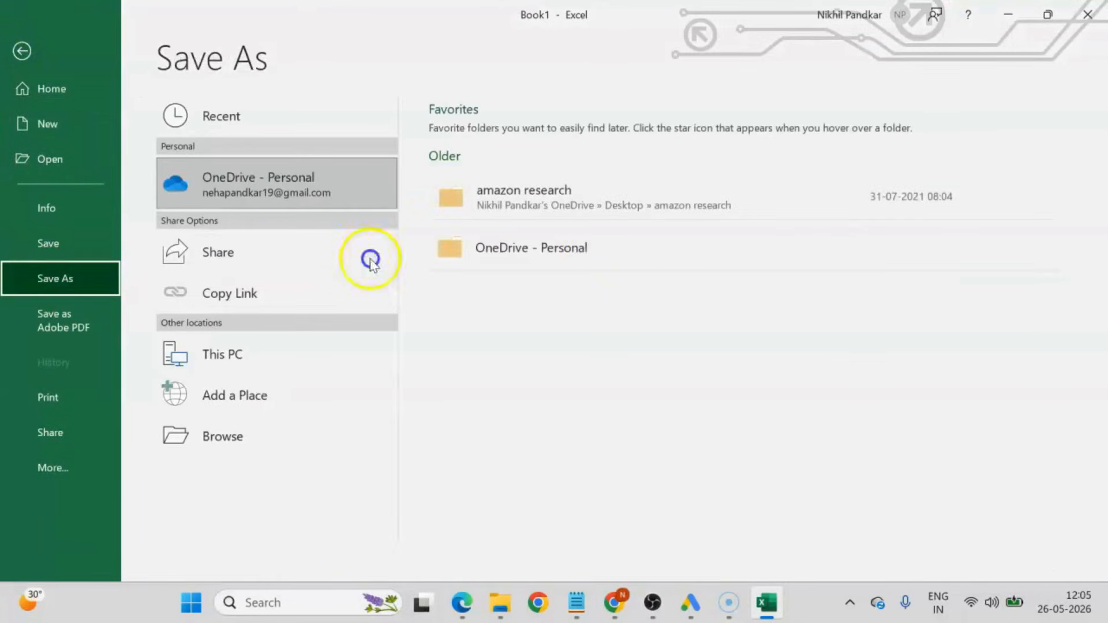
pyautogui.click(244, 353)
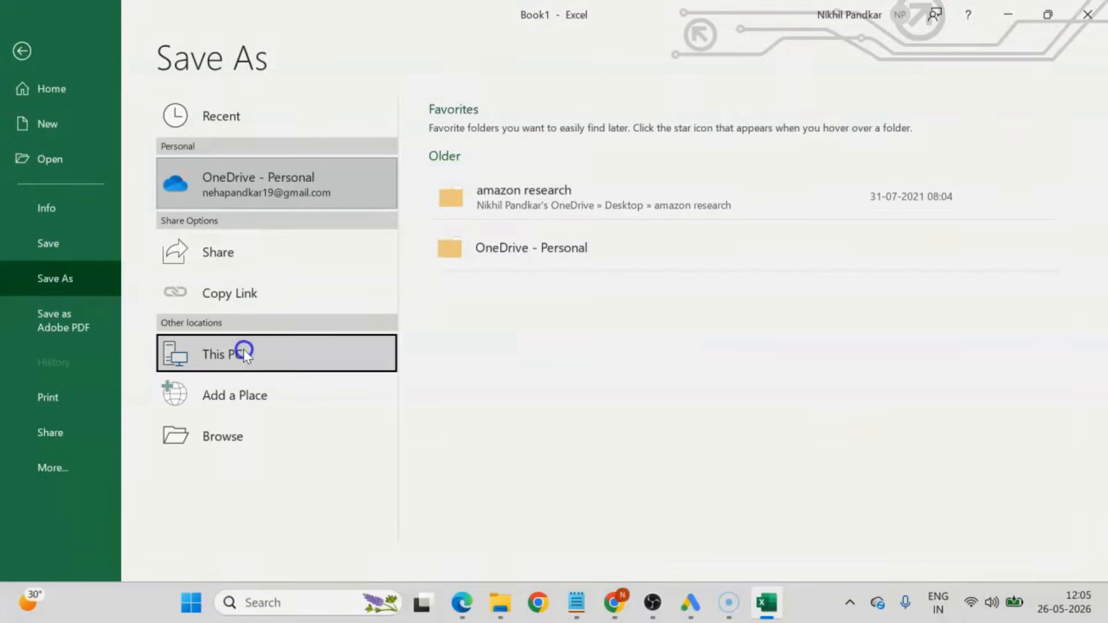
pyautogui.click(498, 190)
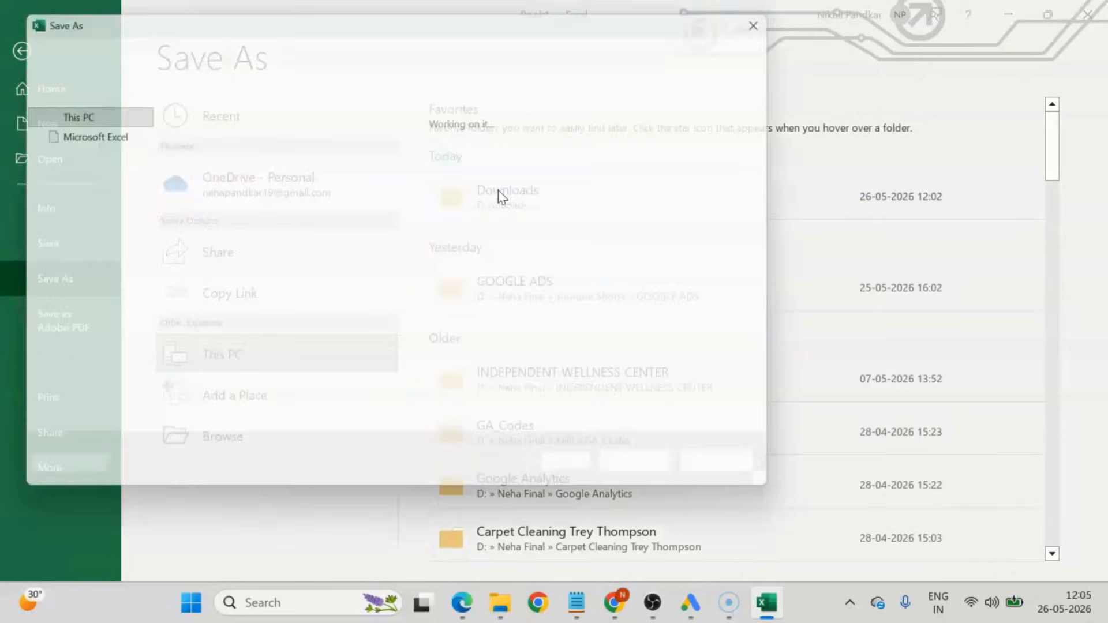
pyautogui.click(71, 170)
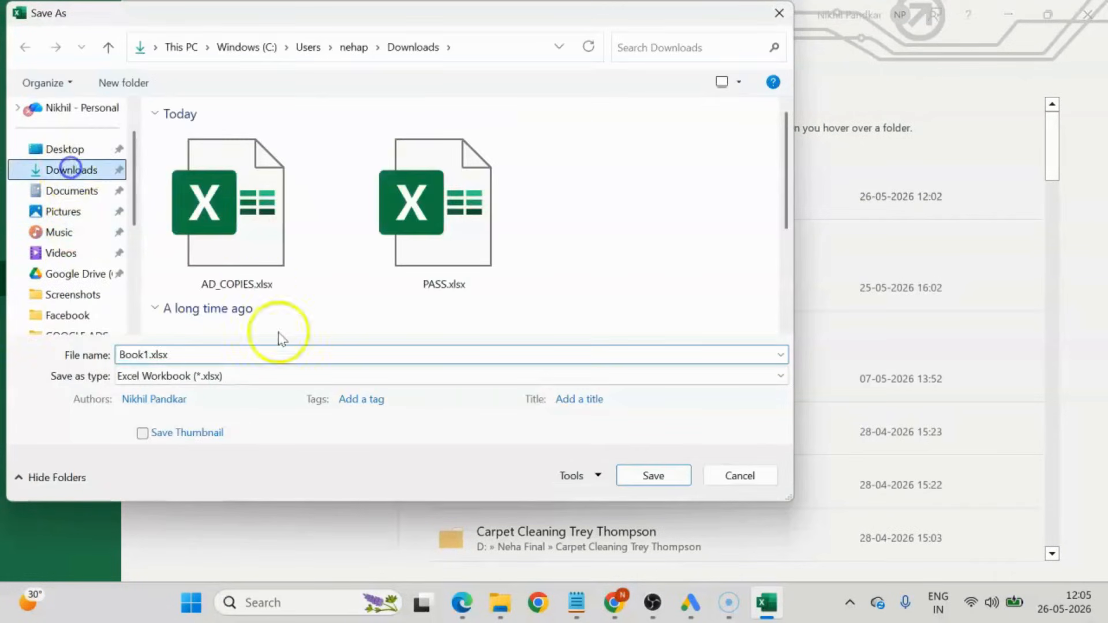
pyautogui.click(202, 352)
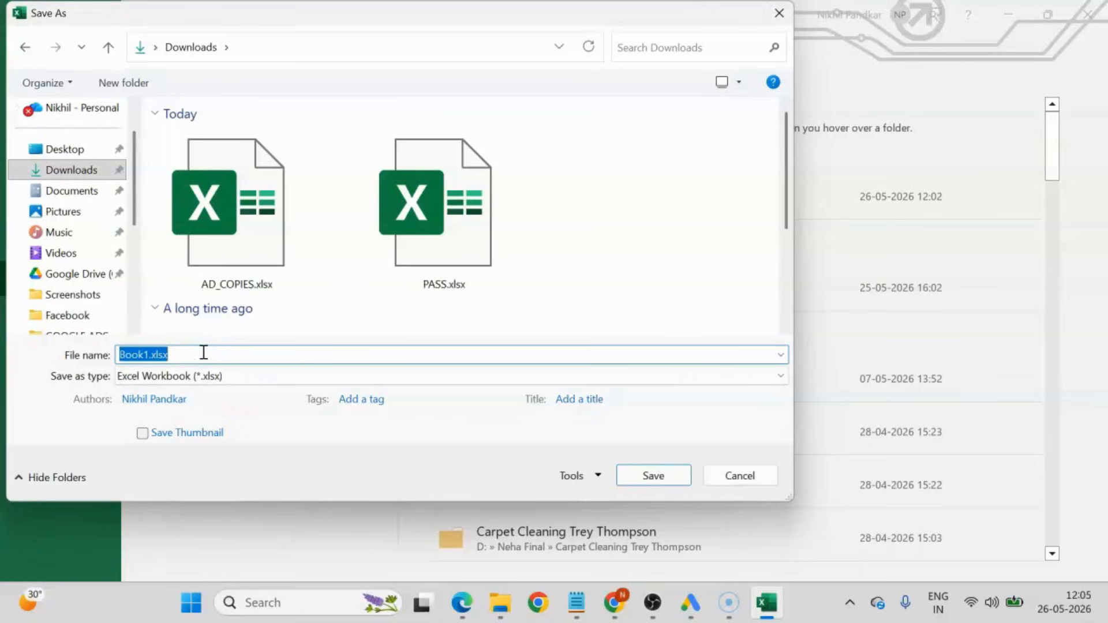
pyautogui.write('adf groups')
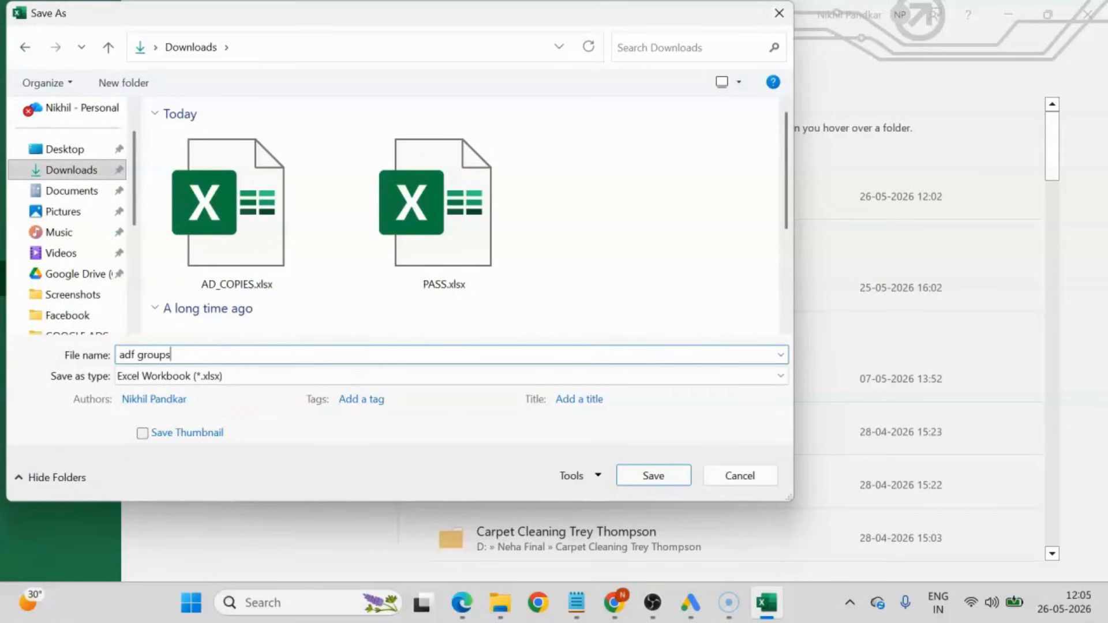
pyautogui.click(136, 355)
pyautogui.click(225, 378)
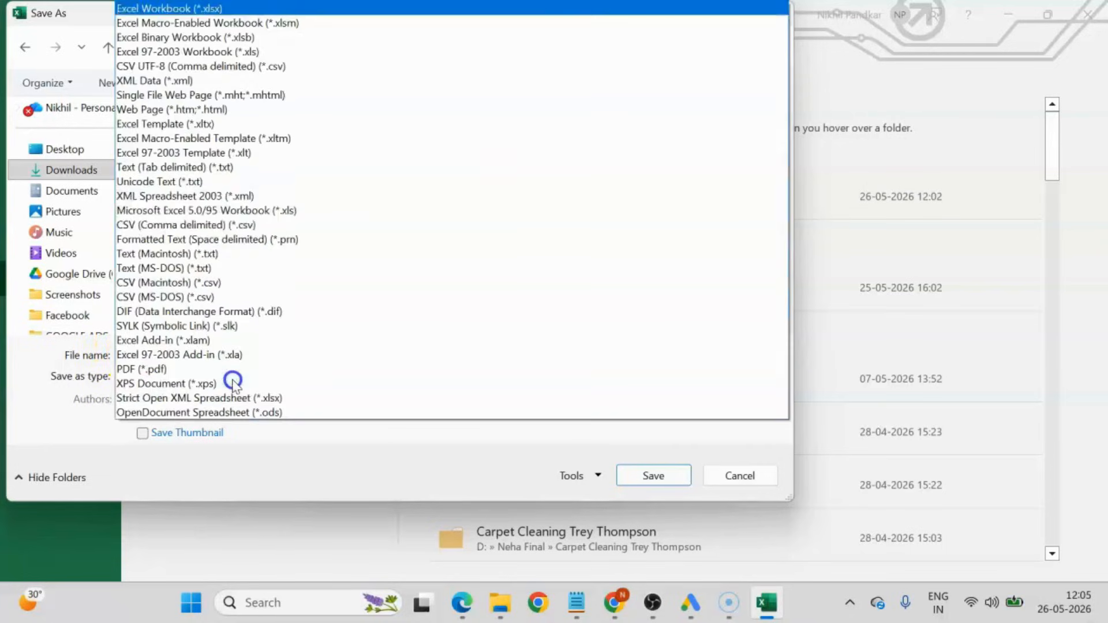
pyautogui.click(162, 228)
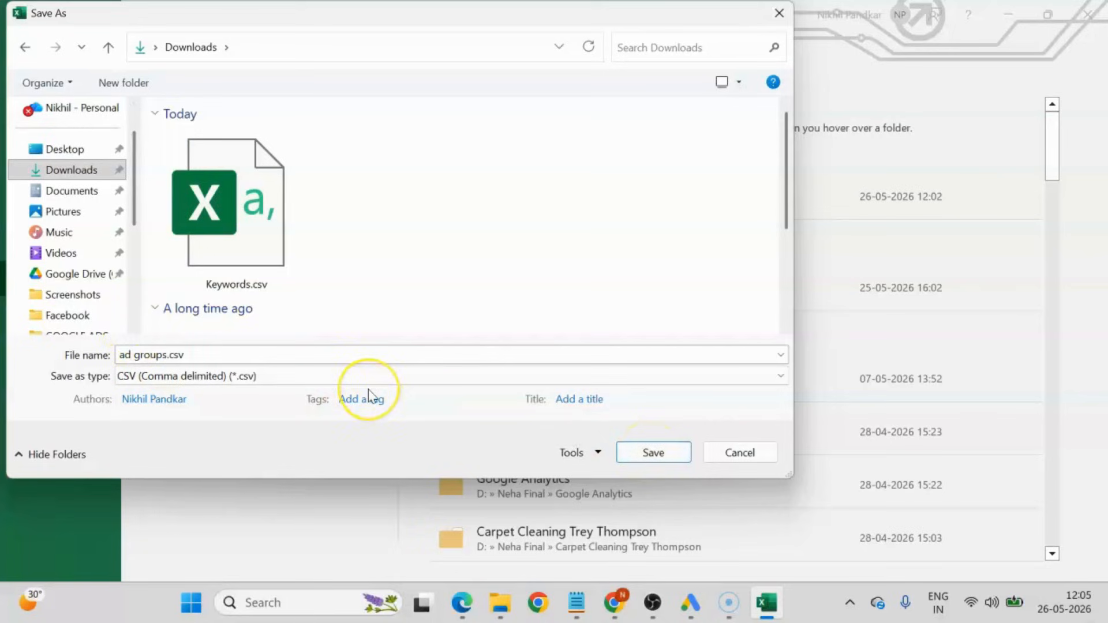
pyautogui.click(652, 453)
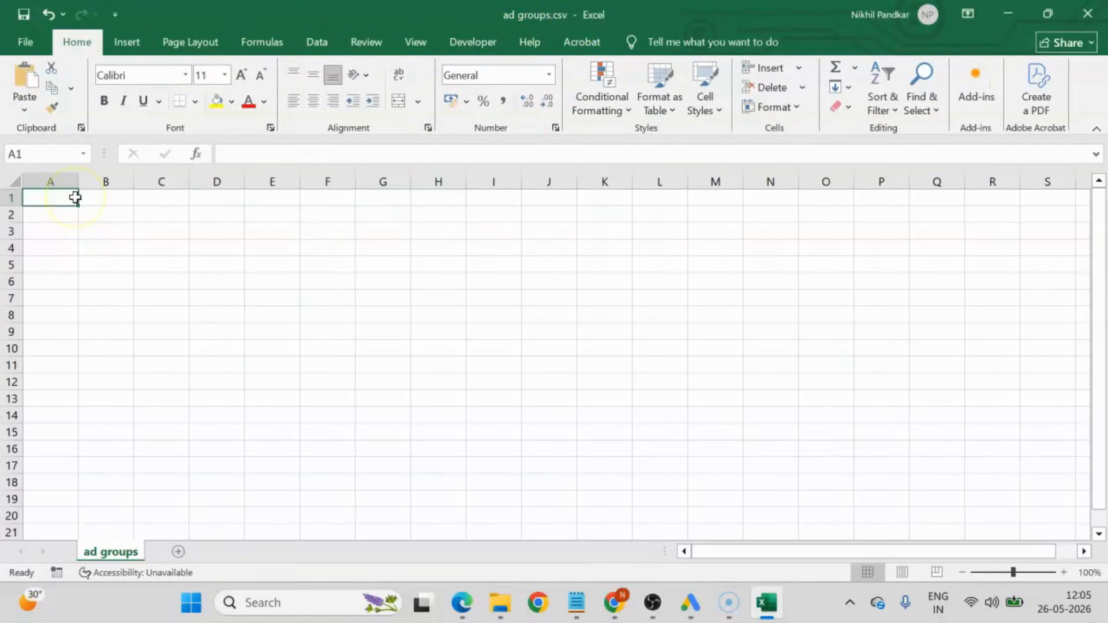
# Enter the headers Campaign Name, Ad Group and Keyword in A1 to C1, fitting columns A and C to their text.
pyautogui.write('Campaign Name')
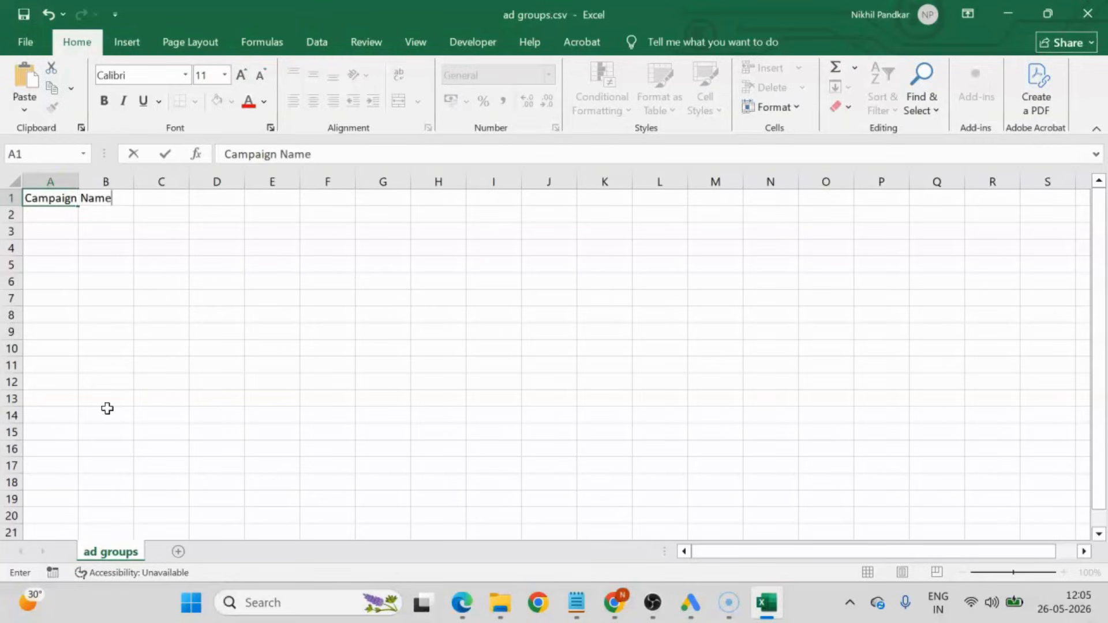
pyautogui.press('Return')
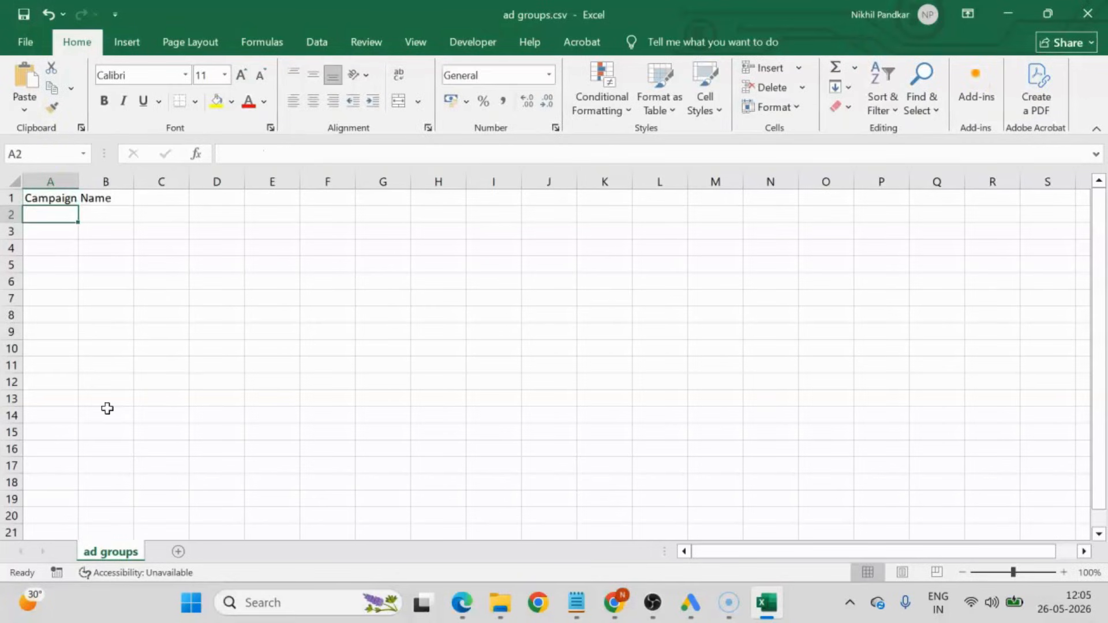
pyautogui.doubleClick(79, 181)
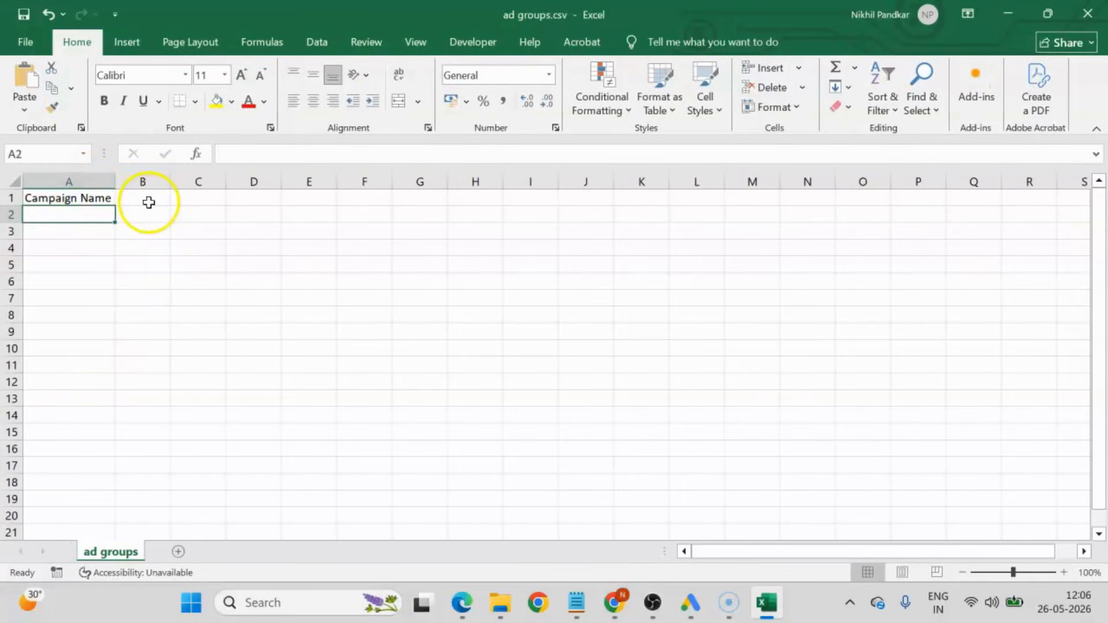
pyautogui.click(148, 202)
pyautogui.write('Ad Group')
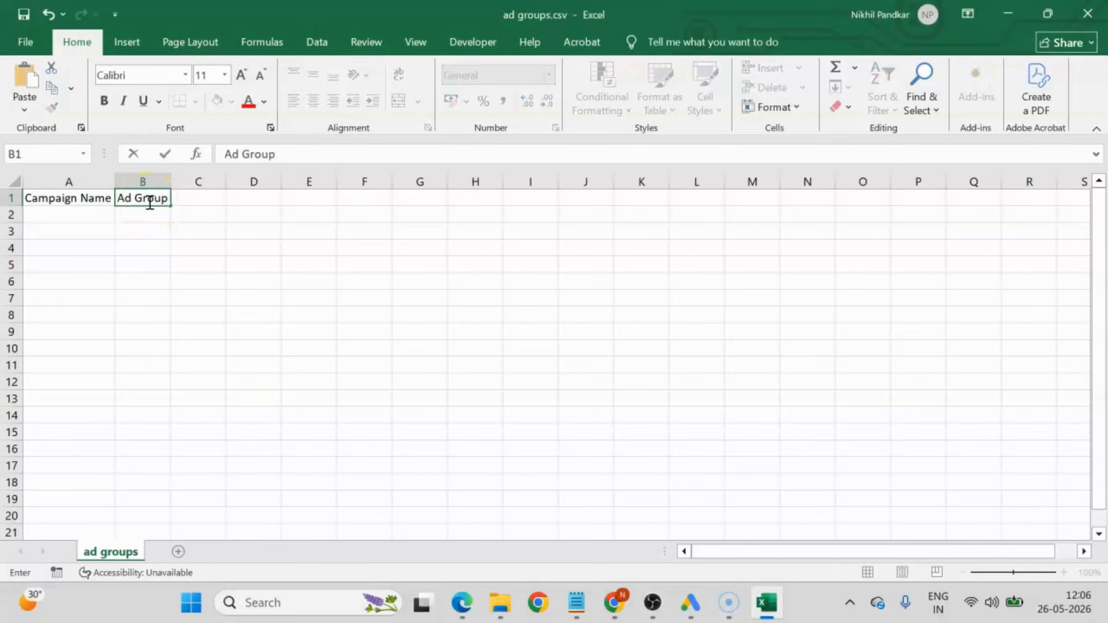
pyautogui.click(136, 293)
pyautogui.click(201, 194)
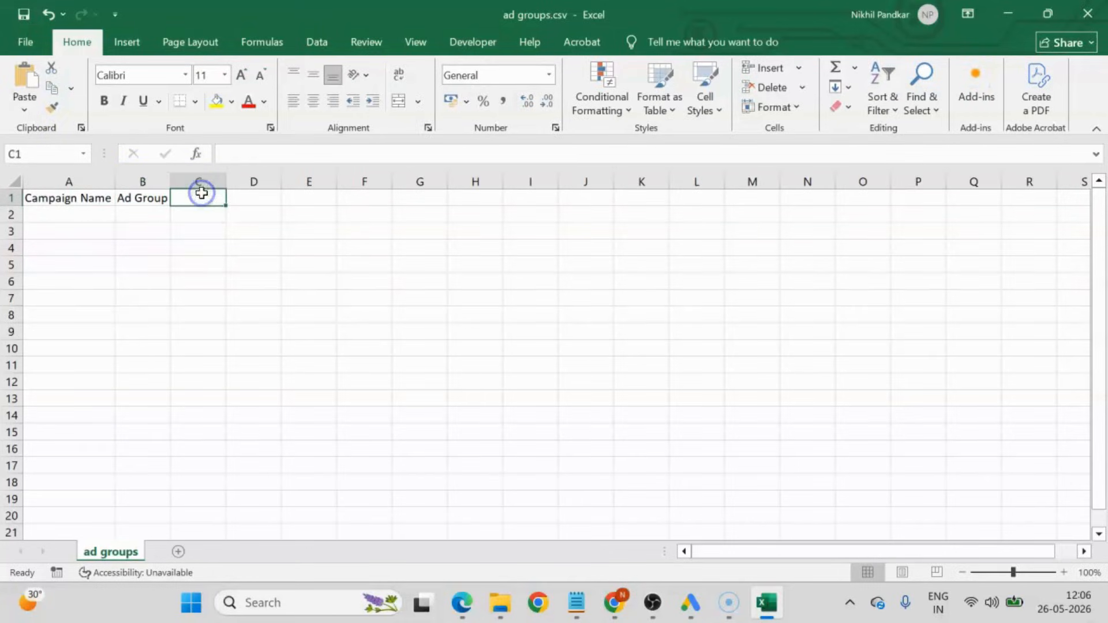
pyautogui.write('Keyword')
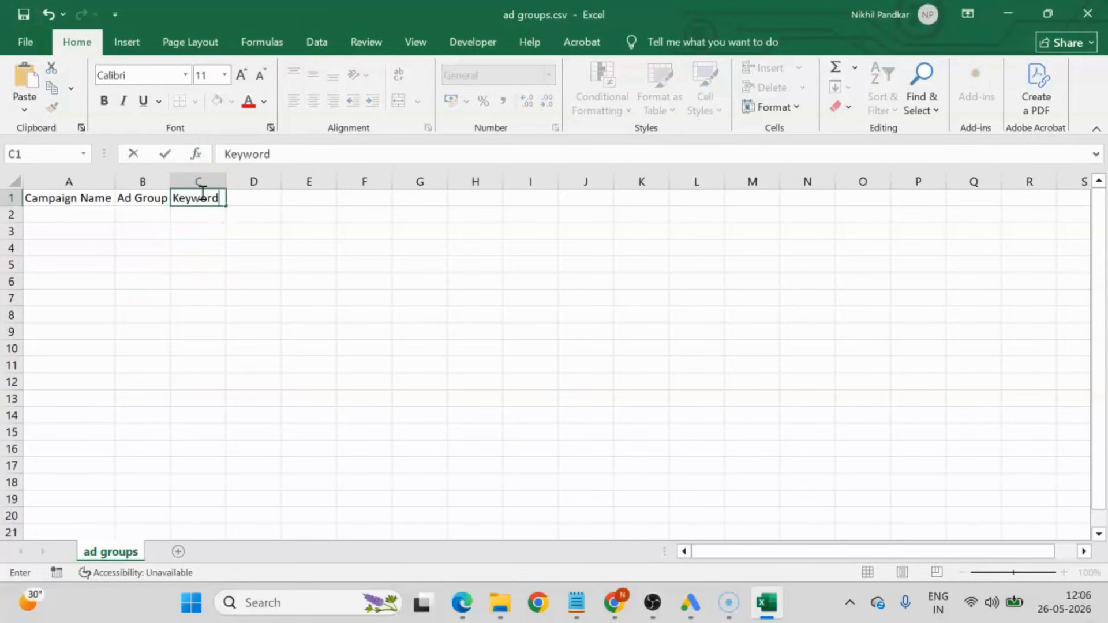
pyautogui.click(215, 242)
pyautogui.doubleClick(227, 181)
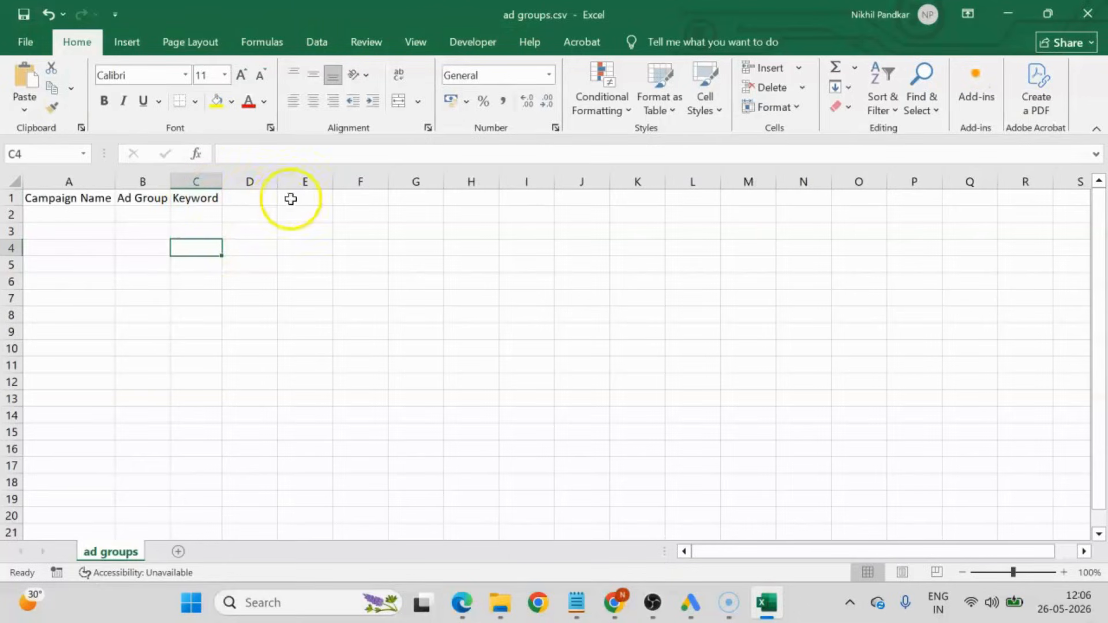
# Add the headers Criterion Type in D1 and Max CPC in E1, fitting column D to its text.
pyautogui.click(251, 199)
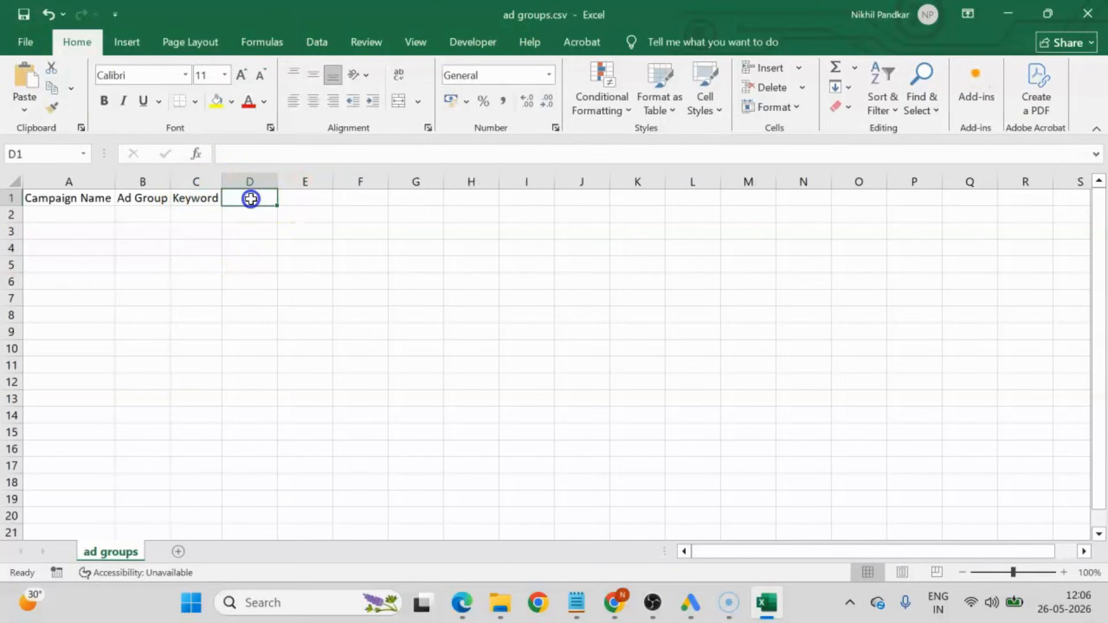
pyautogui.write('Criterion Type')
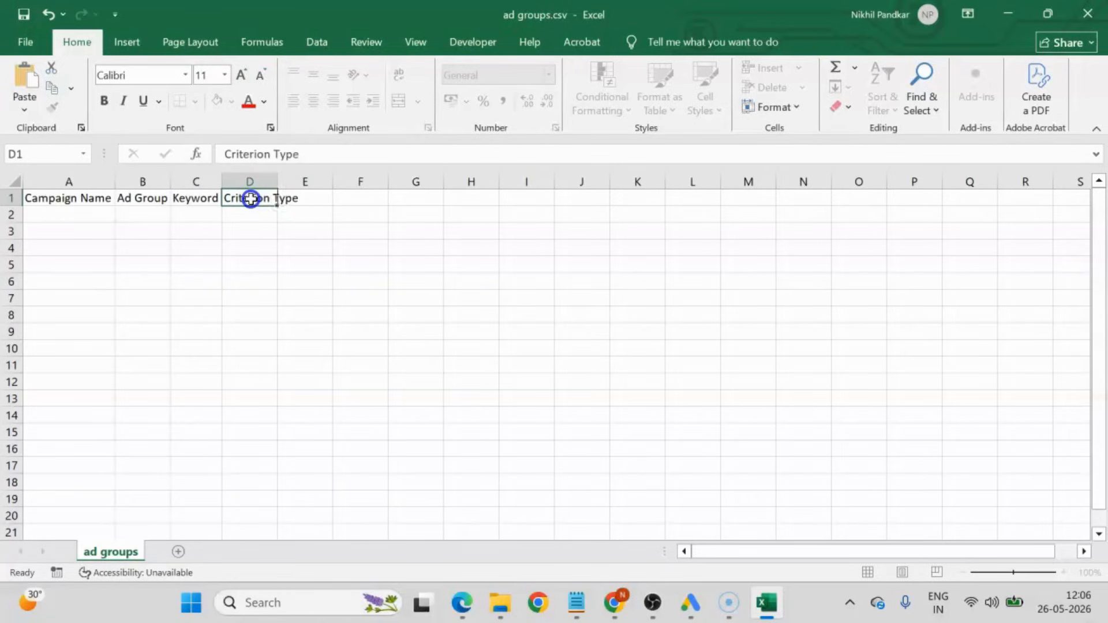
pyautogui.press('Return')
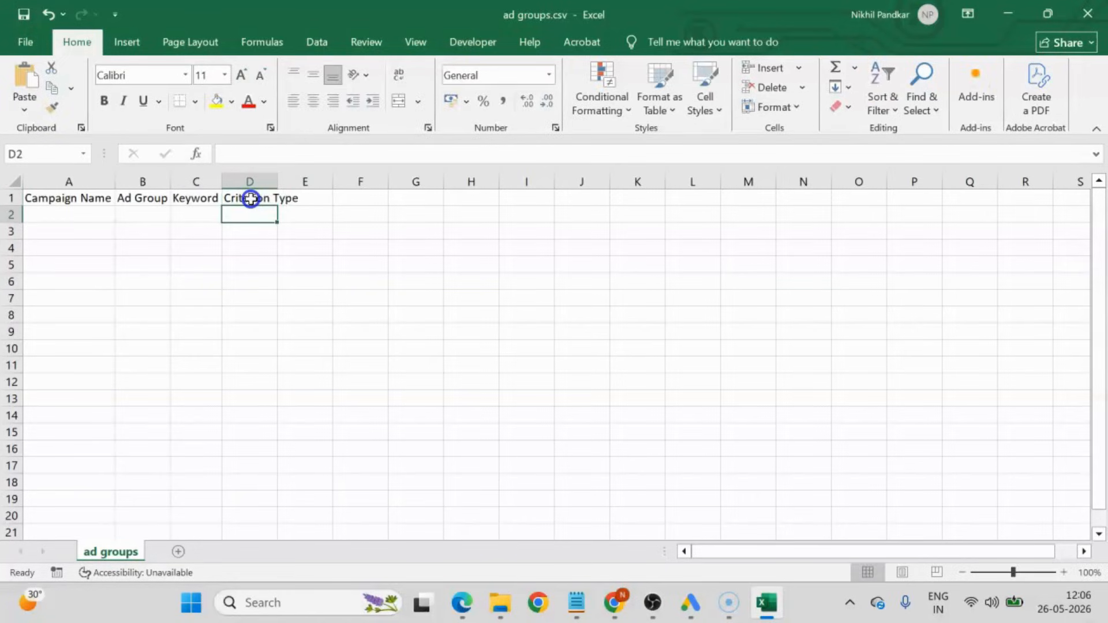
pyautogui.doubleClick(276, 180)
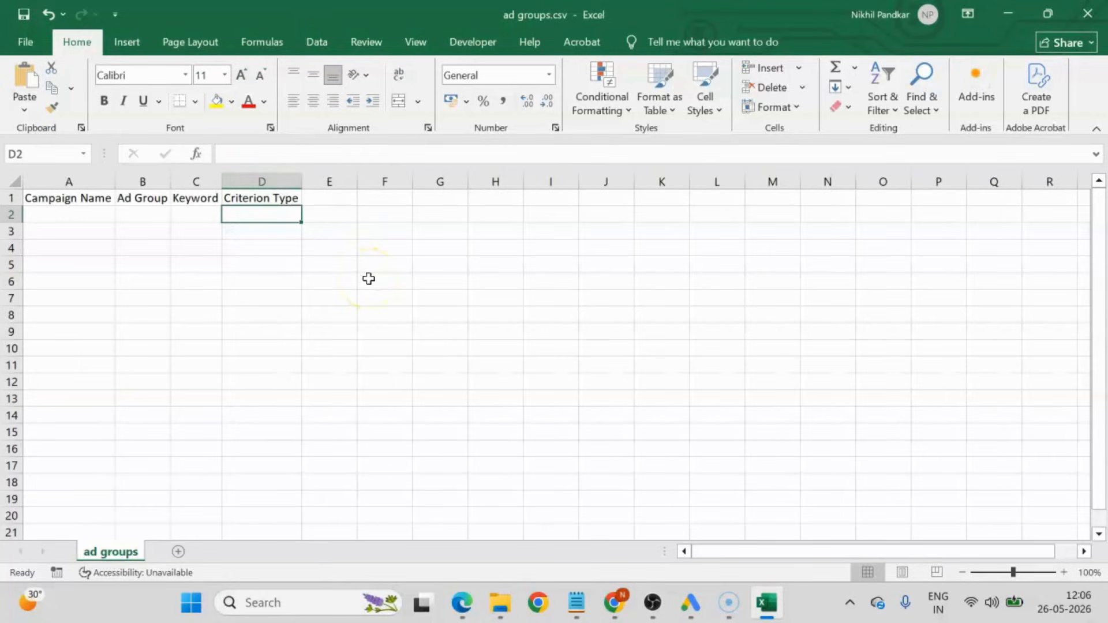
pyautogui.click(322, 201)
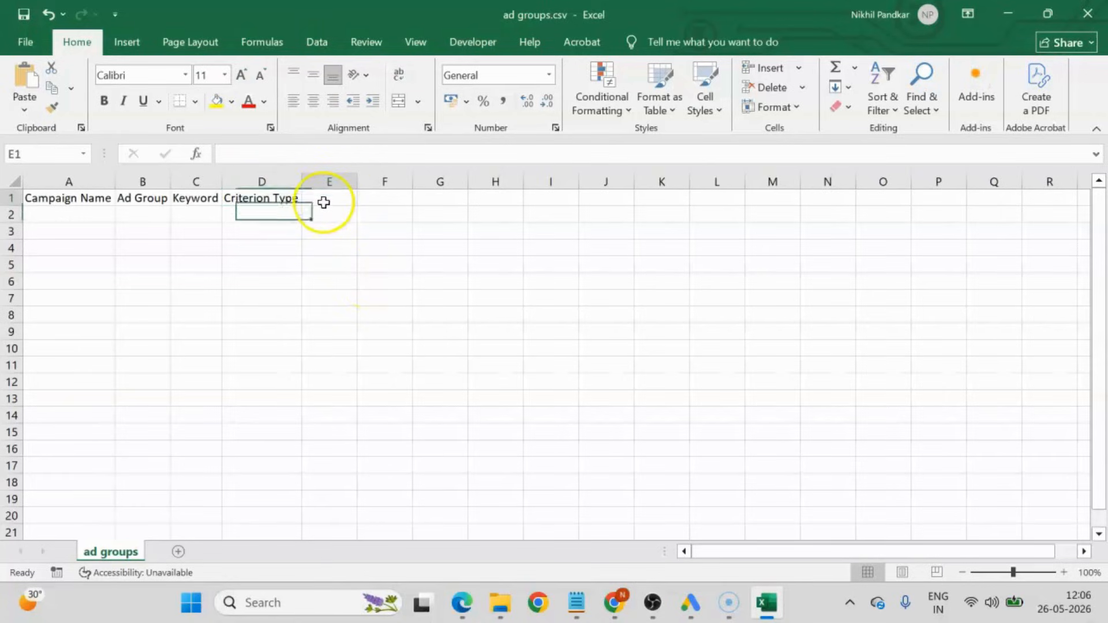
pyautogui.write('Max')
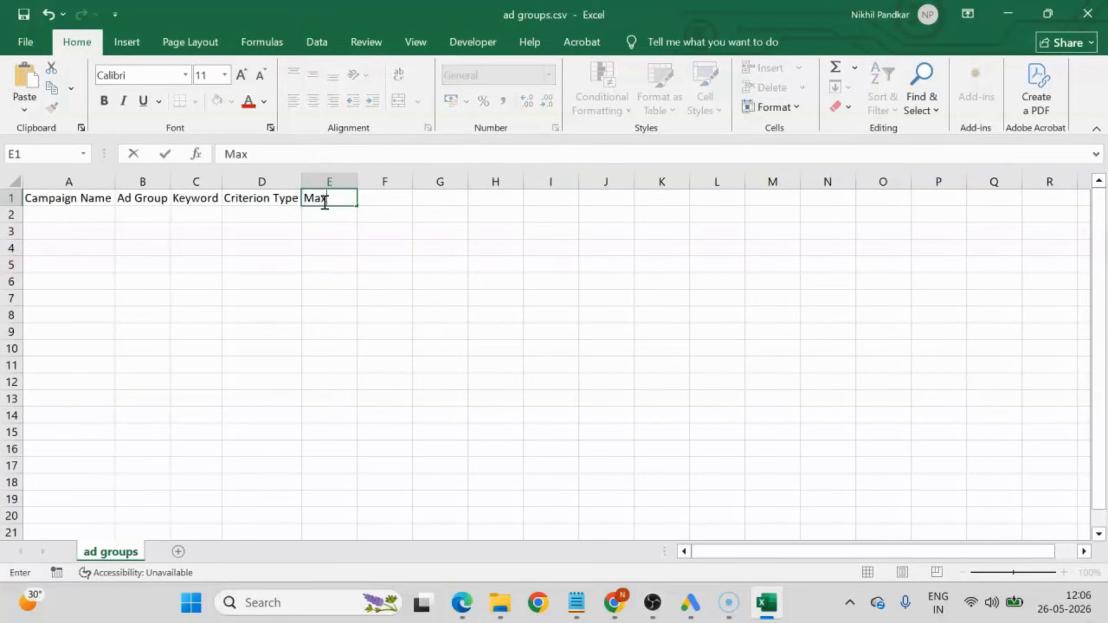
pyautogui.write(' CPC')
pyautogui.press('Return')
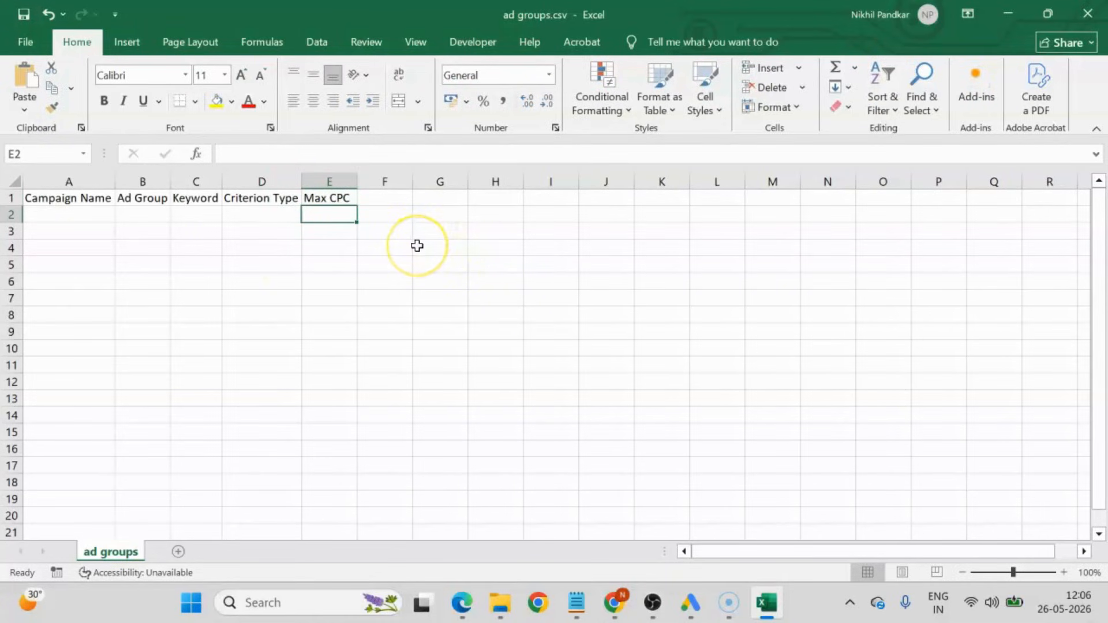
# Switch to Google Ads Editor and select Search_Campaign in the account tree.
pyautogui.click(80, 214)
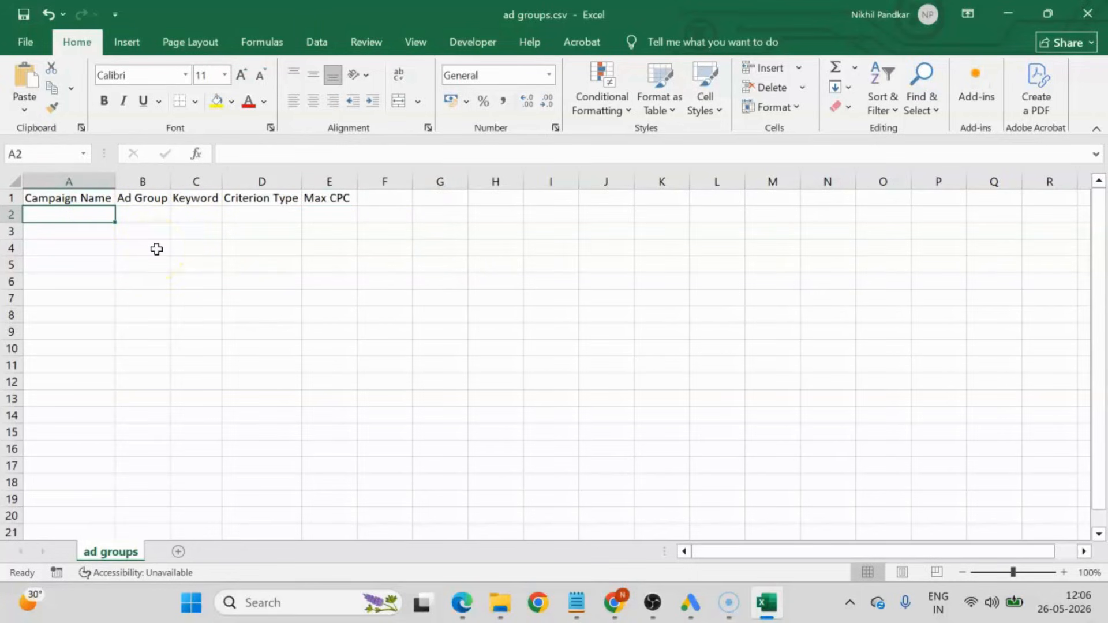
pyautogui.click(690, 602)
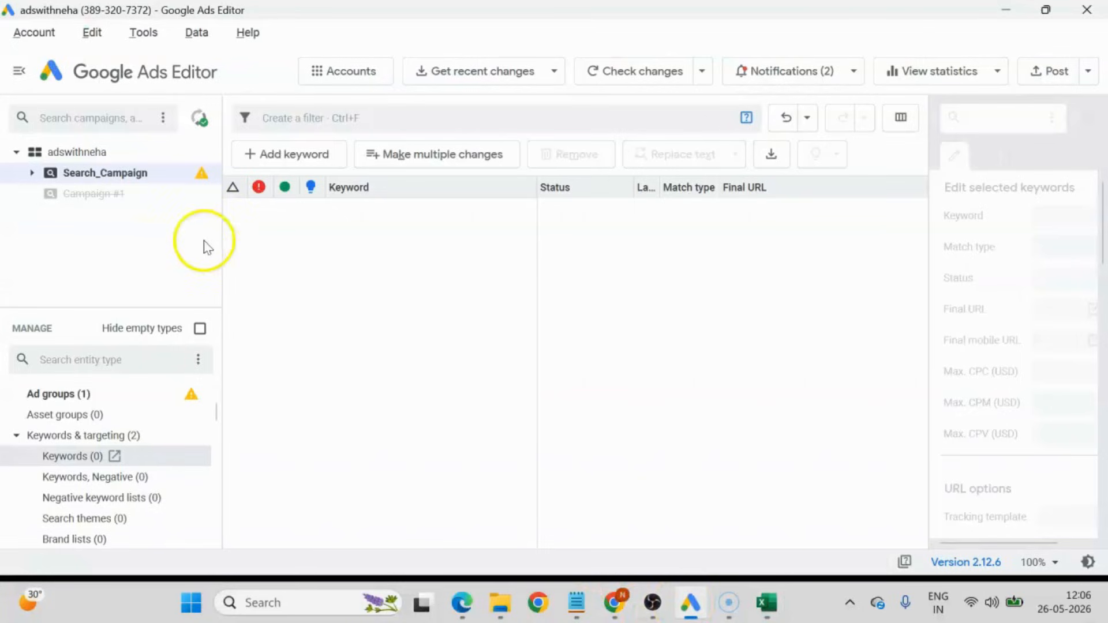
pyautogui.doubleClick(113, 174)
pyautogui.doubleClick(113, 175)
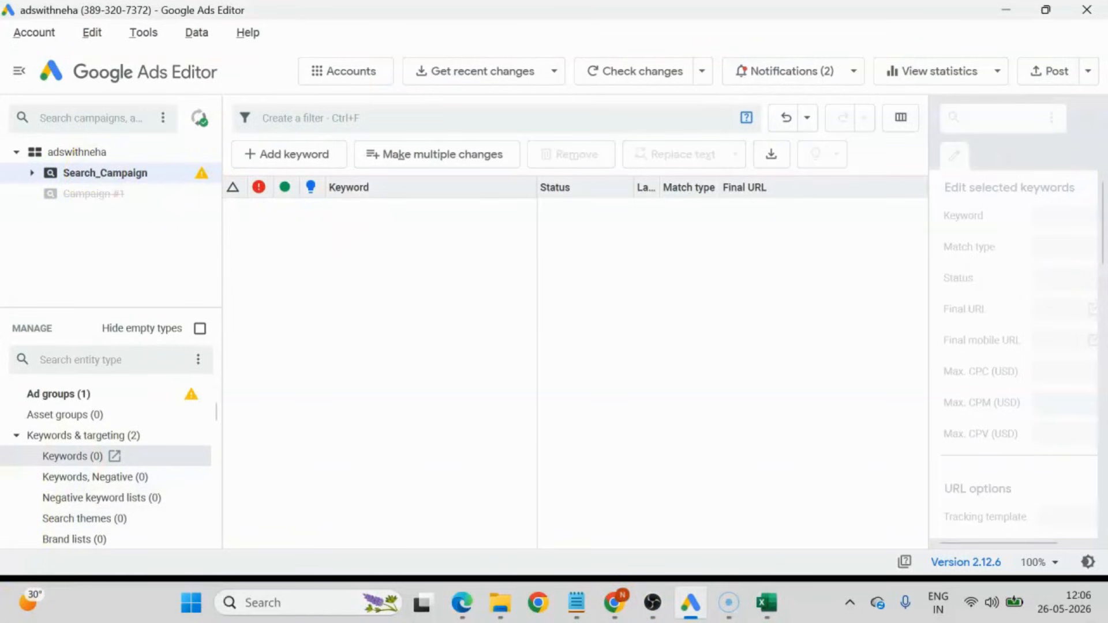
pyautogui.click(86, 175)
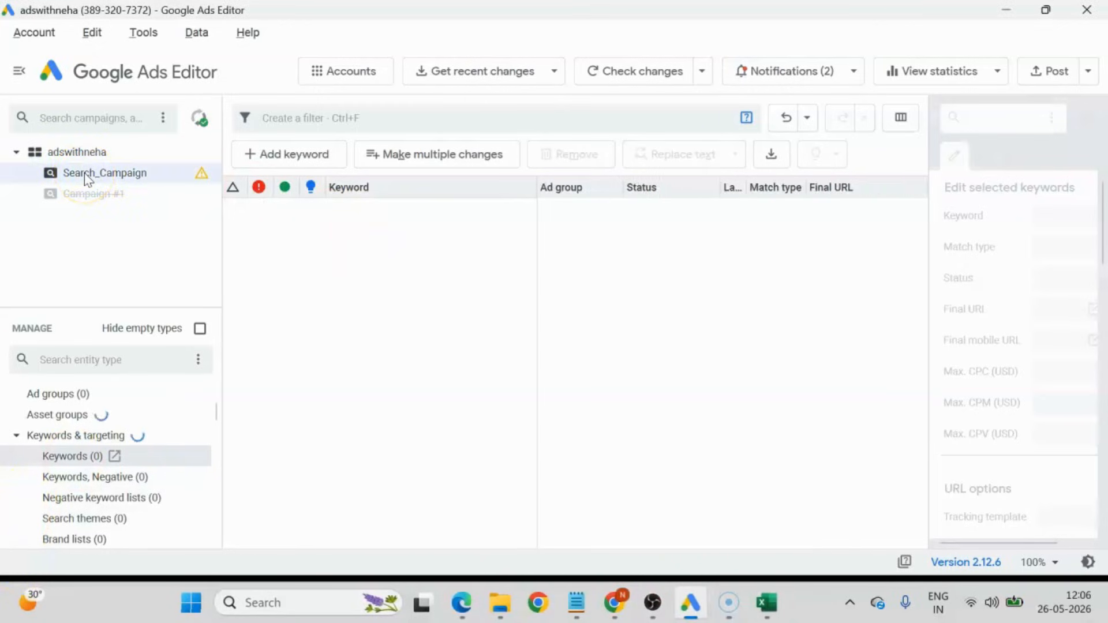
pyautogui.click(85, 173)
# Open the campaign settings of Search_Campaign and copy its campaign name.
pyautogui.scroll(1, 86, 433)
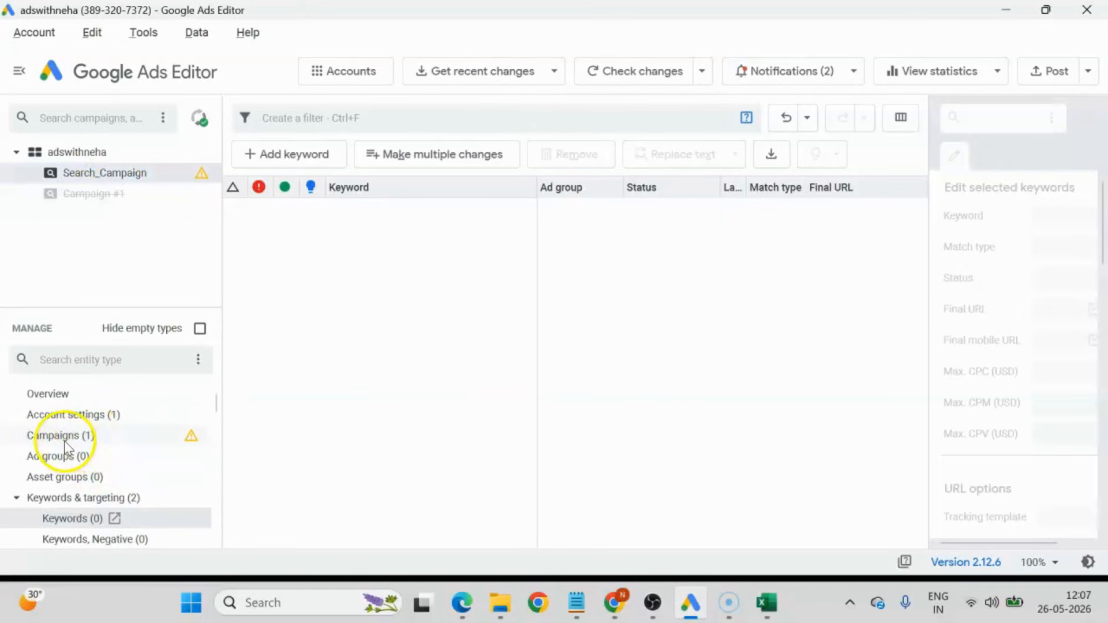
pyautogui.click(94, 173)
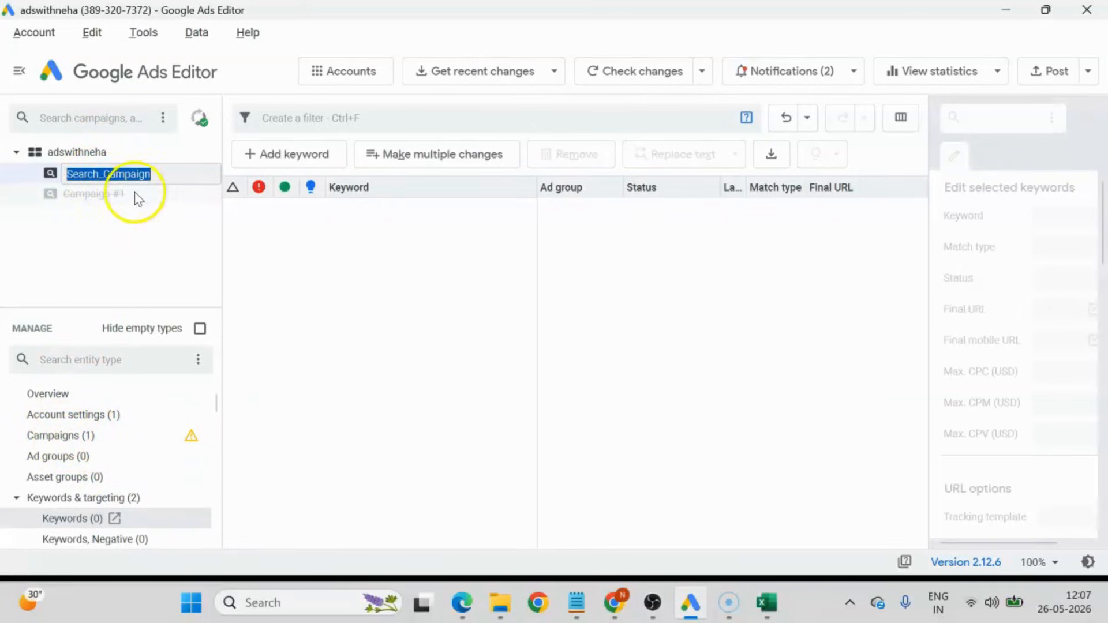
pyautogui.click(60, 436)
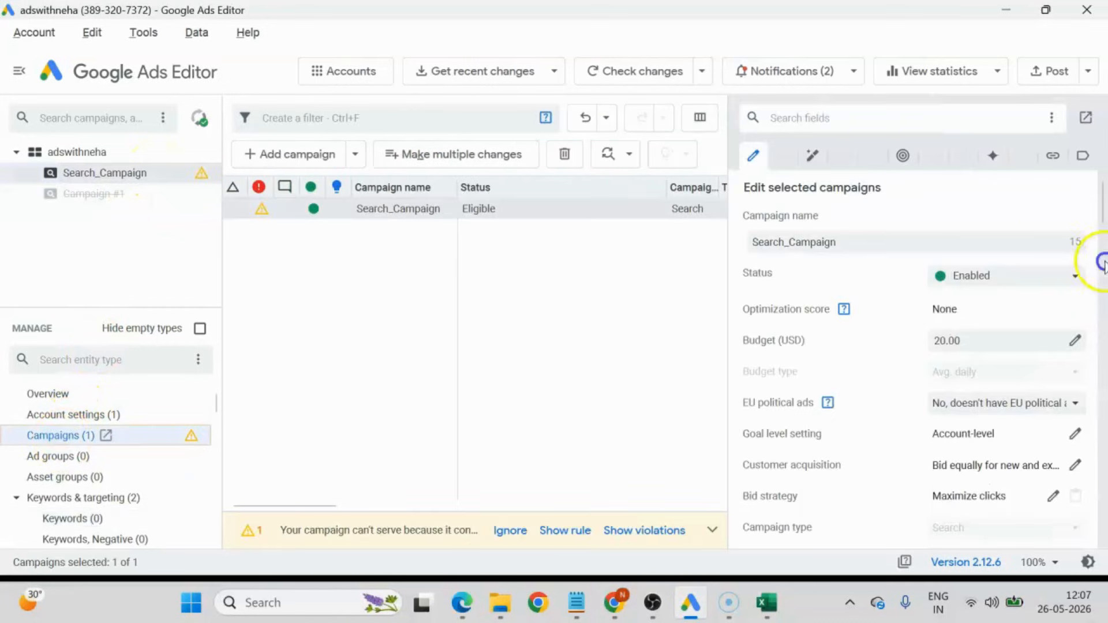
pyautogui.scroll(-1, 879, 406)
pyautogui.scroll(1, 840, 300)
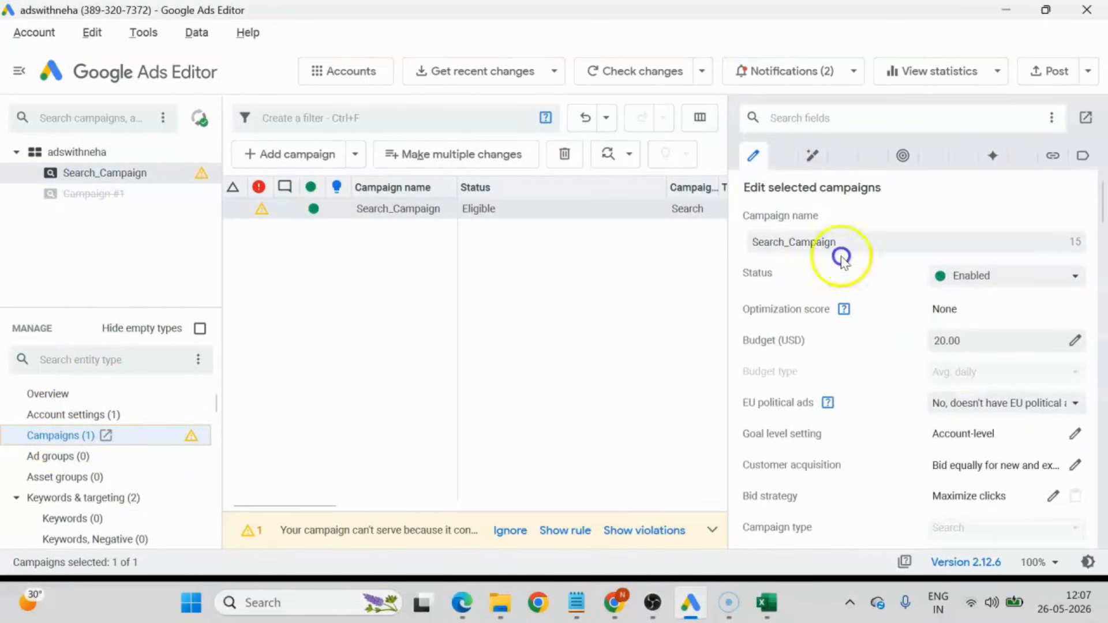
pyautogui.moveTo(853, 243); pyautogui.dragTo(720, 243)
pyautogui.hotkey('ctrl', 'c')
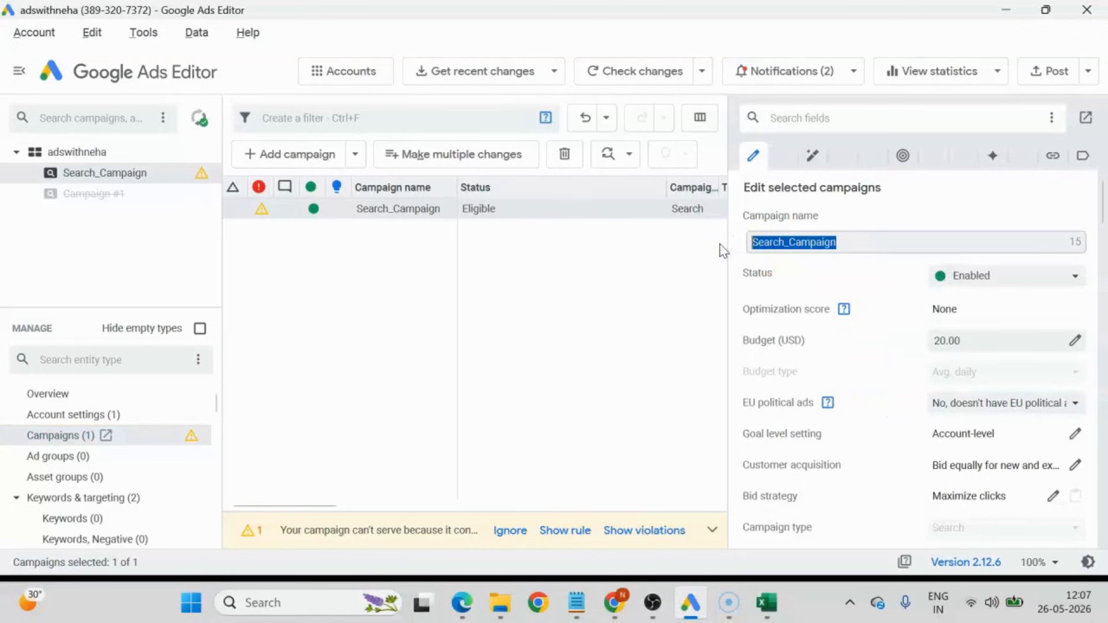
# Switch to Excel, paste the campaign name Search_Campaign into A2 and fit column A to its text.
pyautogui.click(767, 603)
pyautogui.click(93, 220)
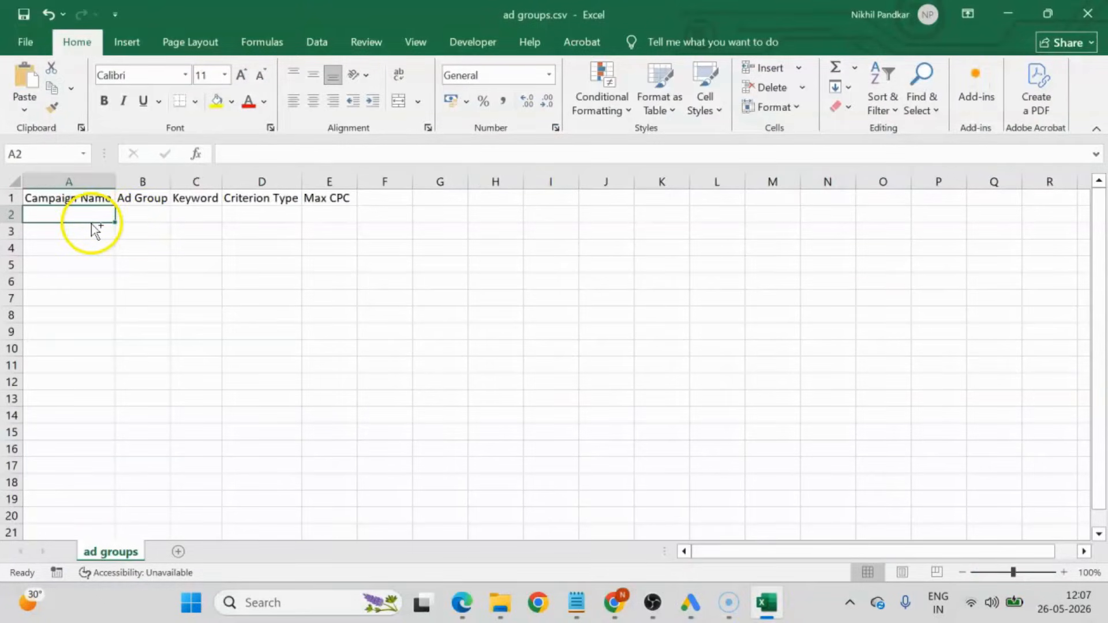
pyautogui.hotkey('ctrl', 'v')
pyautogui.doubleClick(115, 182)
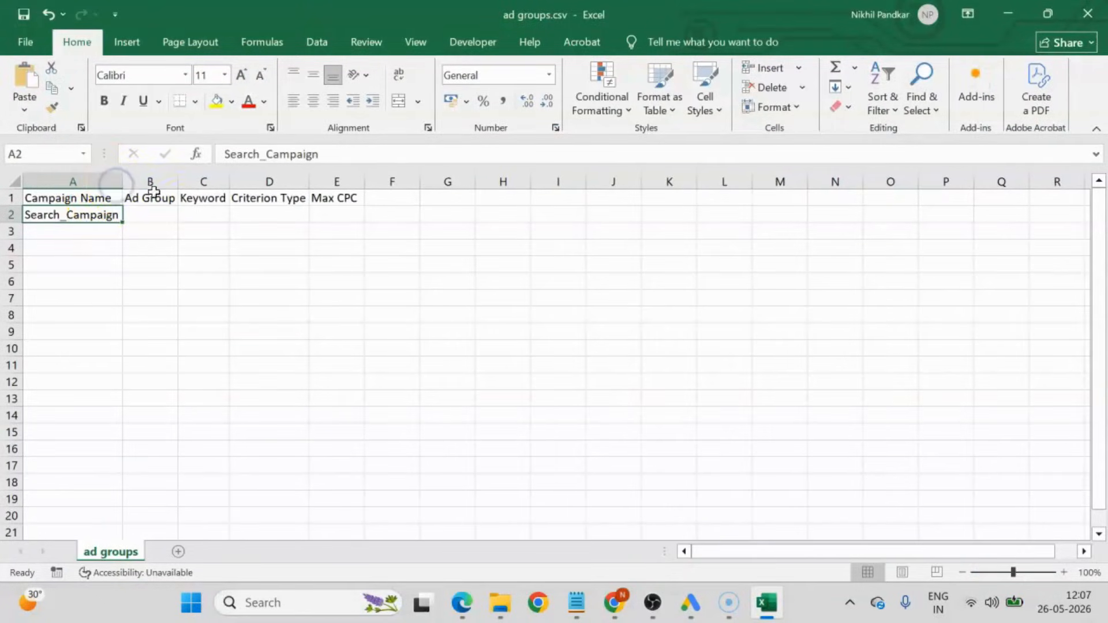
pyautogui.click(156, 213)
# Switch to the browser and examine the services and consultation process on the marketing specialist's website for ad group ideas.
pyautogui.click(614, 602)
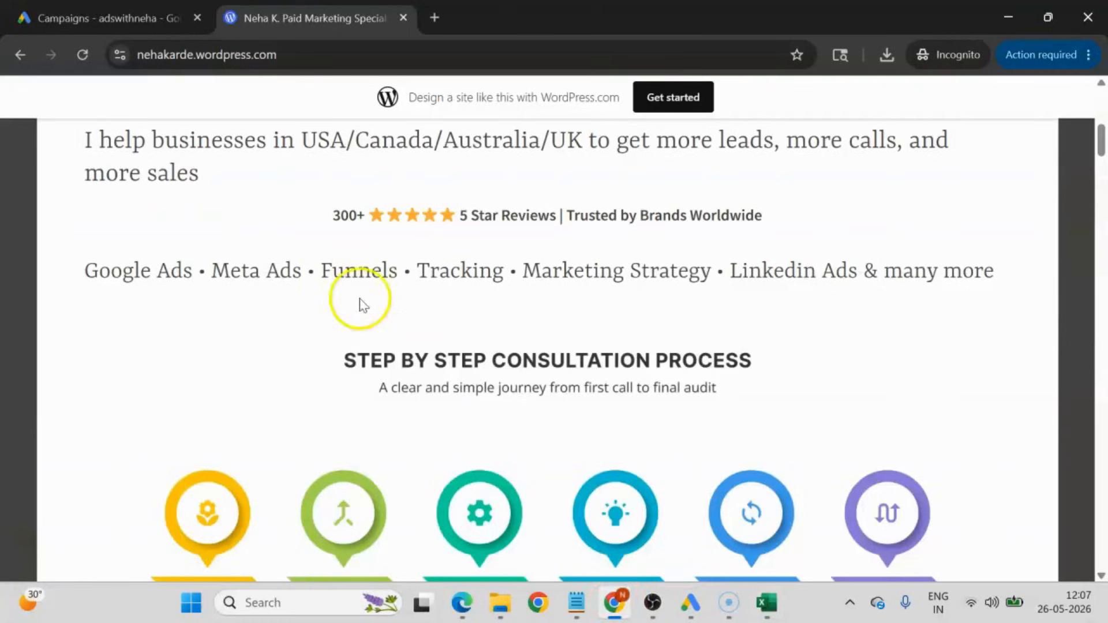
pyautogui.scroll(5, 369, 323)
pyautogui.scroll(-5, 371, 346)
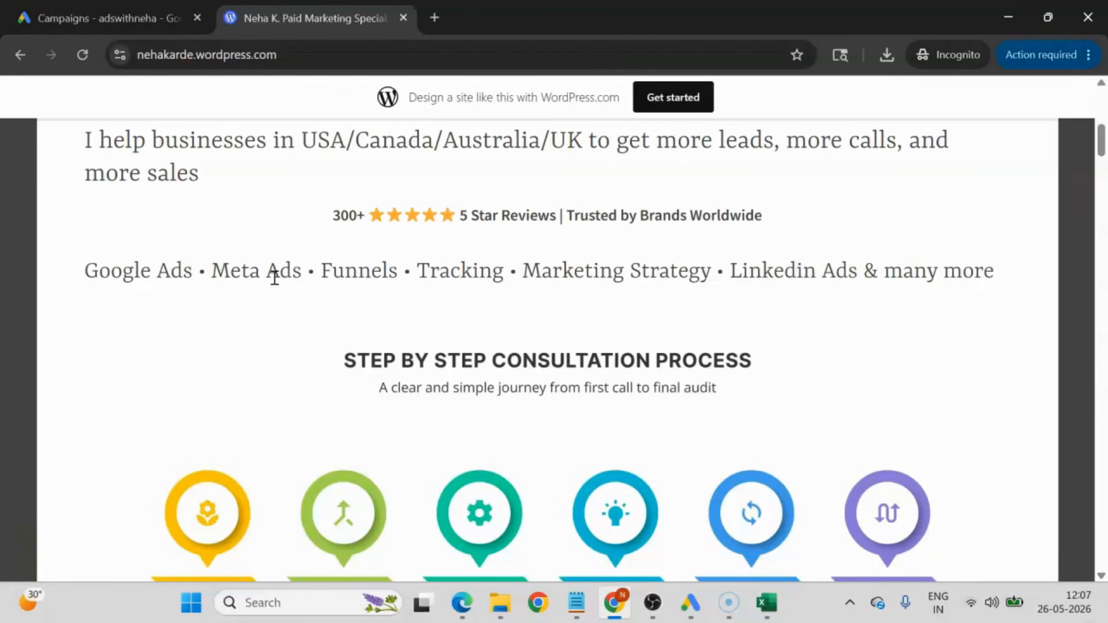
pyautogui.scroll(-6, 371, 338)
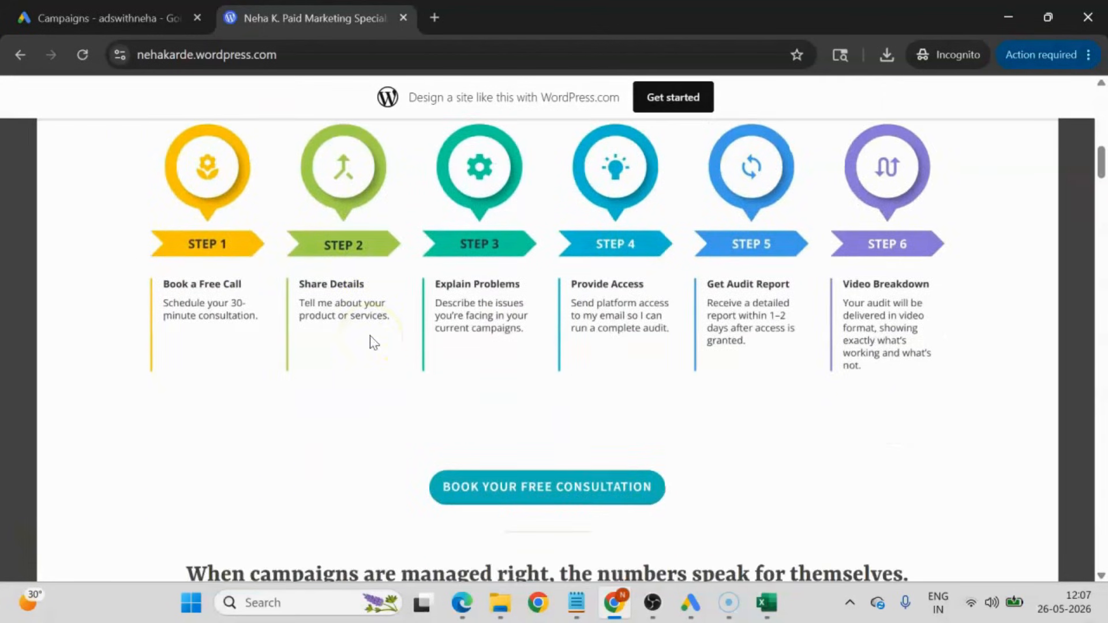
pyautogui.scroll(3, 371, 339)
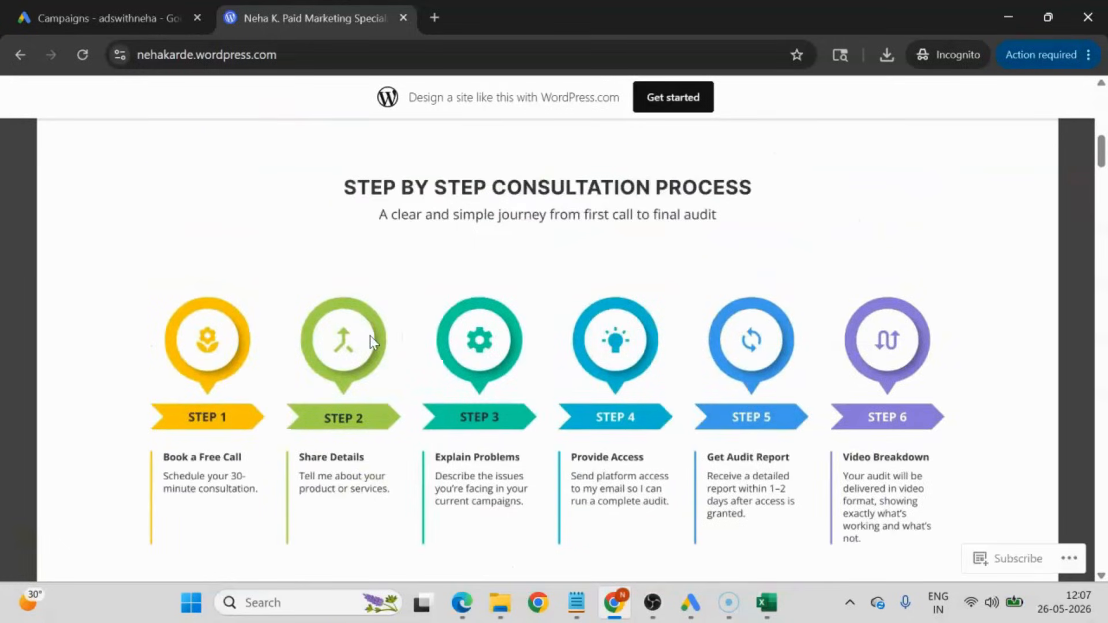
pyautogui.scroll(-6, 521, 371)
pyautogui.scroll(9, 456, 309)
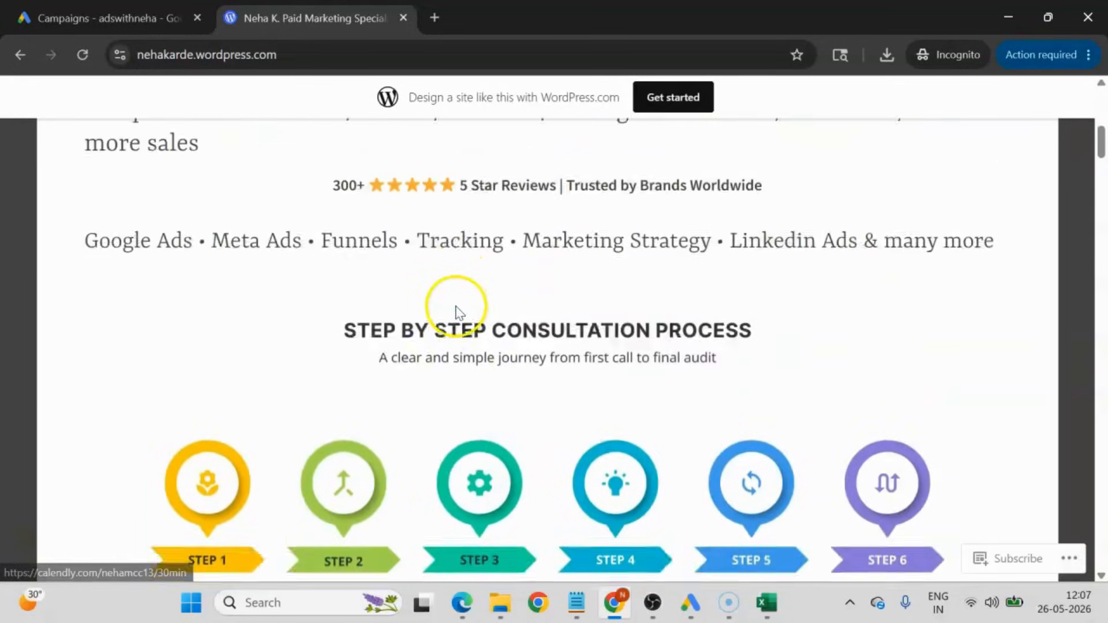
pyautogui.scroll(-6, 593, 433)
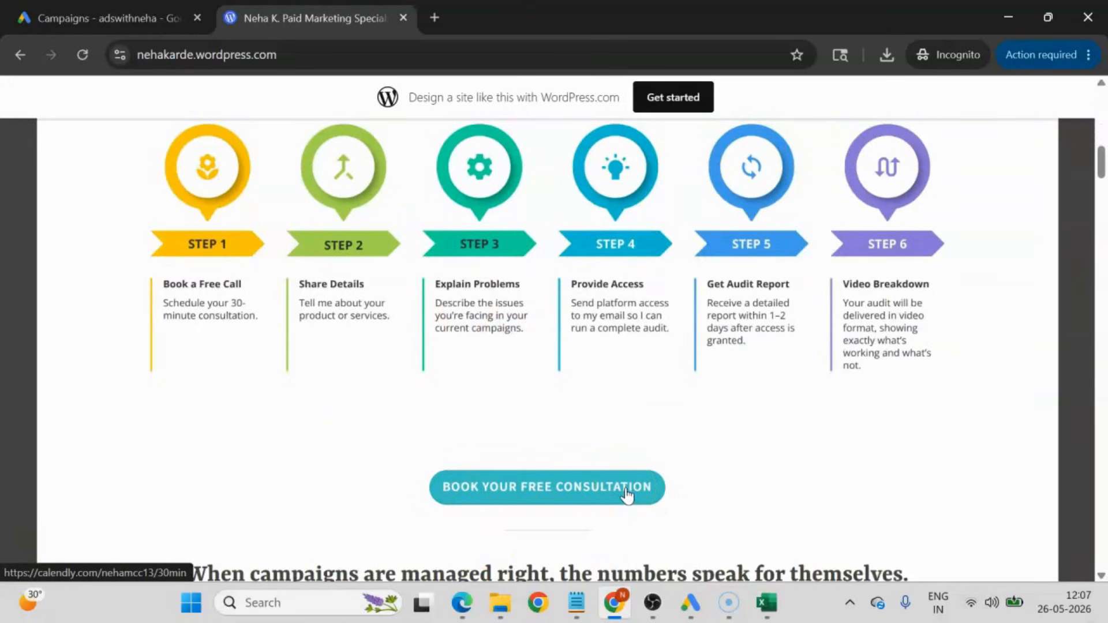
pyautogui.scroll(10, 381, 435)
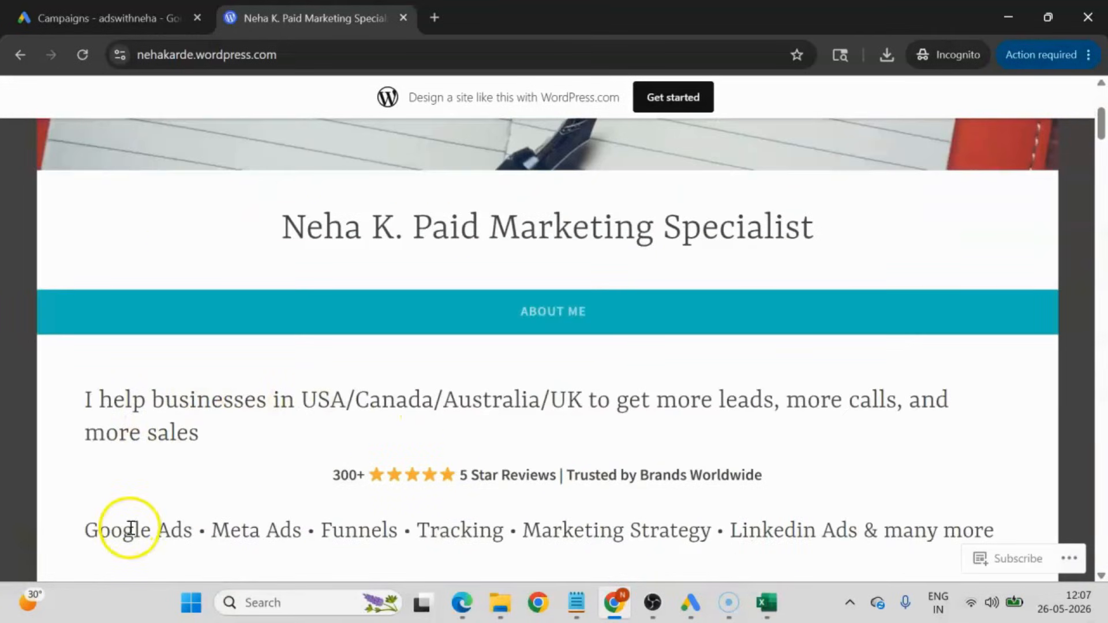
pyautogui.scroll(-6, 131, 528)
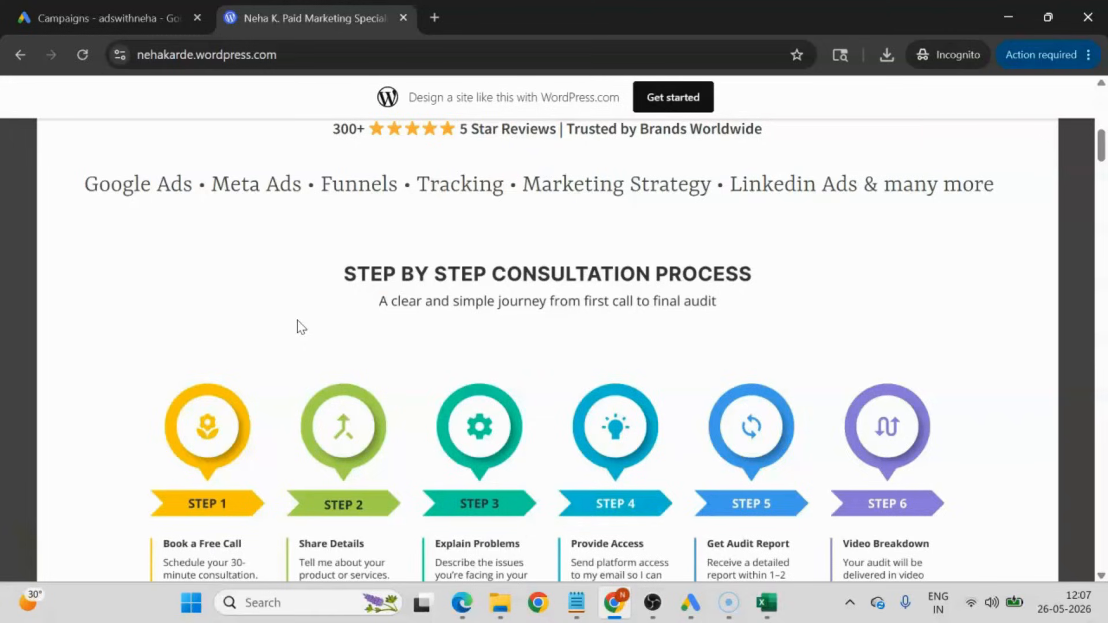
# Return to Excel, enter the ad group name Google_Ads_Broad_Match in B2 and widen column B to show it fully.
pyautogui.click(767, 602)
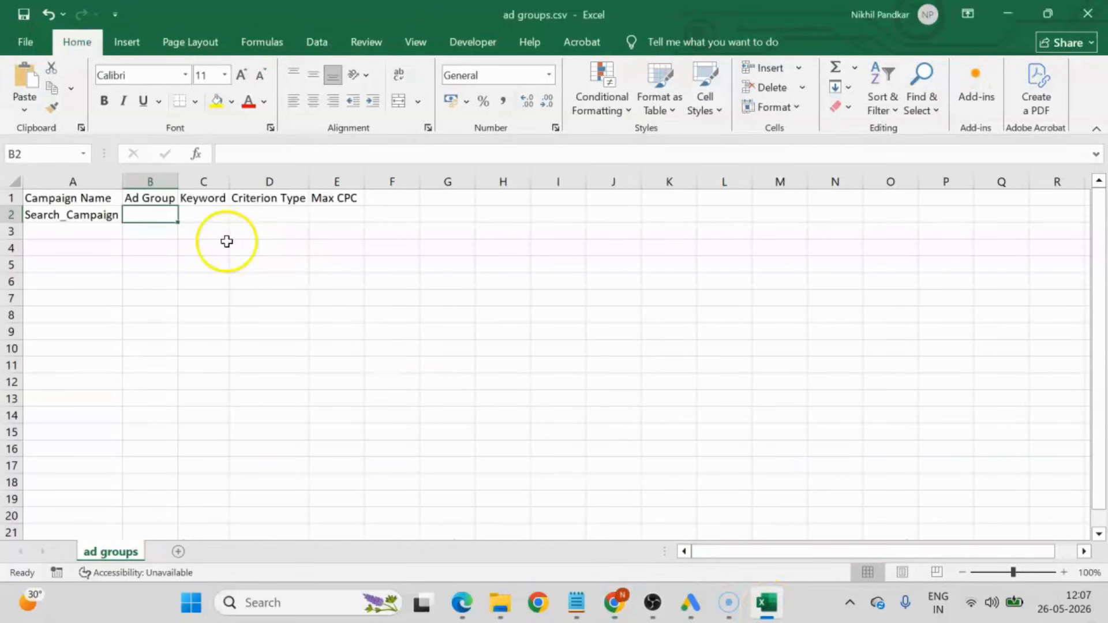
pyautogui.write('Google')
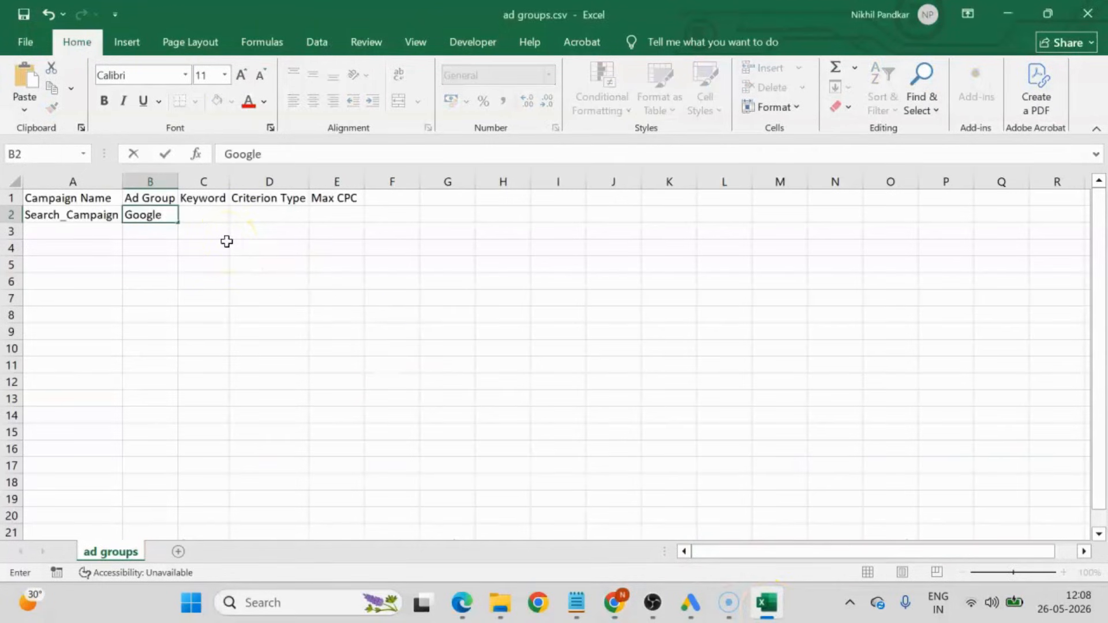
pyautogui.write('_Ad')
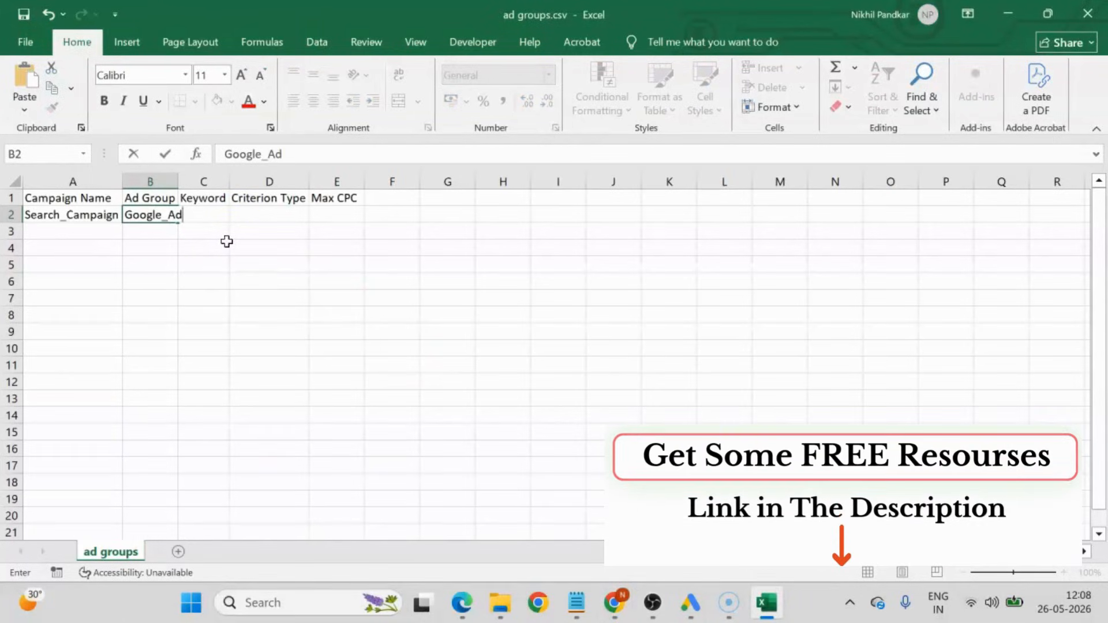
pyautogui.write('s_Broa')
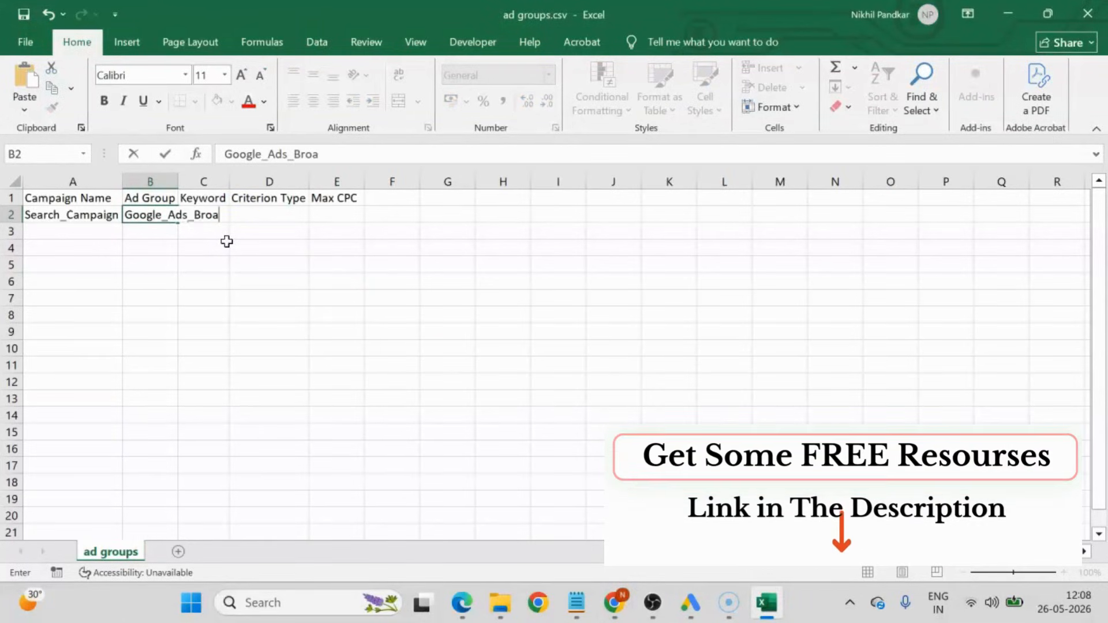
pyautogui.write('d_')
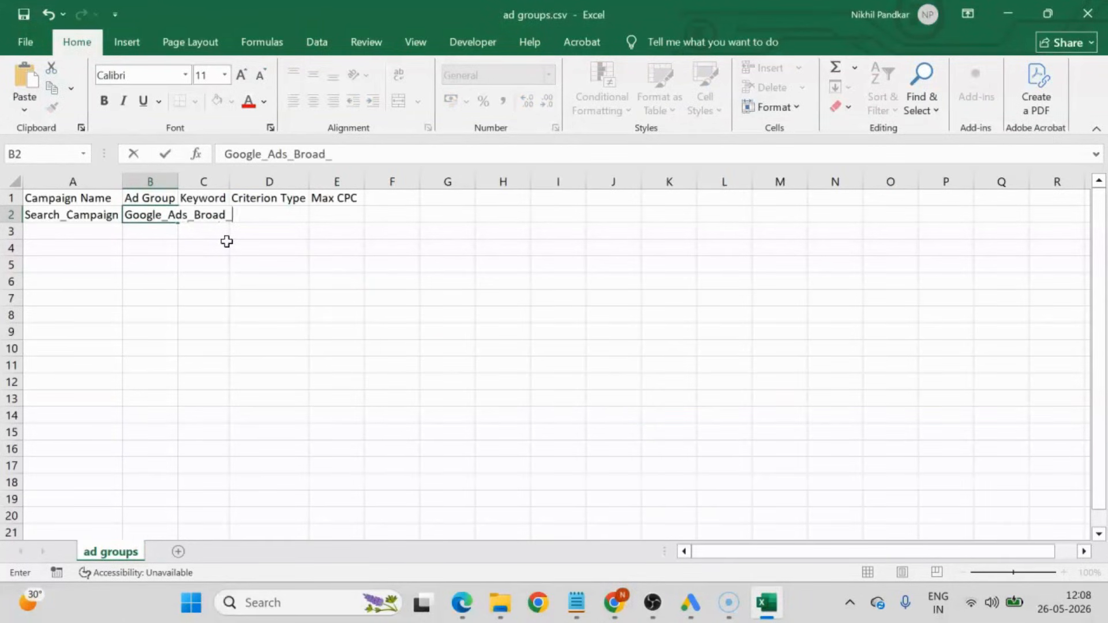
pyautogui.write('Match')
pyautogui.click(186, 257)
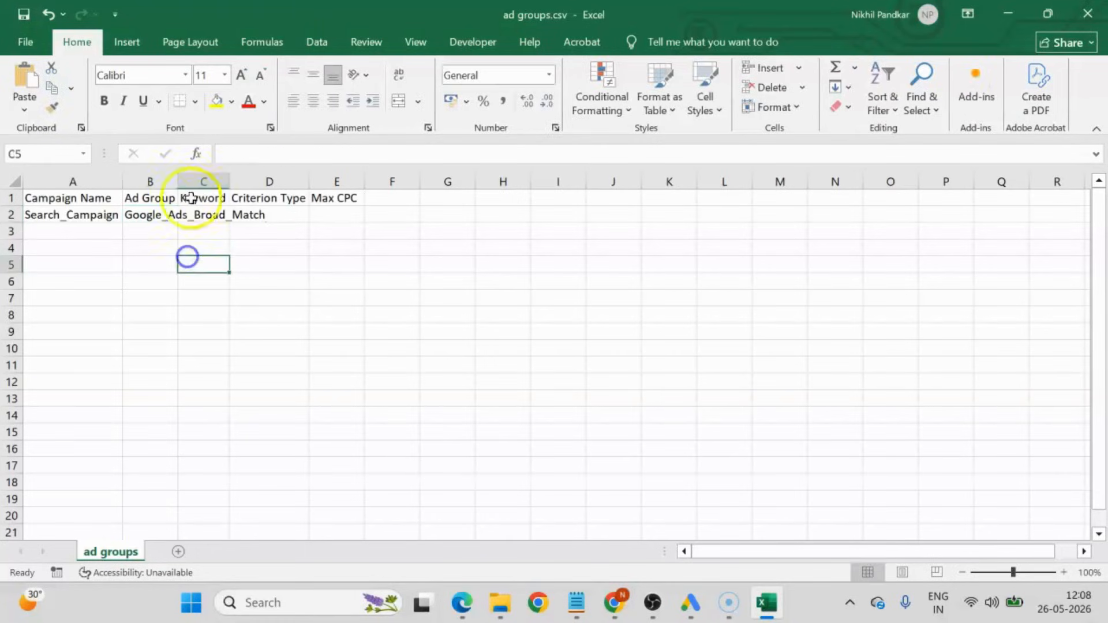
pyautogui.moveTo(178, 181); pyautogui.dragTo(268, 242)
pyautogui.click(233, 215)
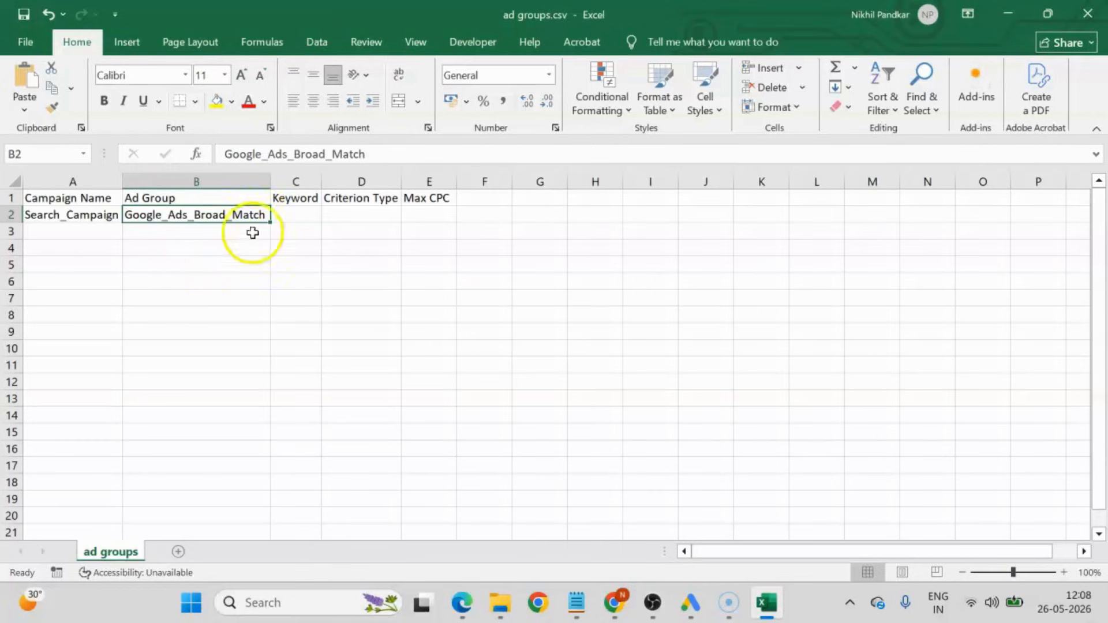
# Enter the keyword "google ads expert" in C2 and fit column C to its text.
pyautogui.click(293, 213)
pyautogui.write('g')
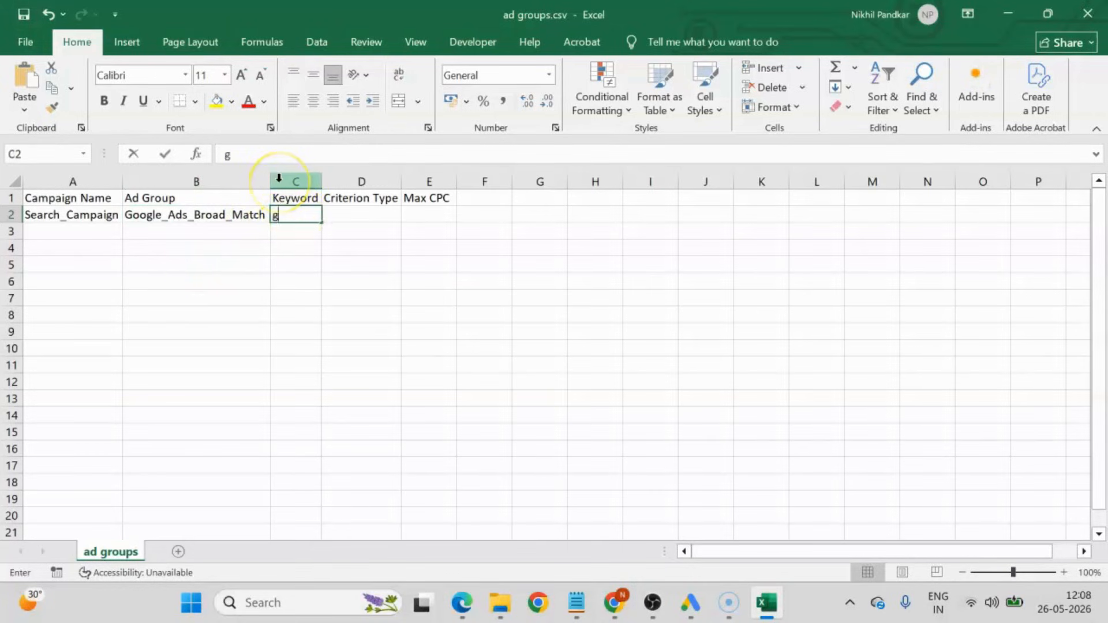
pyautogui.write('oogle ads expert')
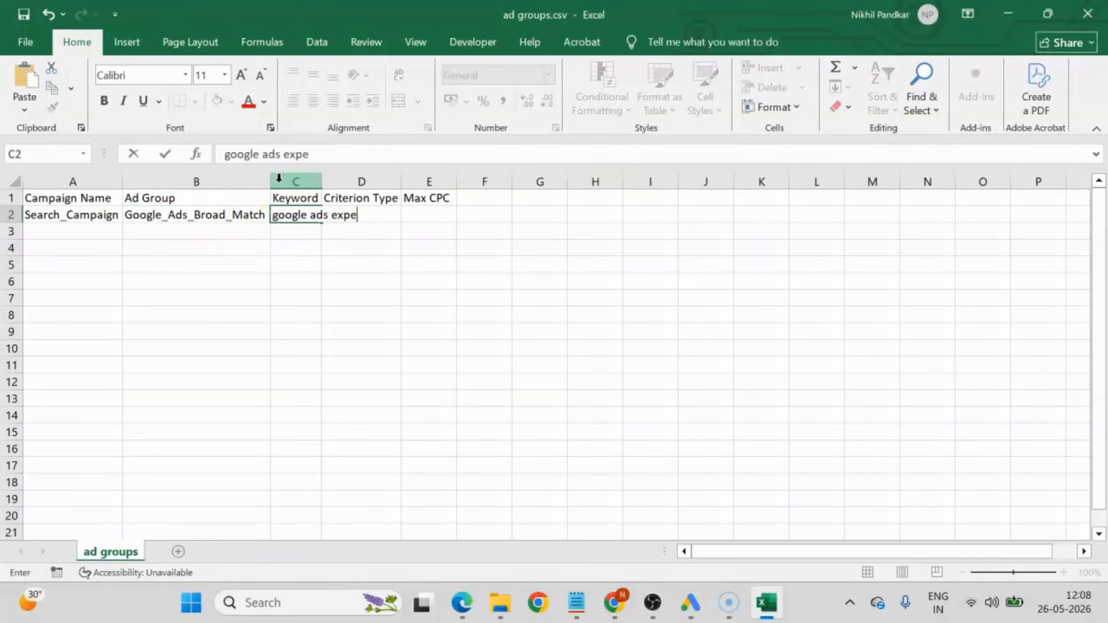
pyautogui.click(293, 196)
pyautogui.press('Return')
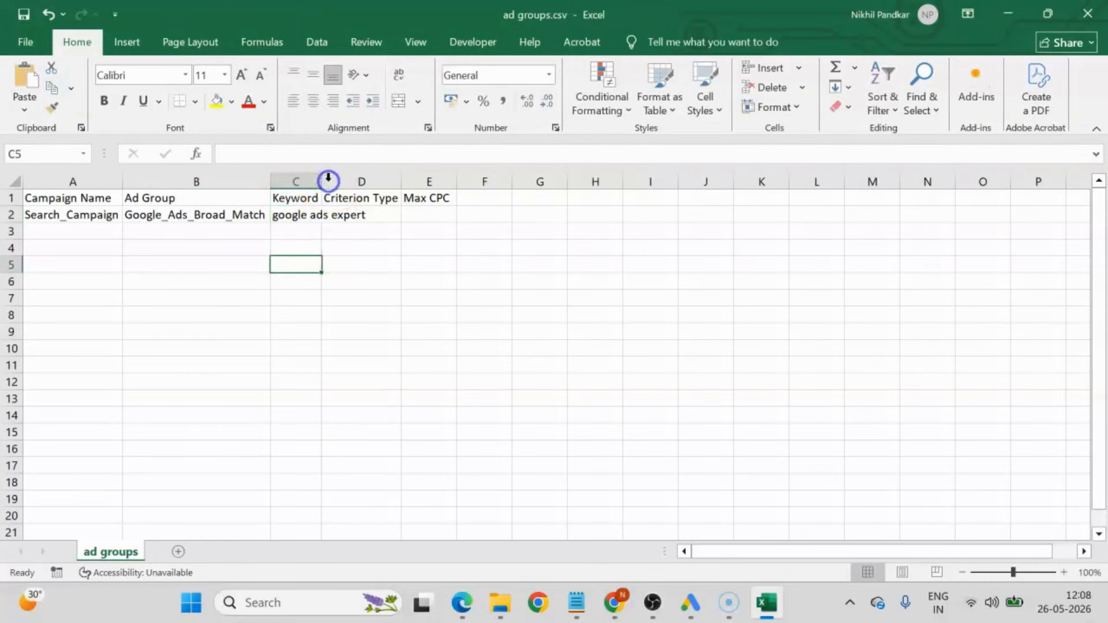
pyautogui.doubleClick(322, 181)
# Enter the keywords "google ads specialist" in C3 and "hire google expert" in C4.
pyautogui.click(309, 231)
pyautogui.write('google ads spe')
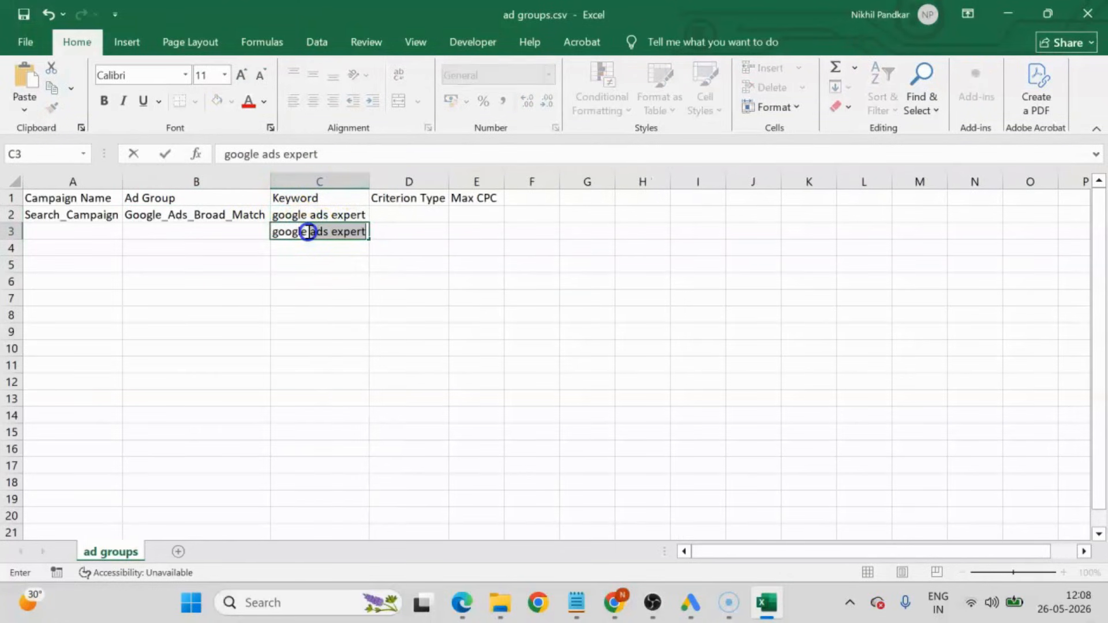
pyautogui.write('cialist')
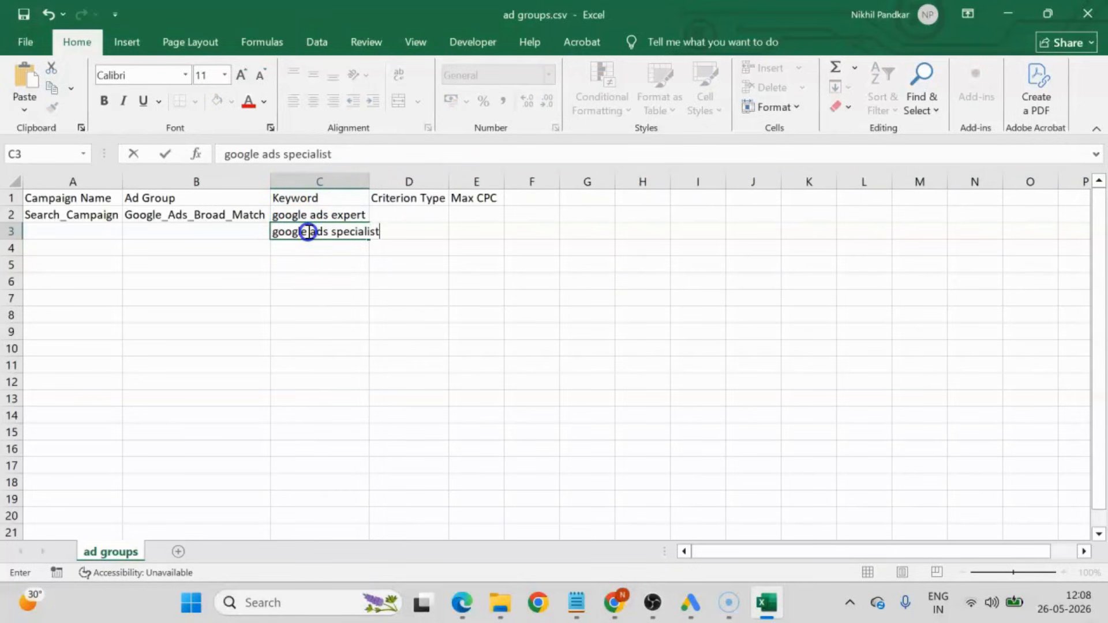
pyautogui.press('Return')
pyautogui.write('hir')
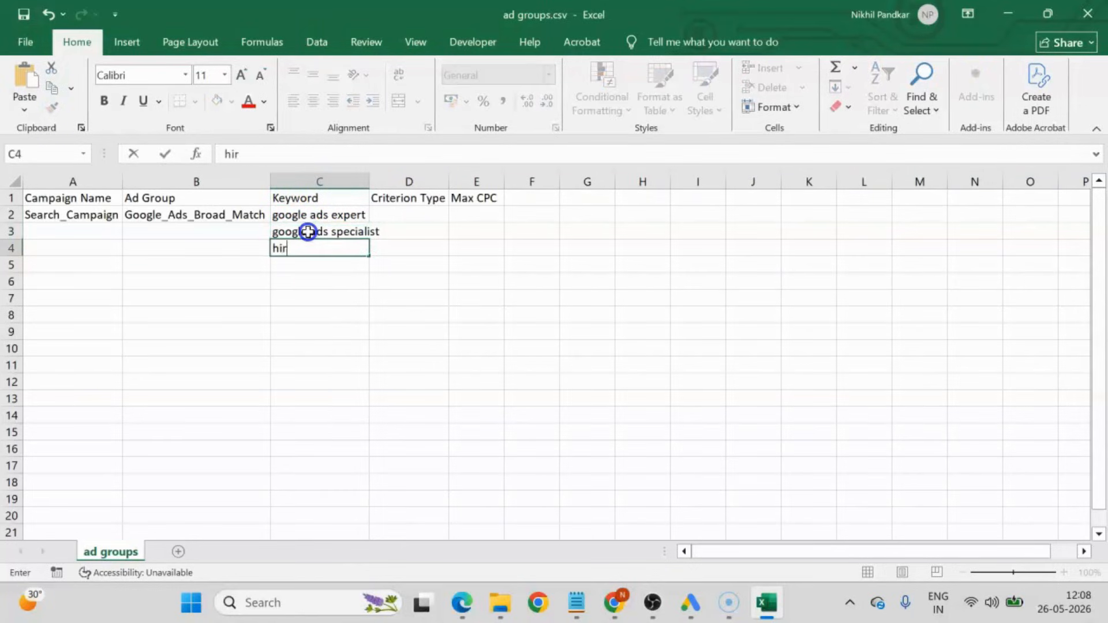
pyautogui.write('e google ')
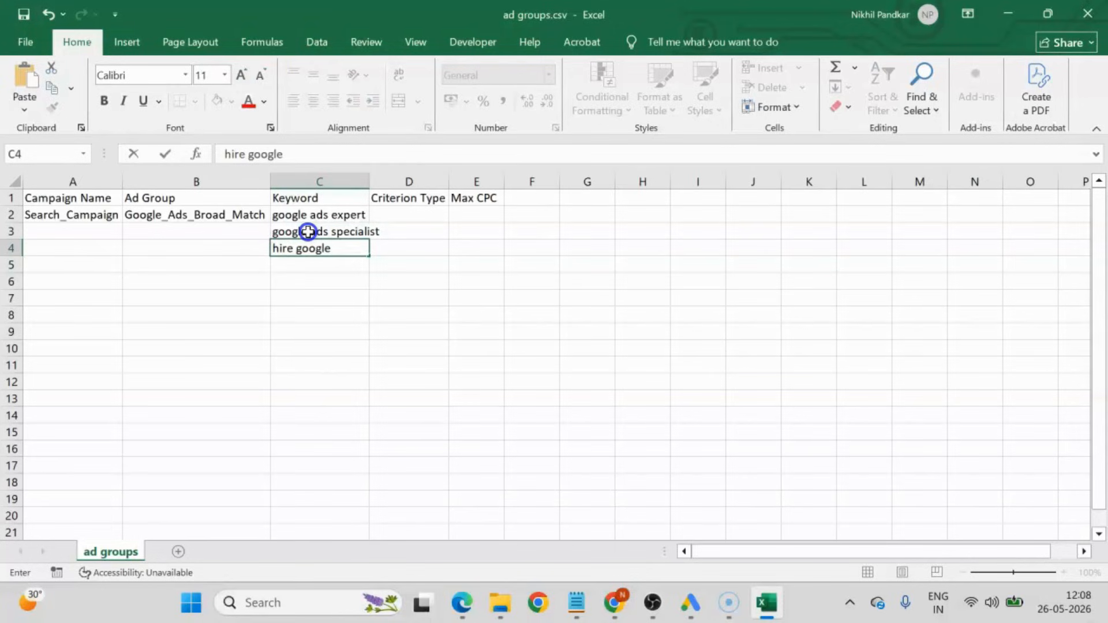
pyautogui.write('expert')
pyautogui.press('Return')
# Enter the keyword "hire google ads specialist" in C5.
pyautogui.write('h')
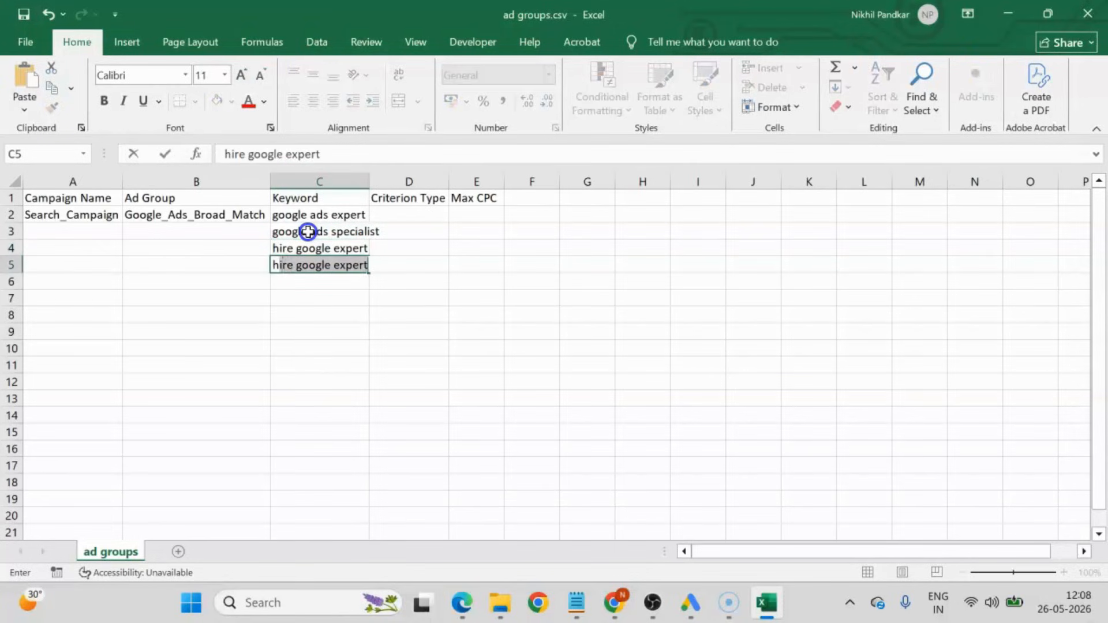
pyautogui.write('ire google a')
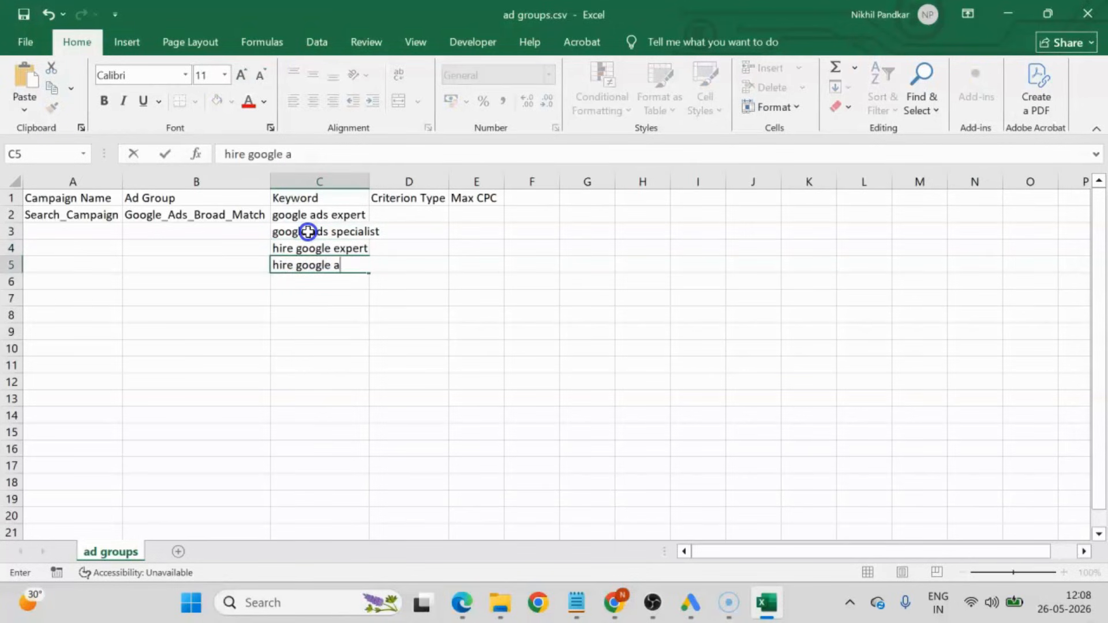
pyautogui.write('ds specialis')
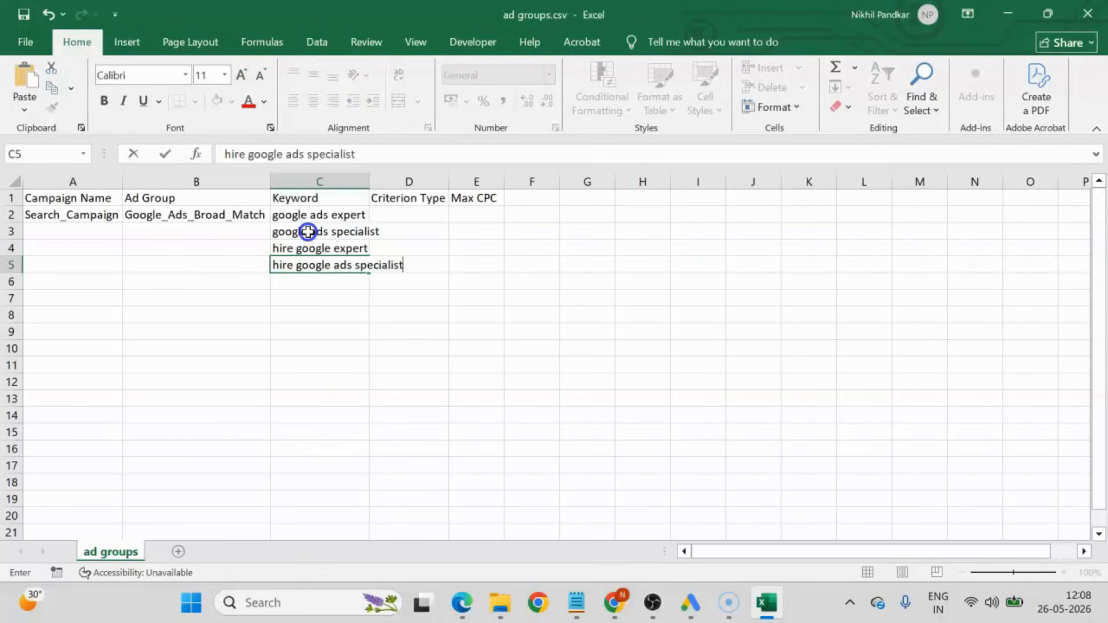
pyautogui.write('t')
pyautogui.press('Return')
# Enter the keyword "google ads freelancer" in C6 and widen column C to show the longest keyword fully.
pyautogui.write('g')
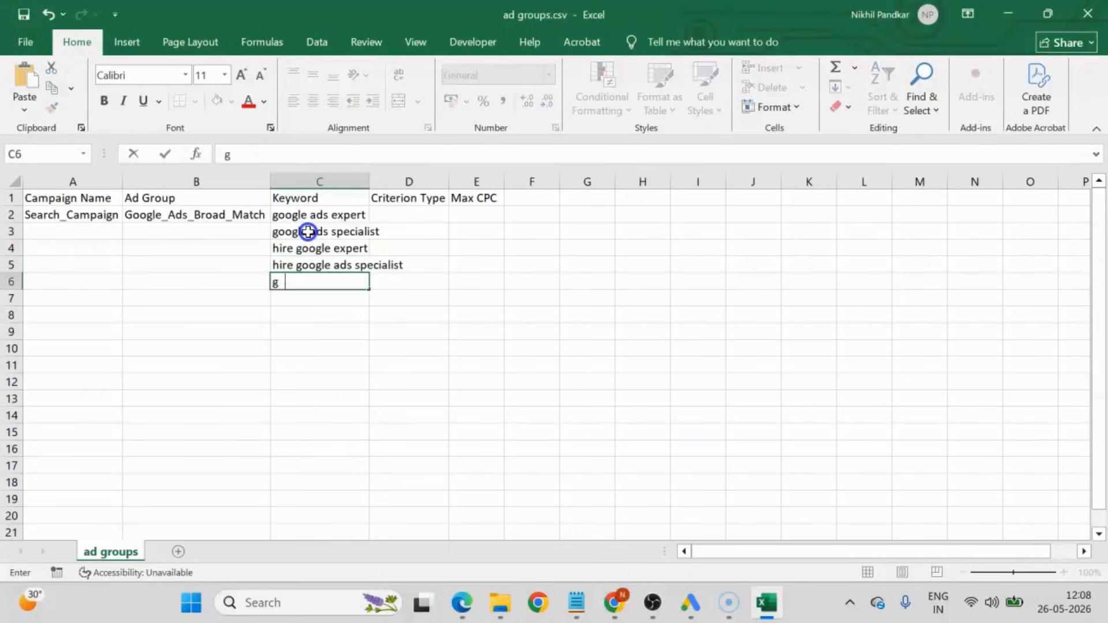
pyautogui.write('oogle ads free')
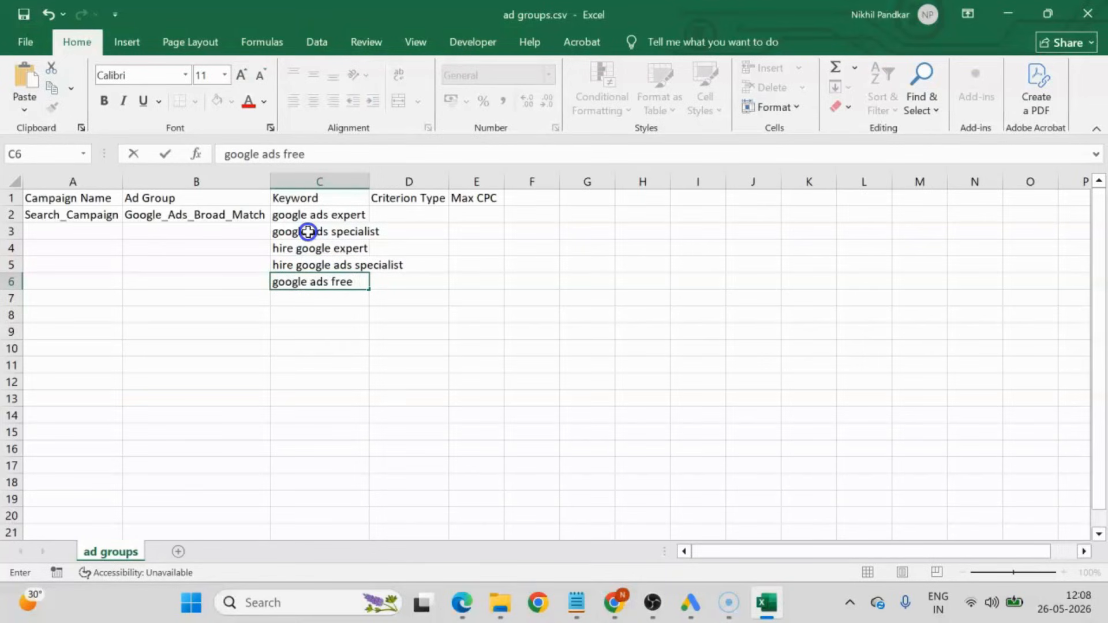
pyautogui.write('lamcer')
pyautogui.press('BackSpace')
pyautogui.press('BackSpace')
pyautogui.write('ncer')
pyautogui.press('Return')
pyautogui.click(370, 180)
pyautogui.moveTo(370, 179); pyautogui.dragTo(408, 179)
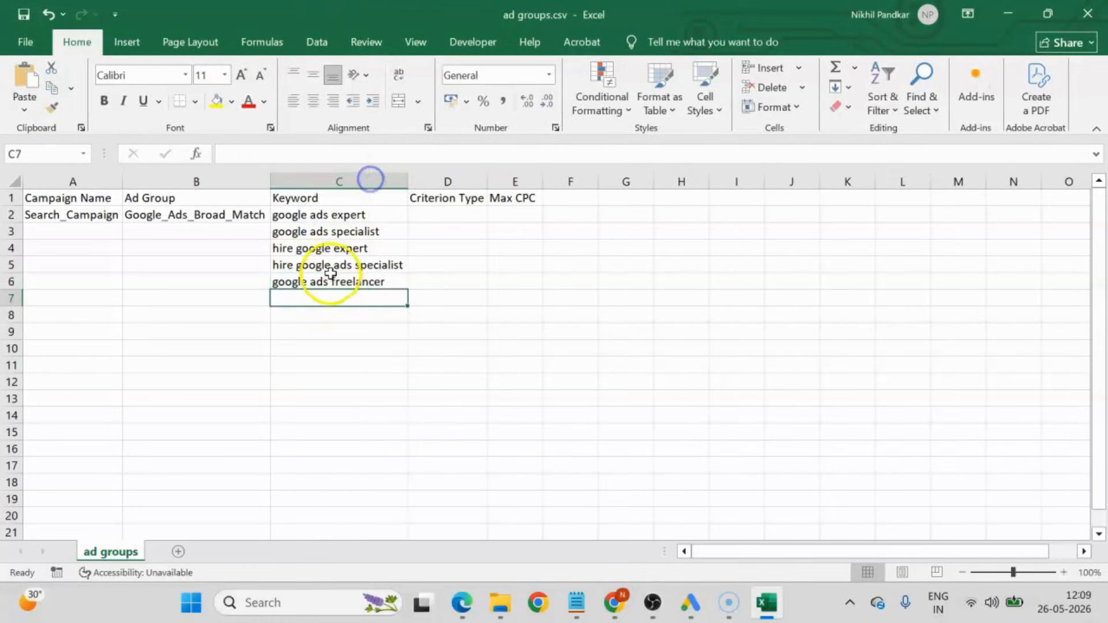
# Enter the keywords "google ads in los angeles" in C7 and "google ads agency" in C8.
pyautogui.write('google ads ')
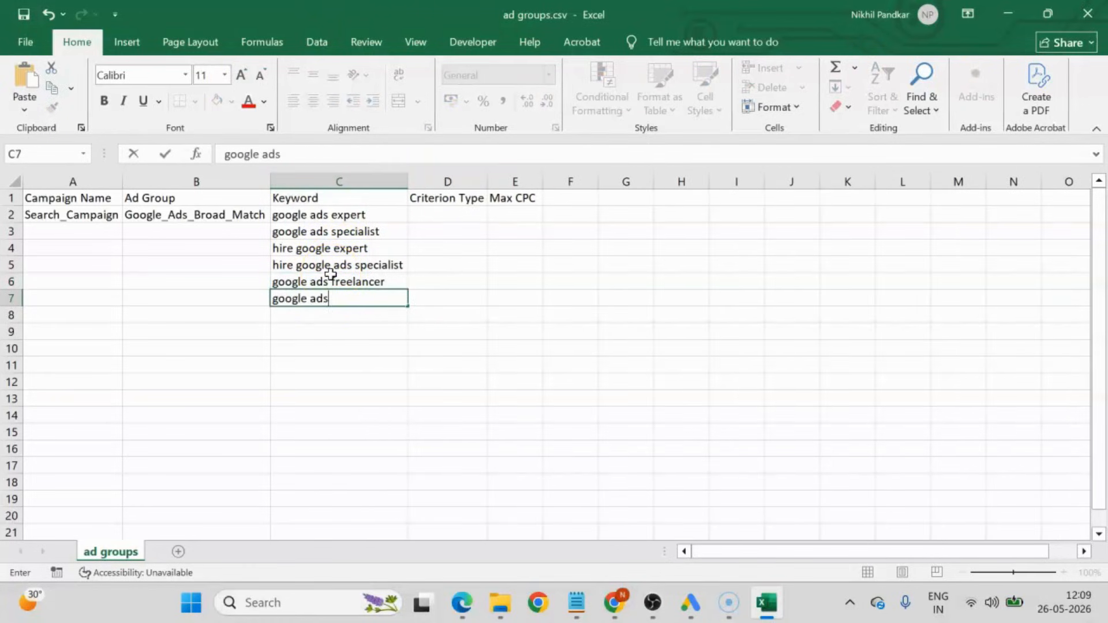
pyautogui.write('in los angeles')
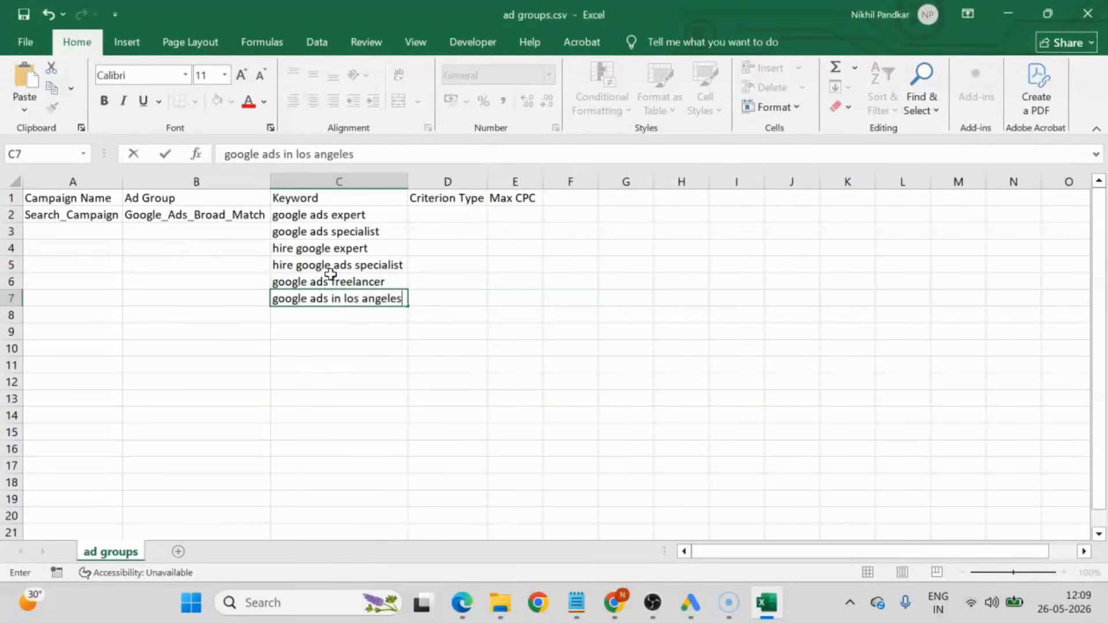
pyautogui.press('Return')
pyautogui.write('google ads')
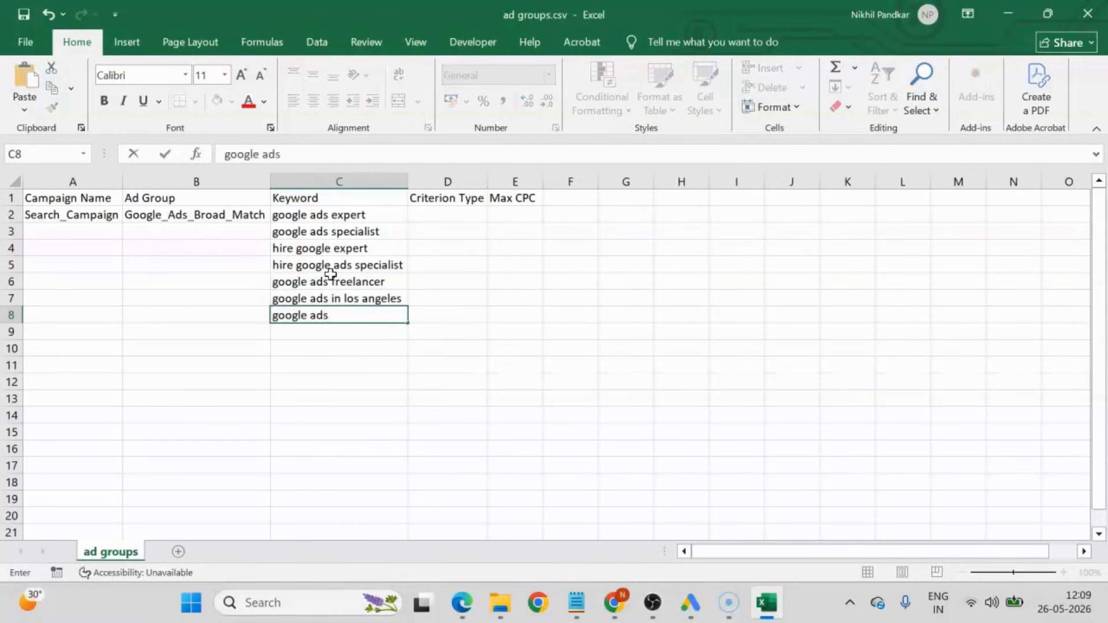
pyautogui.write(' agency')
pyautogui.press('Return')
# Enter the keyword "google ads near me" in C9.
pyautogui.write('google a')
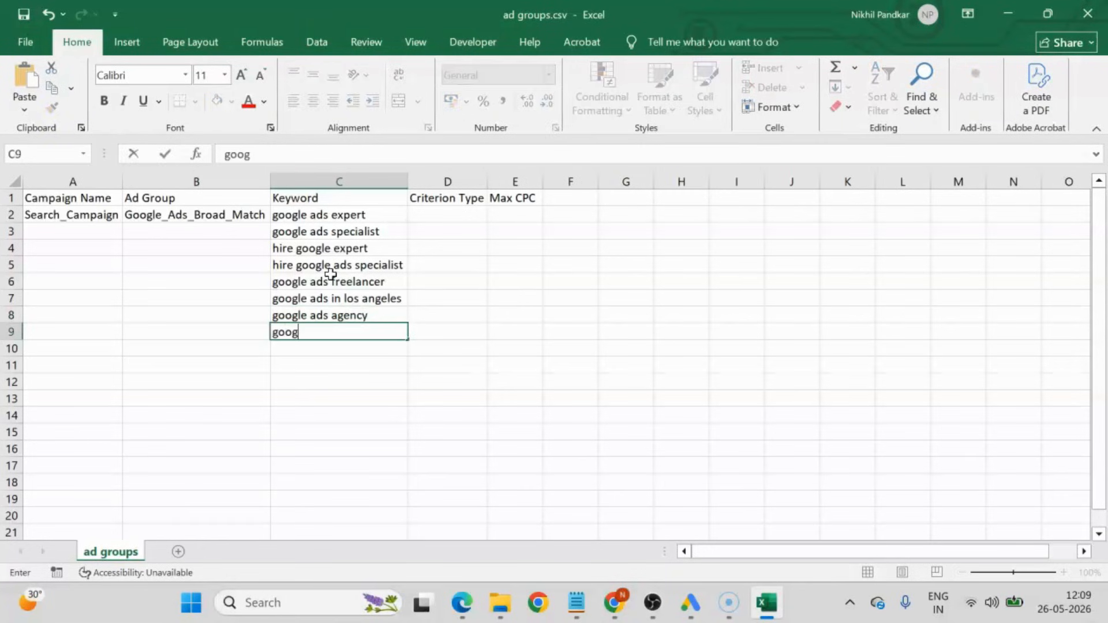
pyautogui.write('ds anear')
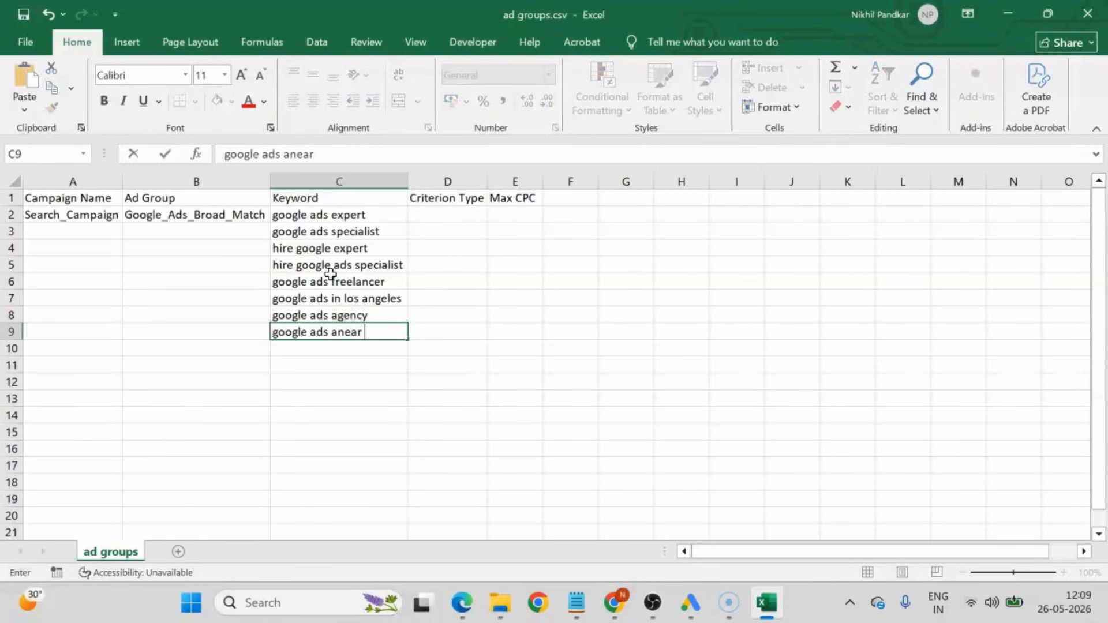
pyautogui.press('BackSpace')
pyautogui.press('BackSpace')
pyautogui.press('BackSpace')
pyautogui.press('BackSpace')
pyautogui.press('BackSpace')
pyautogui.write('near me')
pyautogui.press('Return')
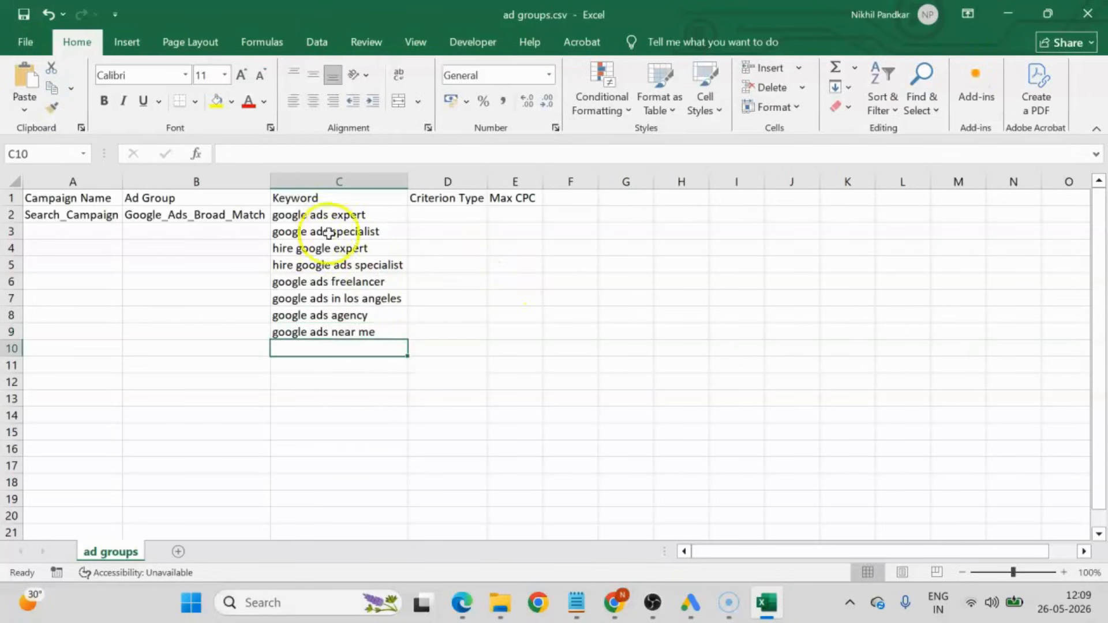
# Fill the ad group name from B2 and the campaign name from A2 down to row 9.
pyautogui.doubleClick(222, 215)
pyautogui.click(242, 269)
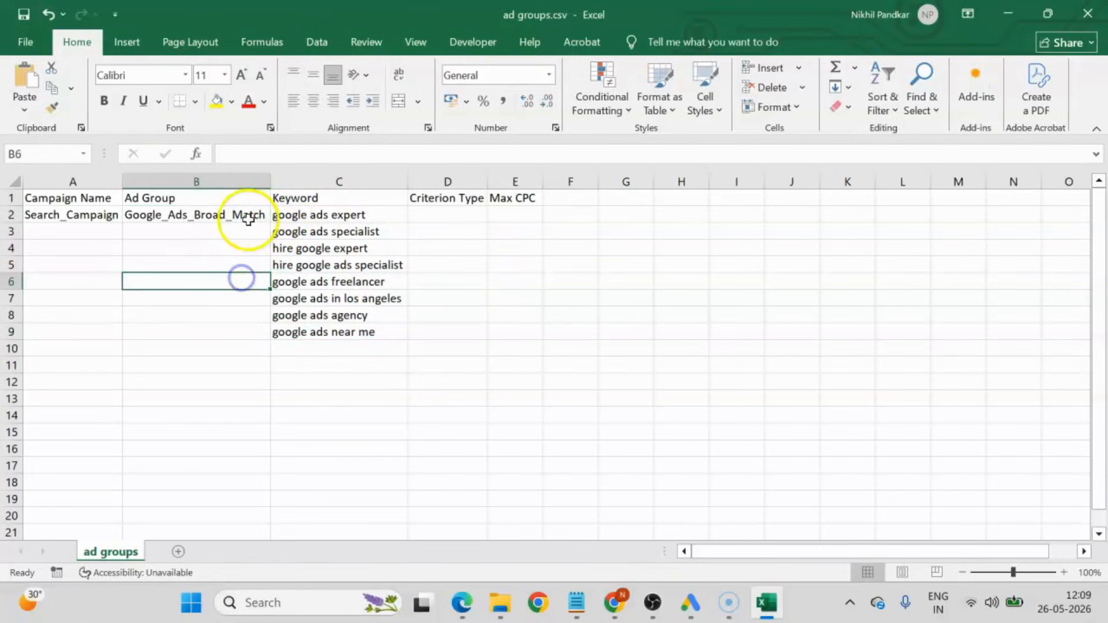
pyautogui.click(242, 217)
pyautogui.doubleClick(271, 224)
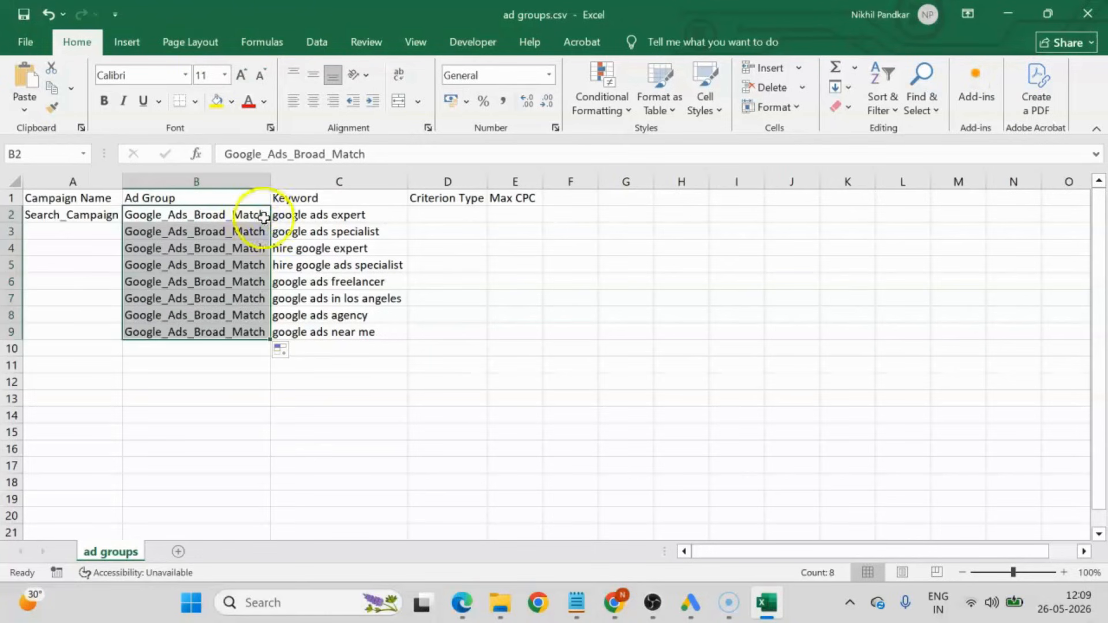
pyautogui.click(104, 219)
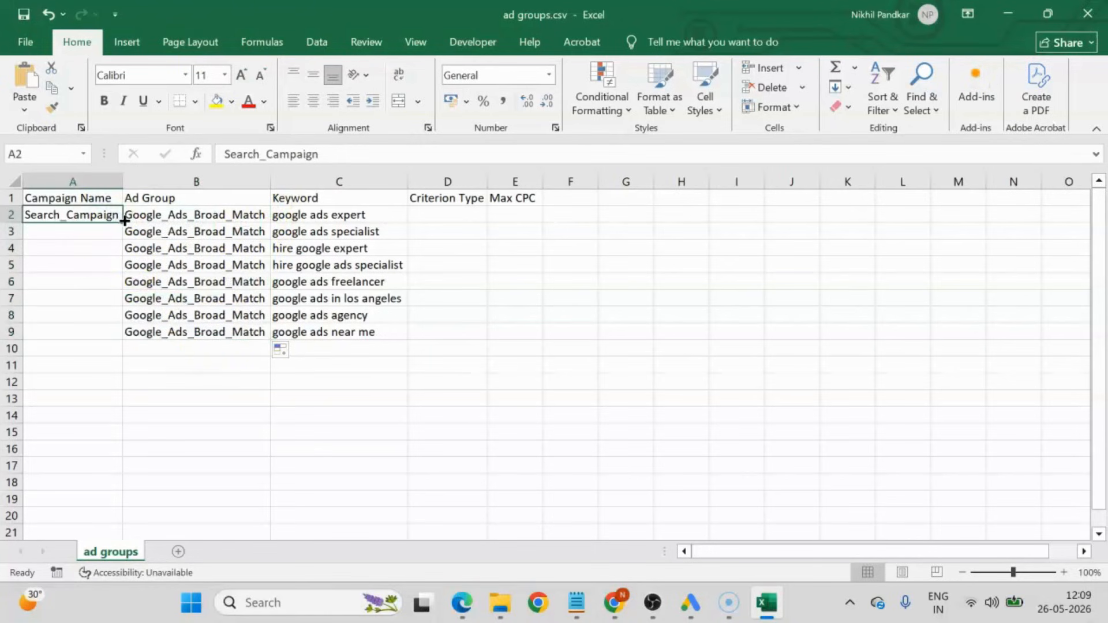
pyautogui.doubleClick(122, 222)
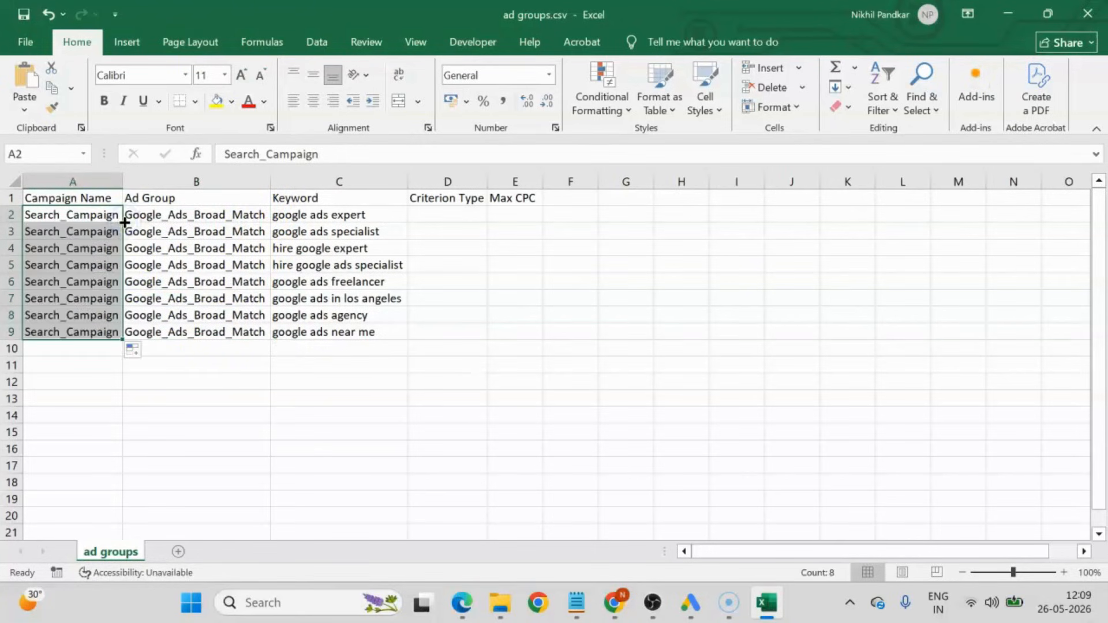
# Enter the criterion type "Broad match" in D2 and fill it down to D9.
pyautogui.click(442, 213)
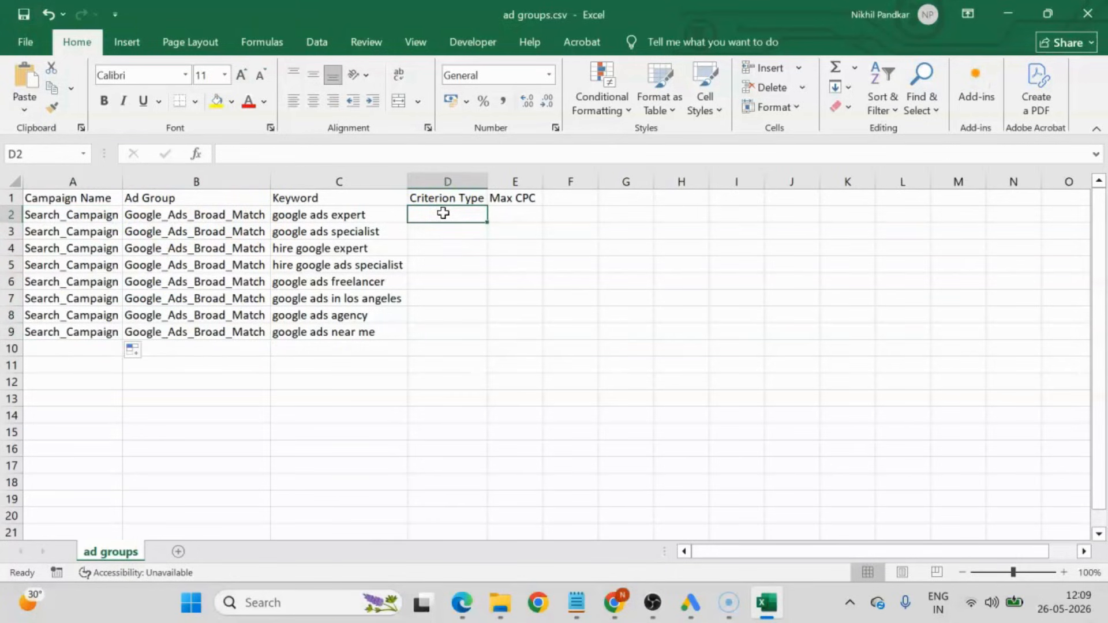
pyautogui.write('Broad')
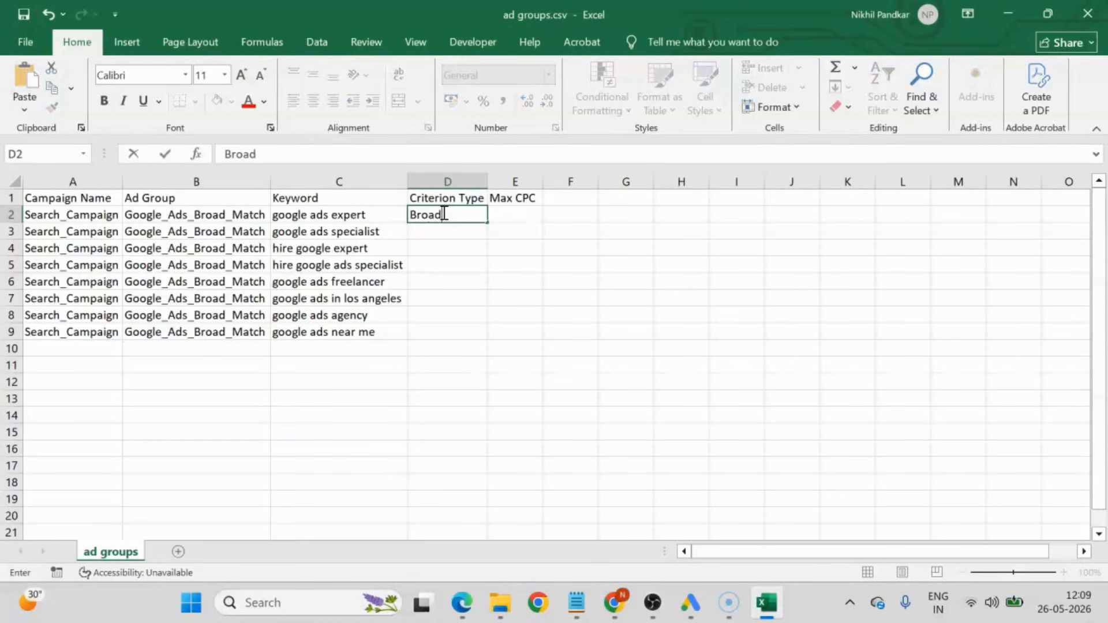
pyautogui.write(' match')
pyautogui.press('Return')
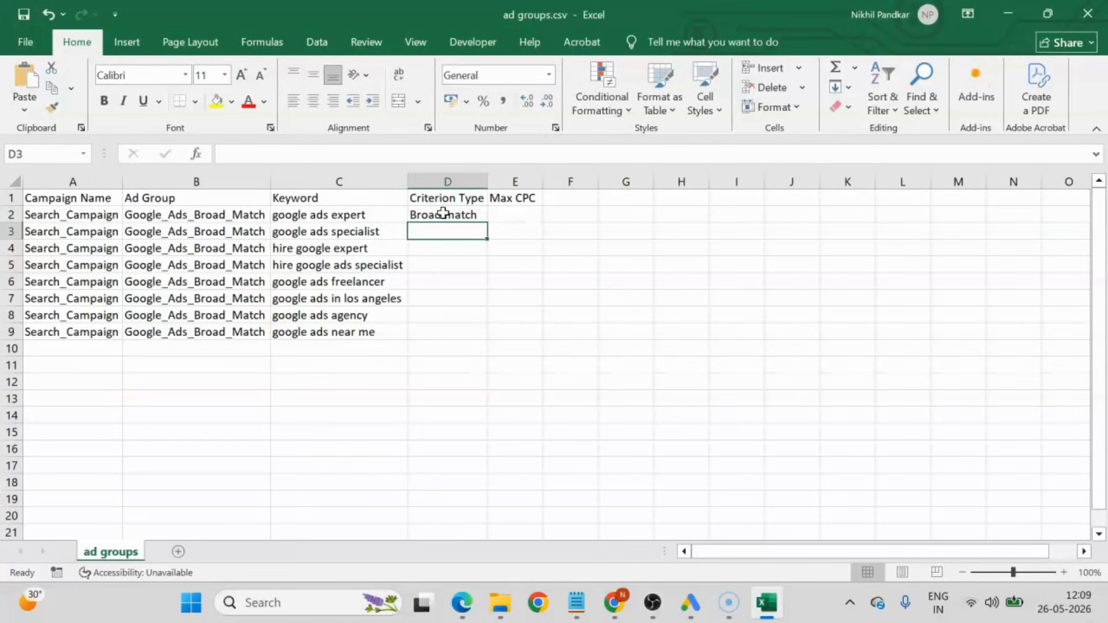
pyautogui.click(484, 215)
pyautogui.doubleClick(488, 223)
# Enter a Max CPC of 1 in E2 and fill the same value down to E9.
pyautogui.click(520, 215)
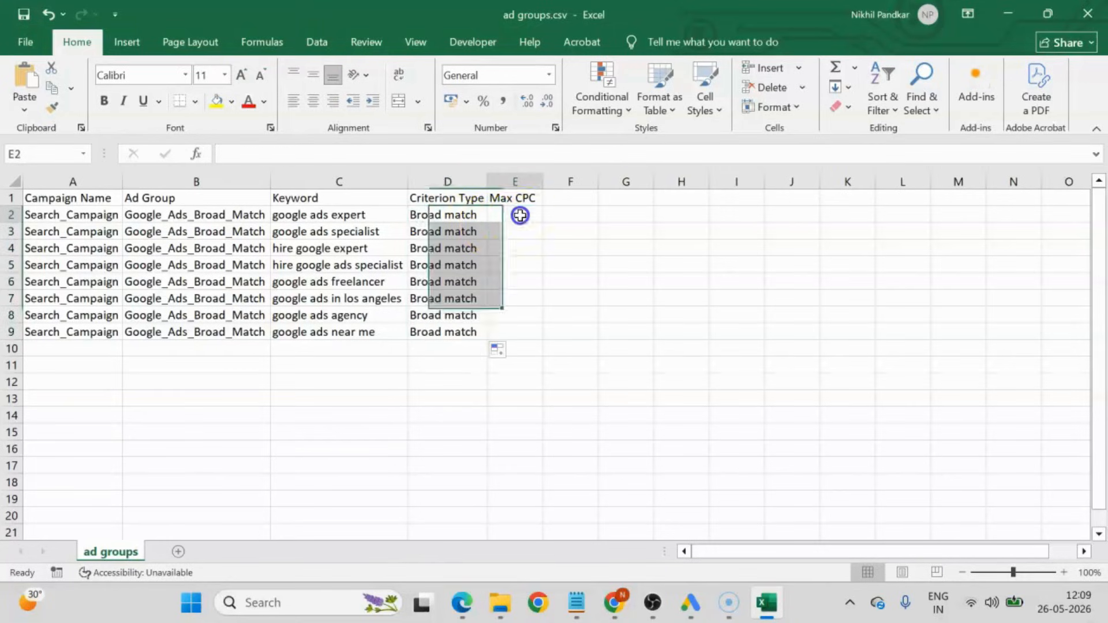
pyautogui.write('1')
pyautogui.click(519, 216)
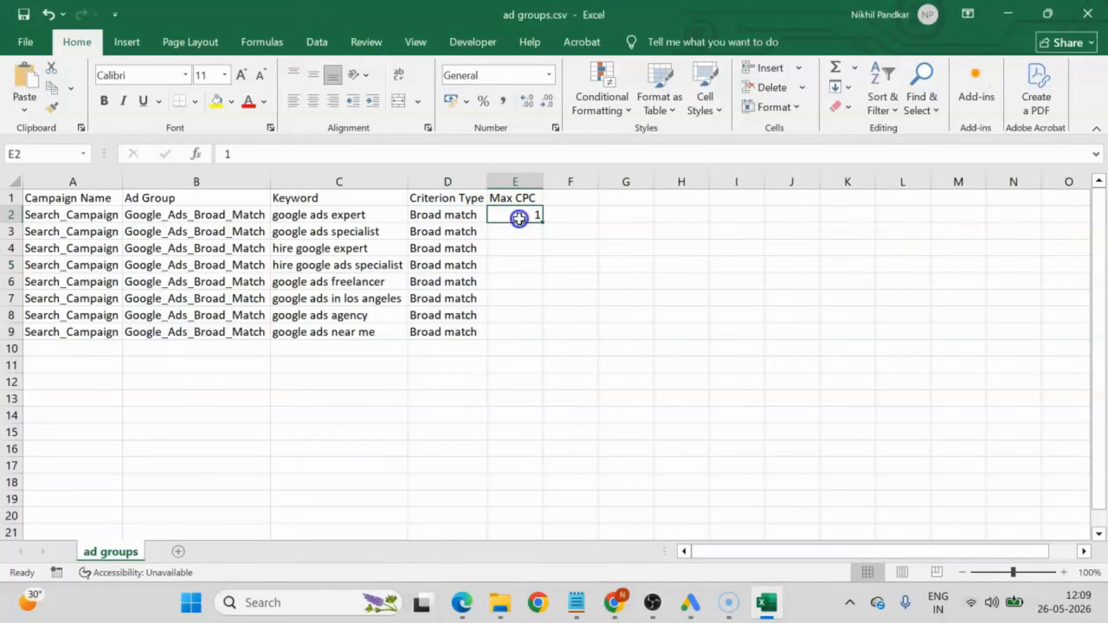
pyautogui.doubleClick(541, 223)
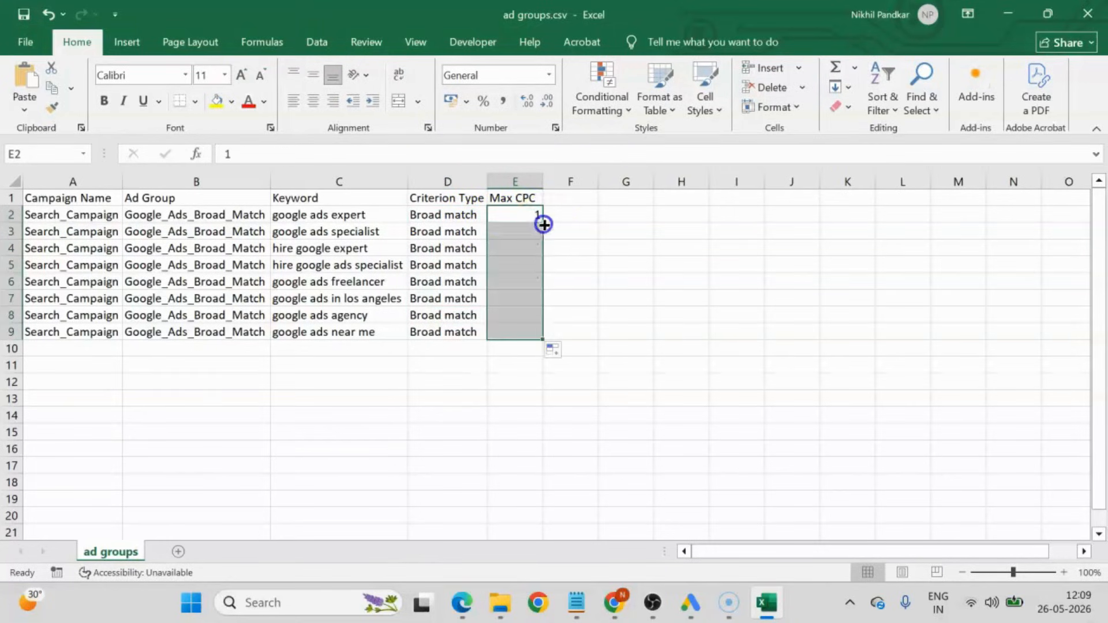
pyautogui.click(455, 414)
# Make the header row A1:E1 bold.
pyautogui.moveTo(69, 198); pyautogui.dragTo(507, 192)
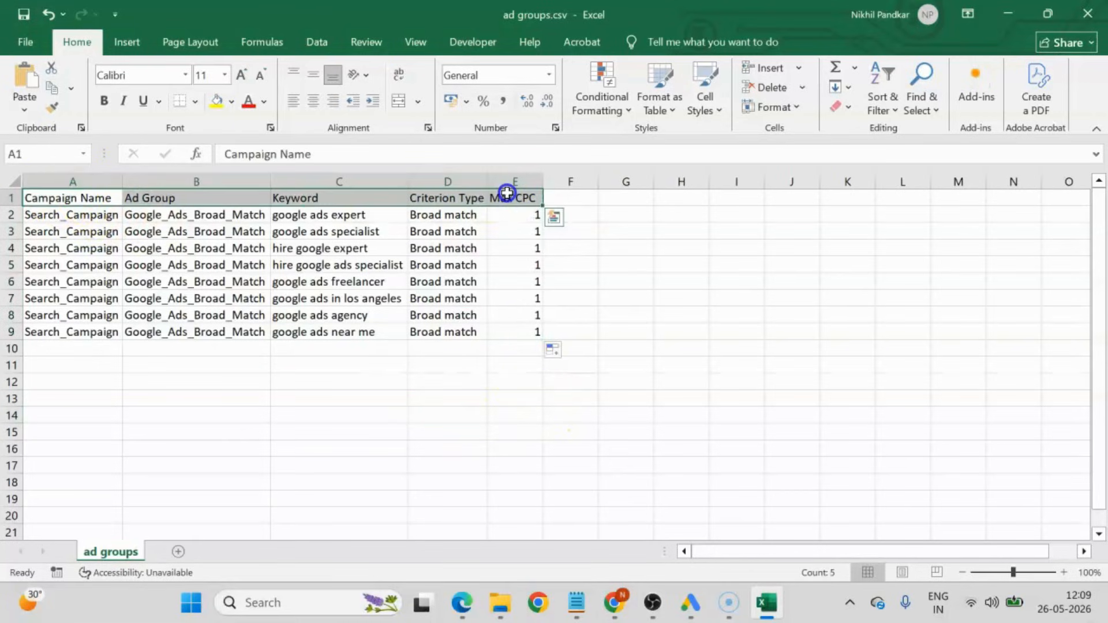
pyautogui.hotkey('ctrl', 'b')
pyautogui.click(715, 261)
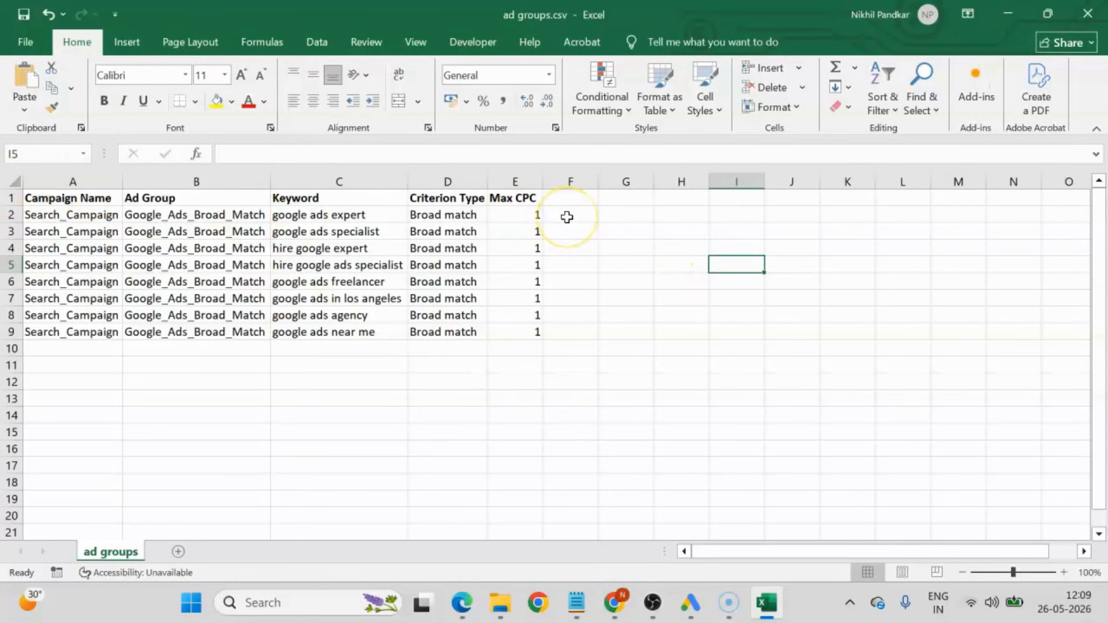
pyautogui.moveTo(50, 198); pyautogui.dragTo(510, 337)
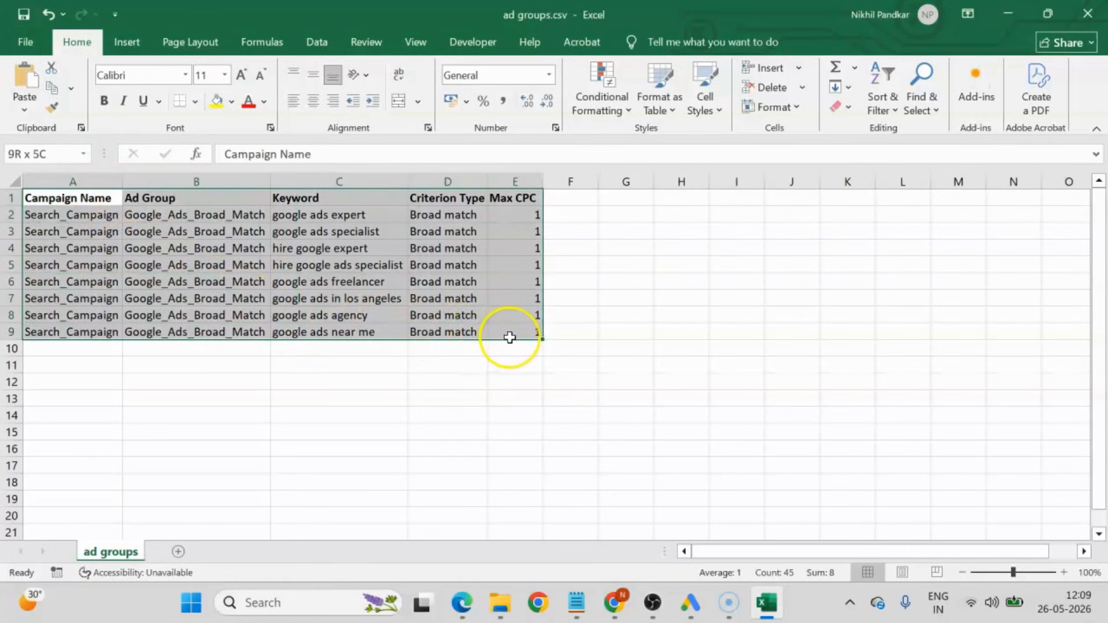
pyautogui.click(655, 314)
pyautogui.moveTo(179, 214); pyautogui.dragTo(183, 324)
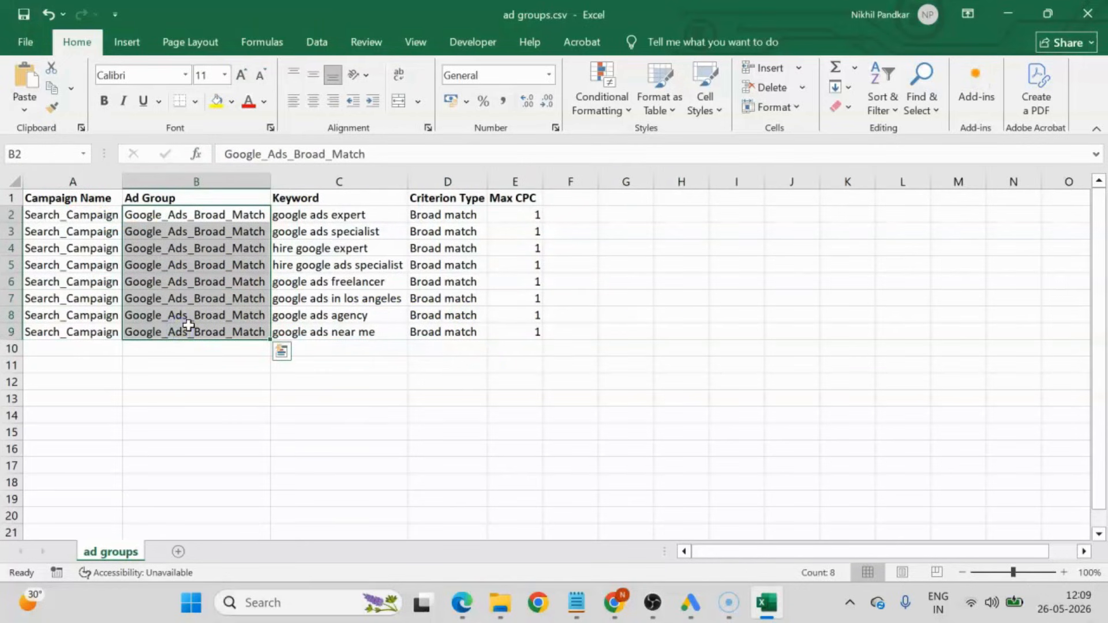
# Copy the ad group name from B2 into B10, change it to Facebook_Ads_Broad_Match and fit column B to its text.
pyautogui.click(228, 212)
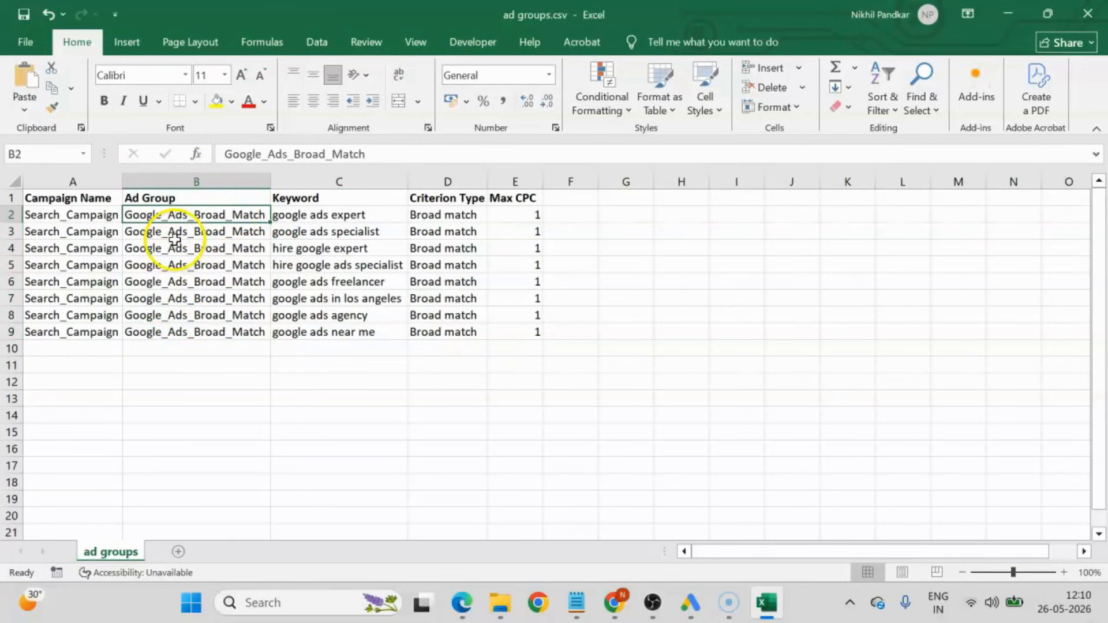
pyautogui.hotkey('ctrl', 'c')
pyautogui.click(158, 349)
pyautogui.hotkey('ctrl', 'v')
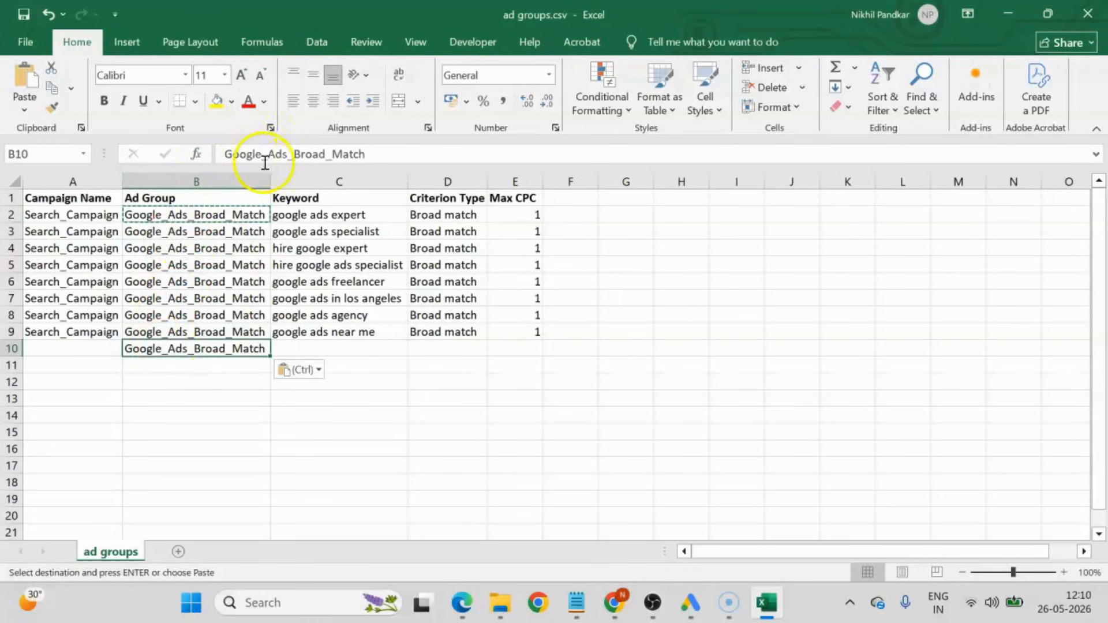
pyautogui.moveTo(261, 154); pyautogui.dragTo(165, 153)
pyautogui.write('Facebook')
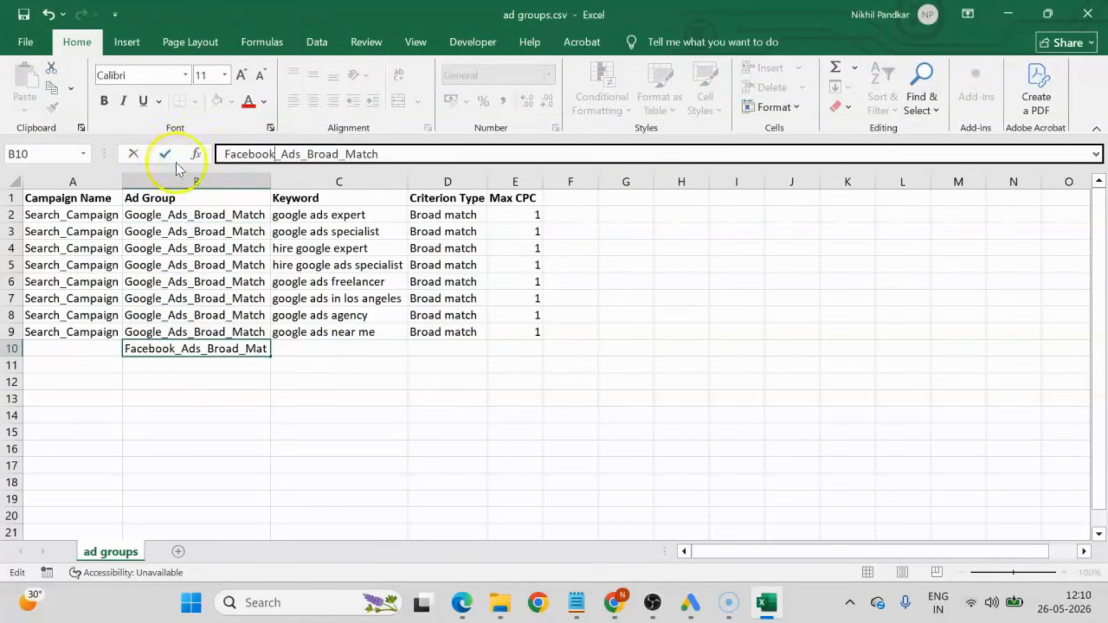
pyautogui.press('Return')
pyautogui.click(212, 428)
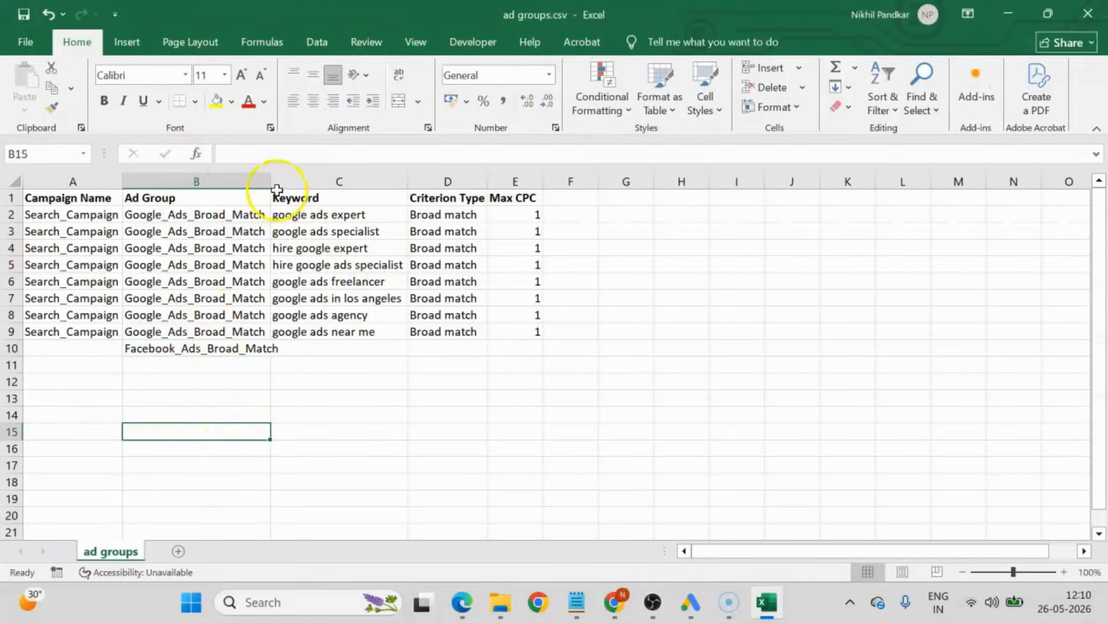
pyautogui.doubleClick(277, 190)
# Copy the Google keywords in C2:C9 and paste them into C10:C17 beside the Facebook ad group.
pyautogui.moveTo(354, 215); pyautogui.dragTo(348, 327)
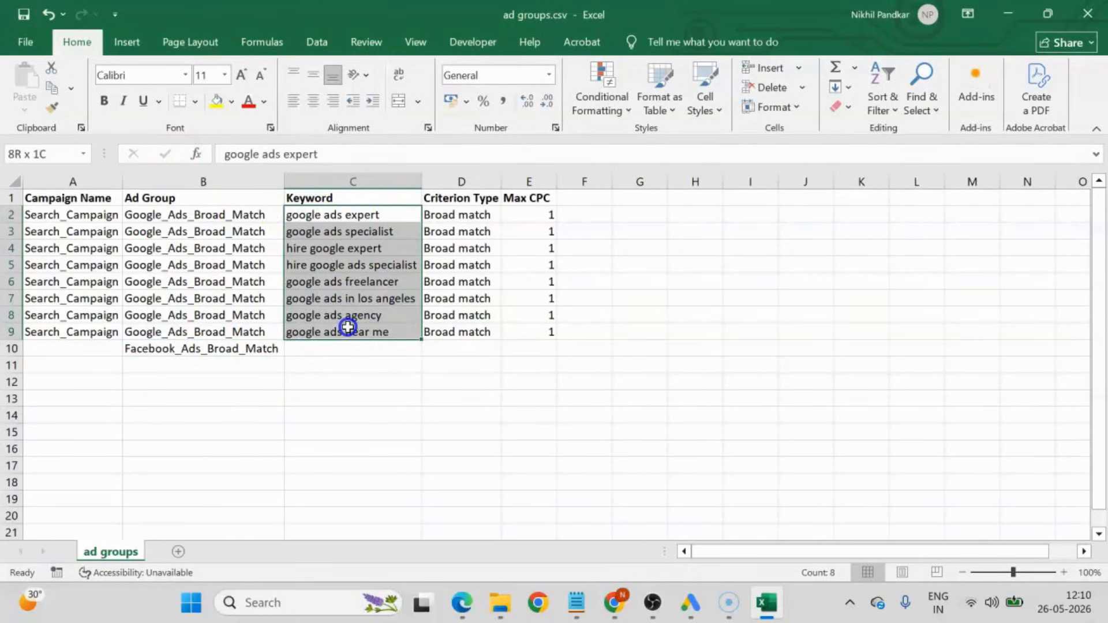
pyautogui.hotkey('ctrl', 'c')
pyautogui.click(326, 345)
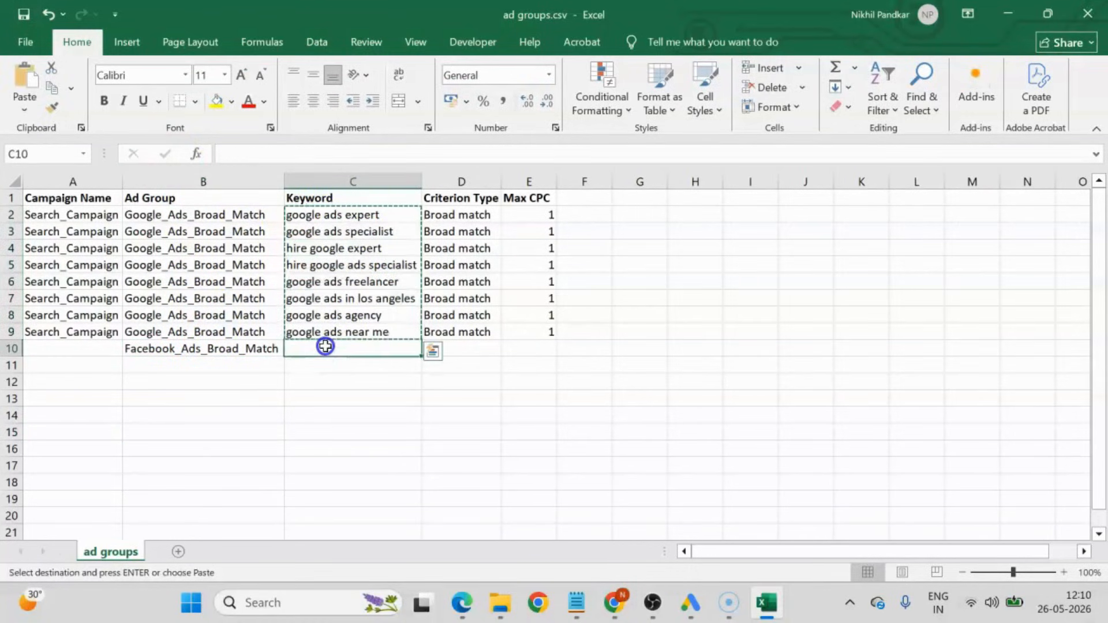
pyautogui.hotkey('ctrl', 'v')
pyautogui.click(640, 449)
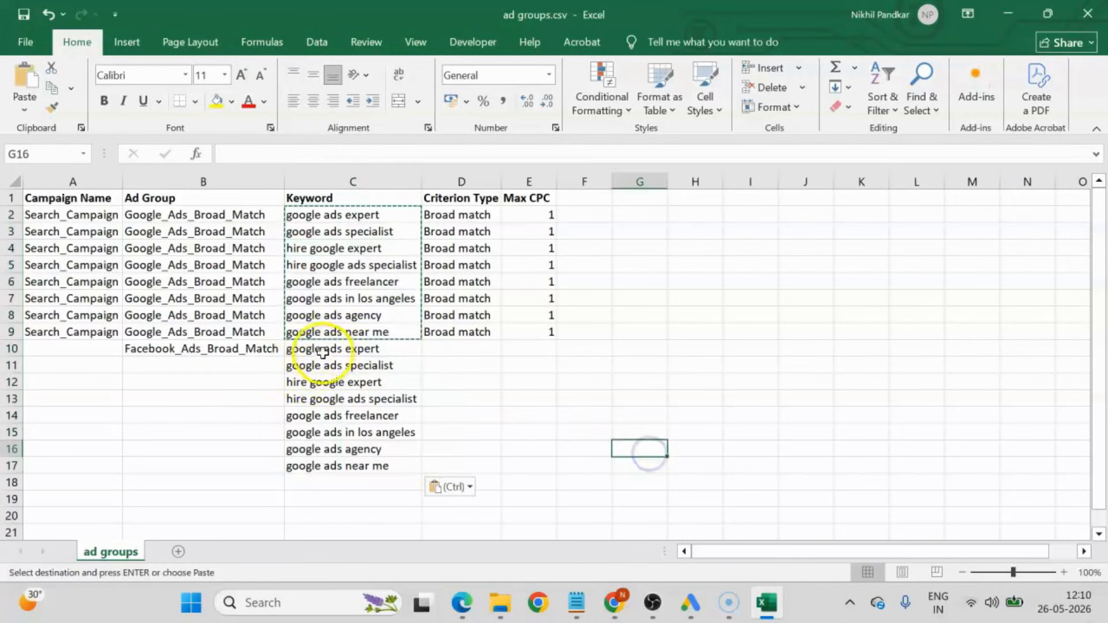
pyautogui.click(224, 348)
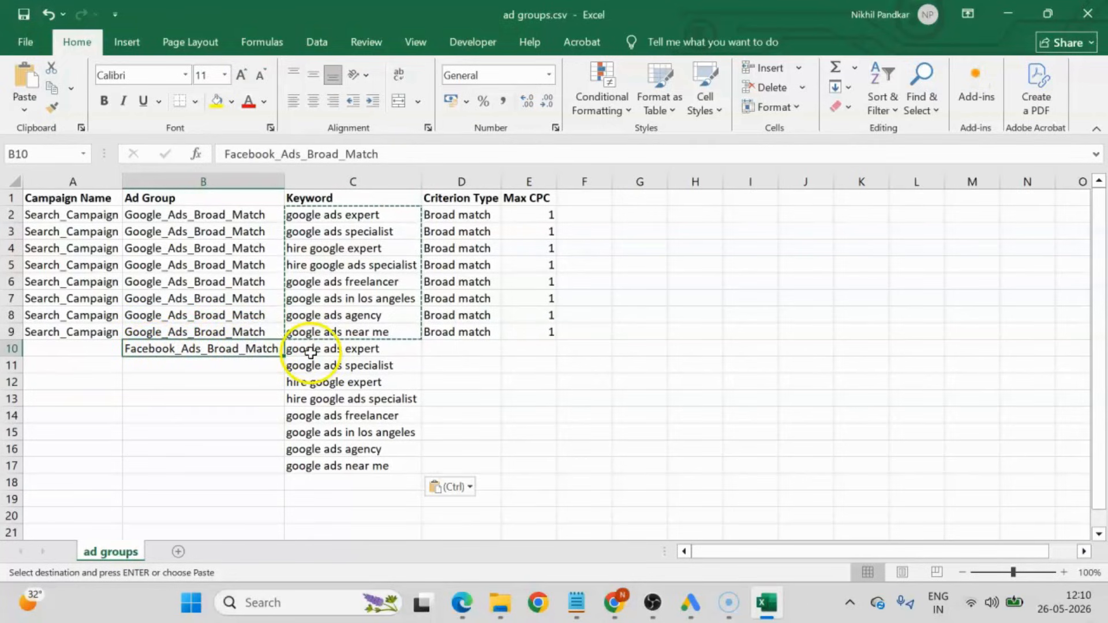
# Replace all occurrences of "google ads" with "facebook ads" in the pasted keywords C10:C17.
pyautogui.moveTo(312, 349); pyautogui.dragTo(319, 474)
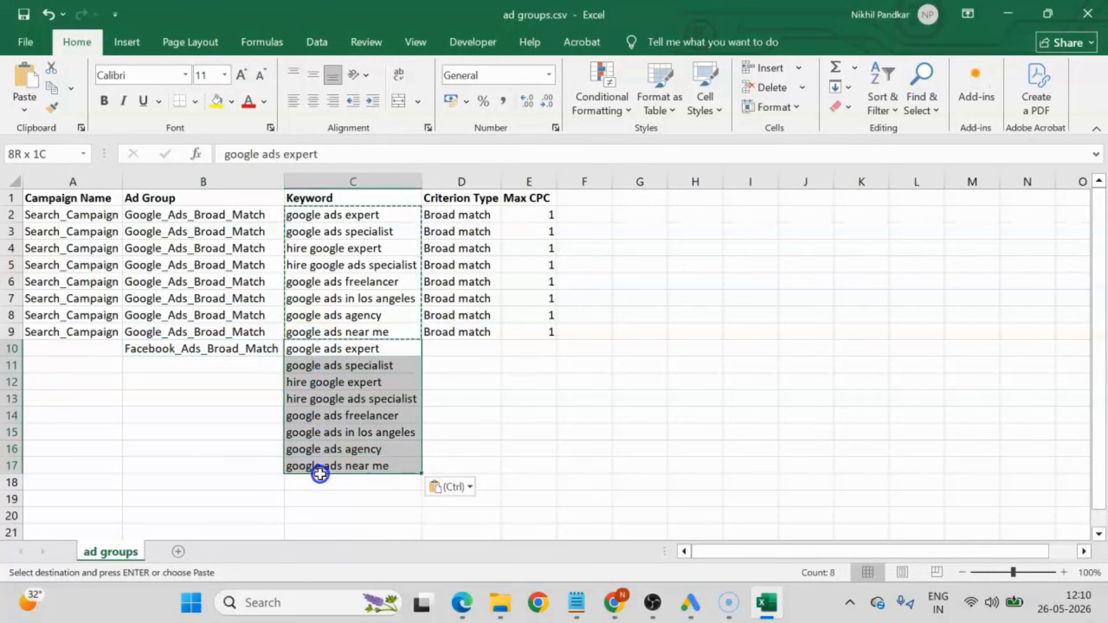
pyautogui.click(626, 378)
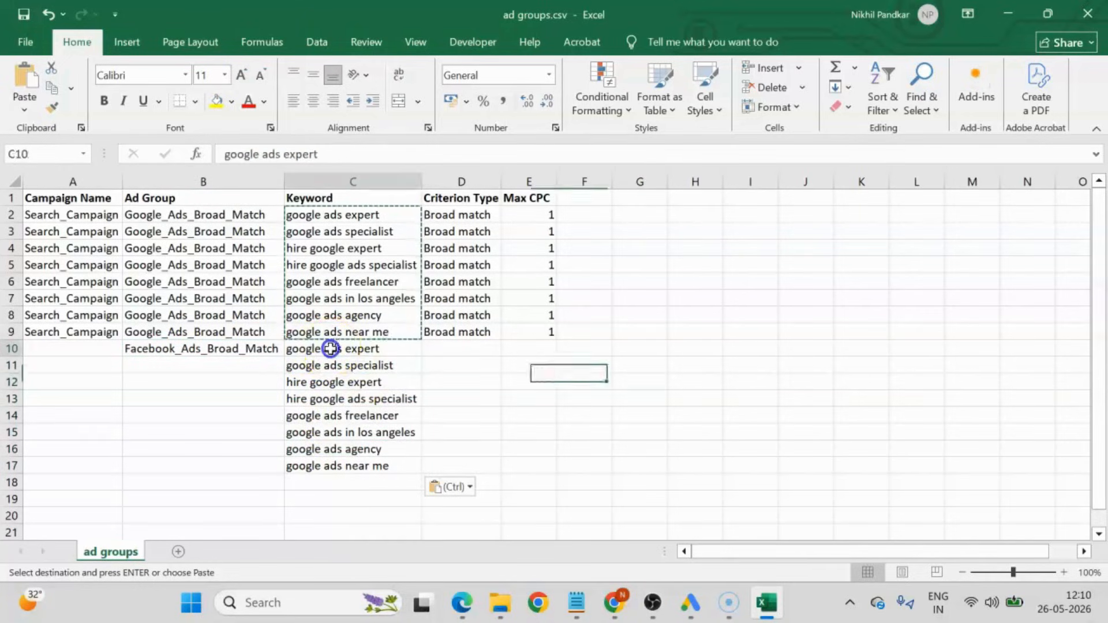
pyautogui.moveTo(329, 348); pyautogui.dragTo(338, 466)
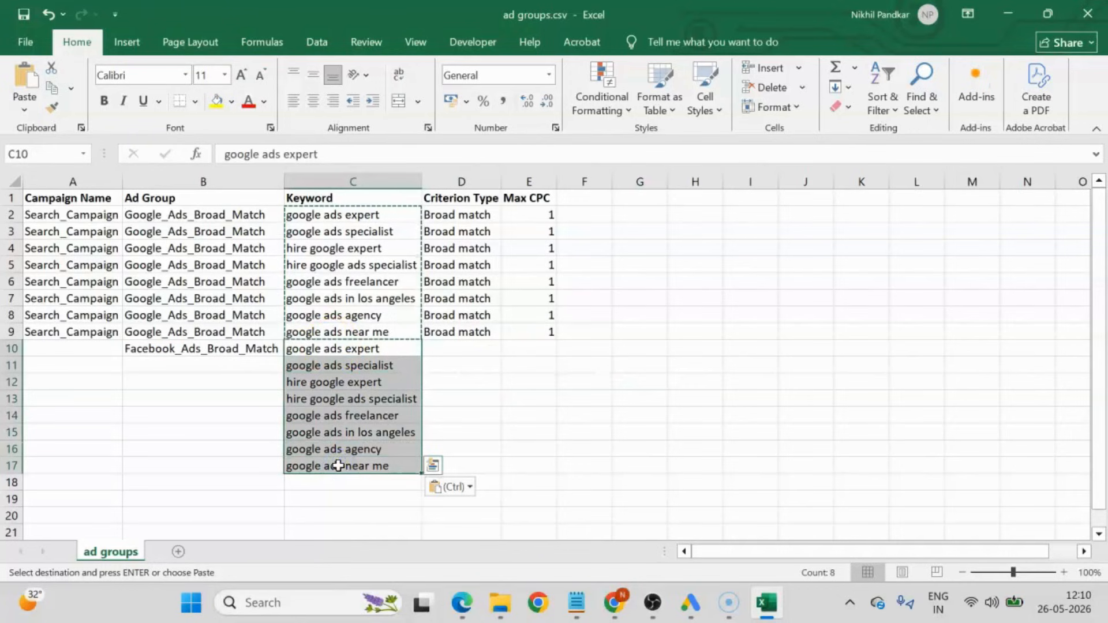
pyautogui.hotkey('ctrl', 'f')
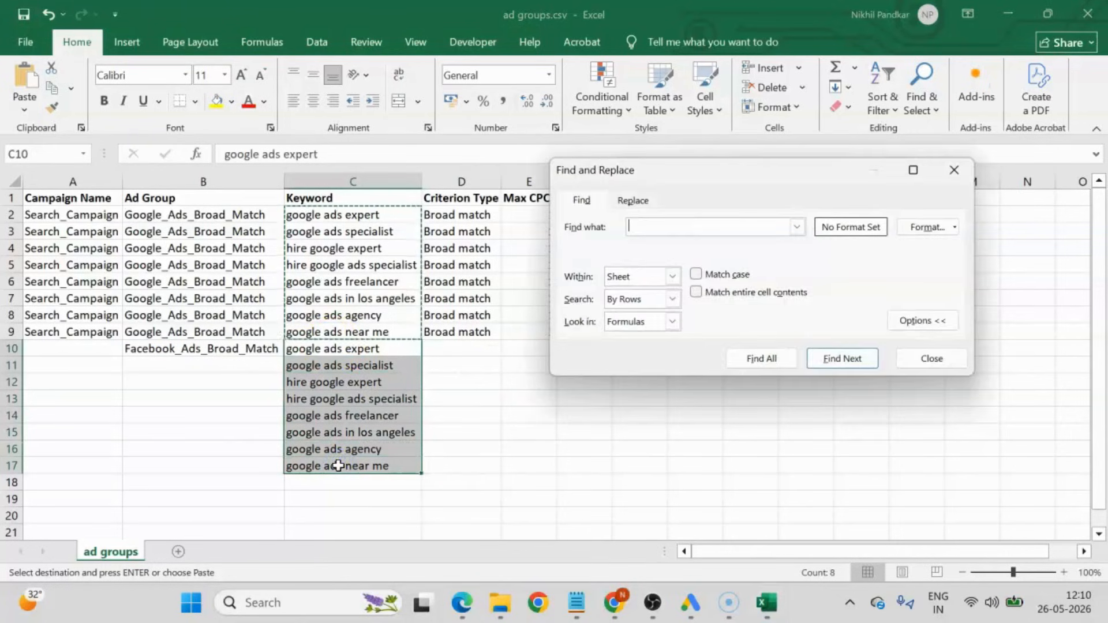
pyautogui.click(630, 202)
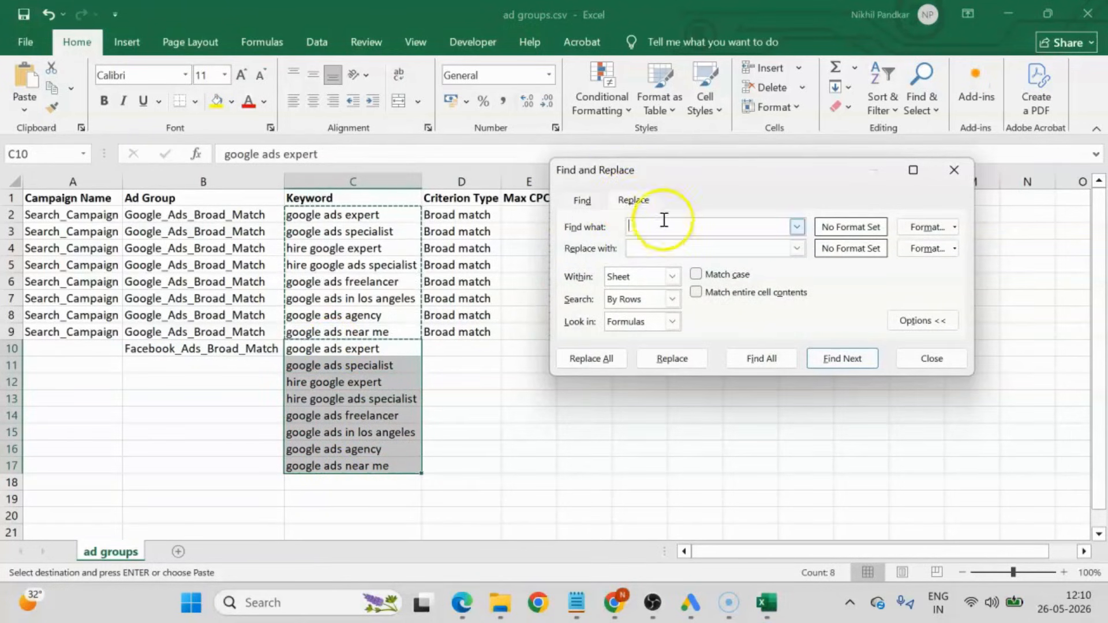
pyautogui.click(652, 249)
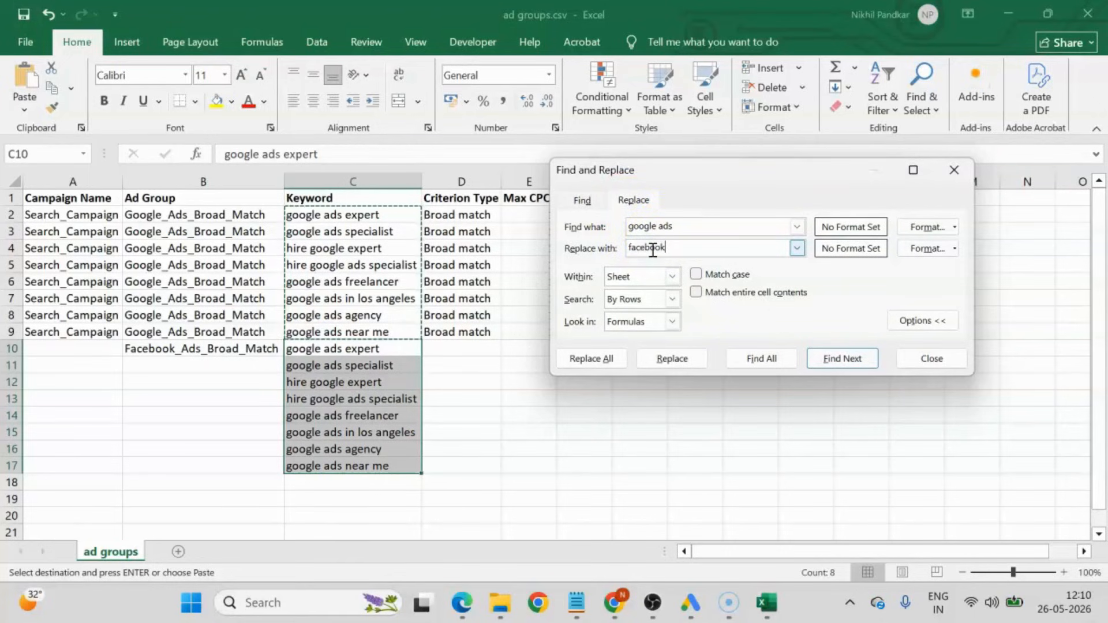
pyautogui.click(618, 368)
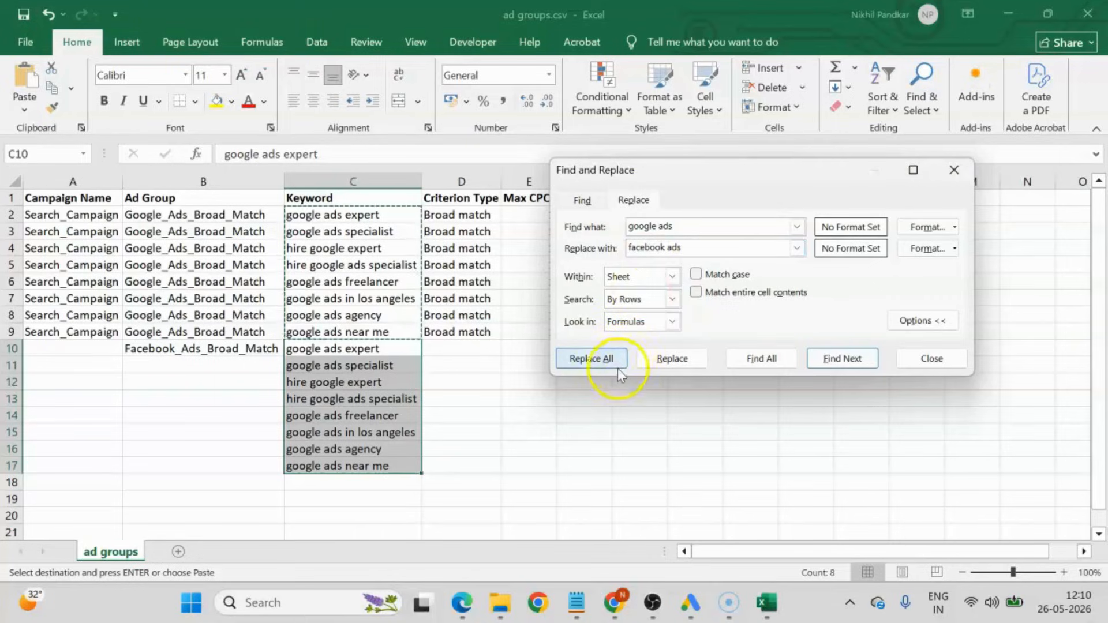
pyautogui.click(865, 314)
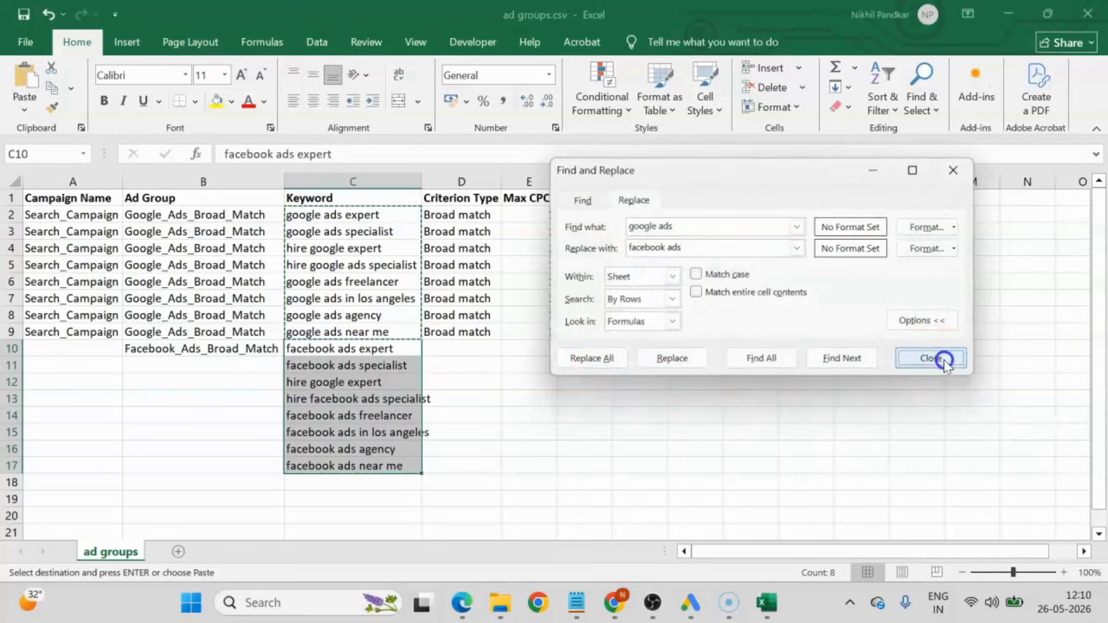
pyautogui.click(932, 358)
pyautogui.click(509, 416)
# Fill the Facebook_Ads_Broad_Match ad group from B10 and the Search_Campaign name from A9 down to row 17.
pyautogui.click(201, 351)
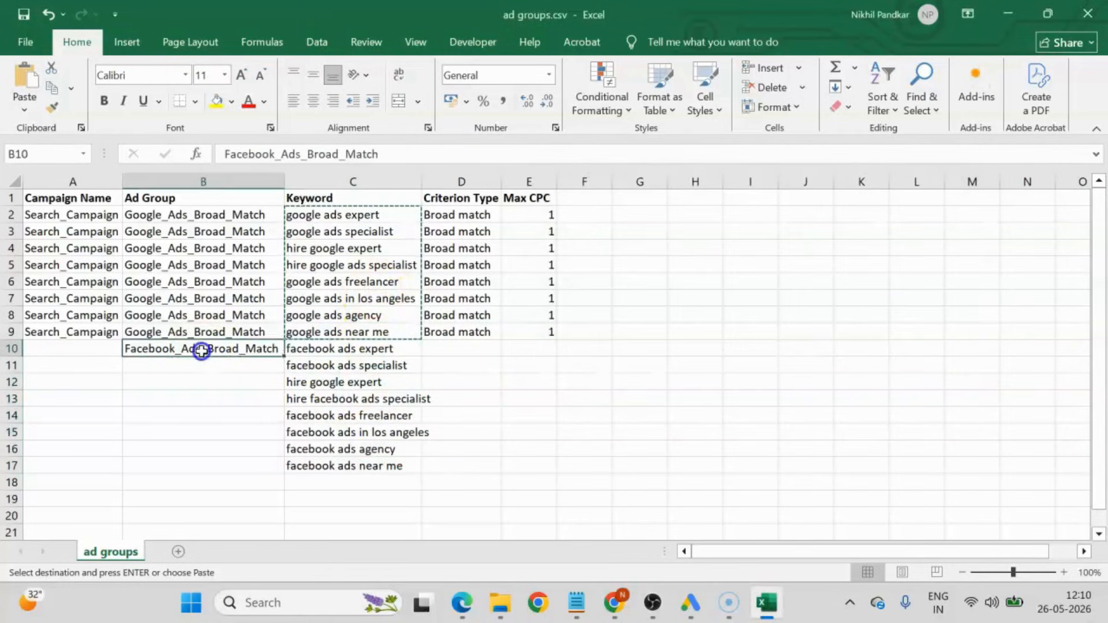
pyautogui.doubleClick(287, 358)
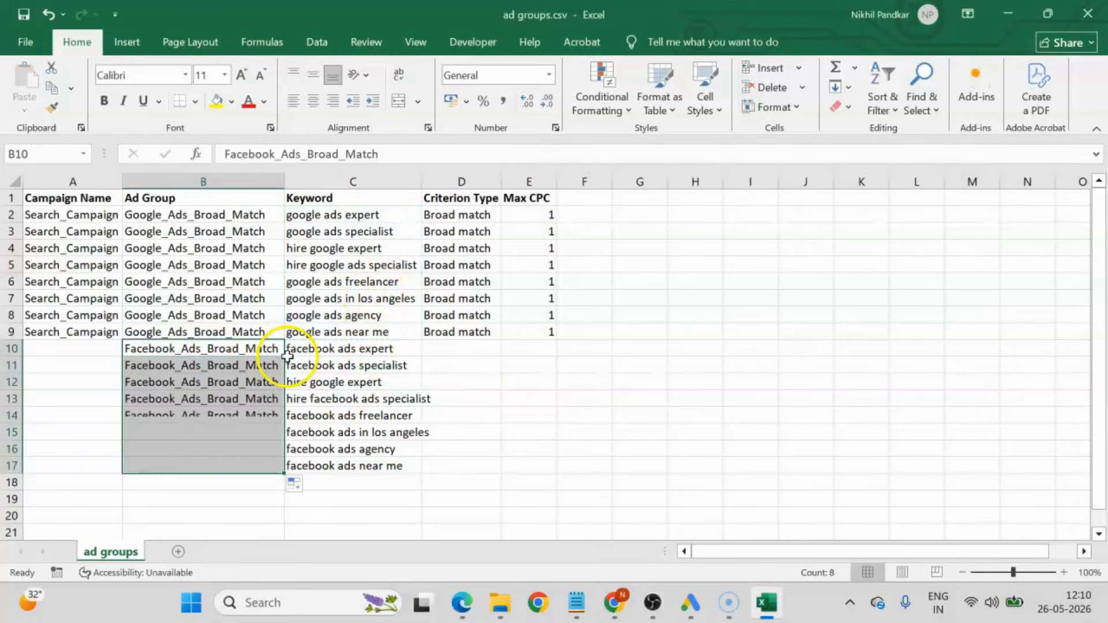
pyautogui.click(77, 332)
pyautogui.doubleClick(122, 340)
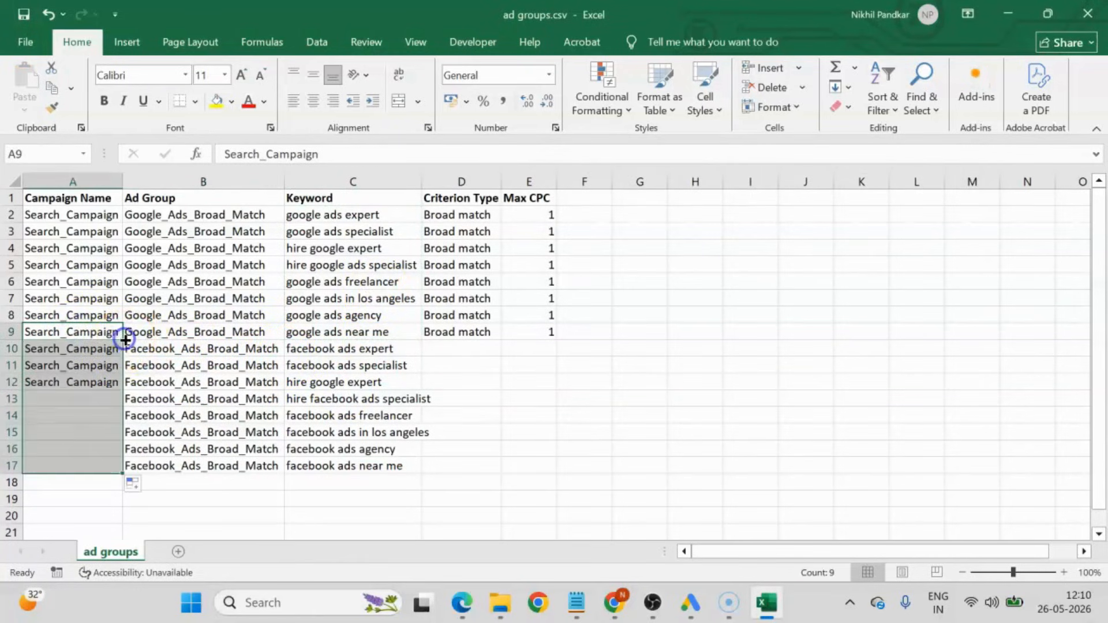
pyautogui.click(179, 350)
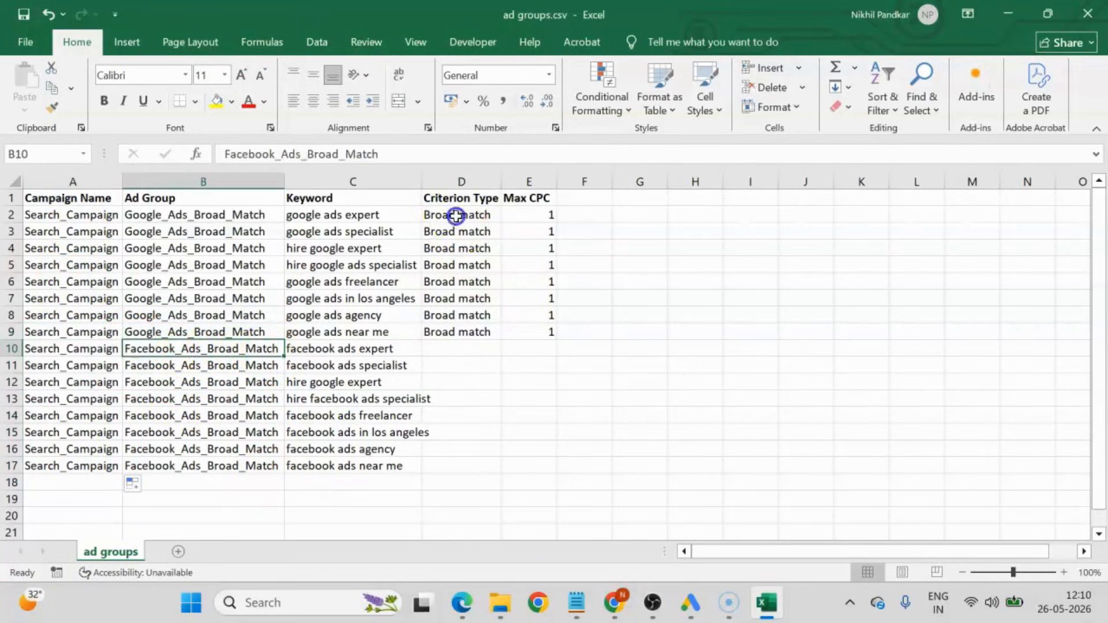
# Extend the Broad match criterion type in column D and the Max CPC of 1 in column E down to row 17.
pyautogui.moveTo(458, 215); pyautogui.dragTo(466, 327)
pyautogui.doubleClick(502, 339)
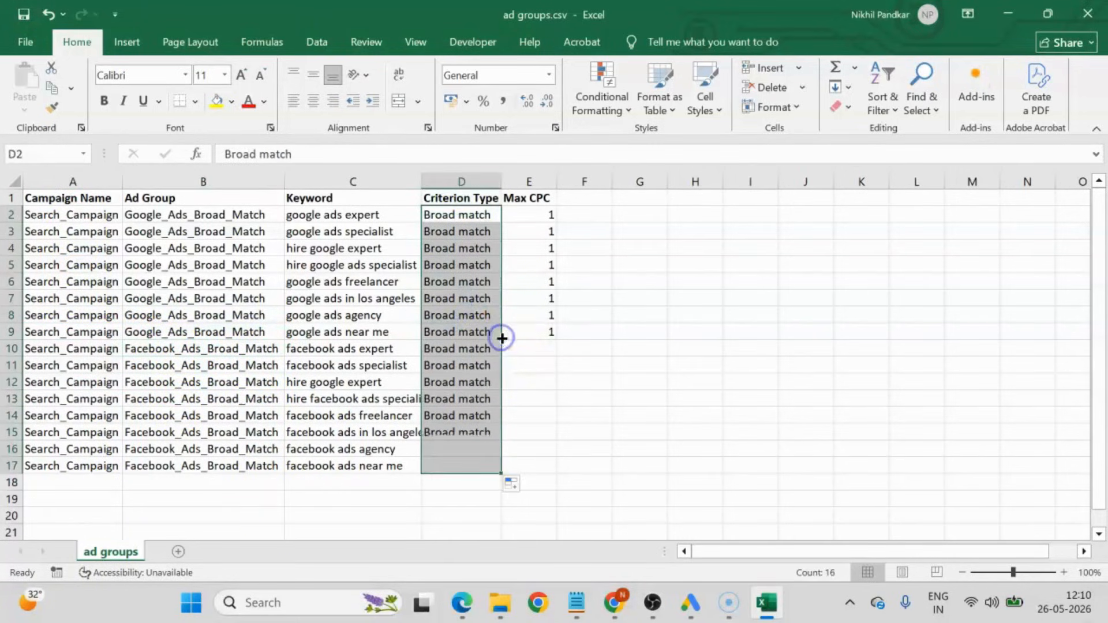
pyautogui.moveTo(547, 217); pyautogui.dragTo(551, 331)
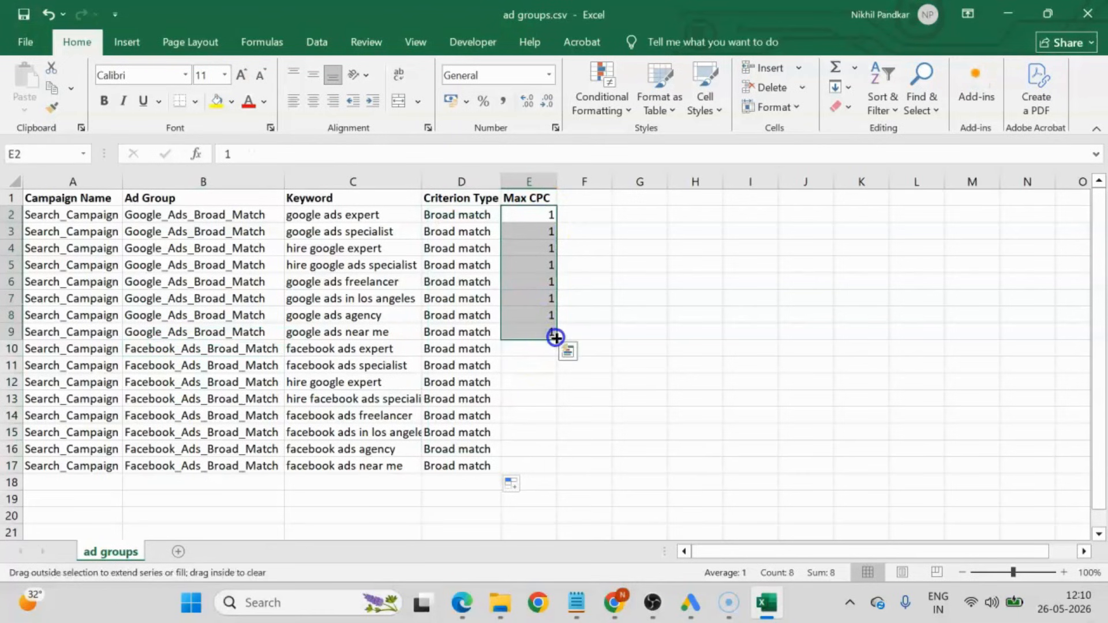
pyautogui.doubleClick(556, 339)
pyautogui.click(753, 353)
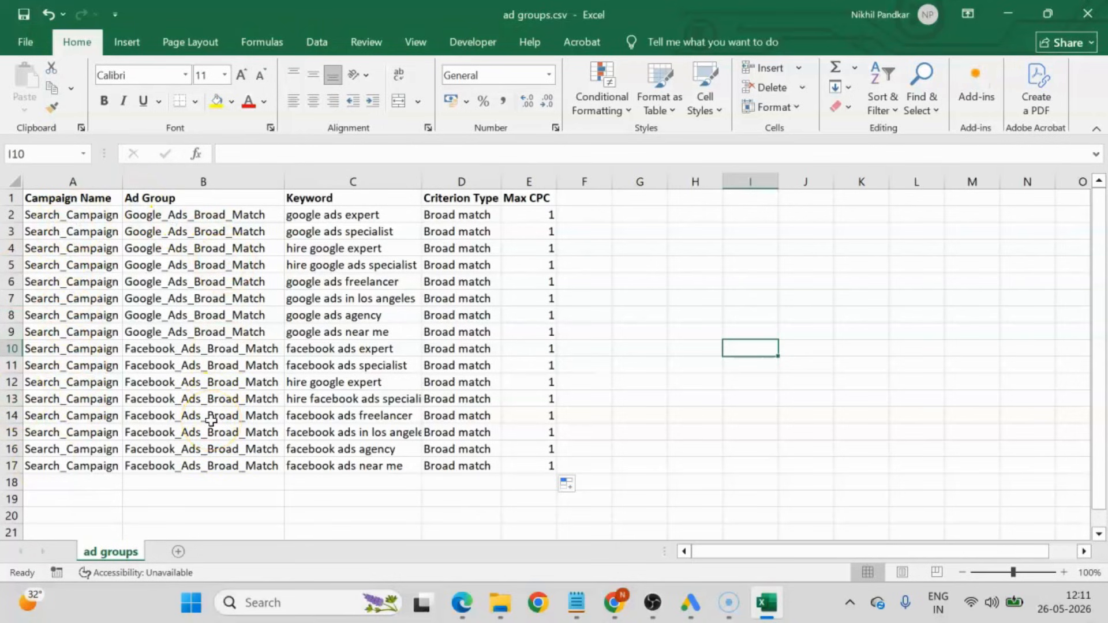
# Copy the whole ad groups table A1:E17, including the header row.
pyautogui.click(174, 248)
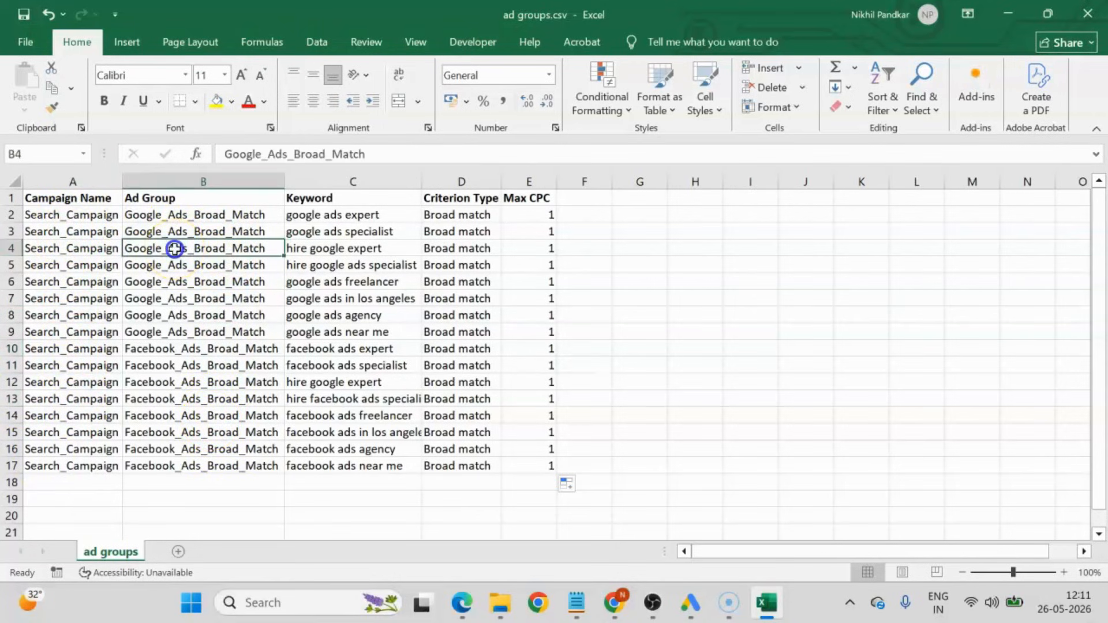
pyautogui.click(345, 245)
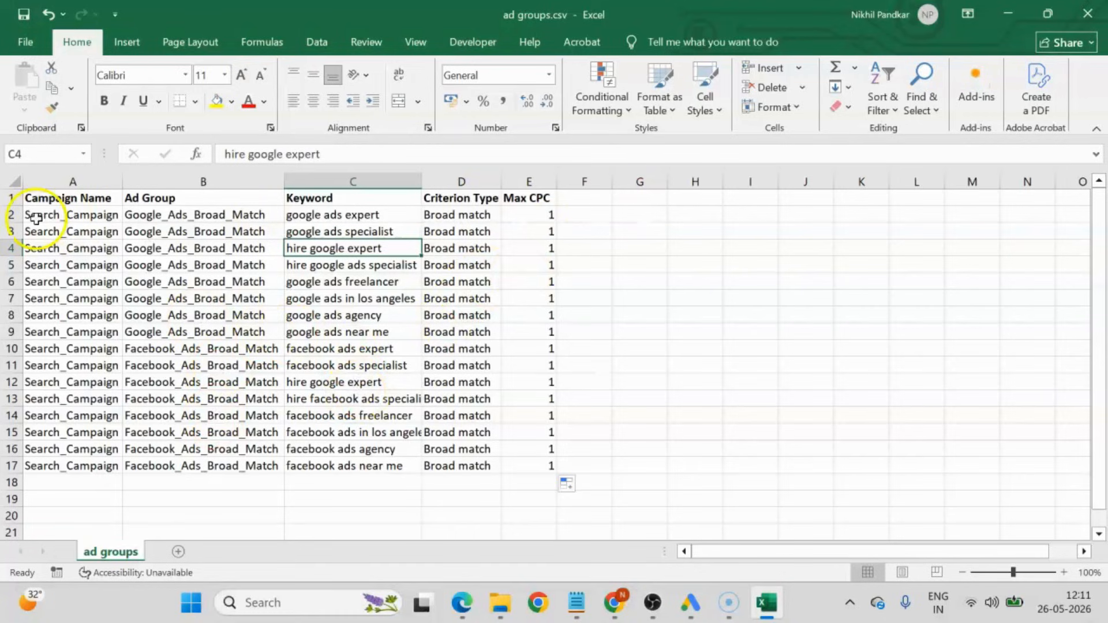
pyautogui.moveTo(38, 198); pyautogui.dragTo(539, 460)
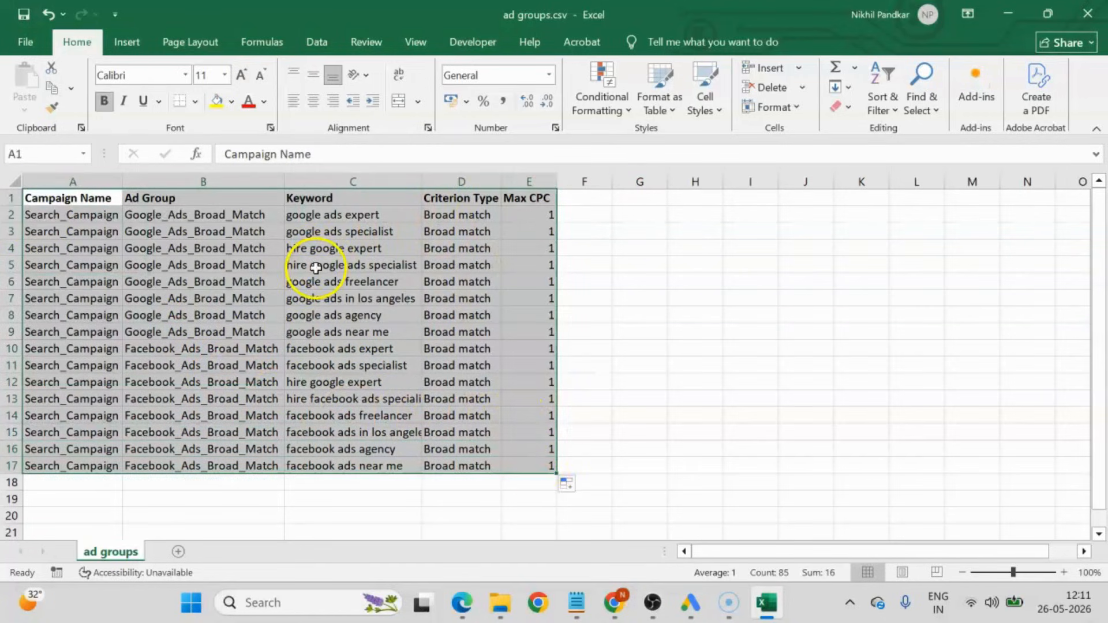
pyautogui.hotkey('ctrl', 'c')
pyautogui.rightClick(269, 260)
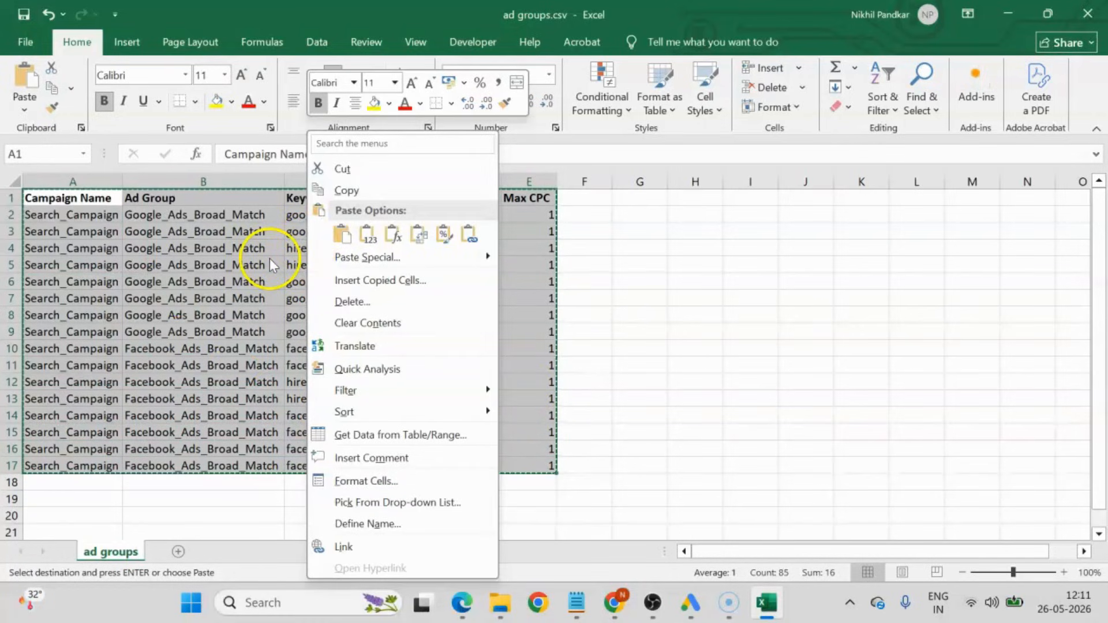
pyautogui.click(345, 190)
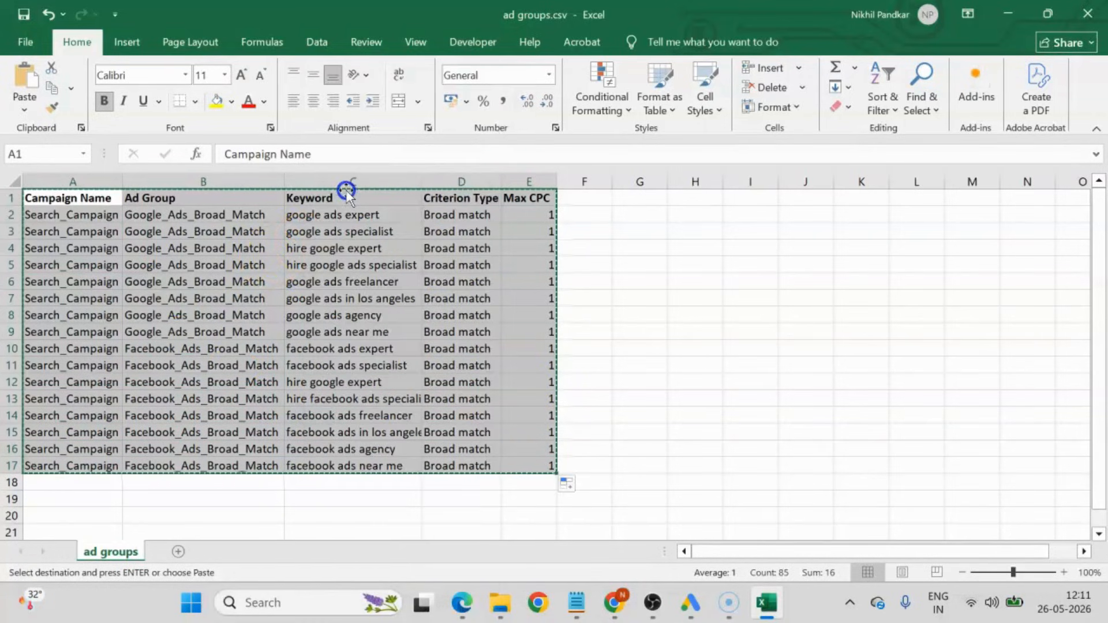
# Switch to Google Ads Editor, select the whole account in the campaign tree and show its Keywords.
pyautogui.click(693, 607)
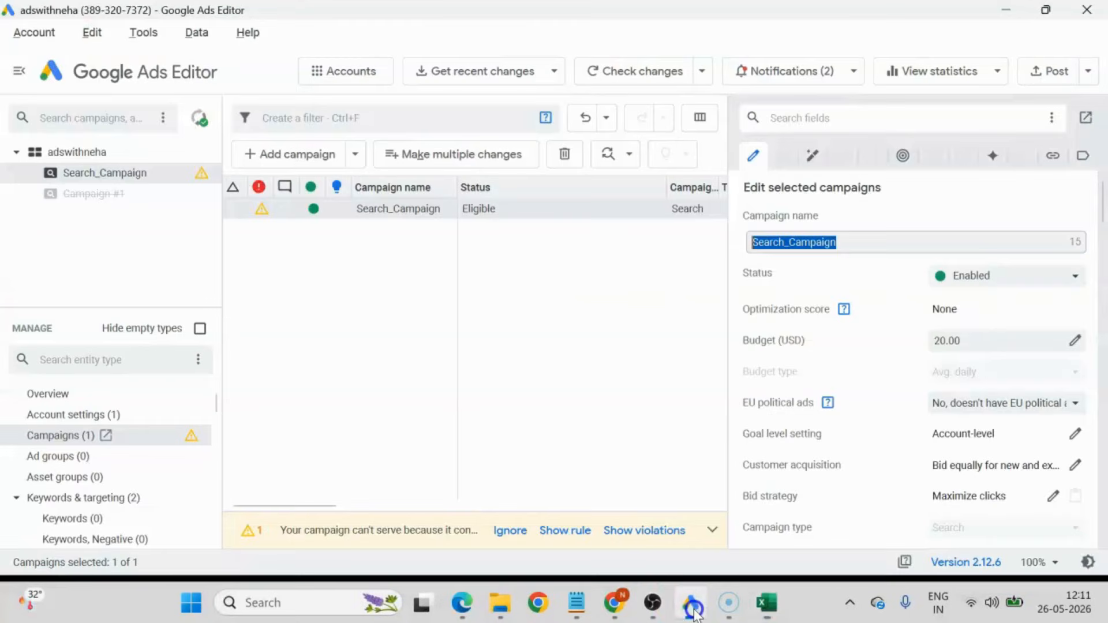
pyautogui.click(60, 153)
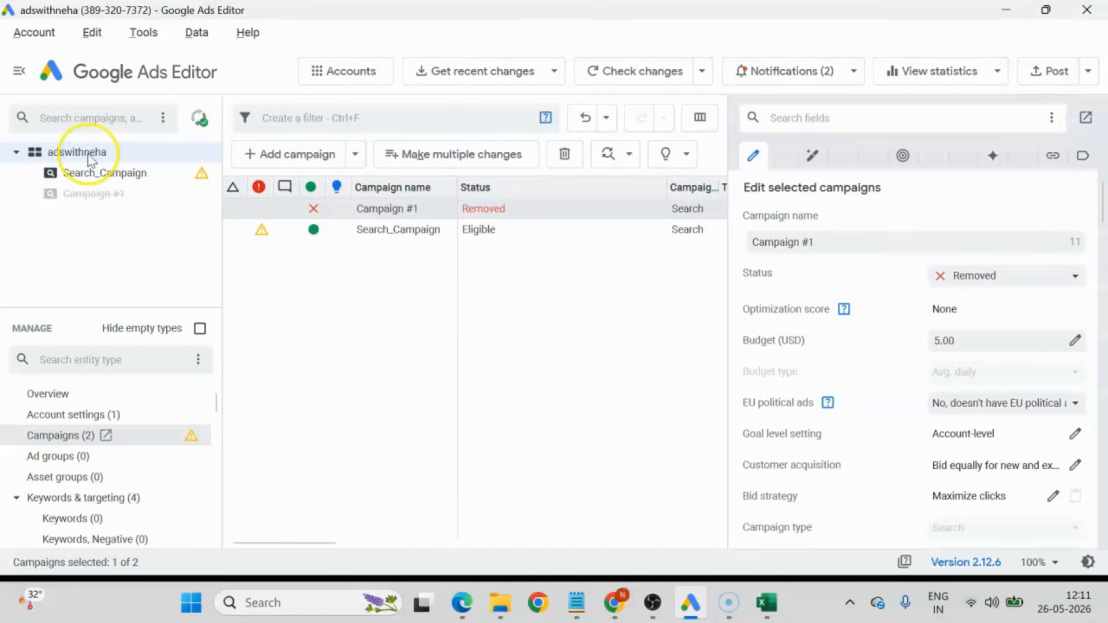
pyautogui.scroll(-2, 54, 454)
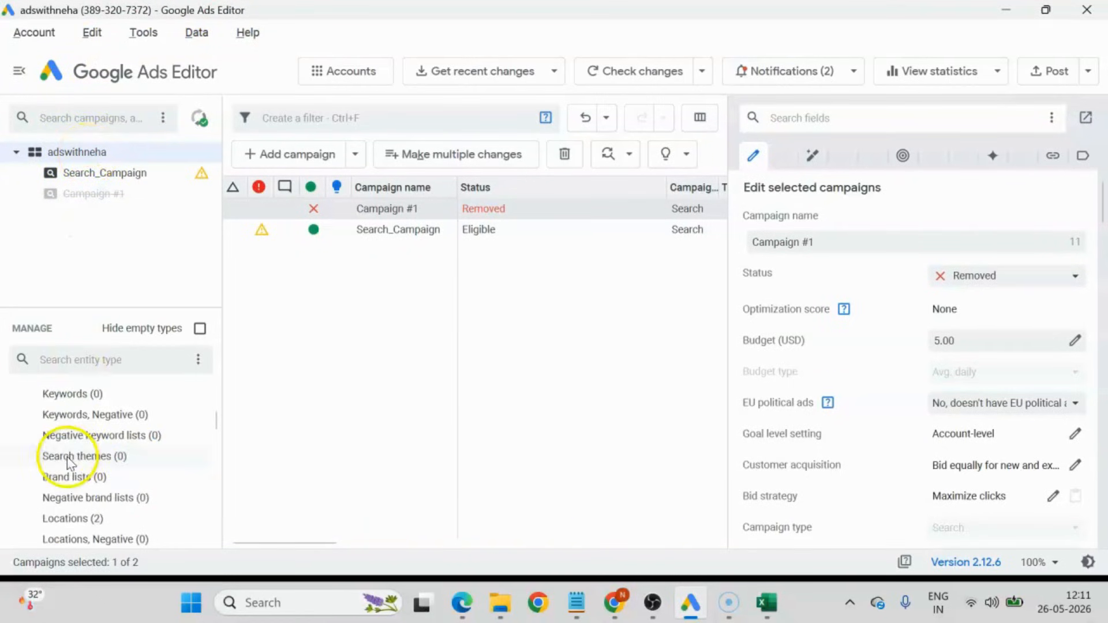
pyautogui.scroll(1, 70, 456)
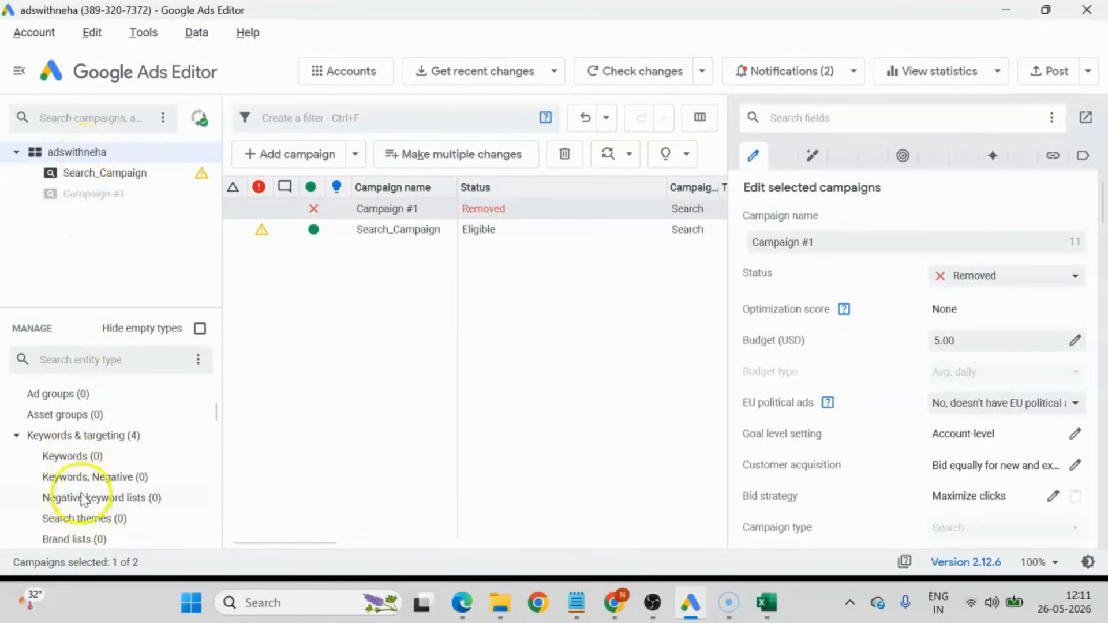
pyautogui.click(75, 459)
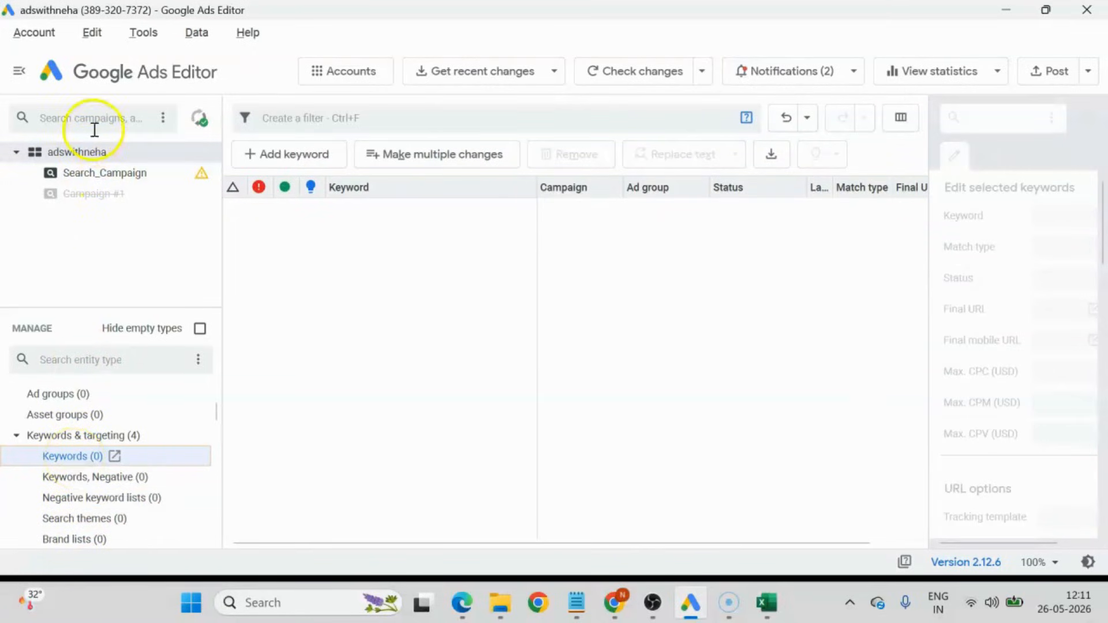
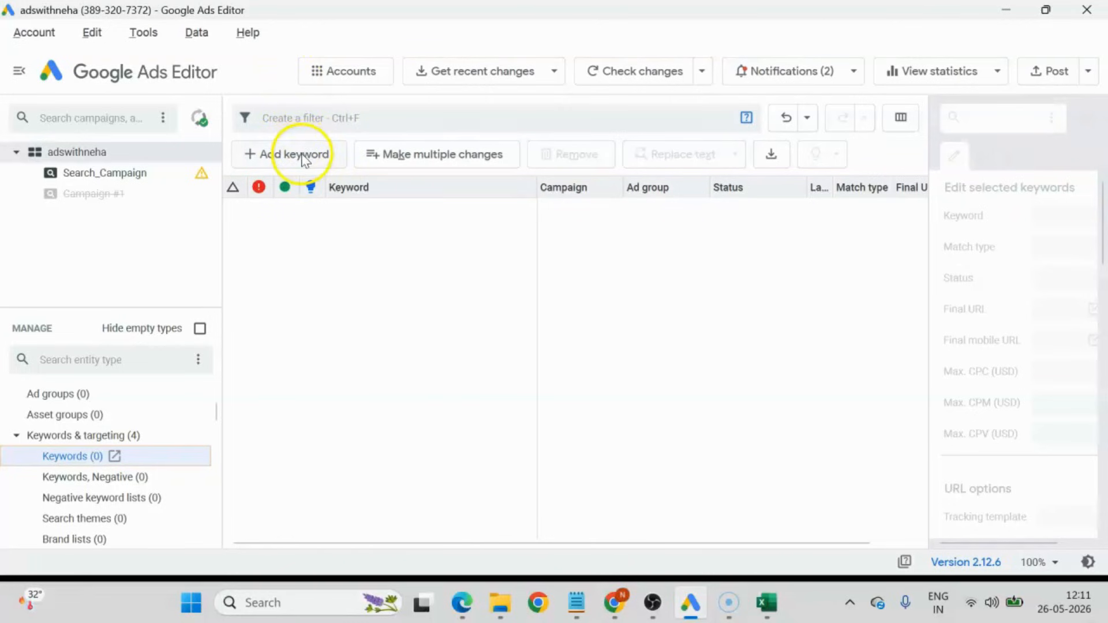
# Paste the copied ad groups table into a bulk keyword change set to Add or update, and compare its columns with the Excel sheet.
pyautogui.click(447, 156)
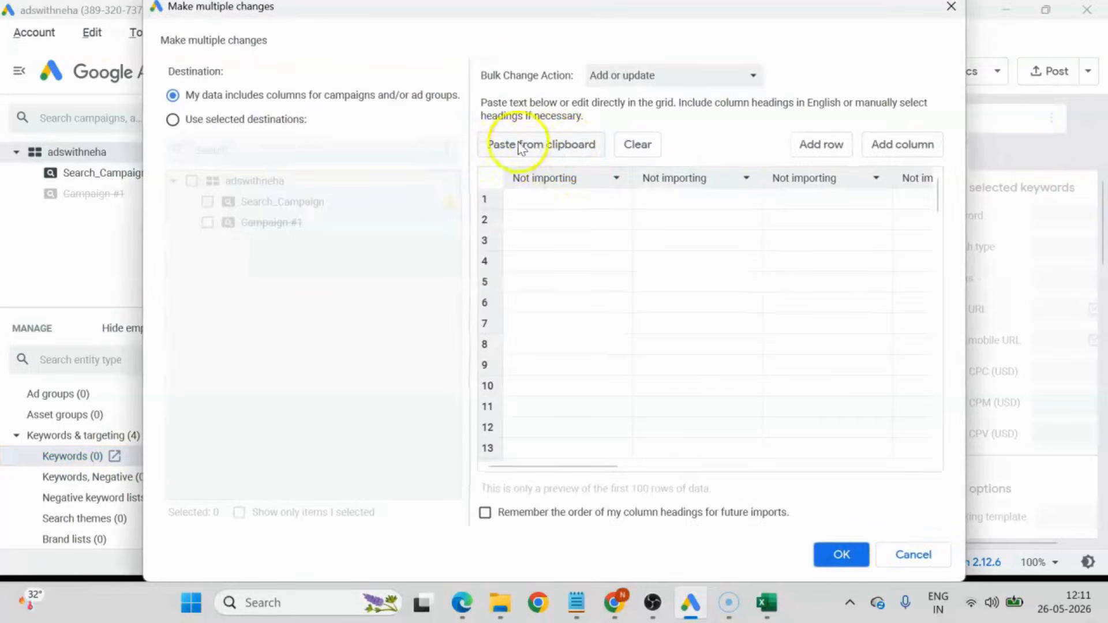
pyautogui.click(572, 146)
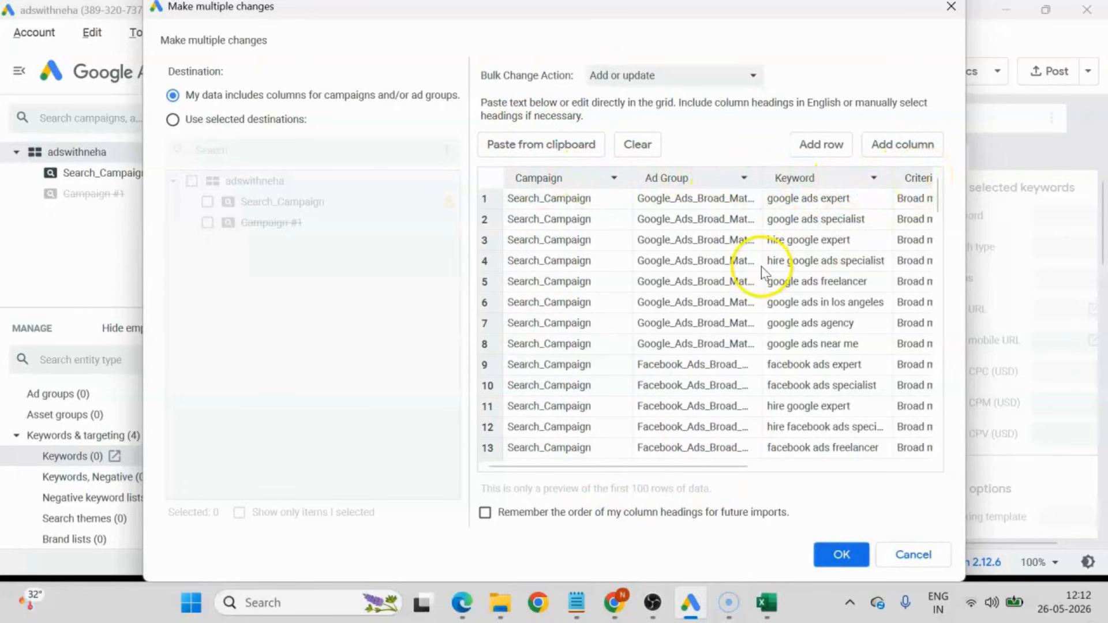
pyautogui.hotkey('alt', 'Tab')
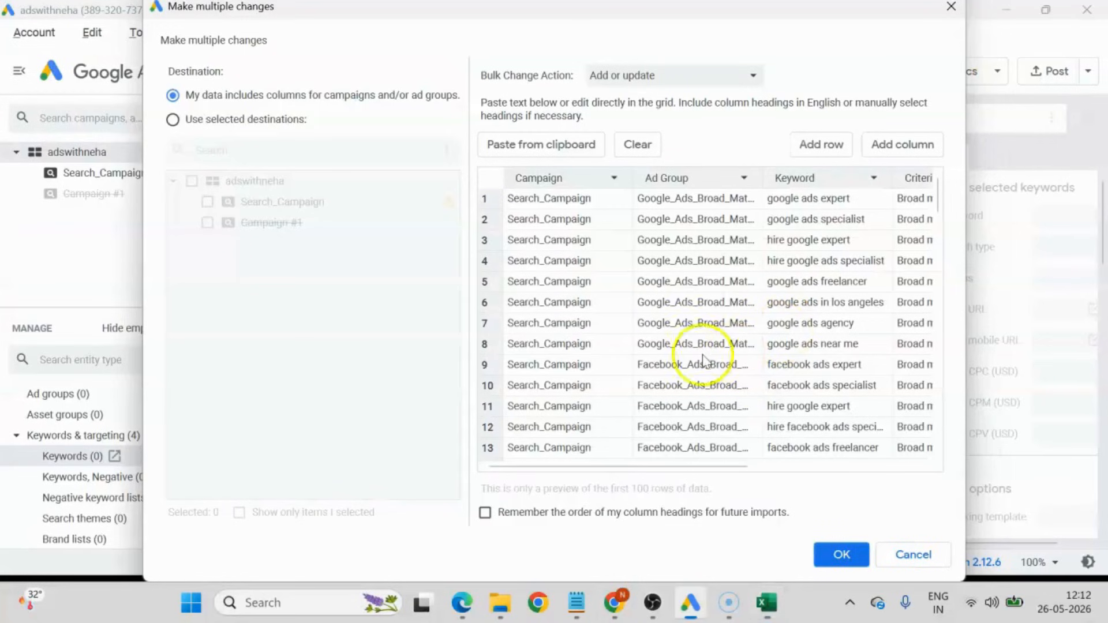
pyautogui.hotkey('alt', 'Tab')
pyautogui.hotkey('alt', 'Tab')
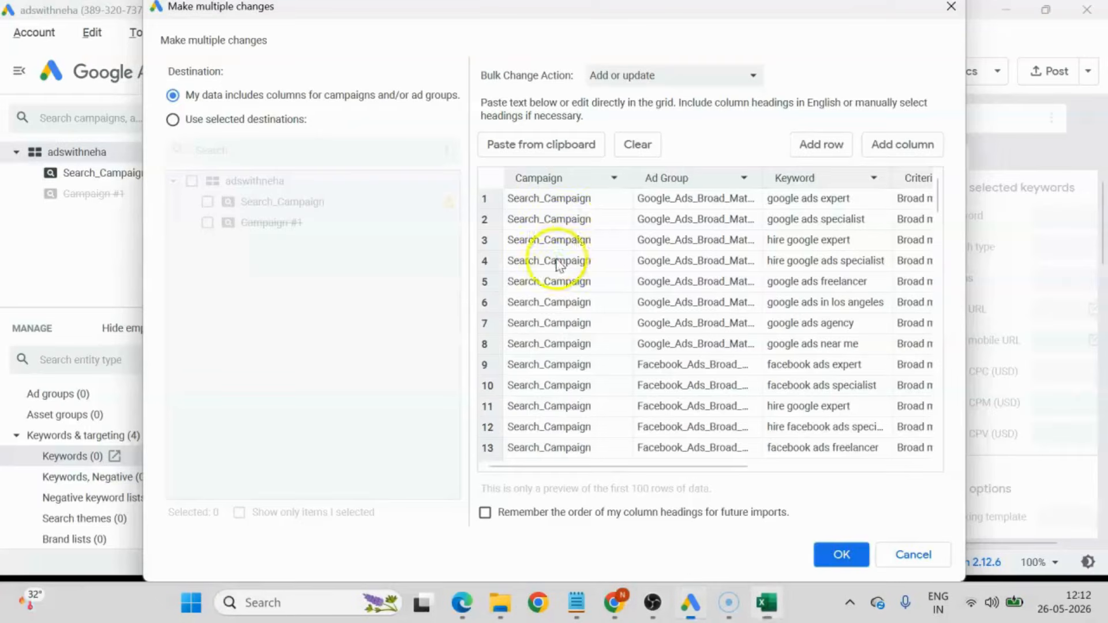
pyautogui.hotkey('alt', 'Tab')
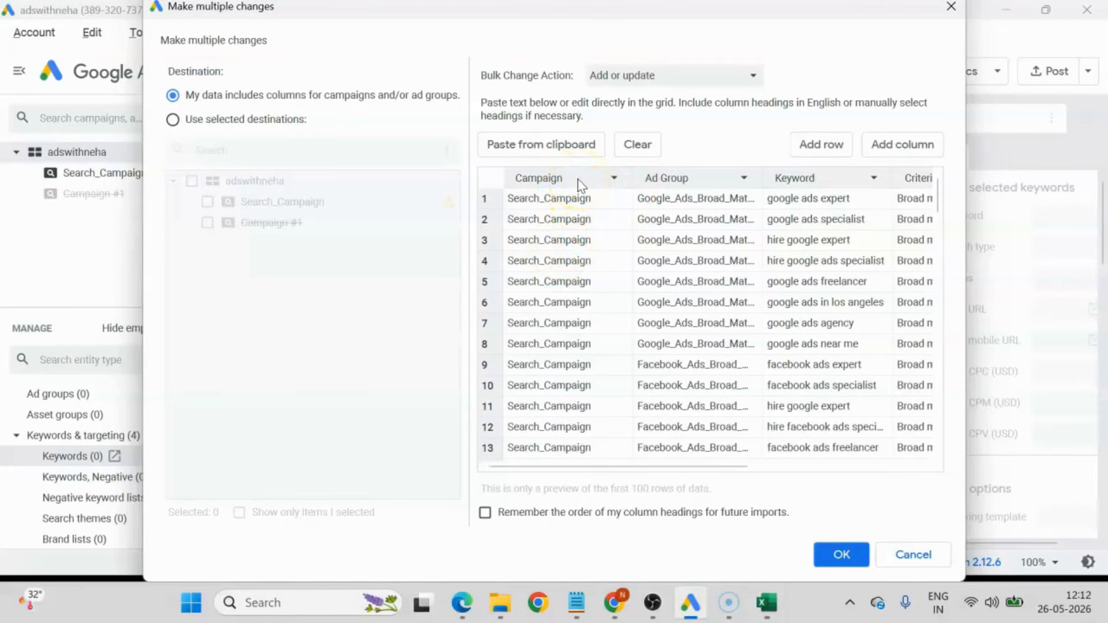
# Switch to Excel and shorten the column heading in A1 to Campaign.
pyautogui.hotkey('alt', 'Tab')
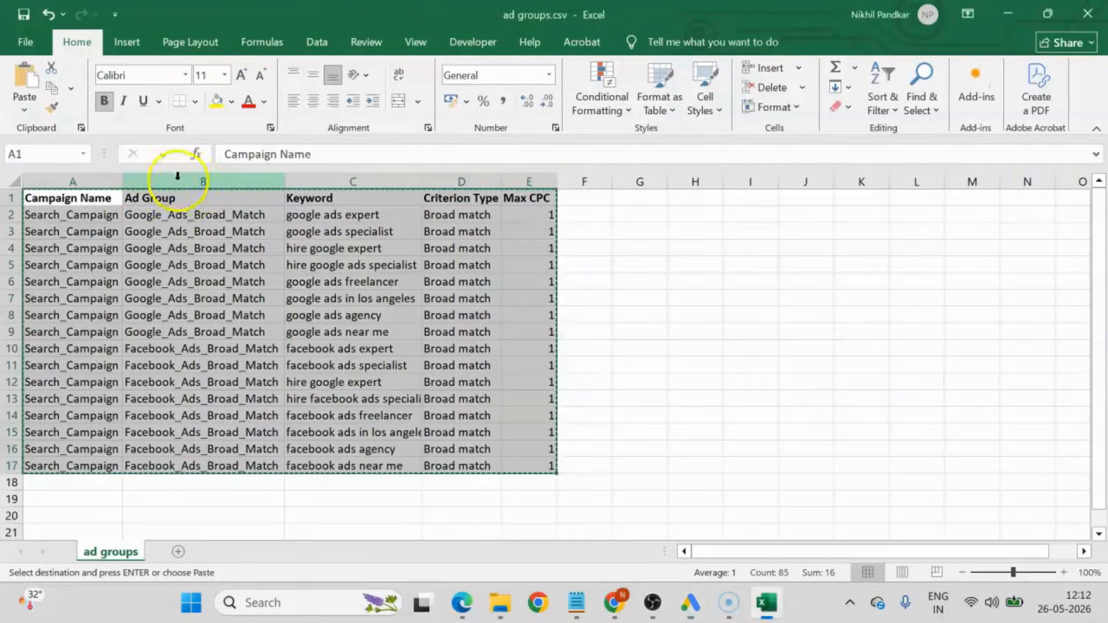
pyautogui.doubleClick(119, 197)
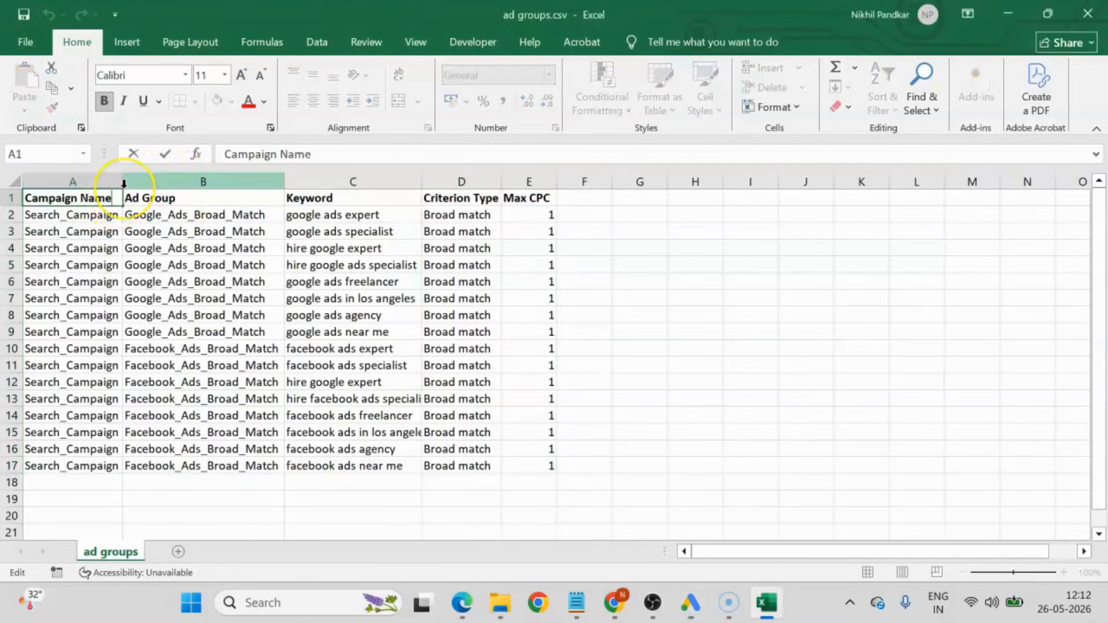
pyautogui.press('Return')
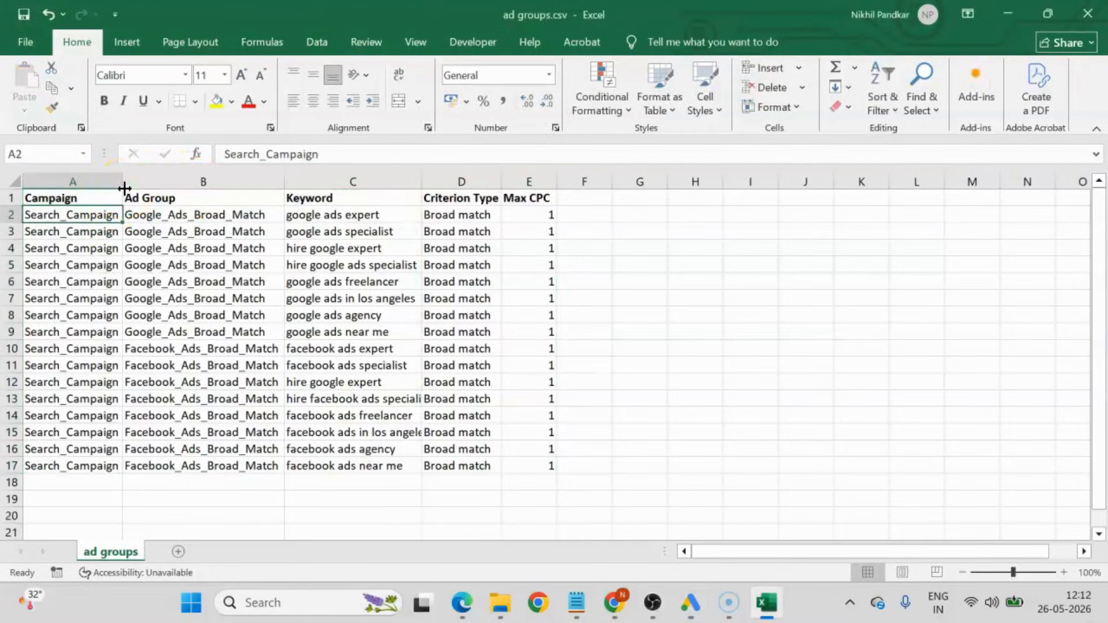
pyautogui.click(56, 197)
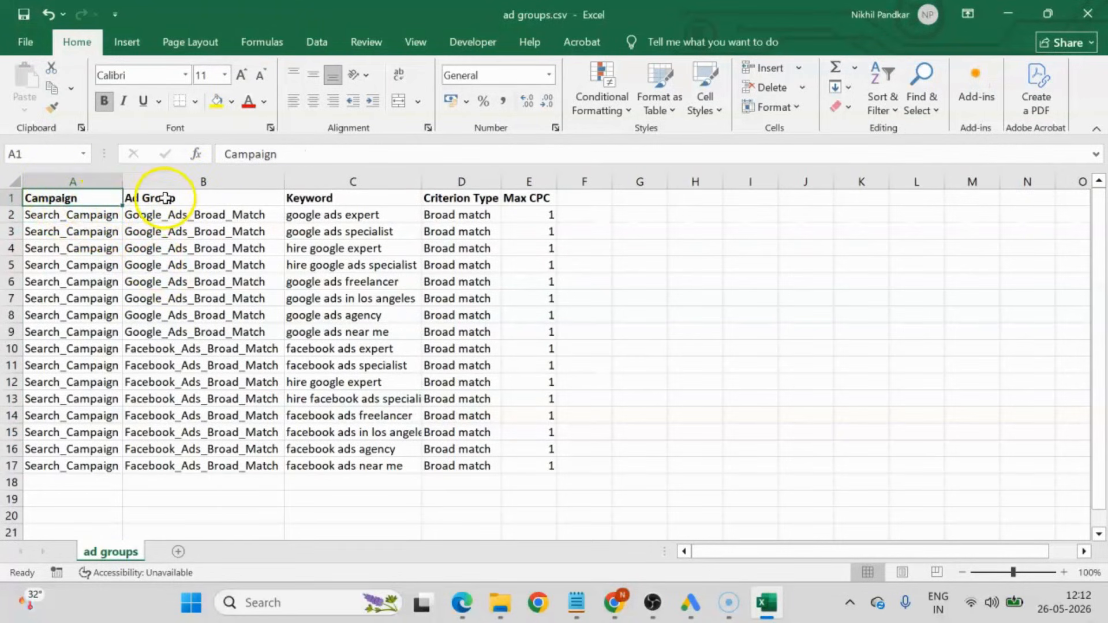
pyautogui.click(165, 198)
pyautogui.click(89, 197)
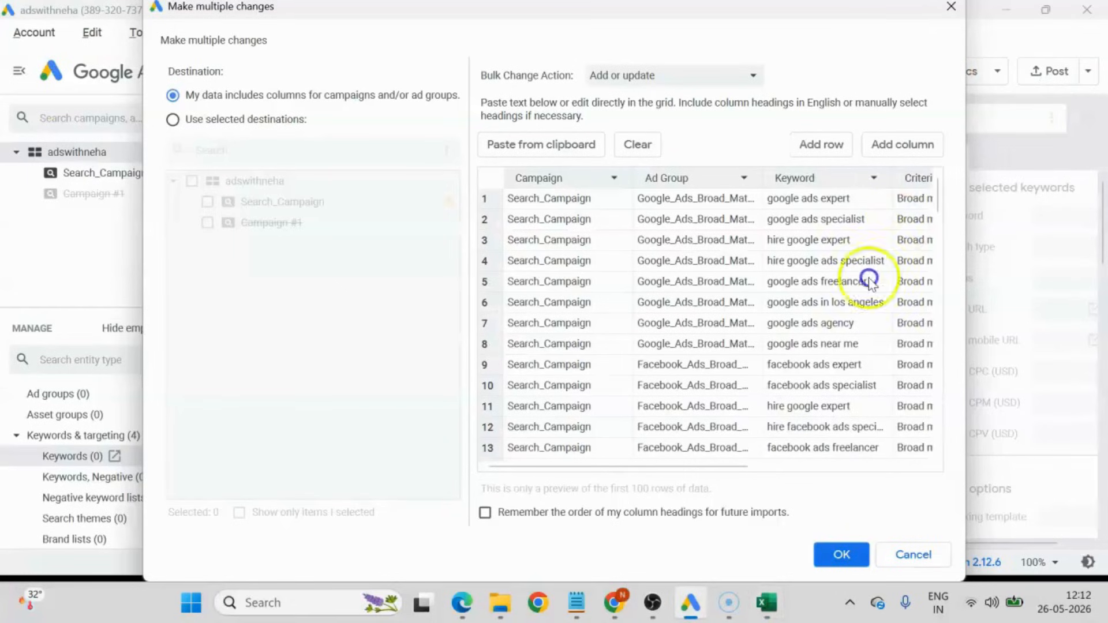
# Check the Criterion Type and Max CPC columns of the pasted data, process the import and review its ad group and keyword entries.
pyautogui.moveTo(712, 465); pyautogui.dragTo(843, 469)
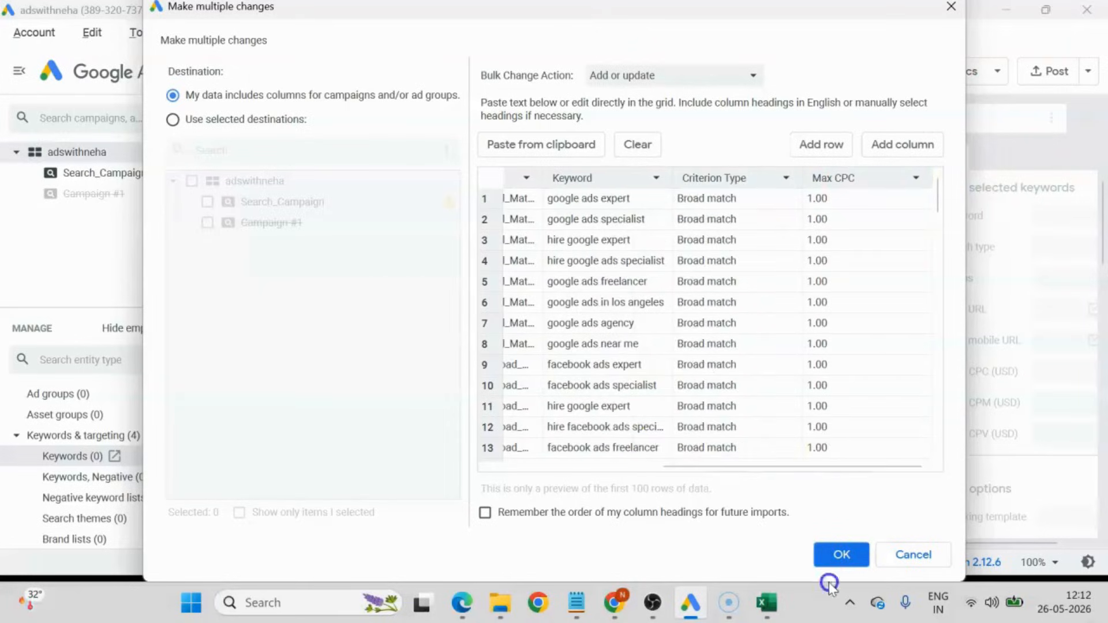
pyautogui.click(851, 554)
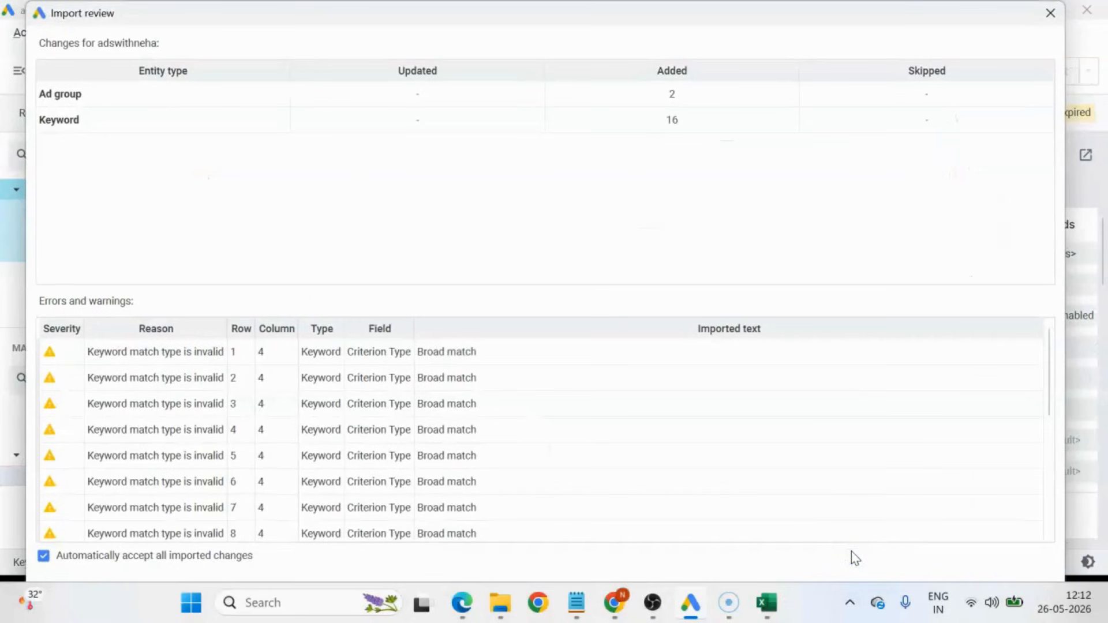
pyautogui.click(269, 113)
pyautogui.click(70, 98)
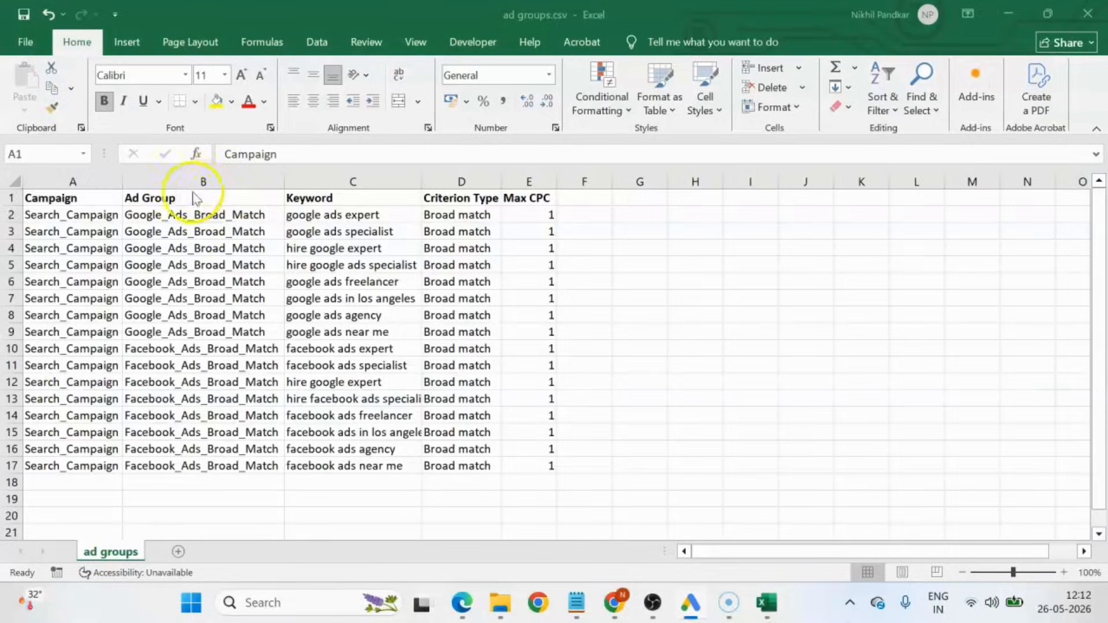
# Switch to Excel and check the Google and Facebook ad groups in column B and the keywords C2:C17 against the import.
pyautogui.click(211, 246)
pyautogui.click(187, 383)
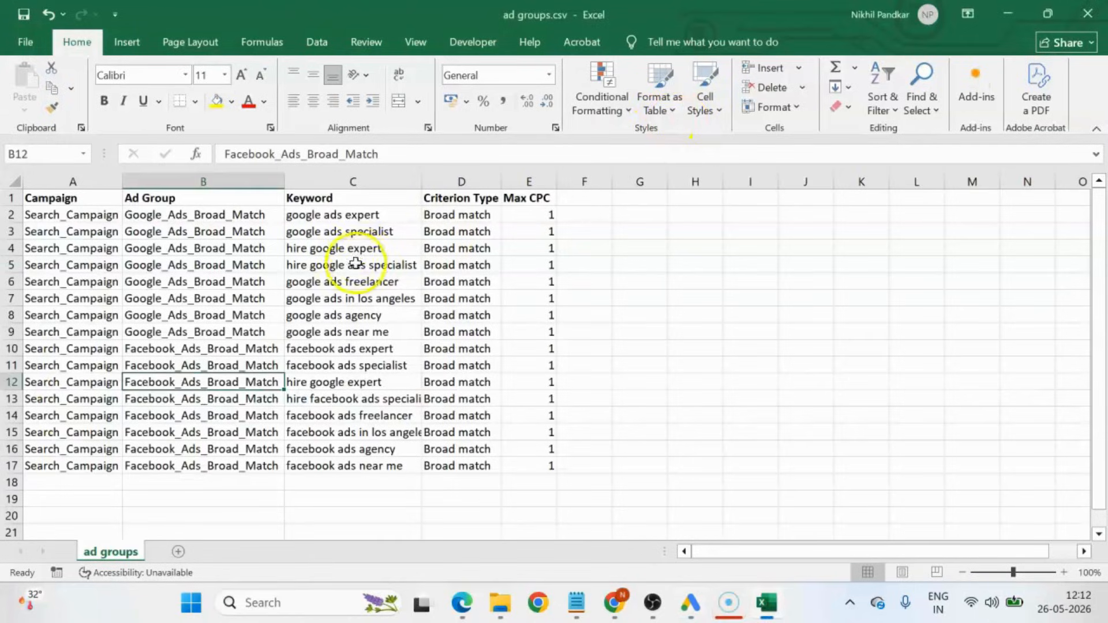
pyautogui.moveTo(327, 216); pyautogui.dragTo(354, 472)
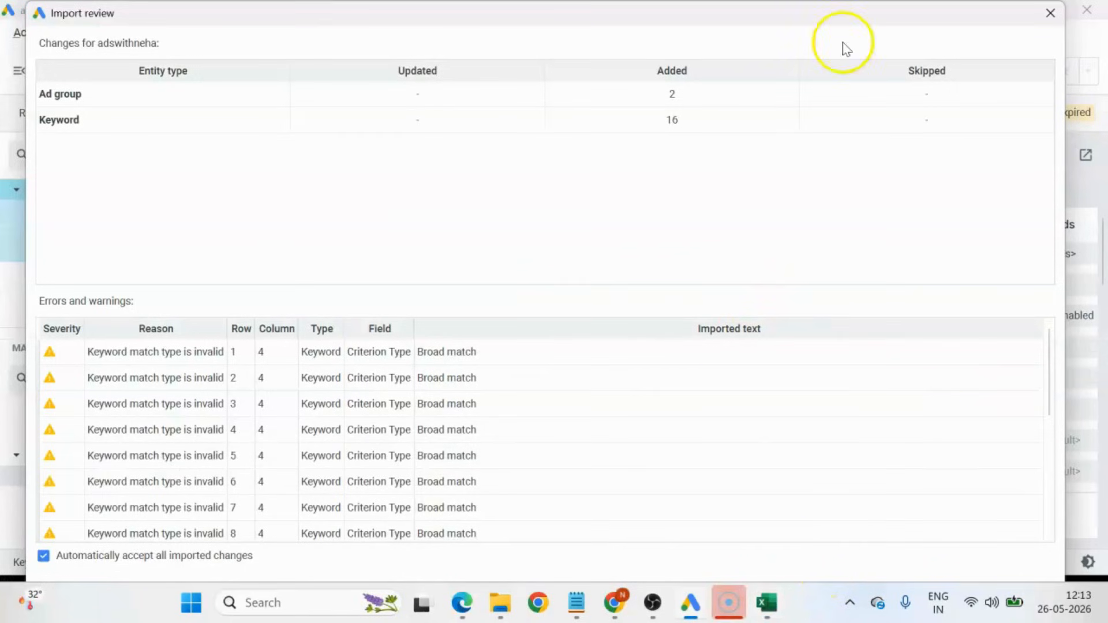
# Return to the import review in Google Ads Editor and finish the import with all changes accepted automatically.
pyautogui.moveTo(827, 10); pyautogui.dragTo(783, 0)
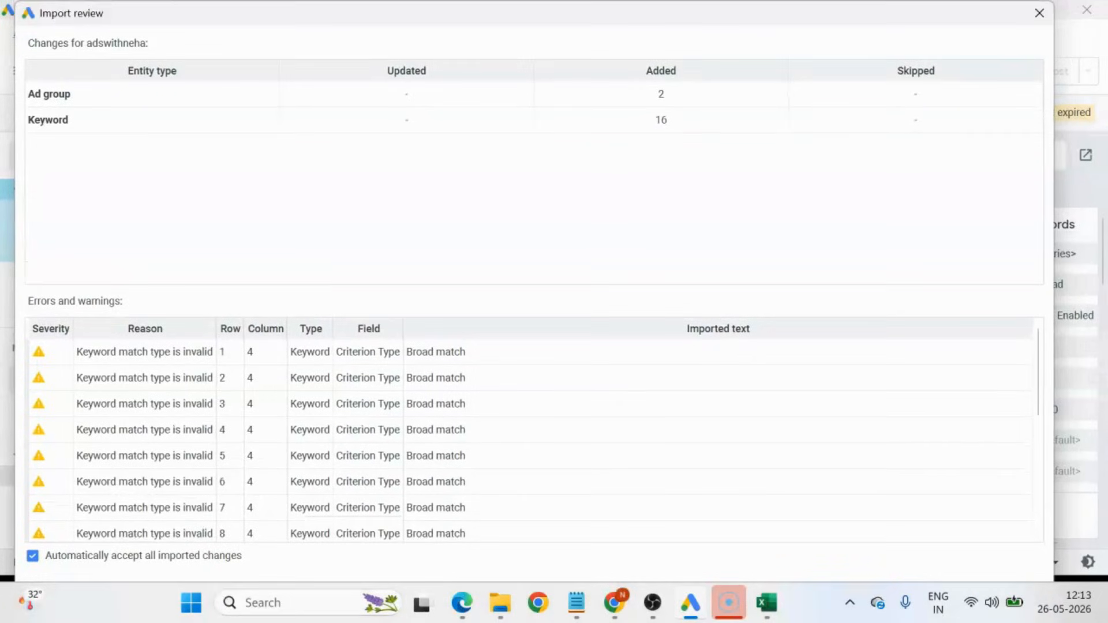
pyautogui.moveTo(698, 5)
pyautogui.mouseDown()
pyautogui.moveTo(698, 102)
pyautogui.moveTo(709, 20)
pyautogui.mouseUp()
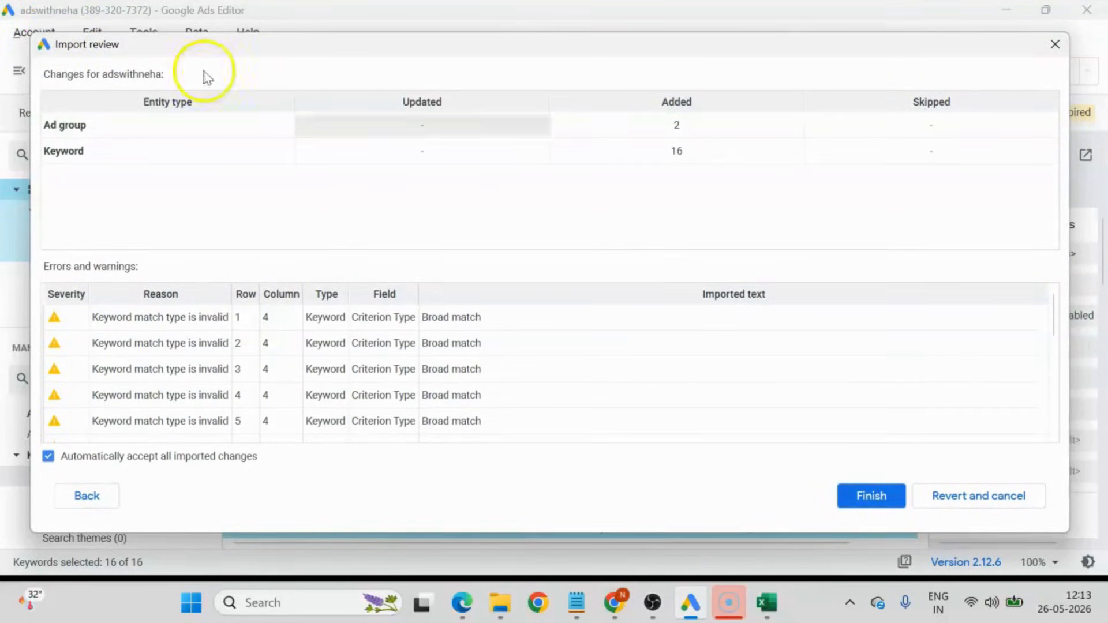
pyautogui.click(869, 500)
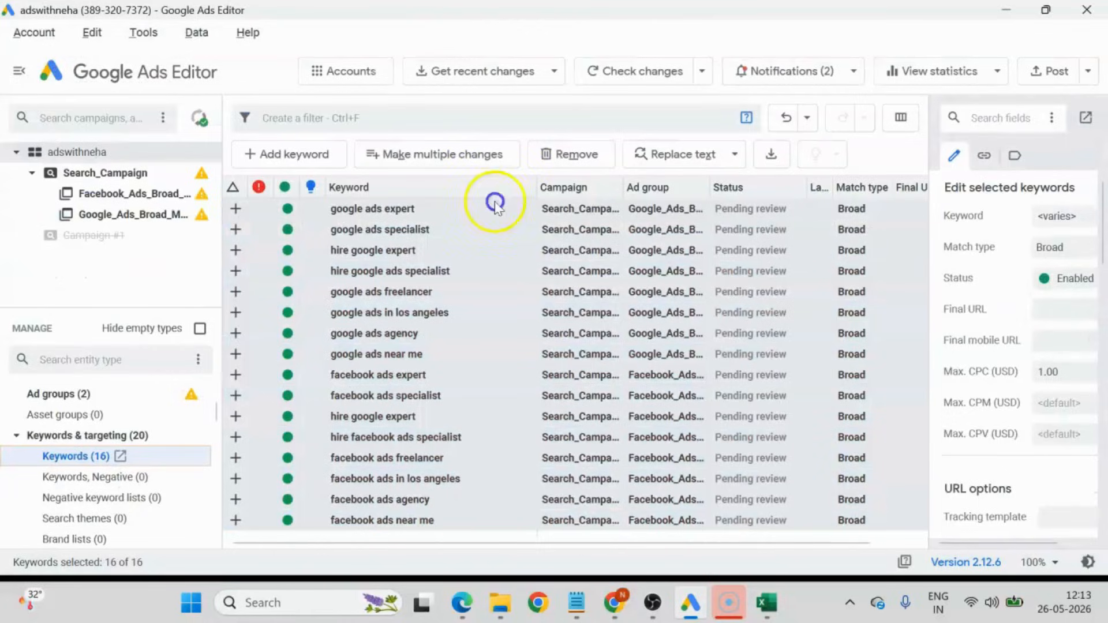
# View the keywords of Search_Campaign and its Facebook and Google ad groups, and widen the keyword editing pane.
pyautogui.click(75, 174)
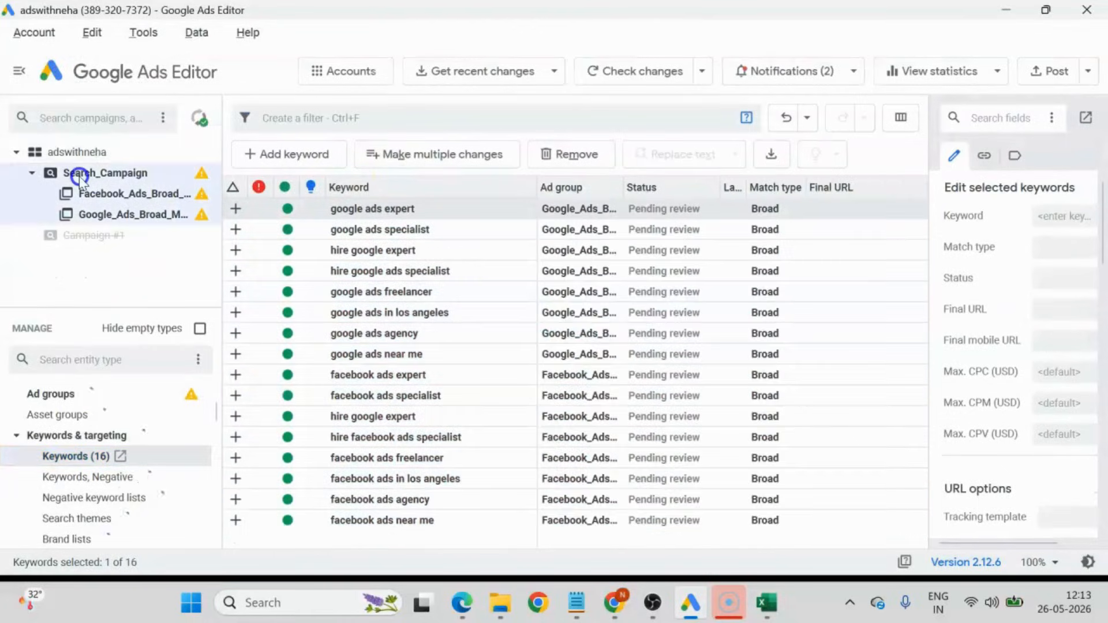
pyautogui.click(111, 193)
pyautogui.click(109, 214)
pyautogui.click(107, 194)
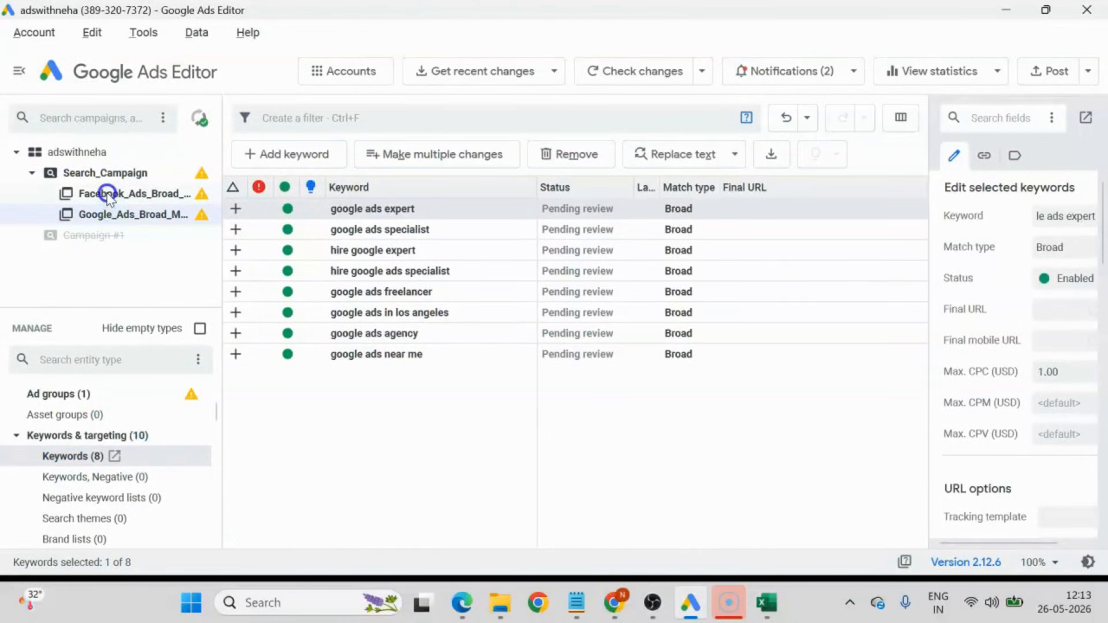
pyautogui.click(448, 207)
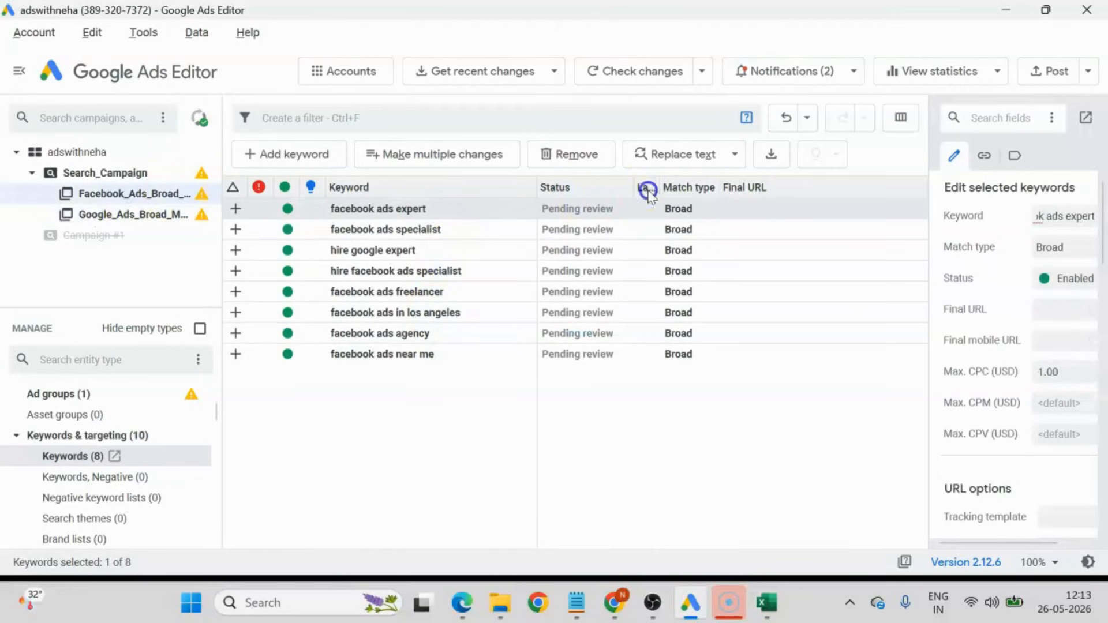
pyautogui.moveTo(934, 222); pyautogui.dragTo(782, 233)
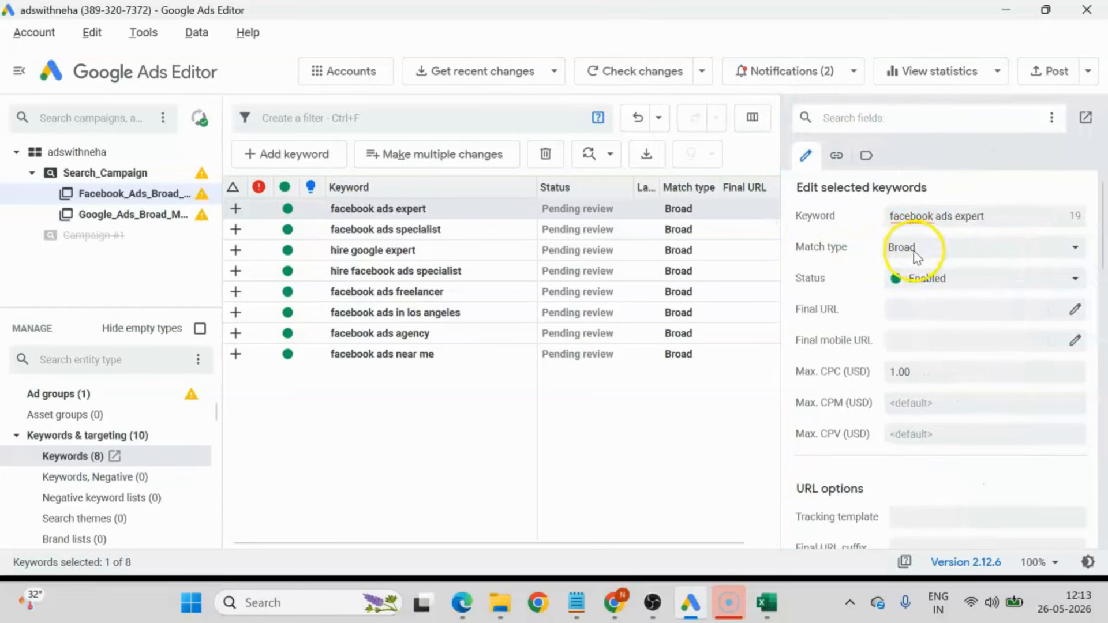
# Select the whole account, post the new ad groups and keywords for all campaigns to Google Ads and dismiss the posting summary.
pyautogui.click(66, 151)
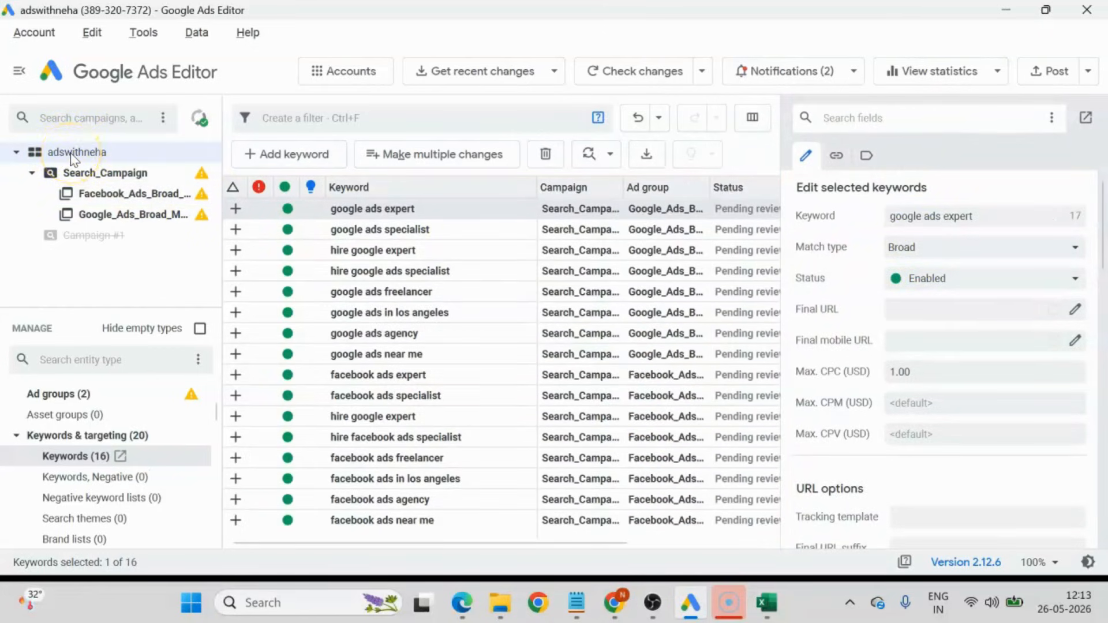
pyautogui.click(1050, 80)
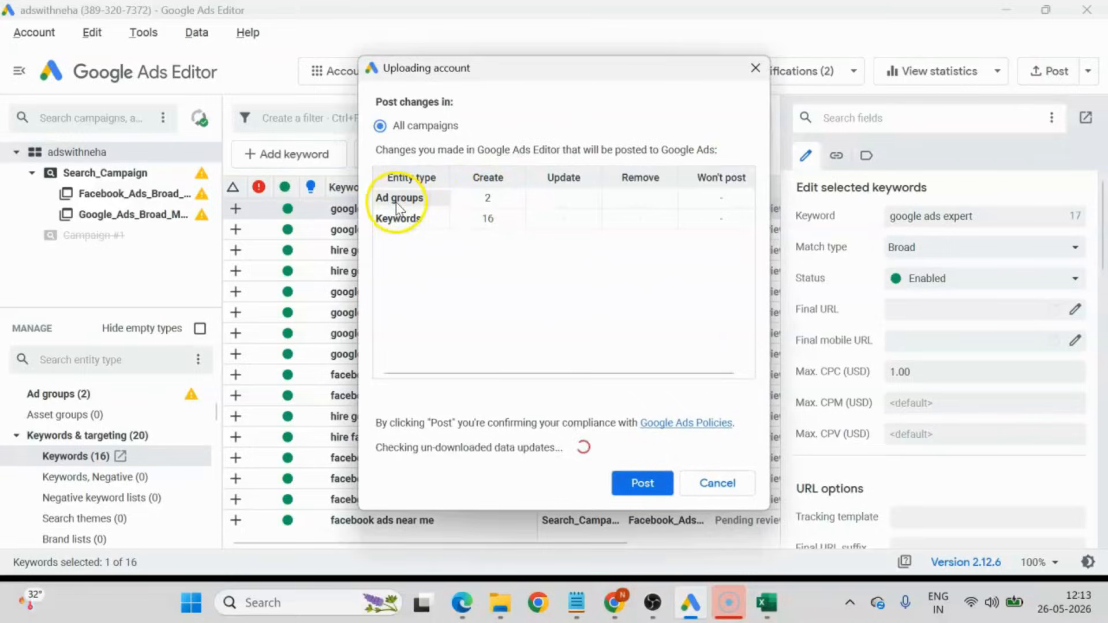
pyautogui.click(646, 483)
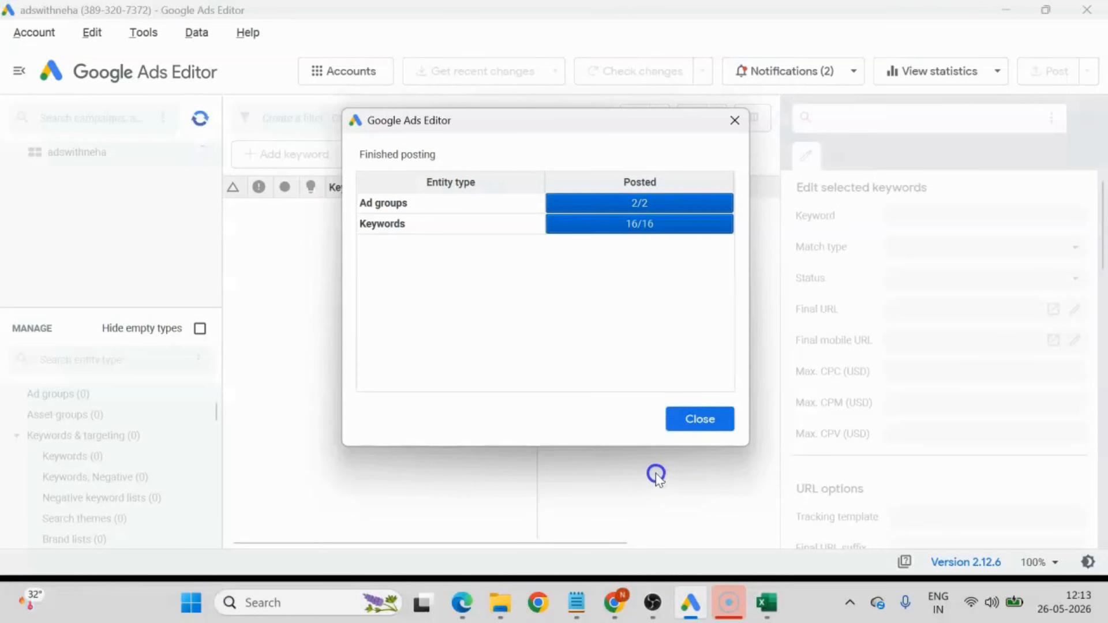
pyautogui.click(705, 418)
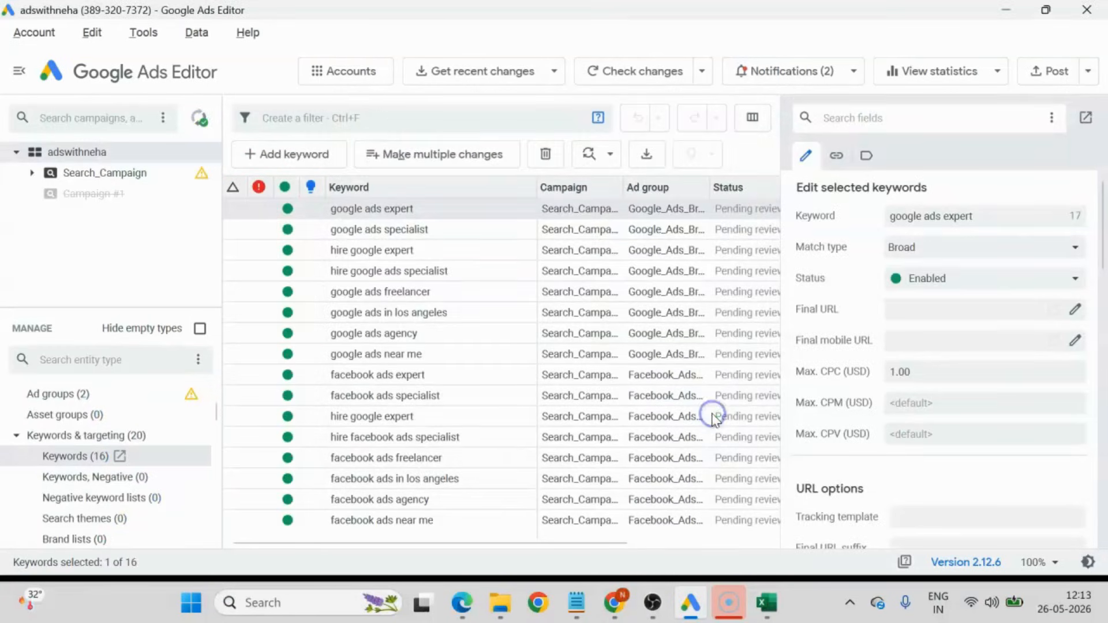
# Switch to Google Ads in Chrome, reload the campaigns page and open Search_Campaign to view its ad groups.
pyautogui.click(613, 604)
pyautogui.click(139, 19)
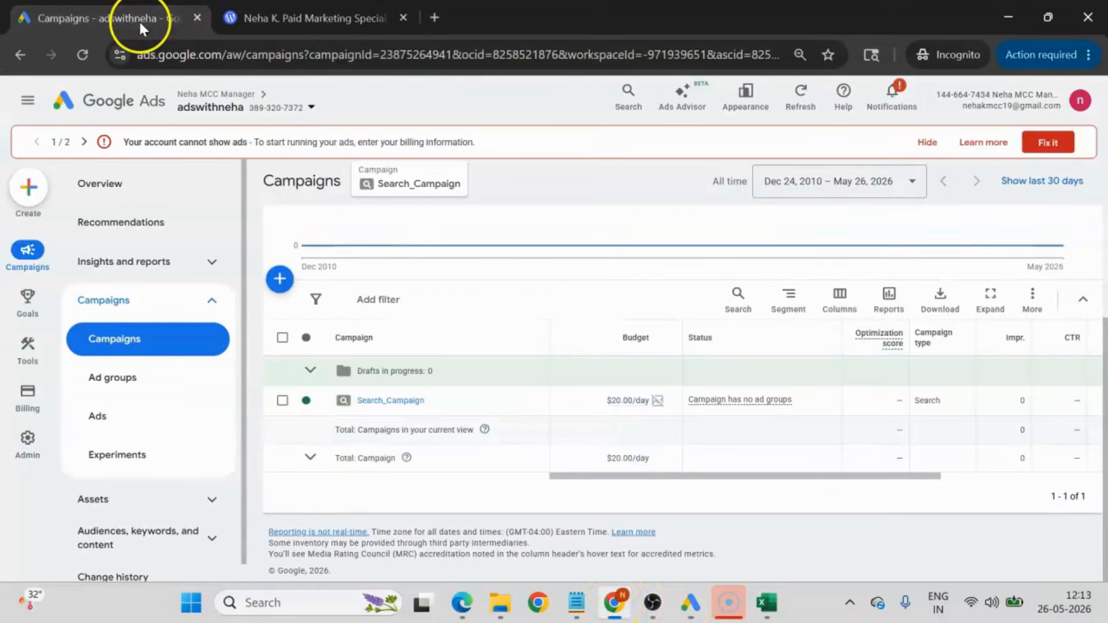
pyautogui.click(82, 55)
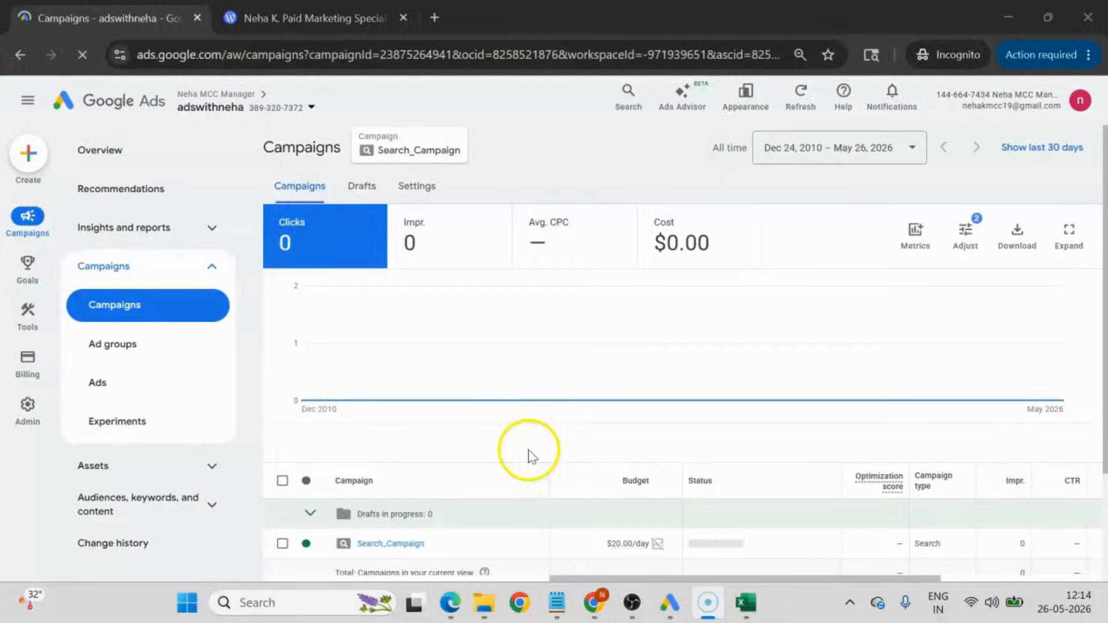
pyautogui.scroll(-3, 424, 512)
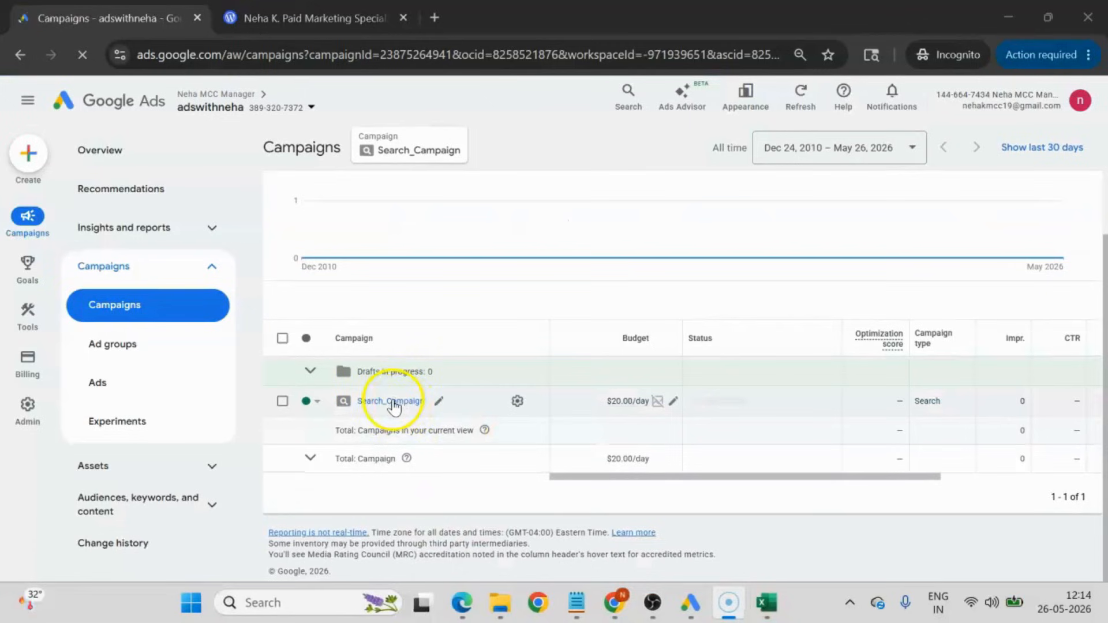
pyautogui.click(394, 404)
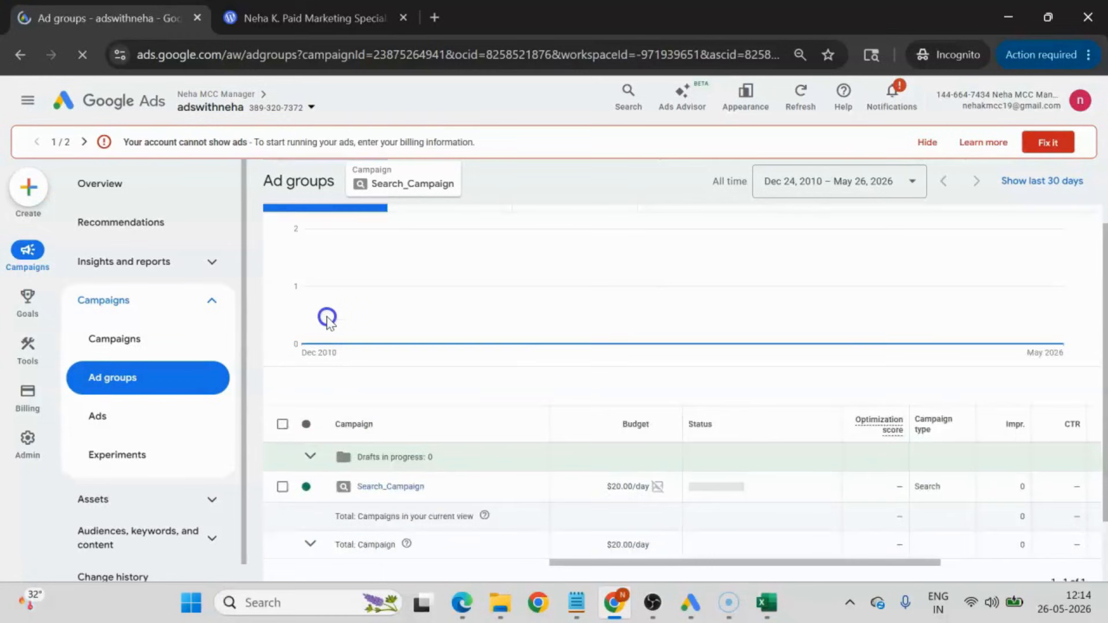
pyautogui.scroll(-2, 326, 317)
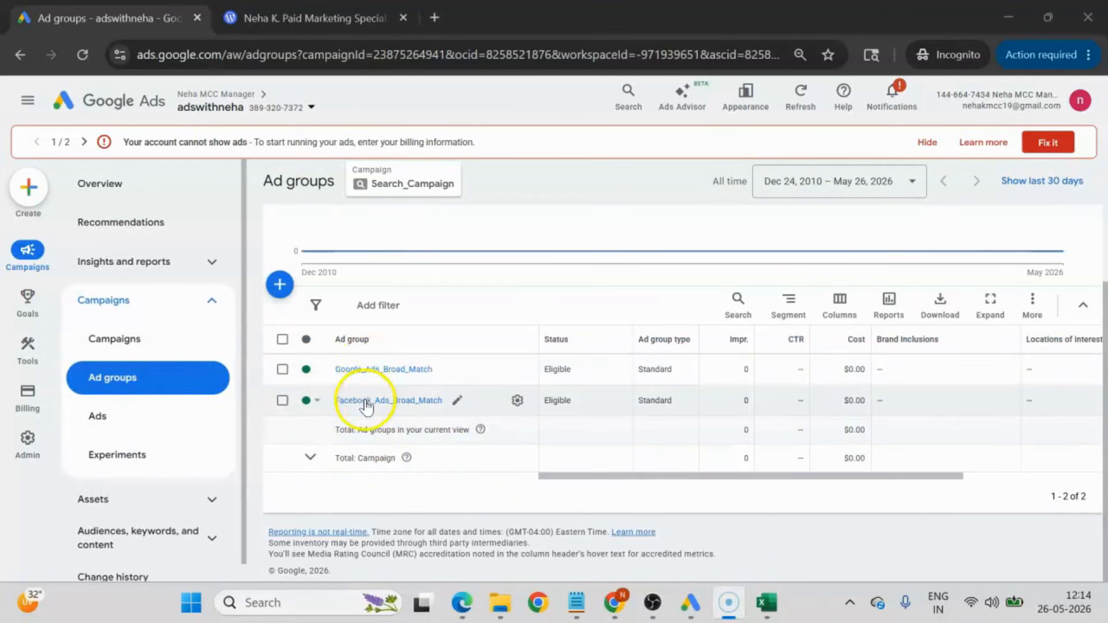
# Open the Google_Ads_Broad_Match ad group and look through its keywords.
pyautogui.click(374, 370)
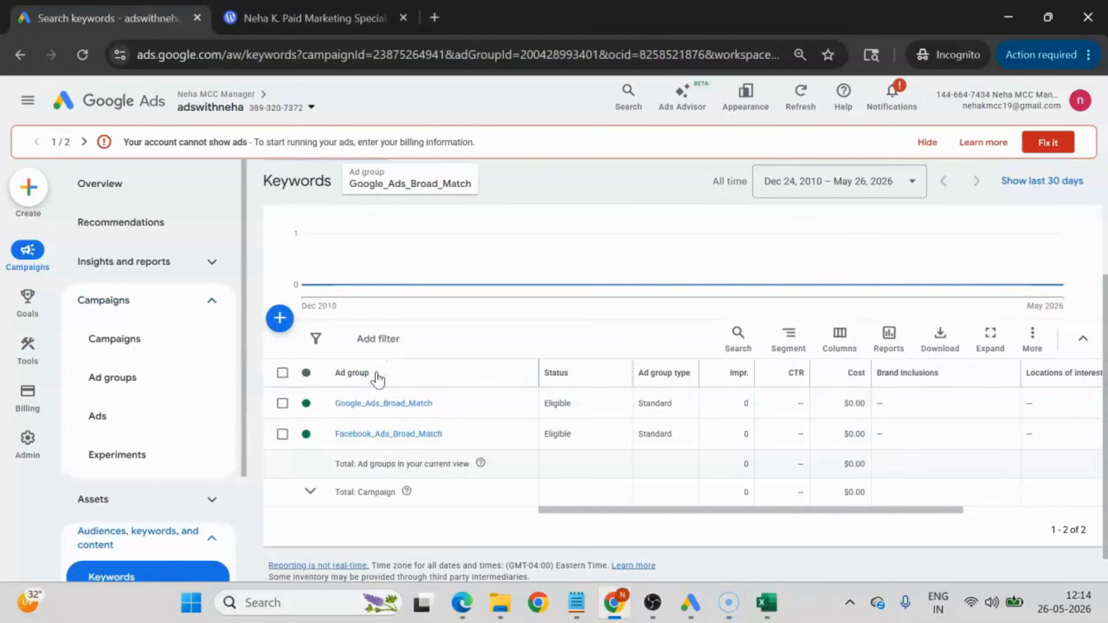
pyautogui.scroll(-5, 462, 456)
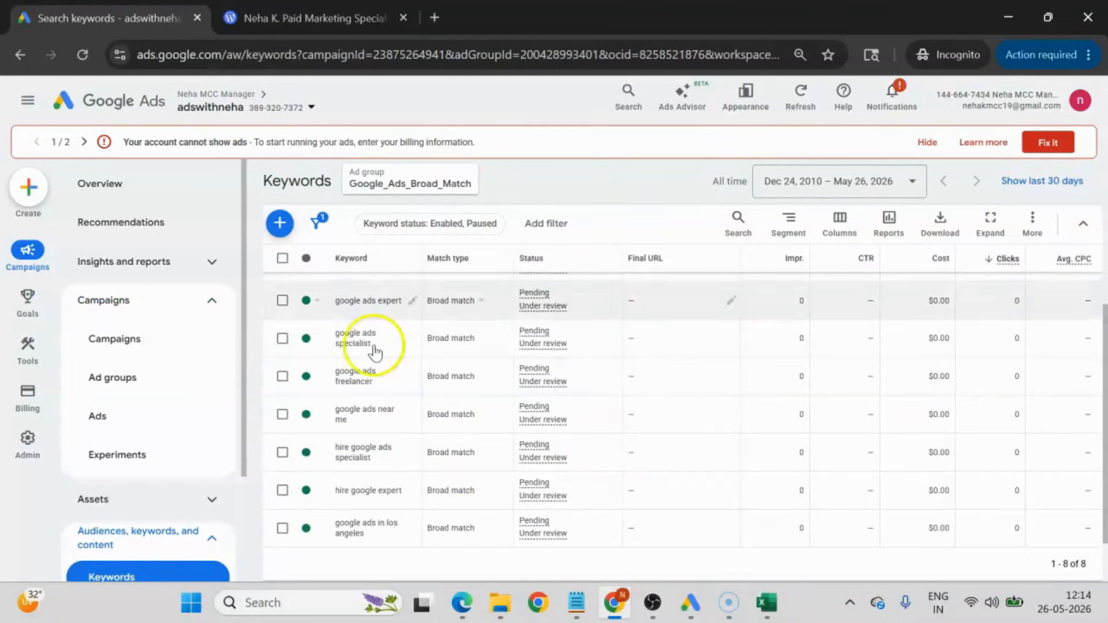
pyautogui.scroll(-4, 369, 442)
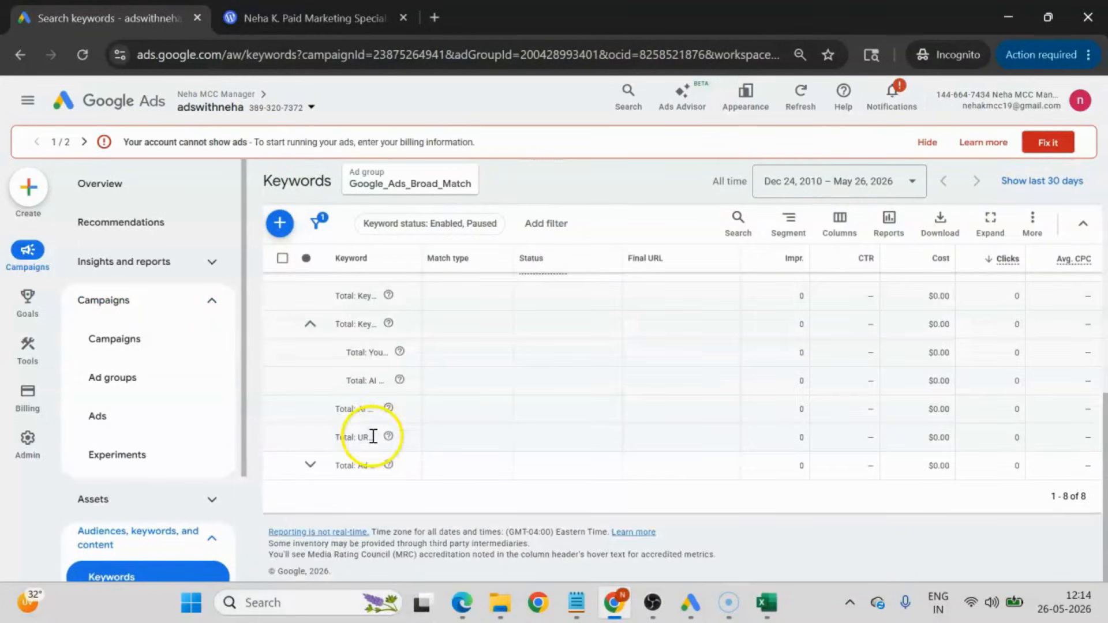
pyautogui.scroll(10, 396, 427)
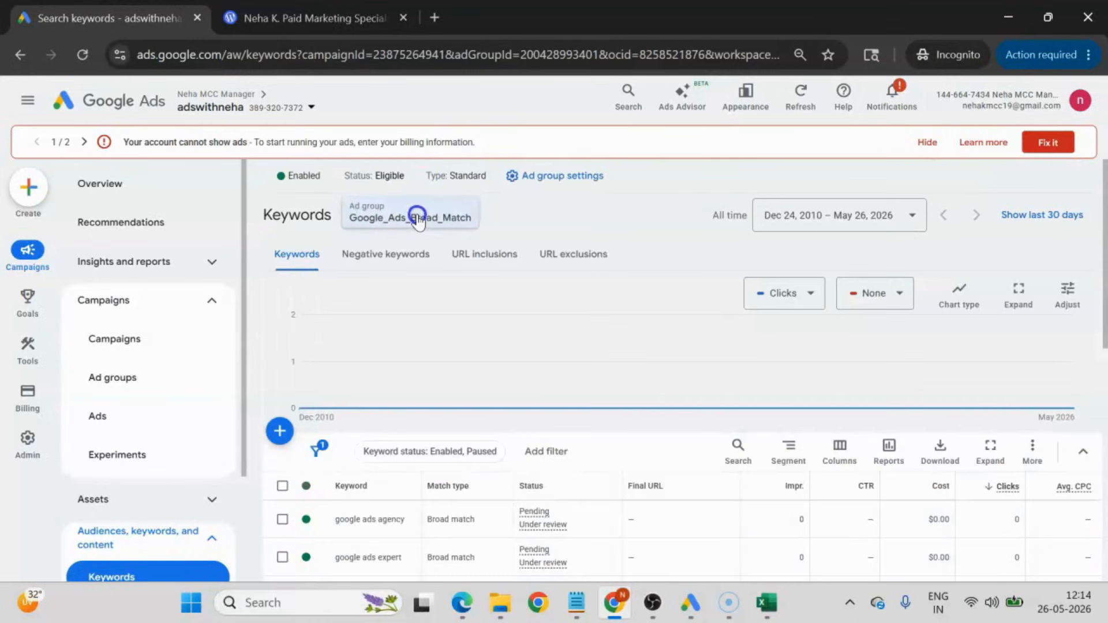
# Switch to the Facebook_Ads_Broad_Match ad group and look through its keywords and match types.
pyautogui.scroll(1, 416, 215)
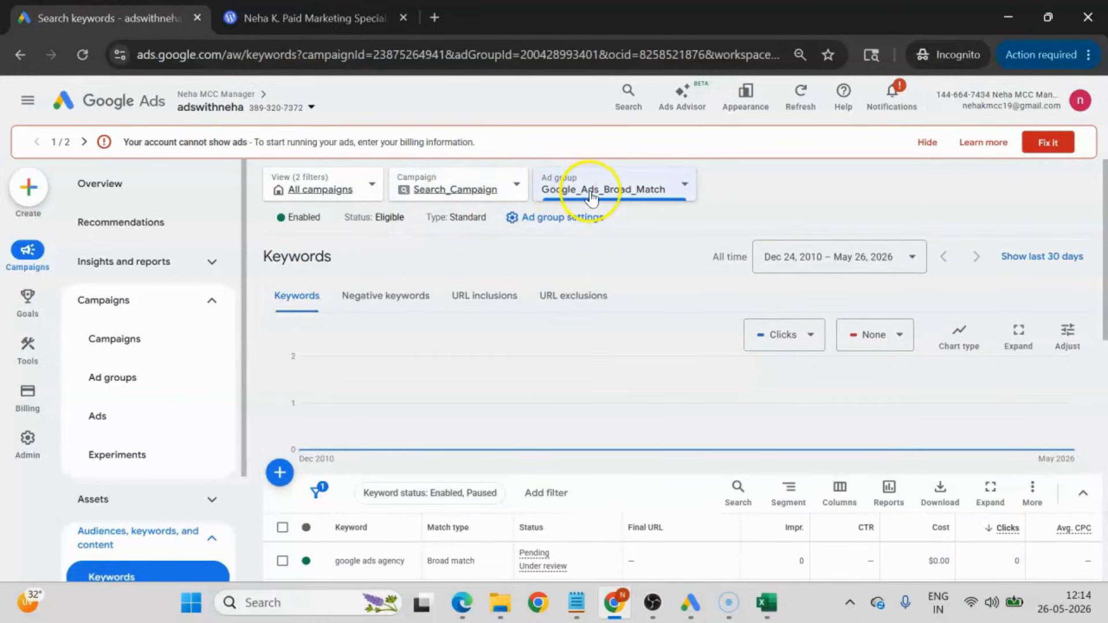
pyautogui.click(581, 196)
pyautogui.click(600, 319)
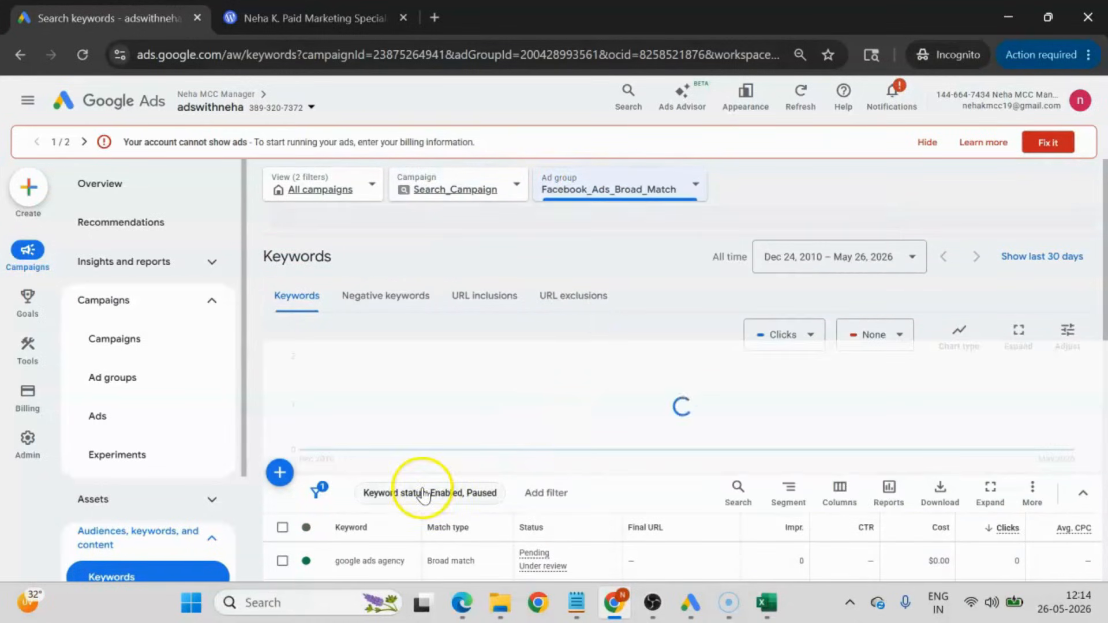
pyautogui.scroll(-3, 422, 494)
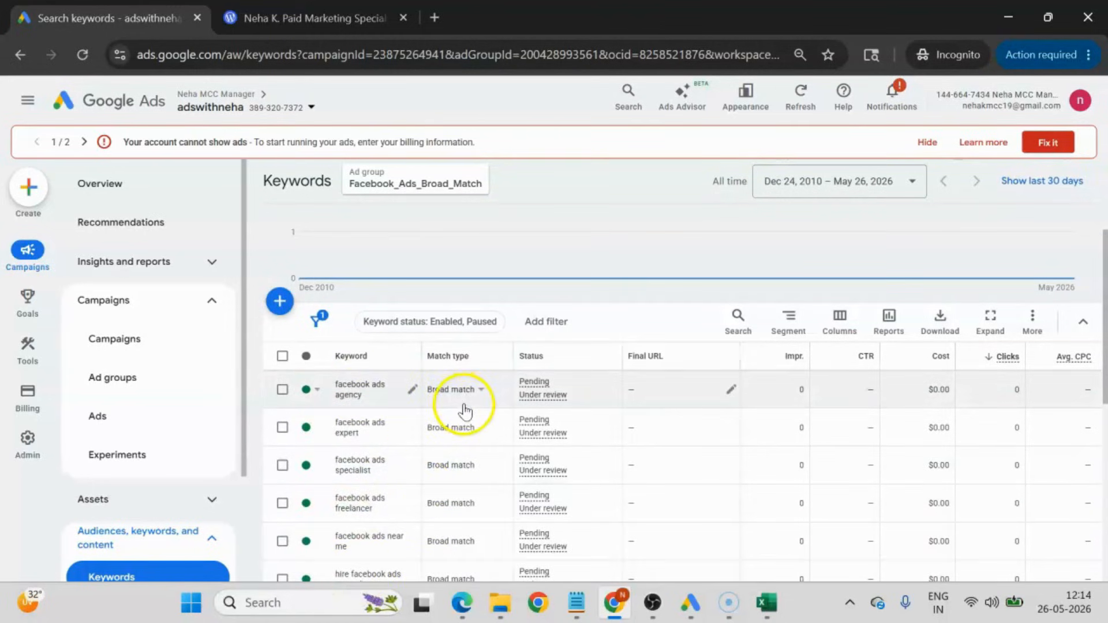
pyautogui.scroll(-5, 473, 531)
pyautogui.scroll(5, 475, 534)
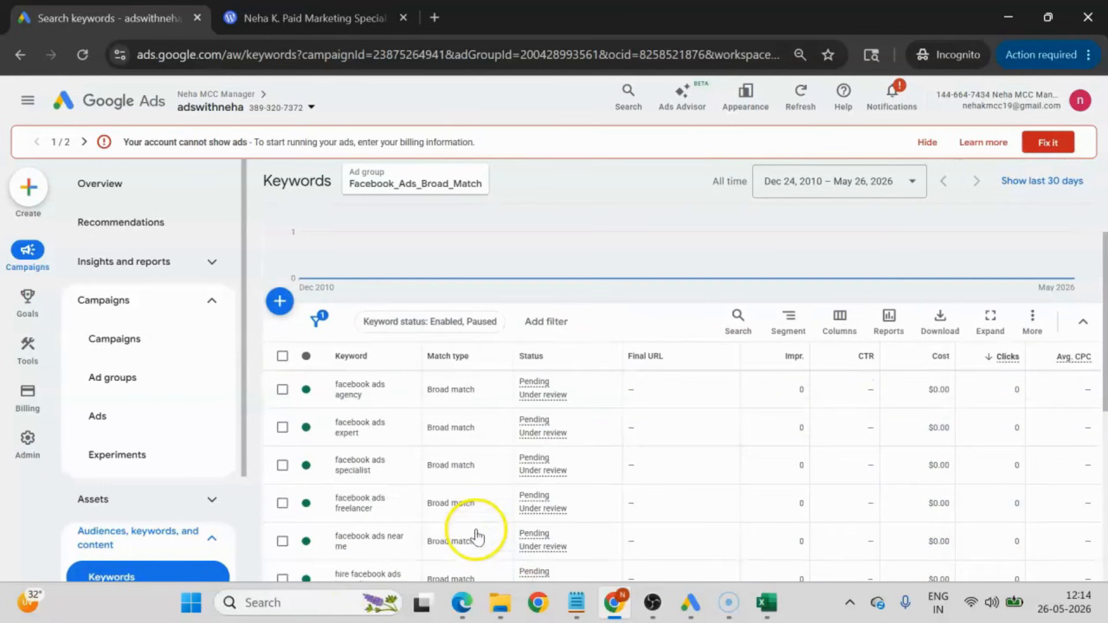
# Switch to the ad groups.csv sheet in Excel and review its keywords and the Google and Facebook ad group names.
pyautogui.click(779, 596)
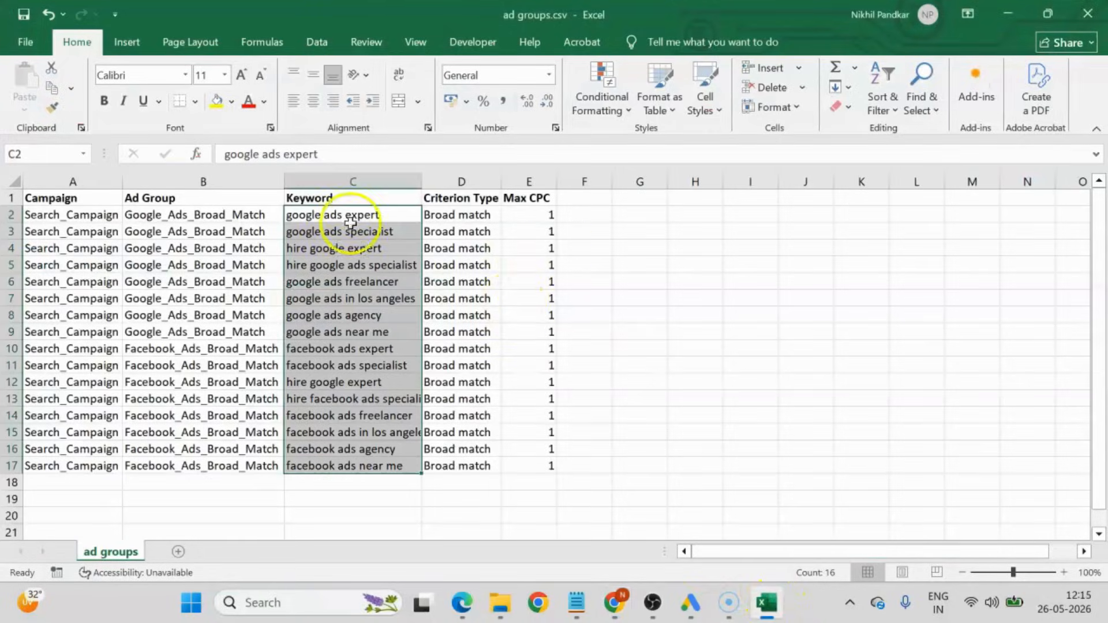
pyautogui.click(692, 609)
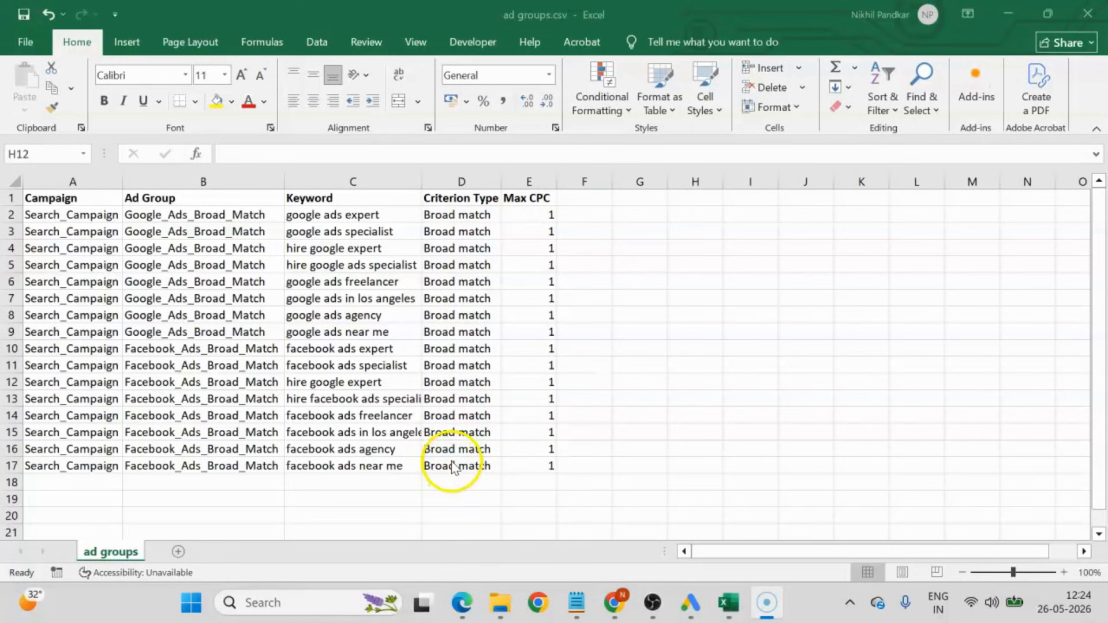
pyautogui.click(700, 346)
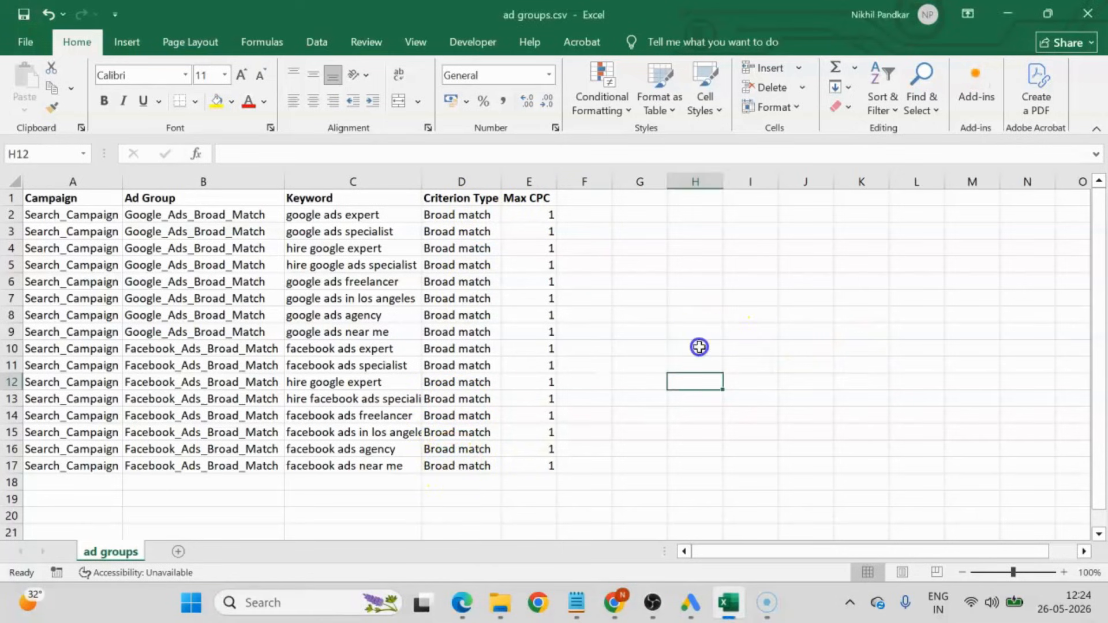
pyautogui.doubleClick(121, 181)
pyautogui.click(189, 221)
pyautogui.click(220, 215)
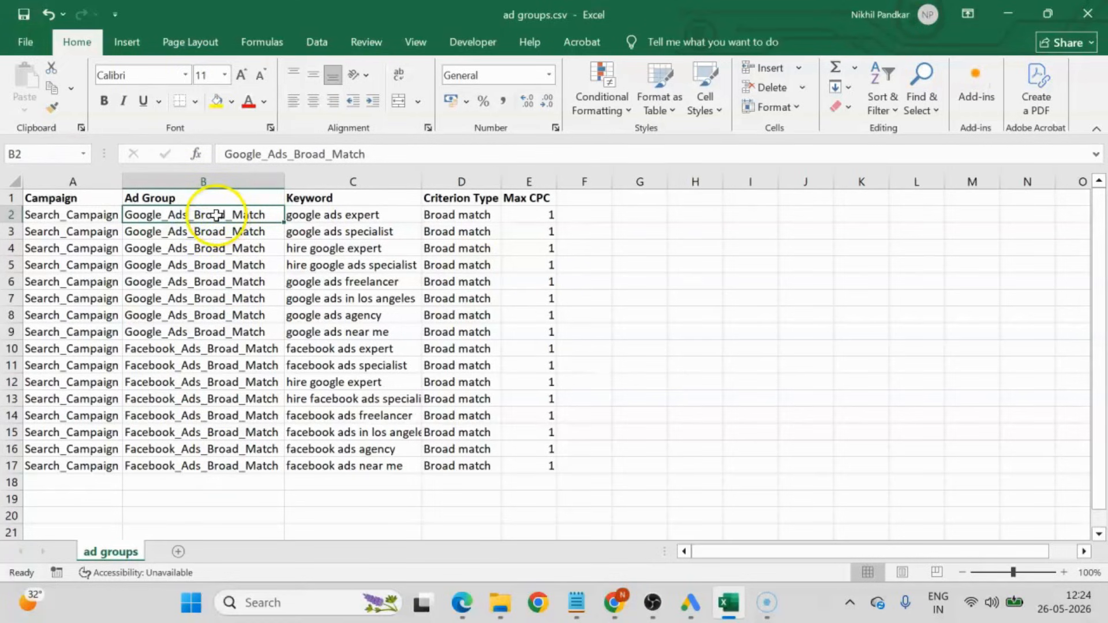
pyautogui.moveTo(215, 213); pyautogui.dragTo(235, 474)
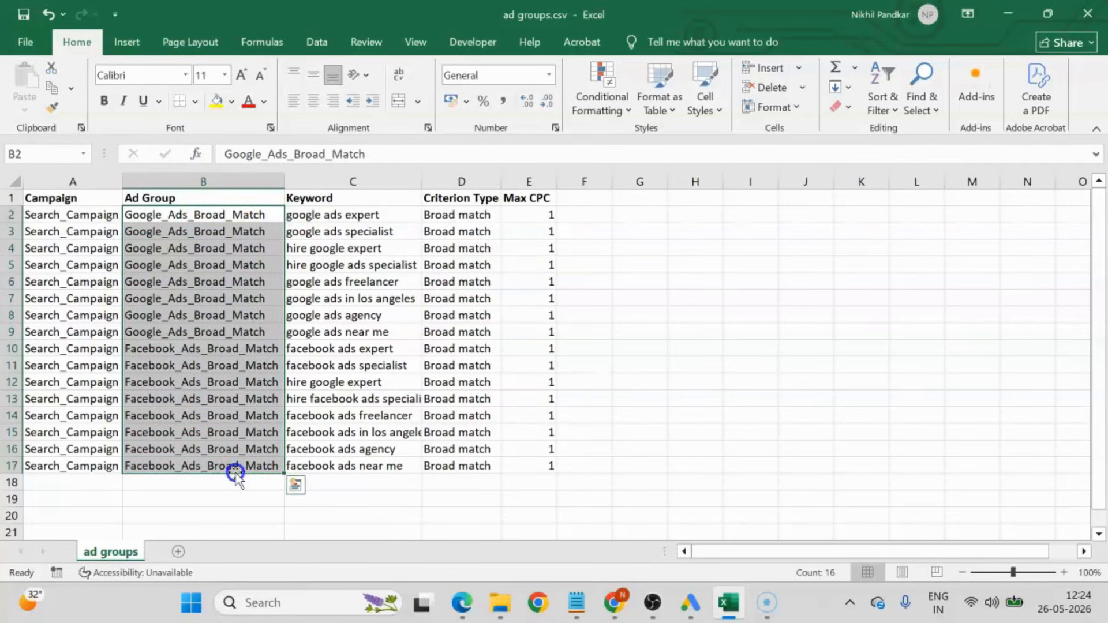
pyautogui.click(678, 333)
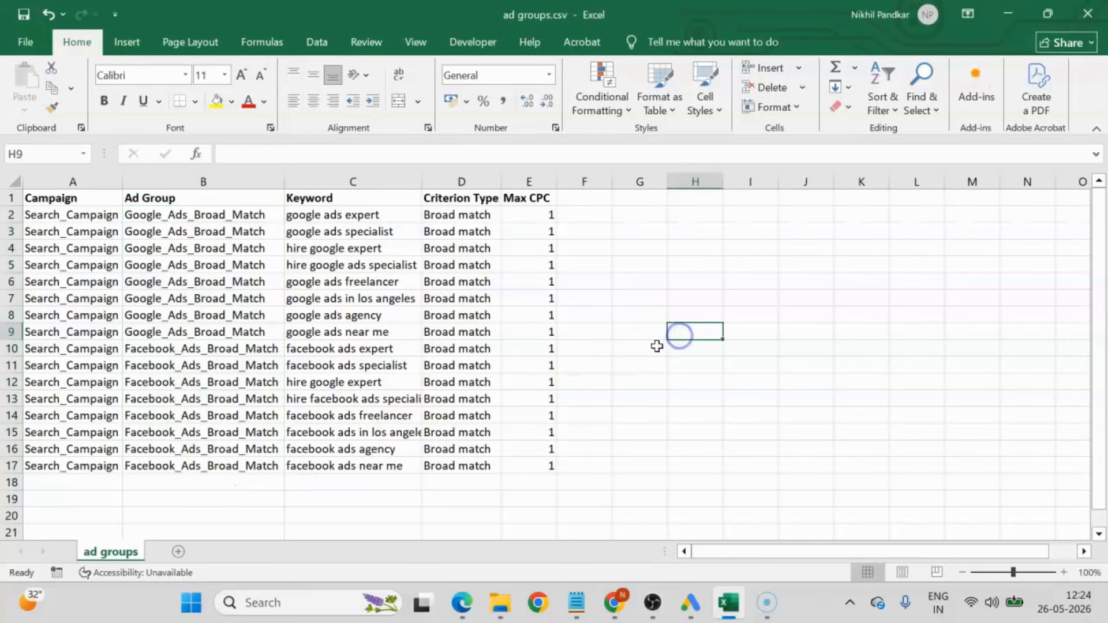
pyautogui.click(120, 187)
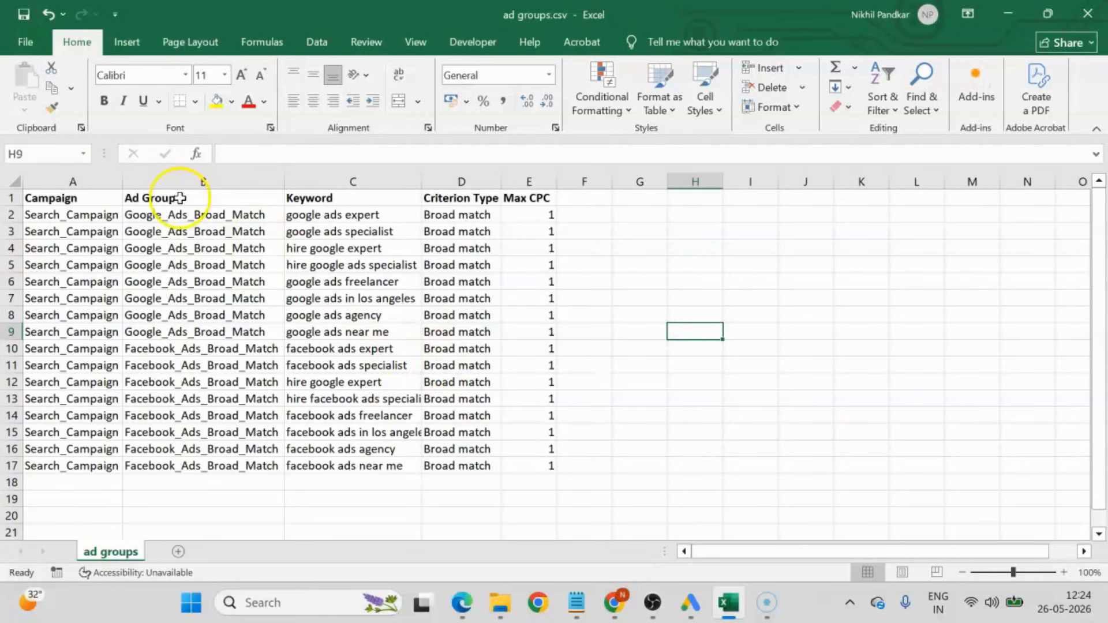
pyautogui.moveTo(173, 218); pyautogui.dragTo(213, 448)
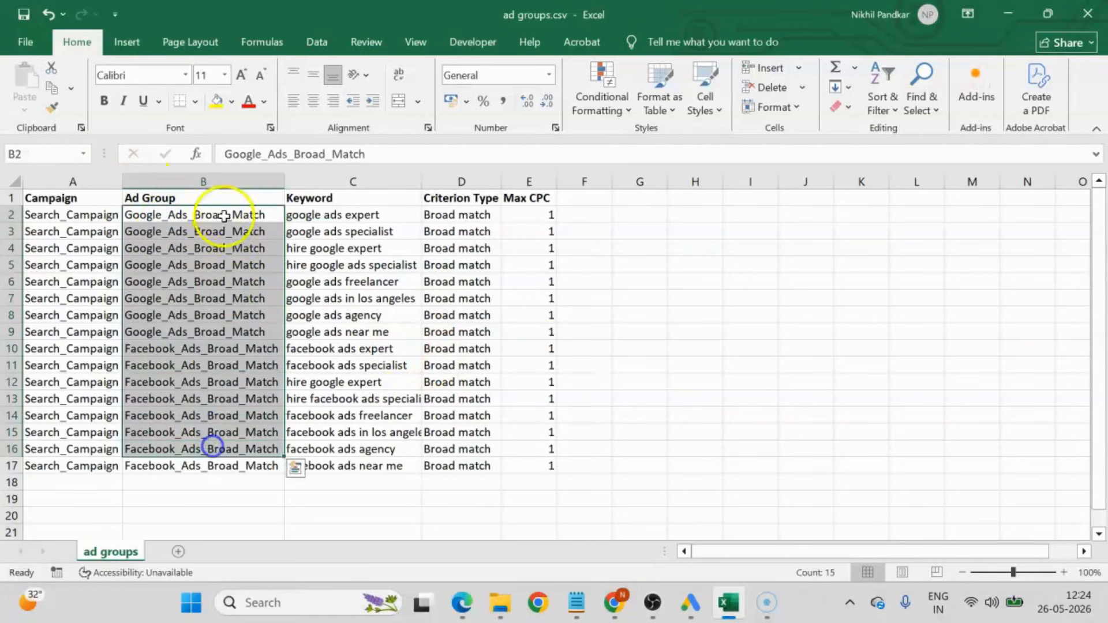
pyautogui.click(224, 215)
pyautogui.click(188, 395)
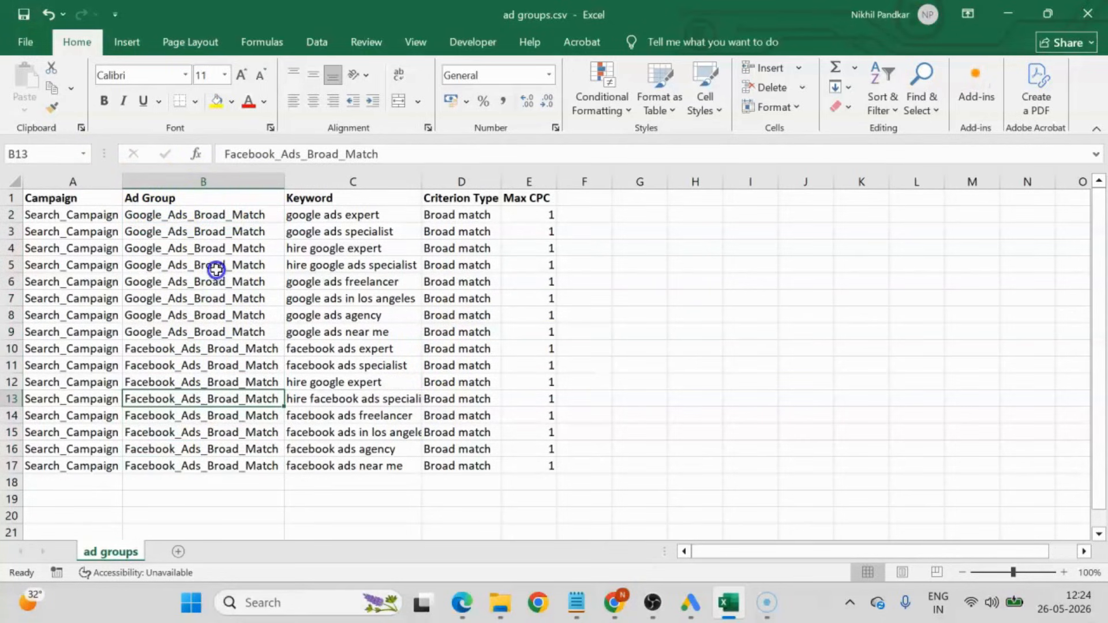
# Replace all occurrences of Broad with Phrase in the ad group names in B2:B17 and fit the Ad Group column to its contents.
pyautogui.moveTo(191, 218); pyautogui.dragTo(225, 473)
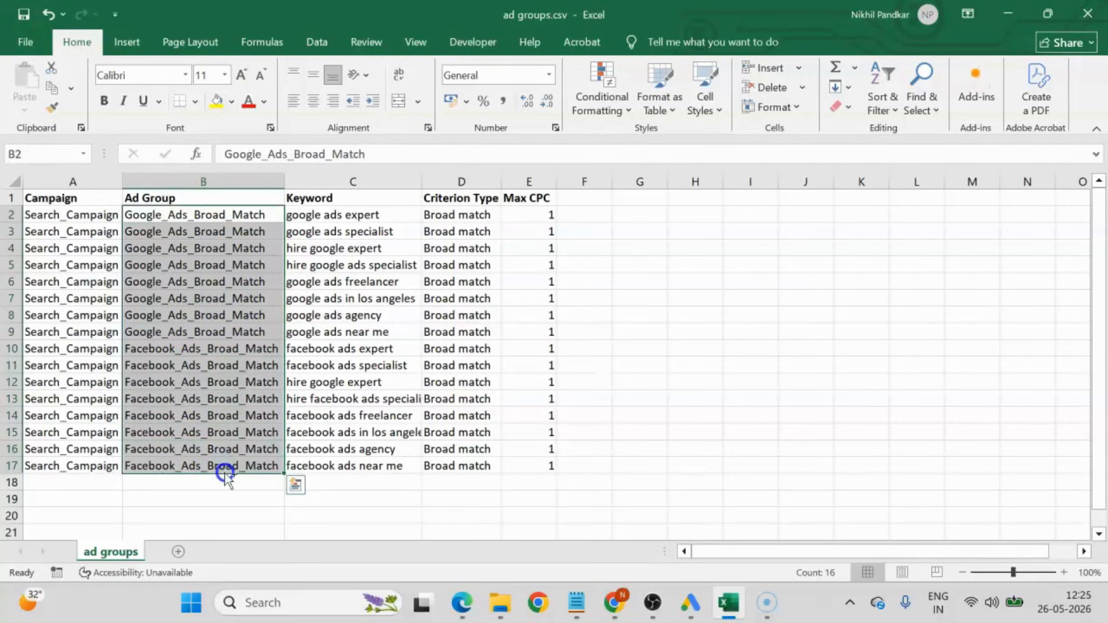
pyautogui.hotkey('ctrl', 'f')
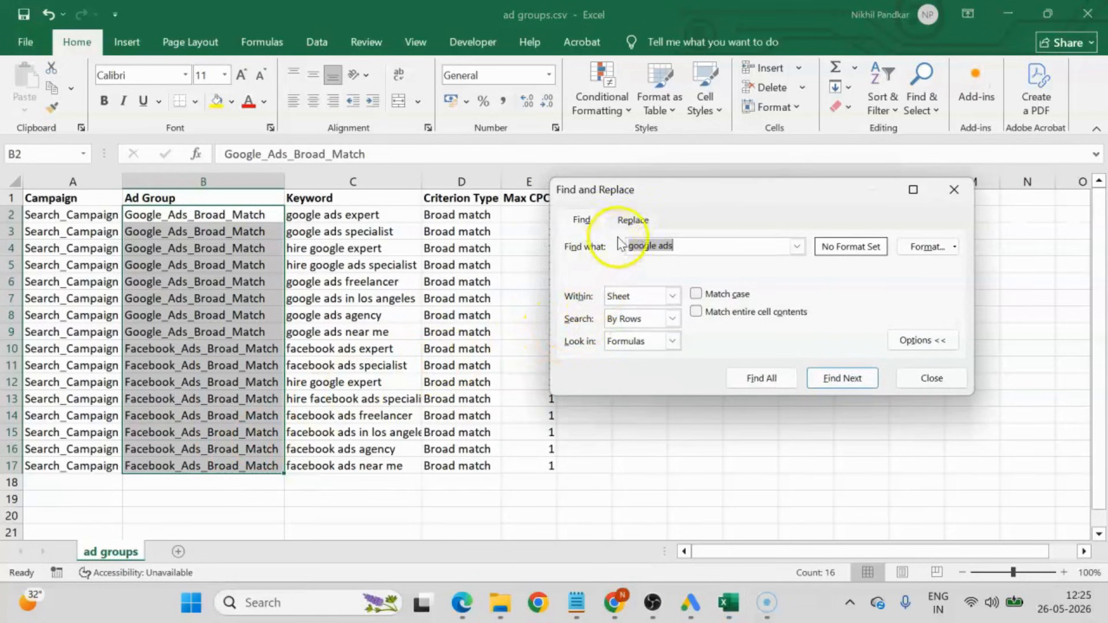
pyautogui.click(635, 220)
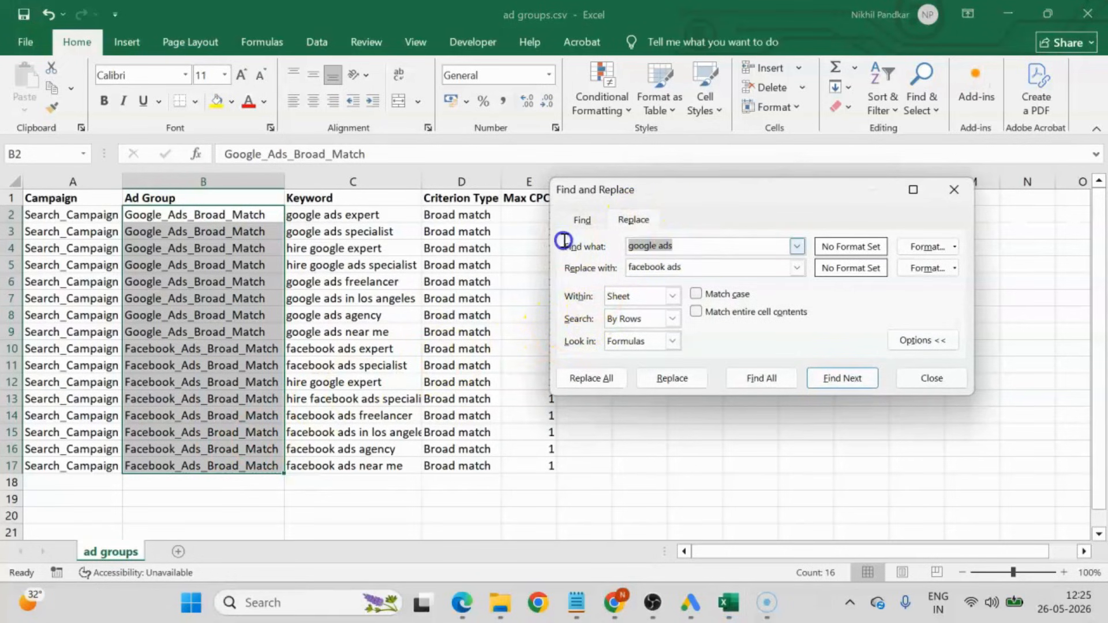
pyautogui.write('Broad')
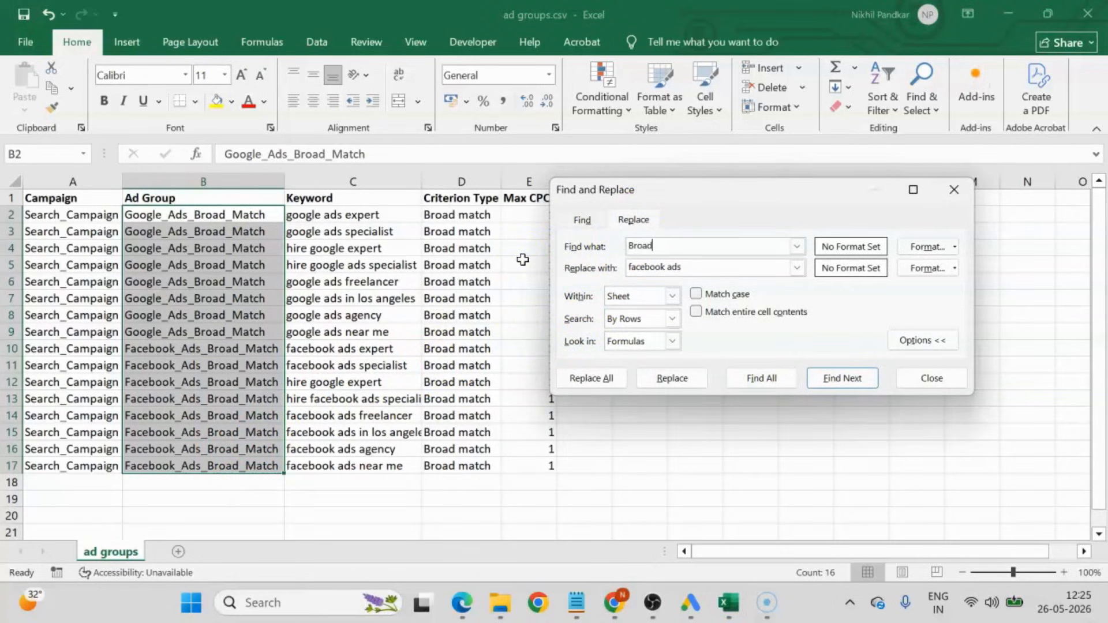
pyautogui.moveTo(715, 267); pyautogui.dragTo(463, 262)
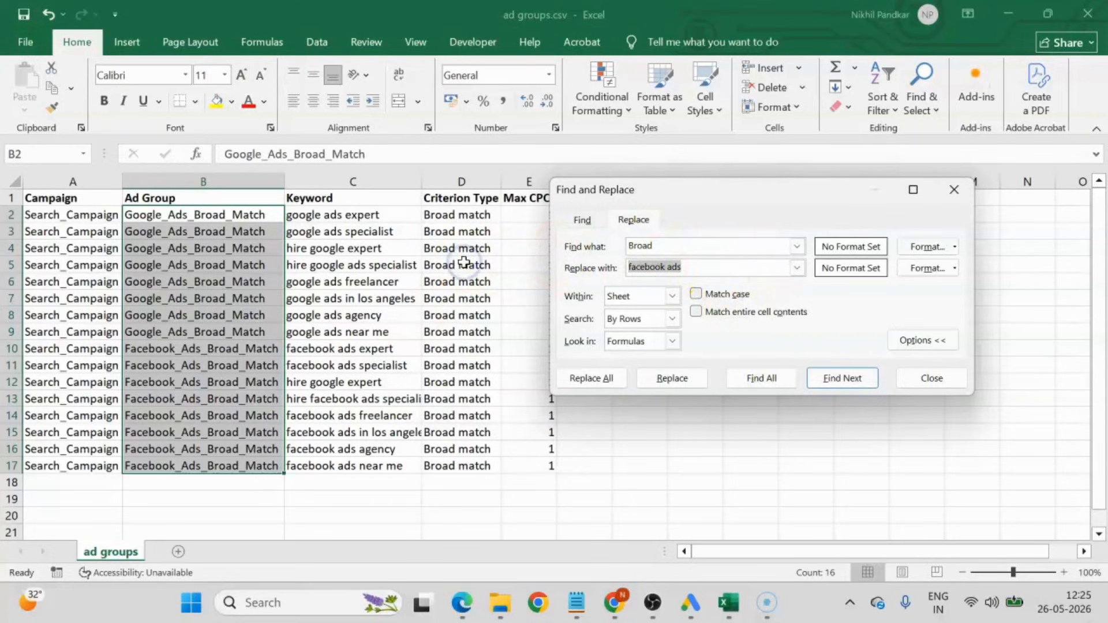
pyautogui.write('Phrase')
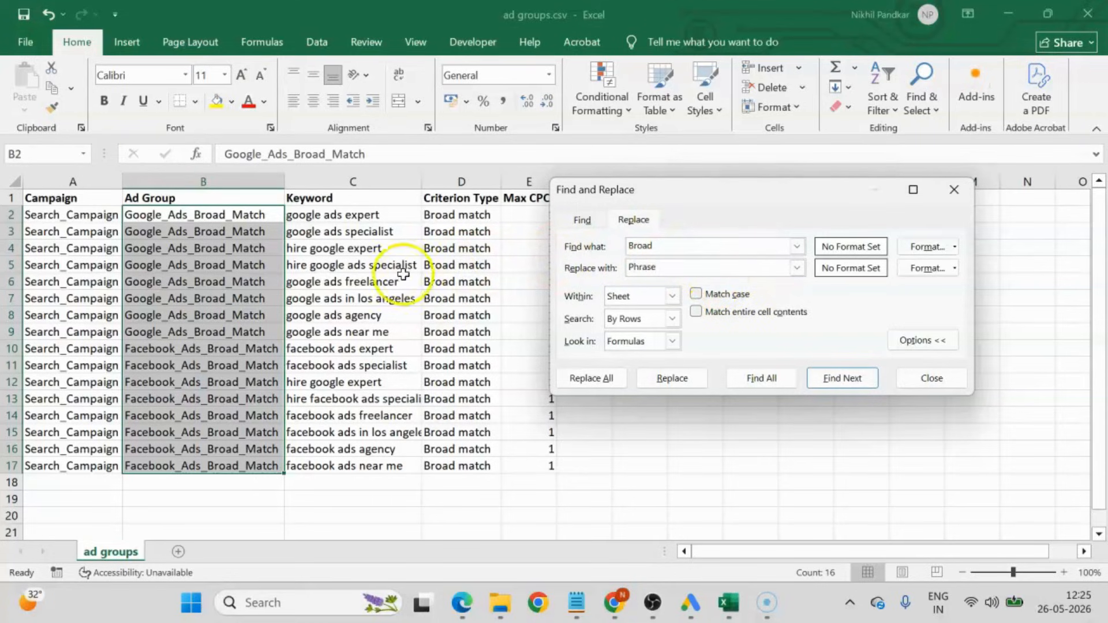
pyautogui.click(591, 378)
pyautogui.click(868, 333)
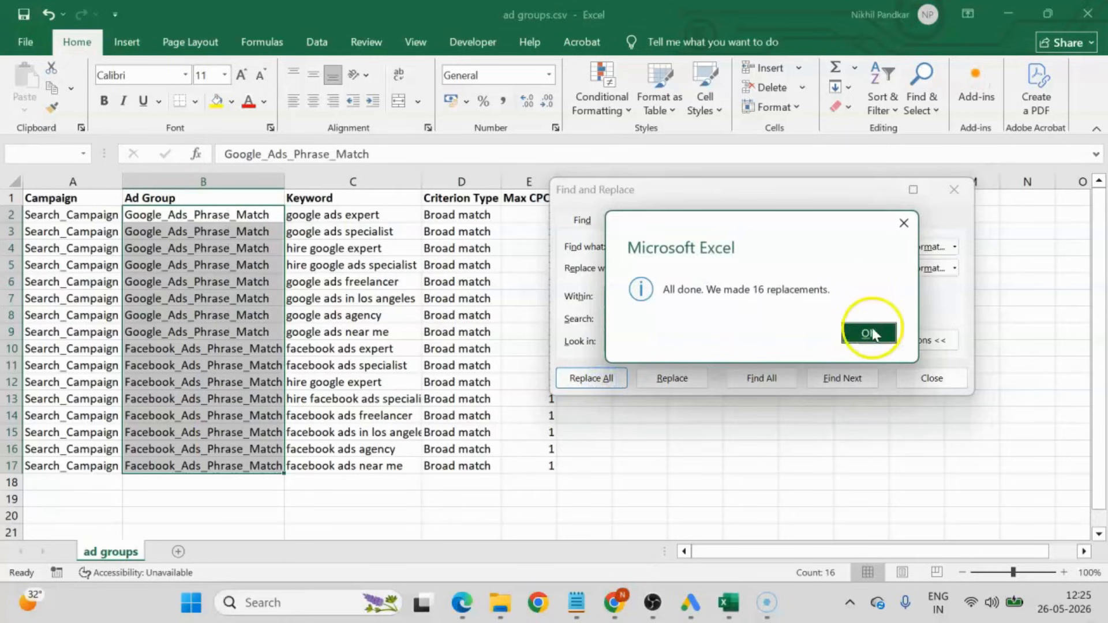
pyautogui.click(932, 378)
pyautogui.click(277, 234)
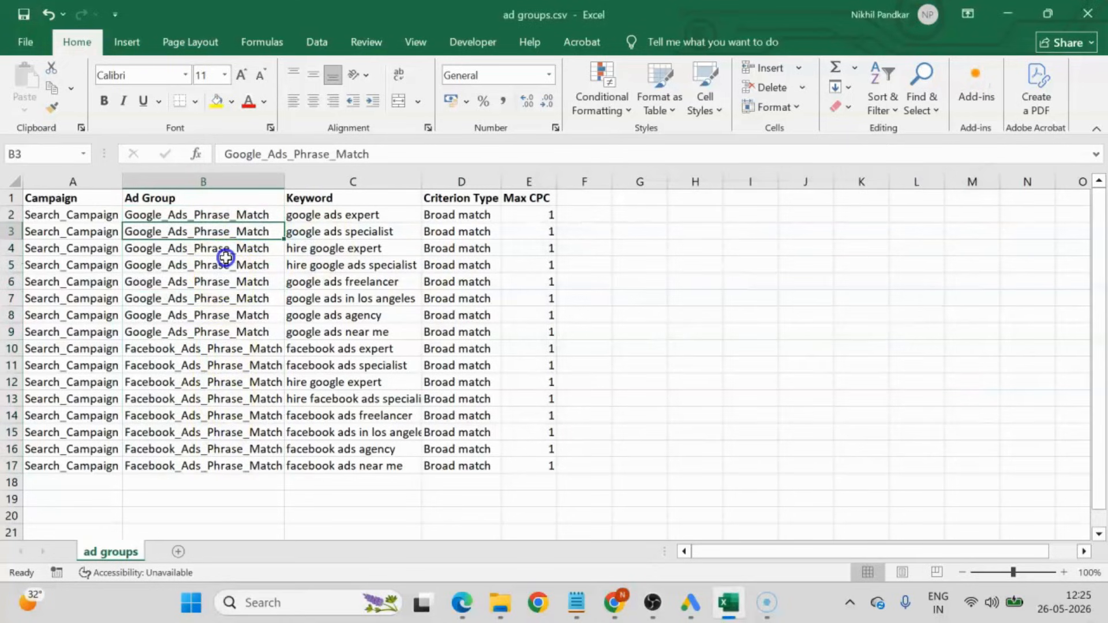
pyautogui.doubleClick(284, 178)
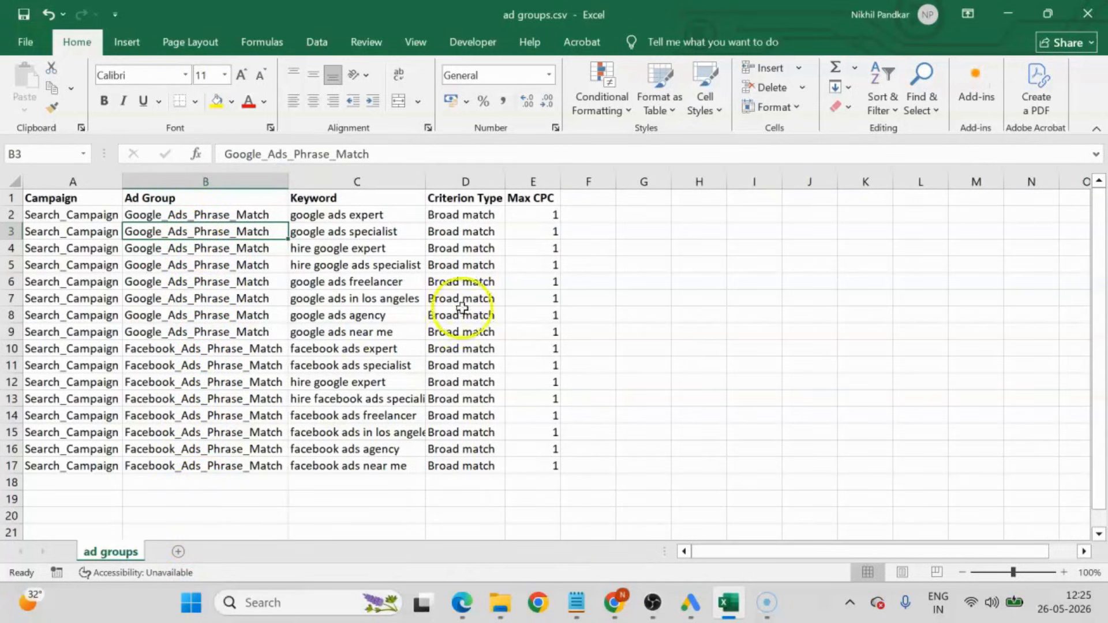
# Change the Criterion Type in D2 to Phrase match and fill it down to row 17.
pyautogui.click(460, 215)
pyautogui.doubleClick(460, 215)
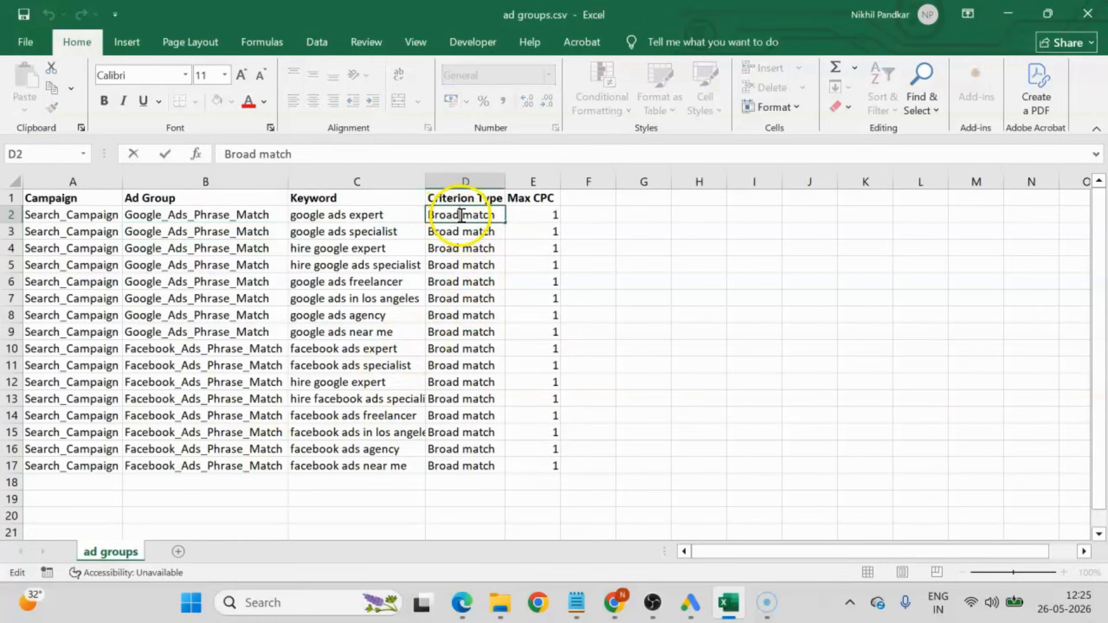
pyautogui.write('Phrase')
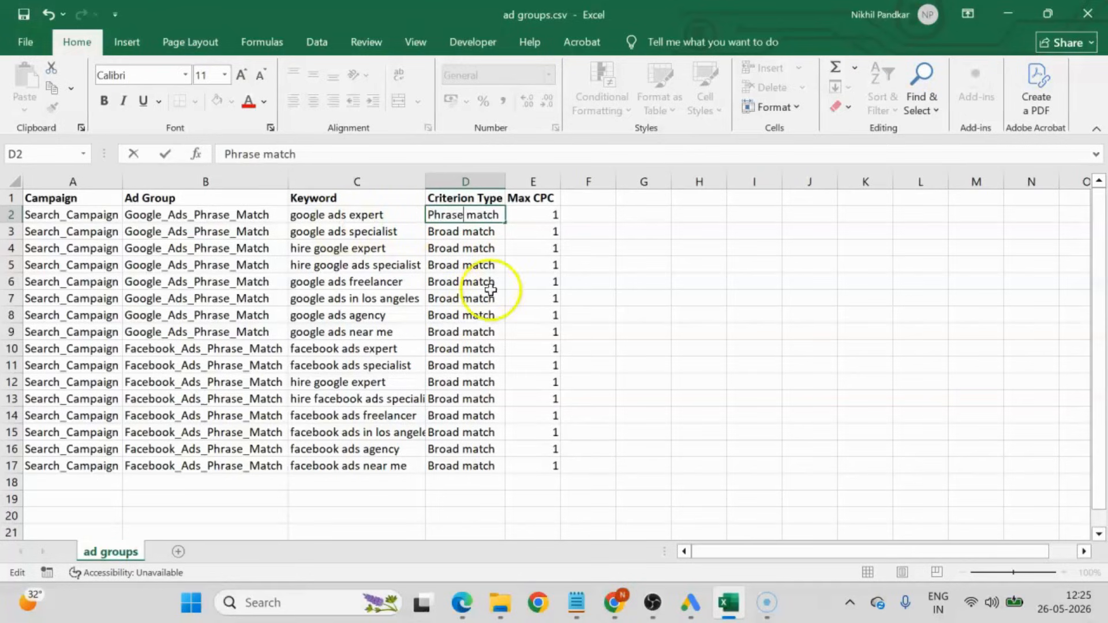
pyautogui.press('Return')
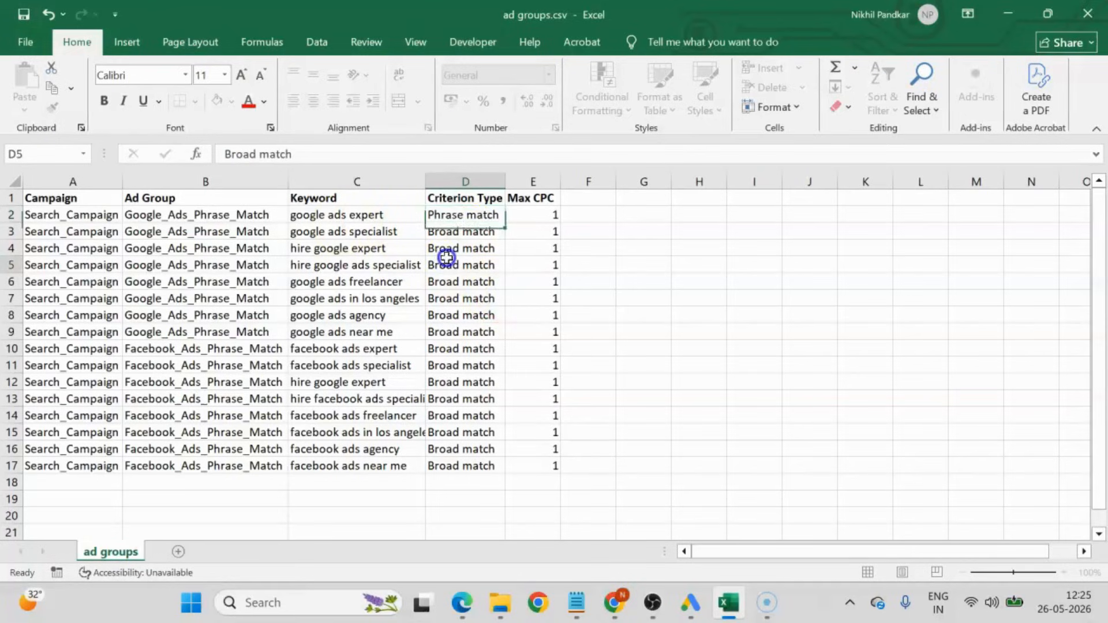
pyautogui.click(462, 215)
pyautogui.doubleClick(509, 222)
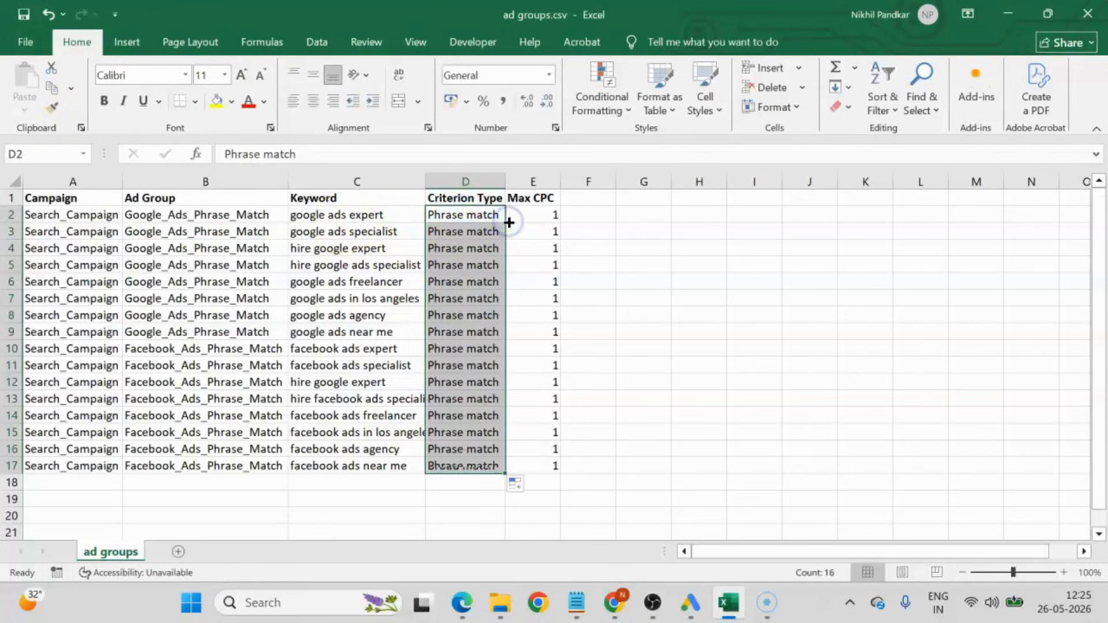
pyautogui.click(466, 350)
pyautogui.moveTo(337, 216); pyautogui.dragTo(358, 480)
# Enter a double quotation mark in cell F2 and another in cell G2.
pyautogui.click(587, 218)
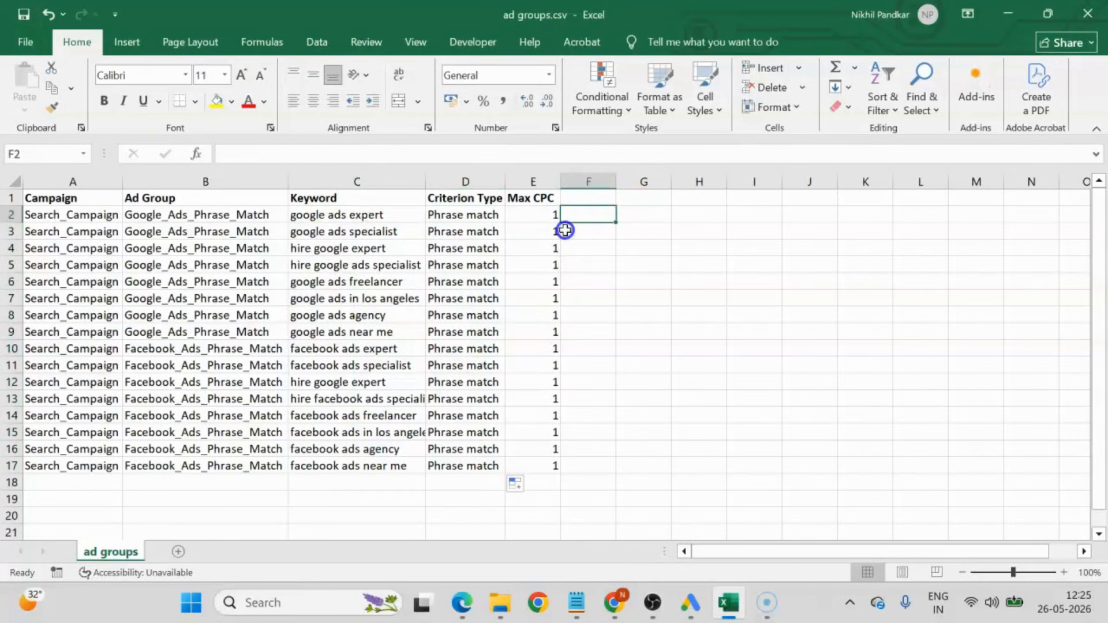
pyautogui.write('"')
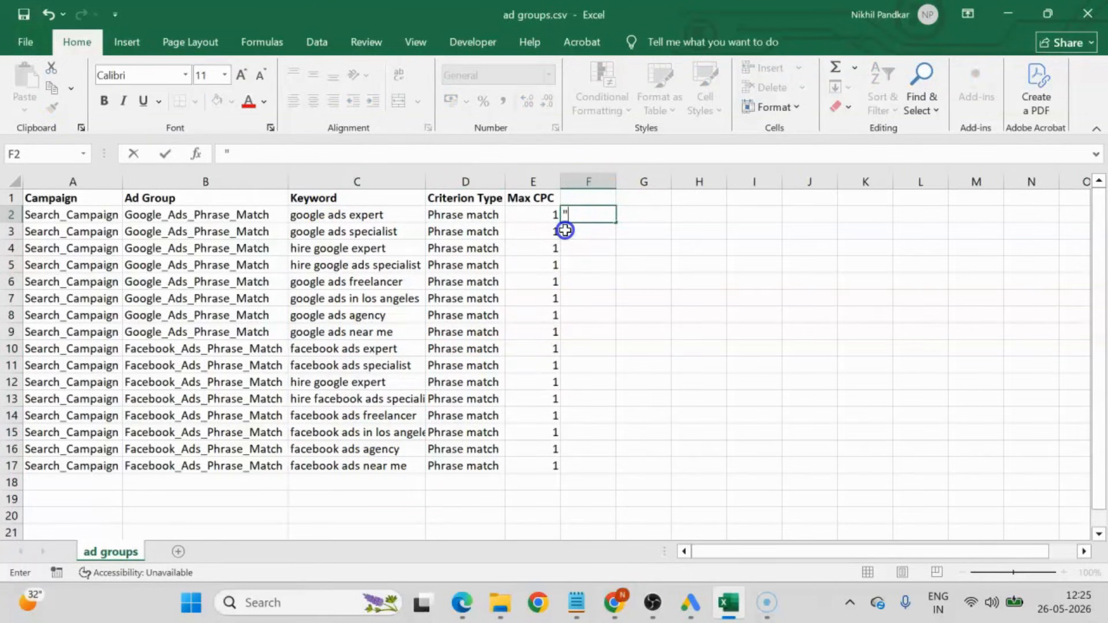
pyautogui.press('Tab')
pyautogui.write('"')
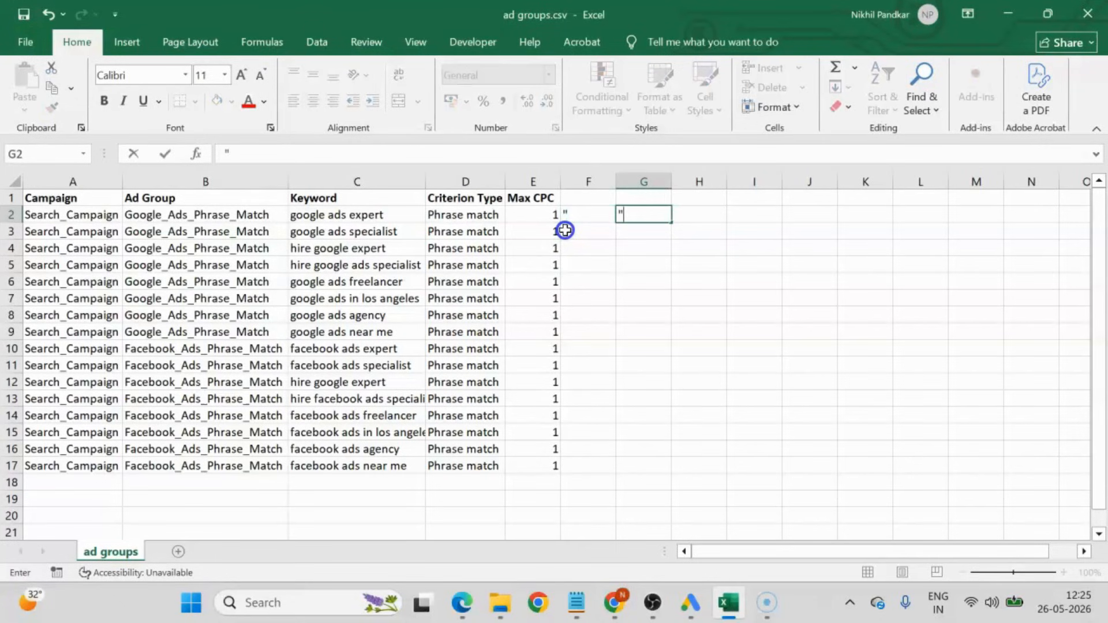
pyautogui.press('Return')
# Enter the formula =CONCATENATE(F2,C2,G2) in cell H2 to wrap the keyword in double quotation marks.
pyautogui.click(688, 211)
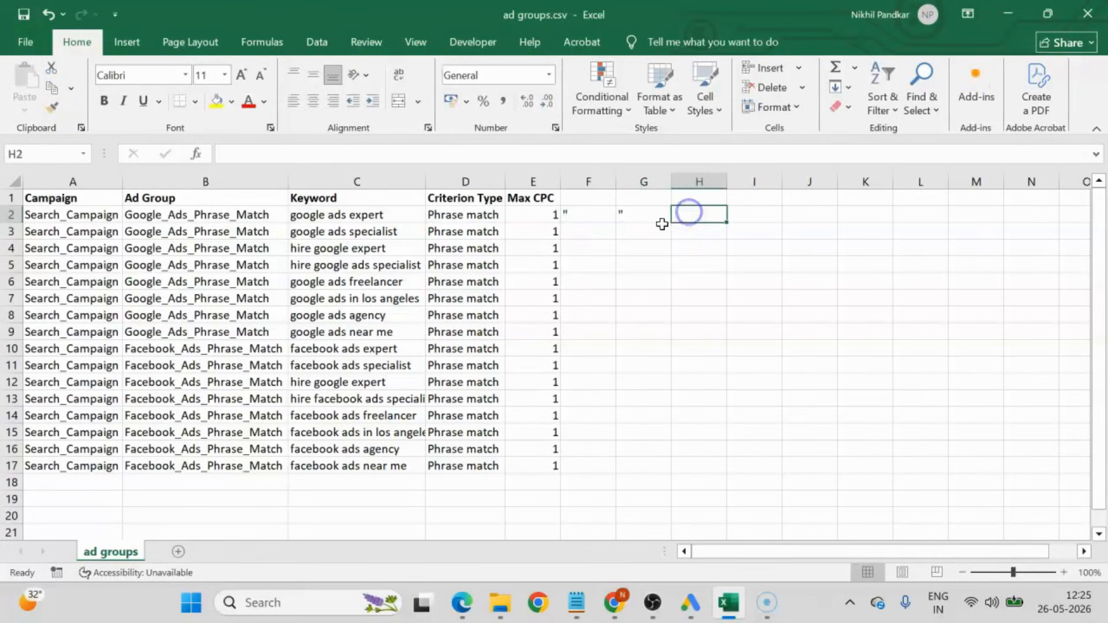
pyautogui.write('=concatena')
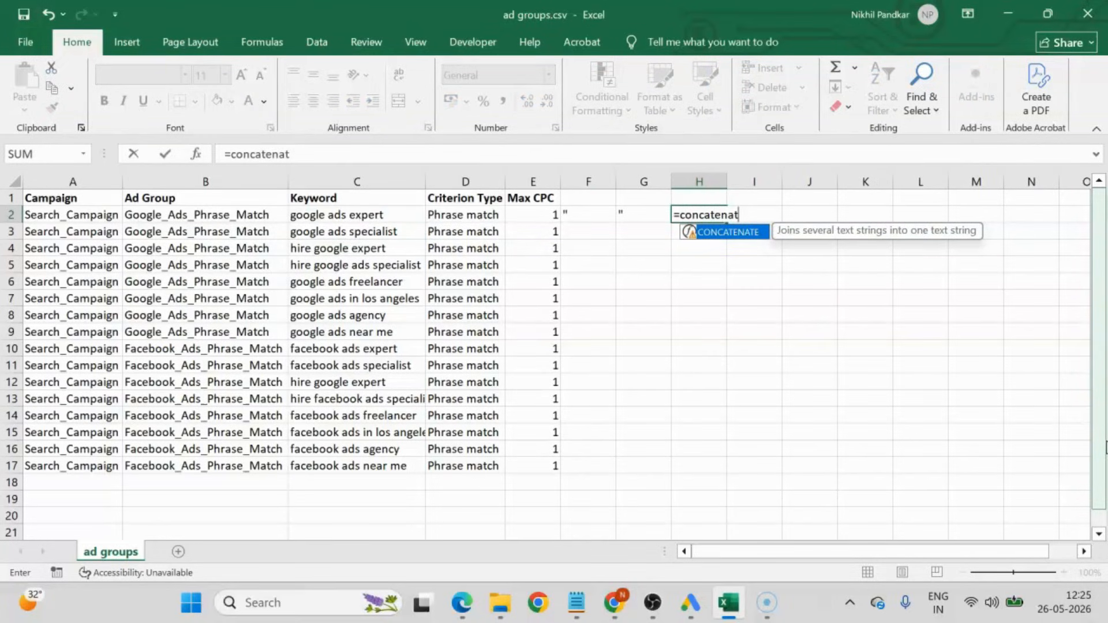
pyautogui.write('te')
pyautogui.write('(')
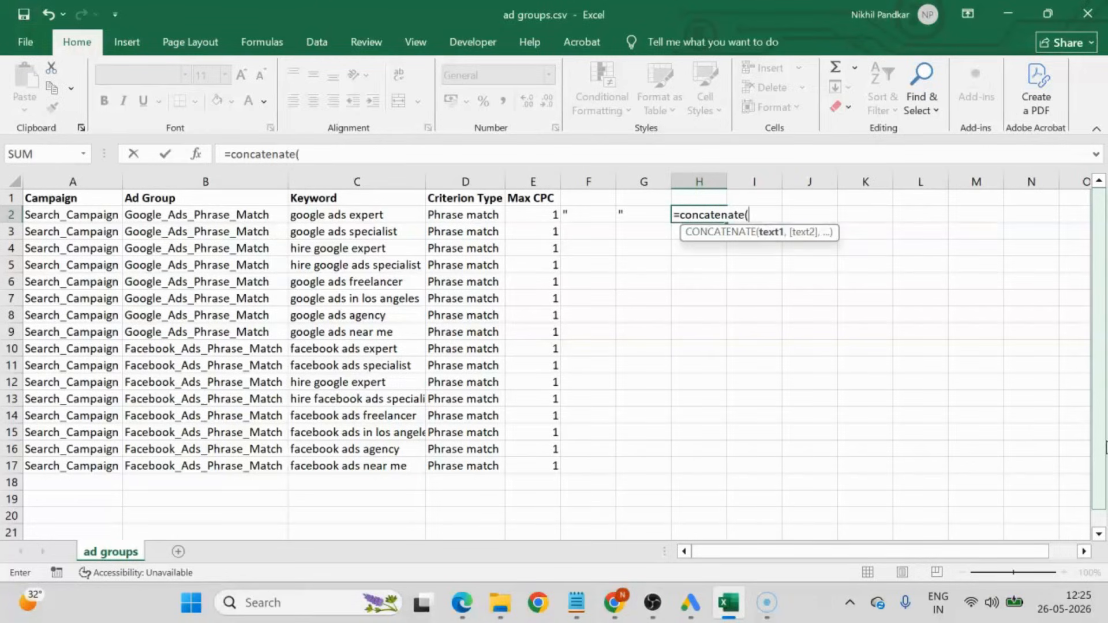
pyautogui.click(598, 215)
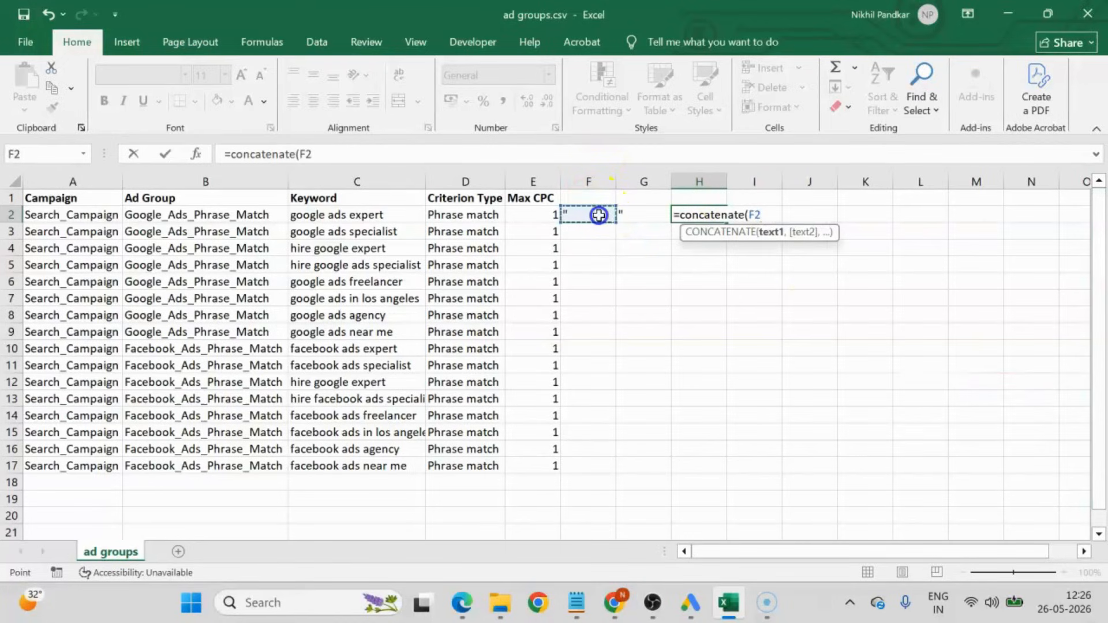
pyautogui.write(',')
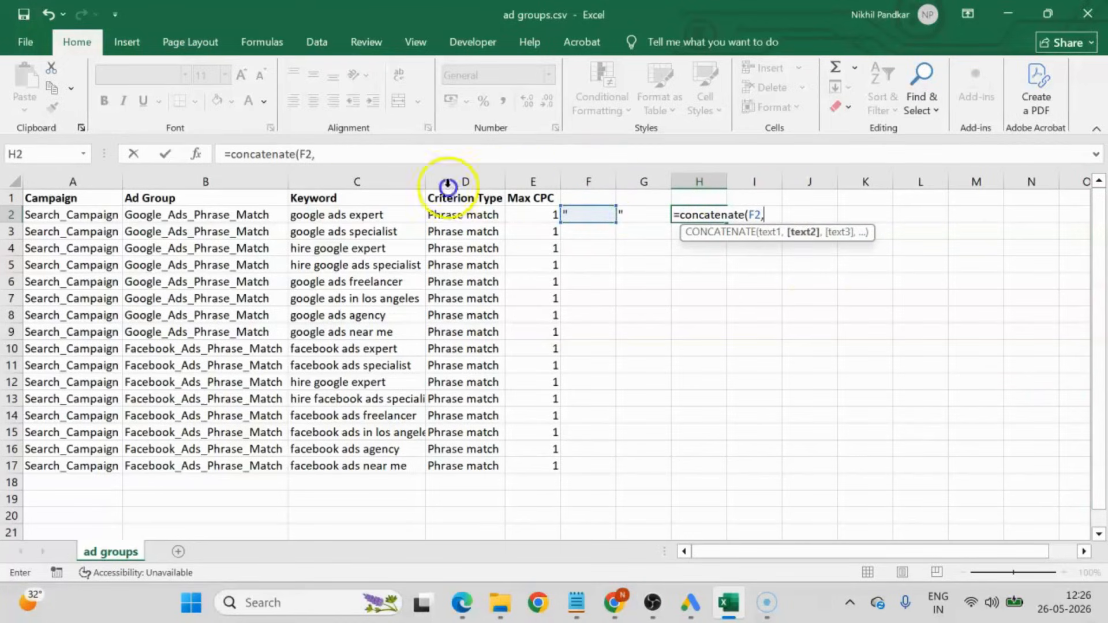
pyautogui.click(315, 216)
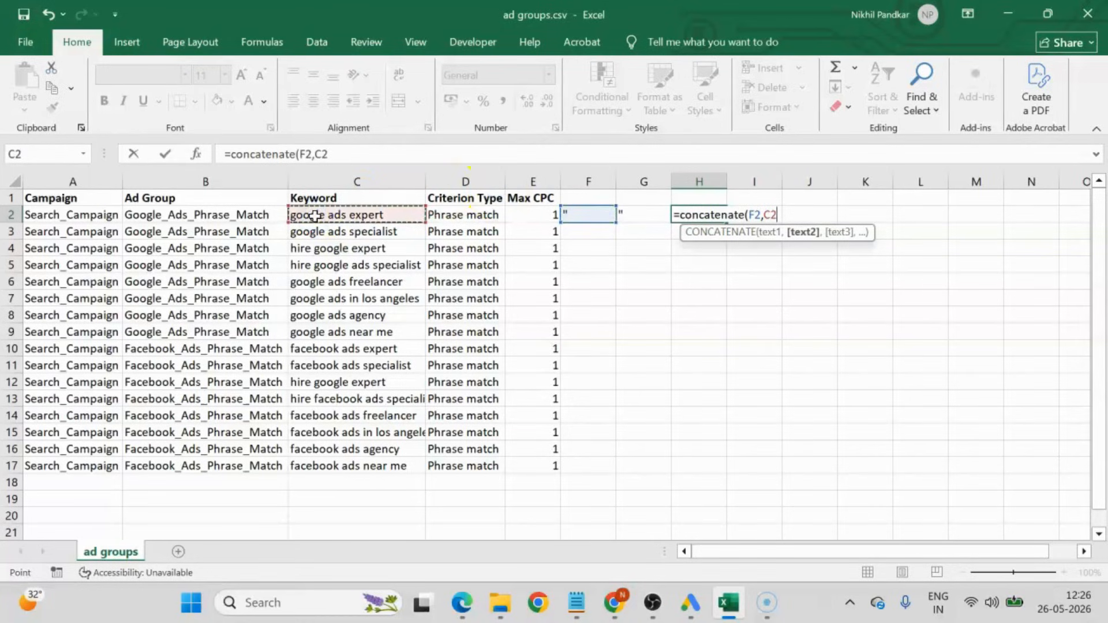
pyautogui.write(',')
pyautogui.click(644, 215)
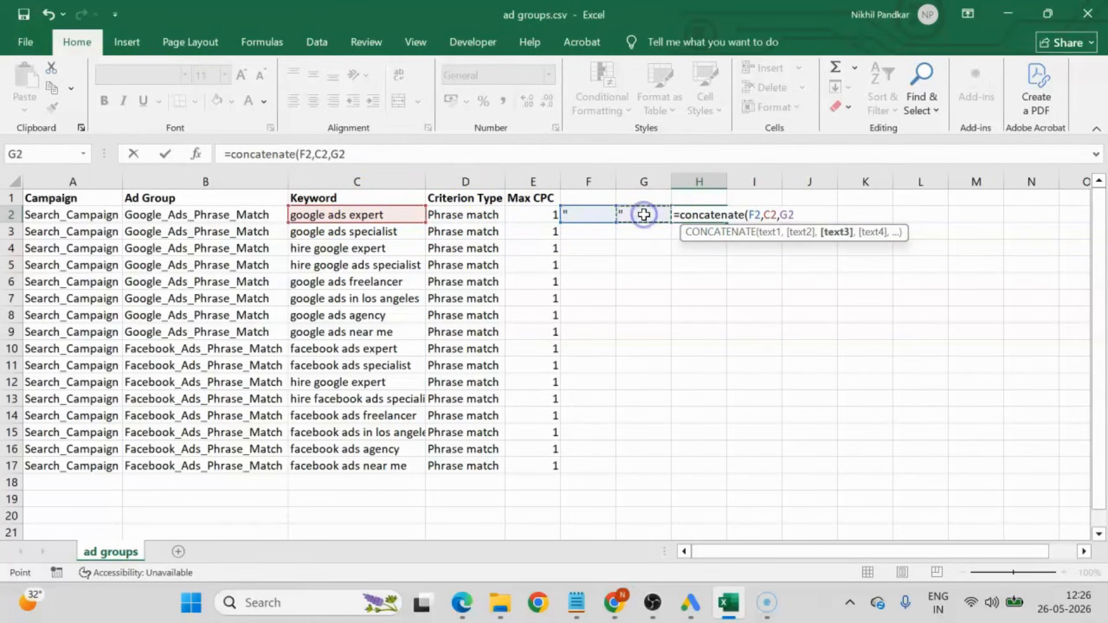
pyautogui.press('Return')
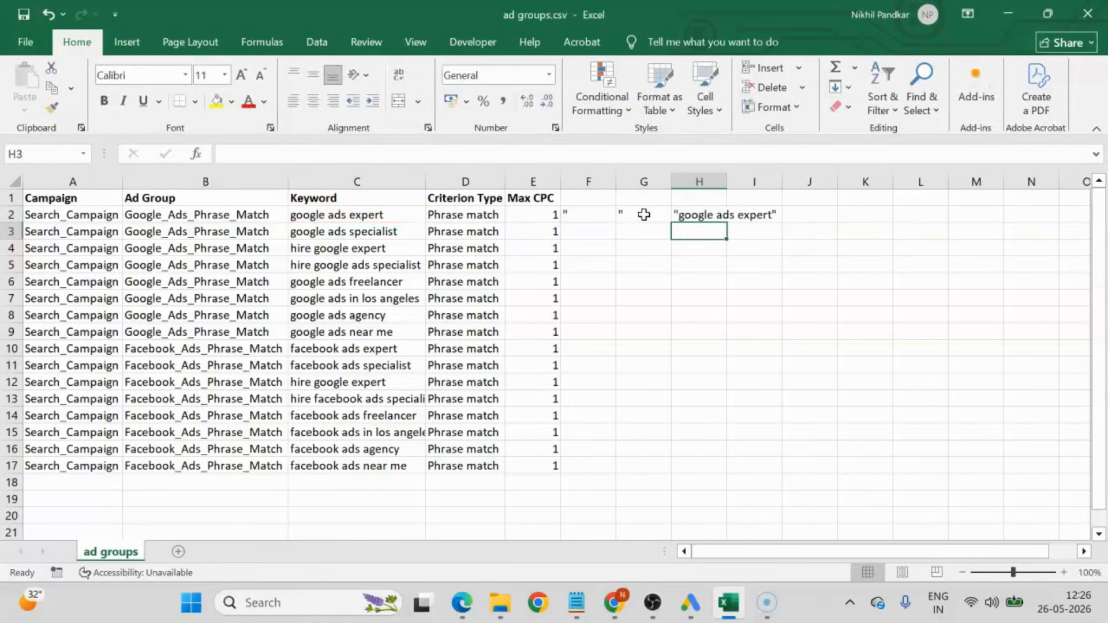
# Fill the quotation marks in F2:G2 and the CONCATENATE formula in H2 down to row 17, fitting column H to its contents.
pyautogui.moveTo(586, 215); pyautogui.dragTo(652, 223)
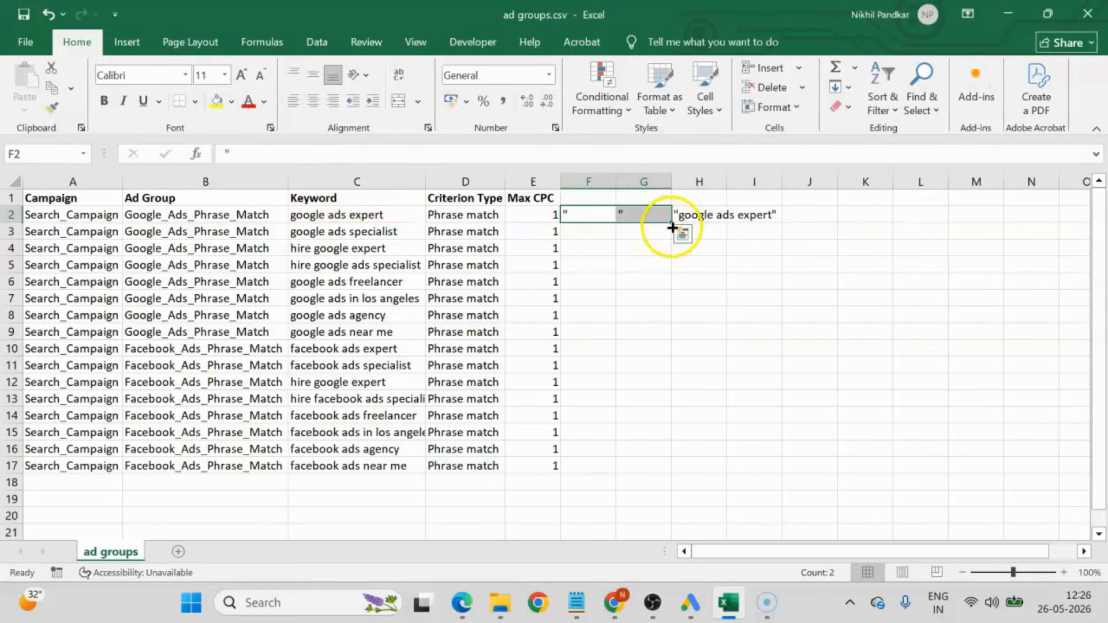
pyautogui.doubleClick(672, 222)
pyautogui.click(693, 215)
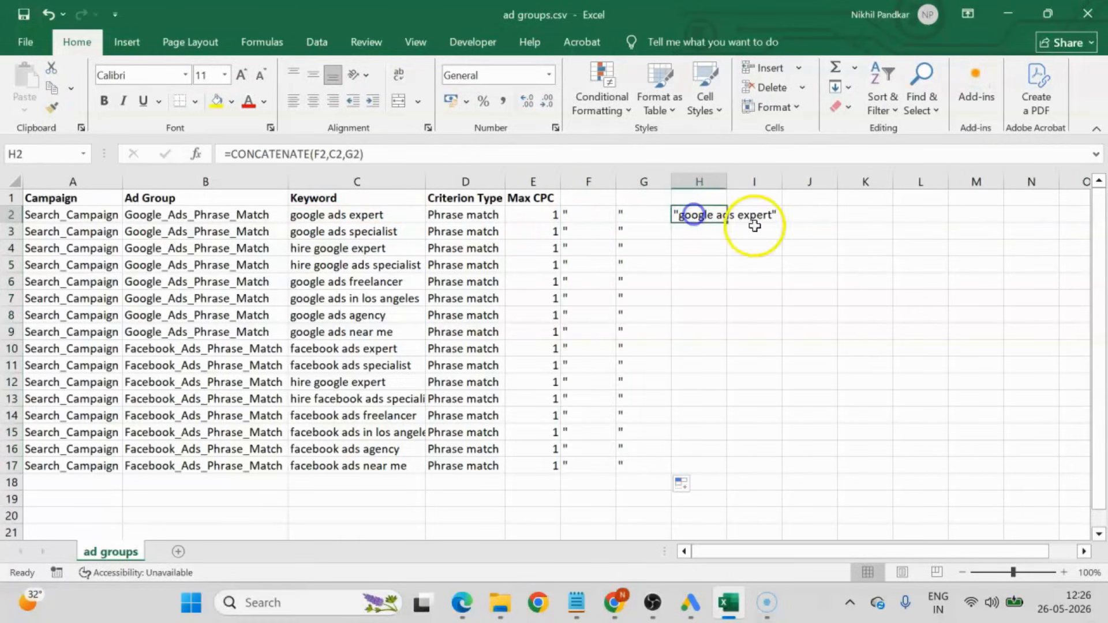
pyautogui.doubleClick(727, 223)
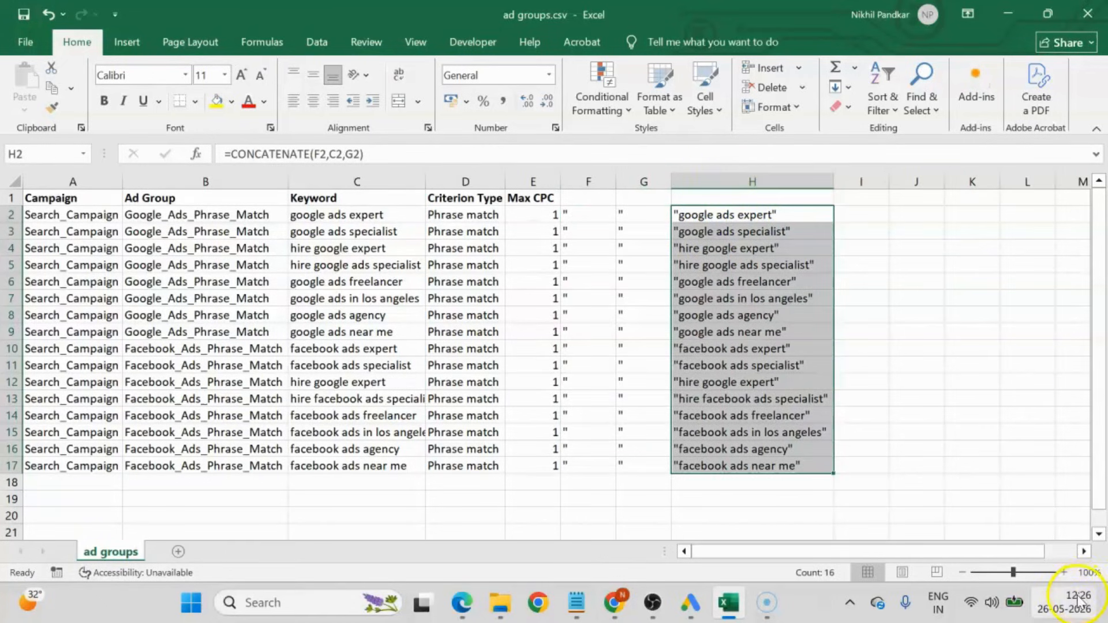
pyautogui.click(1006, 432)
# Convert the formulas in H2:H17 to static text by copying them and pasting only values over the same range.
pyautogui.moveTo(725, 216); pyautogui.dragTo(756, 463)
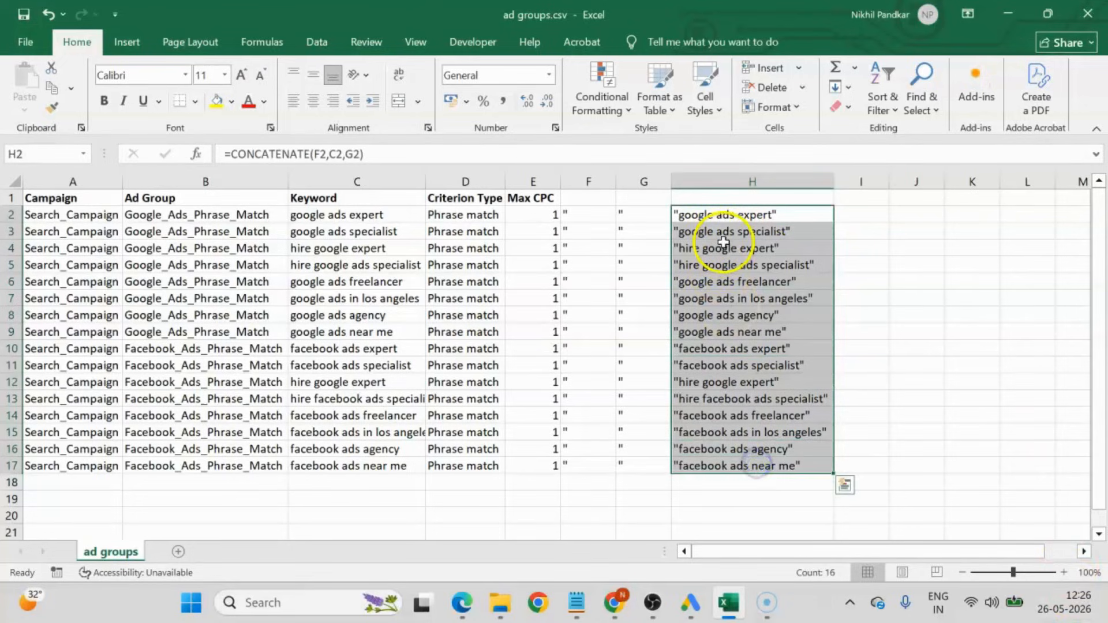
pyautogui.rightClick(723, 242)
pyautogui.press('Escape')
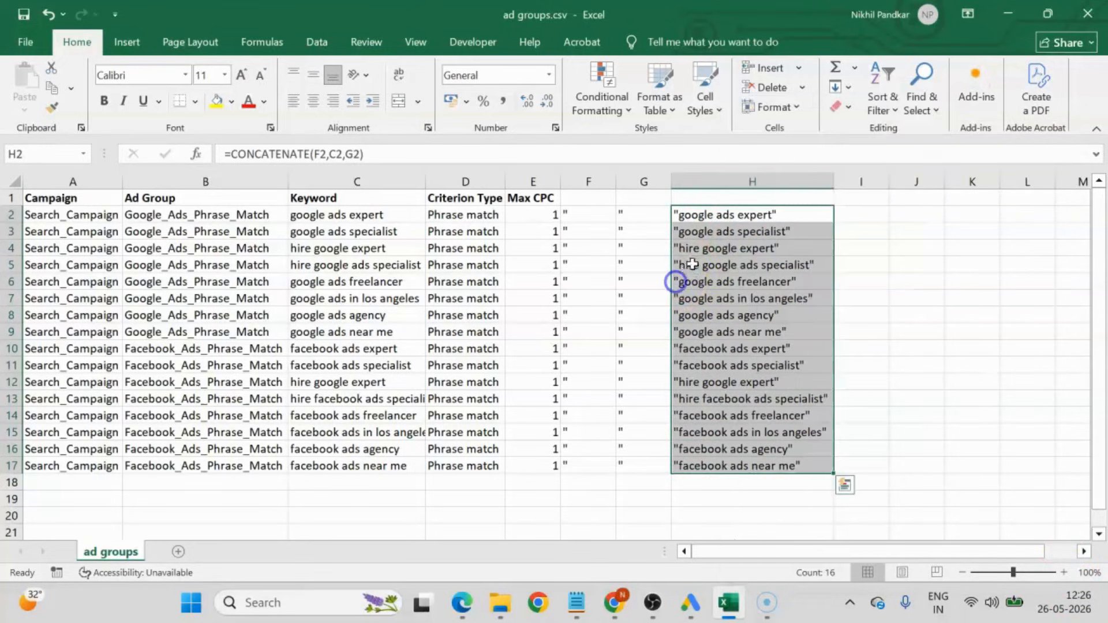
pyautogui.rightClick(708, 258)
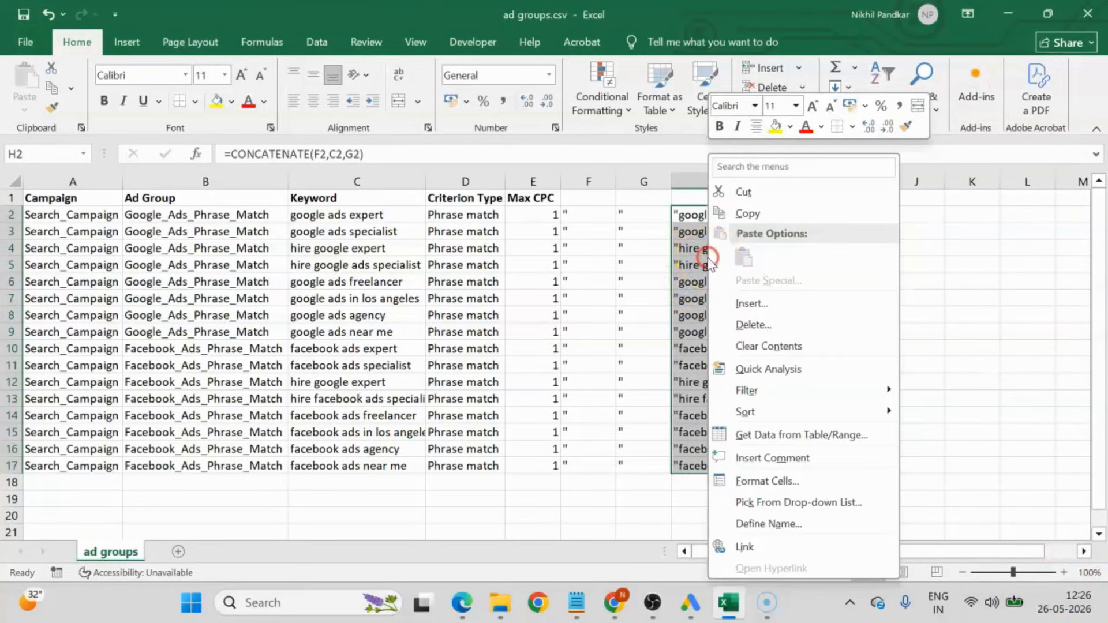
pyautogui.click(750, 224)
pyautogui.rightClick(747, 231)
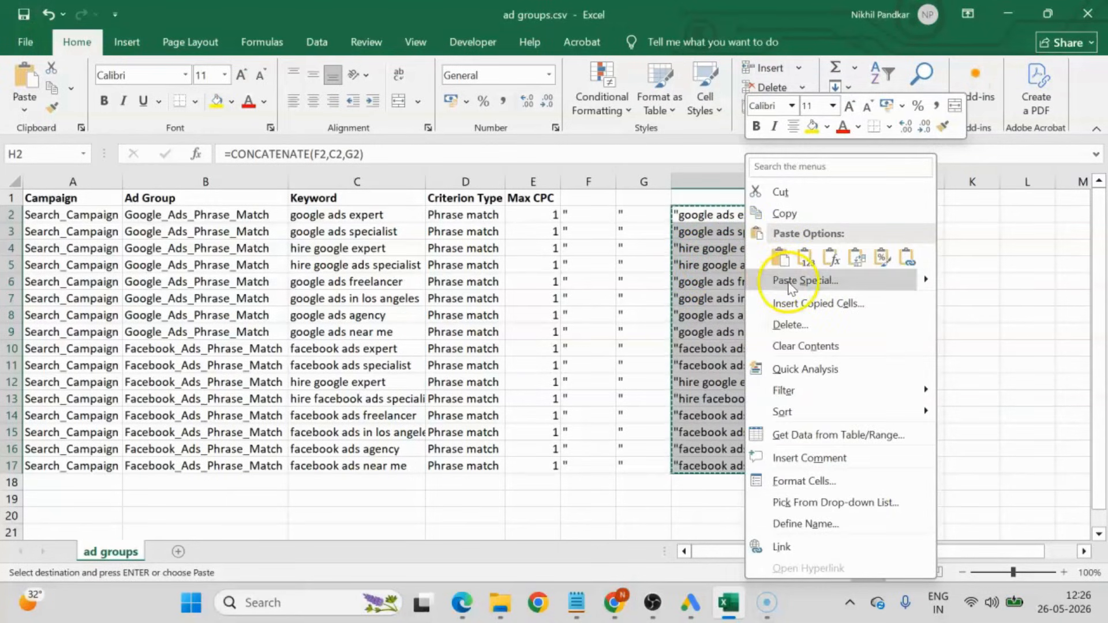
pyautogui.click(769, 279)
pyautogui.click(651, 238)
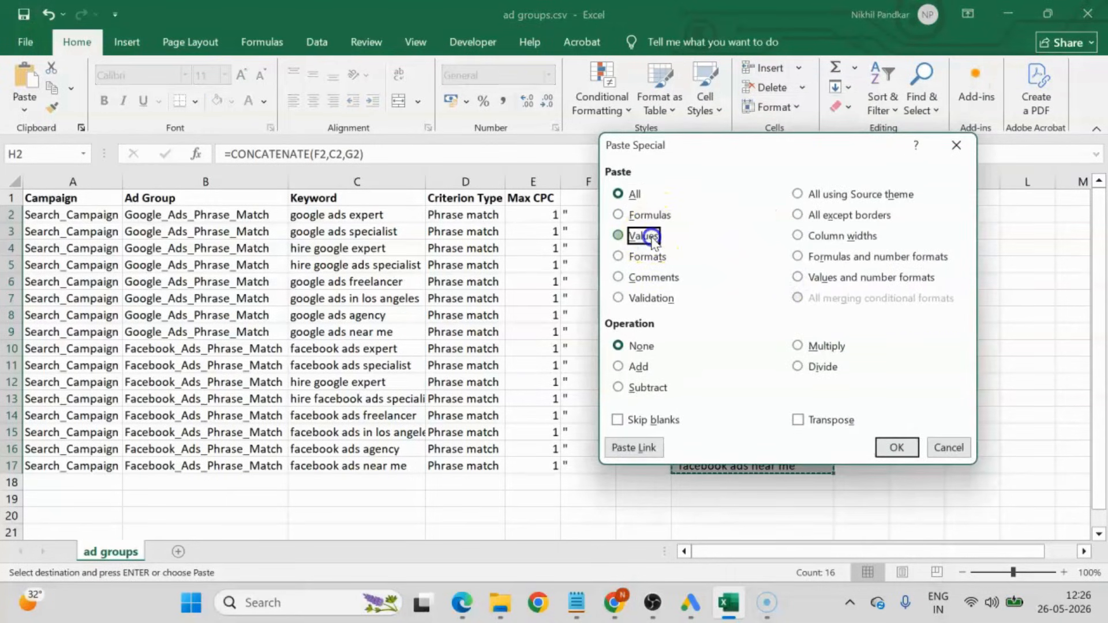
pyautogui.click(898, 447)
# Move the quoted keywords from H2:H17 into the Keyword column starting at C2, replacing the unquoted ones.
pyautogui.click(710, 216)
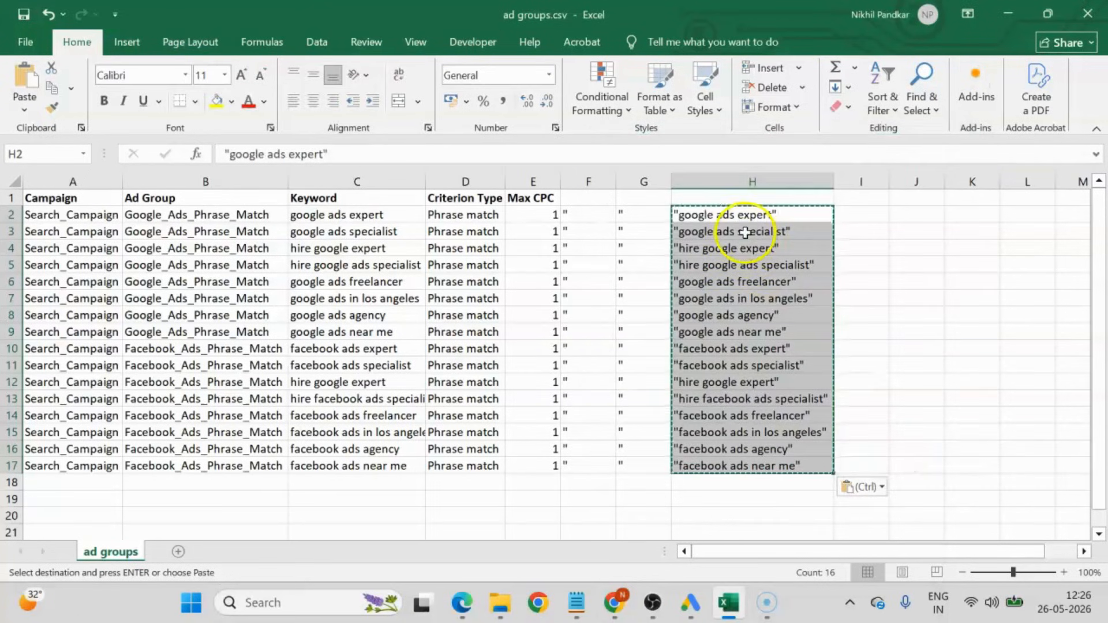
pyautogui.click(744, 231)
pyautogui.click(736, 298)
pyautogui.click(732, 352)
pyautogui.moveTo(711, 215); pyautogui.dragTo(724, 465)
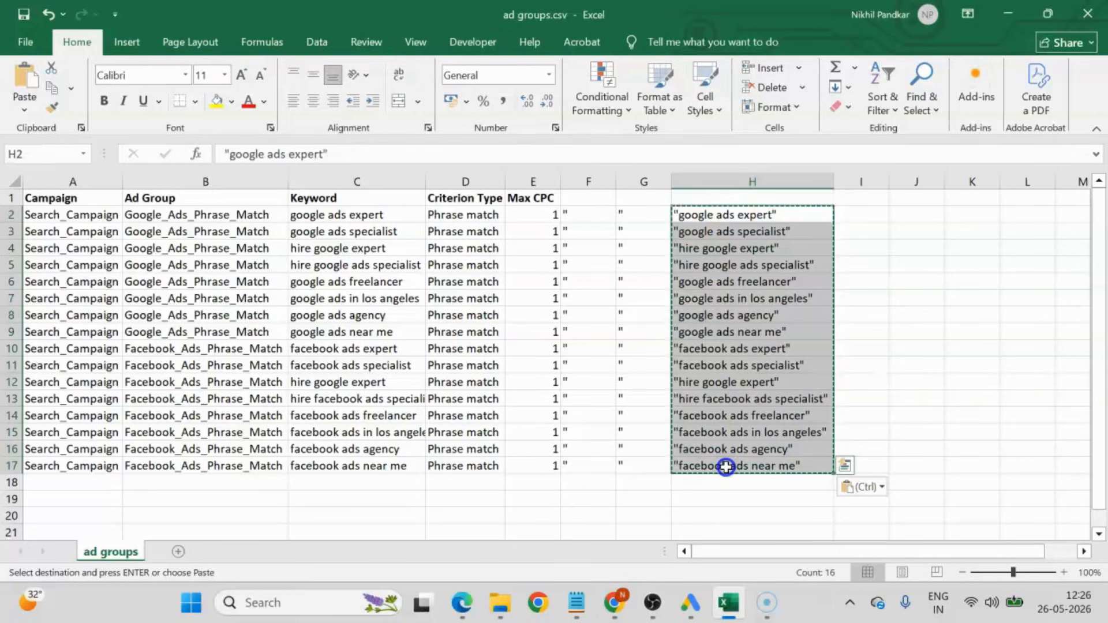
pyautogui.click(320, 214)
pyautogui.hotkey('ctrl', 'v')
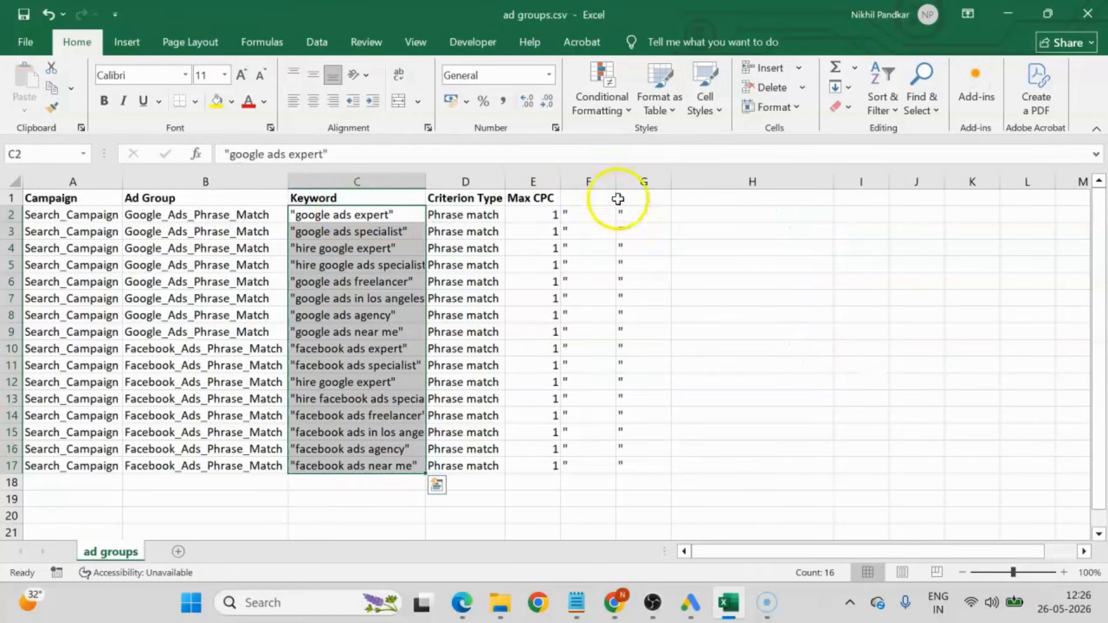
# Delete the helper columns F and G and fit the Keyword column to its contents.
pyautogui.moveTo(581, 180); pyautogui.dragTo(666, 187)
pyautogui.rightClick(667, 189)
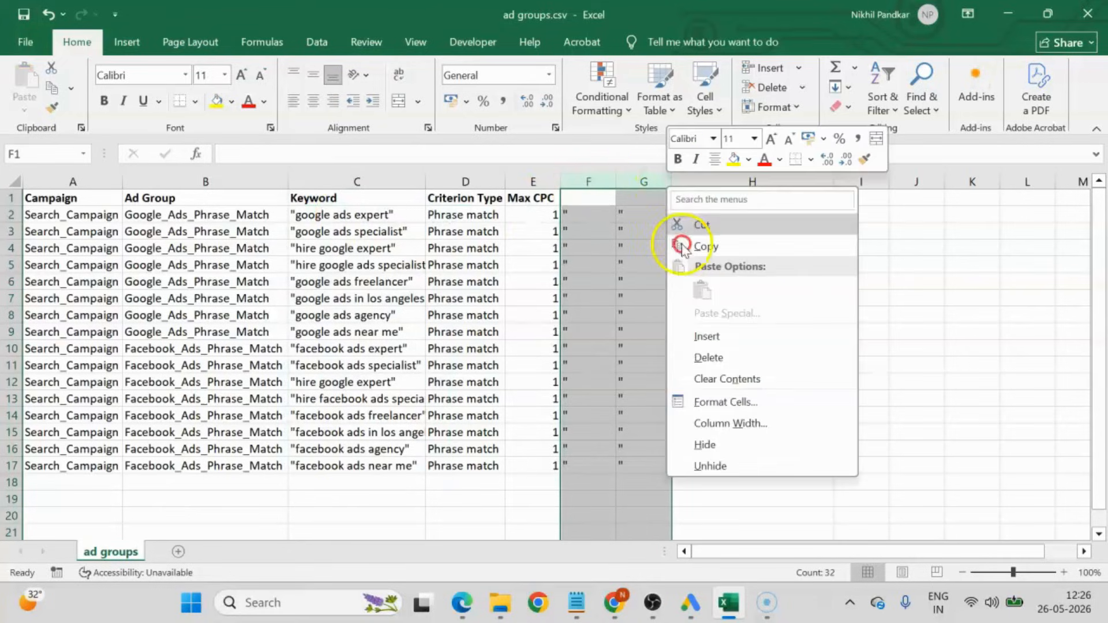
pyautogui.click(684, 354)
pyautogui.click(631, 285)
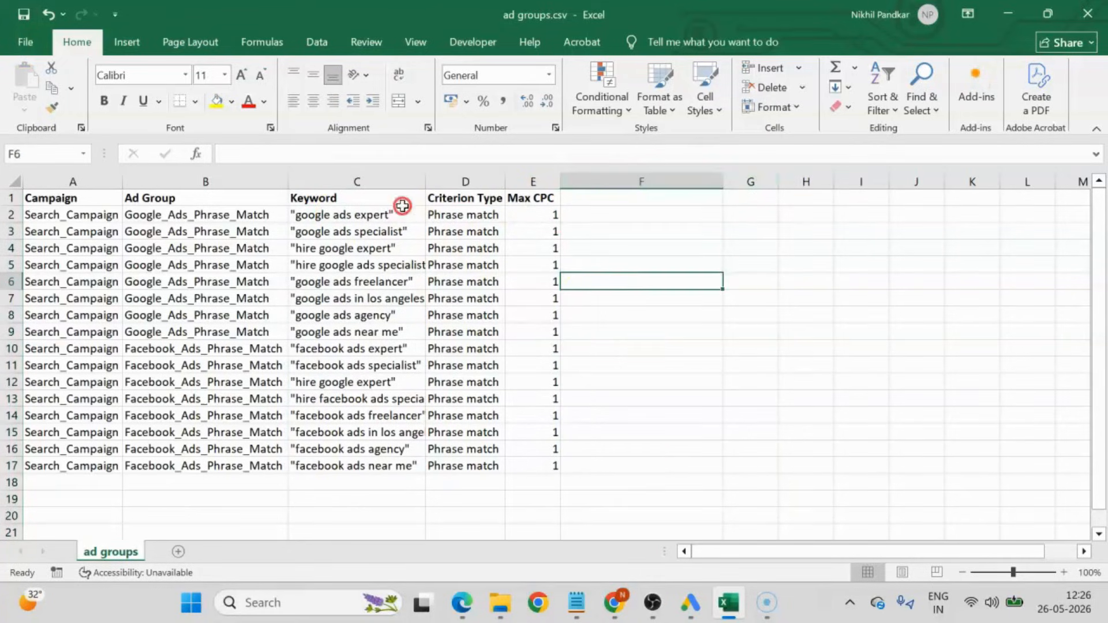
pyautogui.doubleClick(426, 182)
pyautogui.click(880, 397)
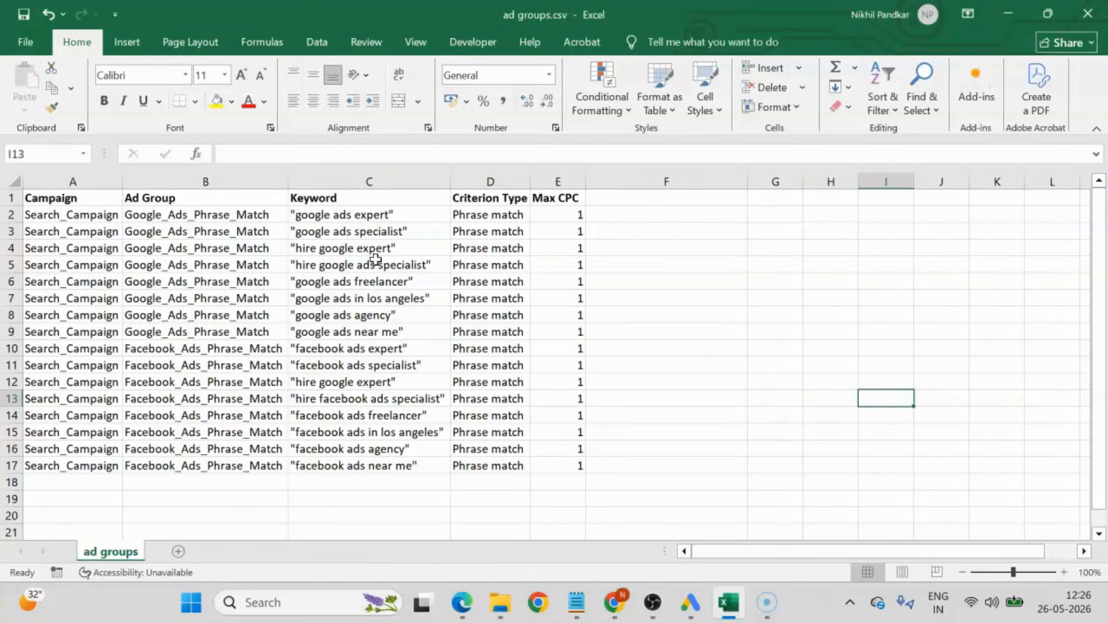
# Copy the table A1:E17 including its headings and switch to the Keywords view in Google Ads Editor.
pyautogui.moveTo(45, 195); pyautogui.dragTo(573, 472)
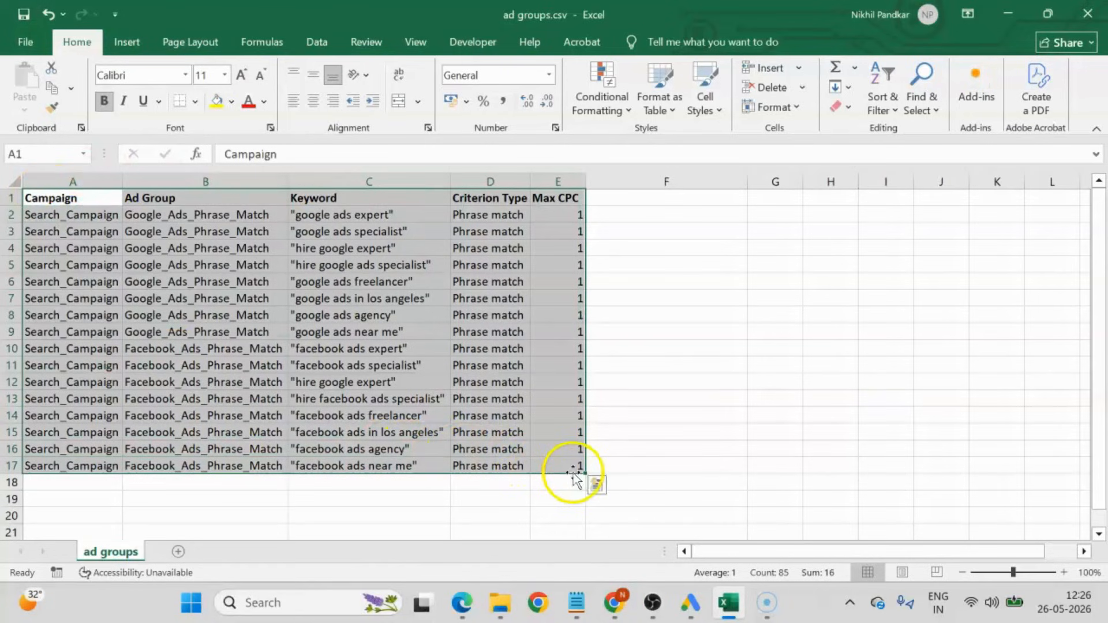
pyautogui.rightClick(277, 251)
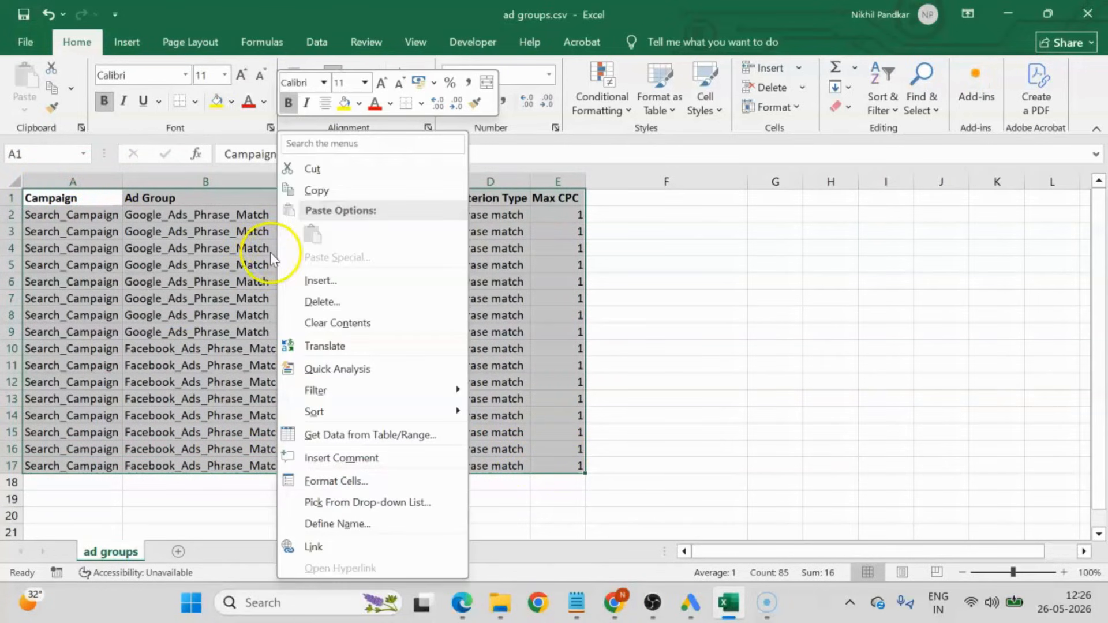
pyautogui.click(310, 186)
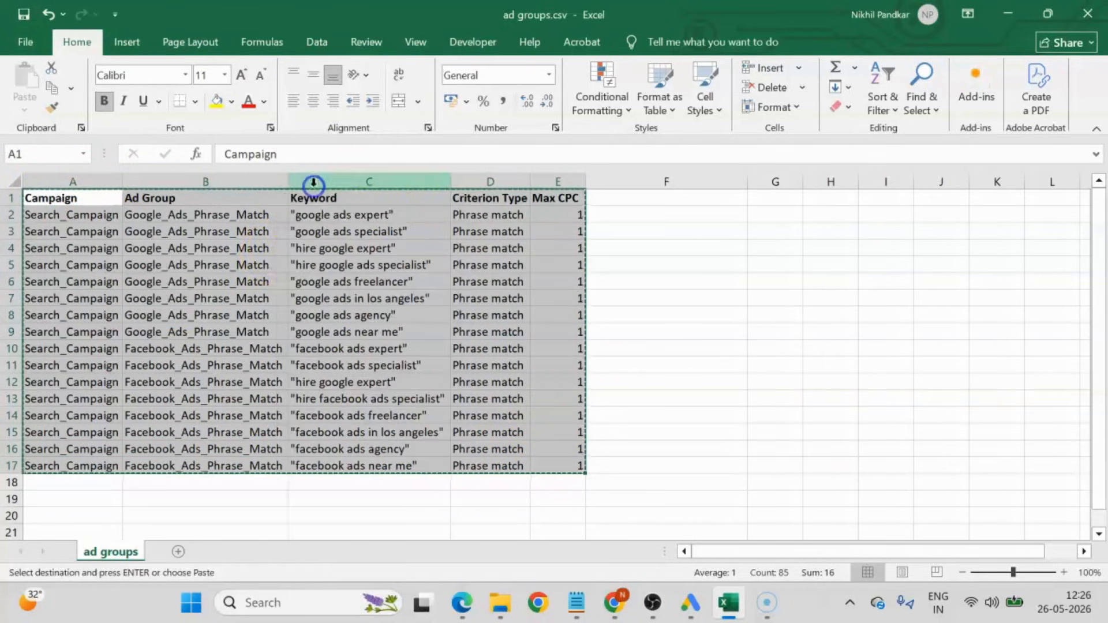
pyautogui.click(690, 603)
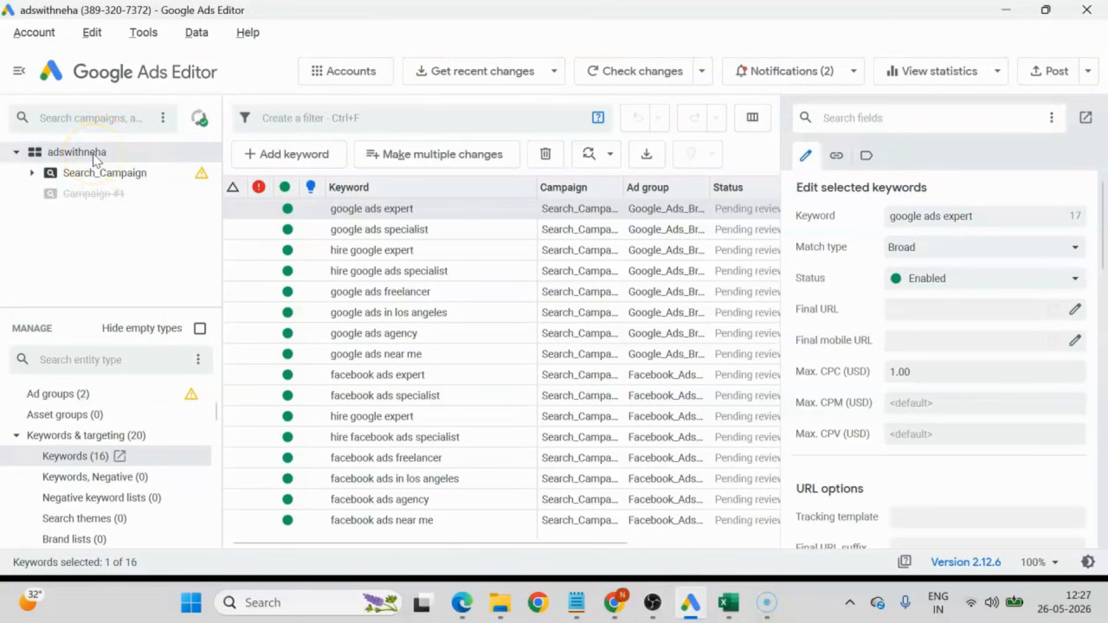
# Paste the copied table into Make multiple changes, check its columns through Max CPC, process it and finish the import.
pyautogui.click(418, 155)
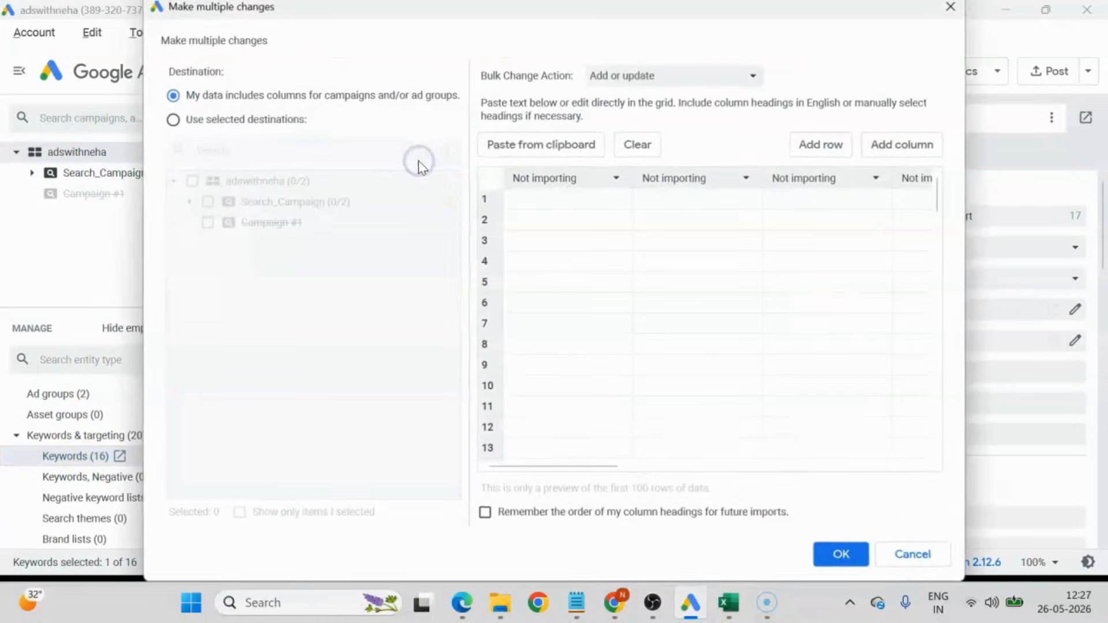
pyautogui.click(576, 151)
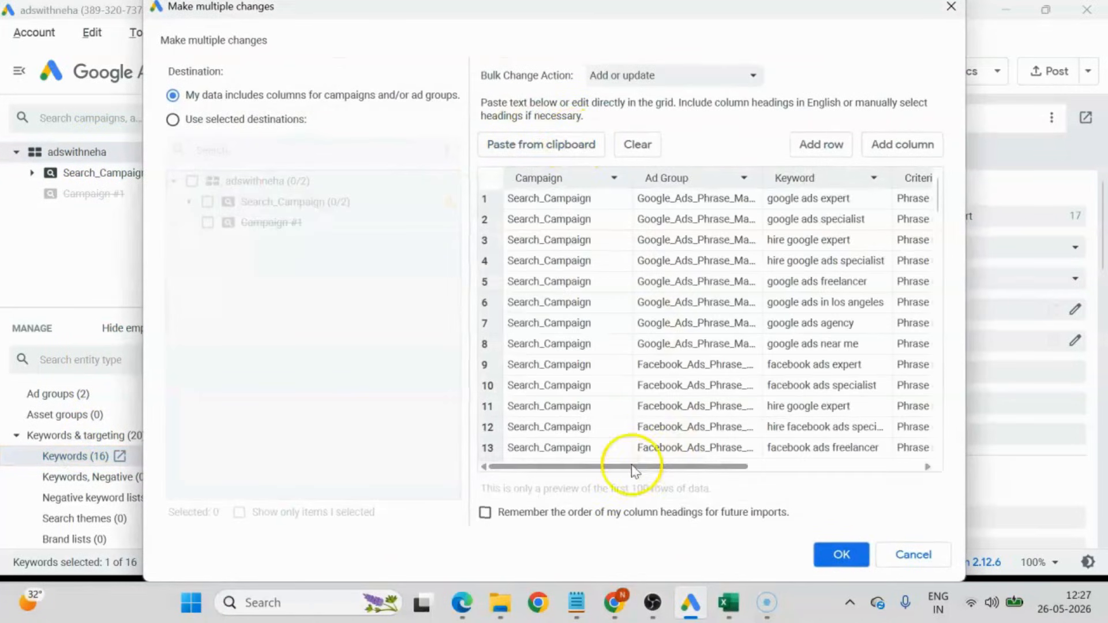
pyautogui.moveTo(626, 469); pyautogui.dragTo(809, 470)
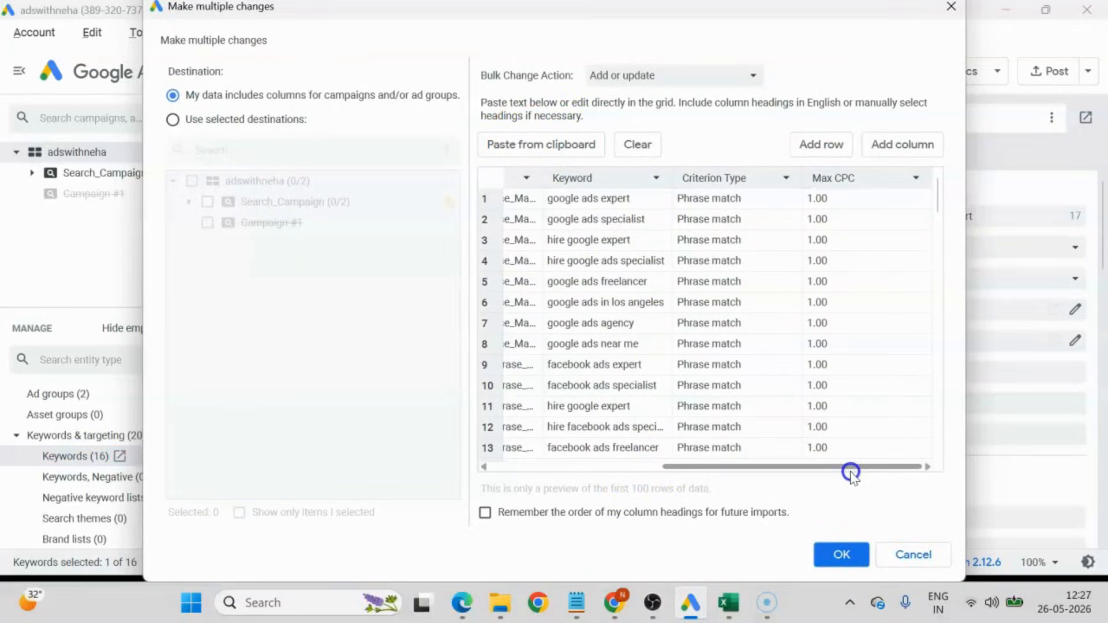
pyautogui.click(841, 555)
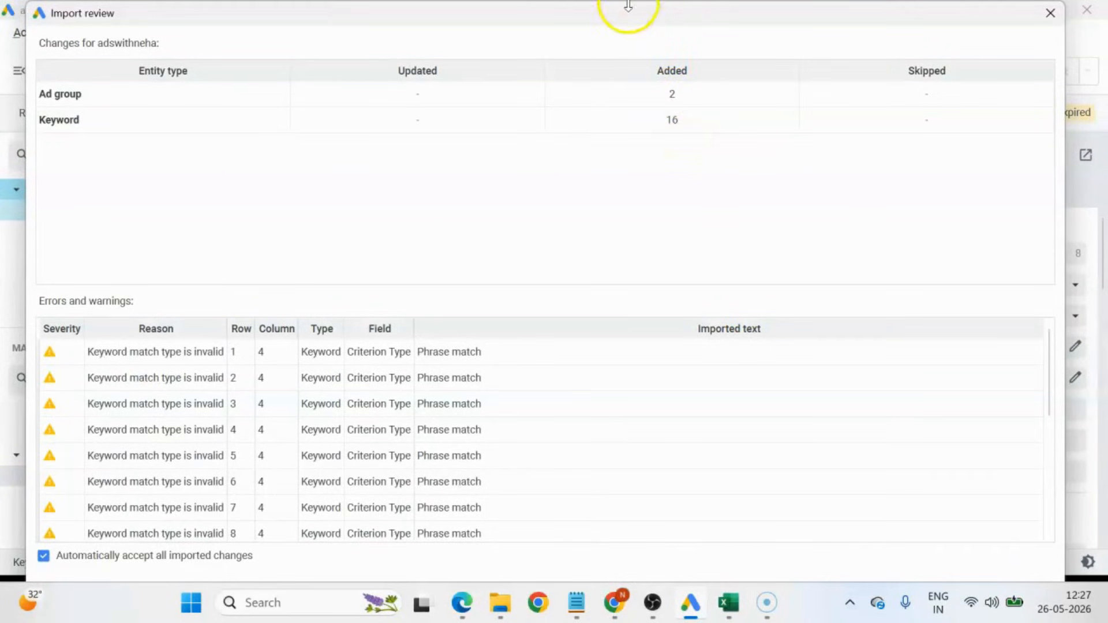
pyautogui.moveTo(629, 2)
pyautogui.mouseDown()
pyautogui.moveTo(628, 68)
pyautogui.moveTo(617, 60)
pyautogui.moveTo(622, 20)
pyautogui.mouseUp()
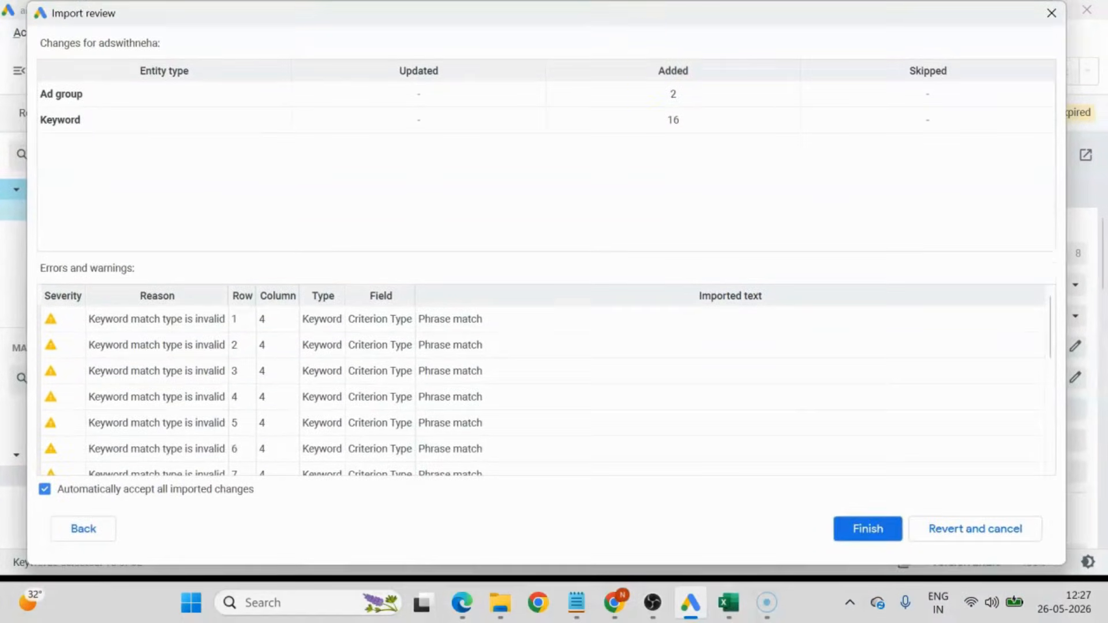
pyautogui.click(857, 528)
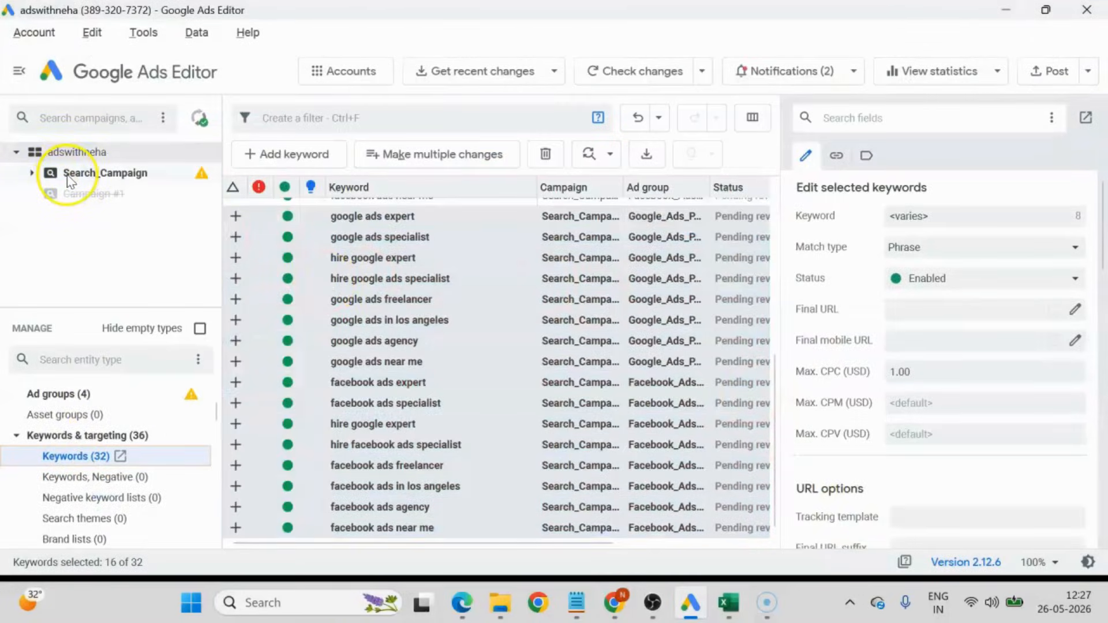
# Show the ad groups of Search_Campaign and check the Google and Facebook phrase match ad groups.
pyautogui.click(67, 175)
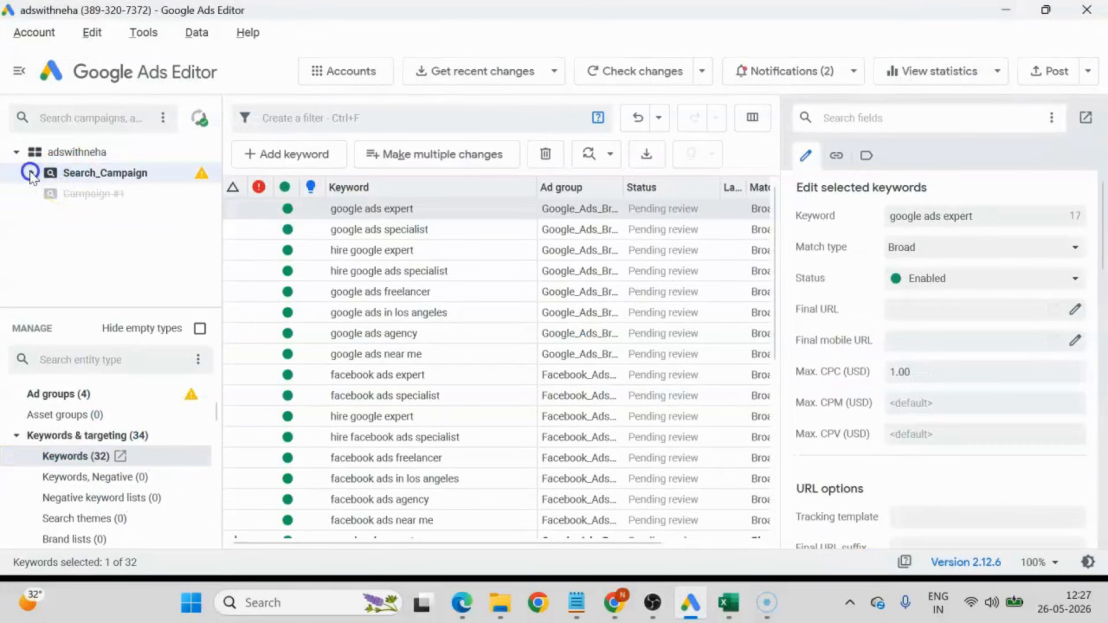
pyautogui.click(35, 395)
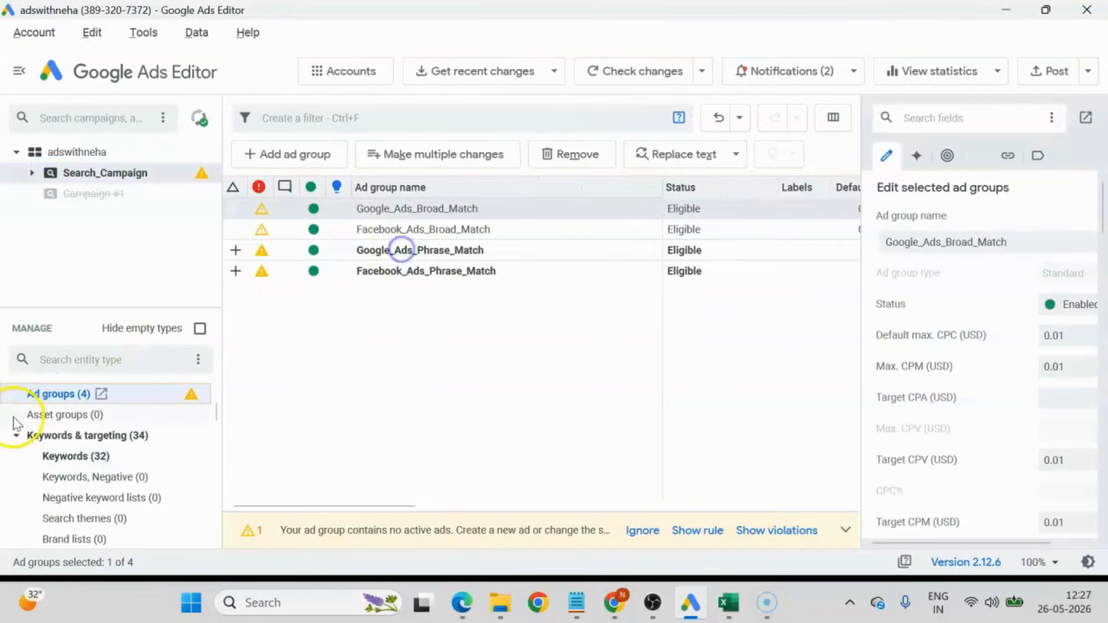
pyautogui.click(444, 248)
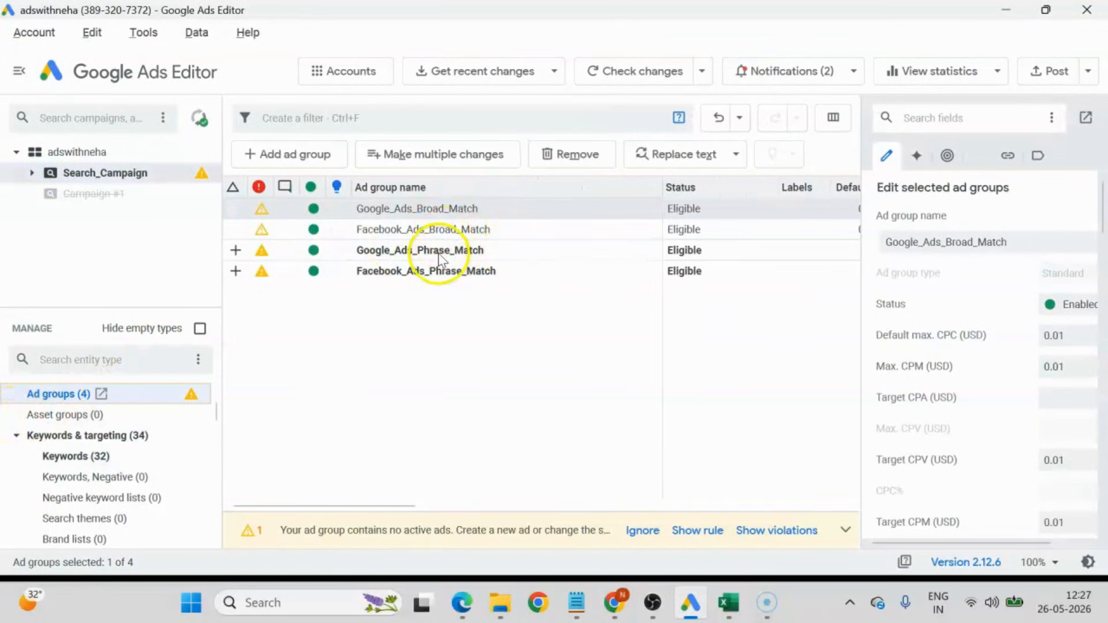
# Post the pending ad group and keyword changes for all campaigns of the adswithneha account and close the finished upload.
pyautogui.click(444, 282)
pyautogui.click(56, 152)
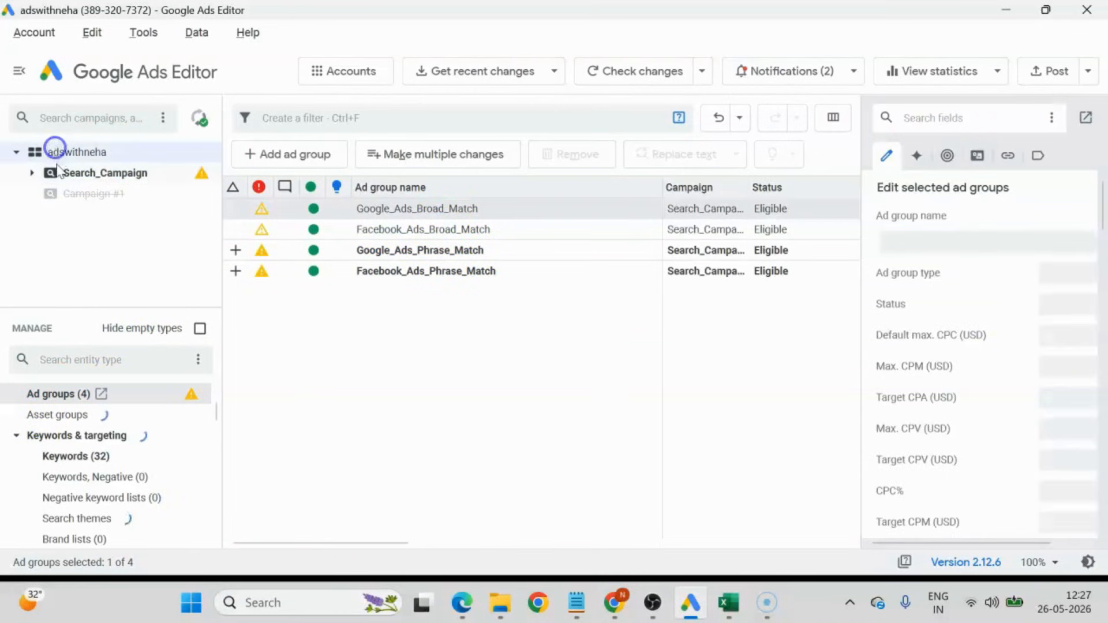
pyautogui.click(1058, 73)
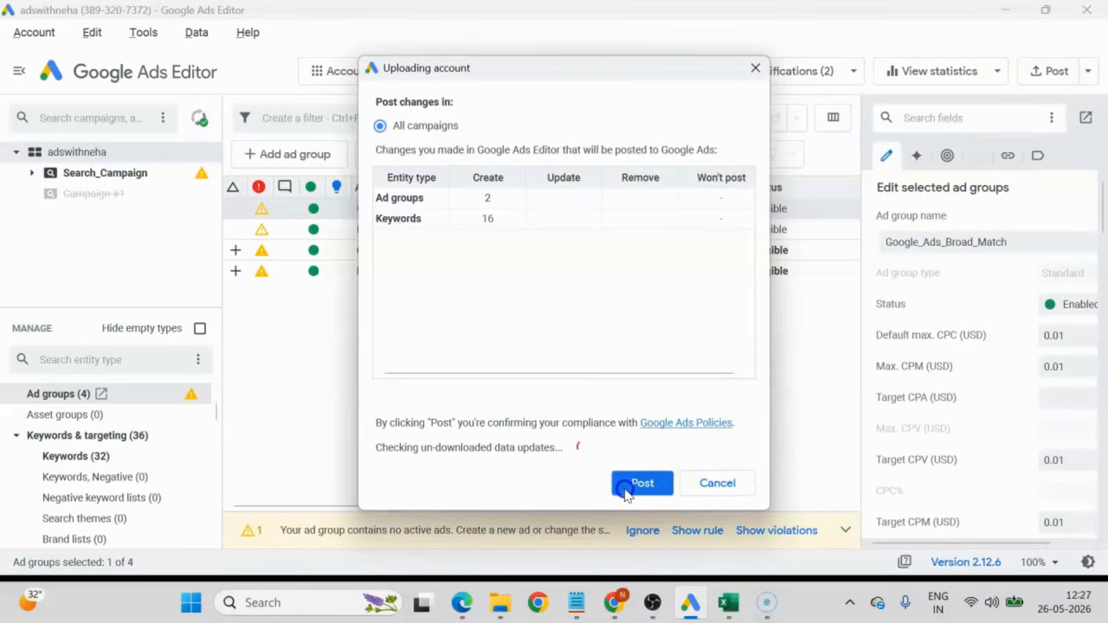
pyautogui.click(628, 488)
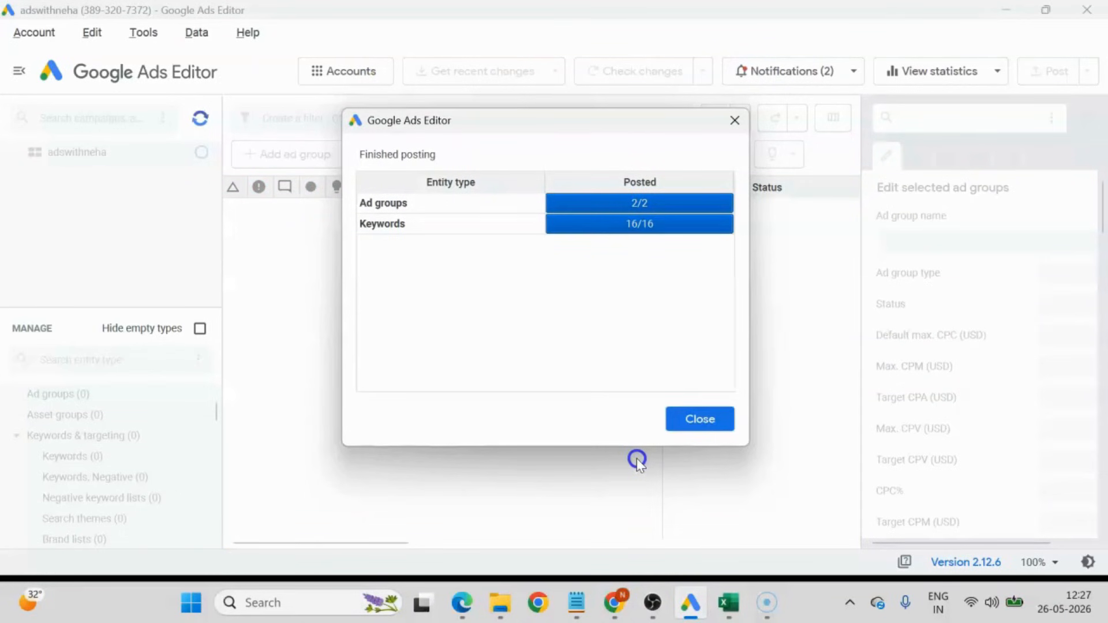
pyautogui.click(700, 420)
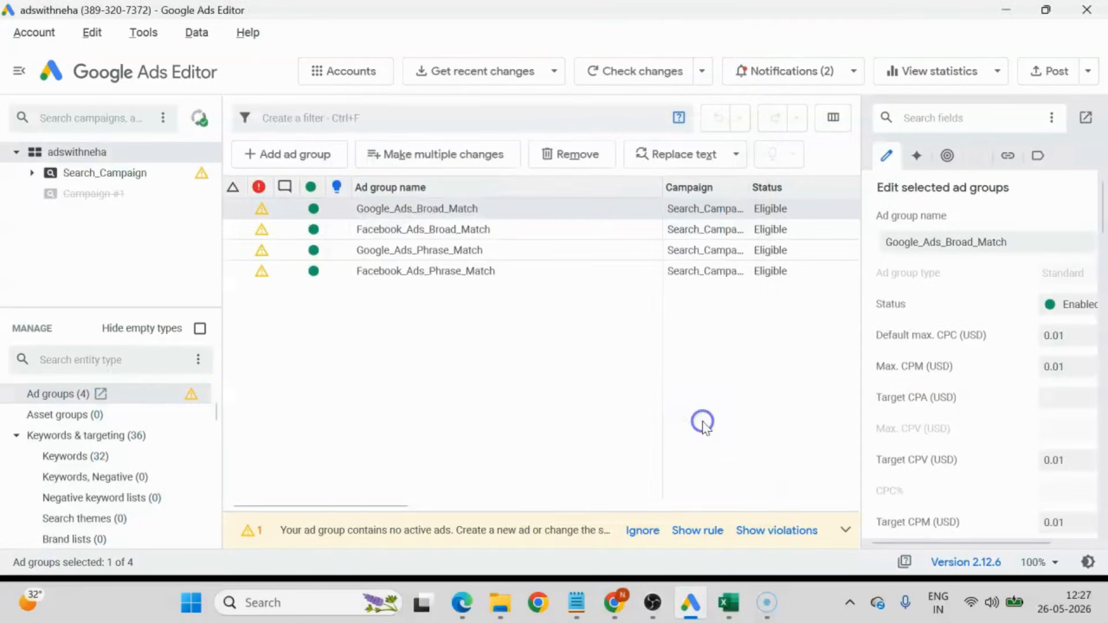
# Switch to Google Ads in Chrome, reload the campaigns, open Search_Campaign and check the keywords of the Google_Ads_Phrase_Match ad group.
pyautogui.click(614, 603)
pyautogui.click(116, 18)
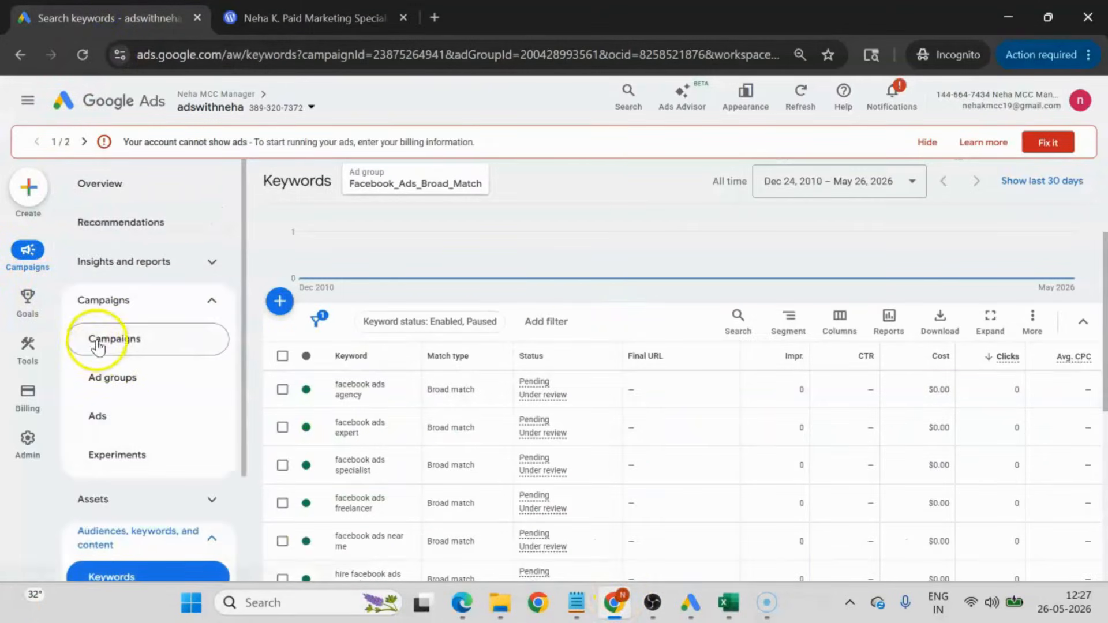
pyautogui.click(99, 339)
pyautogui.click(83, 54)
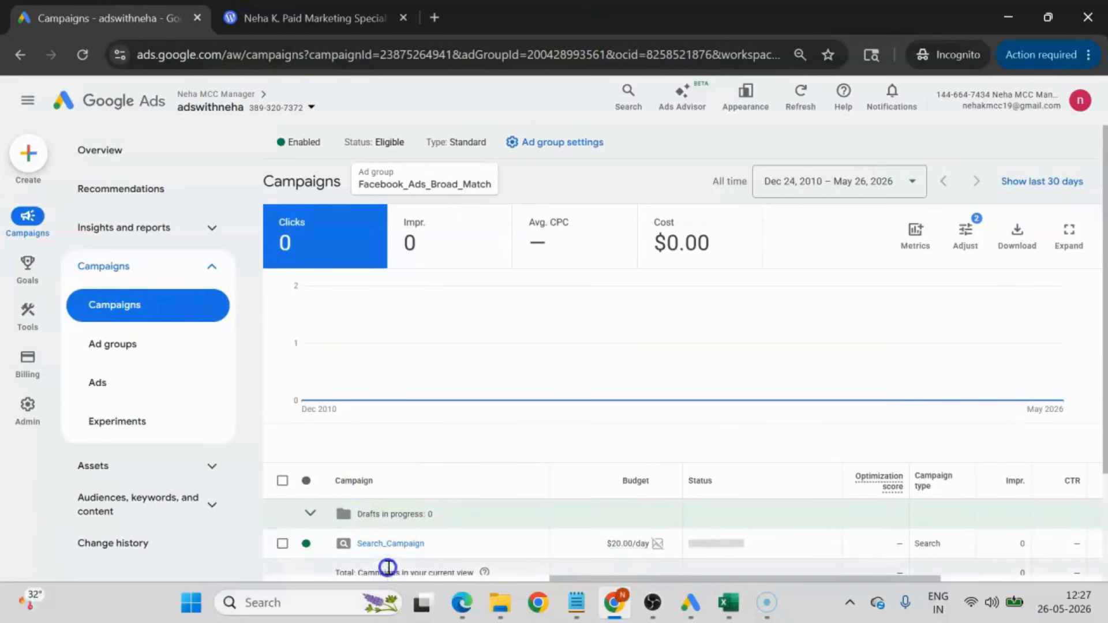
pyautogui.scroll(-3, 386, 542)
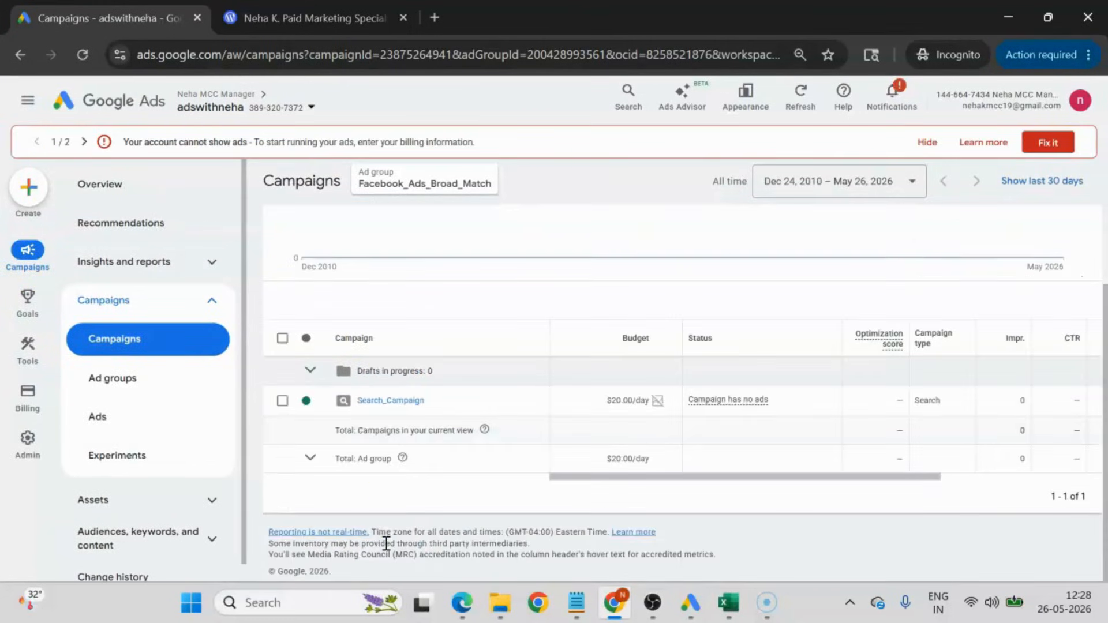
pyautogui.click(391, 402)
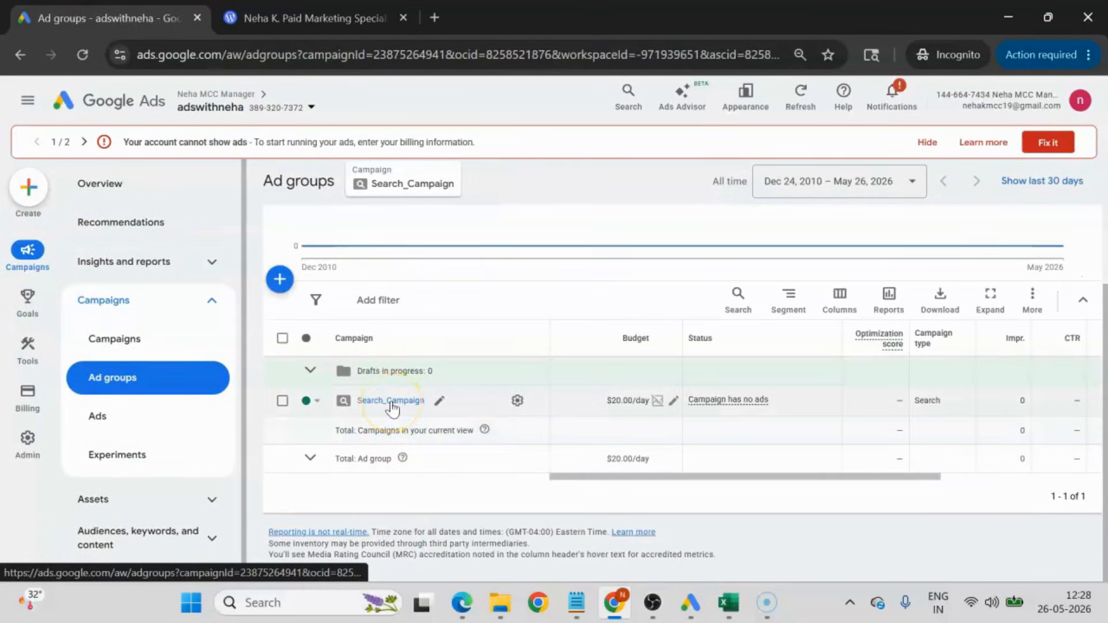
pyautogui.click(391, 402)
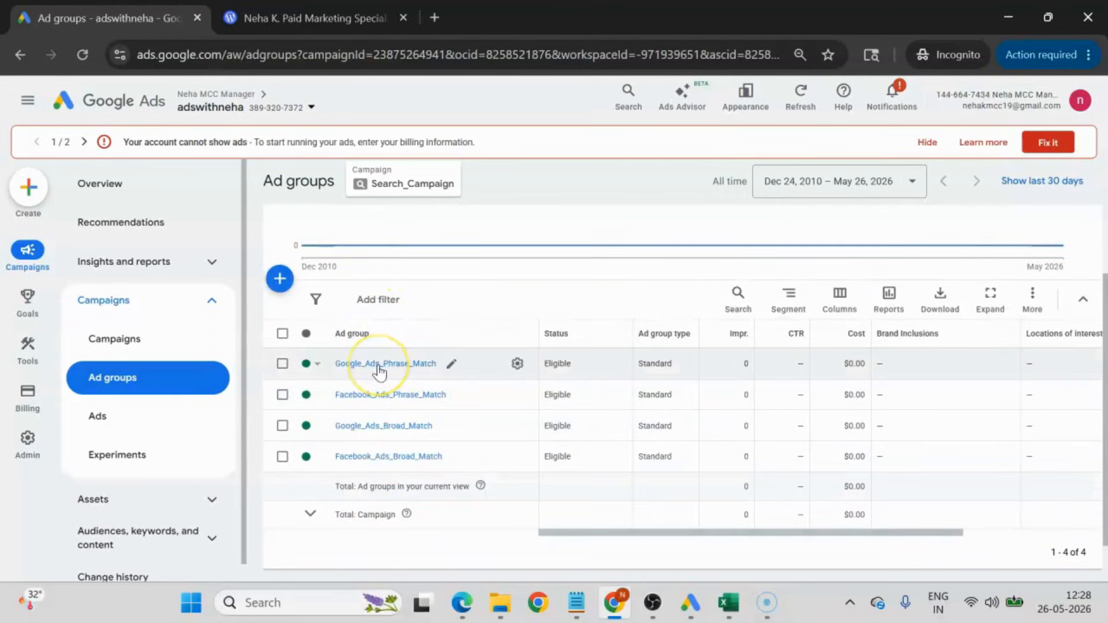
pyautogui.click(378, 365)
pyautogui.scroll(-5, 536, 420)
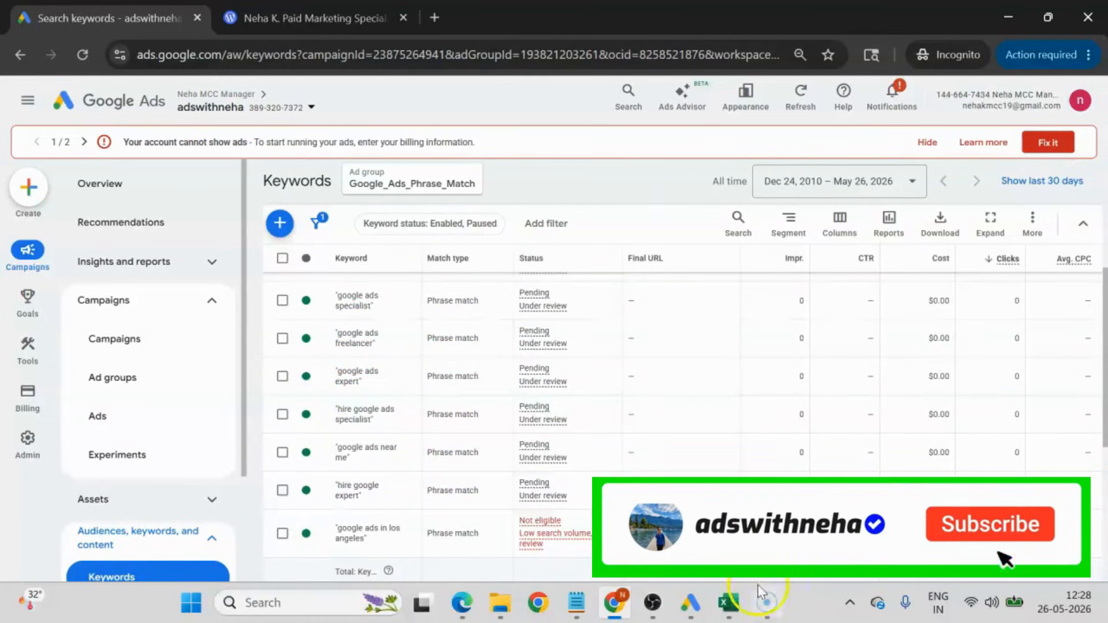
# Switch to Excel and replace all occurrences of Phrase with Exact in the ad group names in B2:B17.
pyautogui.click(729, 603)
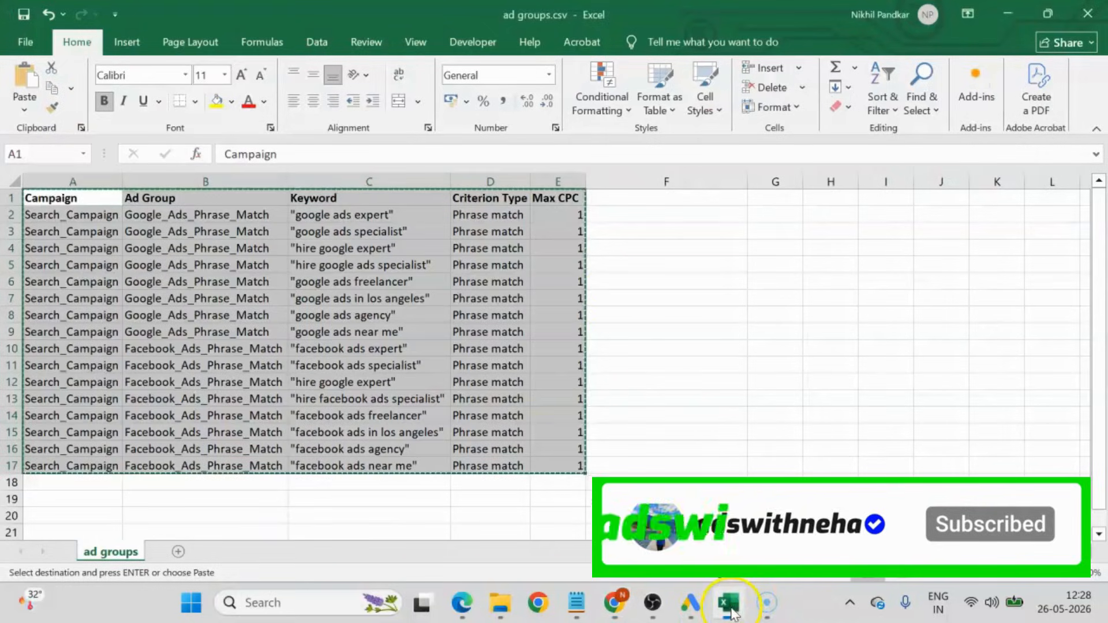
pyautogui.click(632, 214)
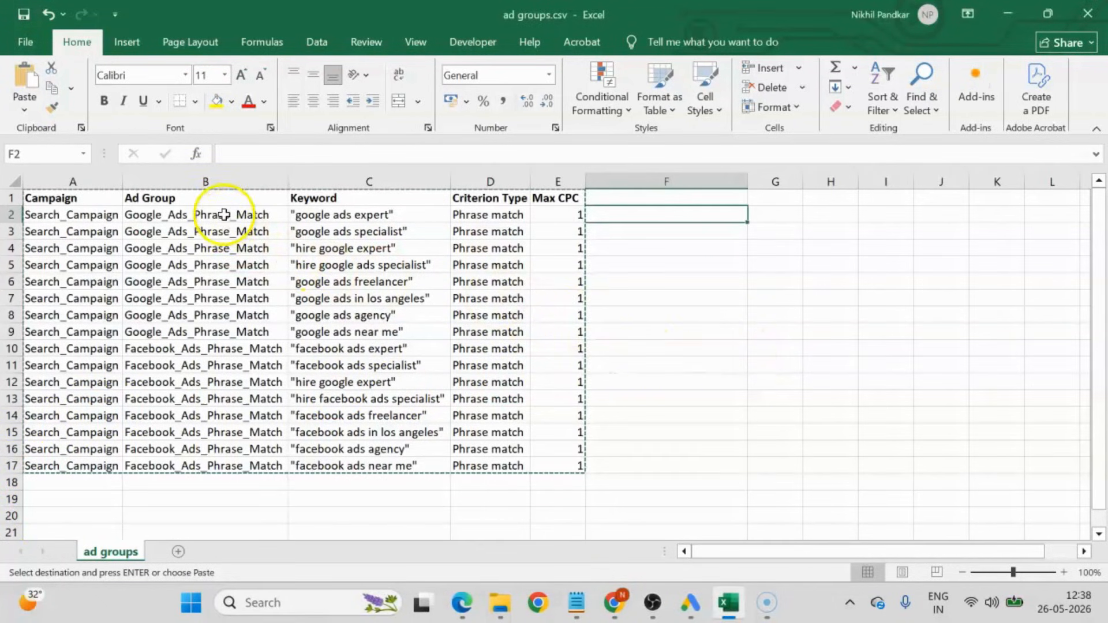
pyautogui.moveTo(224, 214); pyautogui.dragTo(225, 279)
pyautogui.click(846, 408)
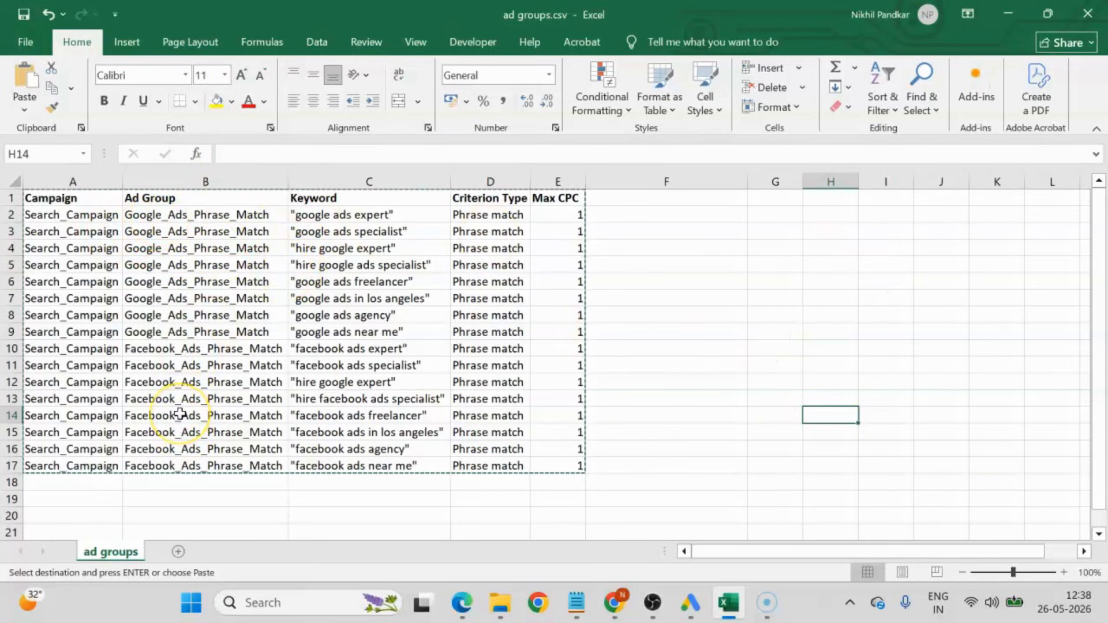
pyautogui.click(182, 216)
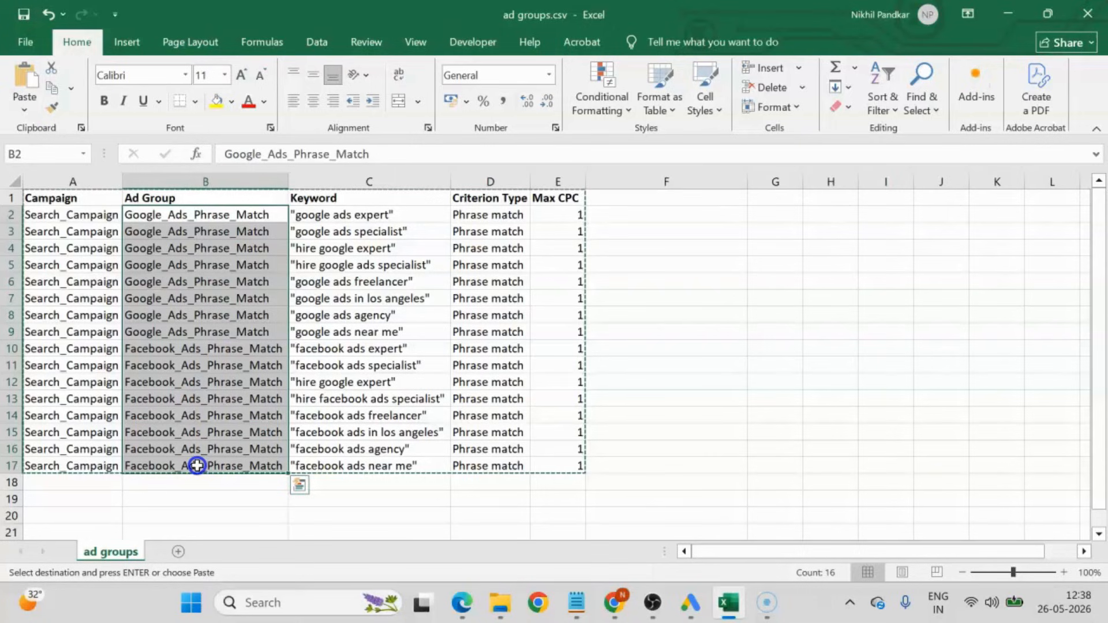
pyautogui.hotkey('ctrl', 'f')
pyautogui.click(633, 239)
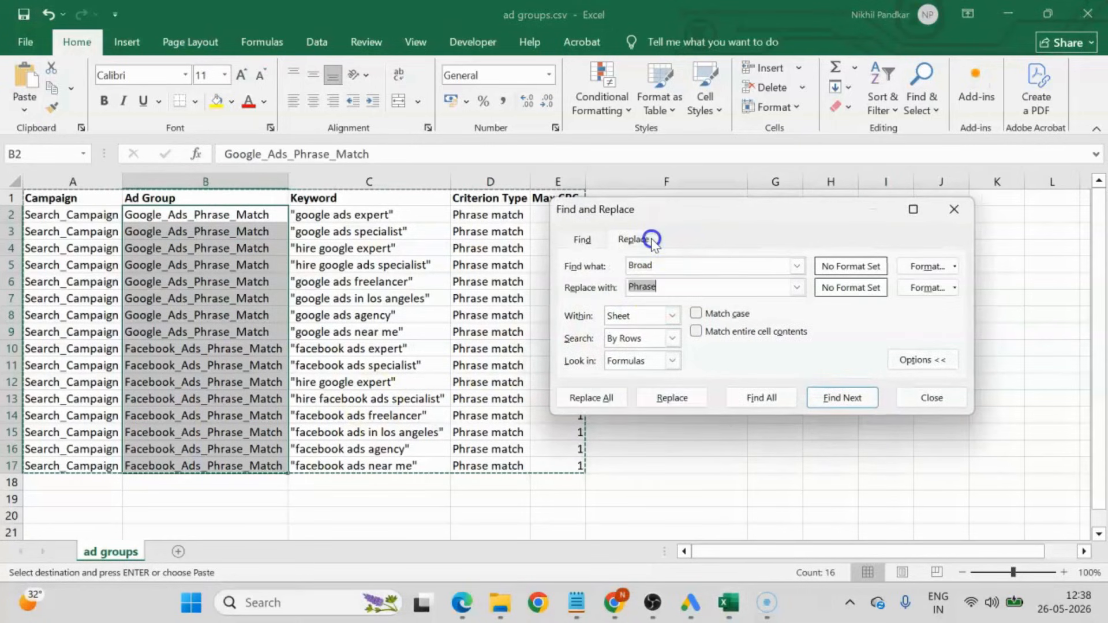
pyautogui.click(663, 266)
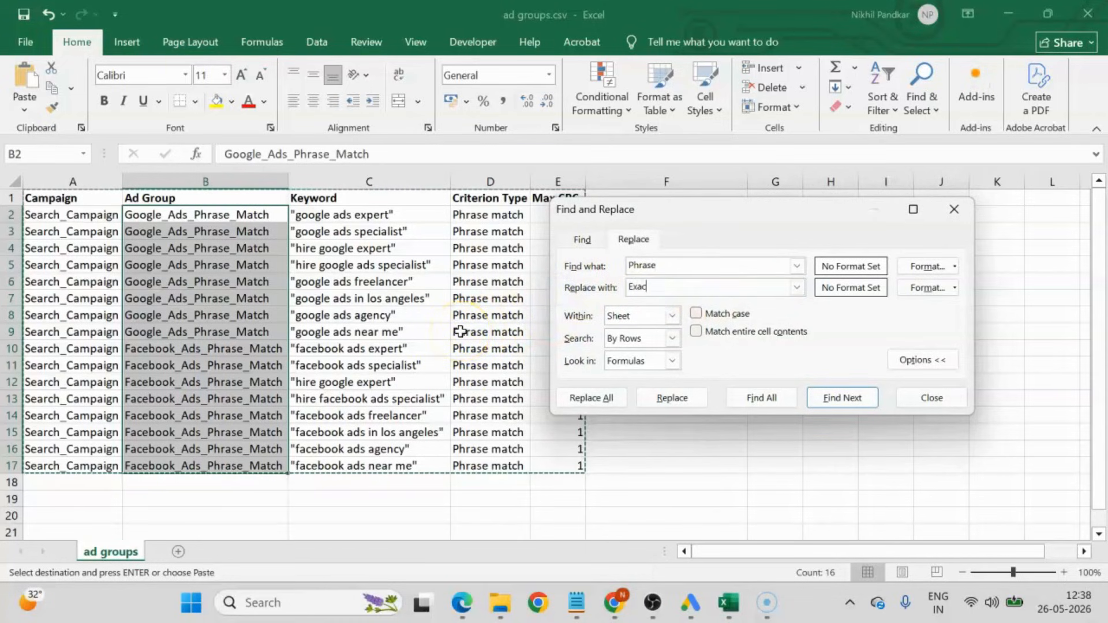
pyautogui.click(615, 404)
pyautogui.click(868, 353)
pyautogui.click(930, 398)
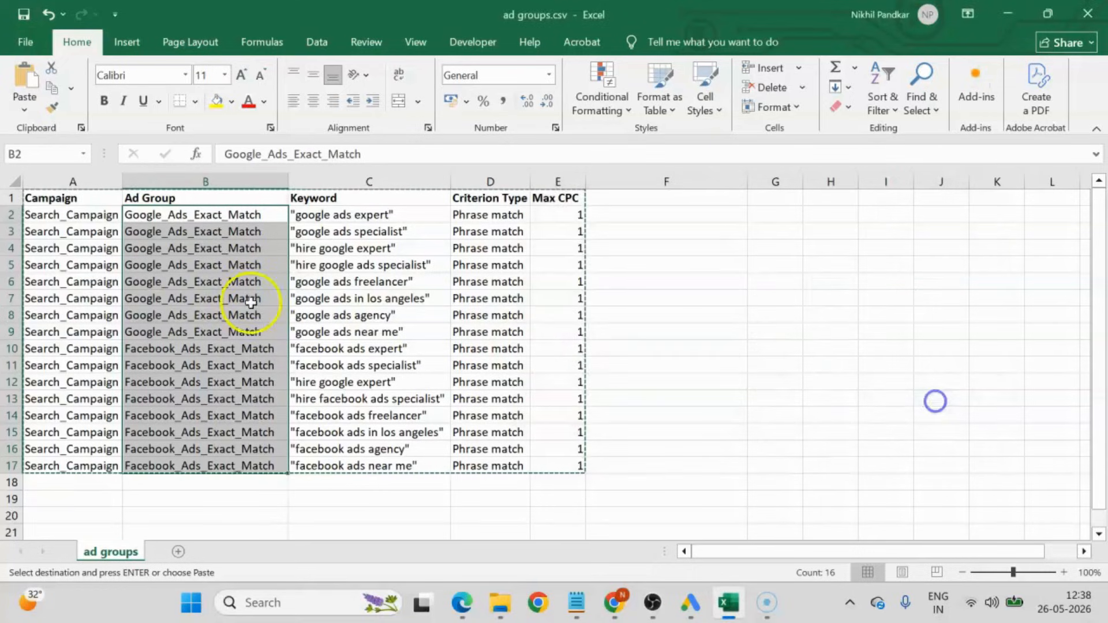
pyautogui.click(222, 281)
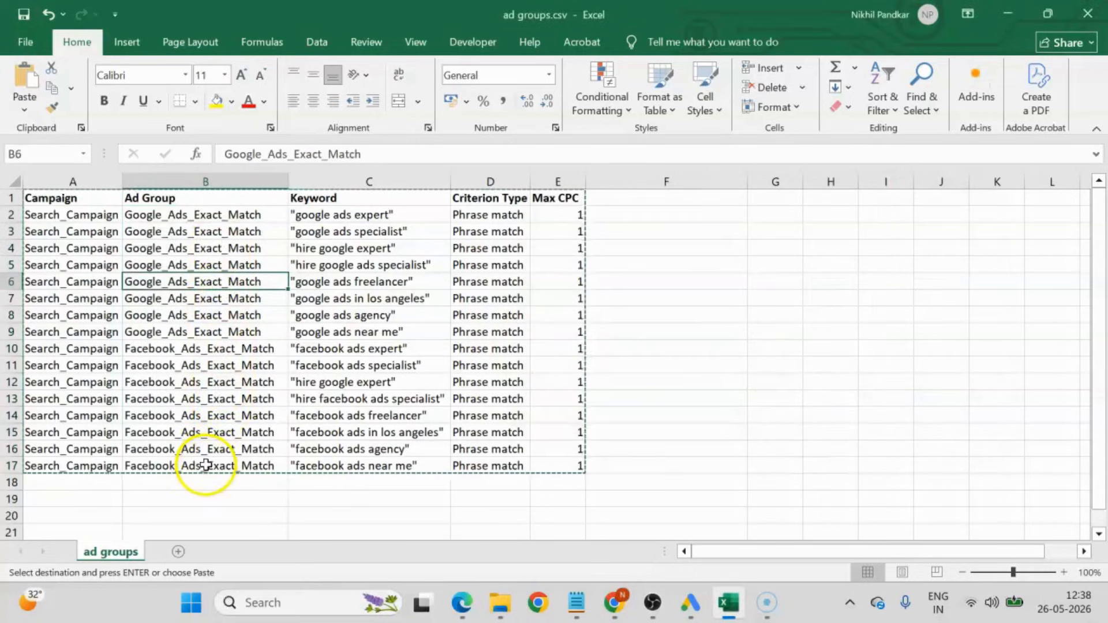
# Remove all double quotation marks from the keywords in C2:C17 by replacing them with nothing.
pyautogui.moveTo(349, 215); pyautogui.dragTo(352, 468)
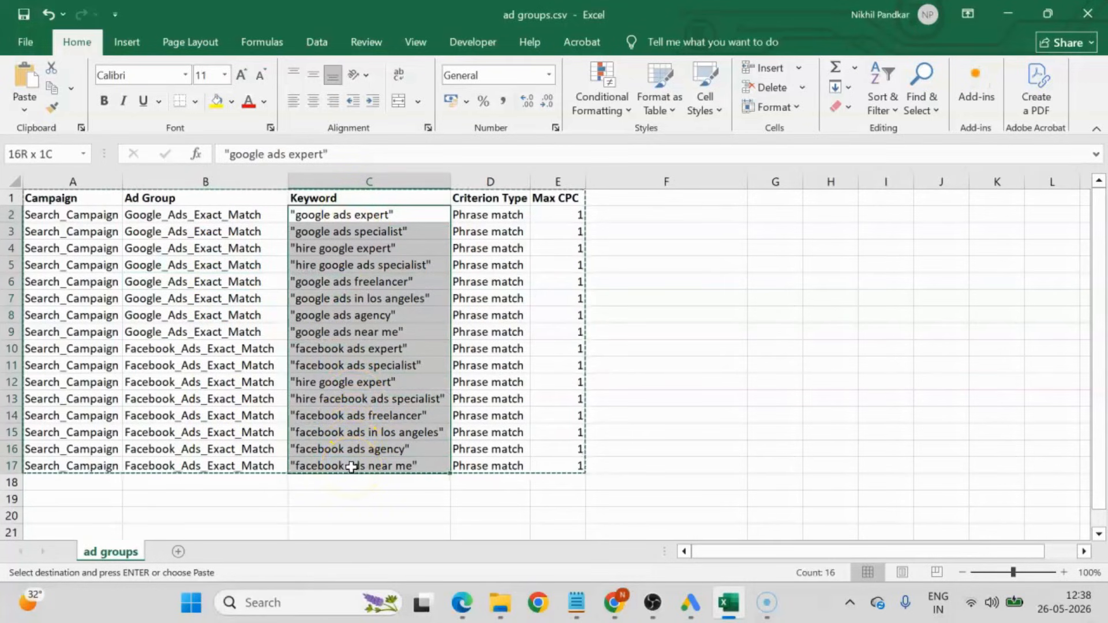
pyautogui.click(224, 154)
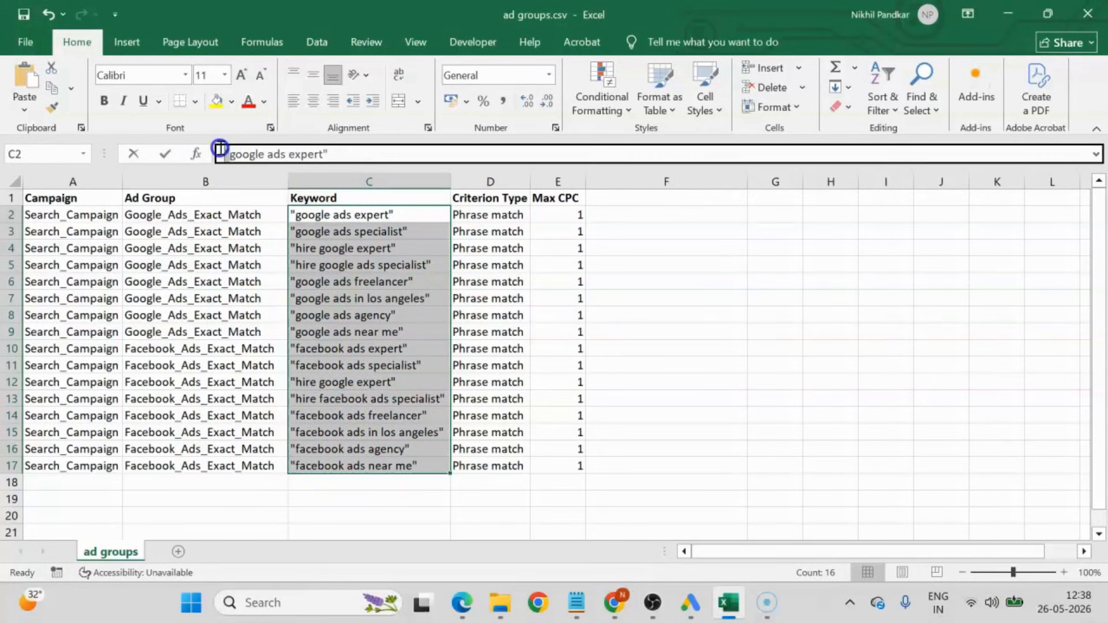
pyautogui.click(744, 268)
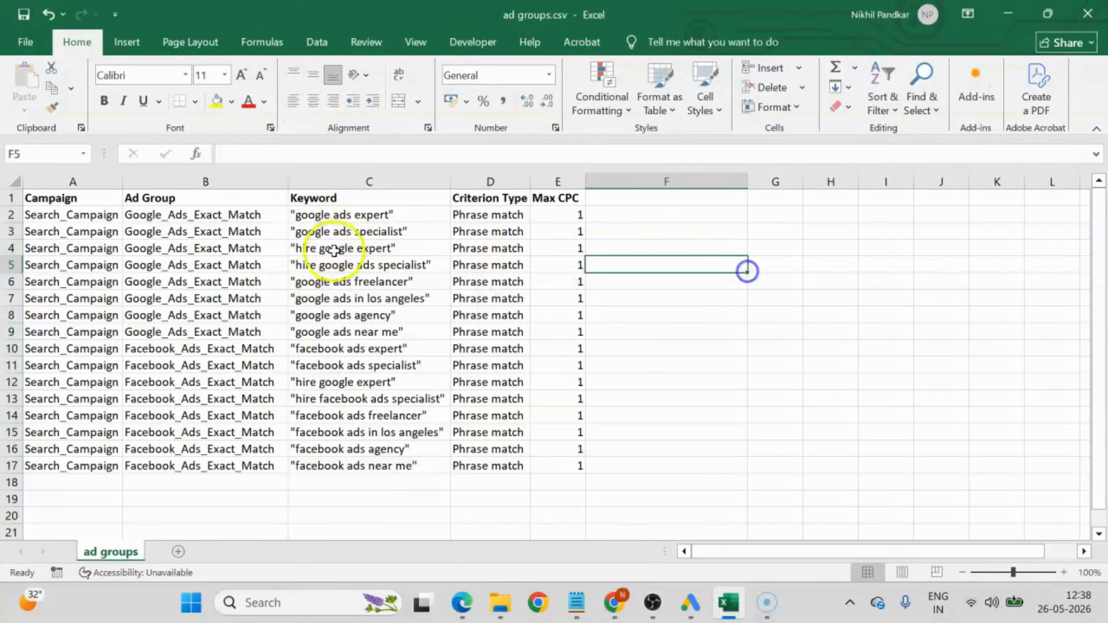
pyautogui.moveTo(343, 216); pyautogui.dragTo(365, 468)
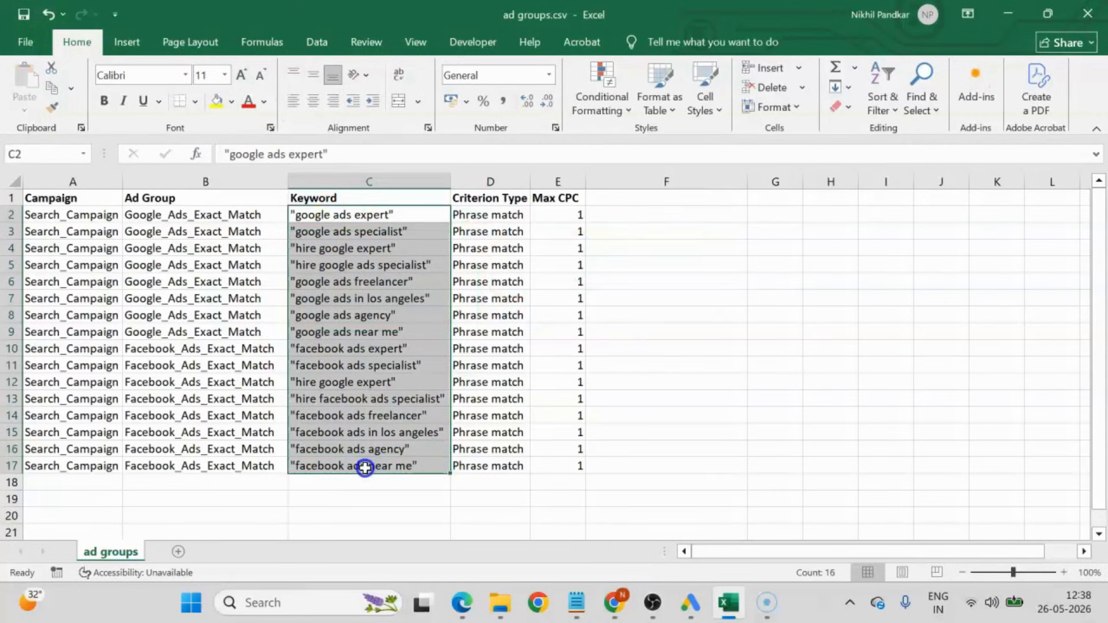
pyautogui.hotkey('ctrl', 'f')
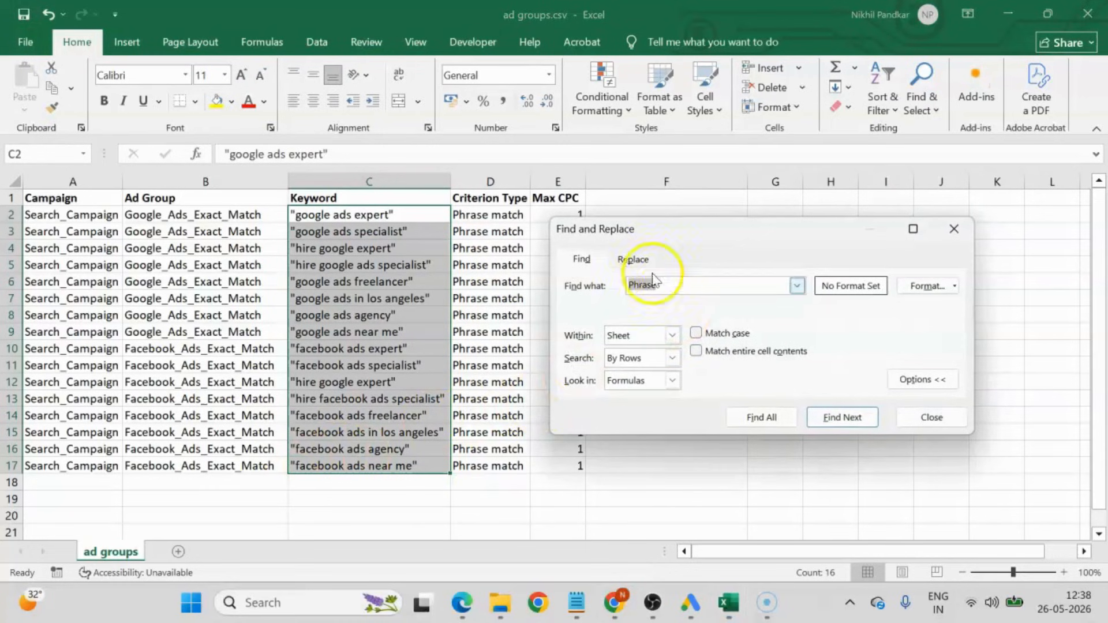
pyautogui.click(638, 259)
pyautogui.moveTo(674, 286); pyautogui.dragTo(599, 291)
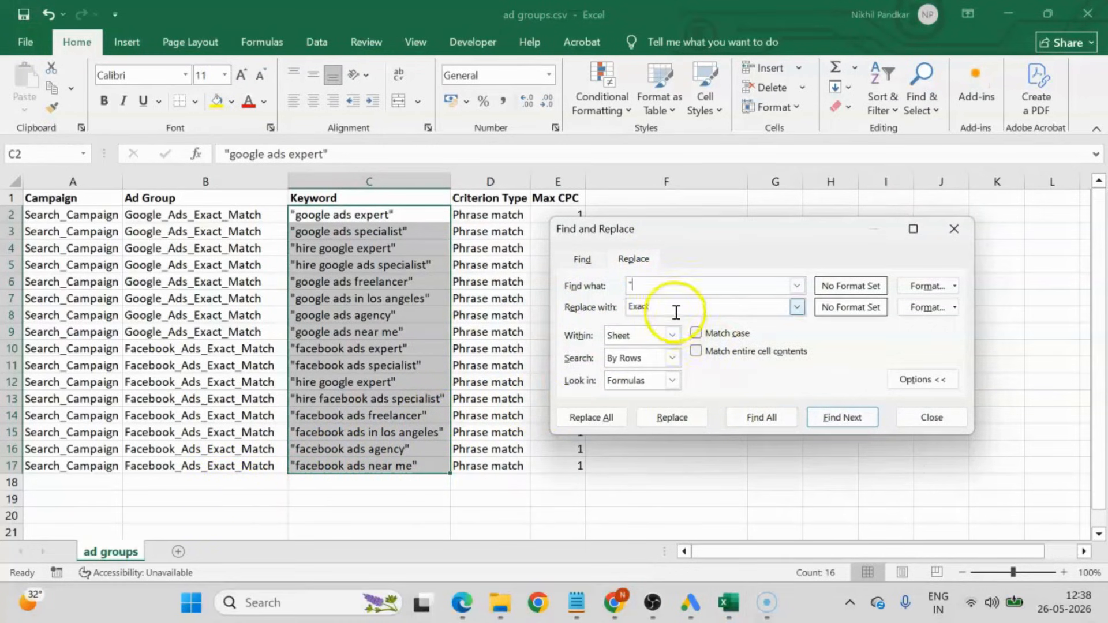
pyautogui.moveTo(673, 314); pyautogui.dragTo(584, 301)
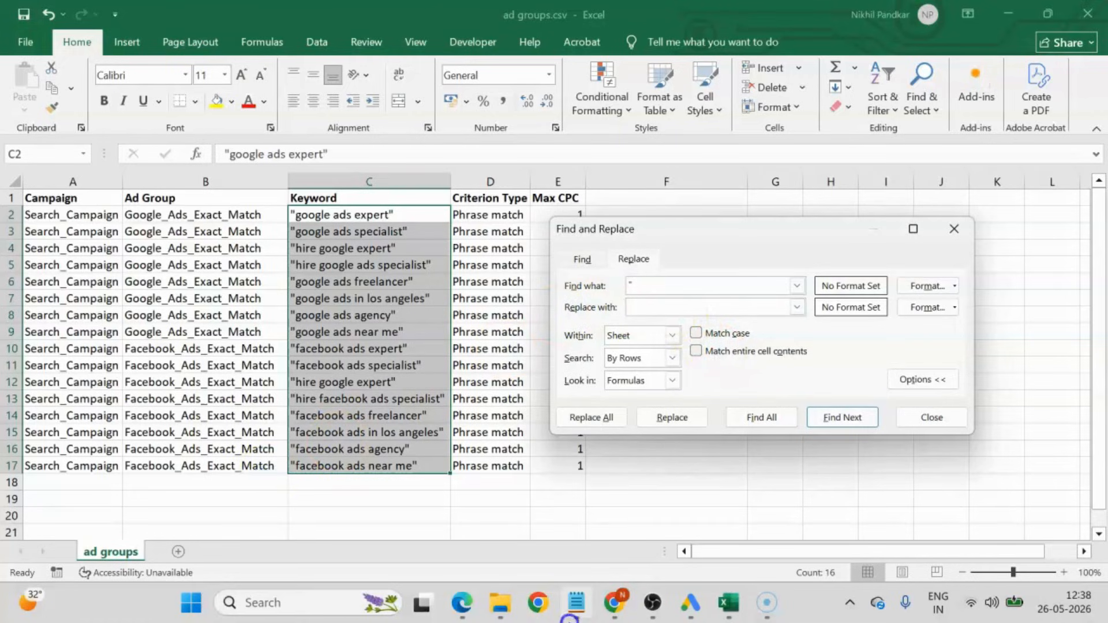
pyautogui.click(603, 418)
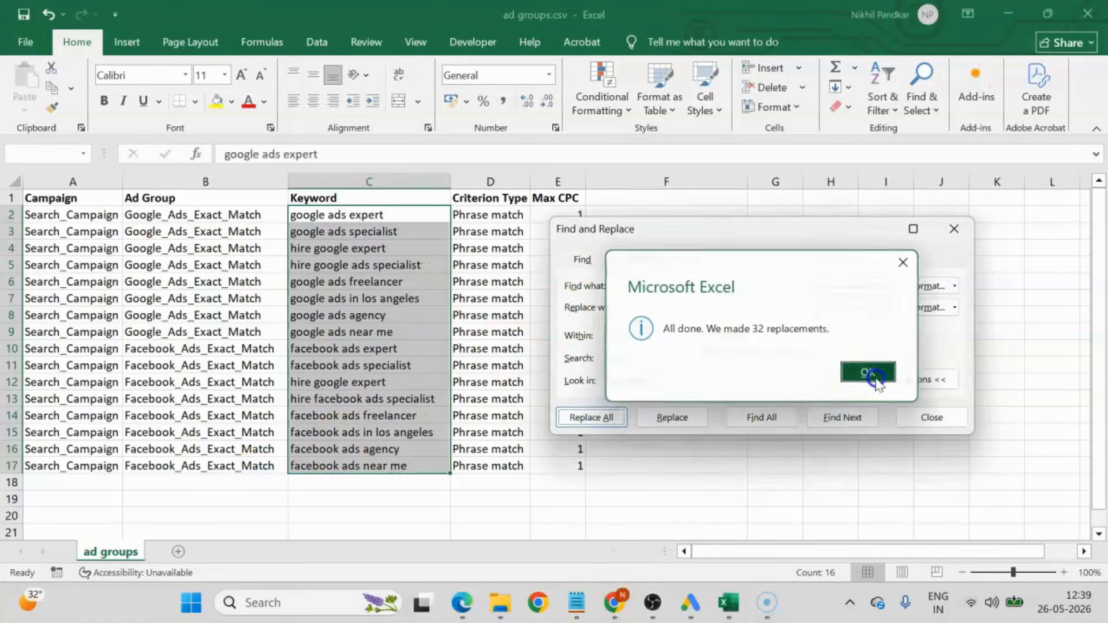
pyautogui.click(851, 373)
pyautogui.click(931, 418)
pyautogui.click(831, 399)
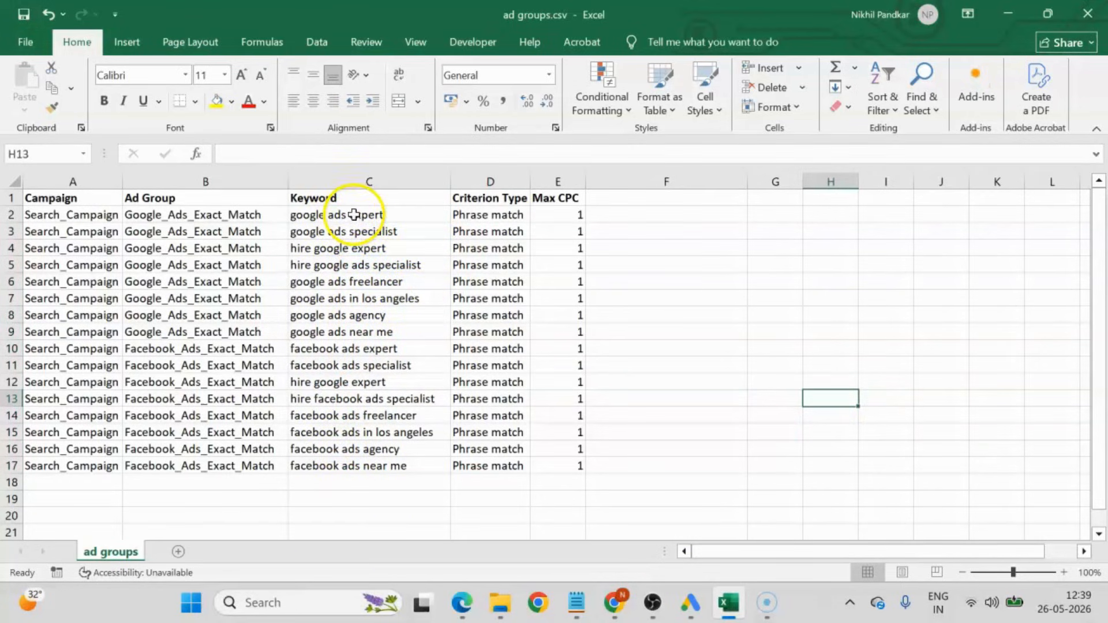
pyautogui.moveTo(366, 215); pyautogui.dragTo(361, 480)
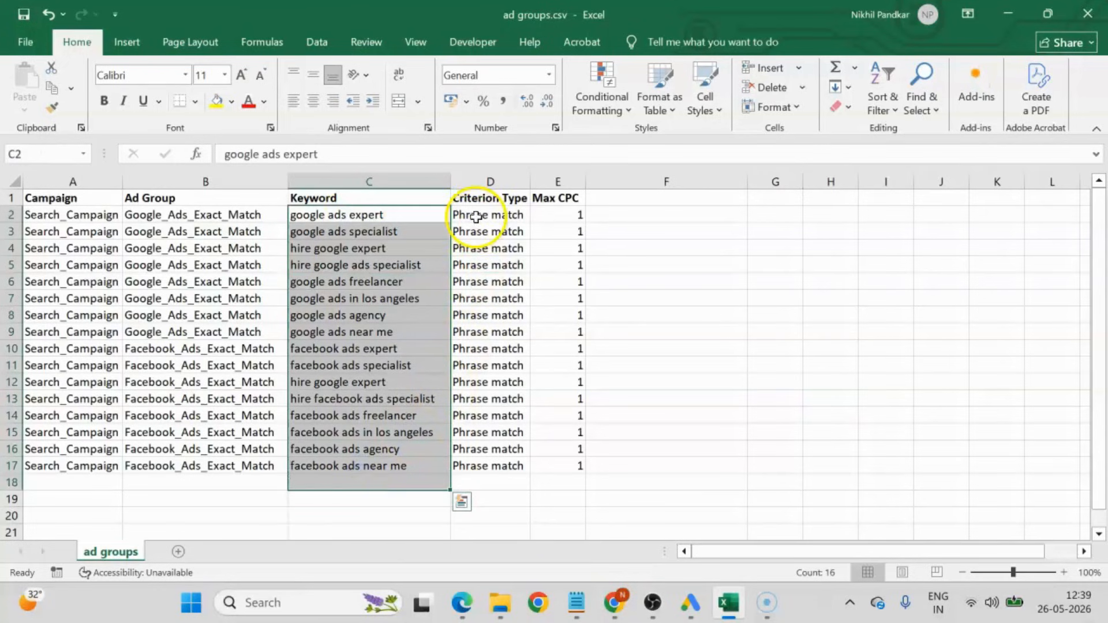
pyautogui.moveTo(460, 215); pyautogui.dragTo(484, 465)
pyautogui.hotkey('ctrl', 'f')
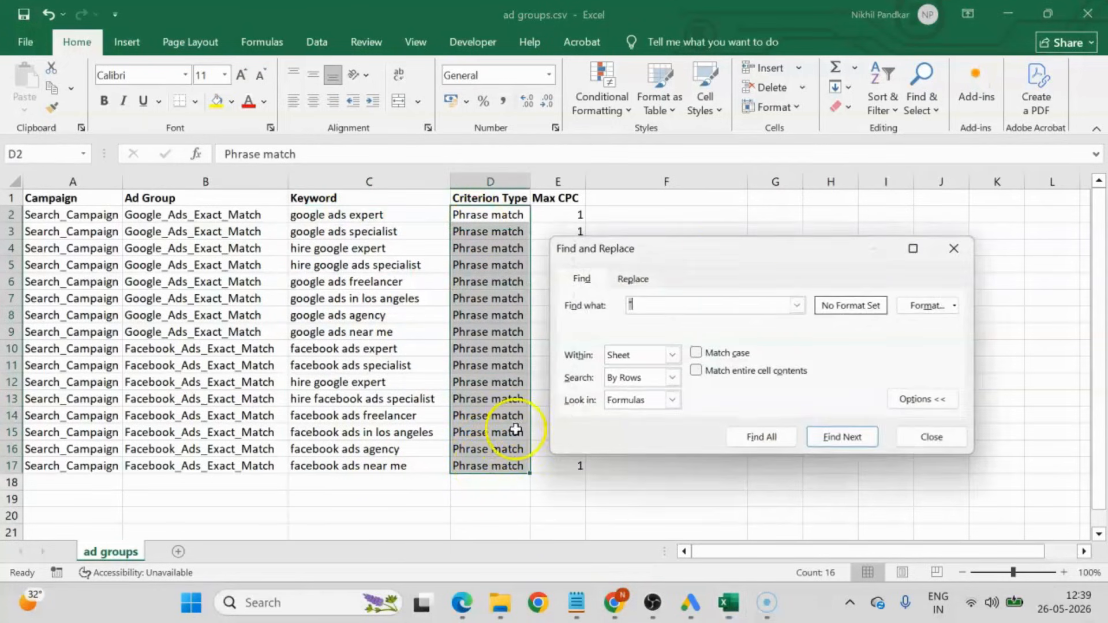
pyautogui.click(947, 437)
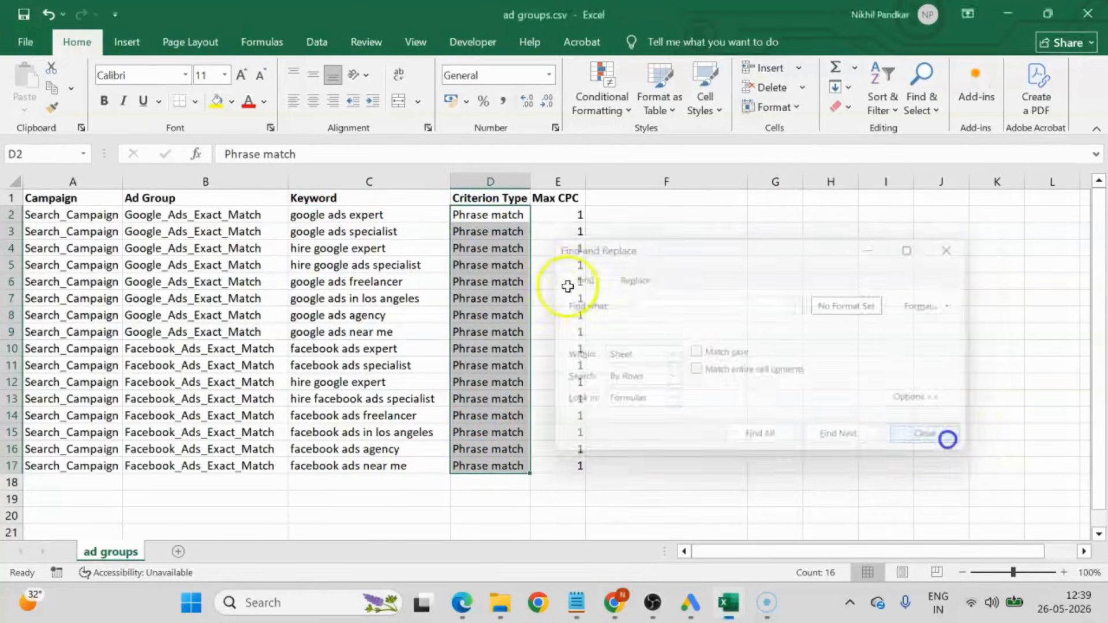
# Change the Criterion Type in D2 to Exact match and fill it down through D17.
pyautogui.doubleClick(491, 216)
pyautogui.moveTo(490, 217); pyautogui.dragTo(405, 218)
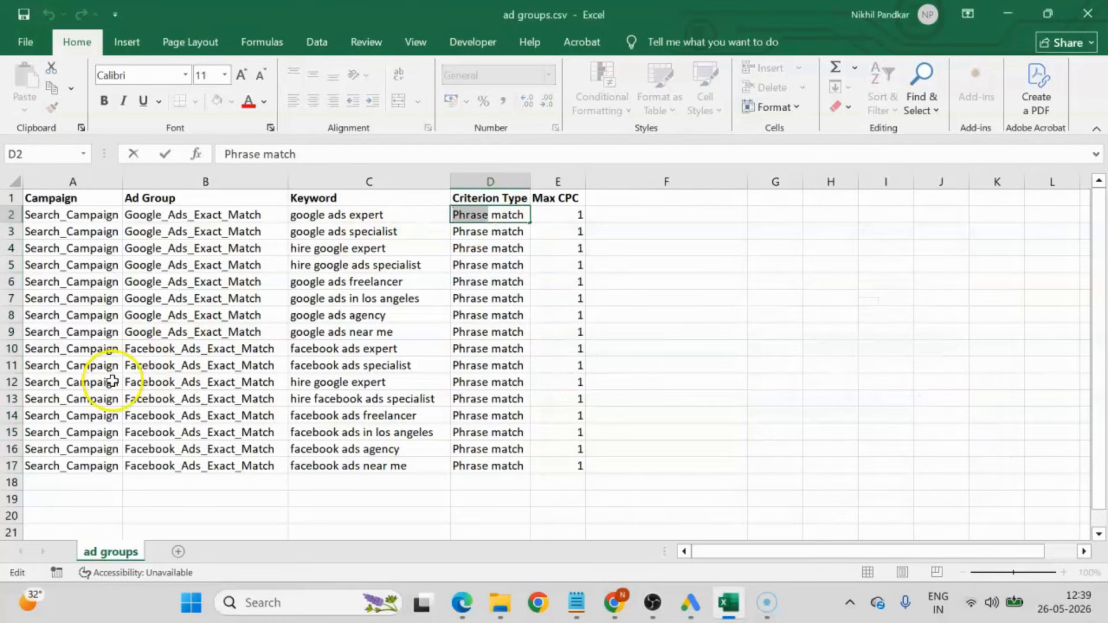
pyautogui.write('Exact')
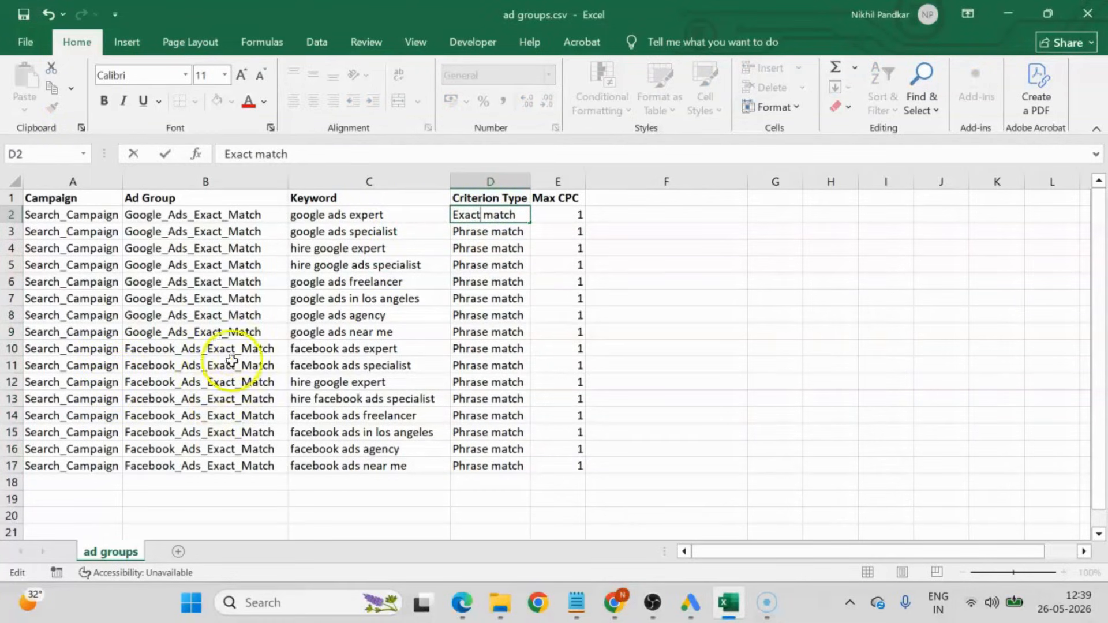
pyautogui.click(510, 304)
pyautogui.click(501, 216)
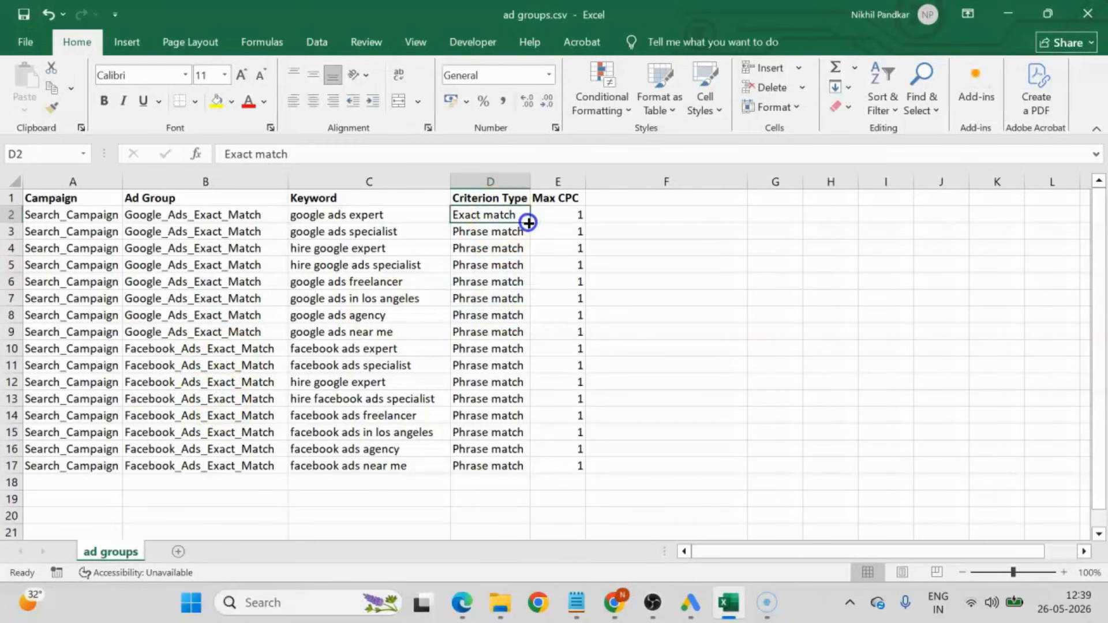
pyautogui.doubleClick(528, 222)
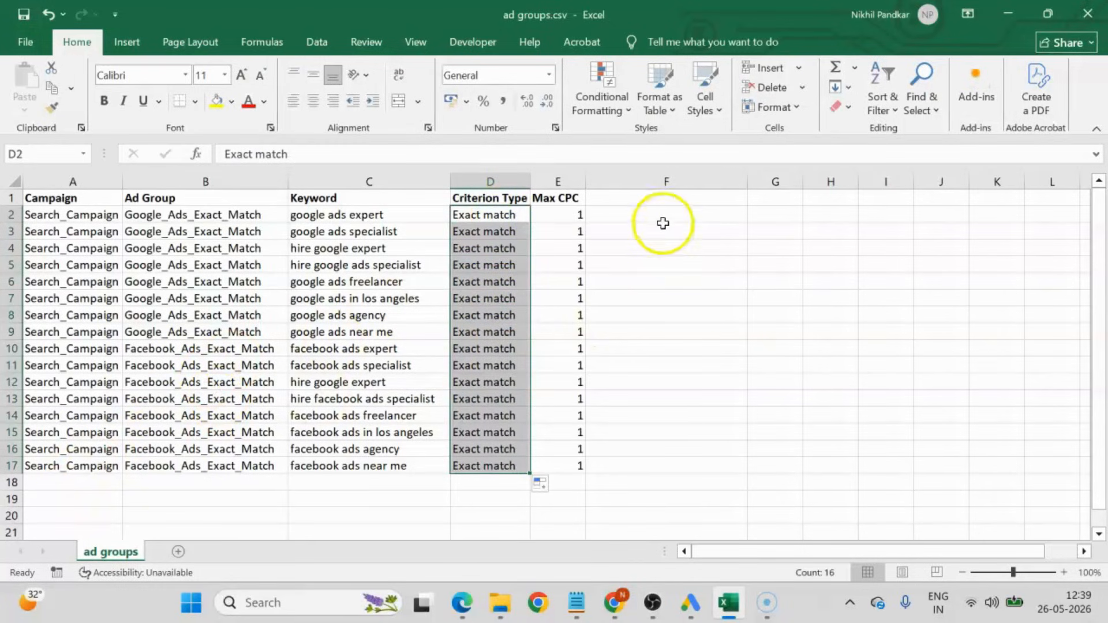
pyautogui.click(667, 205)
pyautogui.click(669, 213)
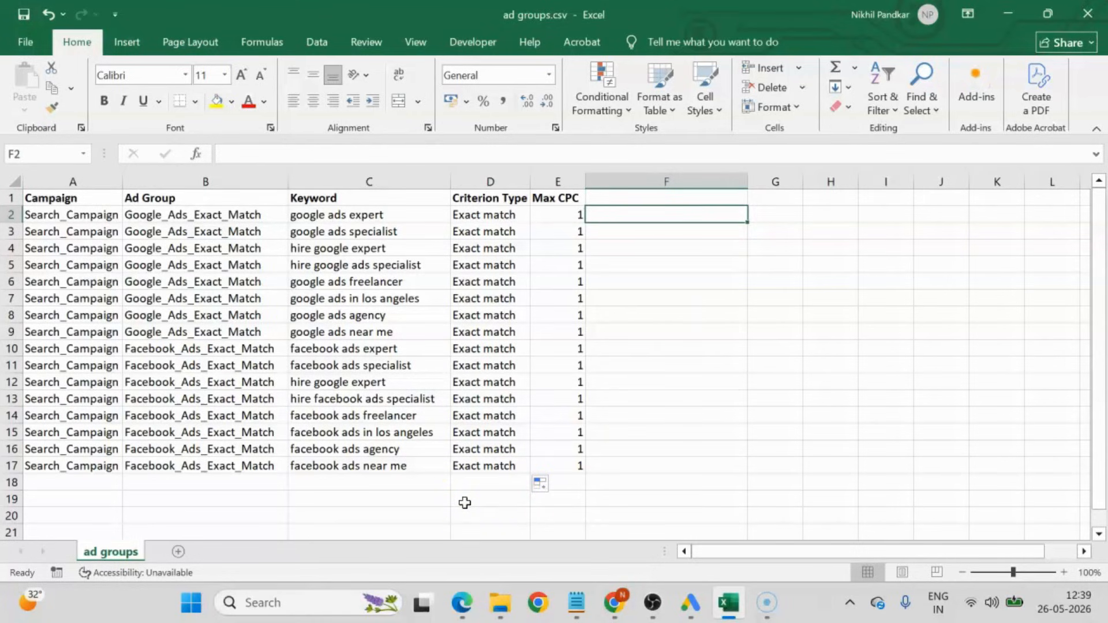
# Enter [ in F2 and ] in G2, and fill both brackets down through row 17.
pyautogui.write('[')
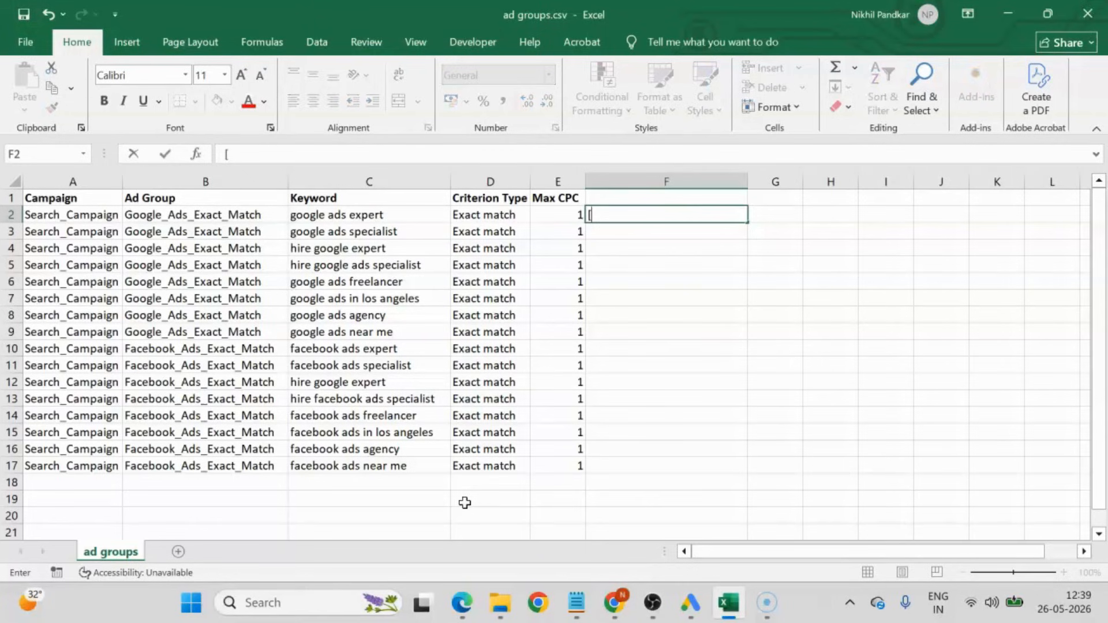
pyautogui.click(770, 214)
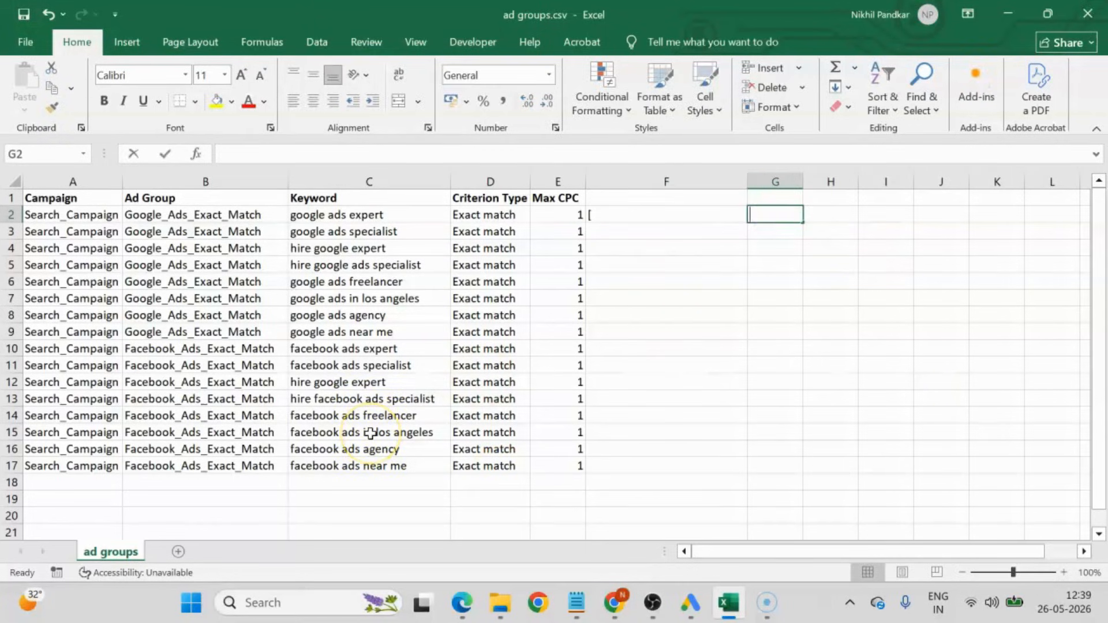
pyautogui.write(']')
pyautogui.click(722, 300)
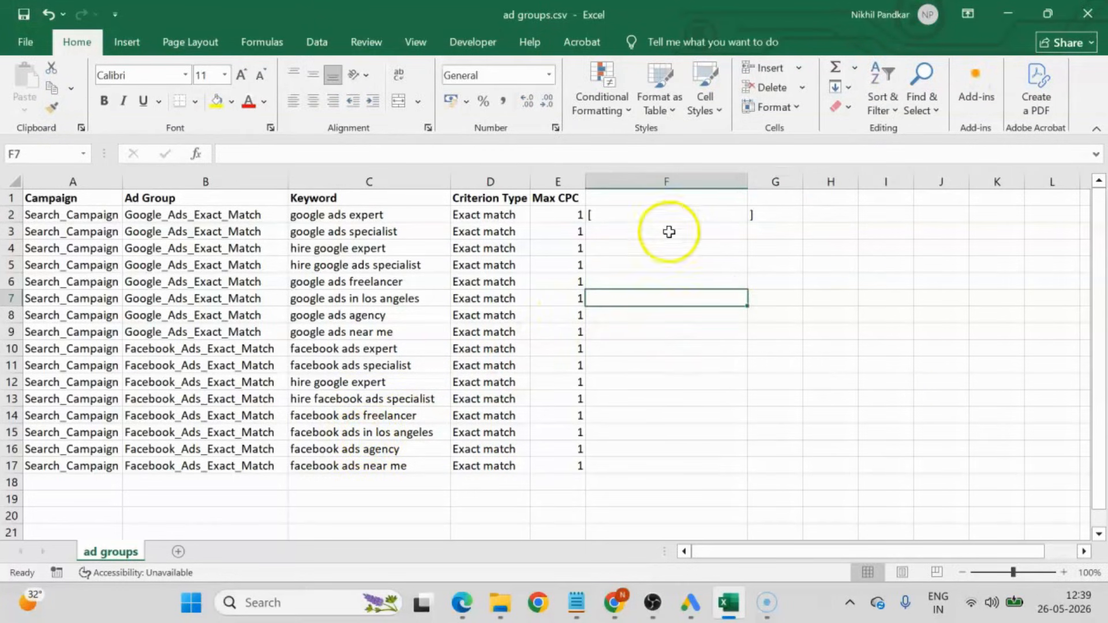
pyautogui.moveTo(630, 213); pyautogui.dragTo(799, 213)
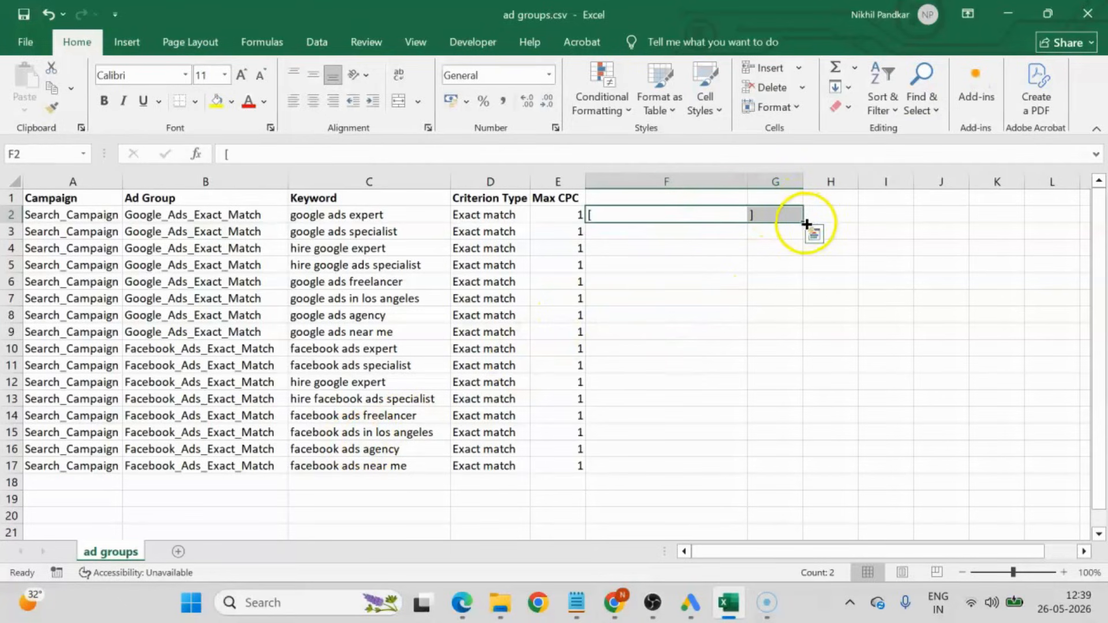
pyautogui.doubleClick(805, 224)
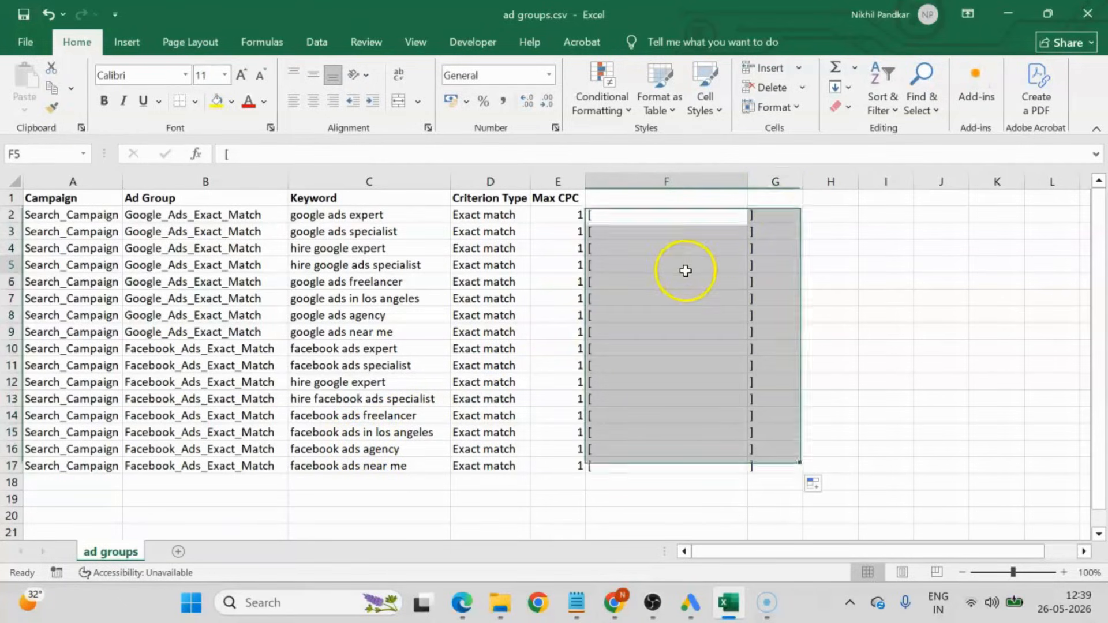
# Clear the copied brackets from F3:G17 and fill F2:G2 down through row 17 again.
pyautogui.moveTo(621, 232); pyautogui.dragTo(796, 466)
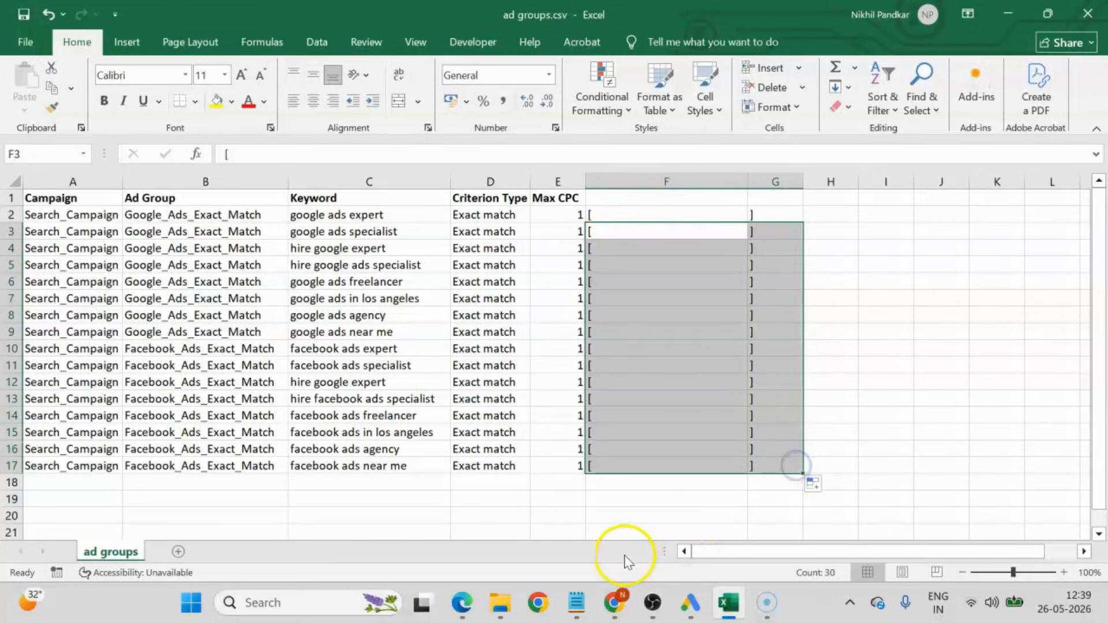
pyautogui.press('Delete')
pyautogui.moveTo(637, 213); pyautogui.dragTo(768, 220)
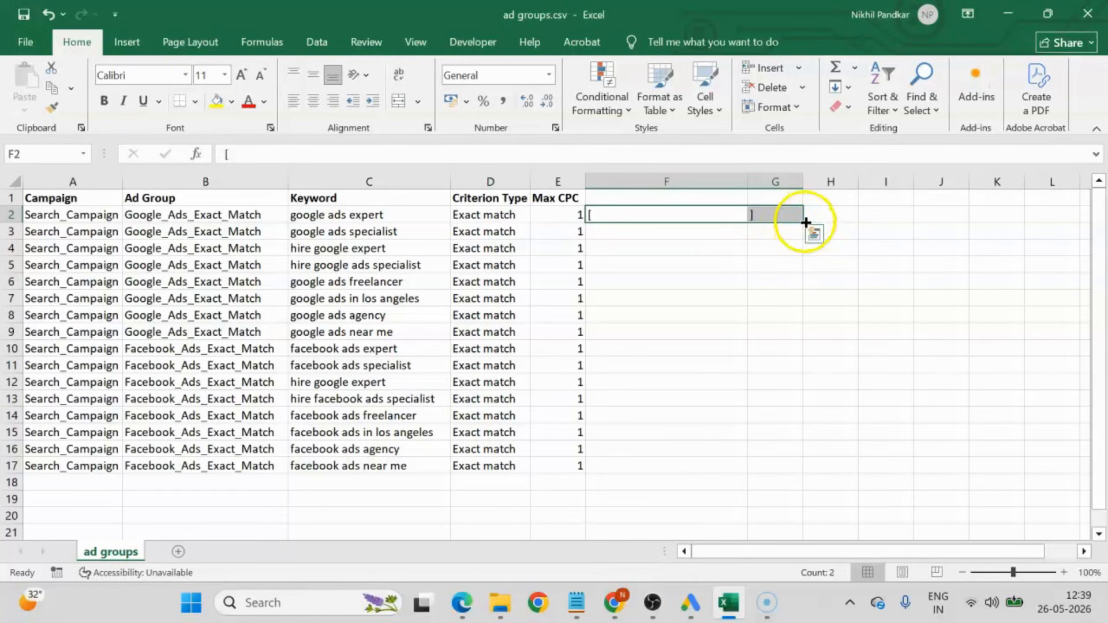
pyautogui.doubleClick(806, 223)
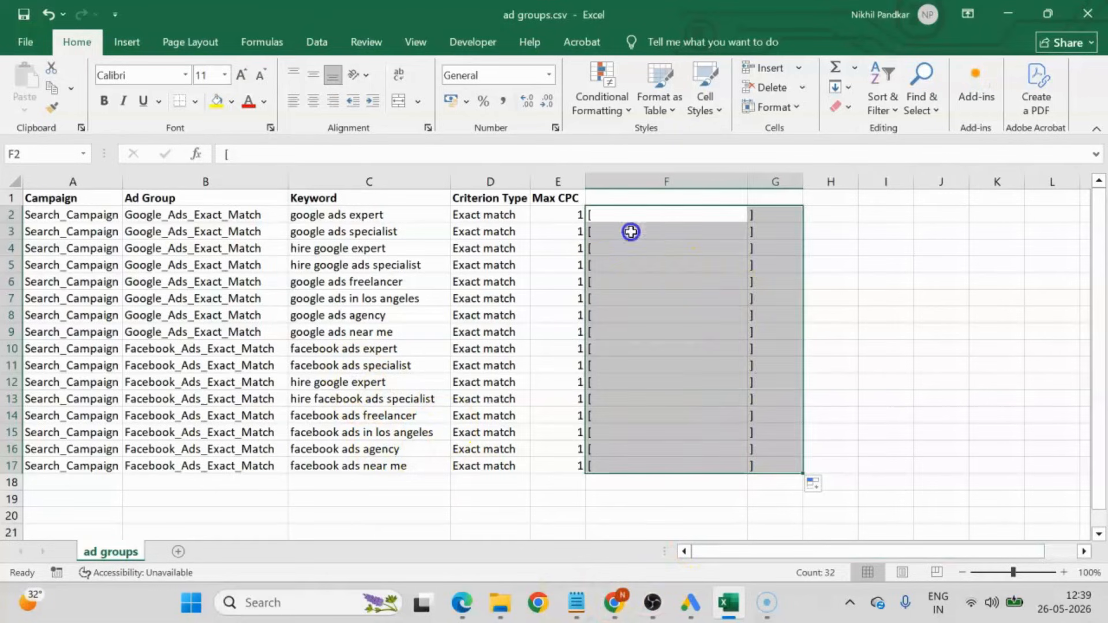
pyautogui.moveTo(631, 231); pyautogui.dragTo(790, 472)
pyautogui.press('Delete')
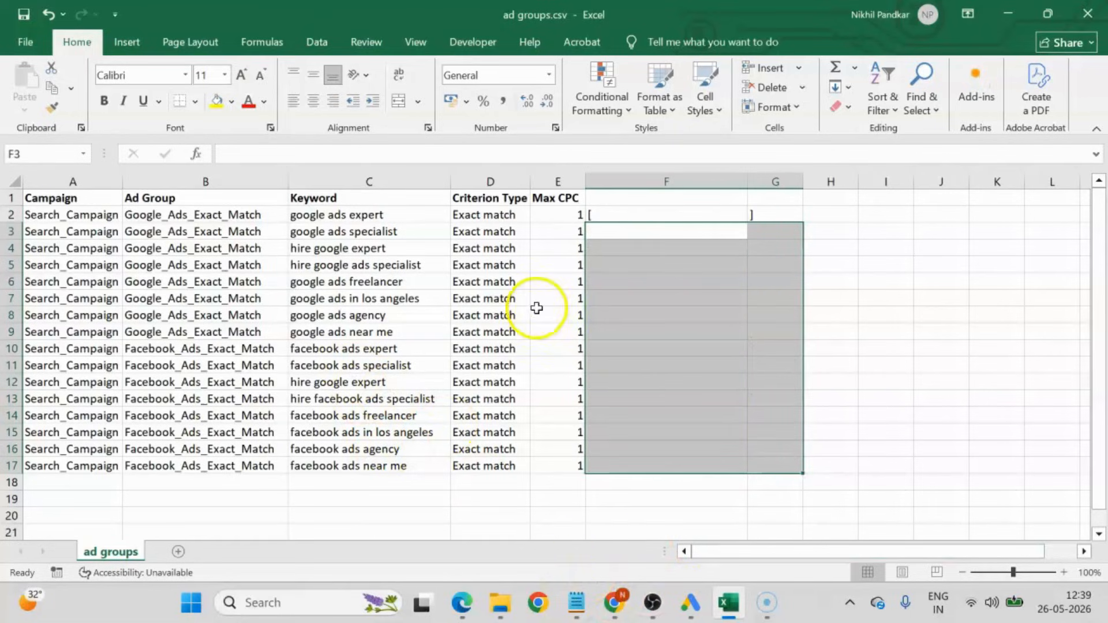
pyautogui.moveTo(633, 218)
pyautogui.mouseDown()
pyautogui.moveTo(797, 221)
pyautogui.moveTo(807, 472)
pyautogui.mouseUp()
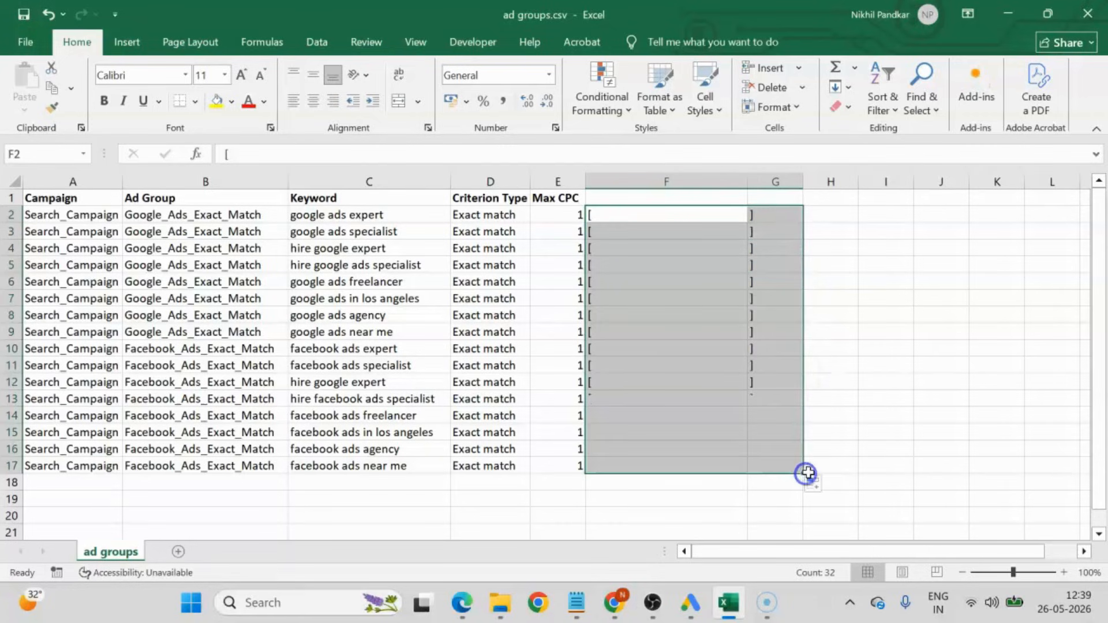
pyautogui.click(874, 251)
# Enter the formula =CONCATENATE(F2,C2,G2) in H2 to wrap the keyword in square brackets.
pyautogui.click(840, 211)
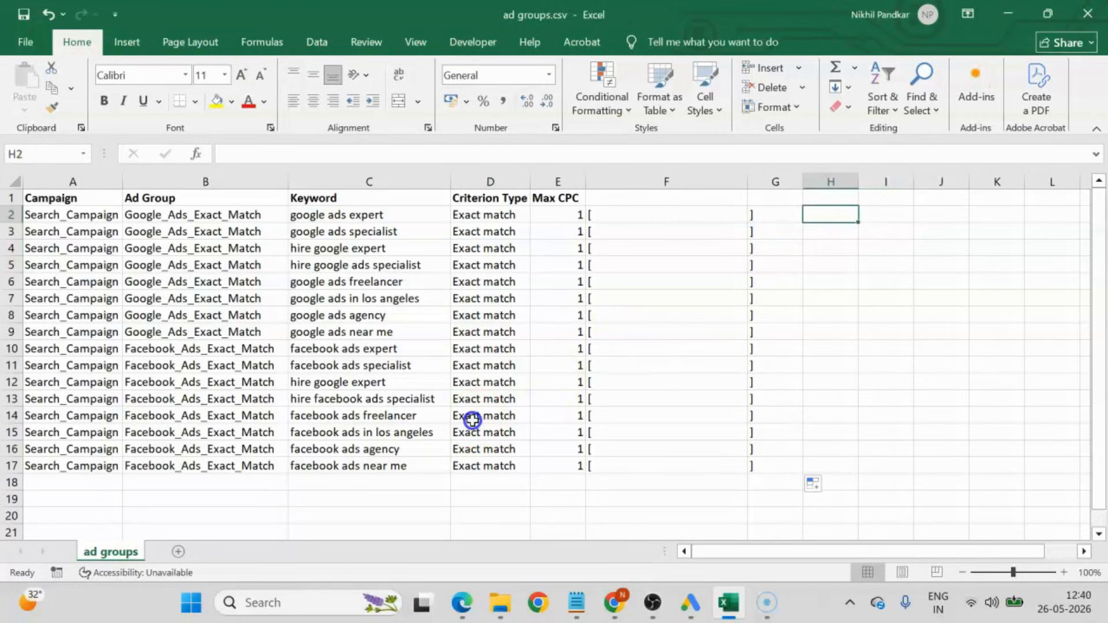
pyautogui.write('=')
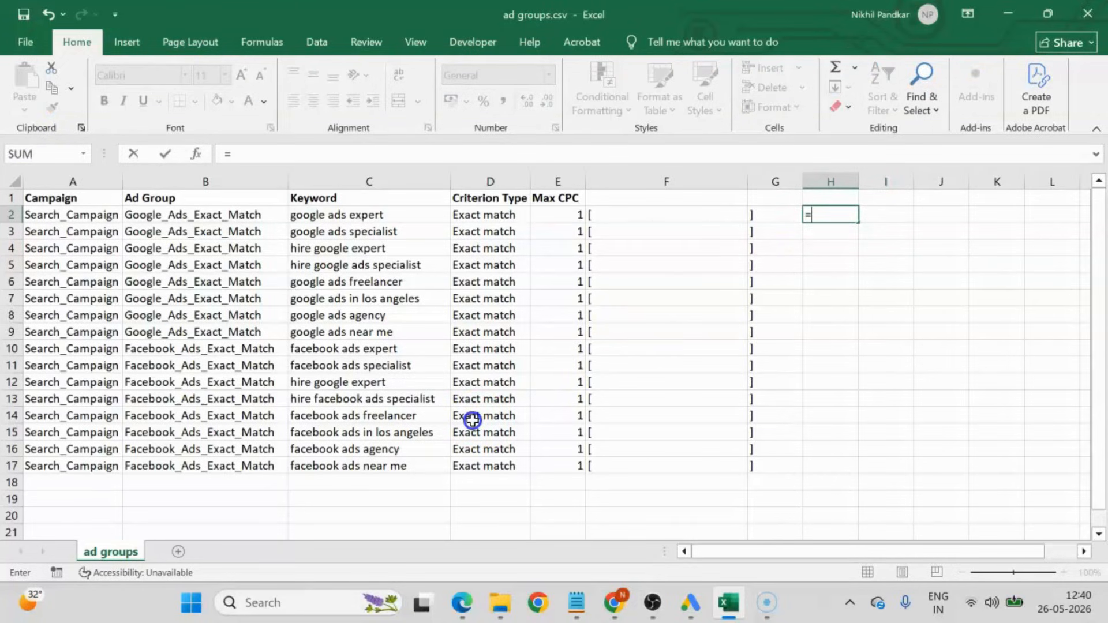
pyautogui.write('conca')
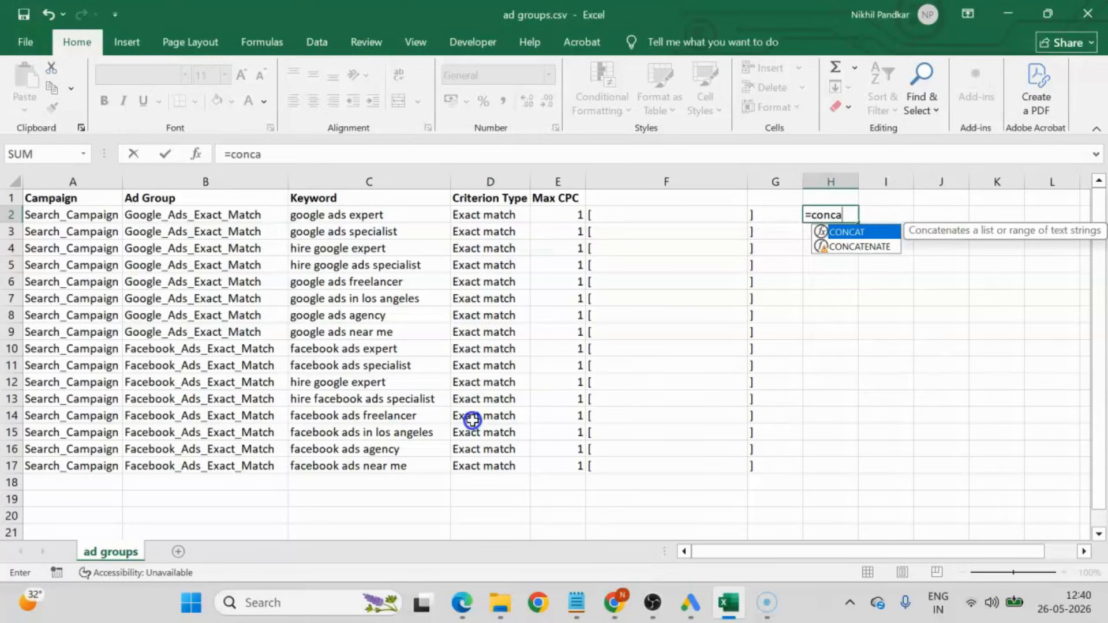
pyautogui.write('tenate')
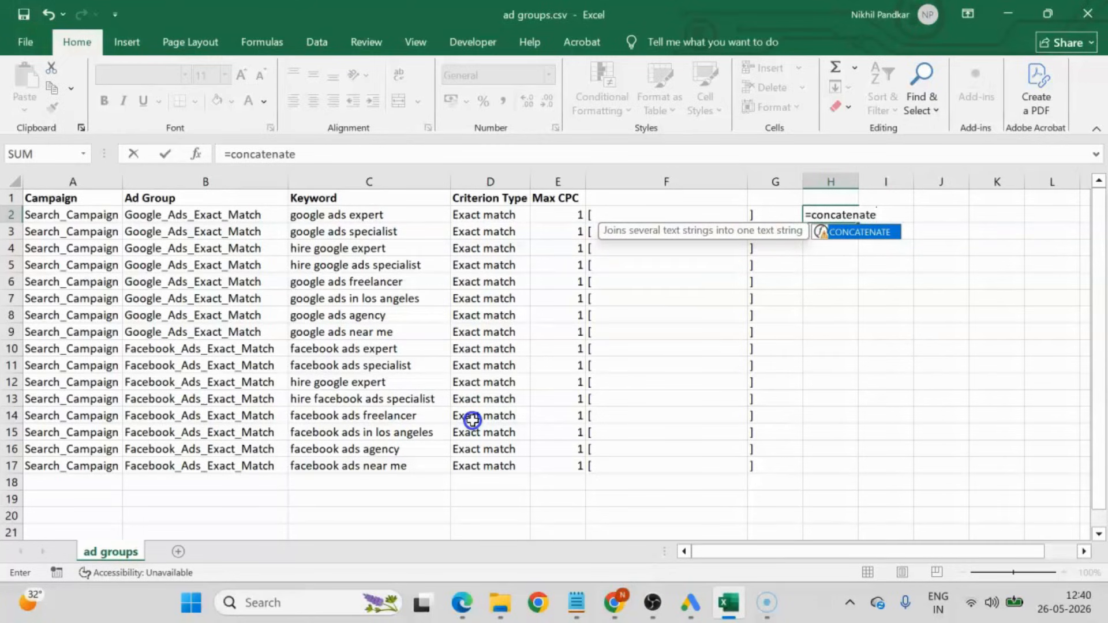
pyautogui.write('(')
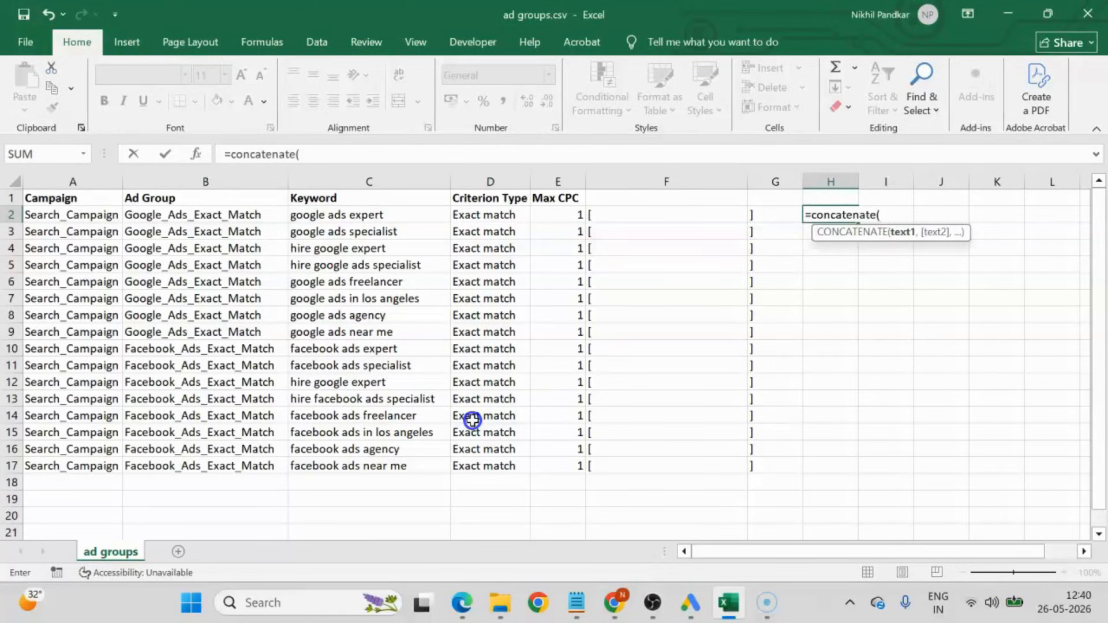
pyautogui.click(649, 215)
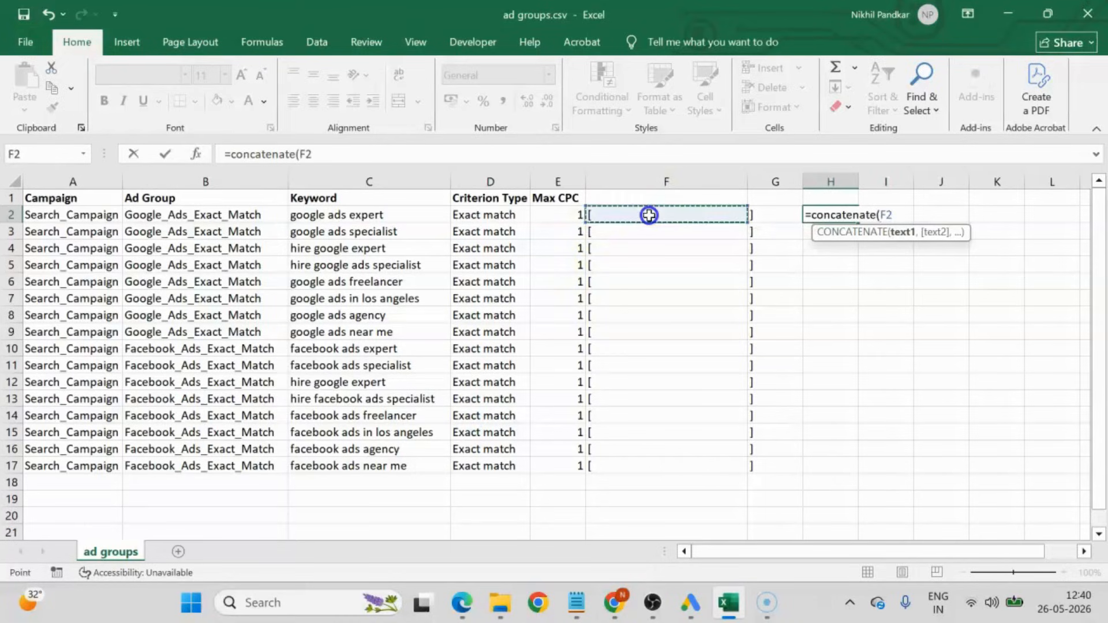
pyautogui.write(',')
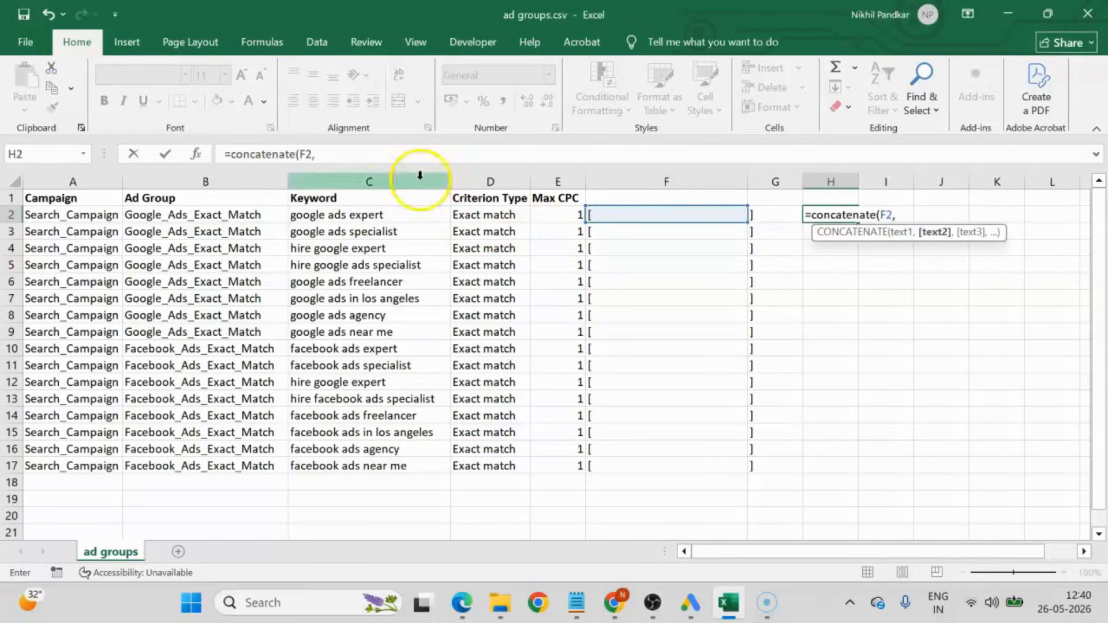
pyautogui.click(379, 215)
pyautogui.write(',')
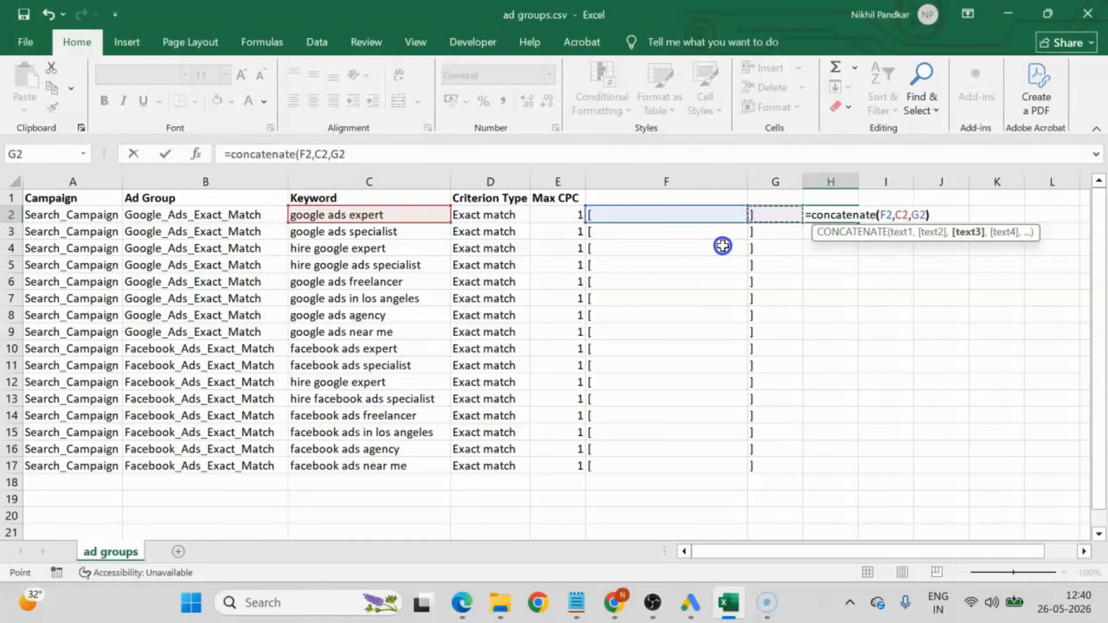
pyautogui.press('Return')
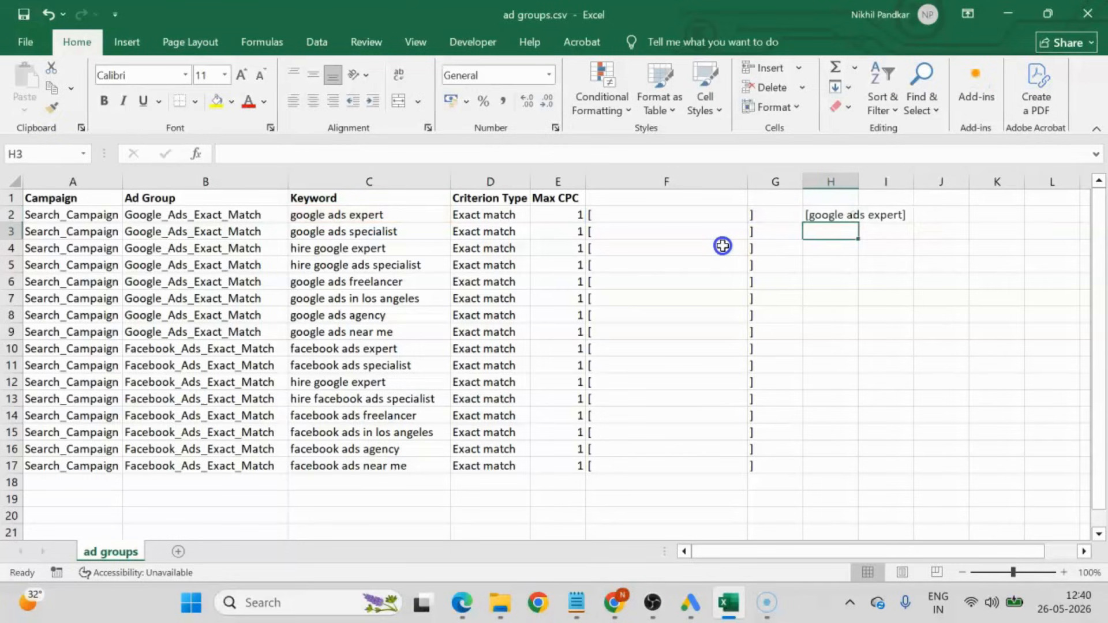
# Fill the H2 formula down through H17 and fit column H to its contents.
pyautogui.click(834, 214)
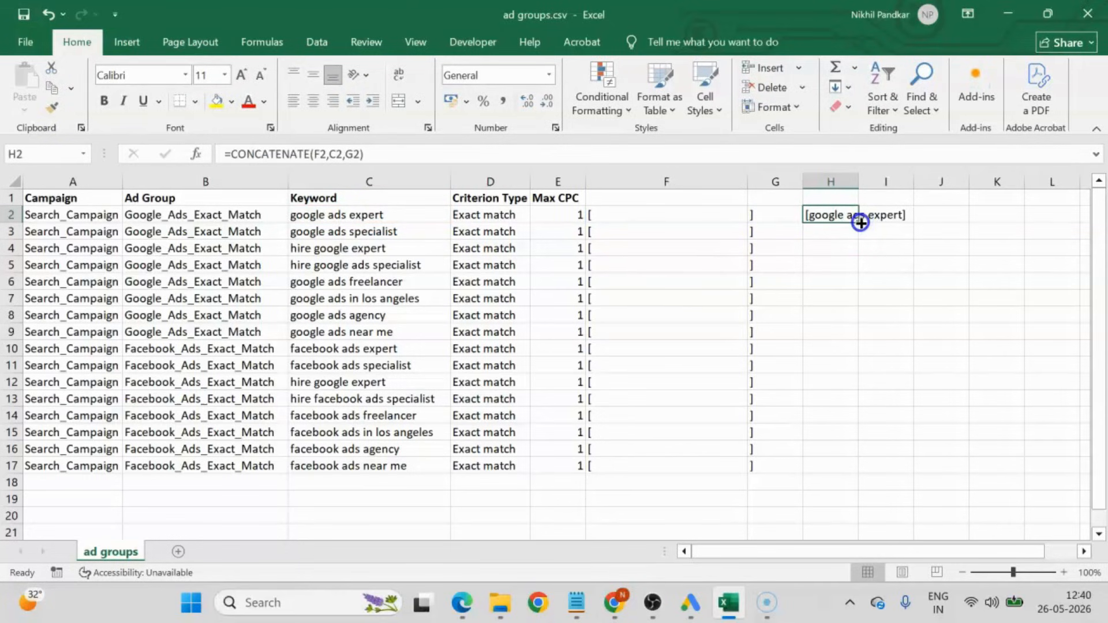
pyautogui.moveTo(861, 223); pyautogui.dragTo(840, 474)
pyautogui.doubleClick(858, 180)
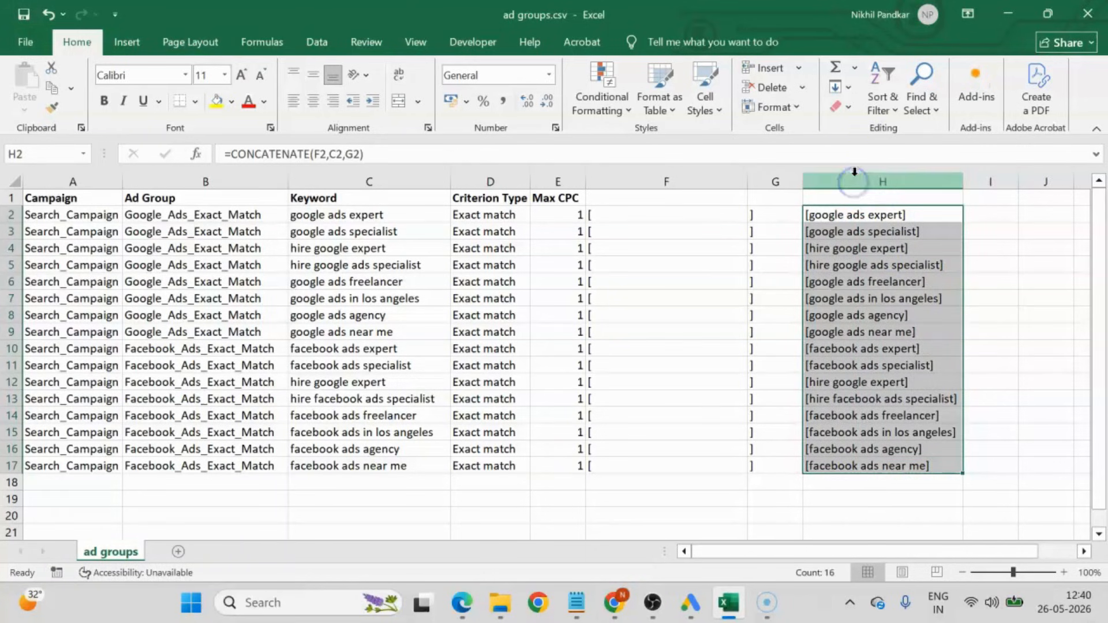
pyautogui.click(870, 218)
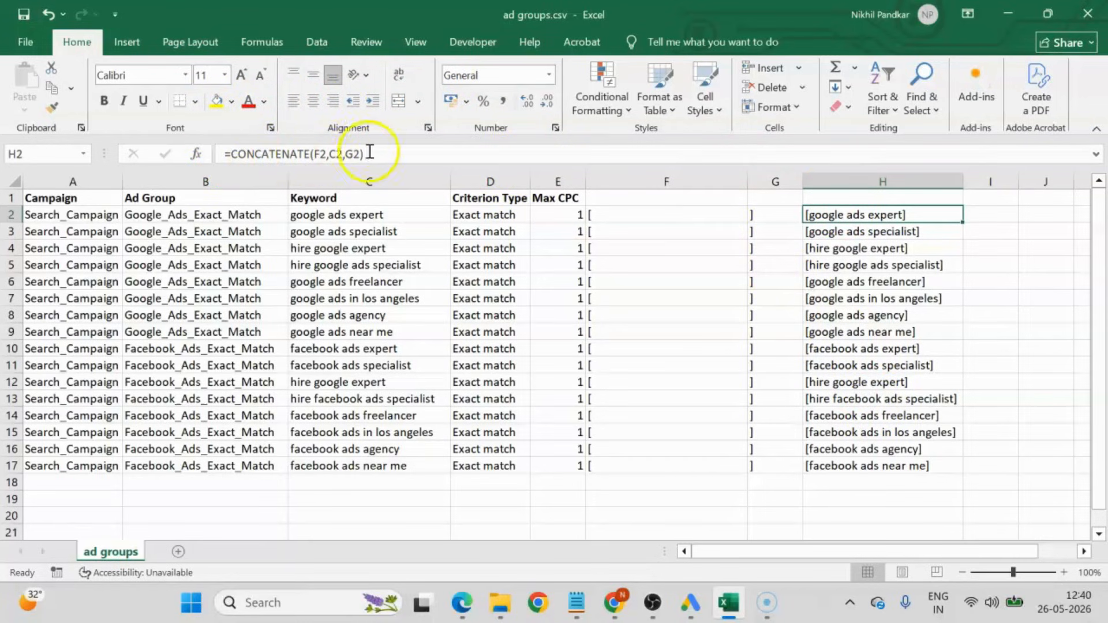
pyautogui.click(906, 348)
# Copy the bracketed keywords in H2:H17 and paste them over themselves as values only.
pyautogui.moveTo(882, 216); pyautogui.dragTo(907, 473)
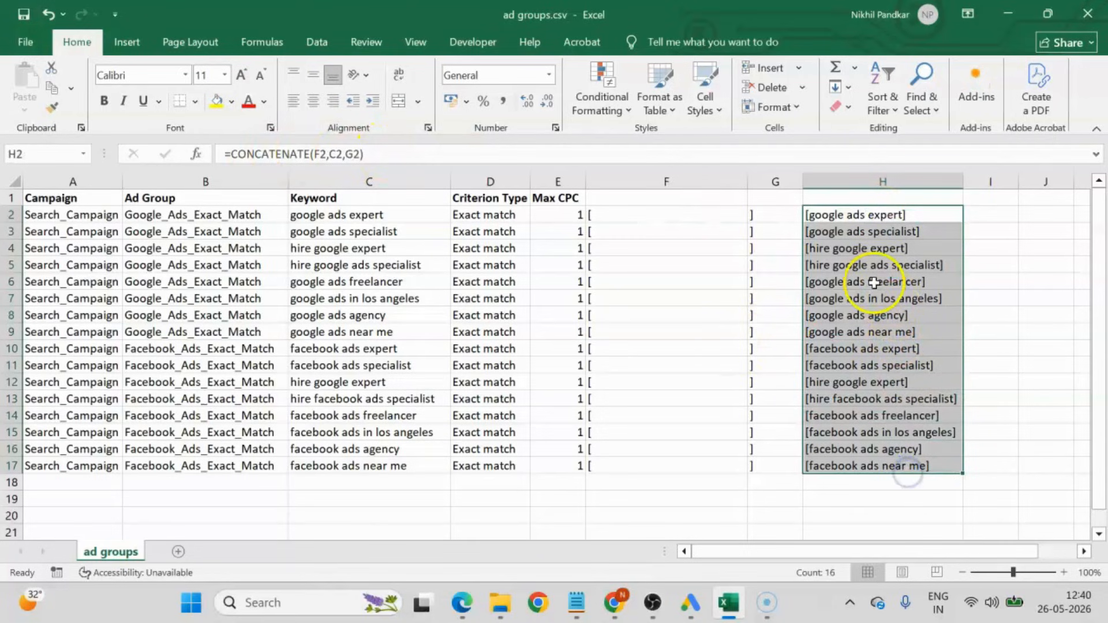
pyautogui.rightClick(873, 282)
pyautogui.click(926, 216)
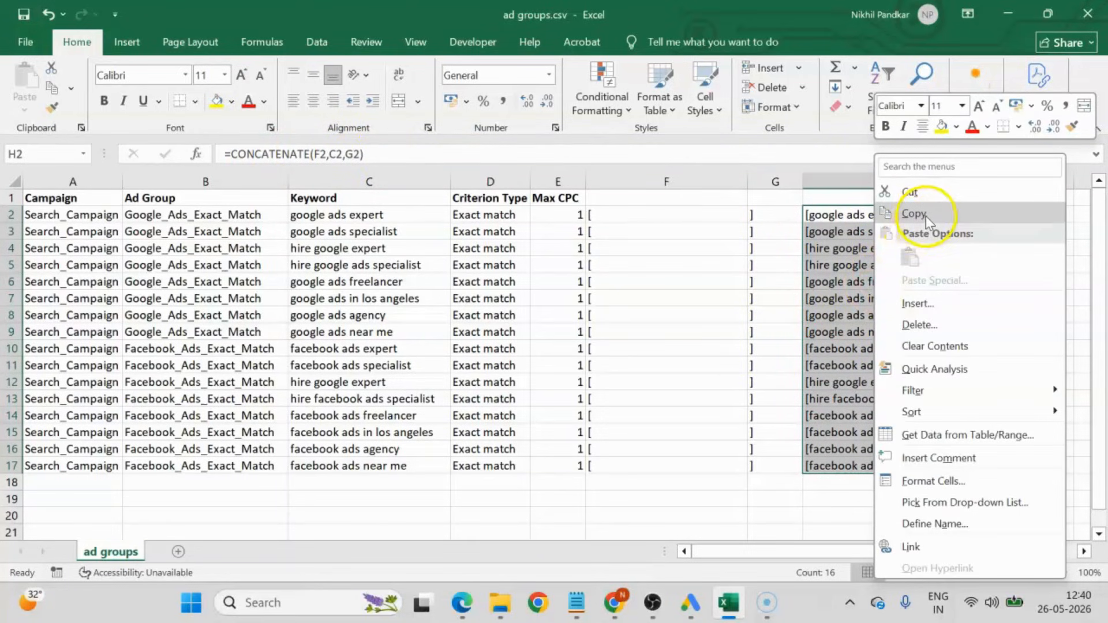
pyautogui.rightClick(855, 239)
pyautogui.click(897, 207)
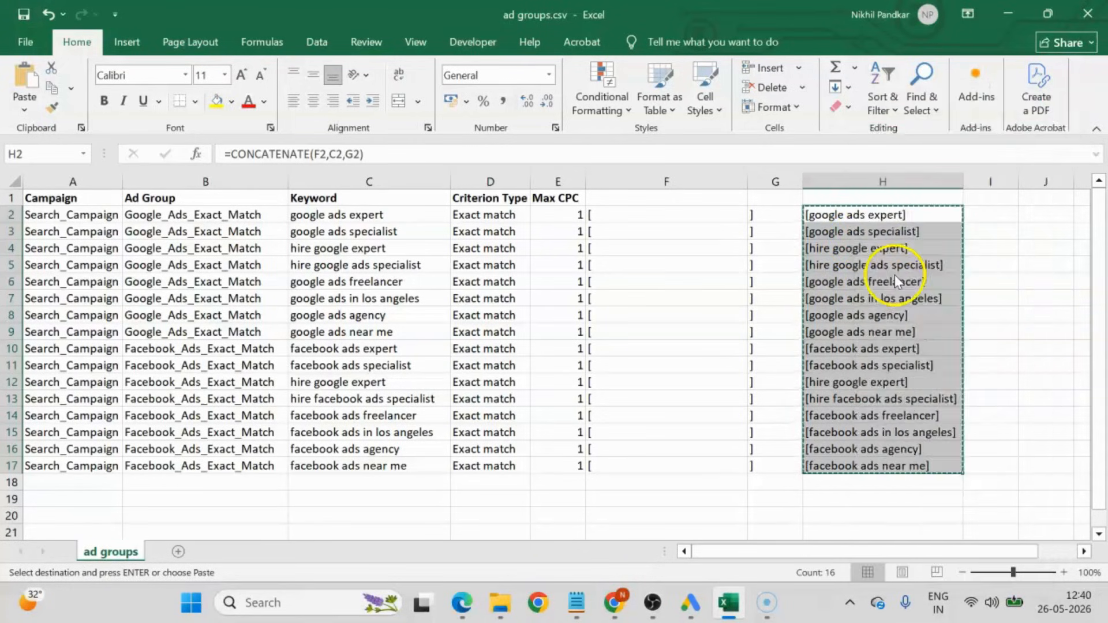
pyautogui.click(752, 228)
pyautogui.click(1004, 439)
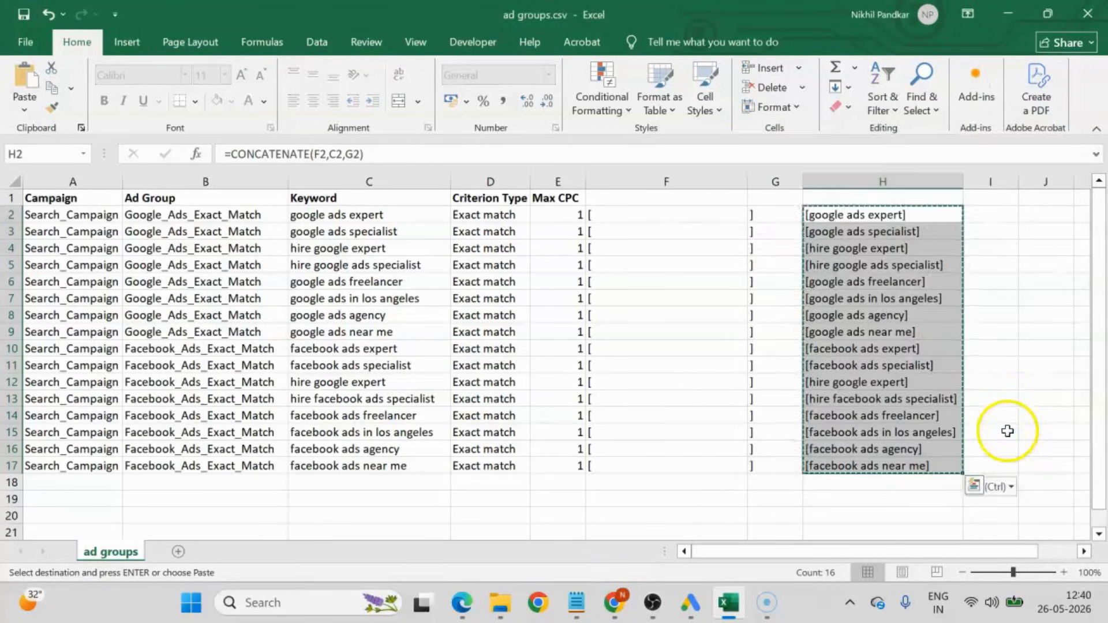
pyautogui.click(859, 243)
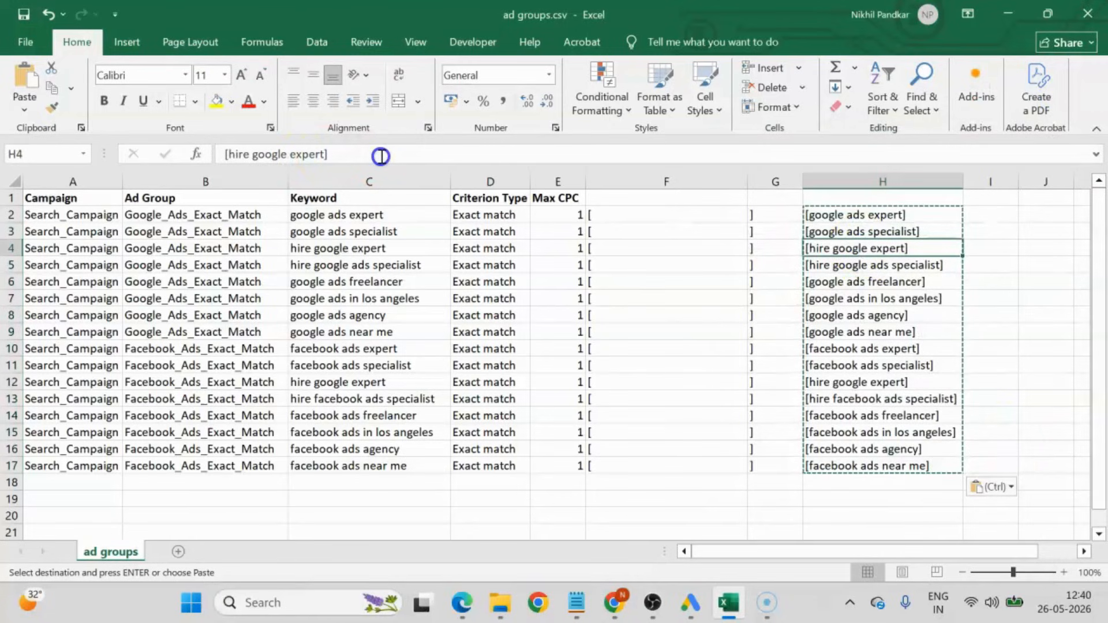
pyautogui.click(878, 311)
# Paste the copied bracketed keywords from H2:H17 into the Keyword column starting at C2.
pyautogui.moveTo(853, 218); pyautogui.dragTo(858, 466)
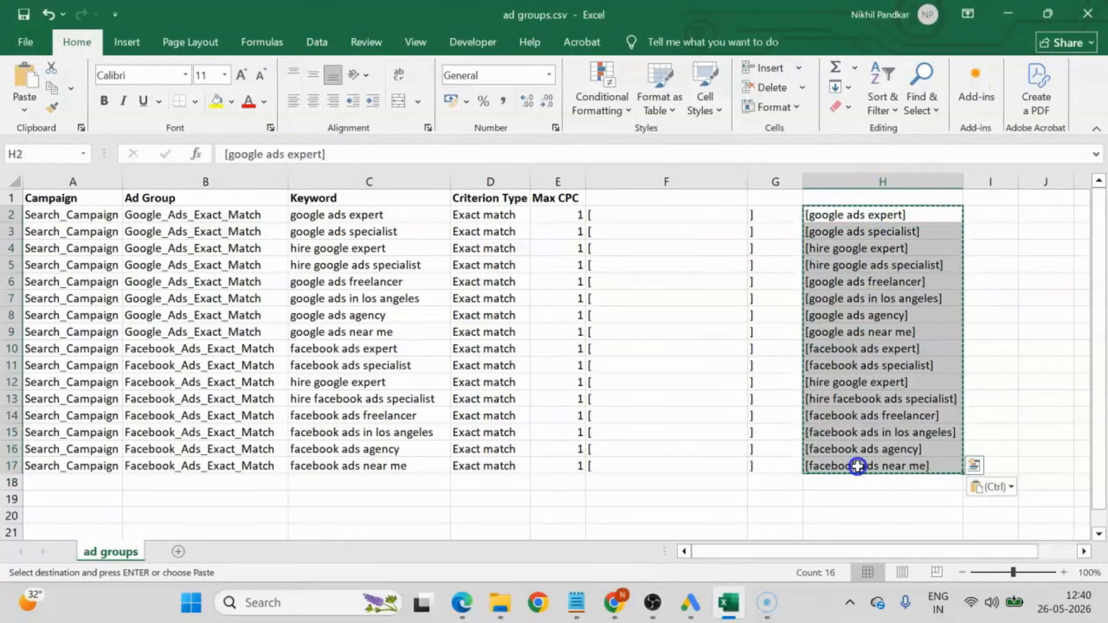
pyautogui.click(313, 216)
pyautogui.hotkey('ctrl', 'v')
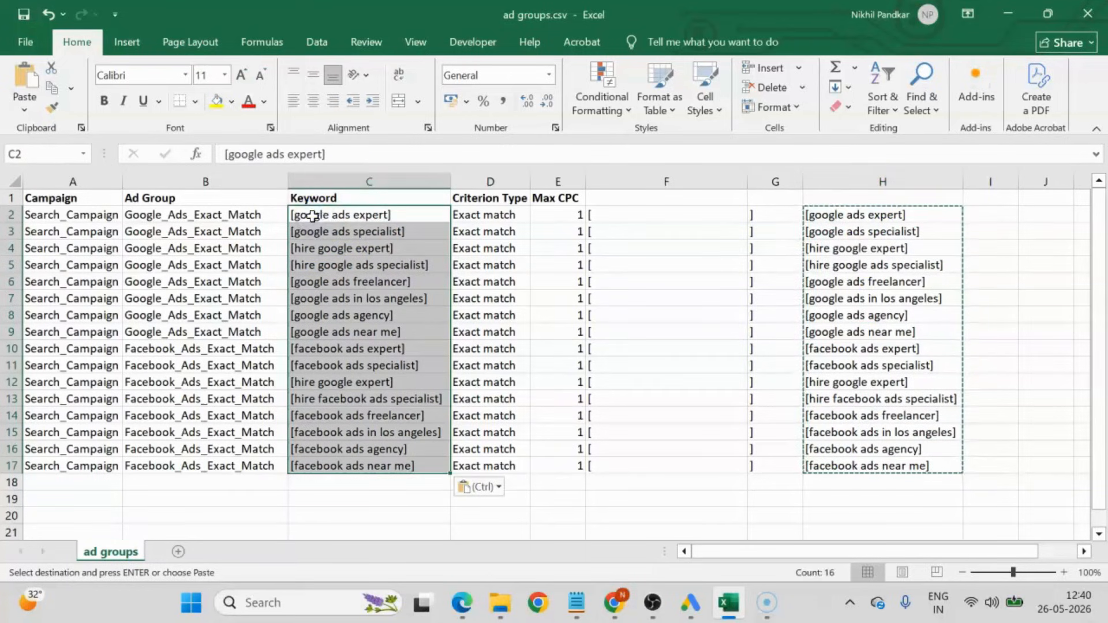
# Delete the helper columns F through H.
pyautogui.click(870, 231)
pyautogui.moveTo(687, 180); pyautogui.dragTo(859, 180)
pyautogui.rightClick(859, 180)
pyautogui.click(902, 345)
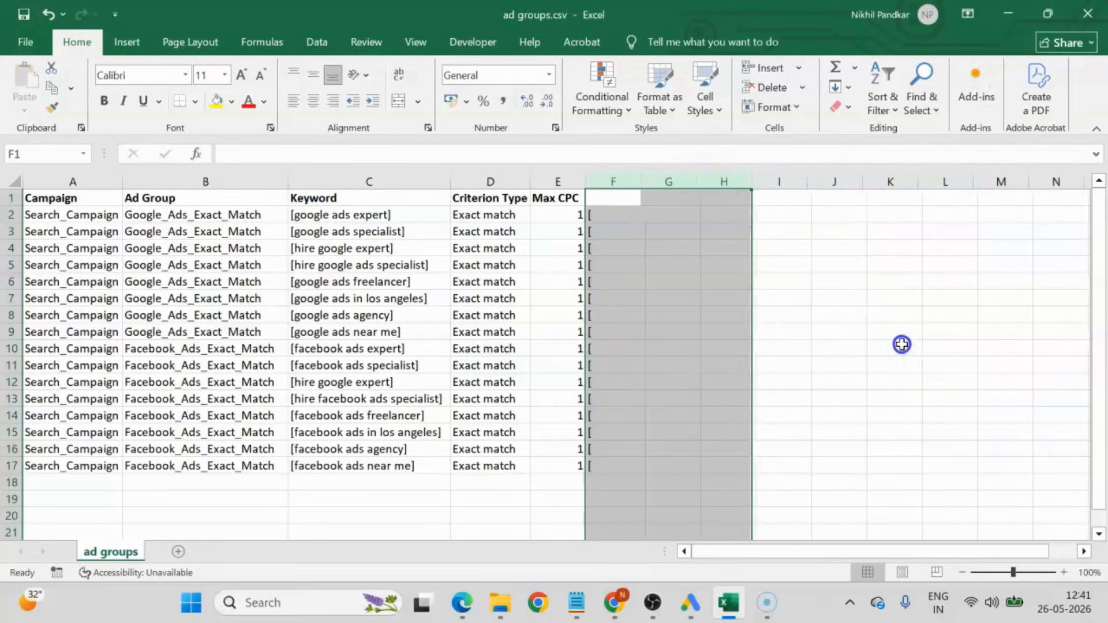
pyautogui.click(633, 293)
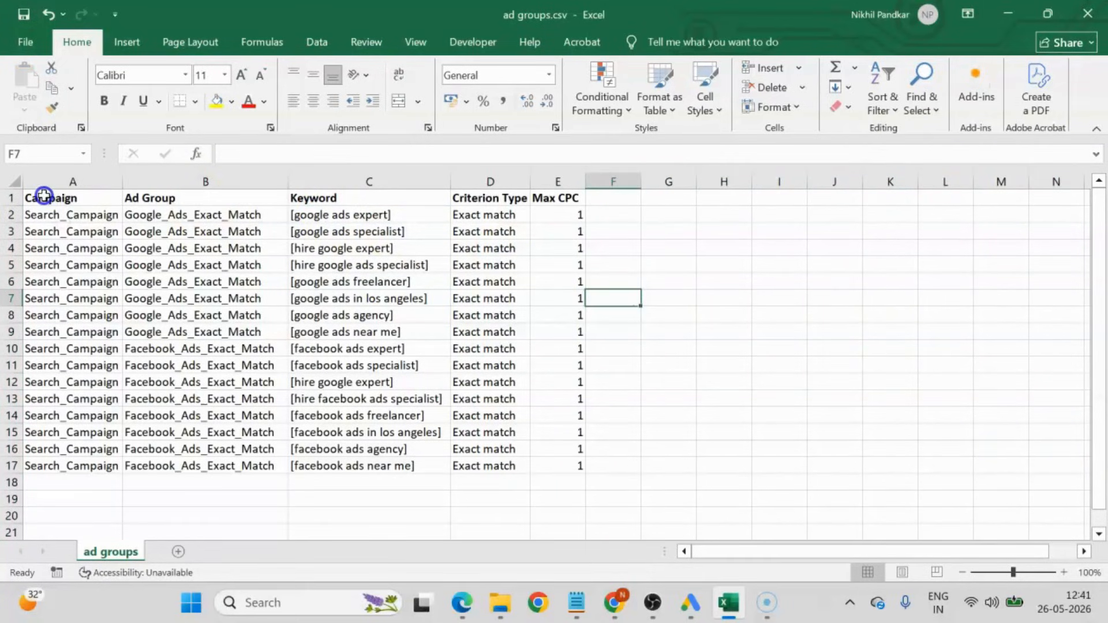
# Copy A1:E17, switch to Google Ads Editor, and paste the table into the Make multiple changes dialog for keywords.
pyautogui.moveTo(43, 196); pyautogui.dragTo(580, 469)
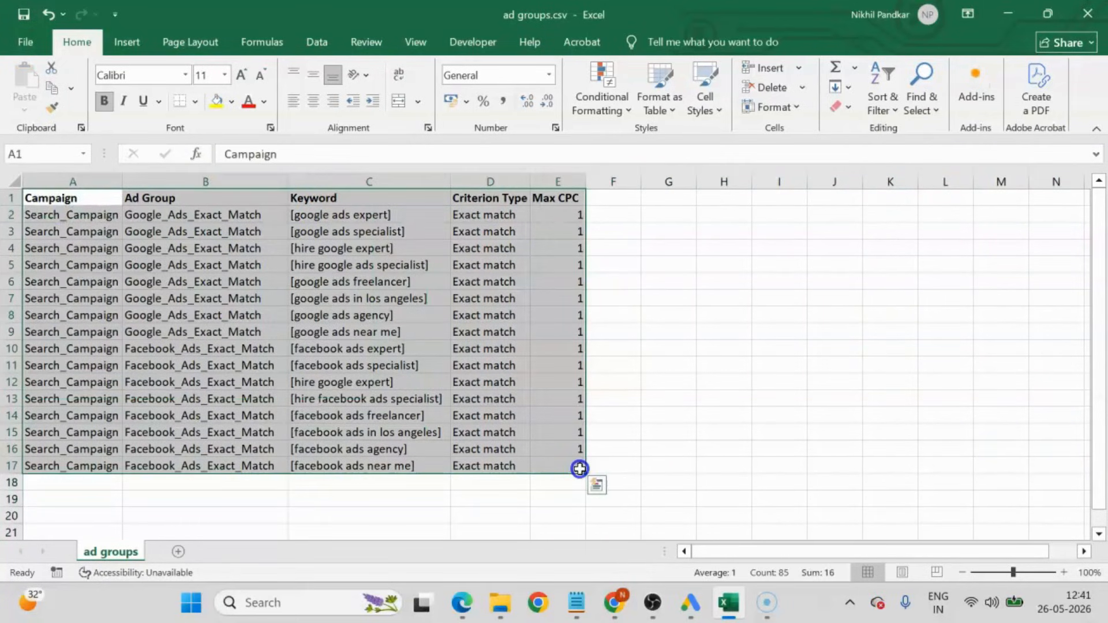
pyautogui.hotkey('ctrl', 'c')
pyautogui.click(689, 605)
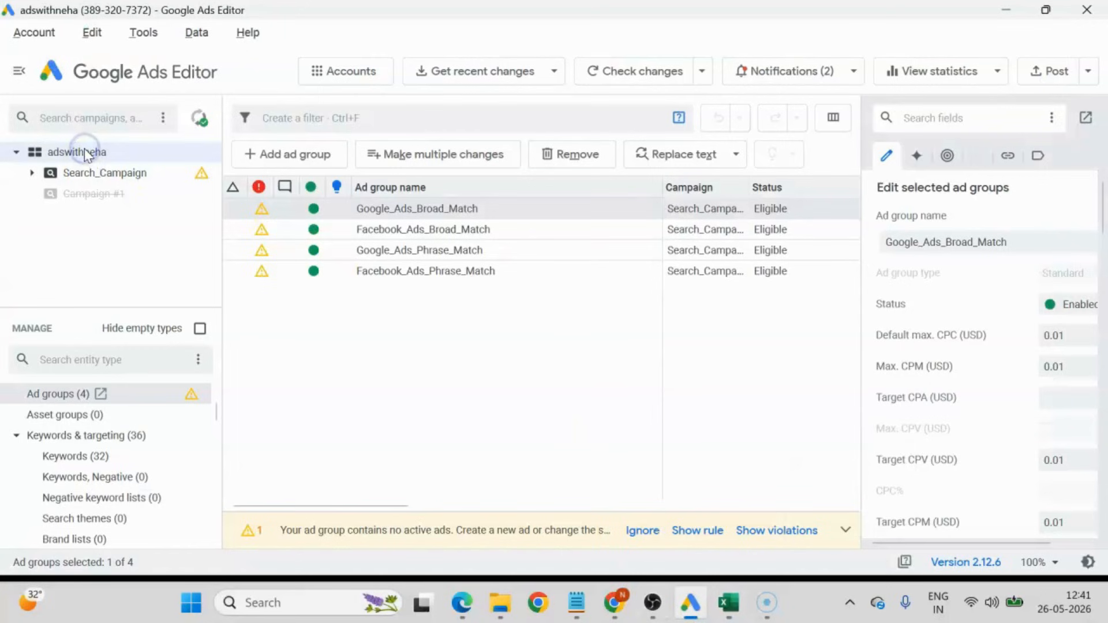
pyautogui.click(74, 457)
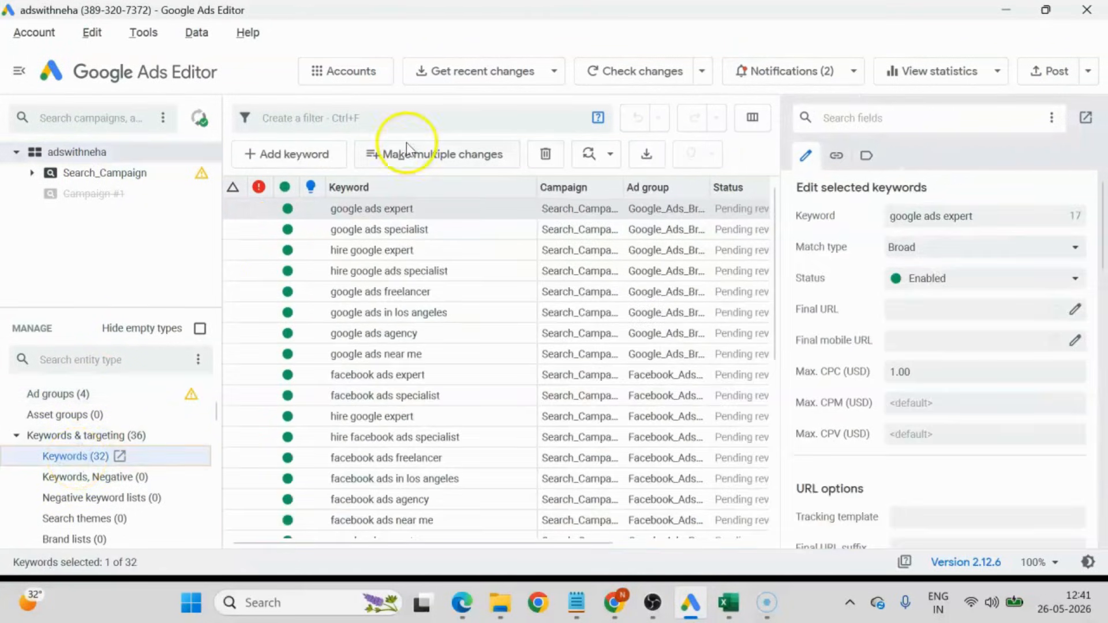
pyautogui.click(430, 156)
pyautogui.click(563, 144)
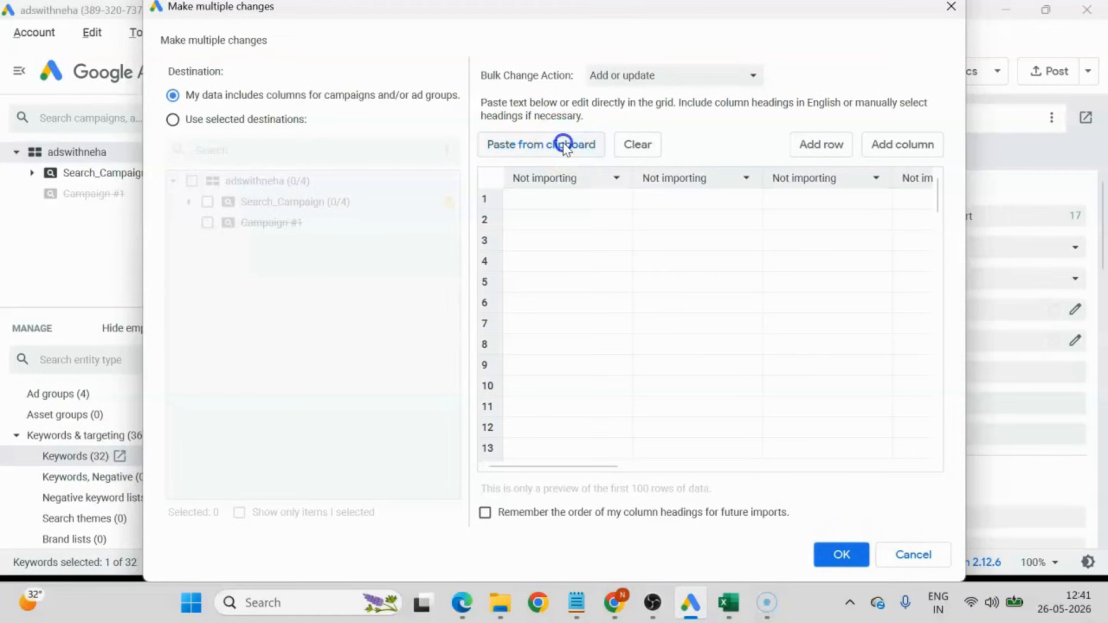
# Check the pasted columns through Max CPC, import the exact match keywords and ad groups, and finish the import review.
pyautogui.moveTo(677, 468); pyautogui.dragTo(905, 490)
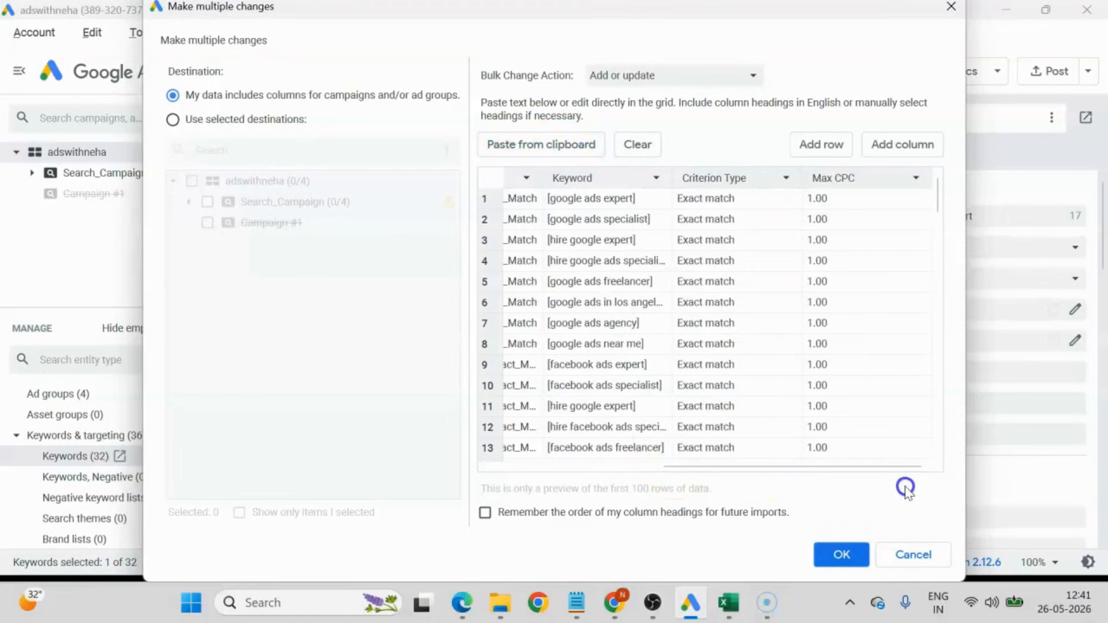
pyautogui.click(840, 556)
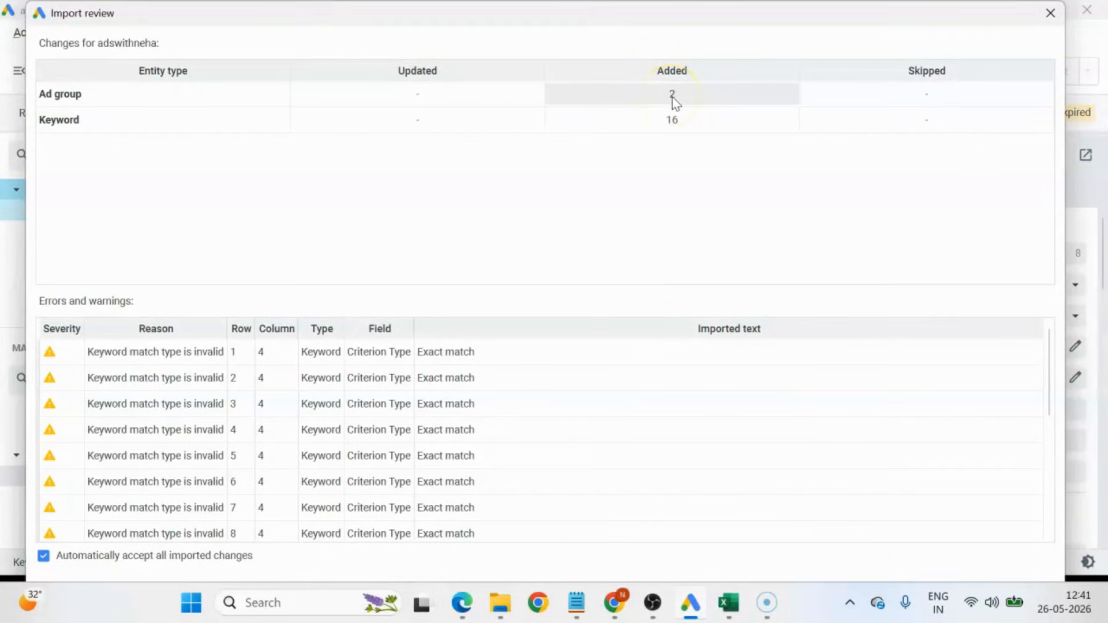
pyautogui.moveTo(853, 8)
pyautogui.mouseDown()
pyautogui.moveTo(859, 60)
pyautogui.moveTo(833, 7)
pyautogui.mouseUp()
pyautogui.click(841, 536)
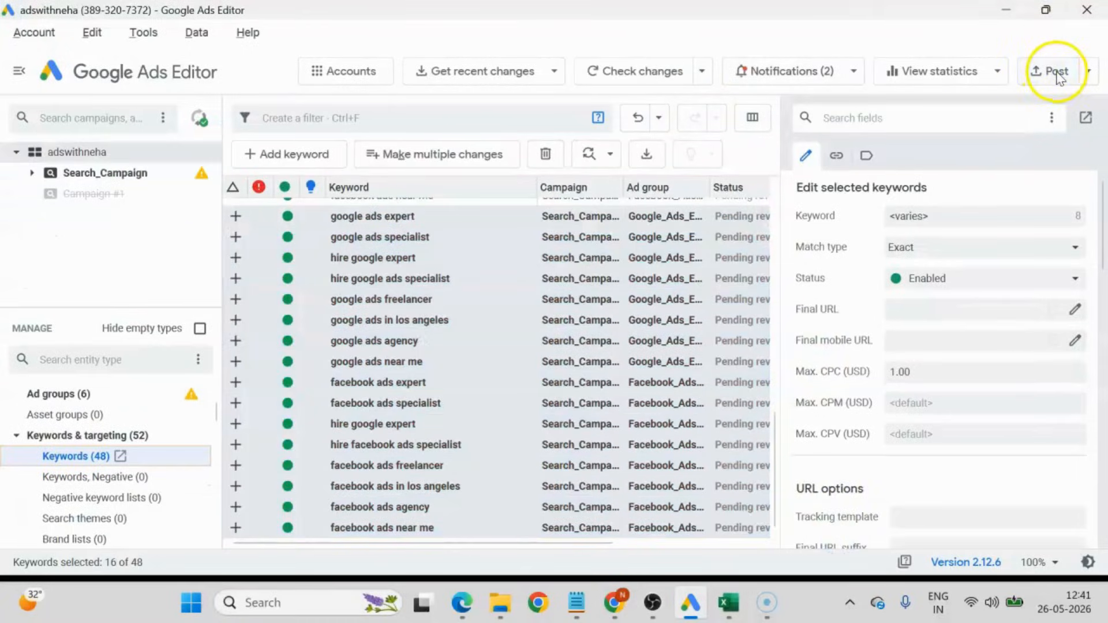
# Post the new exact match ad groups and keywords in all campaigns to Google Ads and dismiss the posting summary.
pyautogui.click(1056, 72)
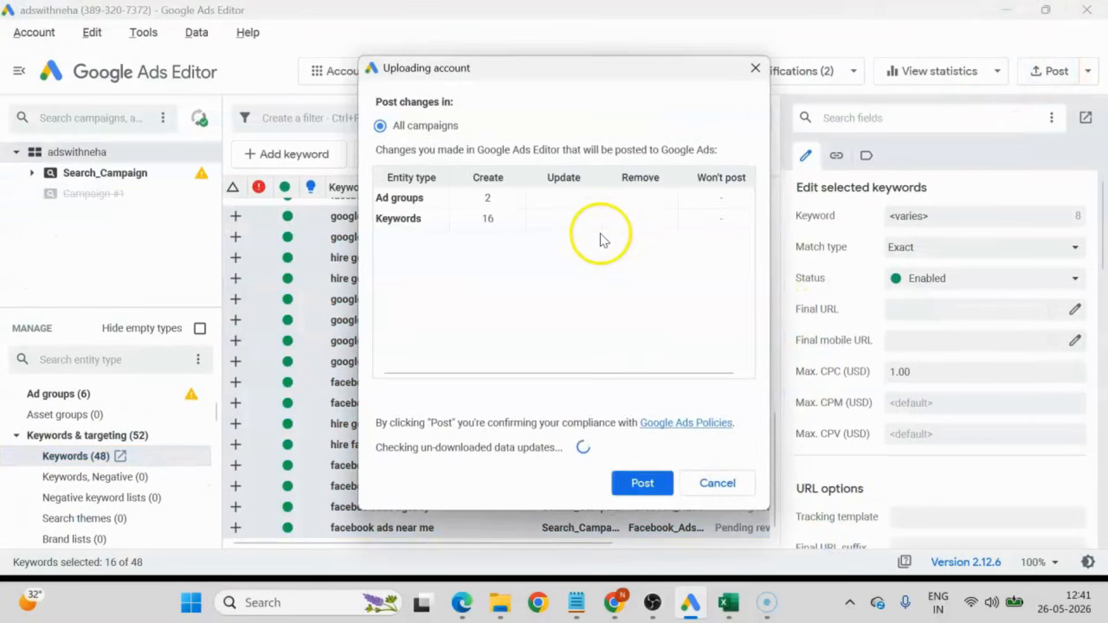
pyautogui.click(643, 483)
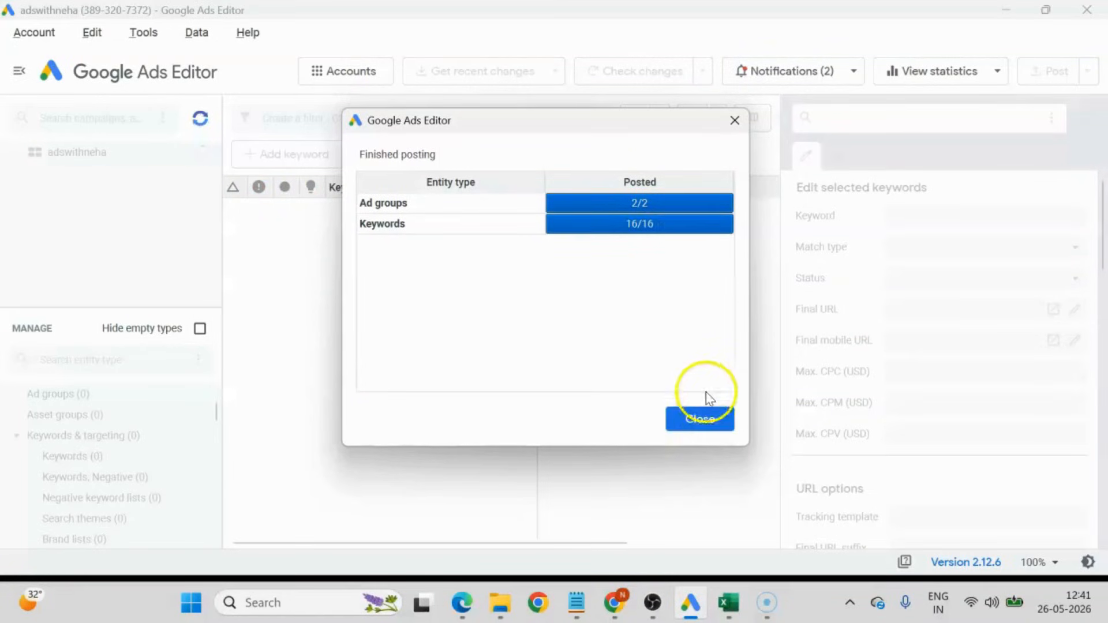
pyautogui.click(700, 418)
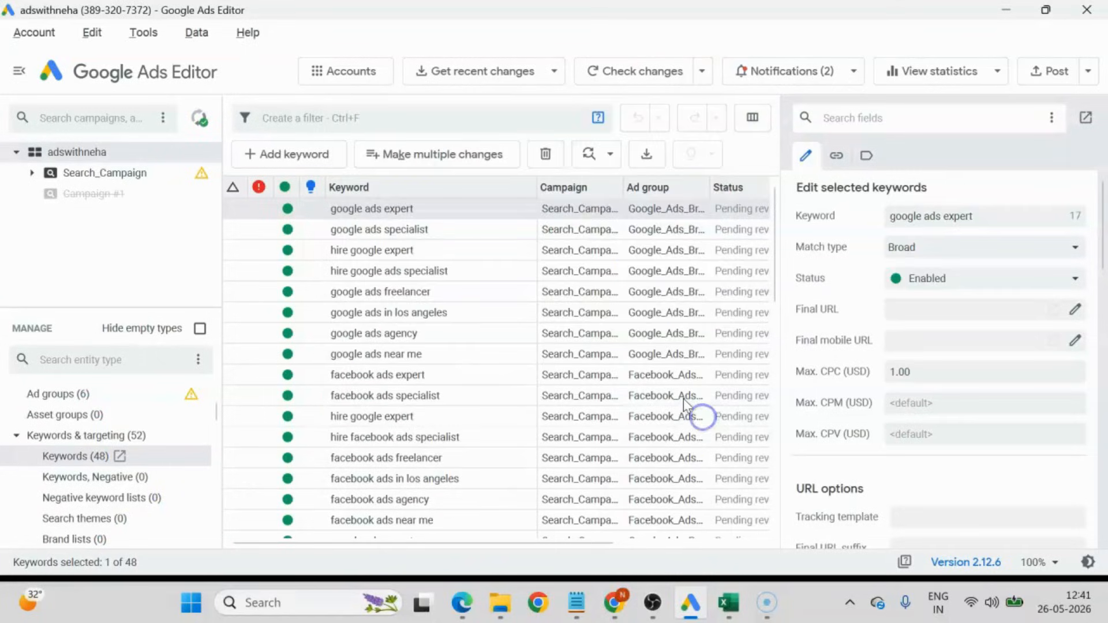
# Switch to Google Ads in Chrome, reload the campaigns page, and view the ad groups of Search_Campaign.
pyautogui.click(628, 613)
pyautogui.click(81, 55)
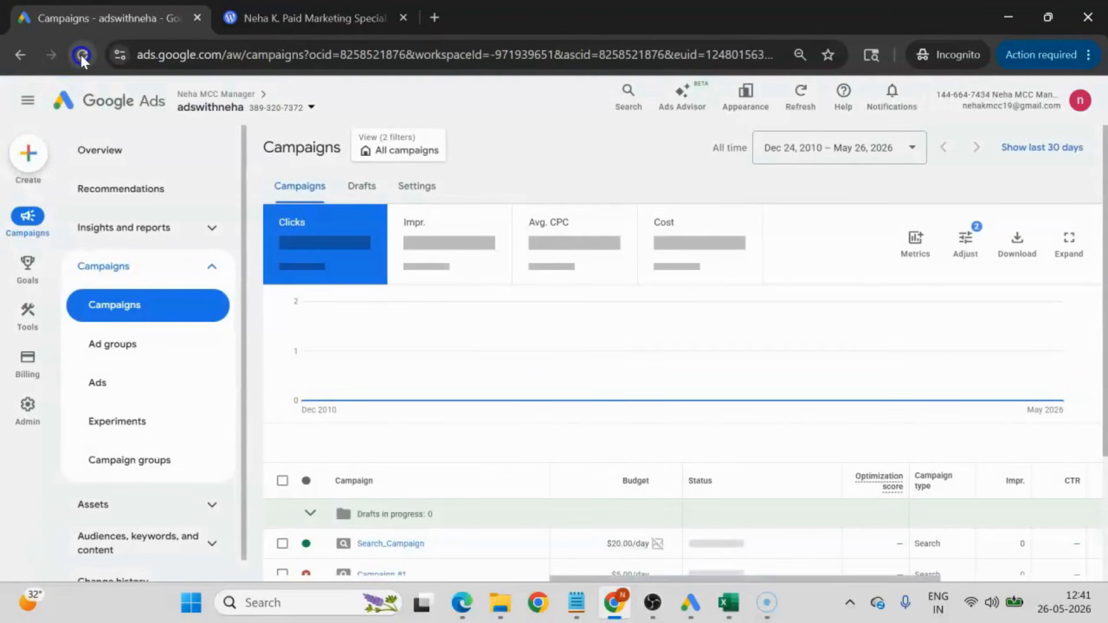
pyautogui.scroll(-2, 449, 409)
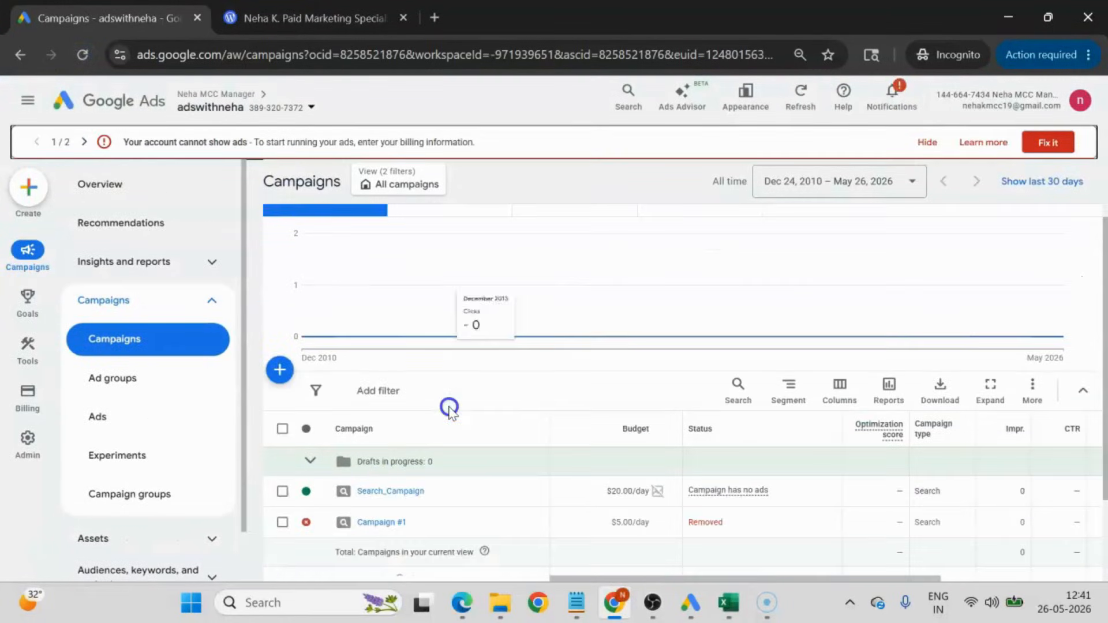
pyautogui.click(395, 492)
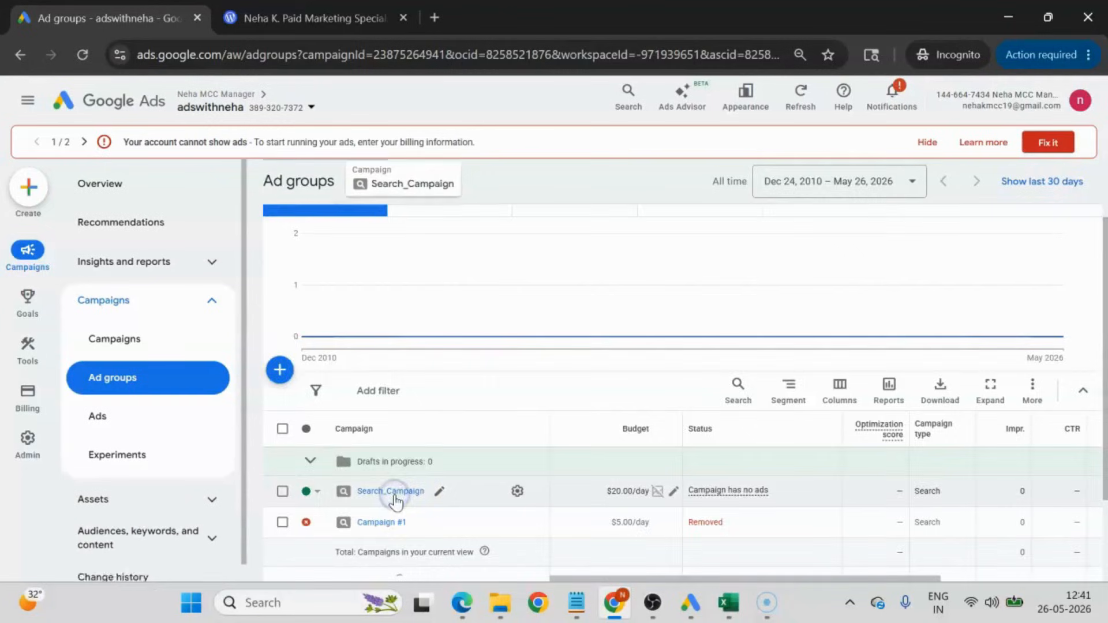
pyautogui.scroll(-2, 404, 393)
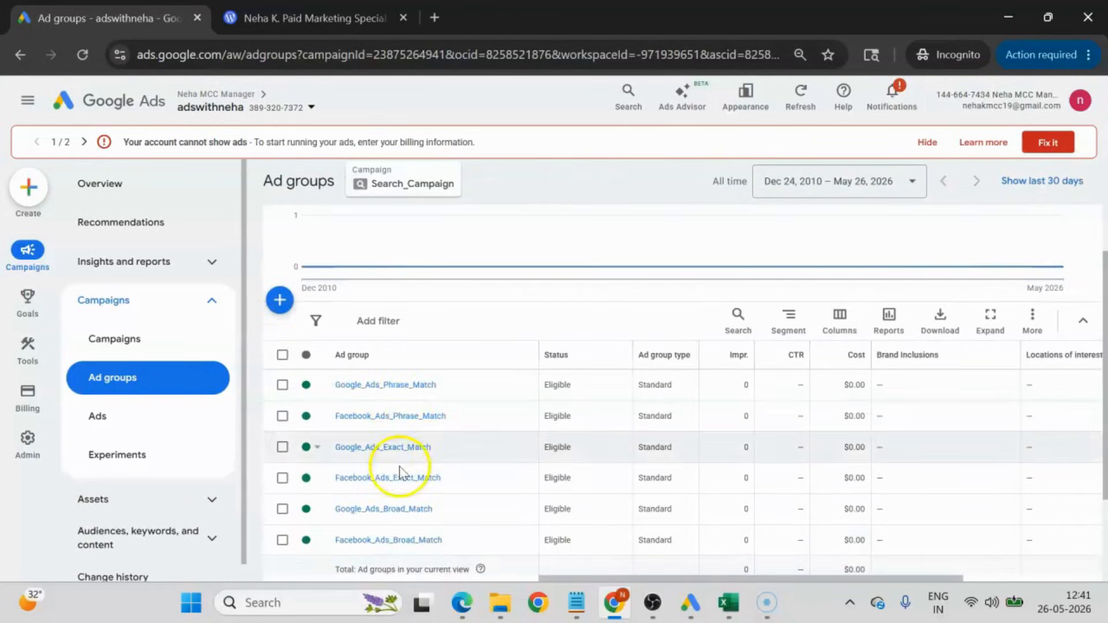
# Open the Facebook_Ads_Exact_Match ad group and review its keywords and their match types.
pyautogui.click(381, 479)
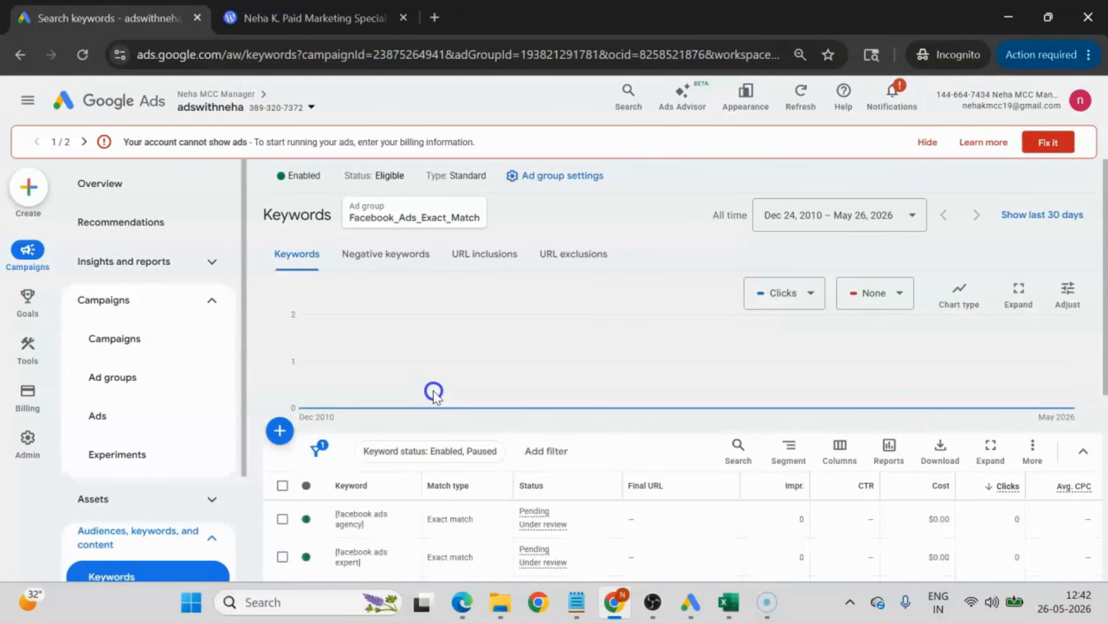
pyautogui.scroll(-3, 434, 394)
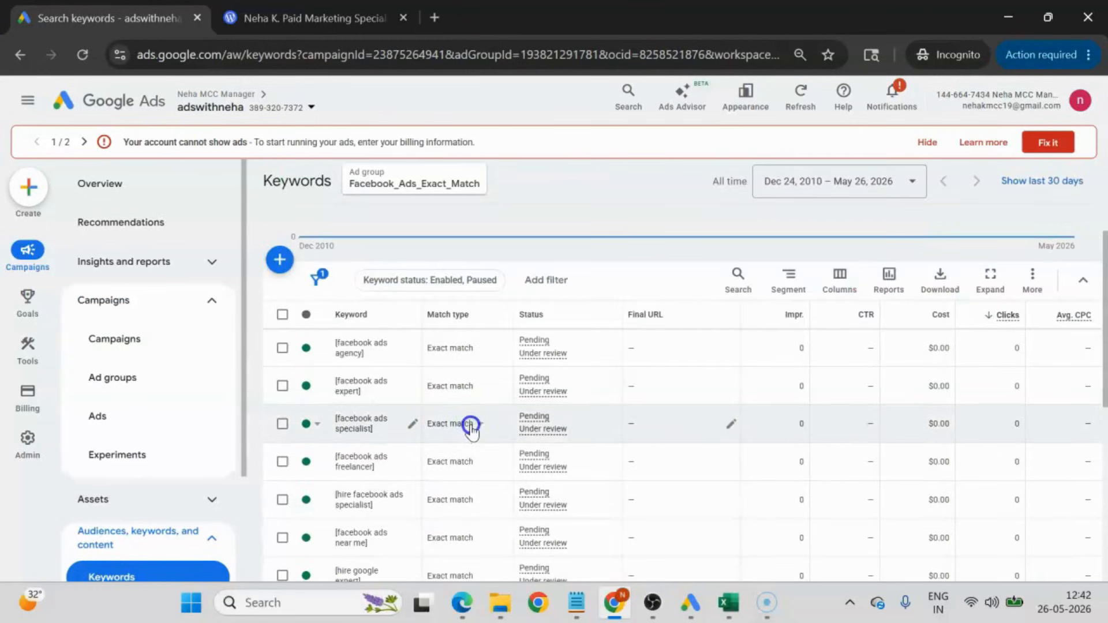
pyautogui.scroll(-6, 396, 475)
pyautogui.scroll(6, 396, 475)
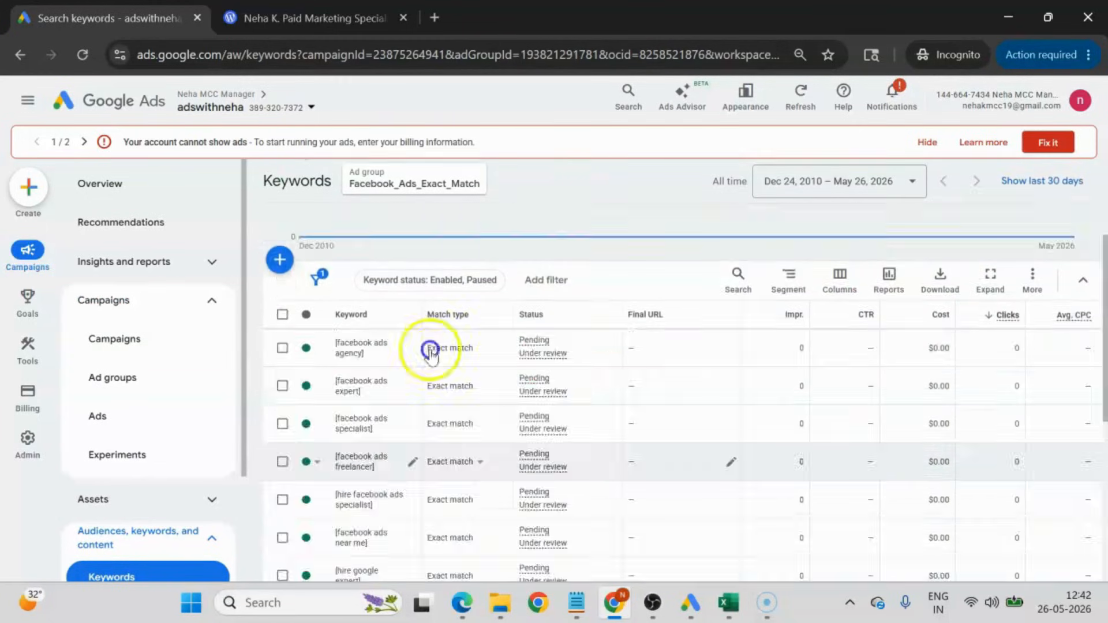
pyautogui.scroll(3, 421, 185)
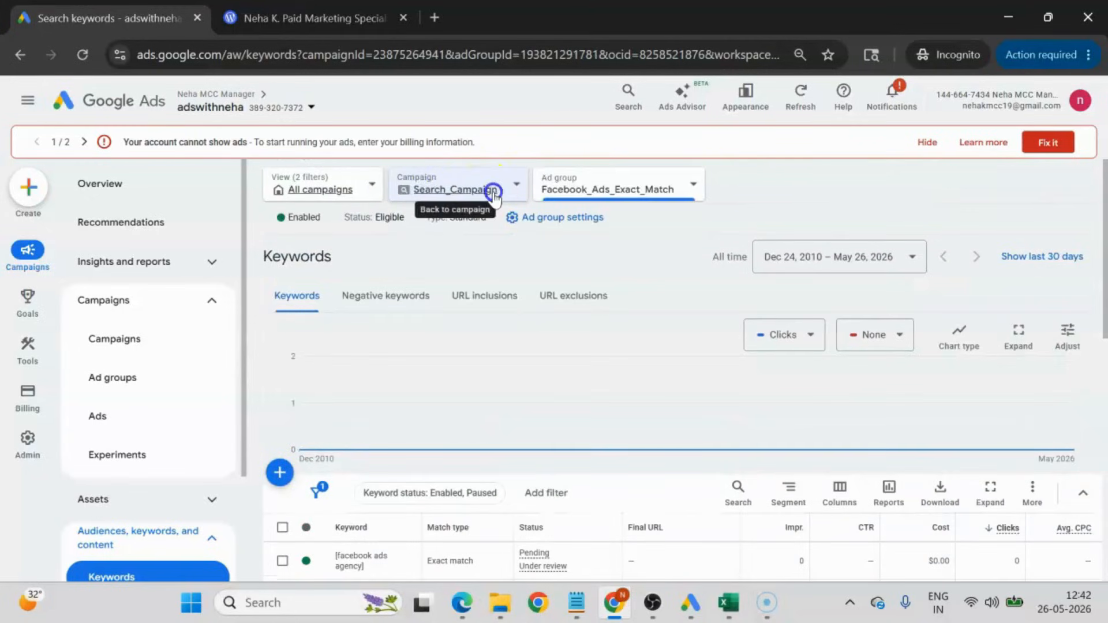
# Switch to the Google_Ads_Exact_Match ad group and review its keywords.
pyautogui.click(593, 191)
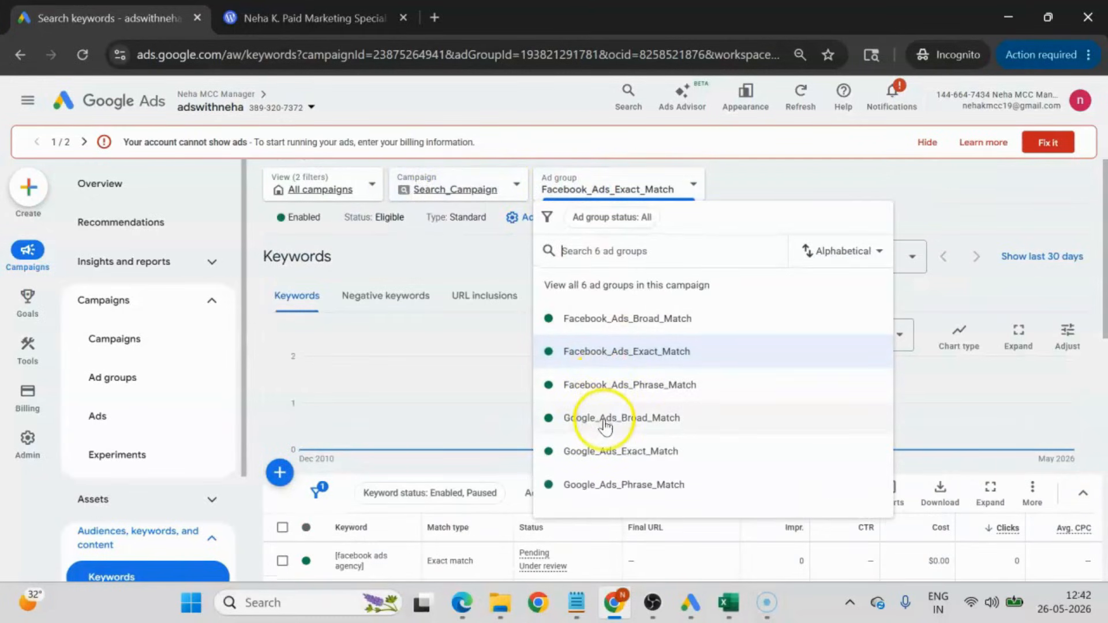
pyautogui.click(647, 452)
pyautogui.scroll(-3, 469, 421)
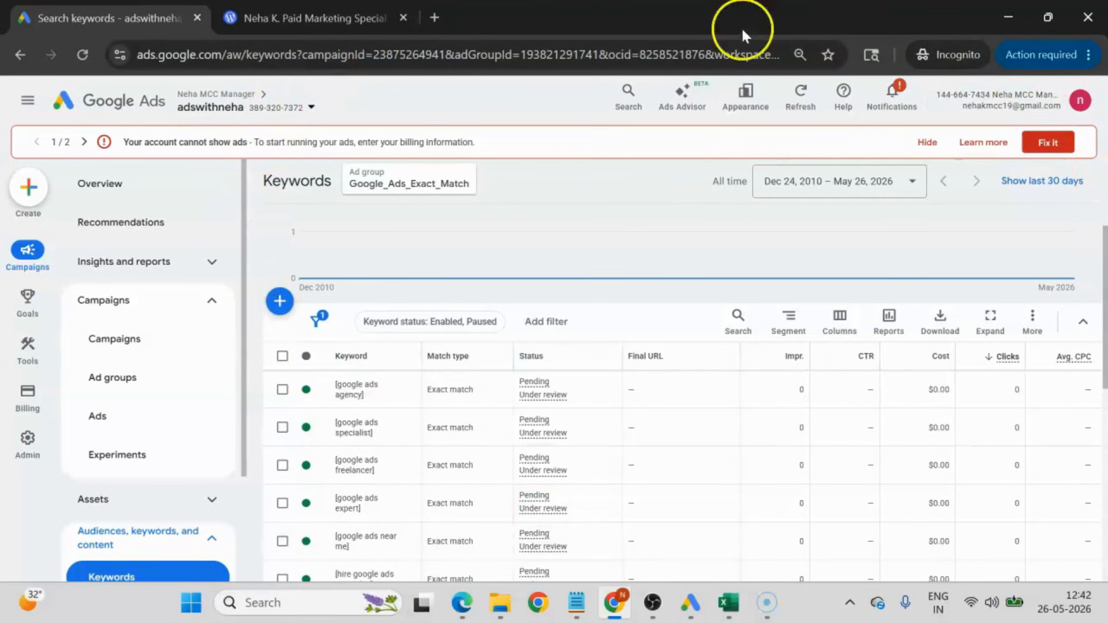
# Switch to Excel and bring up the AD_COPIES.xlsx workbook with the ad report template.
pyautogui.moveTo(691, 611)
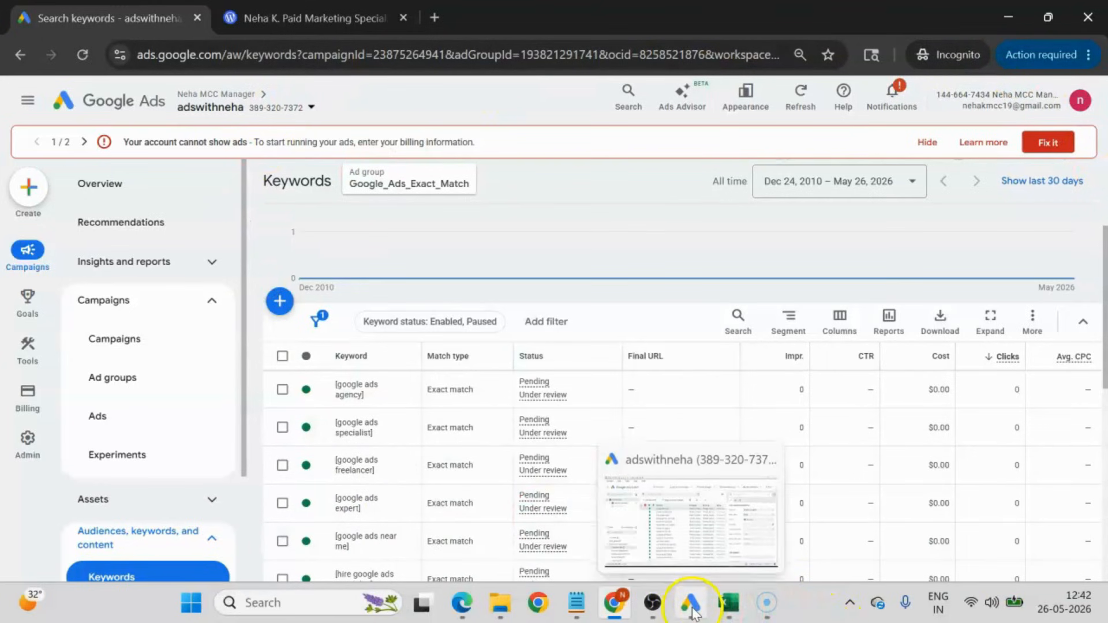
pyautogui.click(729, 603)
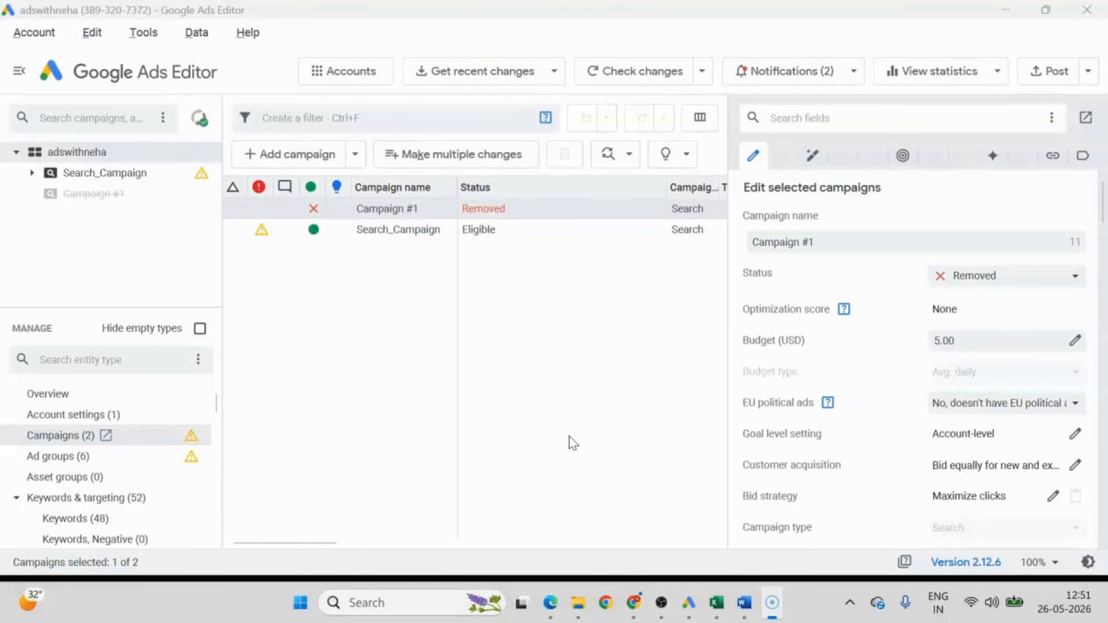
pyautogui.click(716, 602)
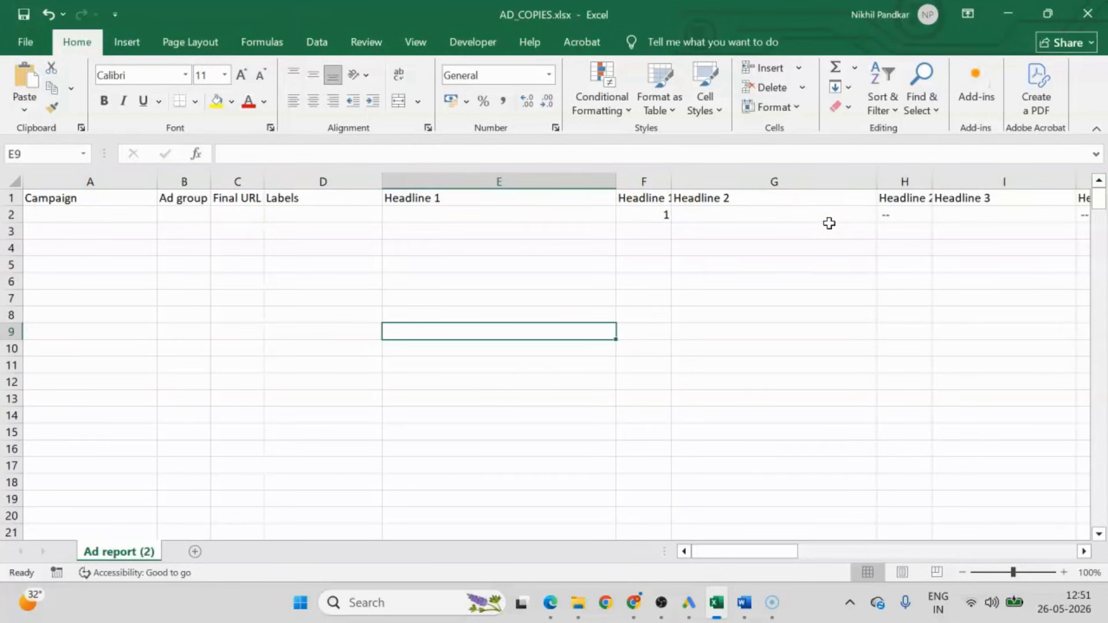
pyautogui.click(124, 249)
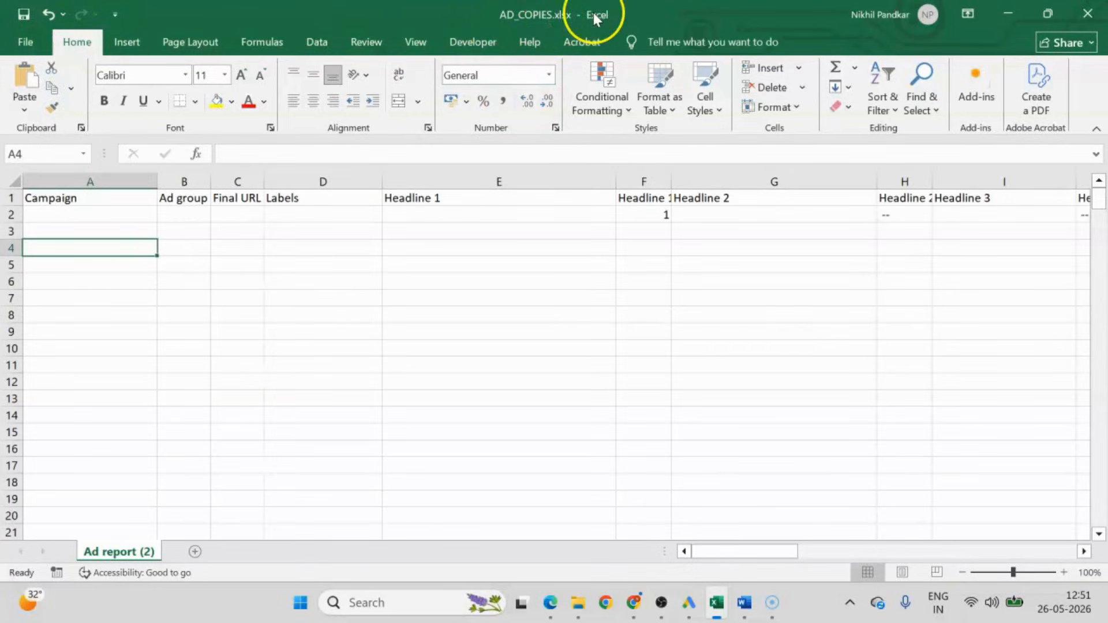
# Save a copy of AD_COPIES to the Downloads folder in CSV (Comma delimited) format.
pyautogui.click(26, 41)
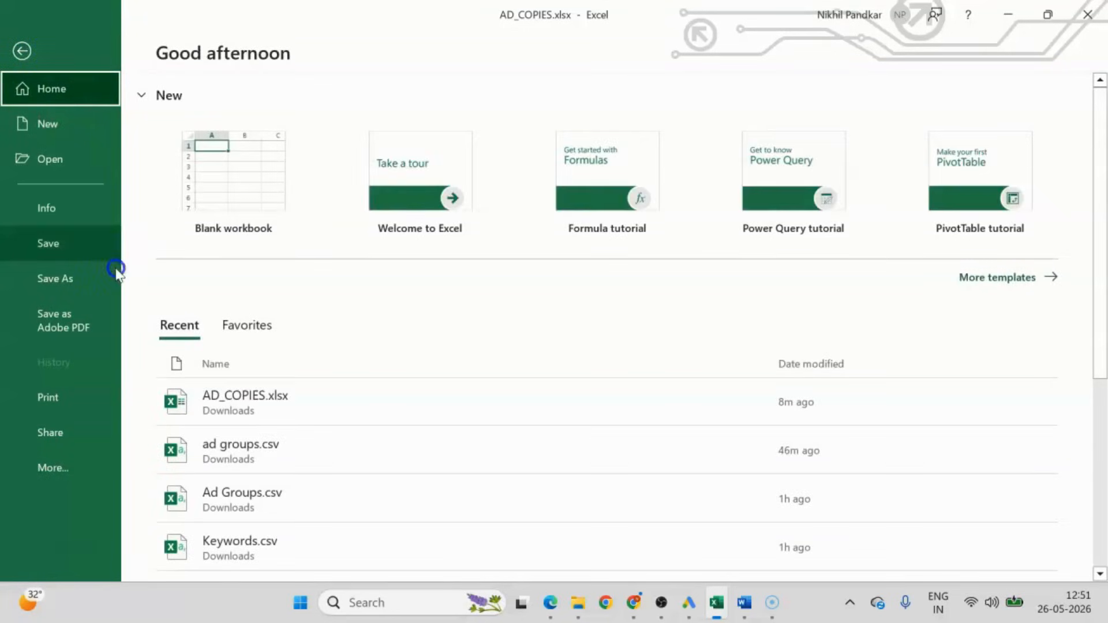
pyautogui.click(64, 279)
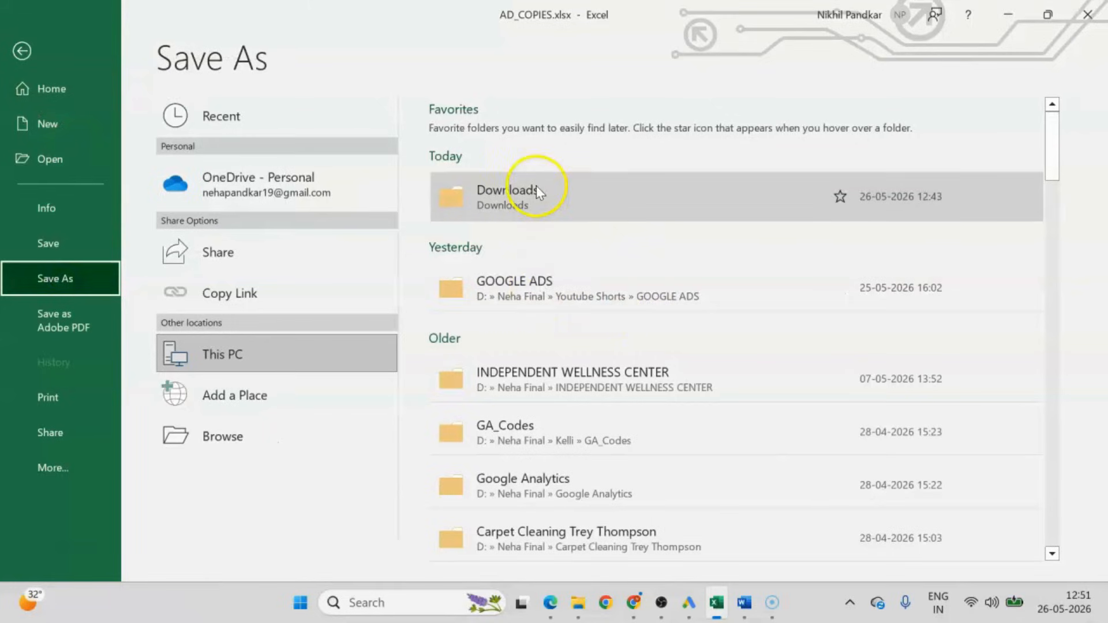
pyautogui.click(534, 191)
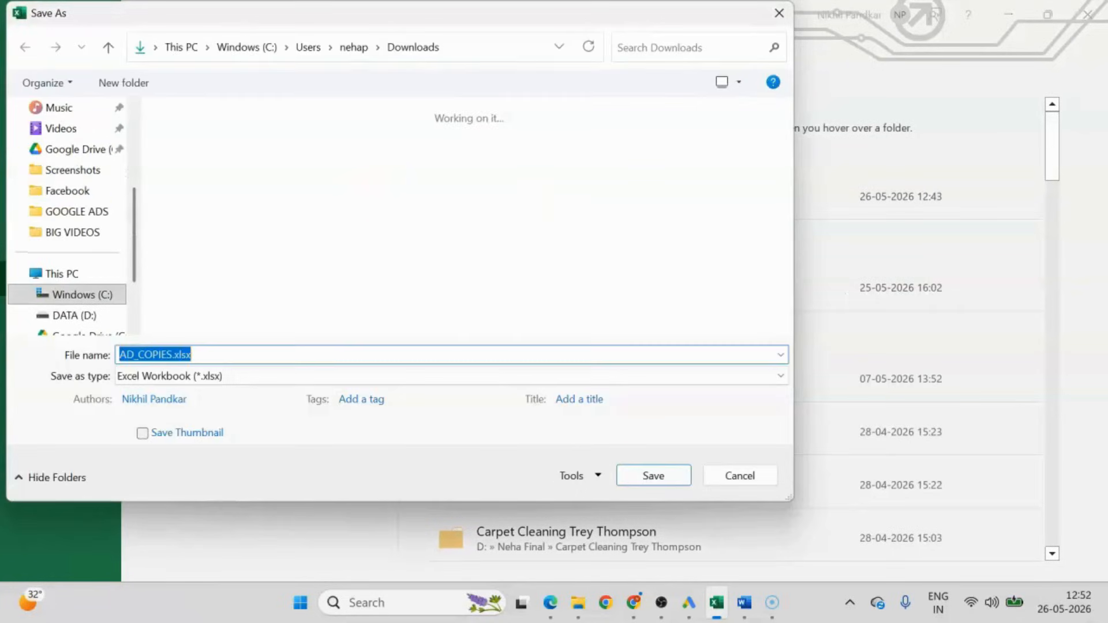
pyautogui.scroll(3, 82, 235)
pyautogui.click(71, 214)
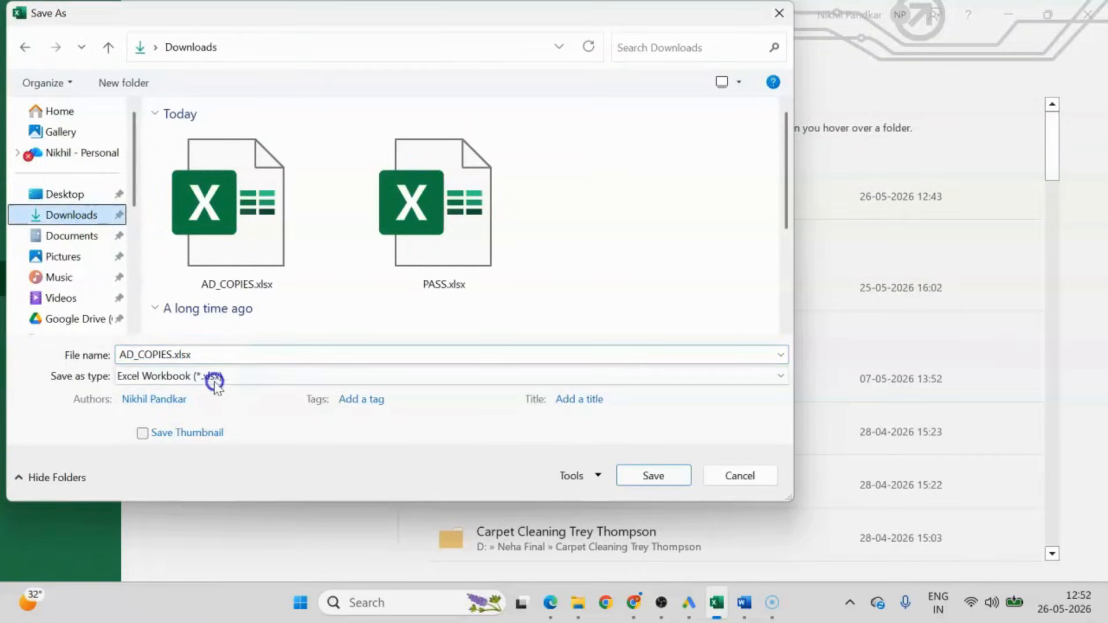
pyautogui.click(215, 378)
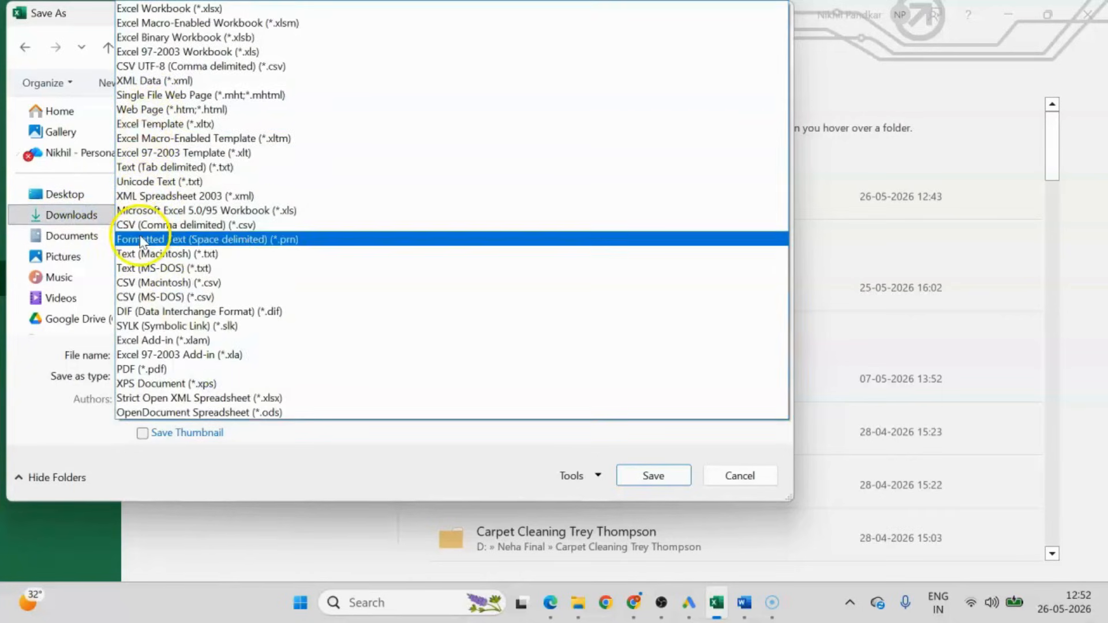
pyautogui.click(141, 224)
pyautogui.click(656, 468)
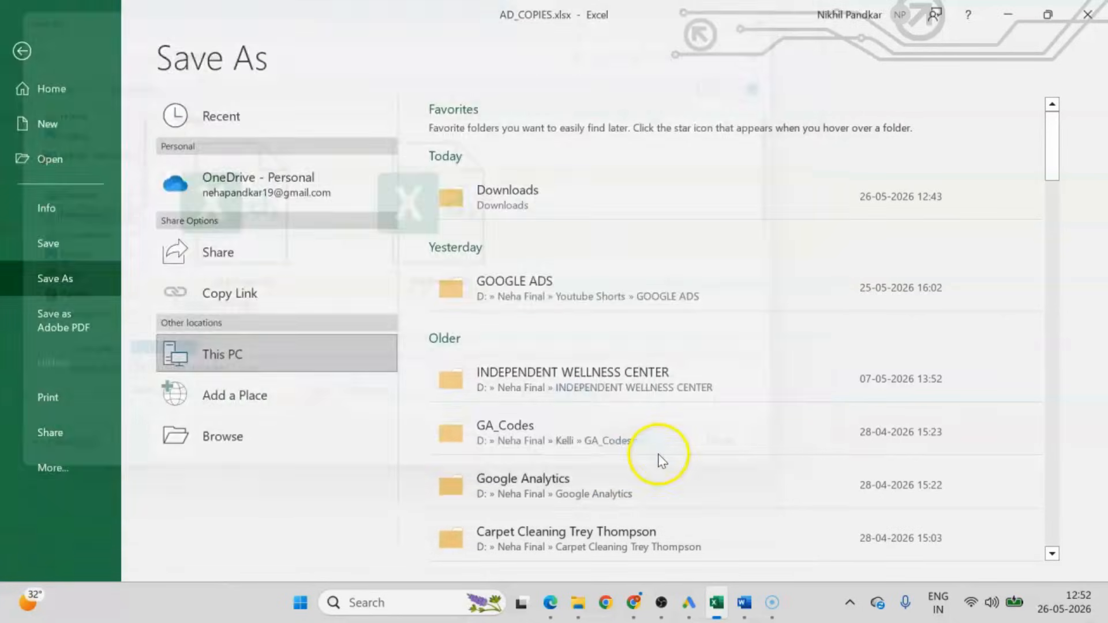
pyautogui.click(597, 336)
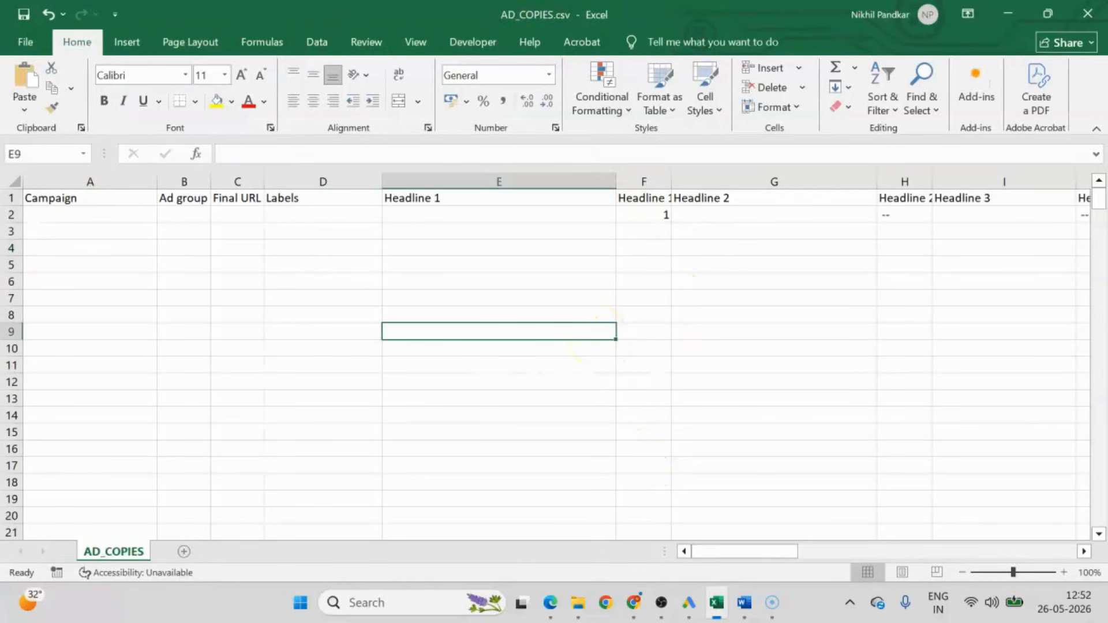
# Look through the template's header row from Campaign across the headline and description columns, and return to cell A1.
pyautogui.moveTo(60, 196); pyautogui.dragTo(685, 240)
pyautogui.click(638, 269)
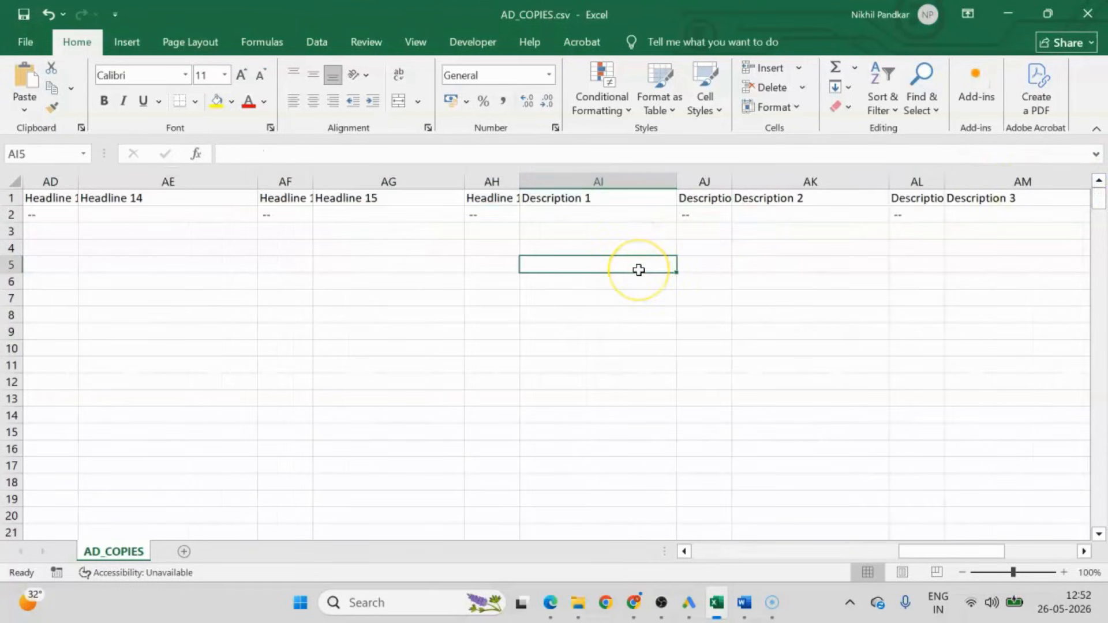
pyautogui.press('Left')
pyautogui.press('Left')
pyautogui.press('Left')
pyautogui.press('Left')
pyautogui.press('Left')
pyautogui.press('Left')
pyautogui.press('Left')
pyautogui.press('Left')
pyautogui.press('Left')
pyautogui.press('Left')
pyautogui.press('Left')
pyautogui.press('Left')
pyautogui.press('Left')
pyautogui.press('Left')
pyautogui.press('Left')
pyautogui.press('Left')
pyautogui.press('Left')
pyautogui.press('Left')
pyautogui.press('Left')
pyautogui.press('Left')
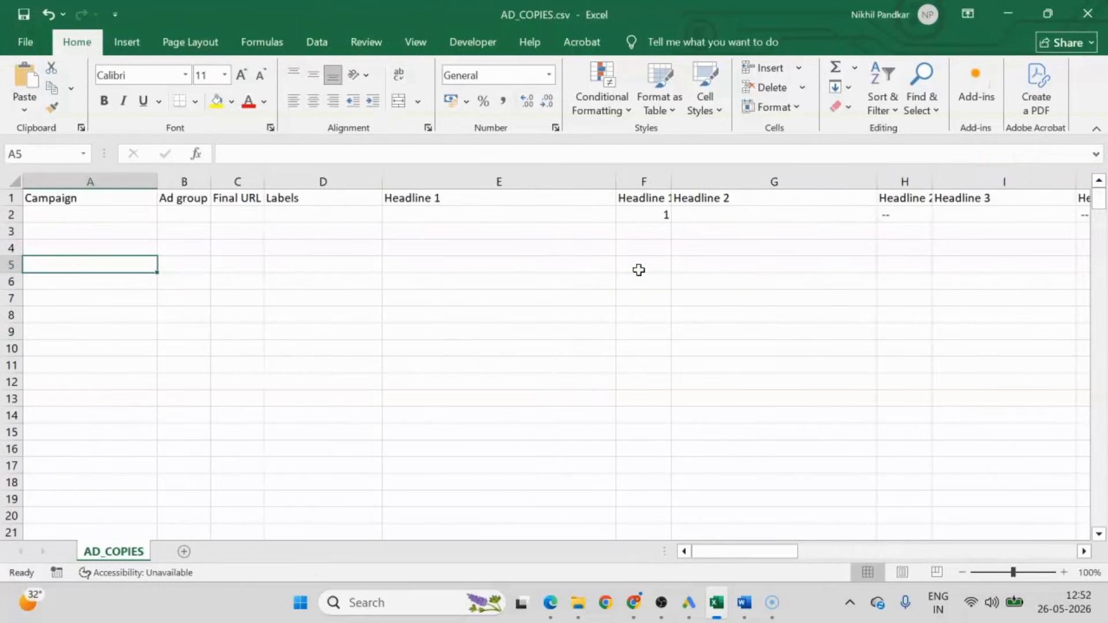
pyautogui.click(99, 195)
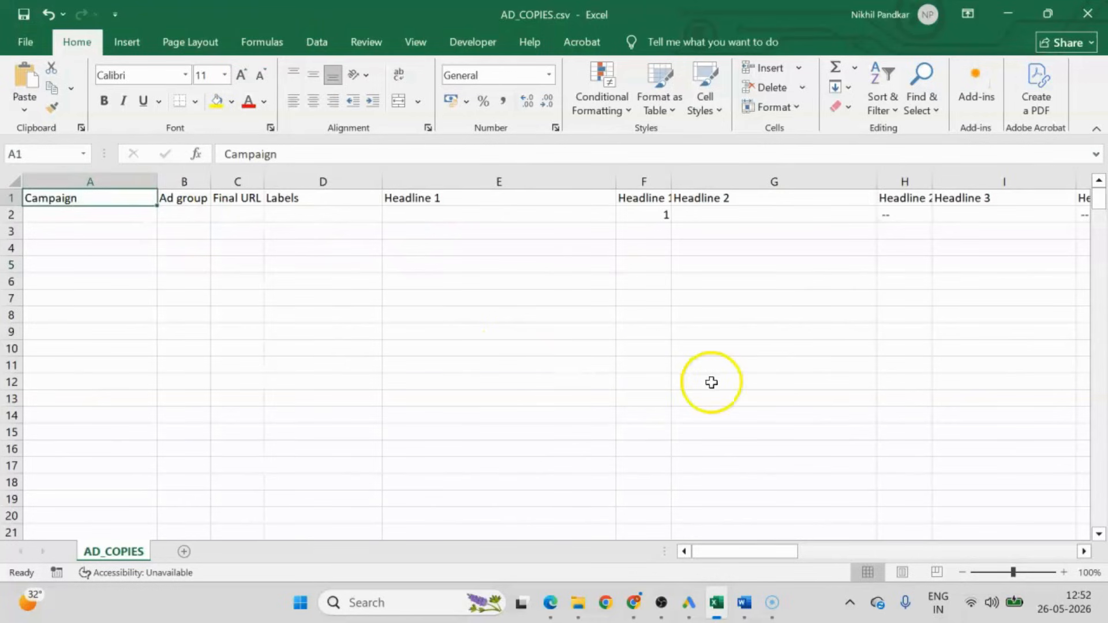
# Copy the campaign name Search_Campaign from Google Ads Editor and paste it into cell A2 of the AD_COPIES sheet.
pyautogui.click(689, 603)
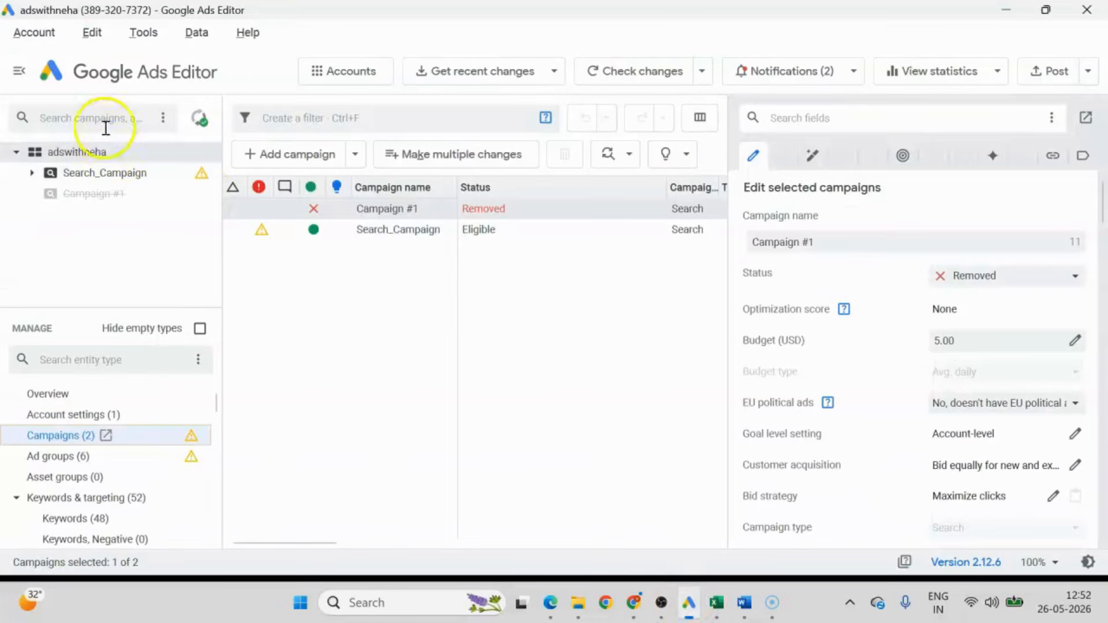
pyautogui.click(88, 176)
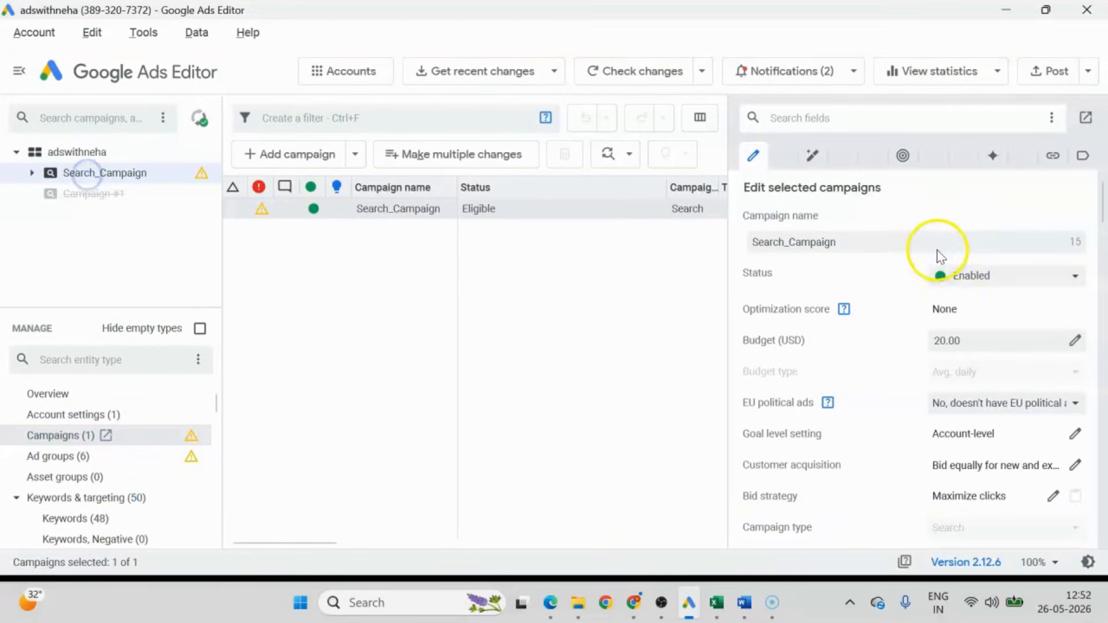
pyautogui.doubleClick(864, 244)
pyautogui.hotkey('ctrl', 'c')
pyautogui.hotkey('alt', 'Tab')
pyautogui.click(94, 217)
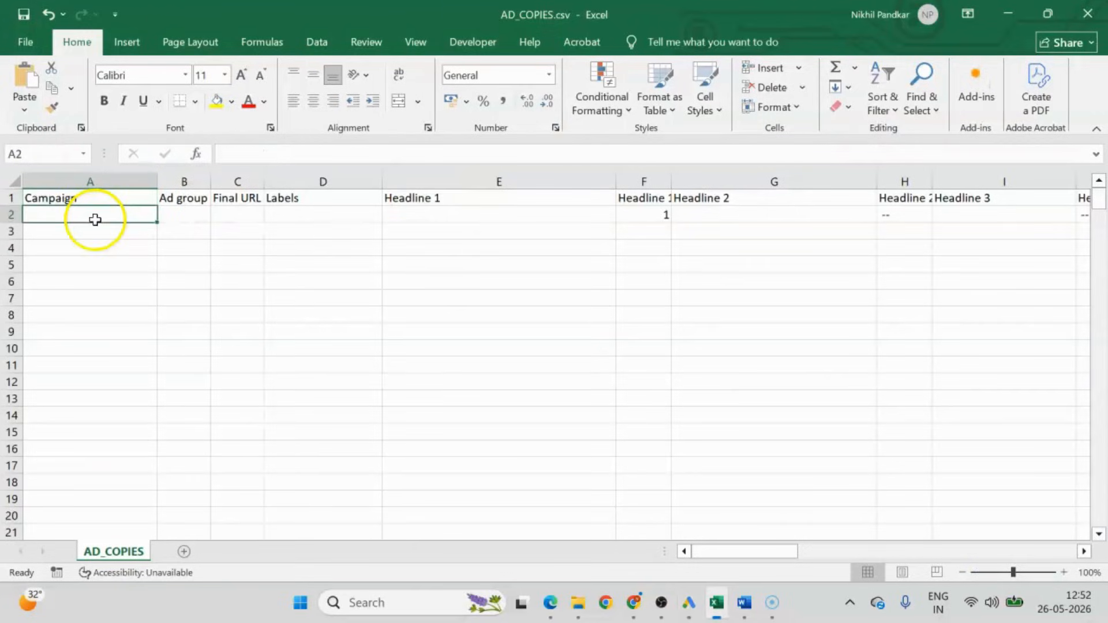
pyautogui.hotkey('ctrl', 'v')
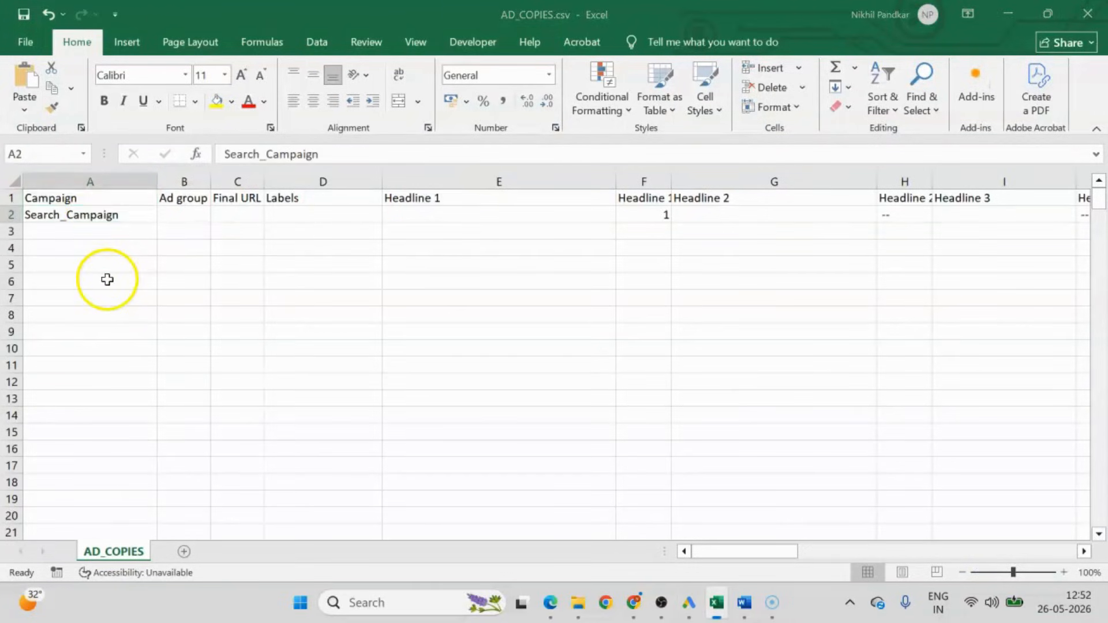
# Copy the ad group name Google_Ads_Broad_Match from Google Ads Editor into cell B2 of the Excel sheet and autofit column B.
pyautogui.hotkey('alt', 'Tab')
pyautogui.doubleClick(91, 176)
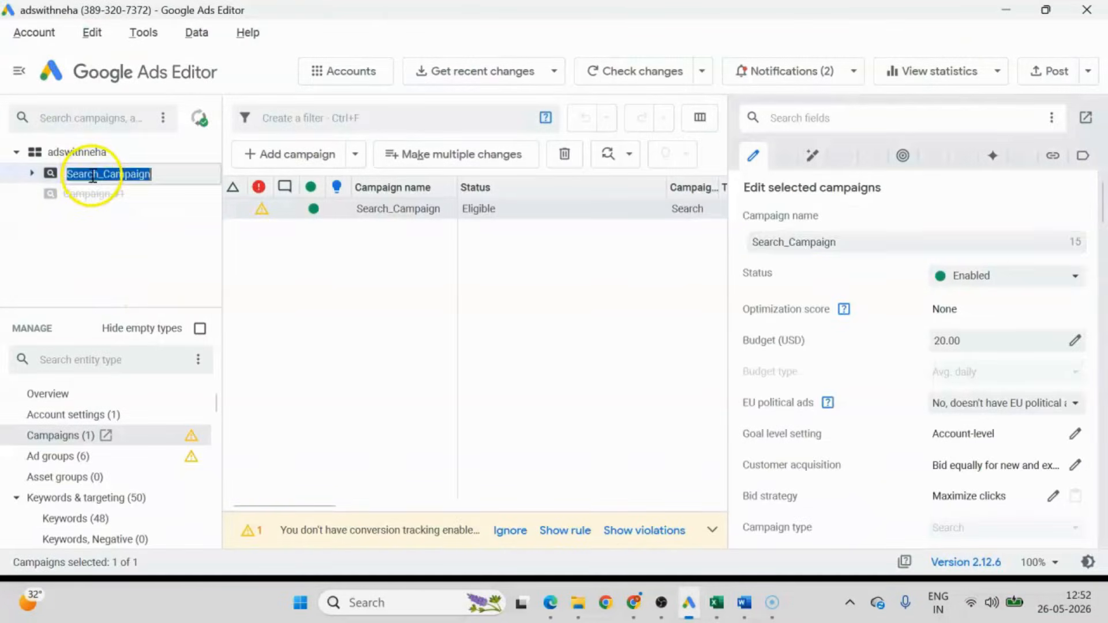
pyautogui.click(131, 250)
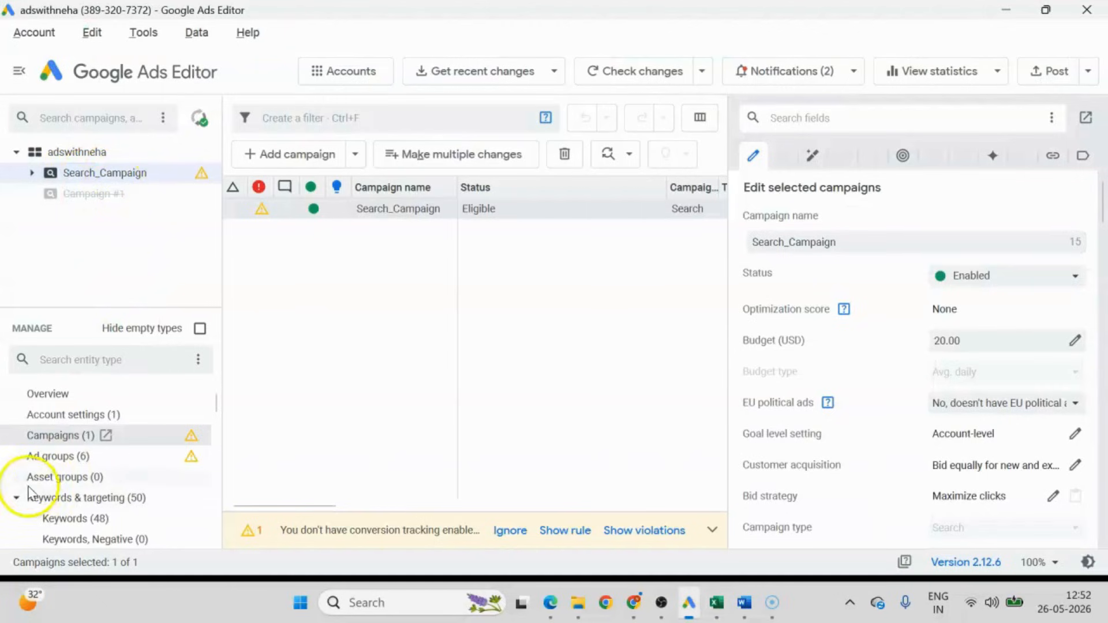
pyautogui.click(40, 456)
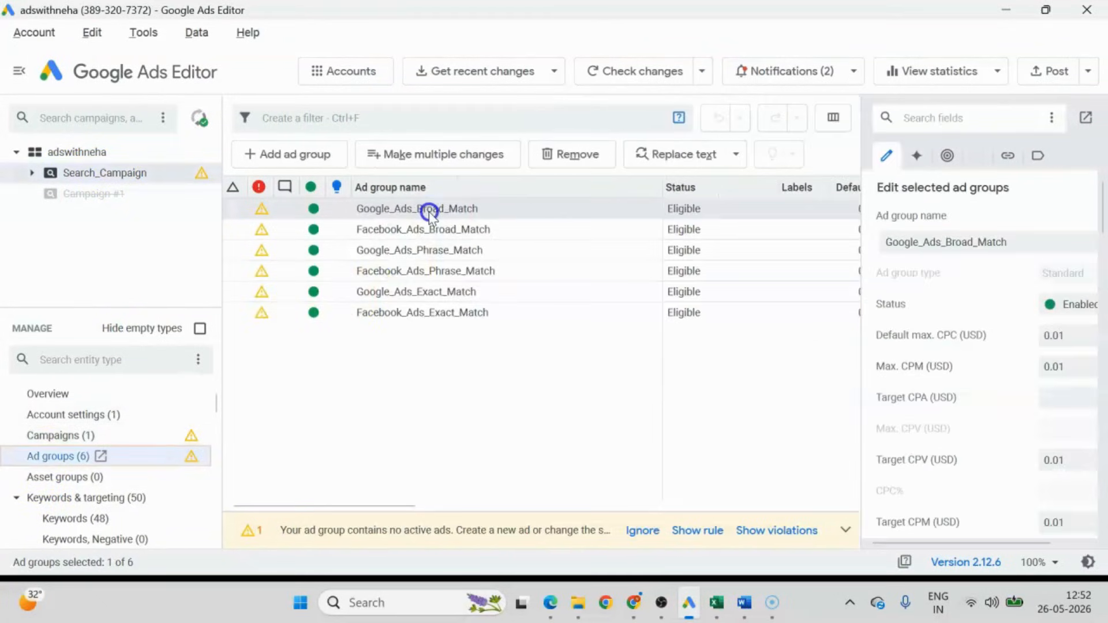
pyautogui.doubleClick(1052, 247)
pyautogui.hotkey('ctrl', 'c')
pyautogui.hotkey('alt', 'Tab')
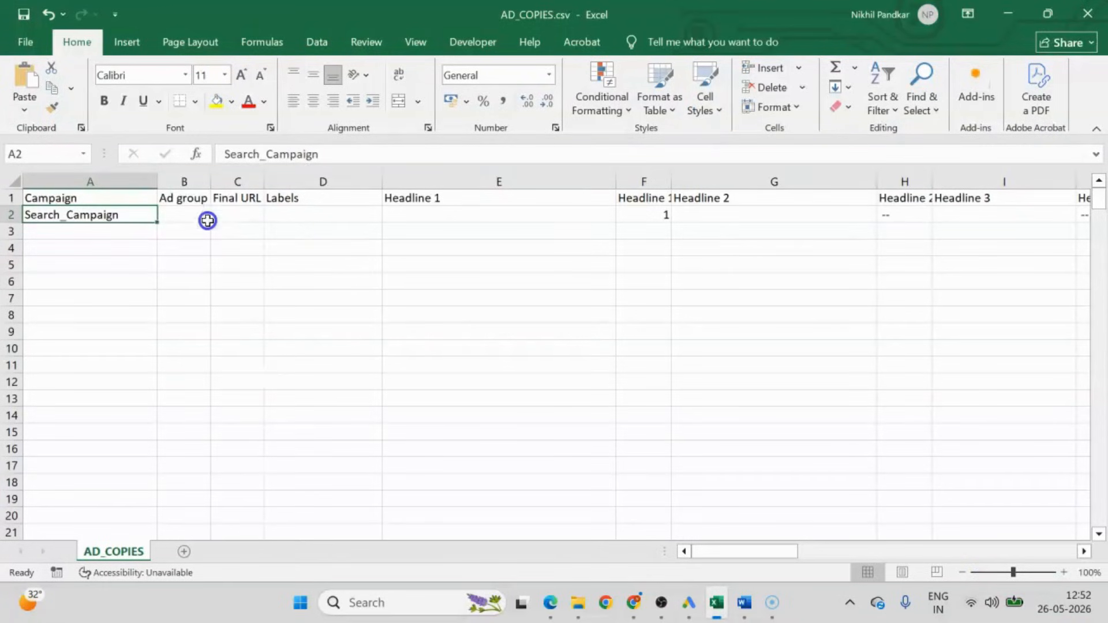
pyautogui.click(184, 216)
pyautogui.hotkey('ctrl', 'v')
pyautogui.doubleClick(211, 184)
# Copy the ad group name Facebook_Ads_Broad_Match from Google Ads Editor and paste it into cell B3 in Excel.
pyautogui.hotkey('alt', 'Tab')
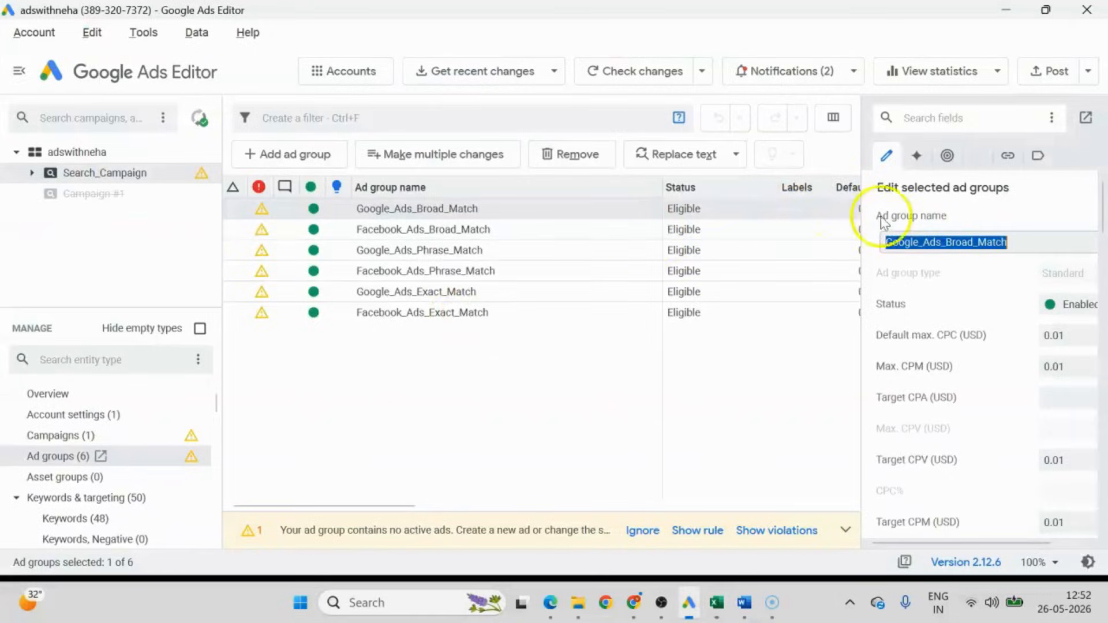
pyautogui.click(444, 229)
pyautogui.doubleClick(971, 241)
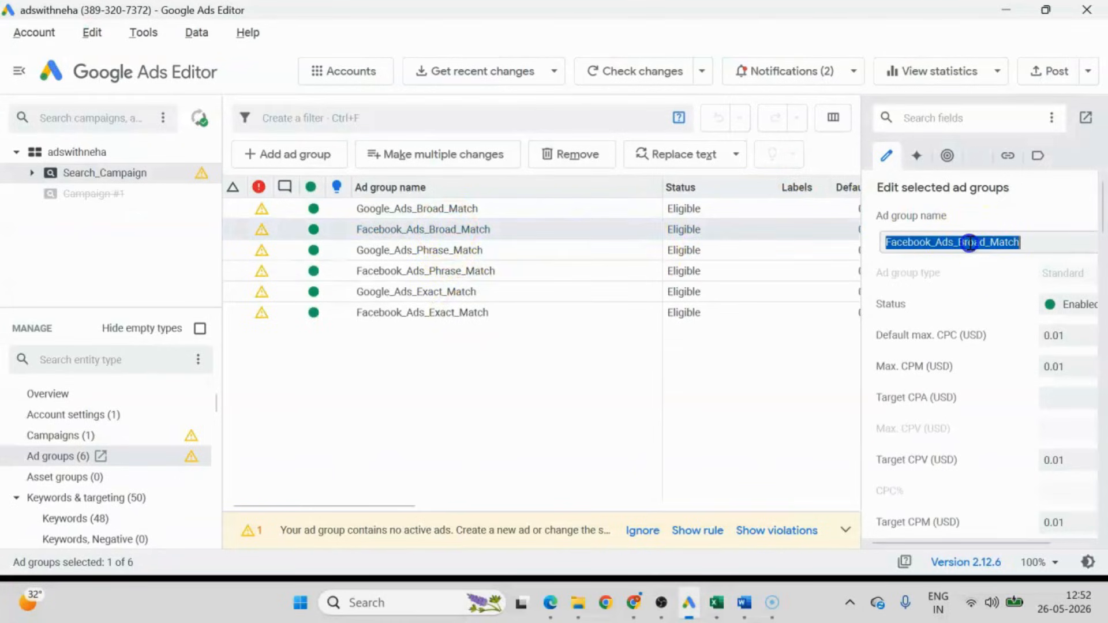
pyautogui.hotkey('ctrl', 'c')
pyautogui.hotkey('alt', 'Tab')
pyautogui.click(241, 237)
pyautogui.hotkey('ctrl', 'v')
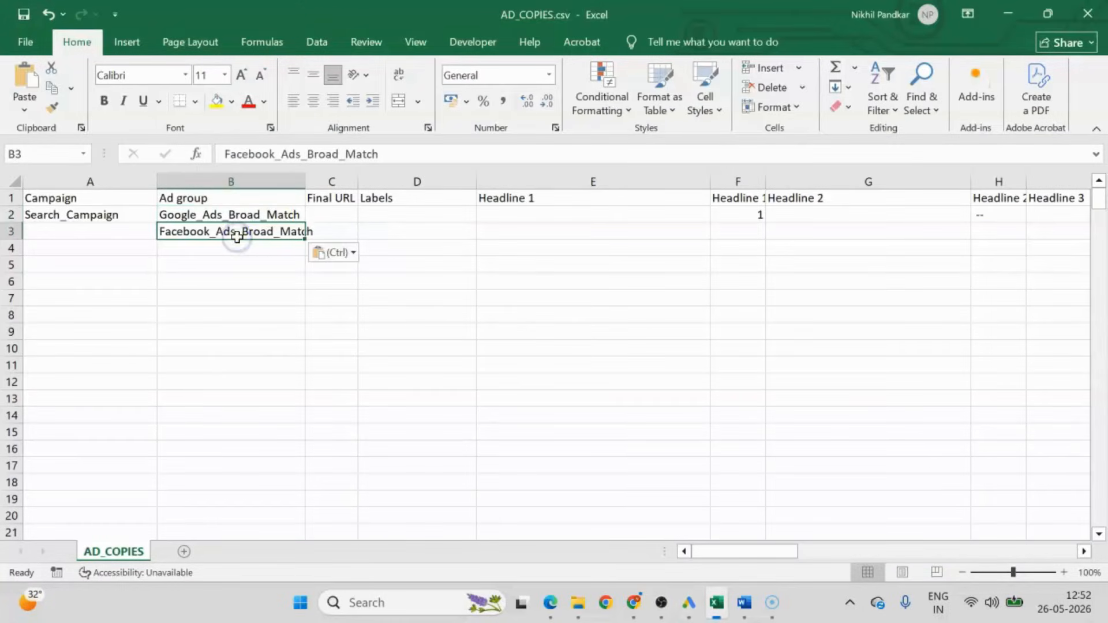
# Copy the ad group name Google_Ads_Phrase_Match from Google Ads Editor and paste it into cell B4 in Excel.
pyautogui.hotkey('alt', 'Tab')
pyautogui.click(403, 251)
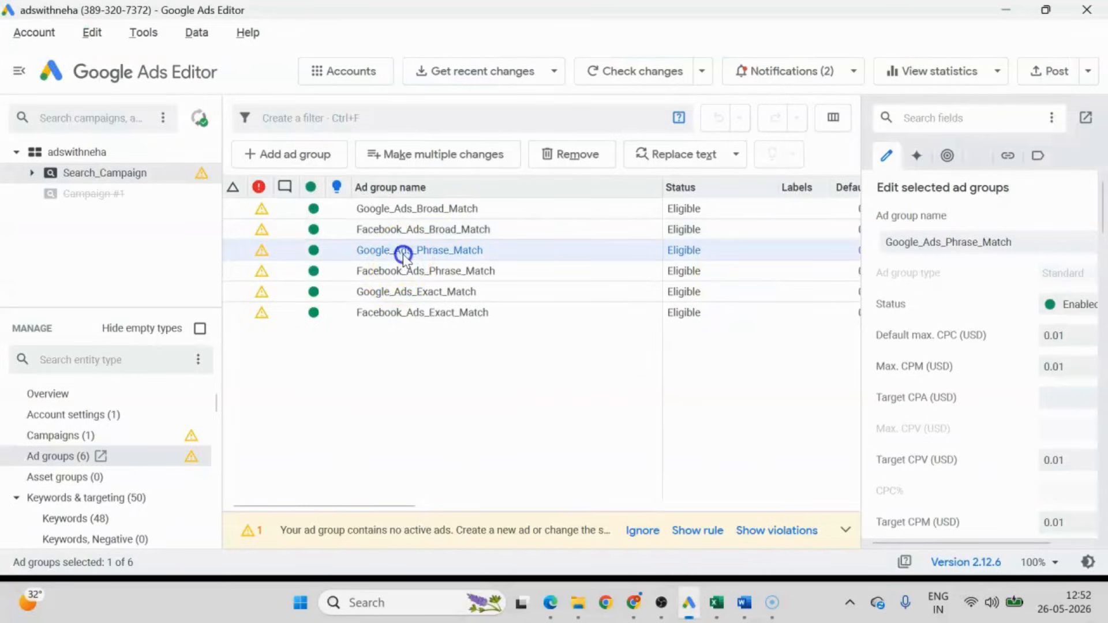
pyautogui.doubleClick(1021, 242)
pyautogui.hotkey('ctrl', 'c')
pyautogui.hotkey('alt', 'Tab')
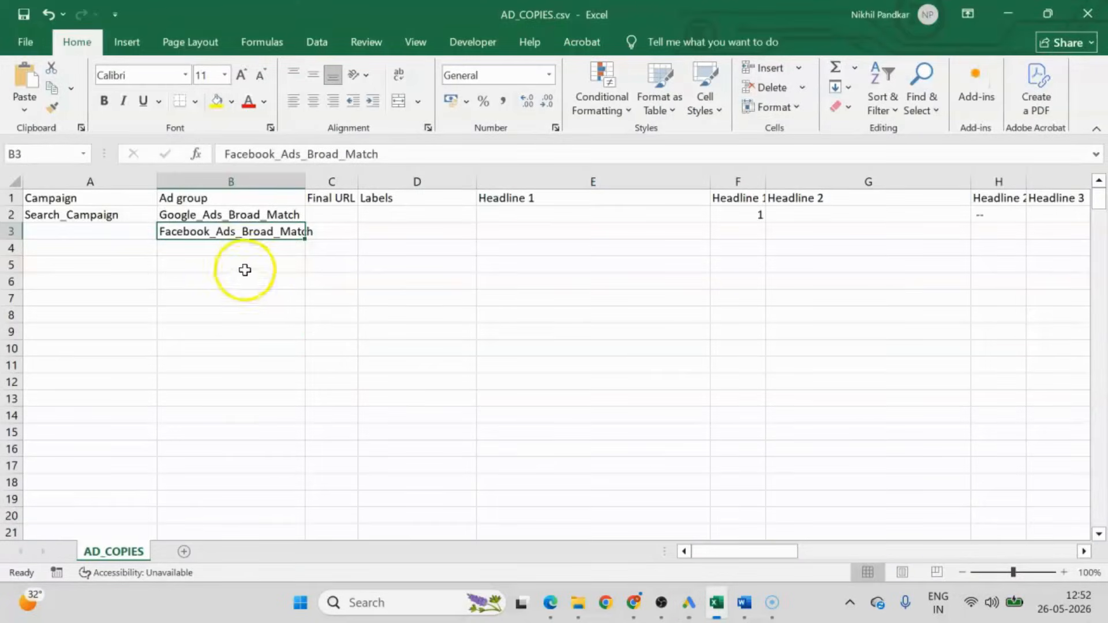
pyautogui.click(240, 248)
pyautogui.hotkey('ctrl', 'v')
# Copy the ad group name Facebook_Ads_Phrase_Match from Google Ads Editor and paste it into cell B5 in Excel.
pyautogui.hotkey('alt', 'Tab')
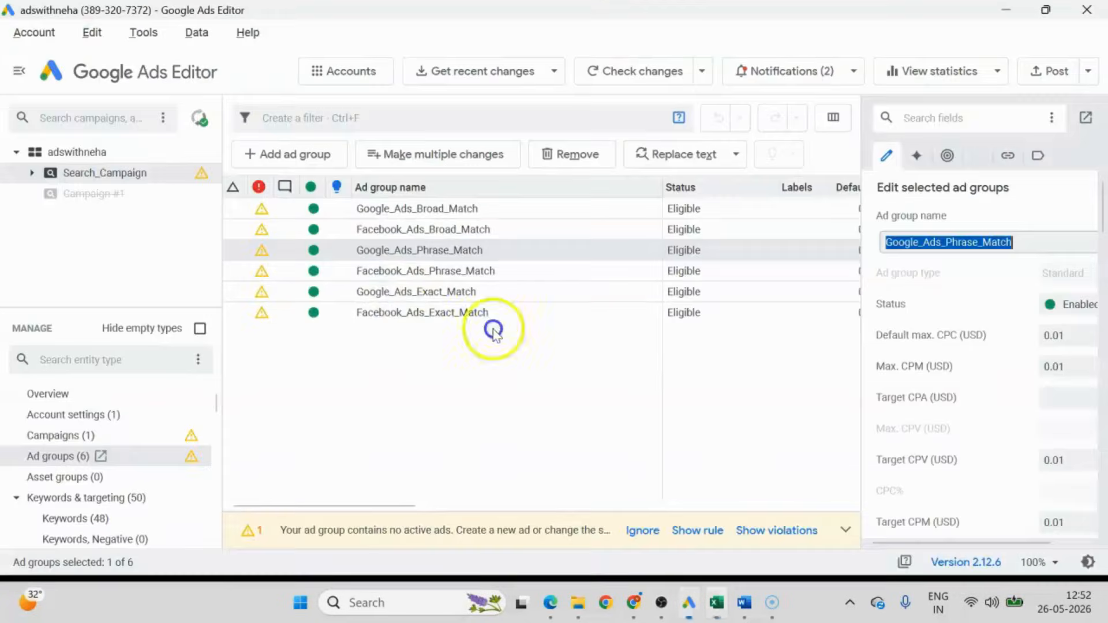
pyautogui.click(391, 270)
pyautogui.doubleClick(1025, 243)
pyautogui.hotkey('ctrl', 'c')
pyautogui.hotkey('alt', 'Tab')
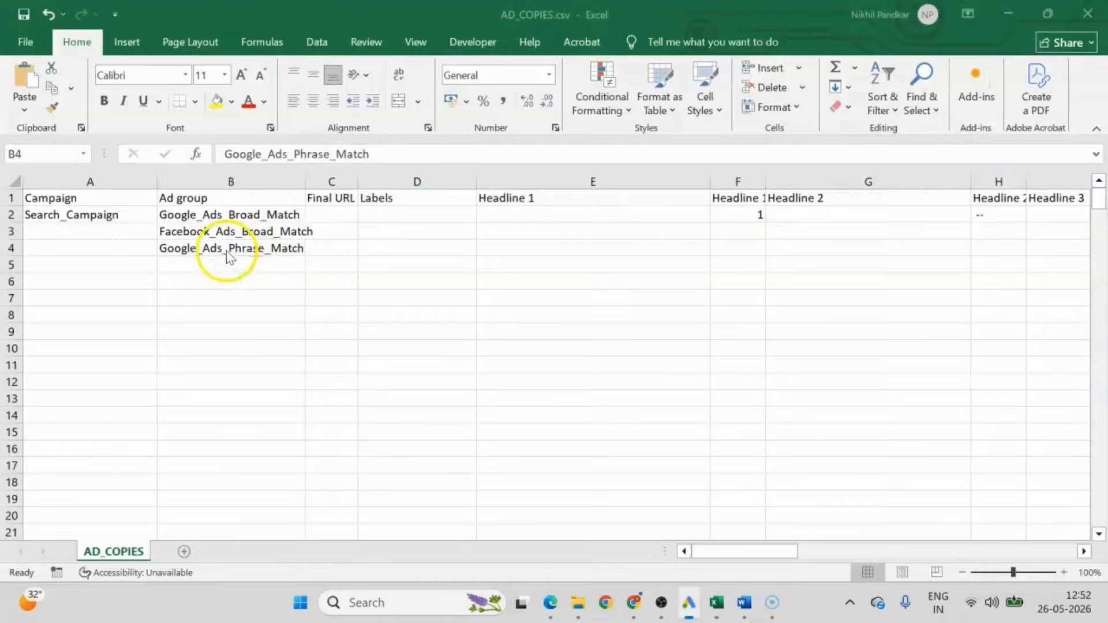
pyautogui.click(243, 265)
pyautogui.hotkey('ctrl', 'v')
# Copy the ad group name Google_Ads_Exact_Match from Google Ads Editor and paste it into cell B6 in Excel.
pyautogui.hotkey('alt', 'Tab')
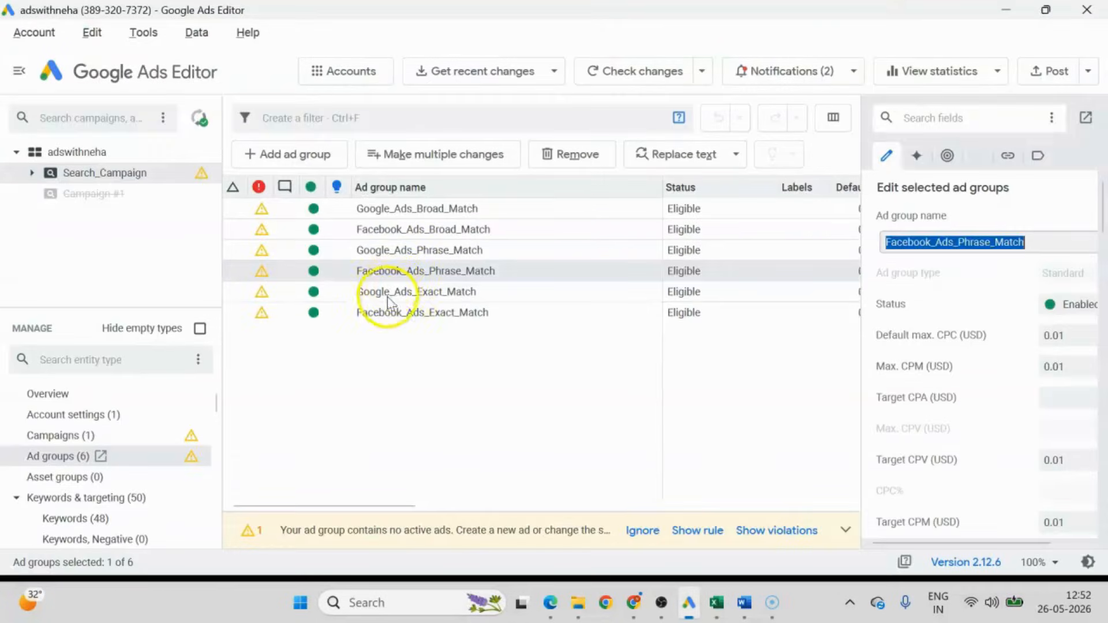
pyautogui.click(387, 292)
pyautogui.click(1020, 244)
pyautogui.doubleClick(1019, 243)
pyautogui.hotkey('ctrl', 'c')
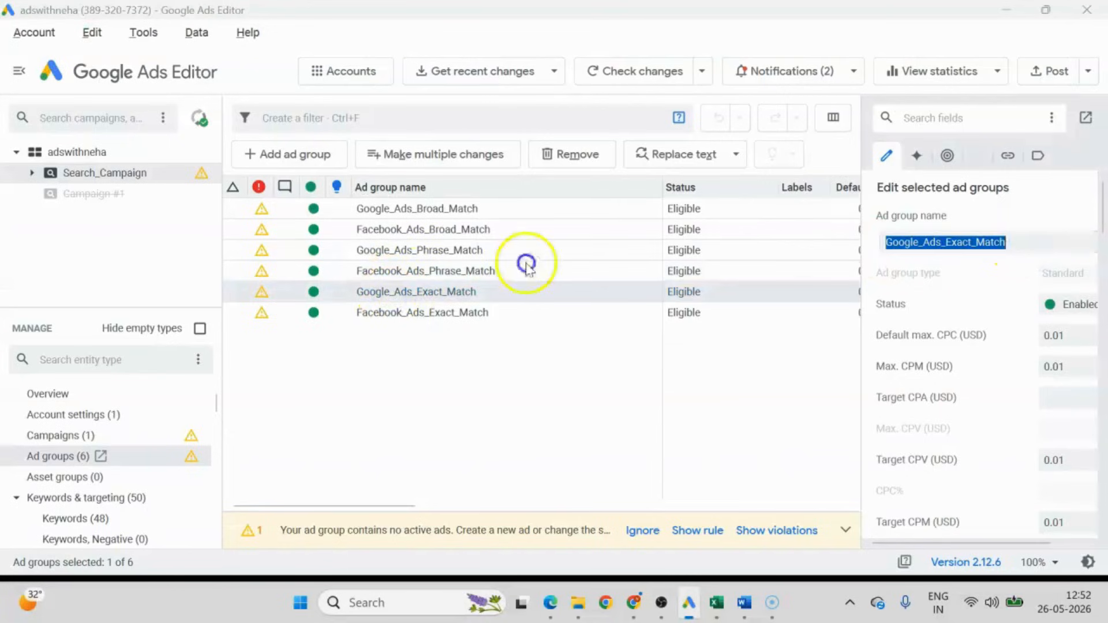
pyautogui.hotkey('alt', 'Tab')
pyautogui.click(256, 280)
pyautogui.hotkey('ctrl', 'v')
# Copy the ad group name Facebook_Ads_Exact_Match from Google Ads Editor and paste it into cell B7 in Excel.
pyautogui.hotkey('alt', 'Tab')
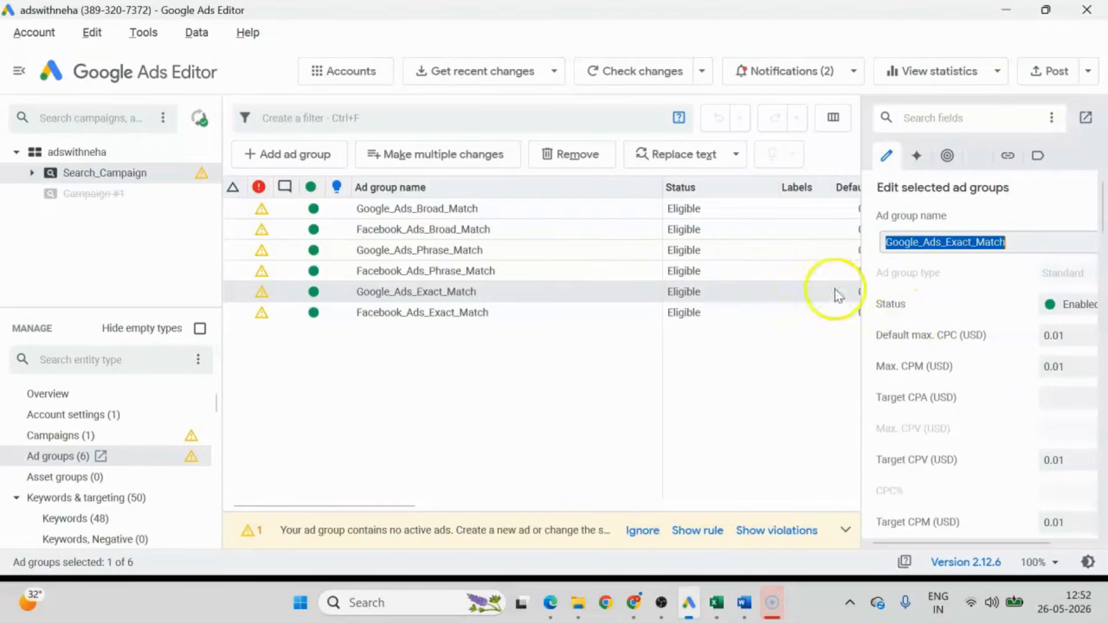
pyautogui.click(495, 315)
pyautogui.click(1051, 240)
pyautogui.doubleClick(1049, 241)
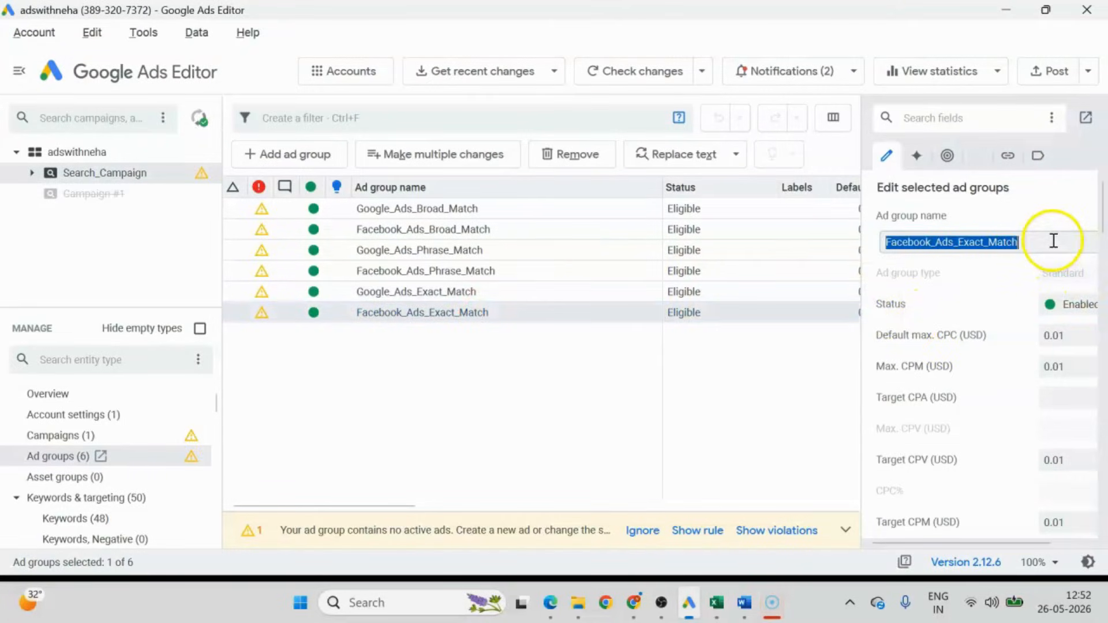
pyautogui.hotkey('ctrl', 'c')
pyautogui.hotkey('alt', 'Tab')
pyautogui.click(227, 299)
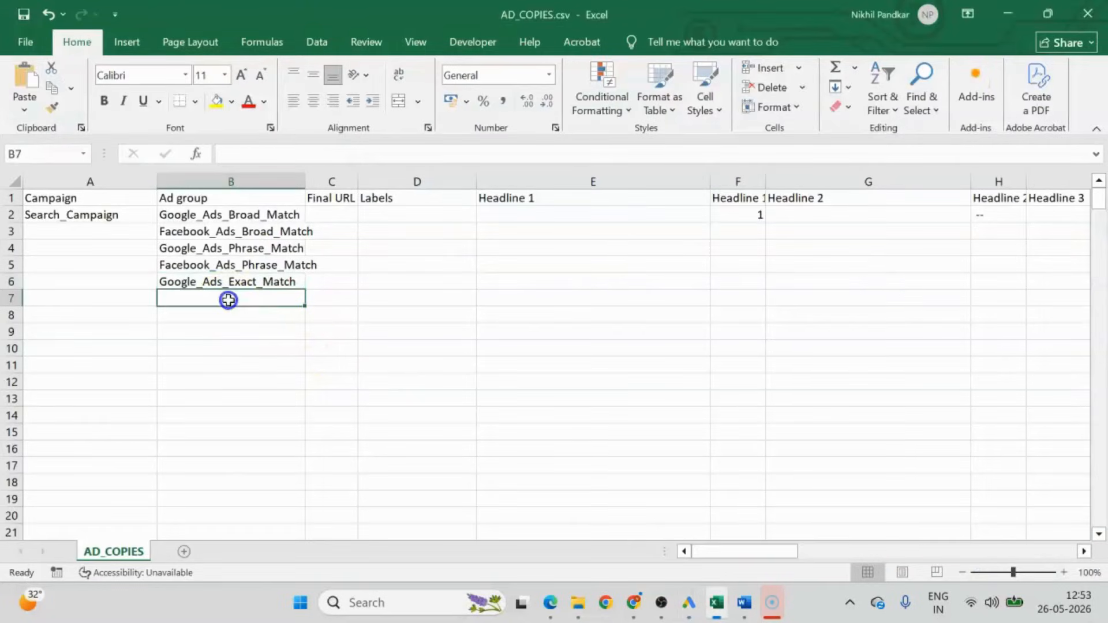
pyautogui.hotkey('ctrl', 'v')
# Fill Search_Campaign from A2 down to A7 and autofit the Ad group column's width.
pyautogui.click(152, 366)
pyautogui.click(144, 215)
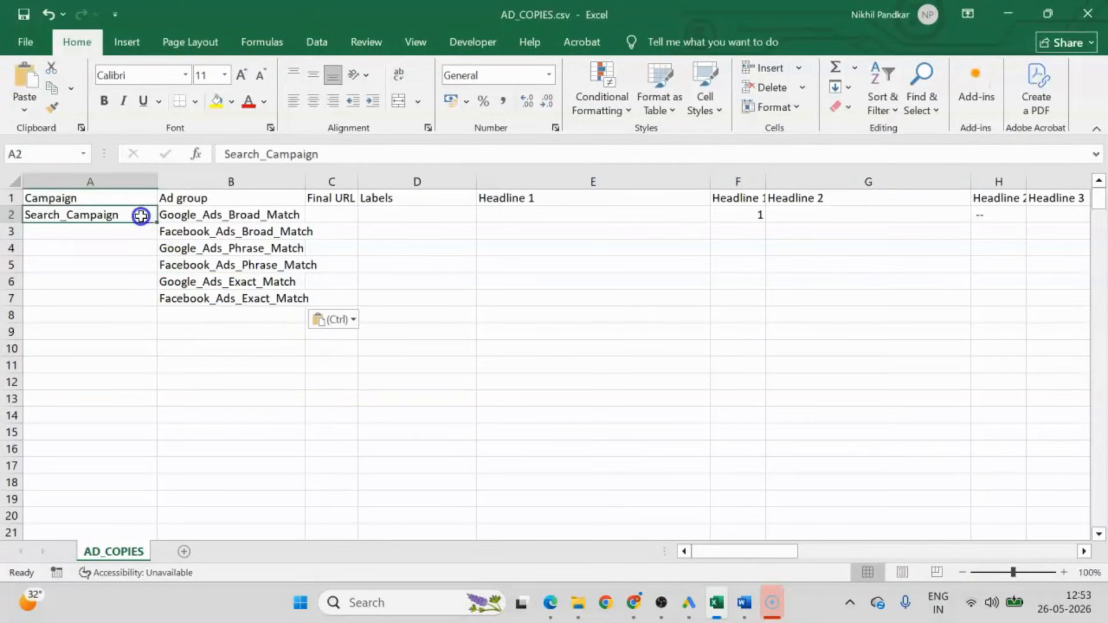
pyautogui.moveTo(157, 226); pyautogui.dragTo(157, 306)
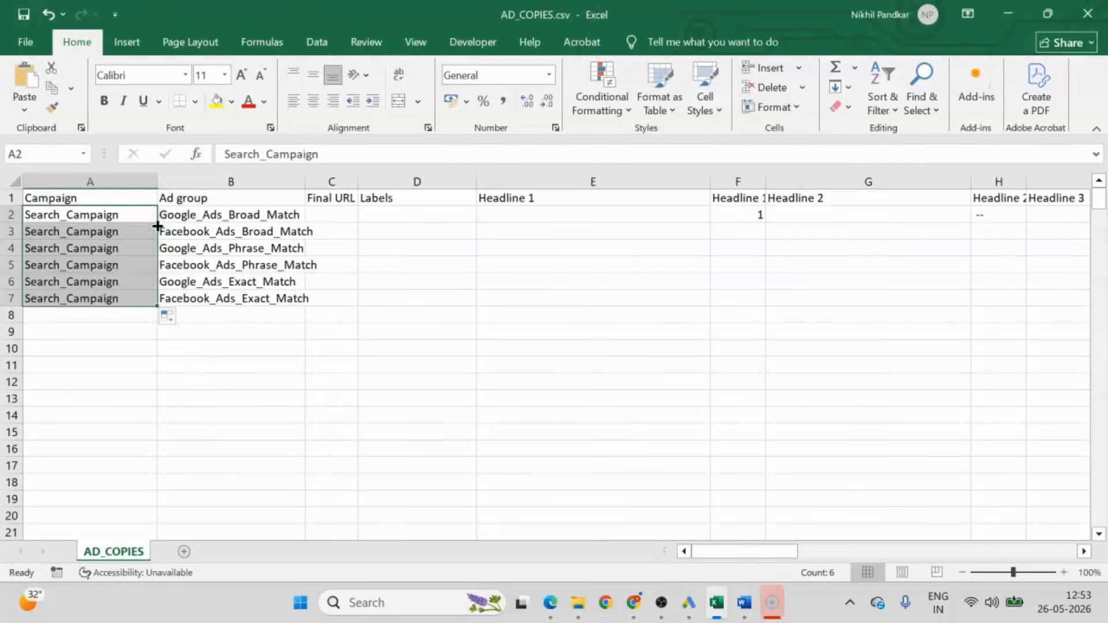
pyautogui.doubleClick(302, 176)
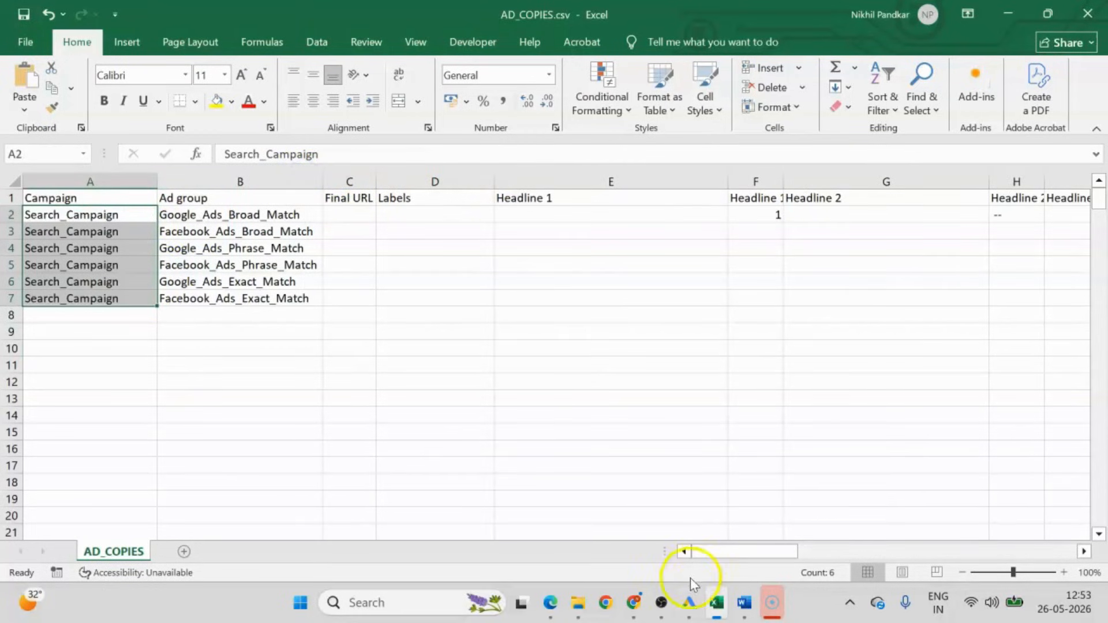
# Copy the WordPress site's address from Chrome and paste it into the Final URL cells C2 to C4 in Excel.
pyautogui.moveTo(634, 606)
pyautogui.click(629, 522)
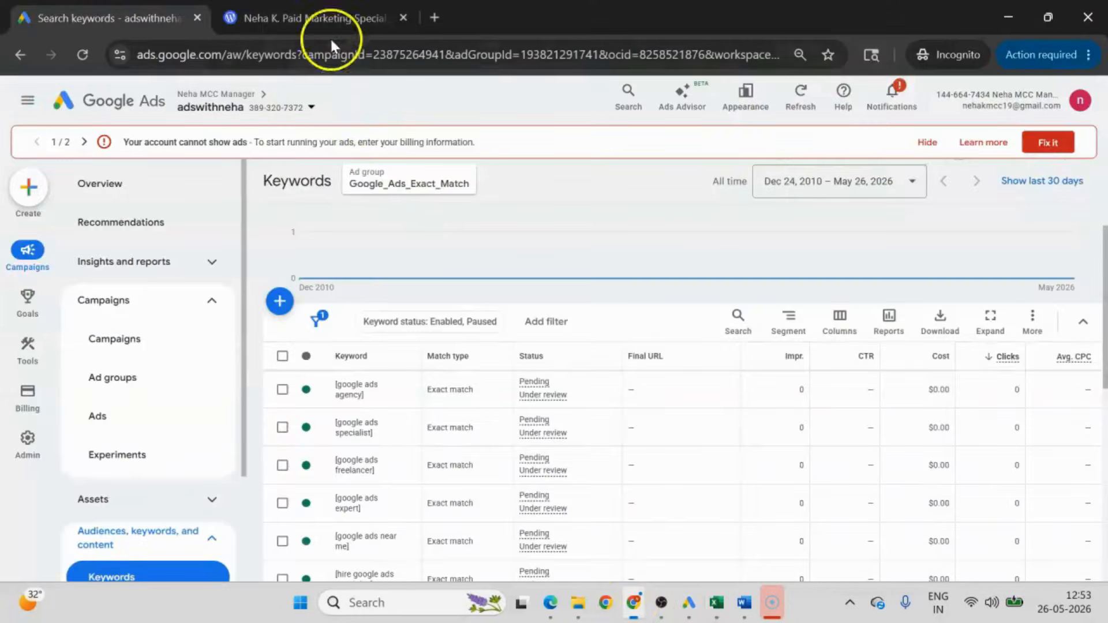
pyautogui.click(323, 15)
pyautogui.click(190, 60)
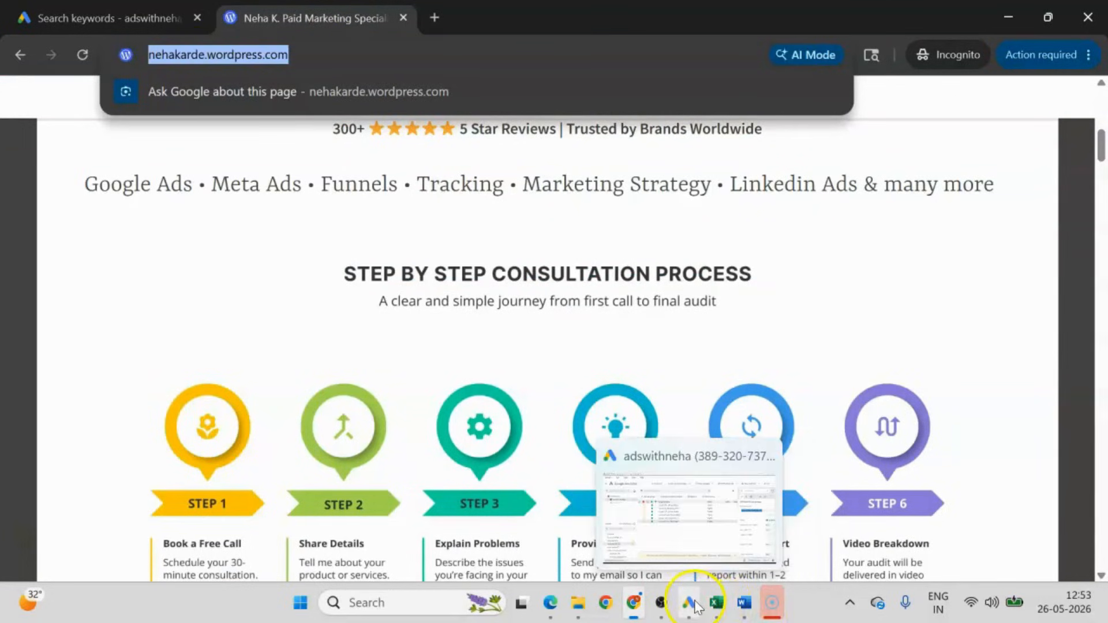
pyautogui.click(728, 606)
pyautogui.click(354, 215)
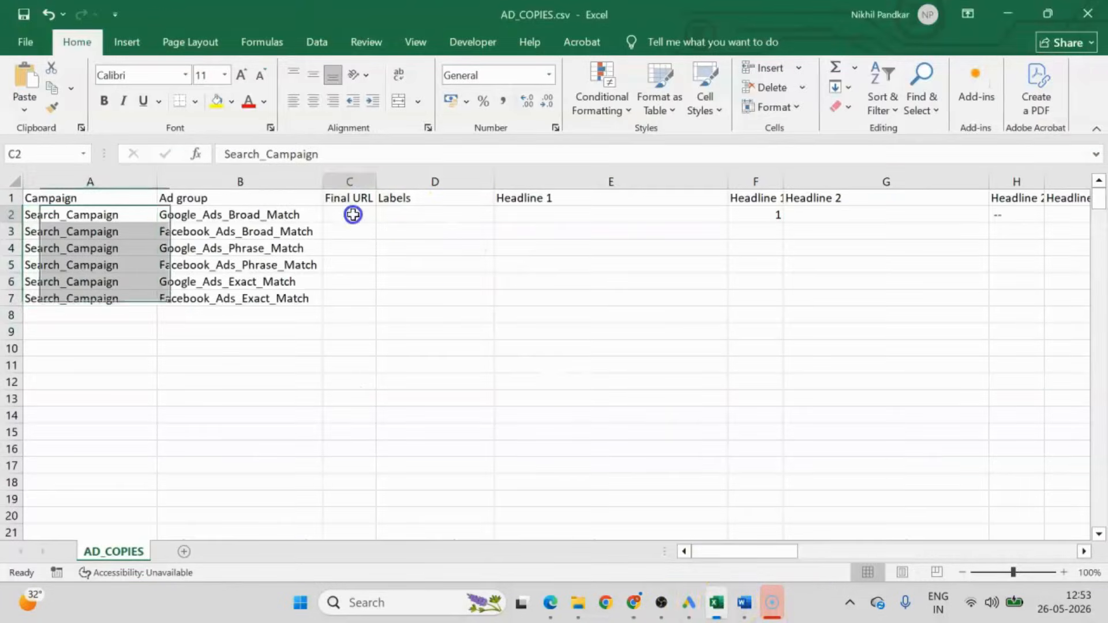
pyautogui.hotkey('ctrl', 'v')
pyautogui.click(350, 233)
pyautogui.hotkey('ctrl', 'v')
pyautogui.click(349, 252)
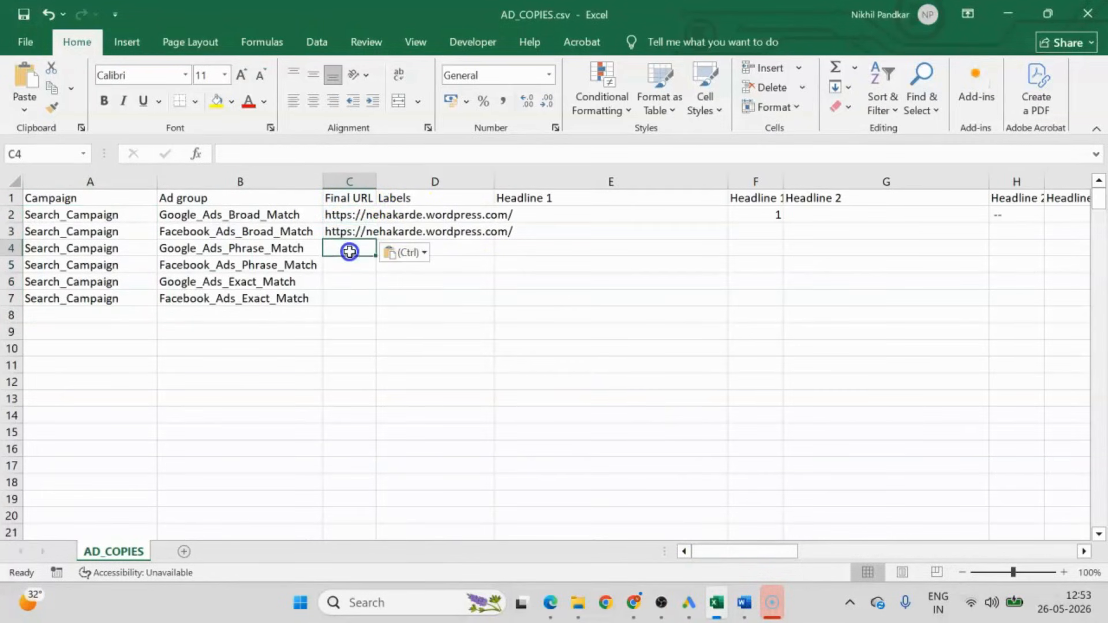
pyautogui.hotkey('ctrl', 'v')
# Fill the site URL down the Final URL column to C7, autofit column C, and select the Labels cell D2.
pyautogui.moveTo(348, 218); pyautogui.dragTo(356, 256)
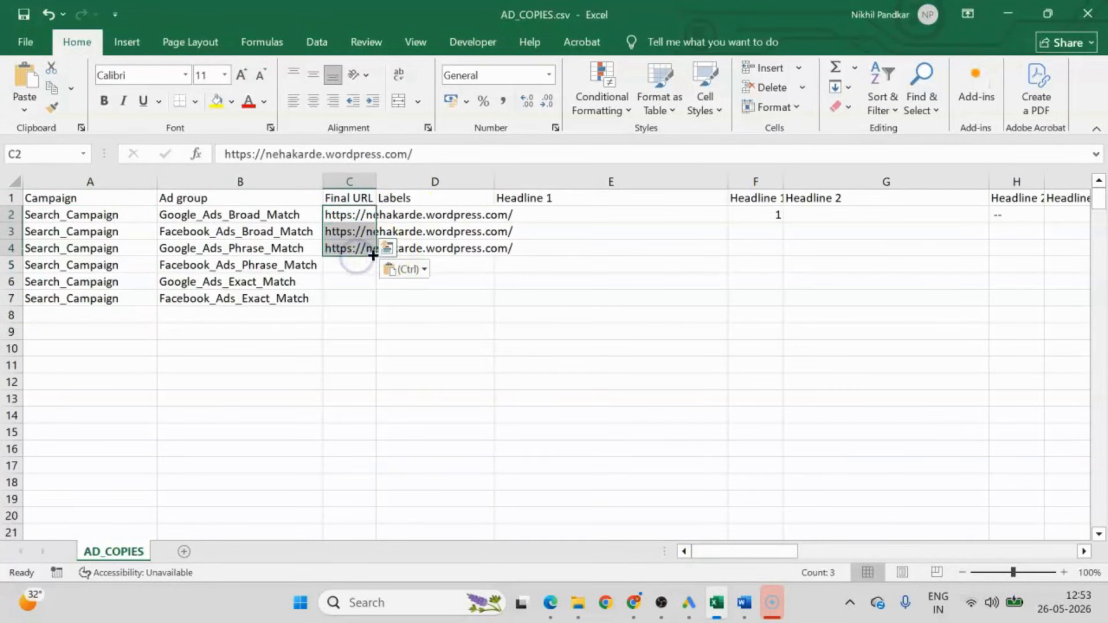
pyautogui.doubleClick(375, 256)
pyautogui.doubleClick(375, 179)
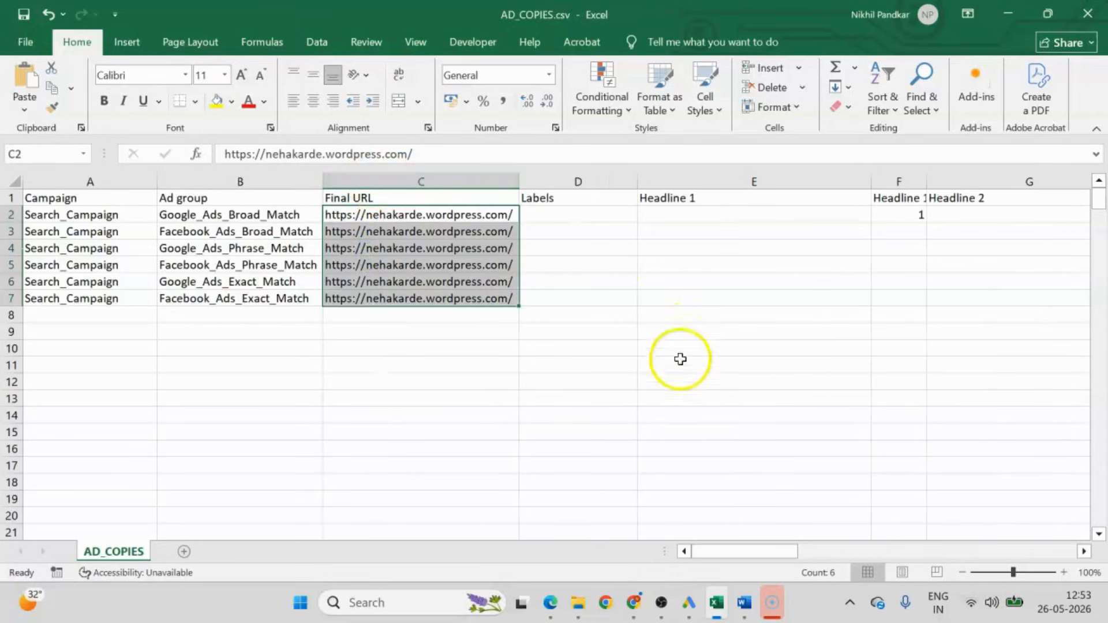
pyautogui.click(585, 213)
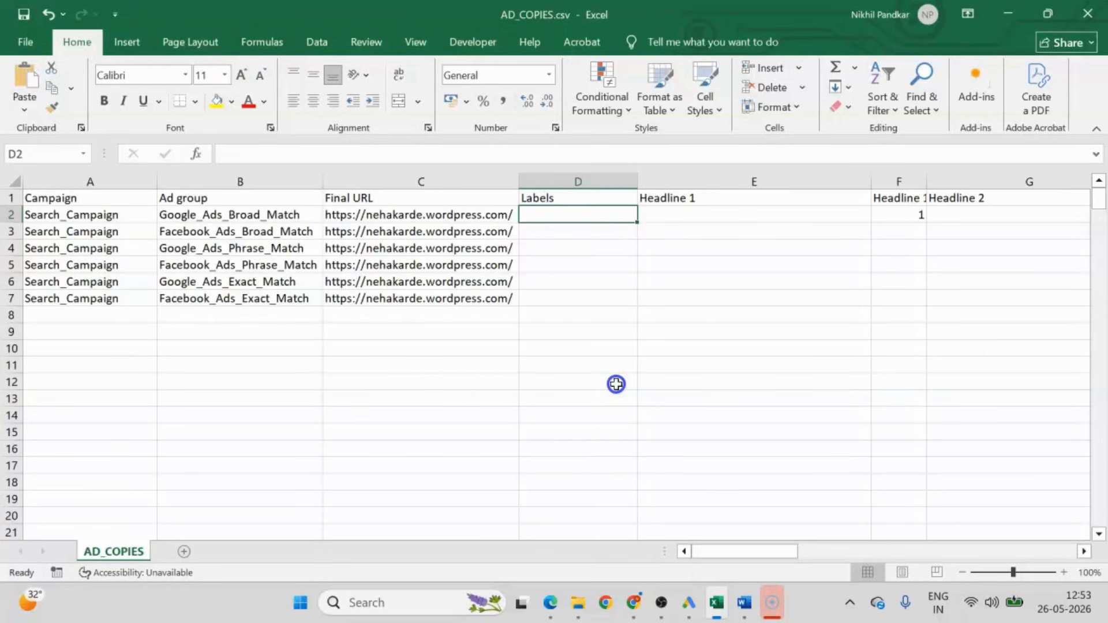
# Enter the label Keyword_Ad_Copy in D2 and fill it down the Labels column to D7.
pyautogui.write('Keyword_A')
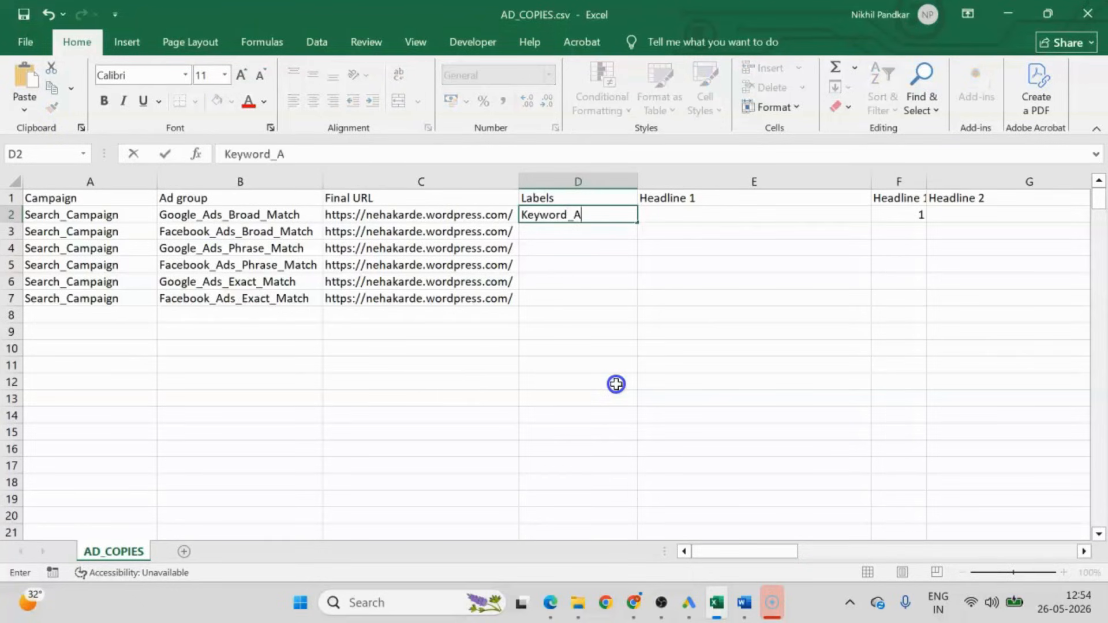
pyautogui.write('d_Copy')
pyautogui.click(634, 267)
pyautogui.click(615, 220)
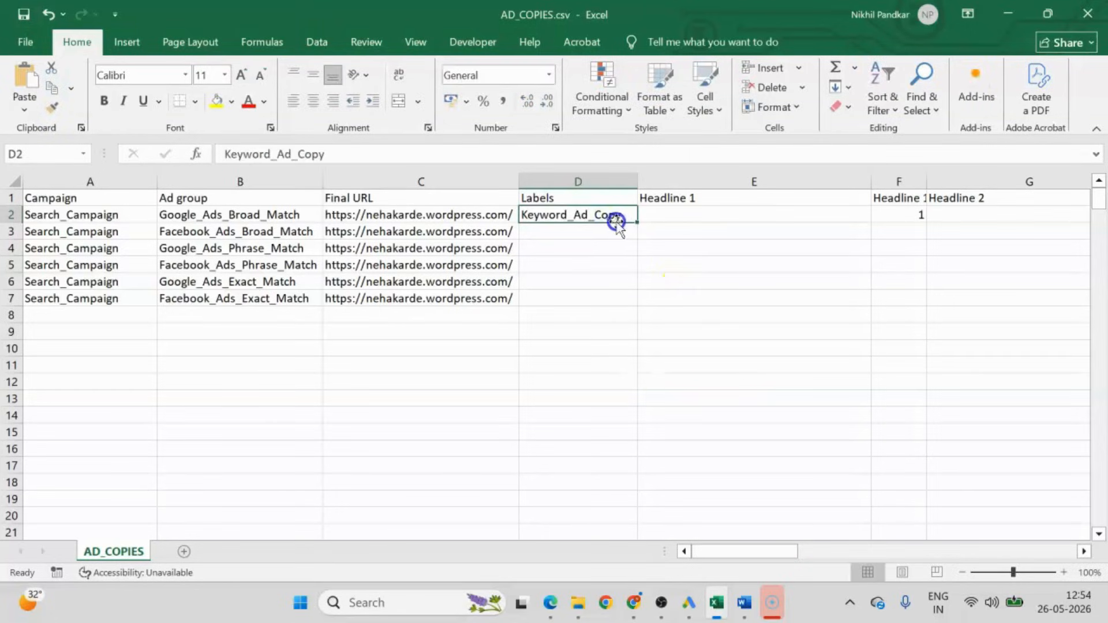
pyautogui.doubleClick(636, 221)
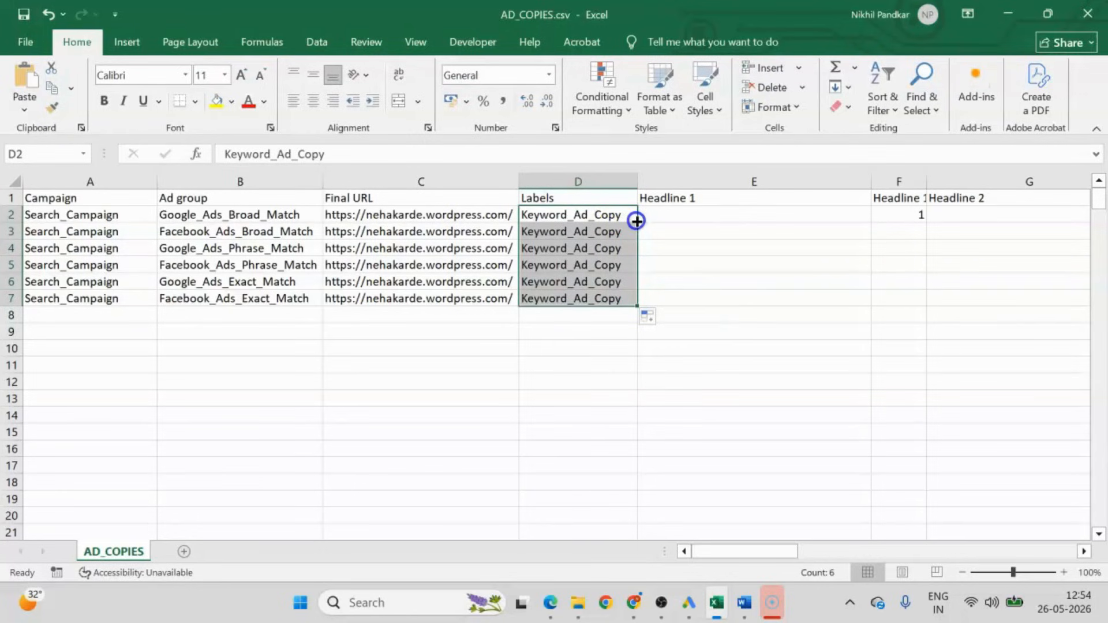
# Enter the Headline 1 text "Best Google Ads Expert" in E2 for the Google_Ads_Broad_Match ad group.
pyautogui.click(732, 210)
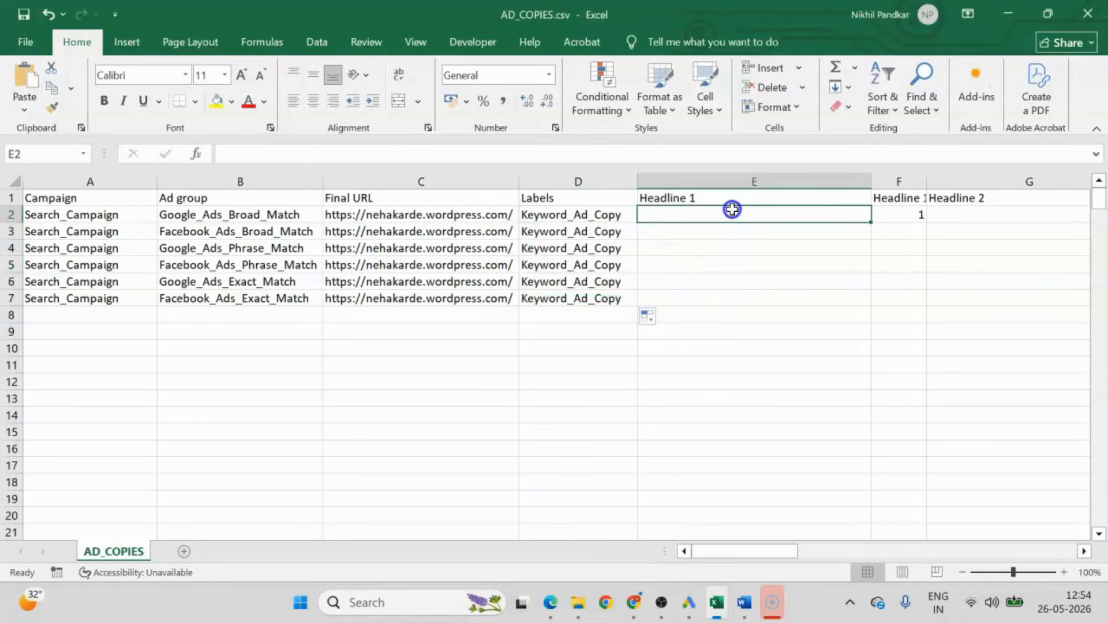
pyautogui.click(198, 215)
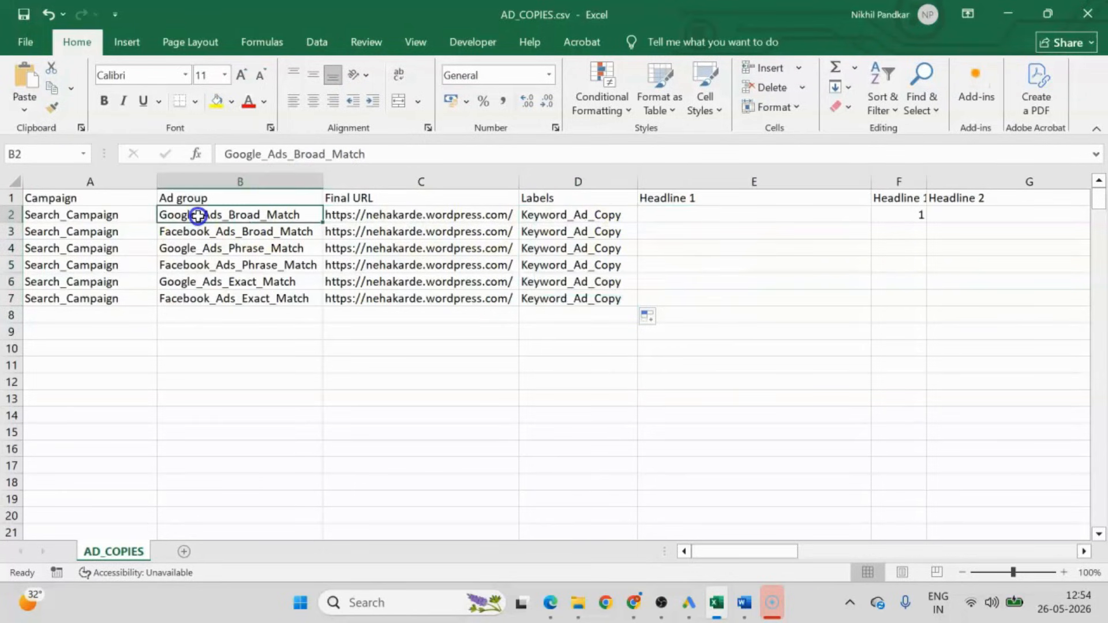
pyautogui.click(745, 218)
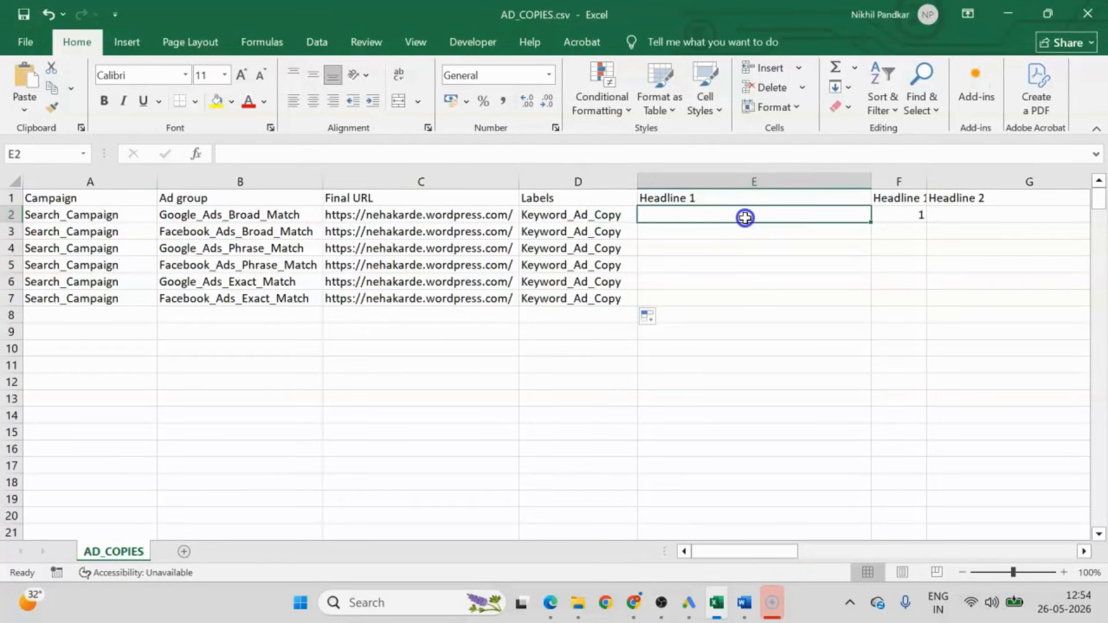
pyautogui.write('Best')
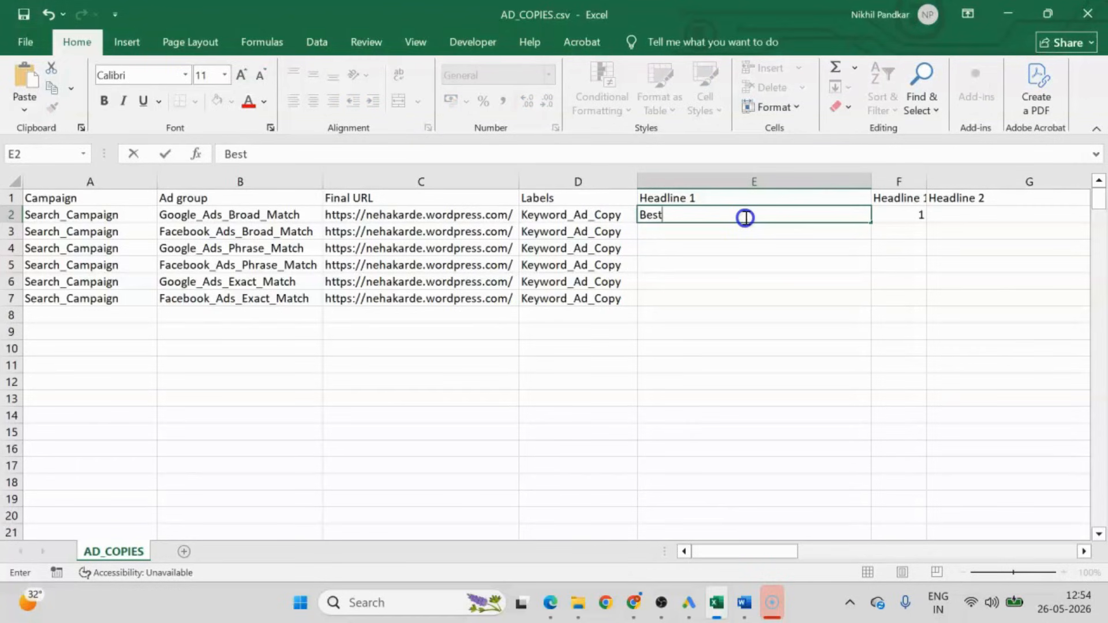
pyautogui.write(' Google ')
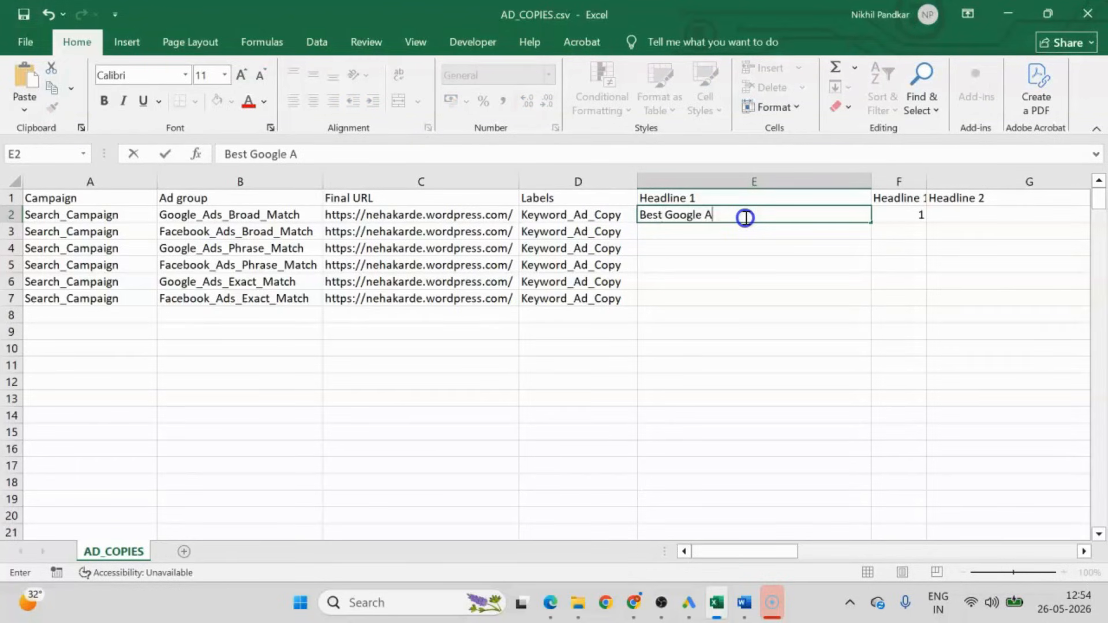
pyautogui.write('Ads Expert')
pyautogui.click(663, 318)
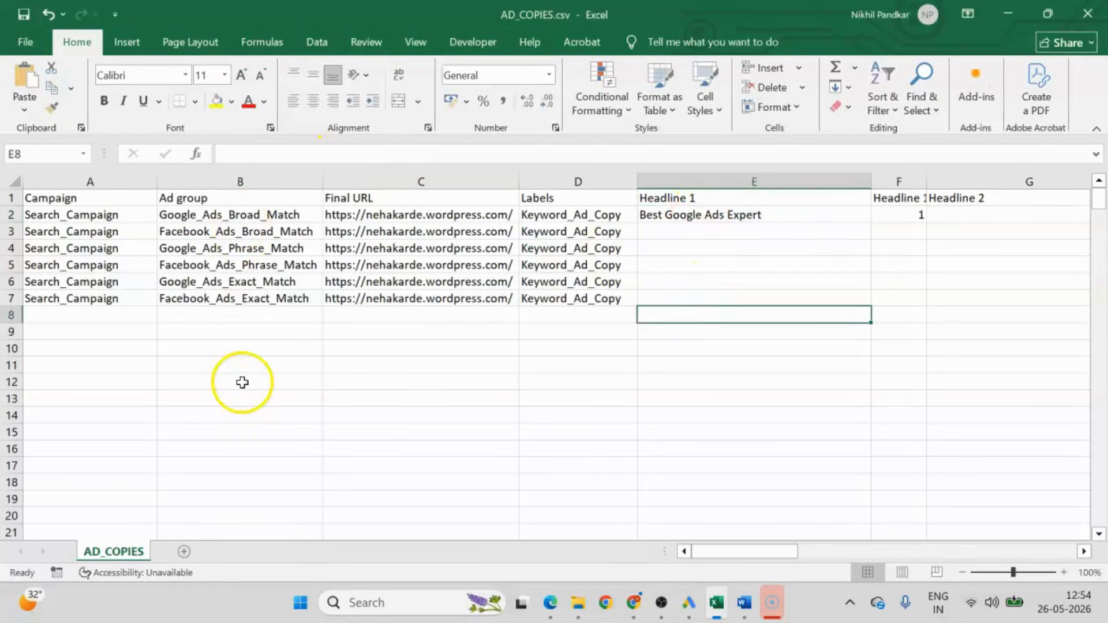
# Enter the Headline 1 texts "Facebook Ads Expert" in E3 and "Google Ads Specialist" in E4.
pyautogui.click(711, 216)
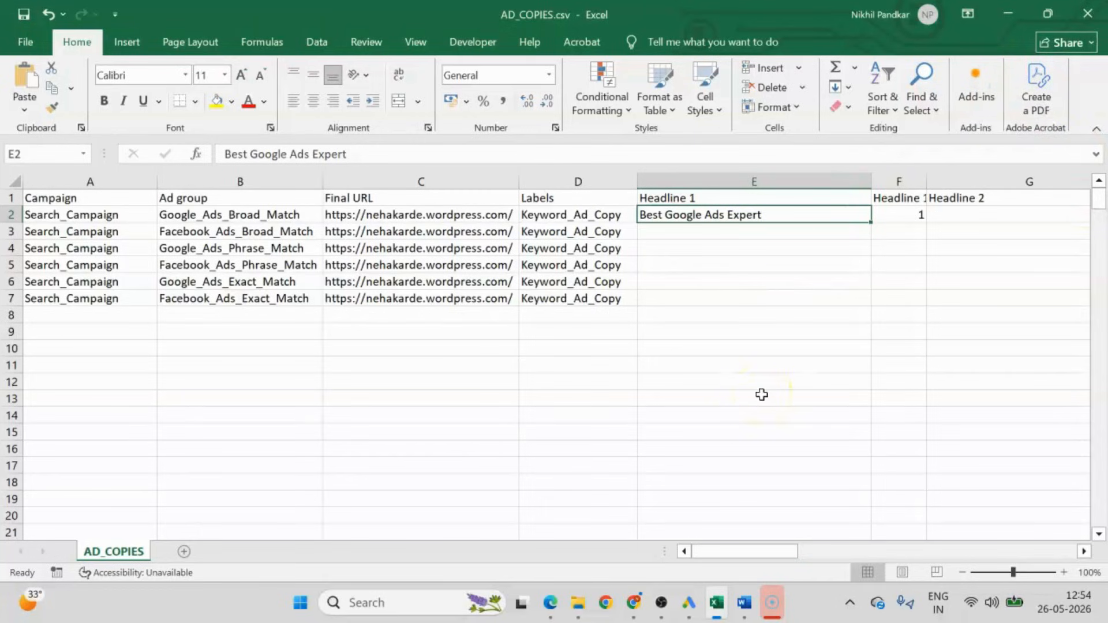
pyautogui.click(668, 231)
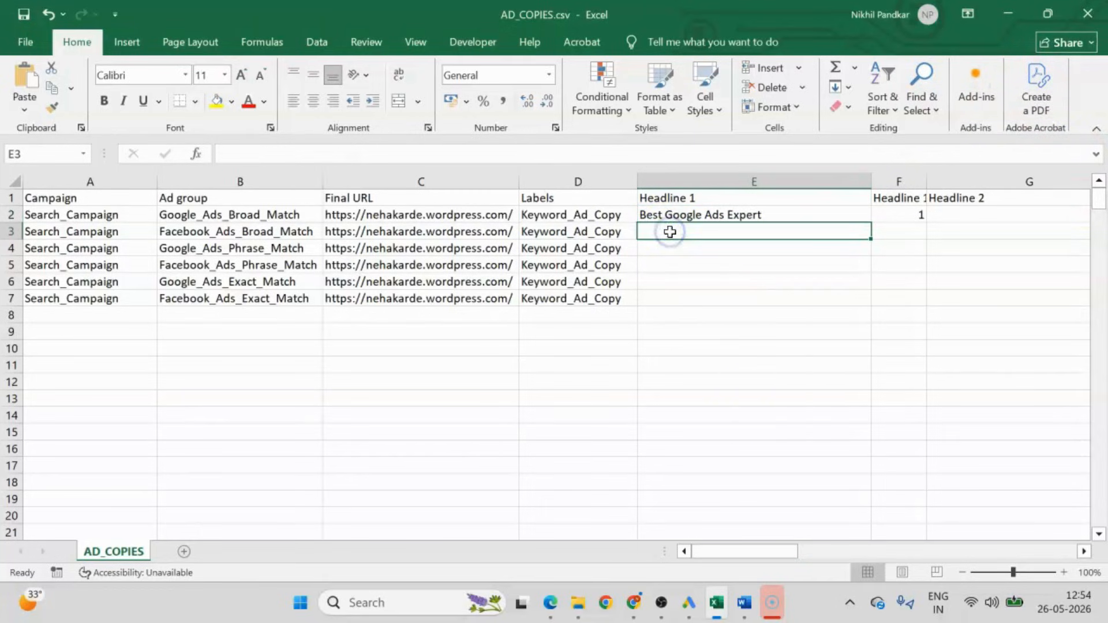
pyautogui.write('G')
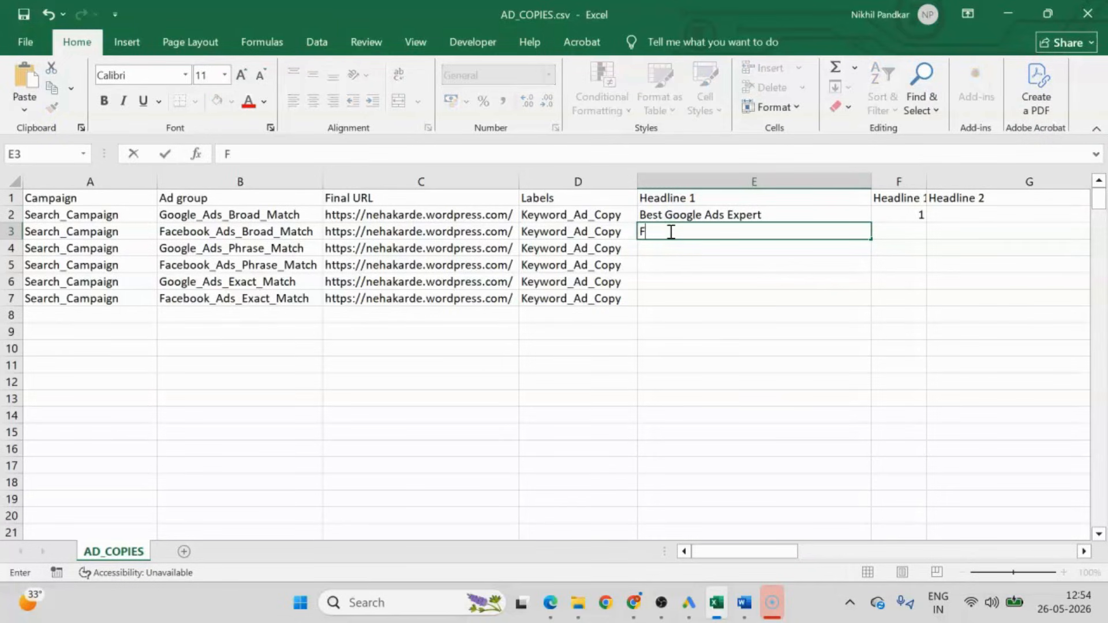
pyautogui.write('acebook Ads Expert')
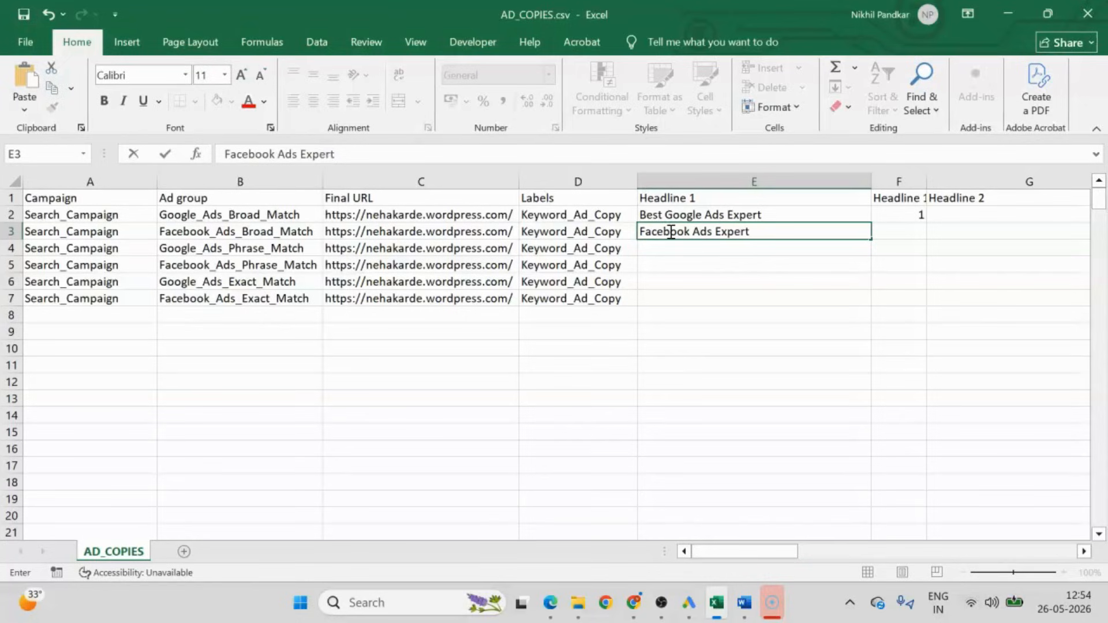
pyautogui.press('Return')
pyautogui.write('Google ')
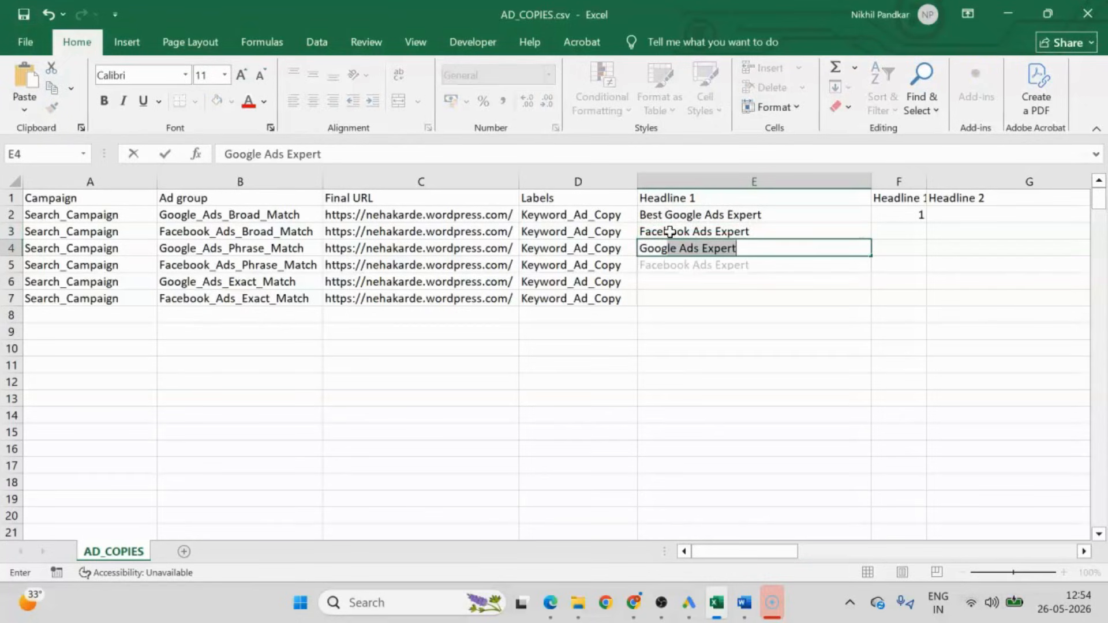
pyautogui.write('Ads Spec')
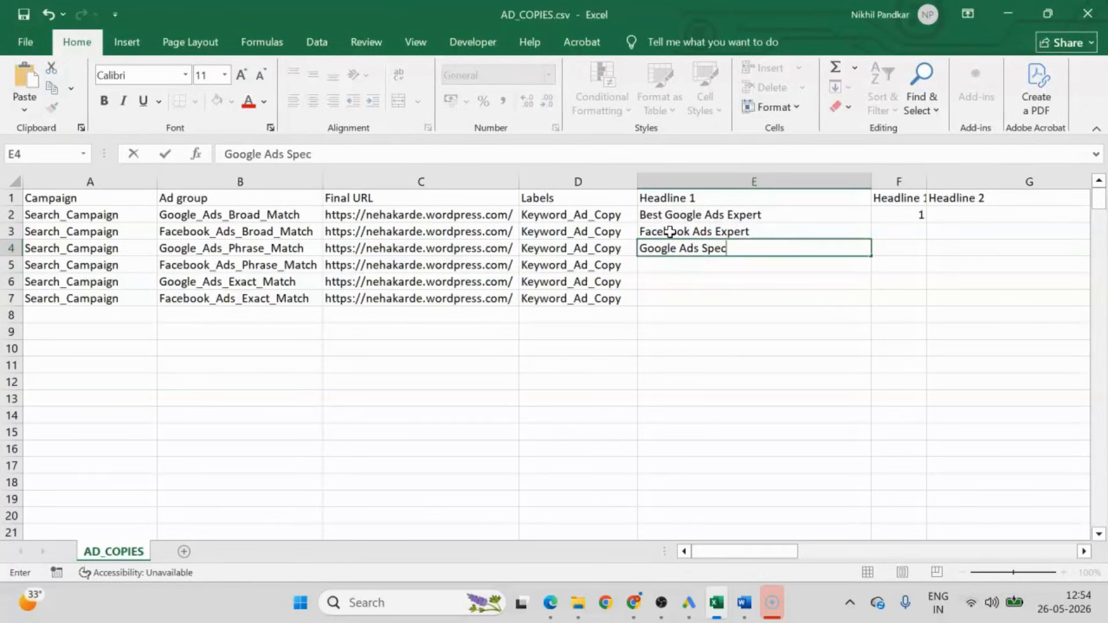
pyautogui.write('ialist')
pyautogui.press('Return')
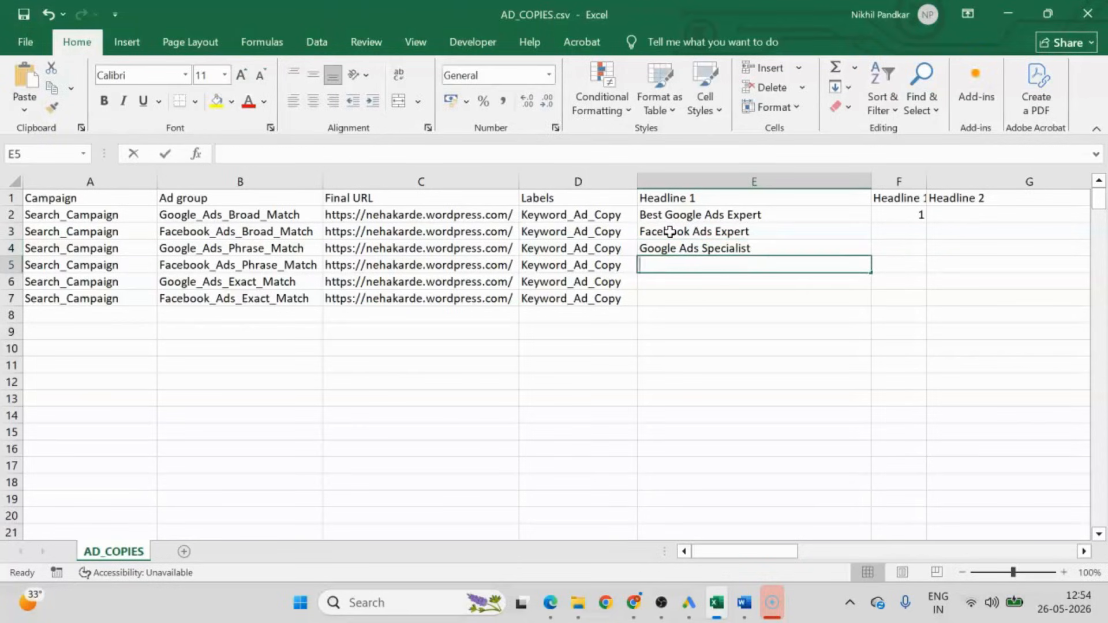
# Enter "Facebook Ads Specialist" as Headline 1 in E5 for the Facebook_Ads_Phrase_Match ad group.
pyautogui.write('FaCEBOOK')
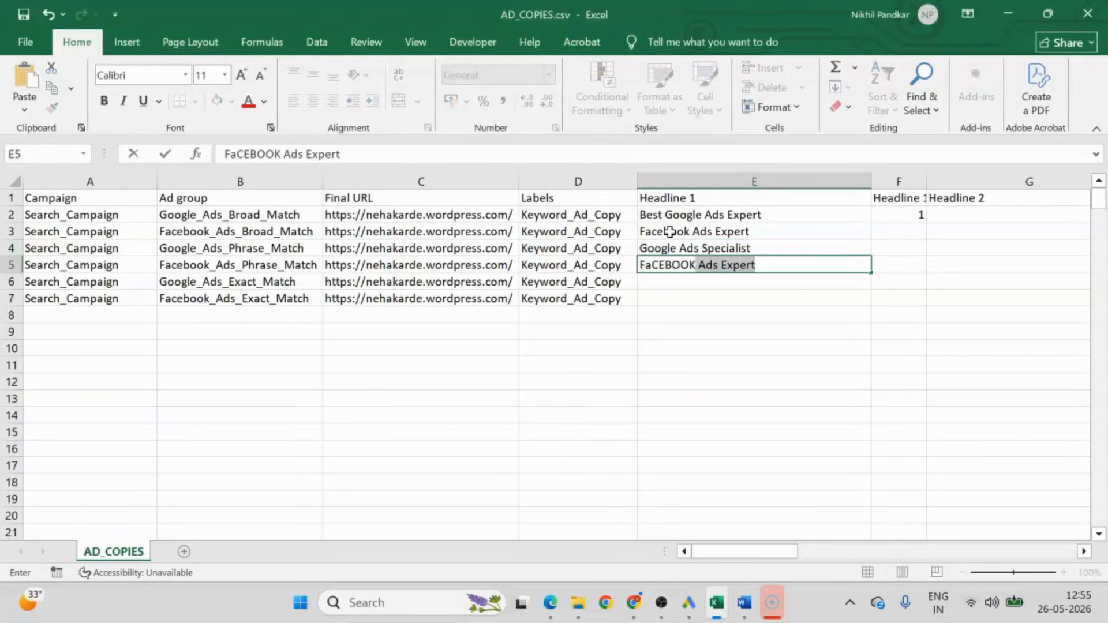
pyautogui.press('BackSpace')
pyautogui.press('BackSpace')
pyautogui.write('F')
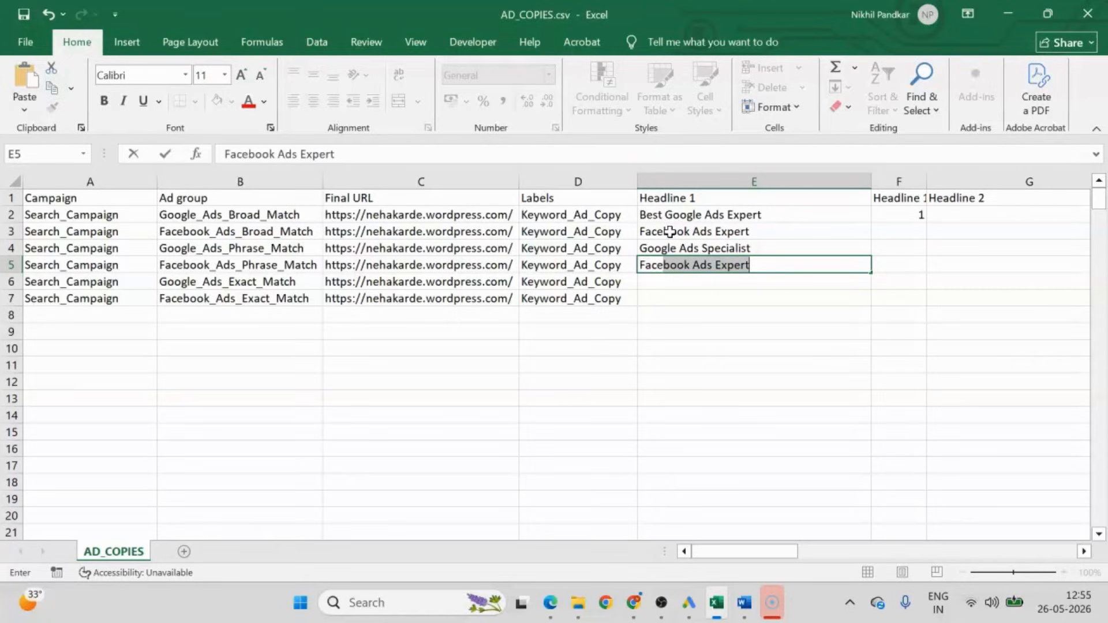
pyautogui.write('acebook Ads Specialist')
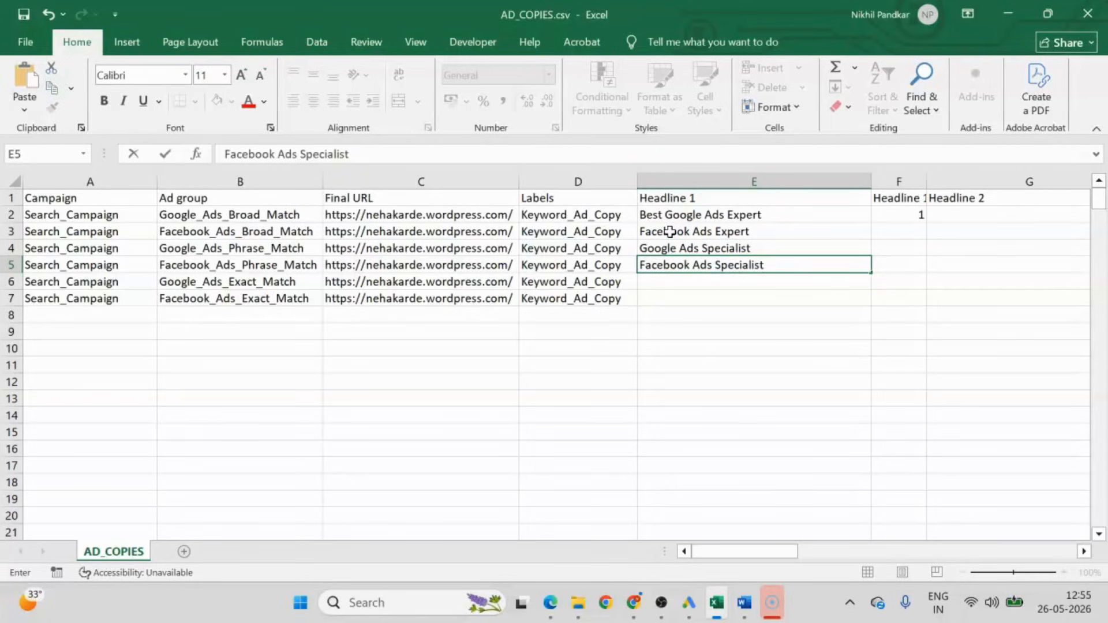
pyautogui.press('Return')
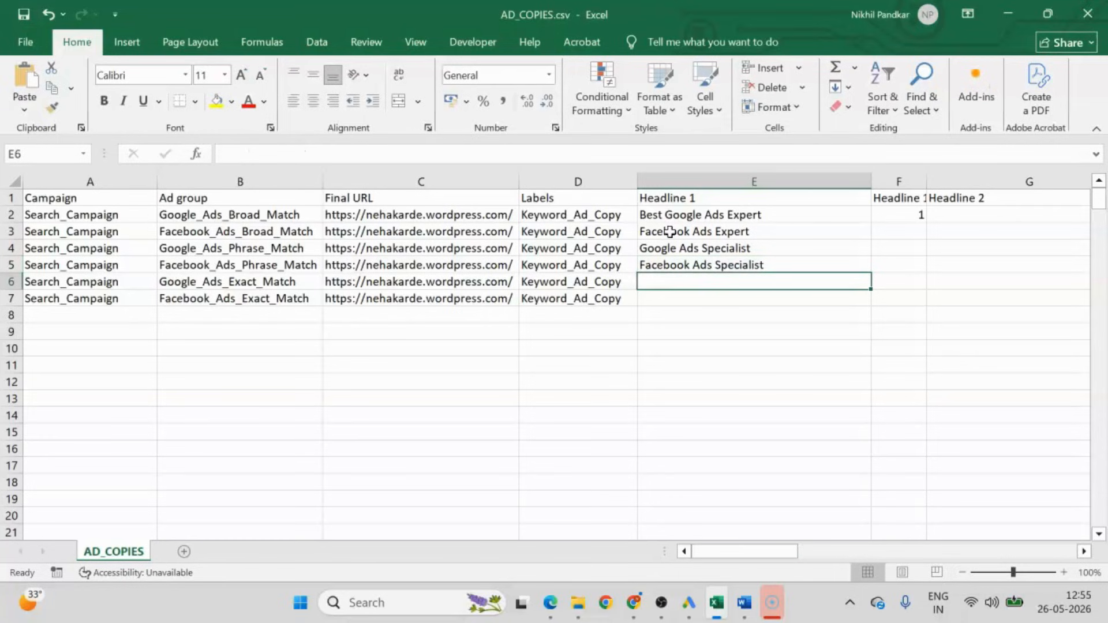
# Enter the exact-match headlines "Best Google Ads Expert" in E6 and "Best Facebook Ads Expert" in E7.
pyautogui.write('Best Google Ads Expert')
pyautogui.press('Return')
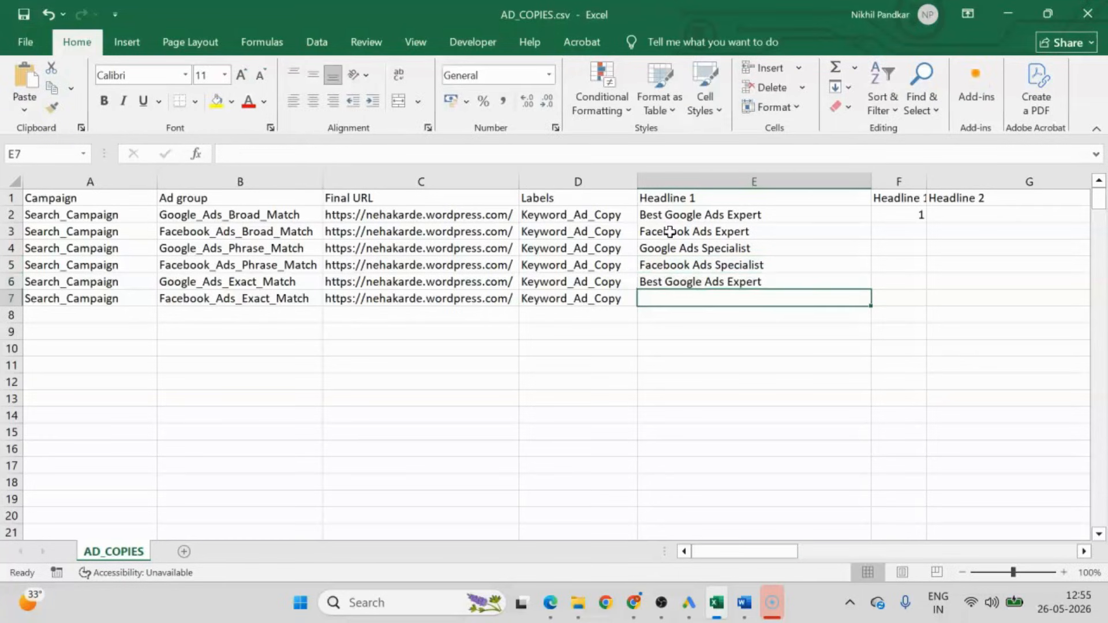
pyautogui.write('Best')
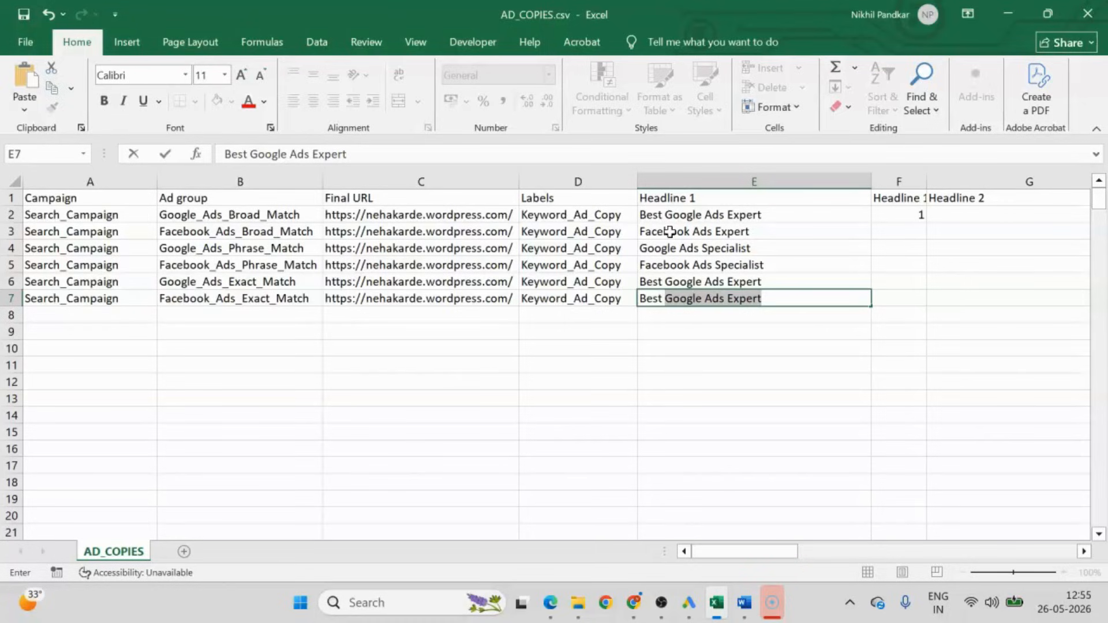
pyautogui.write(' Facebook Ads Expert')
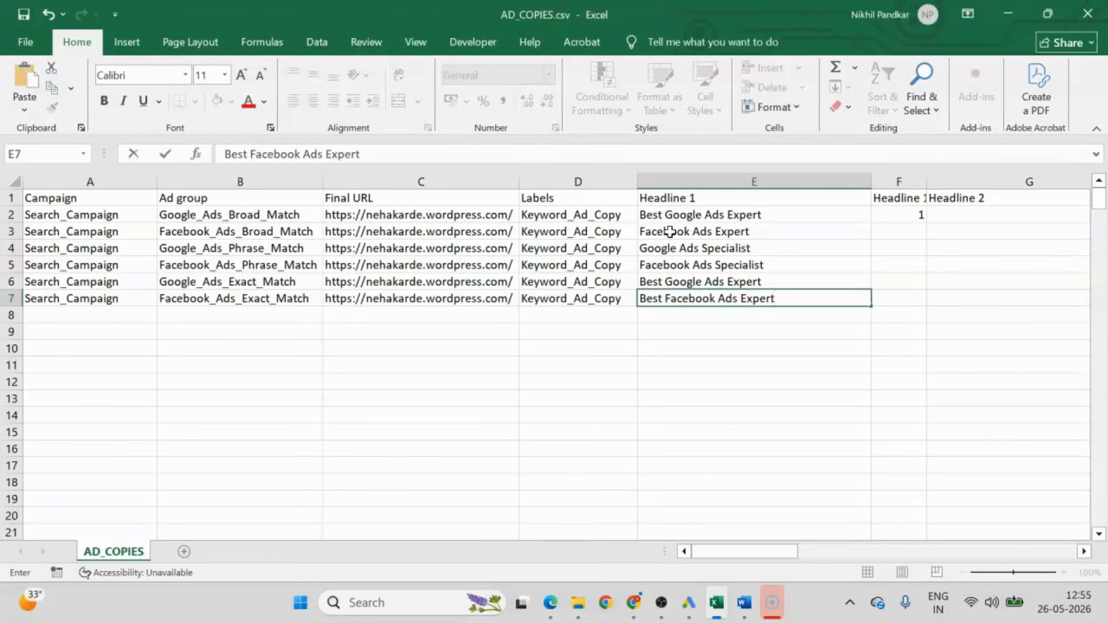
pyautogui.press('Return')
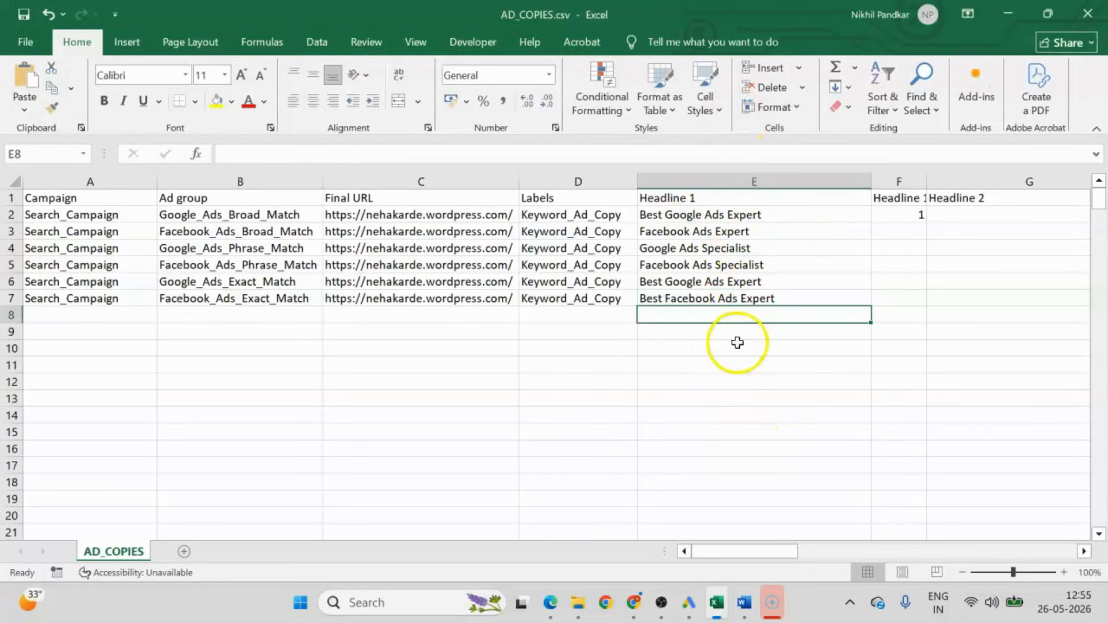
# Compare the broad-match and exact-match headlines and replace "Best" with "Hire" in the Google_Ads_Exact_Match headline in E6.
pyautogui.click(680, 216)
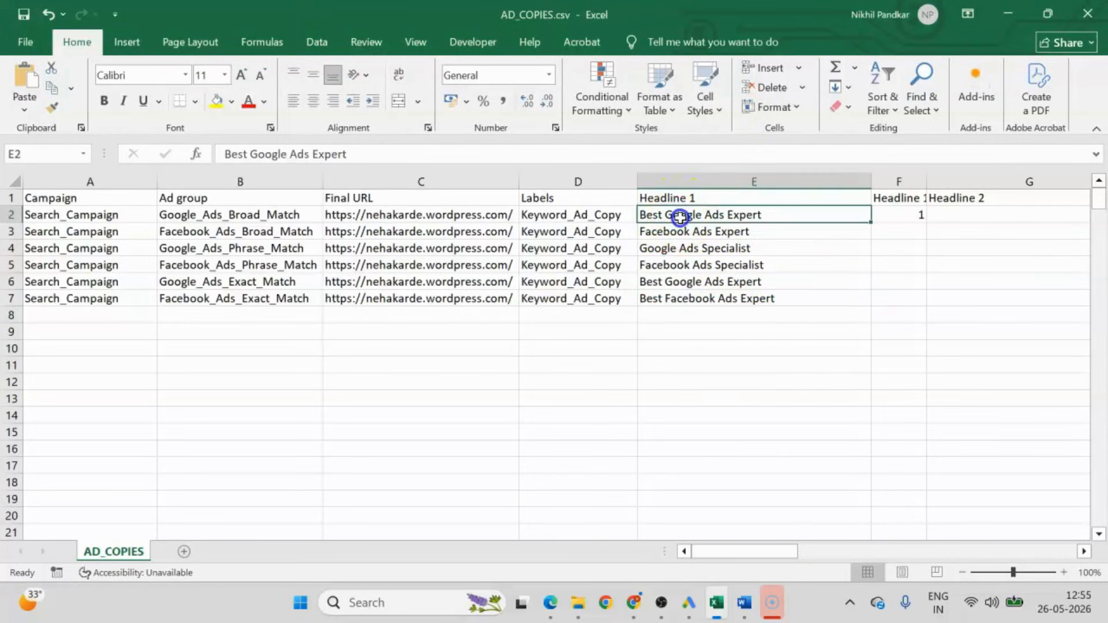
pyautogui.click(691, 284)
pyautogui.click(696, 235)
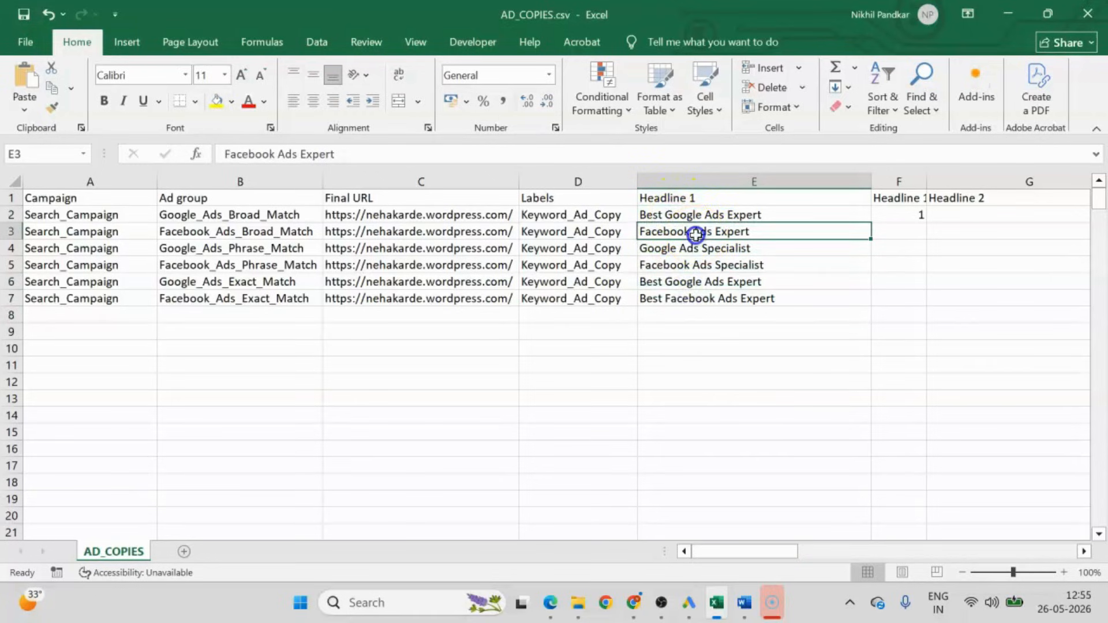
pyautogui.click(706, 216)
pyautogui.click(664, 281)
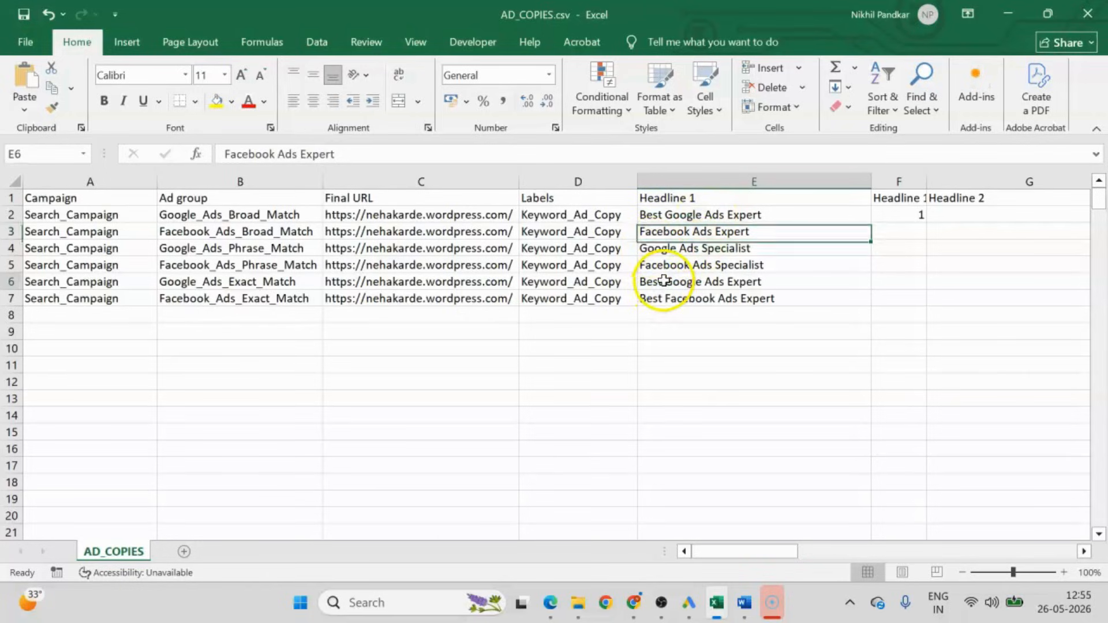
pyautogui.doubleClick(664, 281)
pyautogui.moveTo(664, 281); pyautogui.dragTo(594, 272)
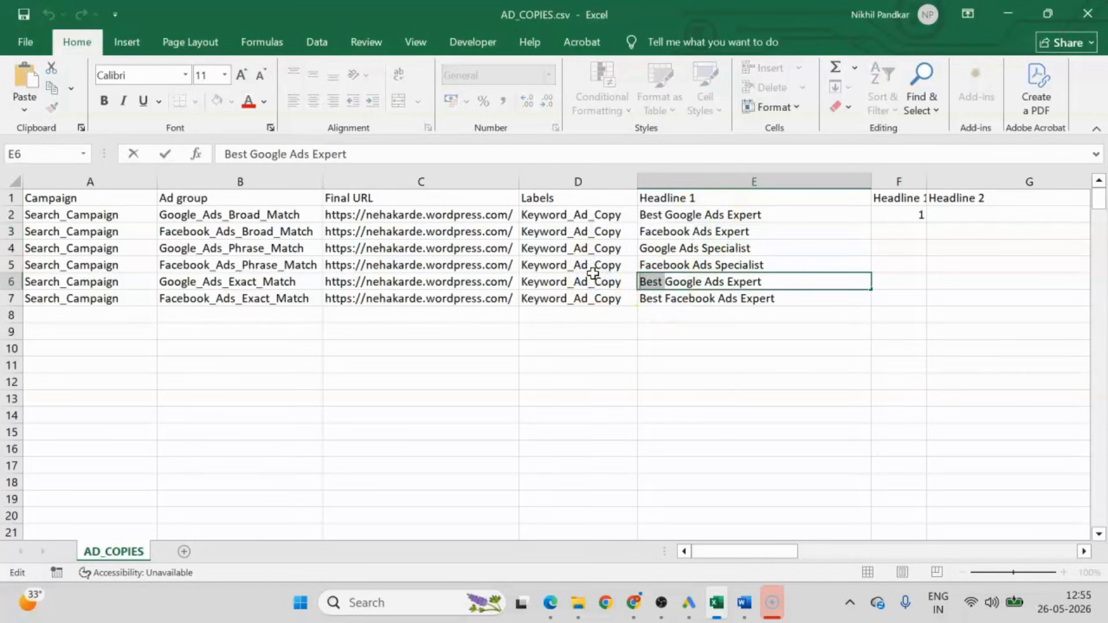
pyautogui.write('Hire')
pyautogui.press('Down')
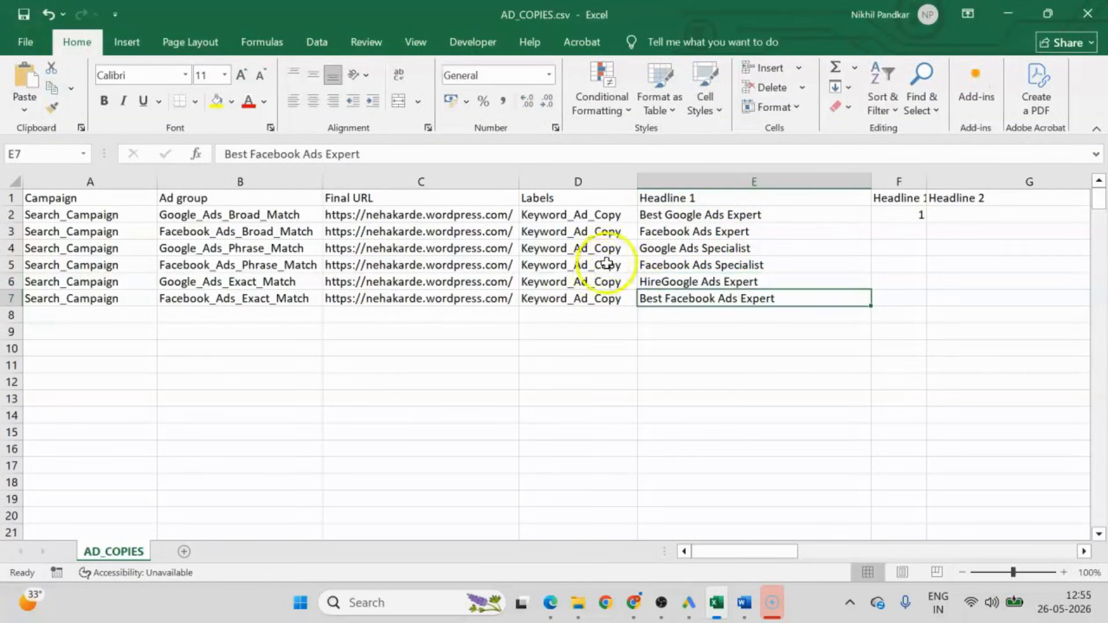
# Change the Facebook_Ads_Exact_Match headline in E7 to "Hire Facebook Ads Expert".
pyautogui.doubleClick(666, 299)
pyautogui.moveTo(665, 299); pyautogui.dragTo(620, 290)
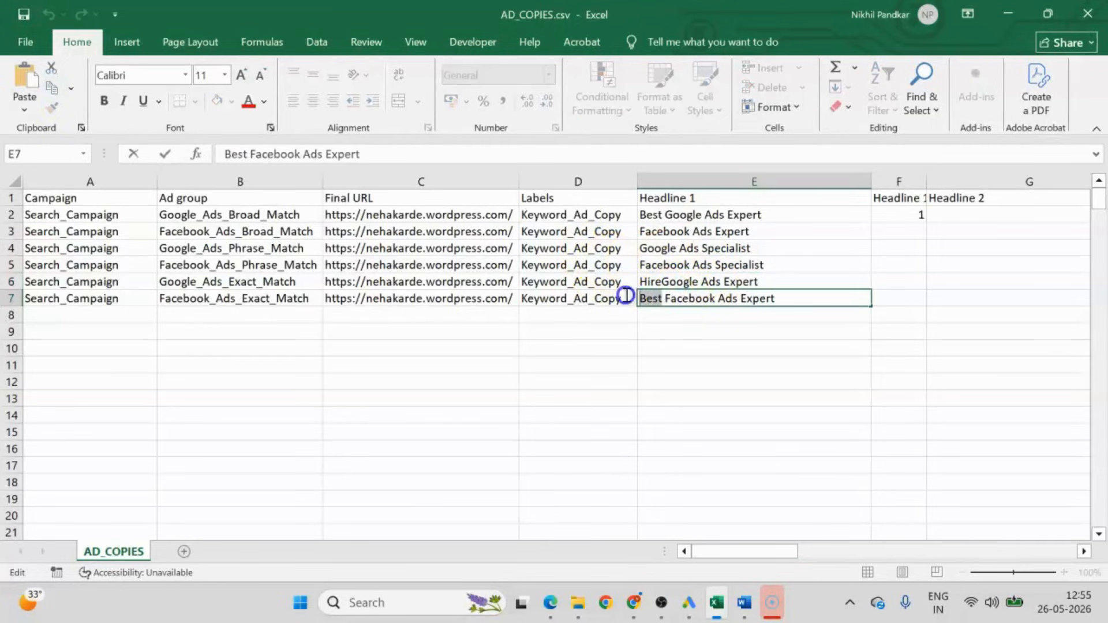
pyautogui.write('Hire')
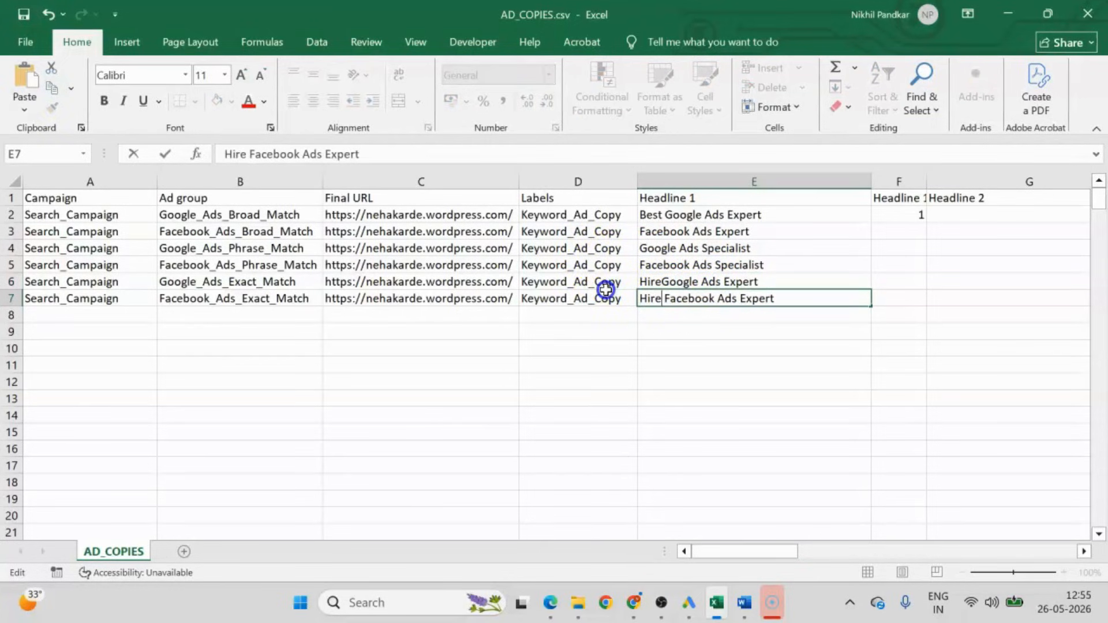
pyautogui.click(681, 351)
# Add "Best" before the Facebook_Ads_Broad_Match headline in E3 so it reads "Best Facebook Ads Expert".
pyautogui.doubleClick(645, 232)
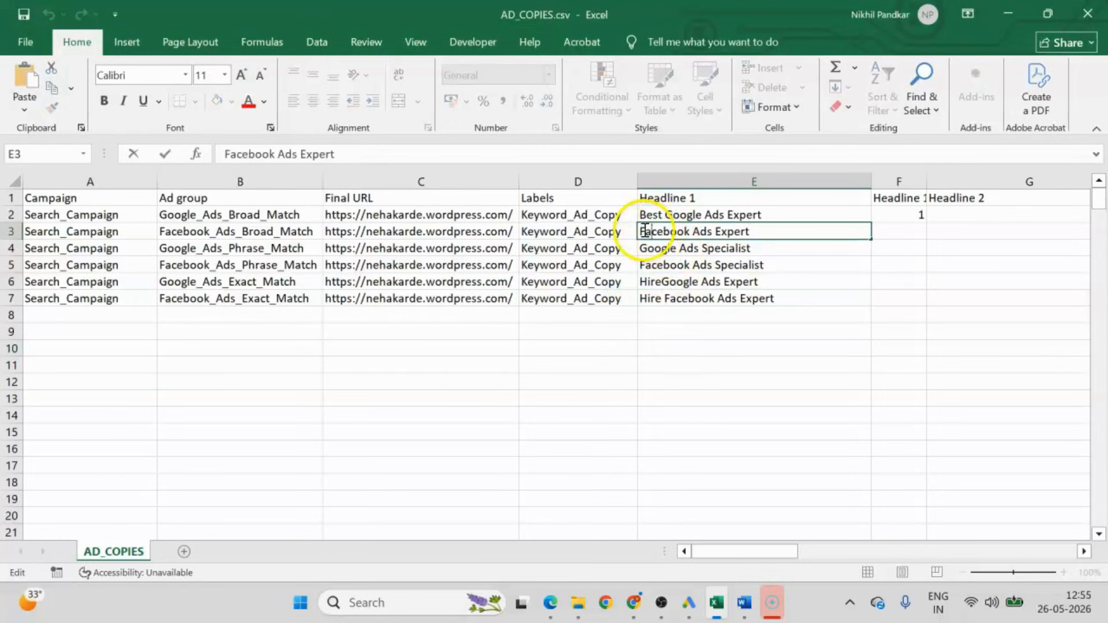
pyautogui.write('Best')
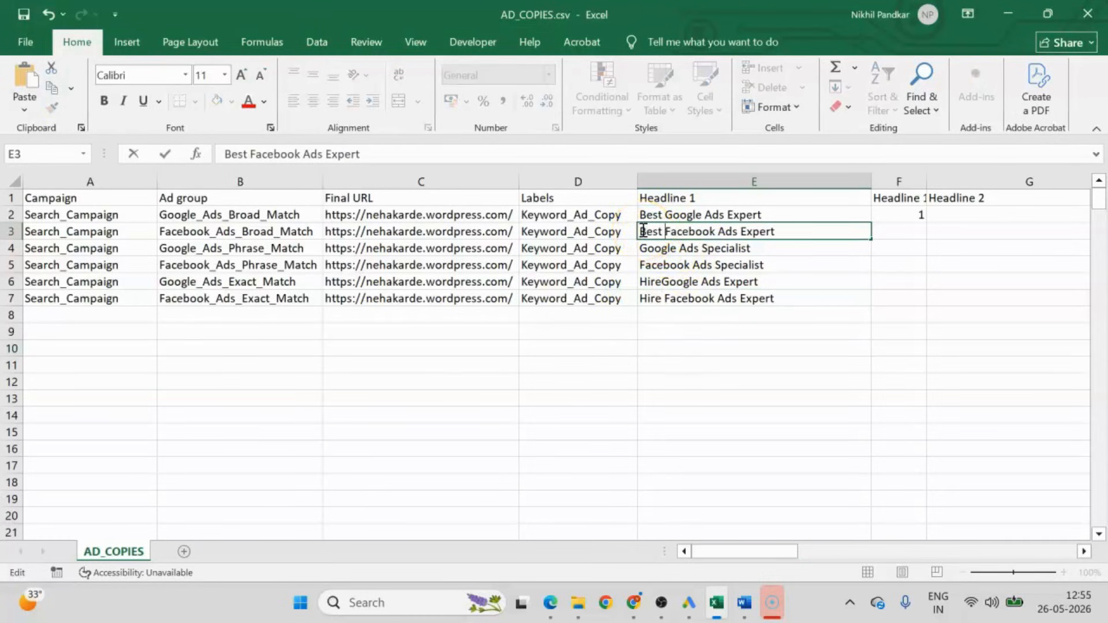
pyautogui.click(649, 355)
pyautogui.click(678, 234)
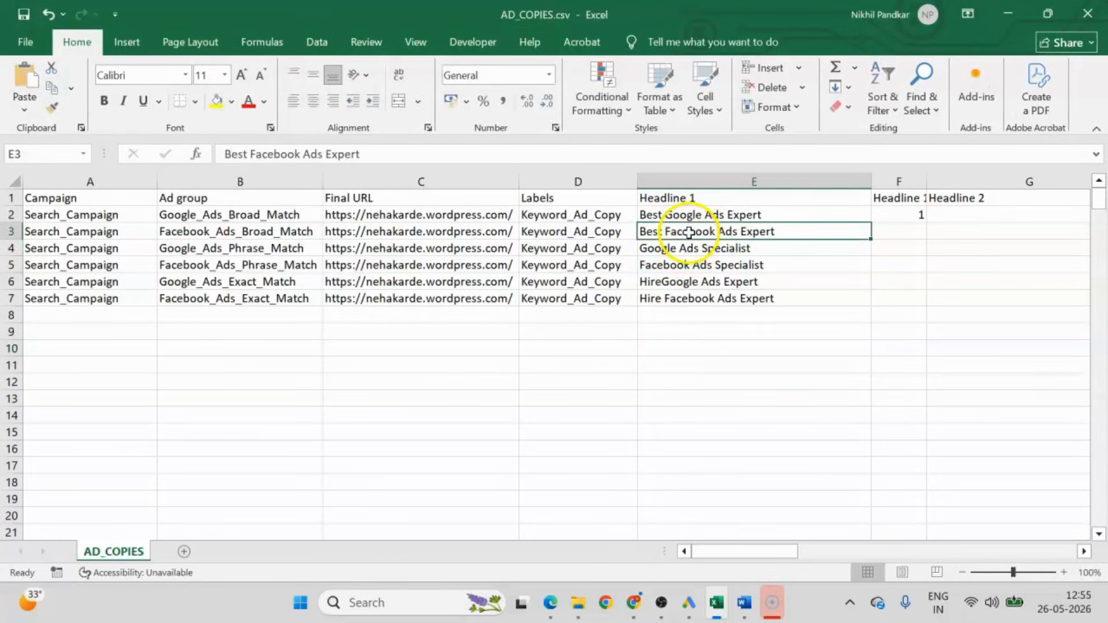
# Insert the missing space in the Google_Ads_Exact_Match headline in E6 so it reads "Hire Google Ads Expert".
pyautogui.doubleClick(663, 281)
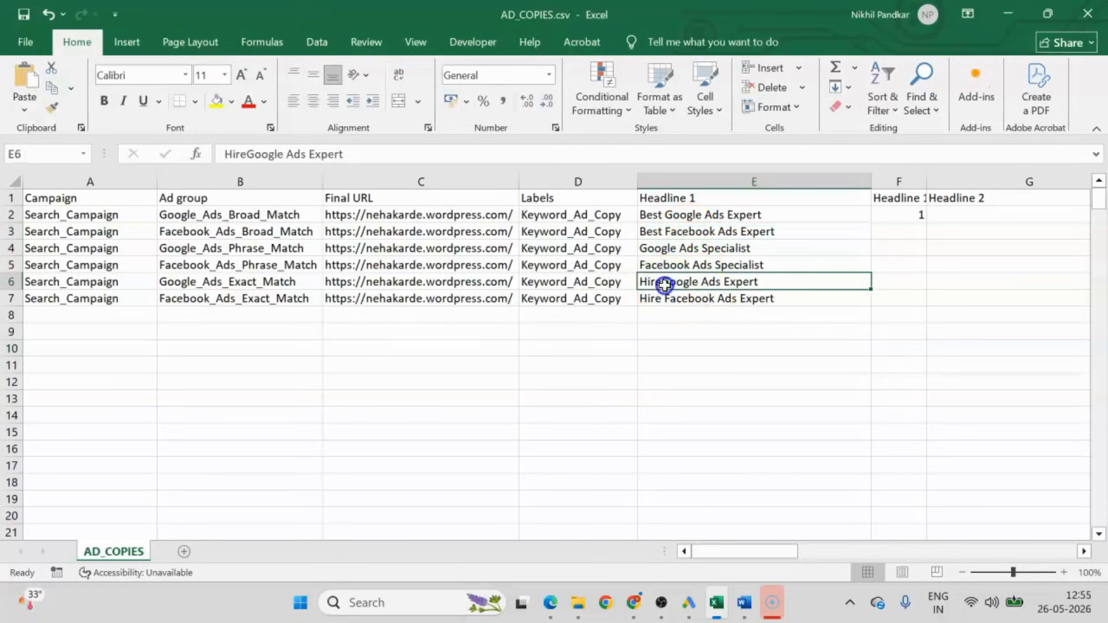
pyautogui.click(782, 388)
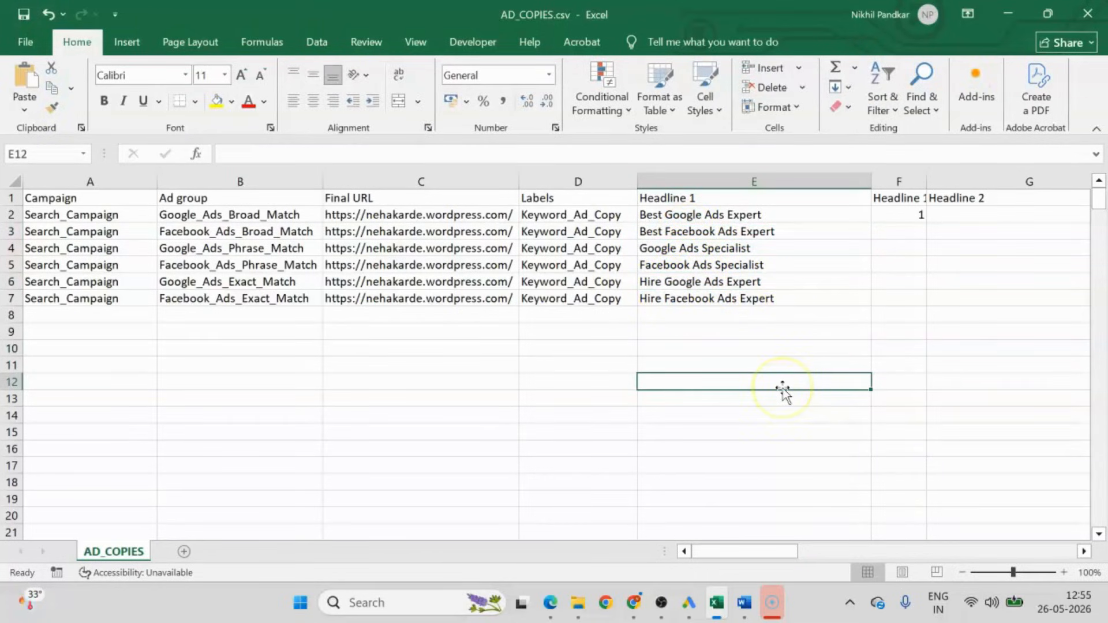
# Fill the Headline 1 position value 1 from F2 down to F7 for all six ad groups.
pyautogui.click(889, 210)
pyautogui.click(701, 200)
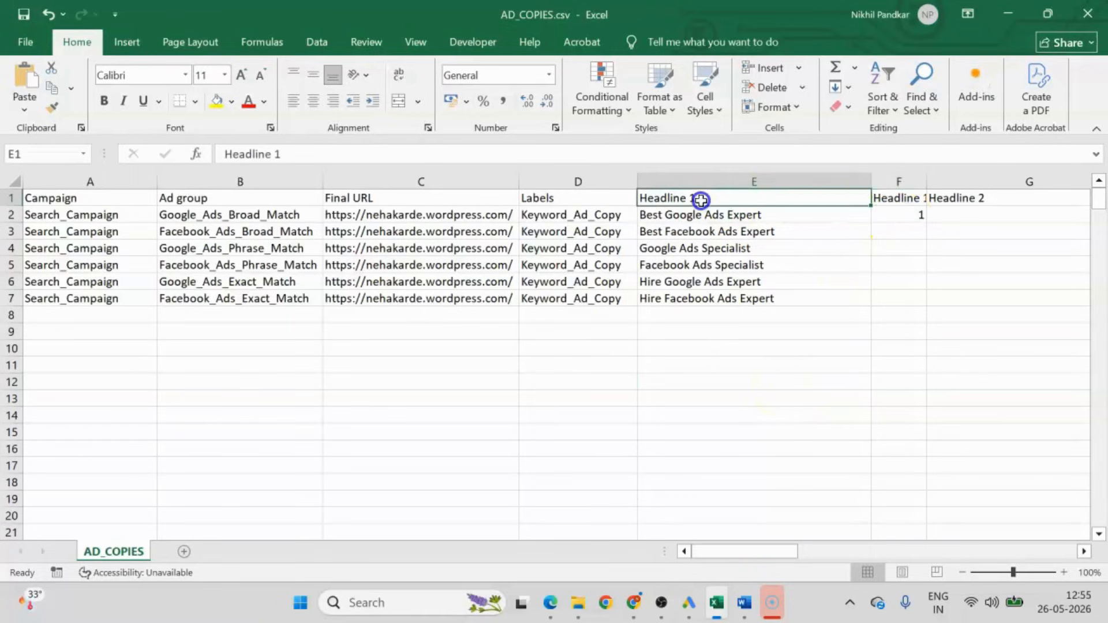
pyautogui.click(885, 198)
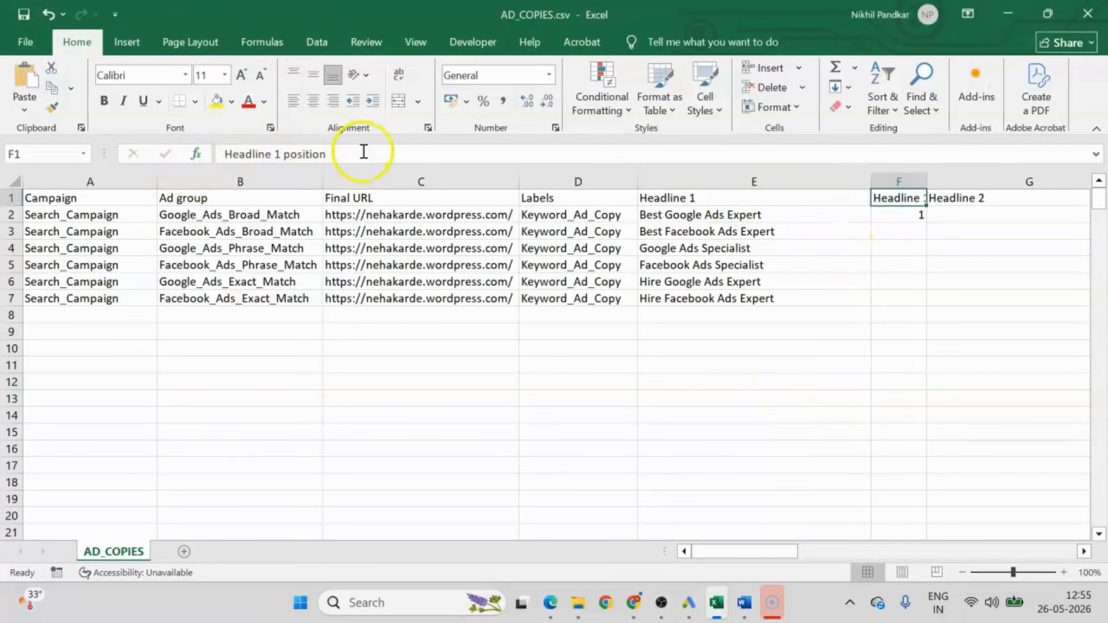
pyautogui.click(895, 216)
pyautogui.doubleClick(927, 222)
pyautogui.click(796, 394)
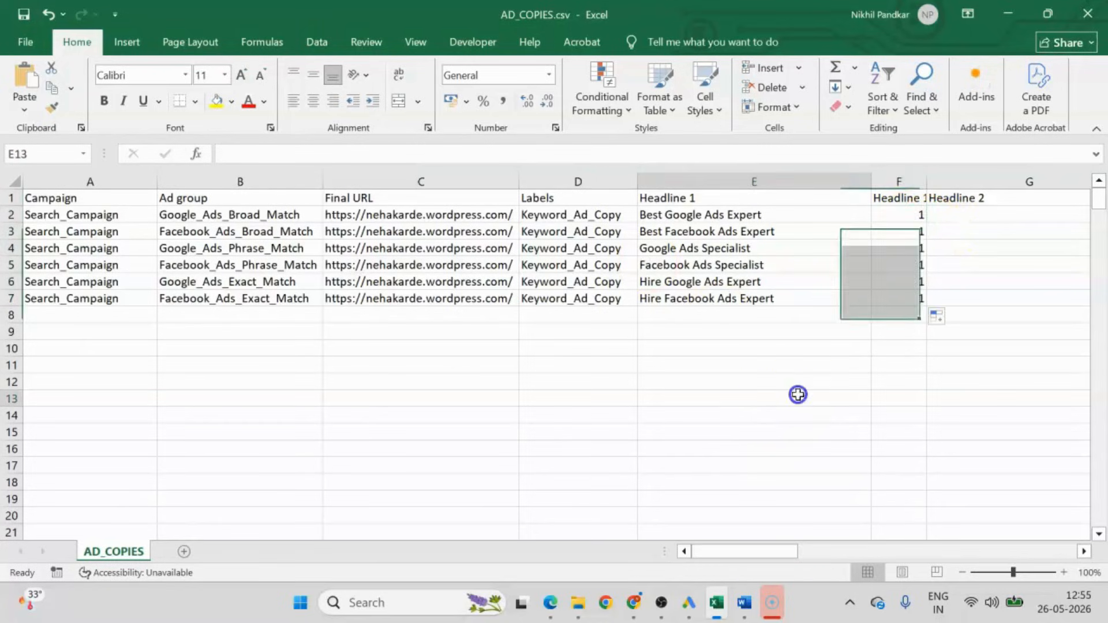
pyautogui.click(898, 201)
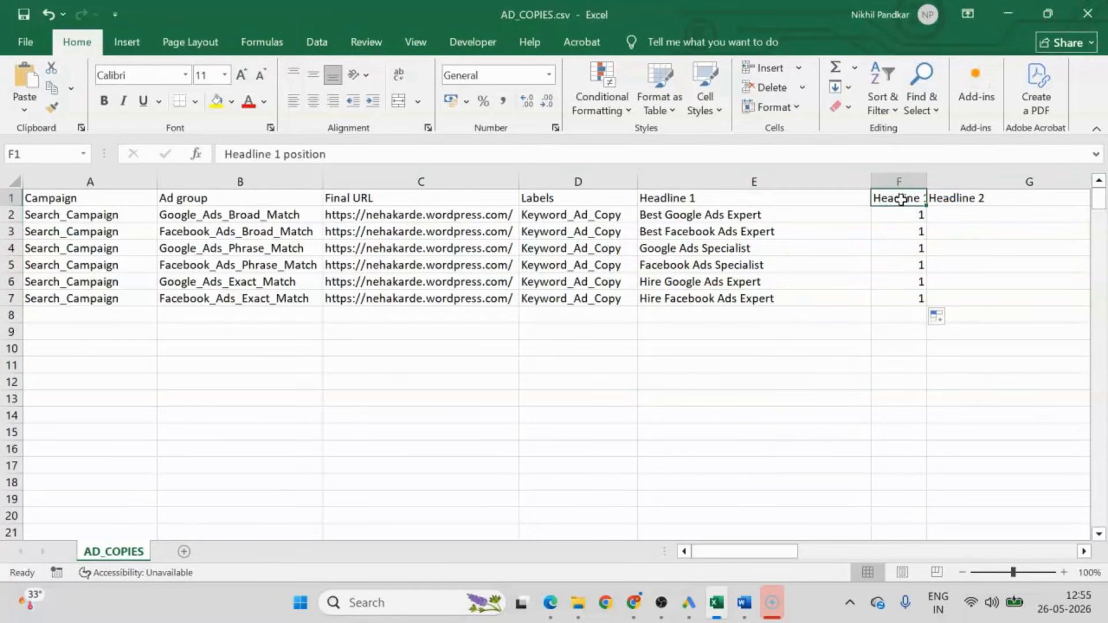
pyautogui.click(898, 216)
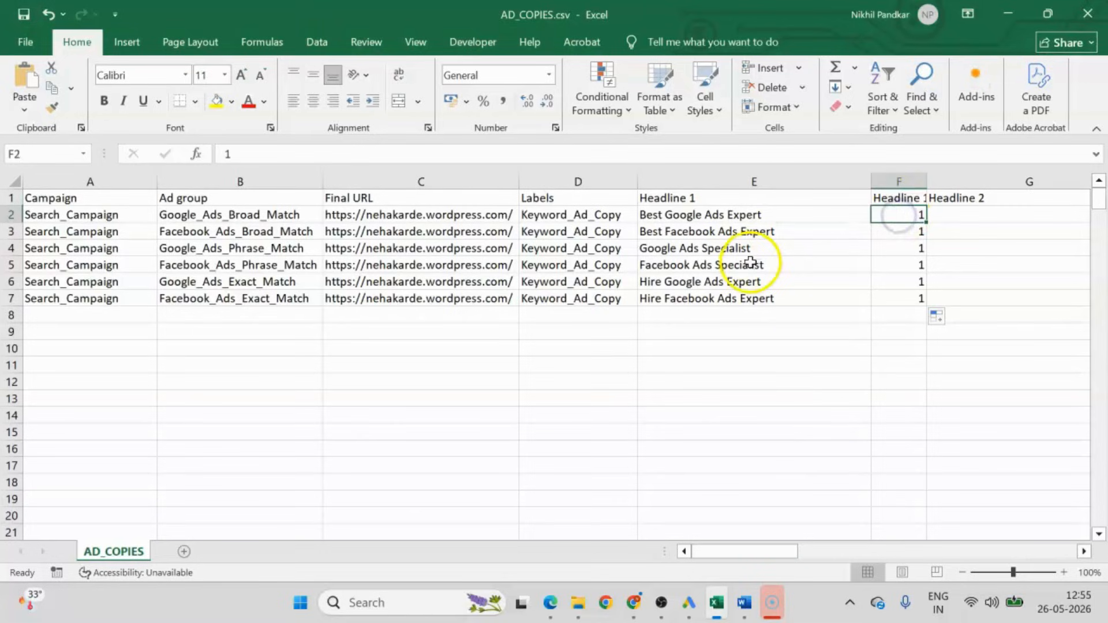
pyautogui.click(690, 217)
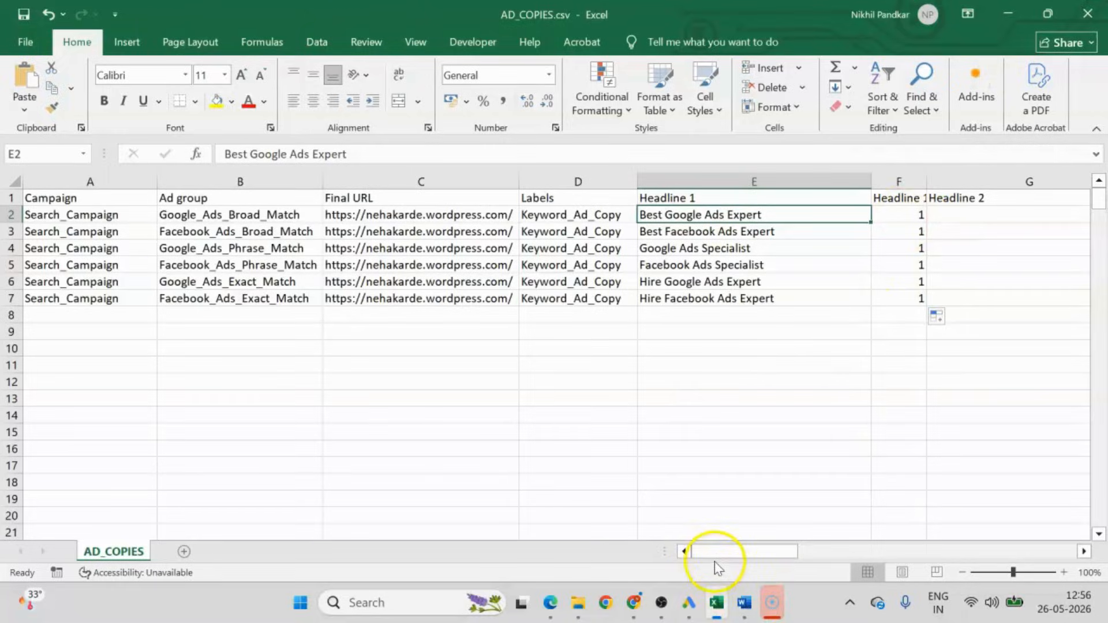
# Copy "Get More Leads Fast" from the Word document into Headline 2 cell G2 and fill it down to G7.
pyautogui.moveTo(715, 552)
pyautogui.mouseDown()
pyautogui.moveTo(748, 555)
pyautogui.moveTo(735, 553)
pyautogui.mouseUp()
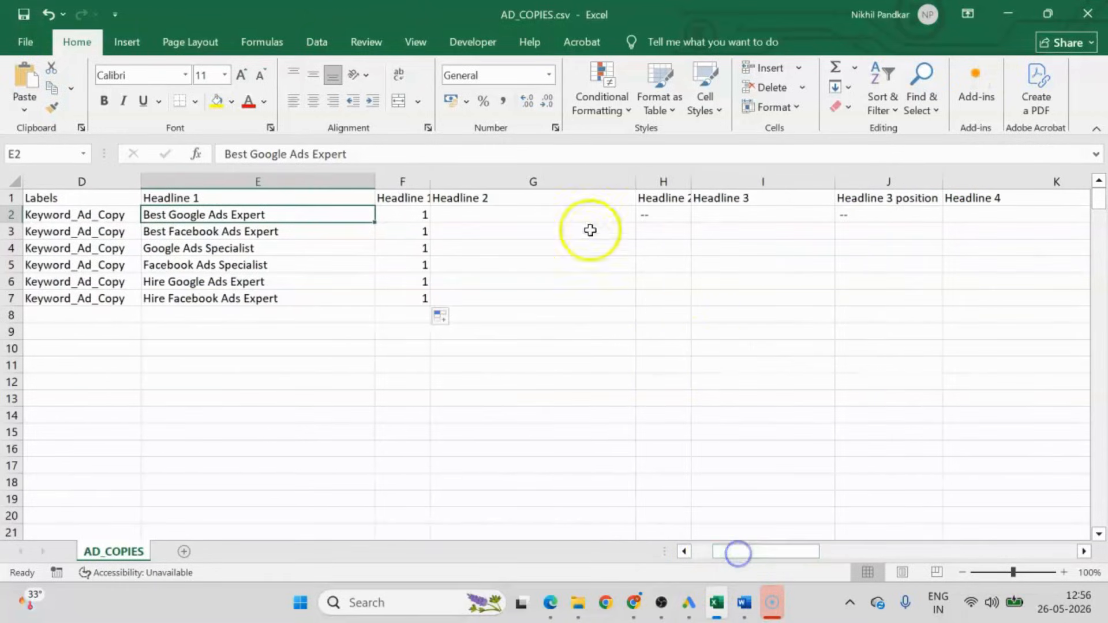
pyautogui.click(472, 213)
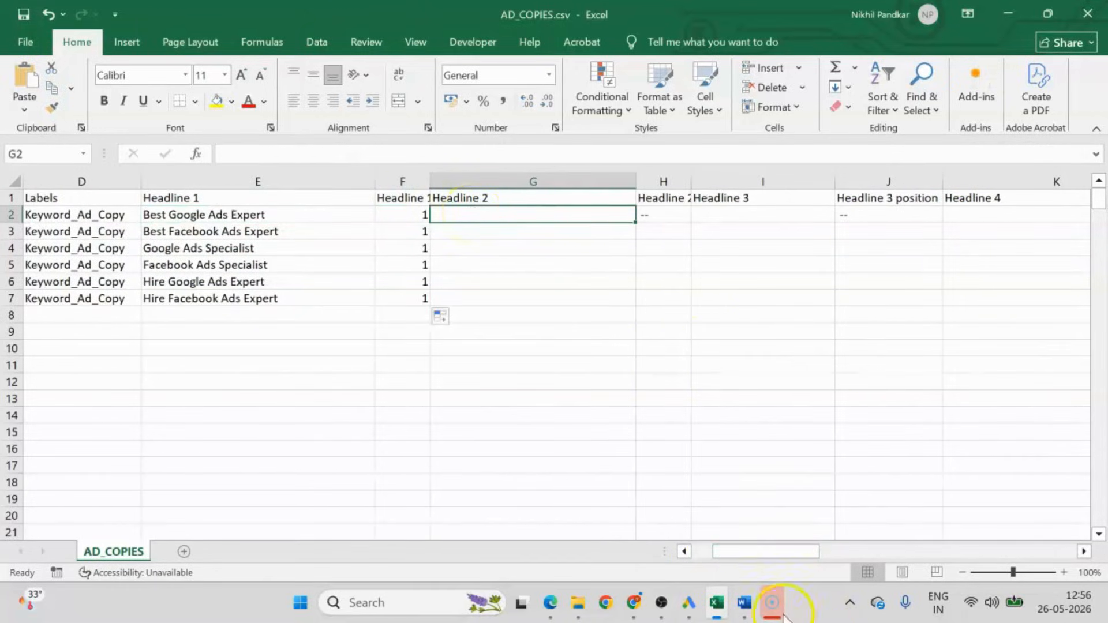
pyautogui.click(744, 603)
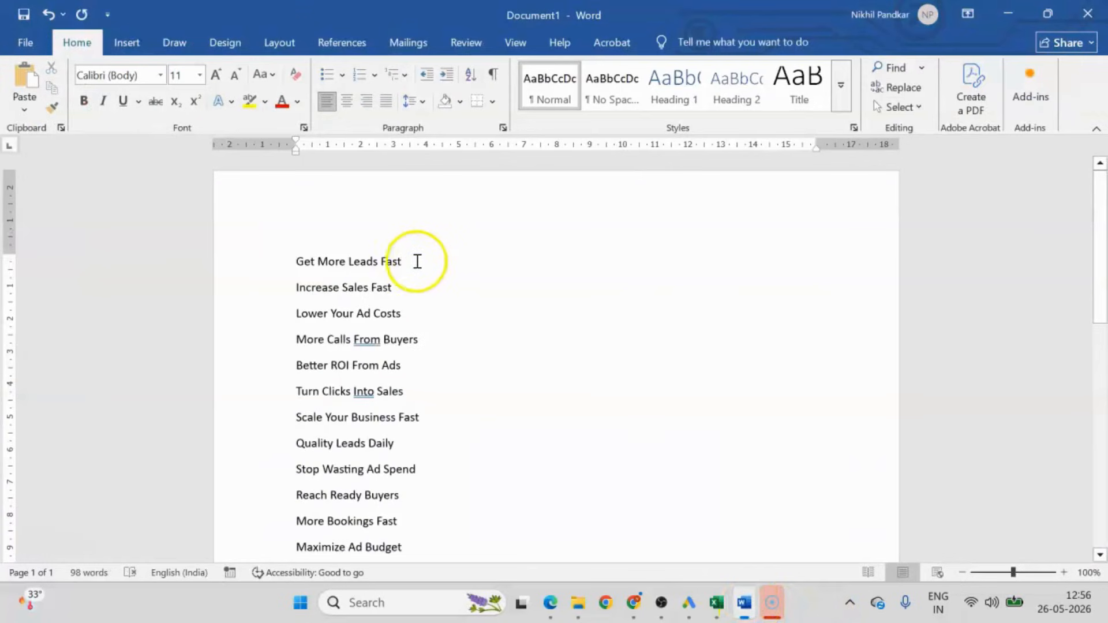
pyautogui.moveTo(414, 261); pyautogui.dragTo(289, 265)
pyautogui.hotkey('ctrl', 'c')
pyautogui.hotkey('alt', 'Tab')
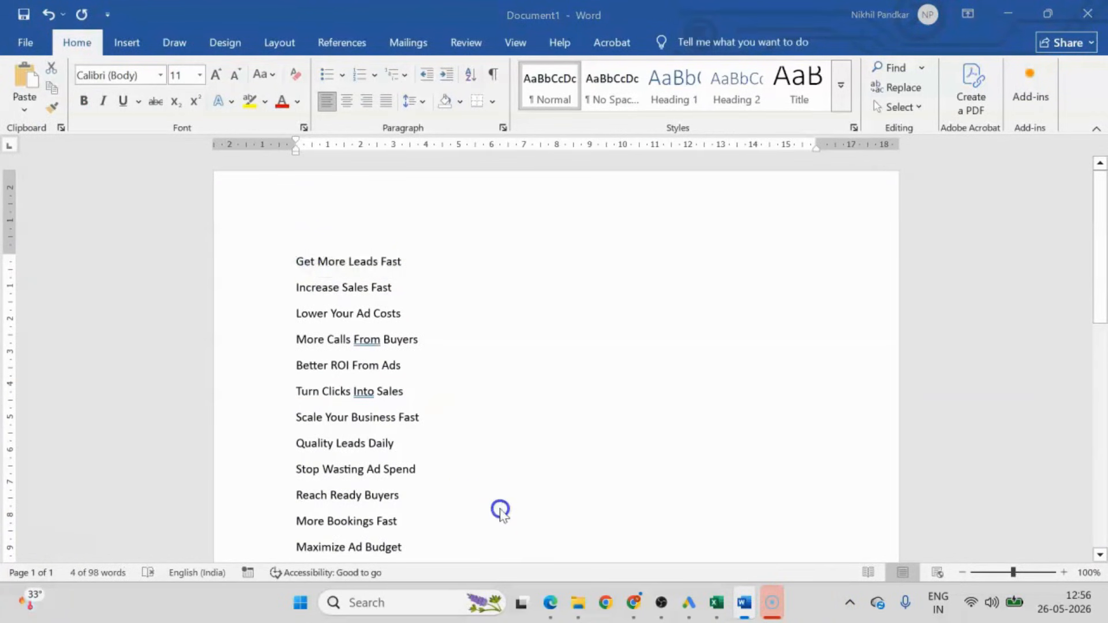
pyautogui.hotkey('ctrl', 'v')
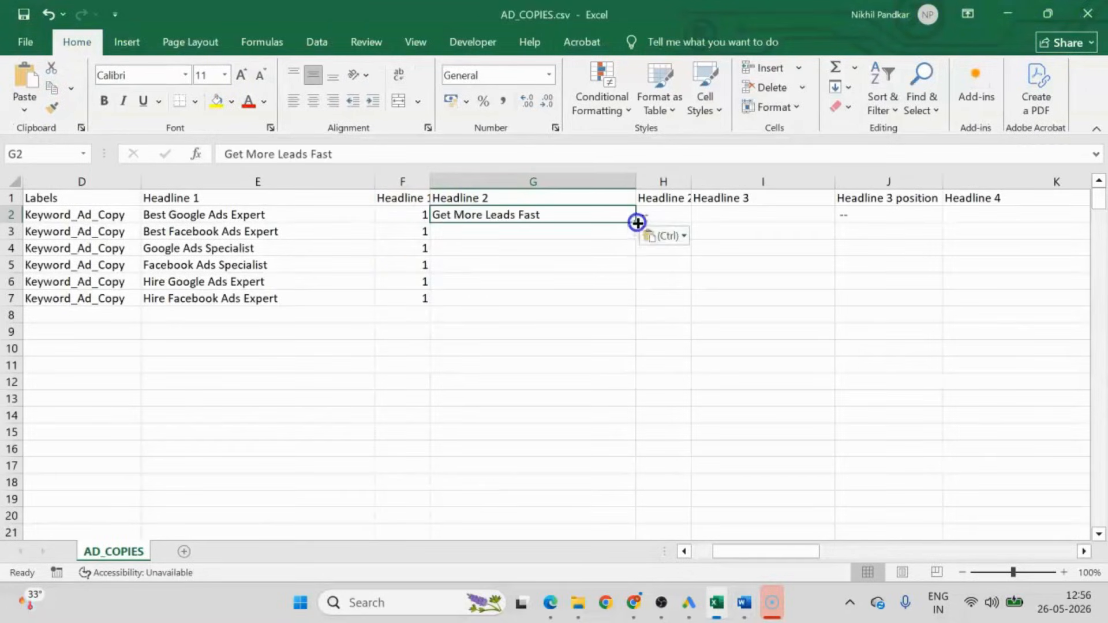
pyautogui.doubleClick(635, 222)
# Fill the "--" value of the Headline 2 position column from H2 down to H7.
pyautogui.click(663, 217)
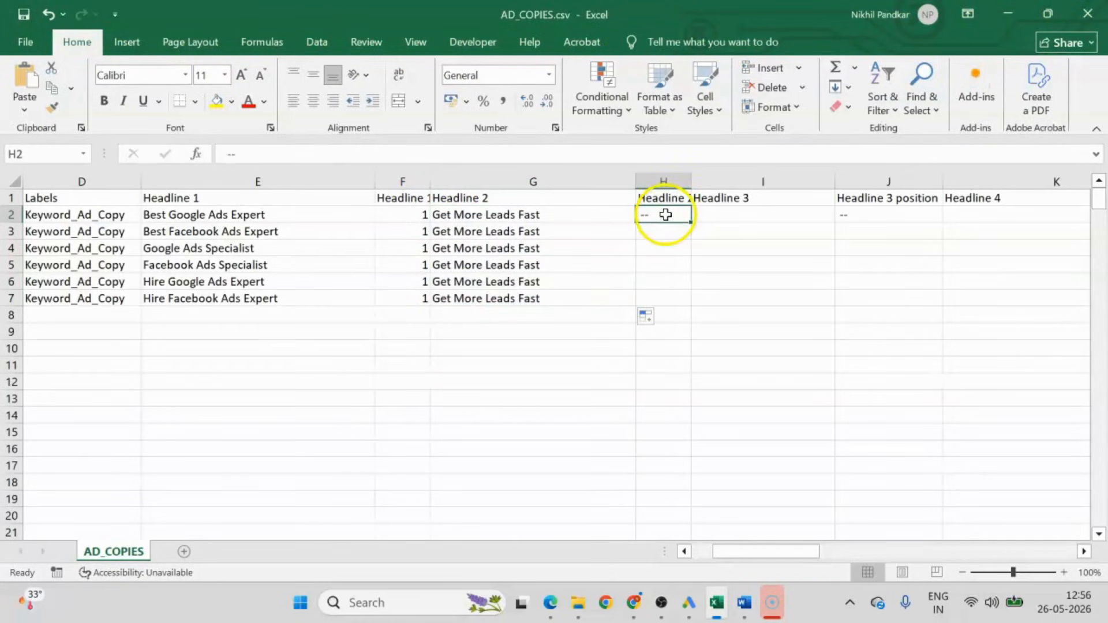
pyautogui.click(671, 196)
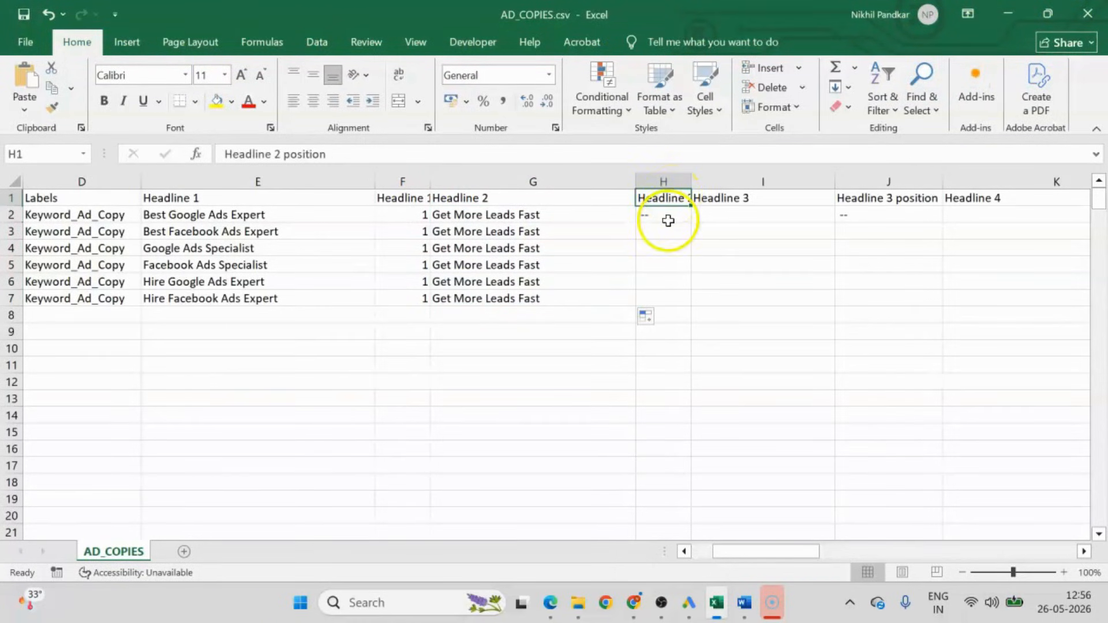
pyautogui.click(670, 216)
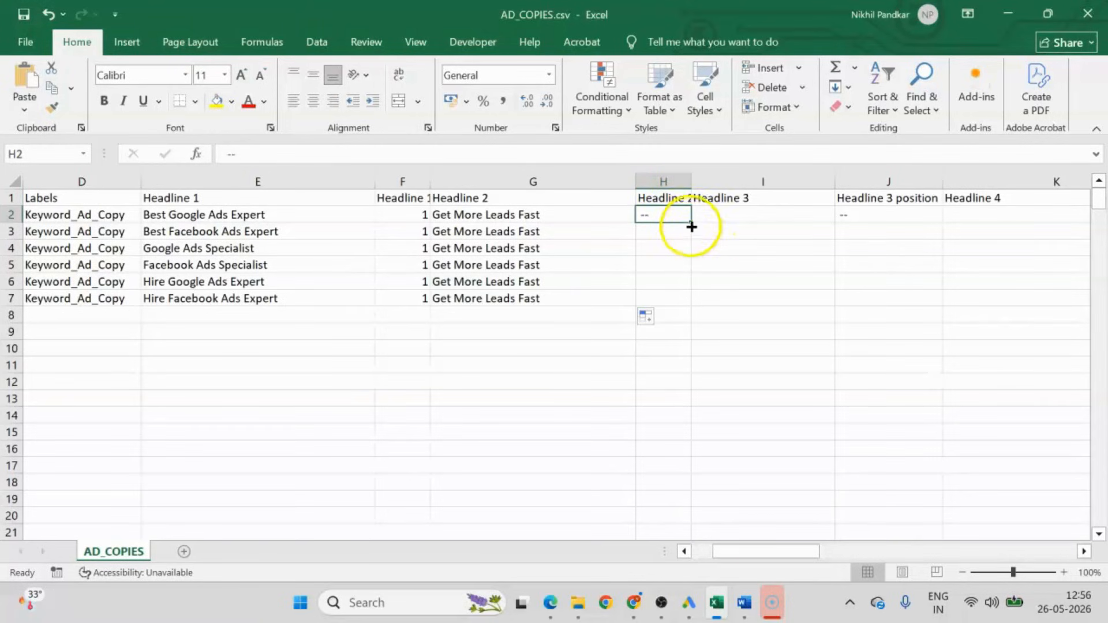
pyautogui.doubleClick(691, 222)
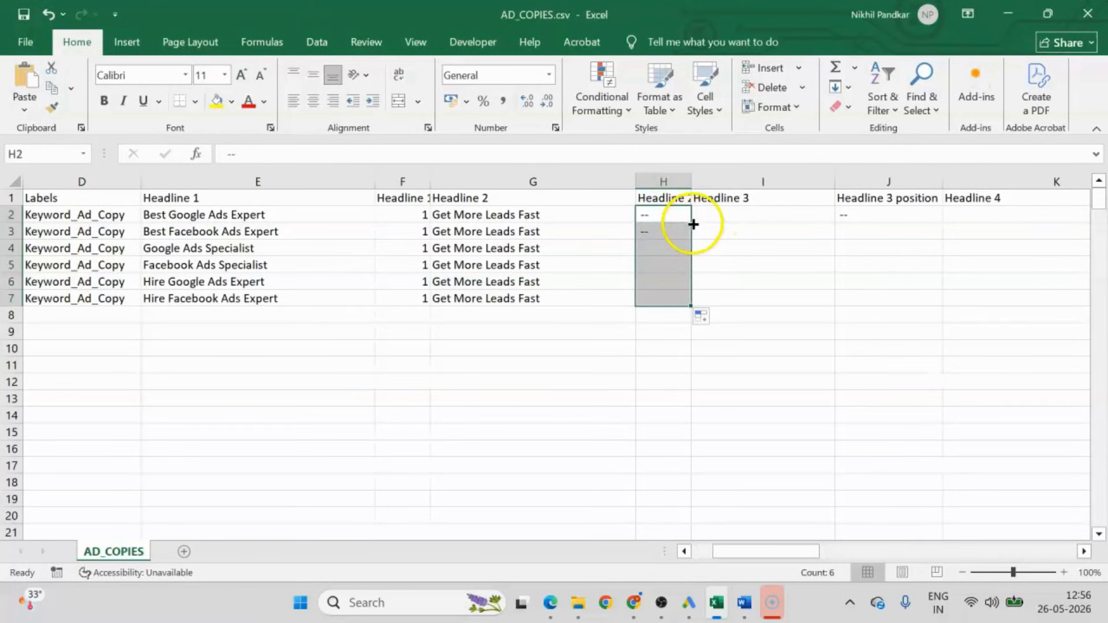
pyautogui.doubleClick(660, 215)
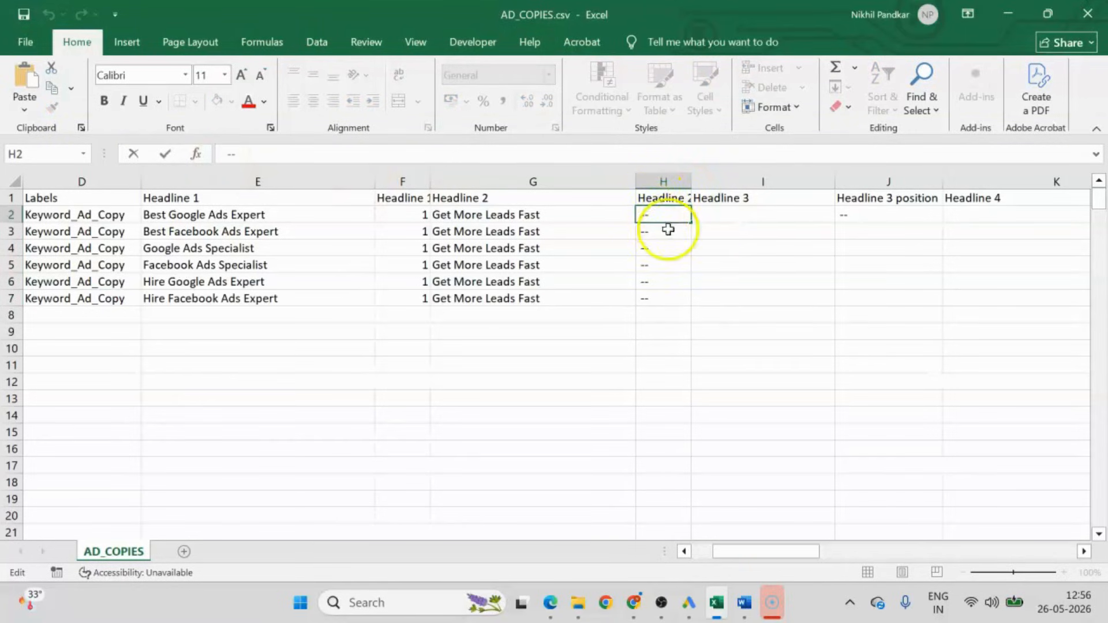
pyautogui.click(664, 399)
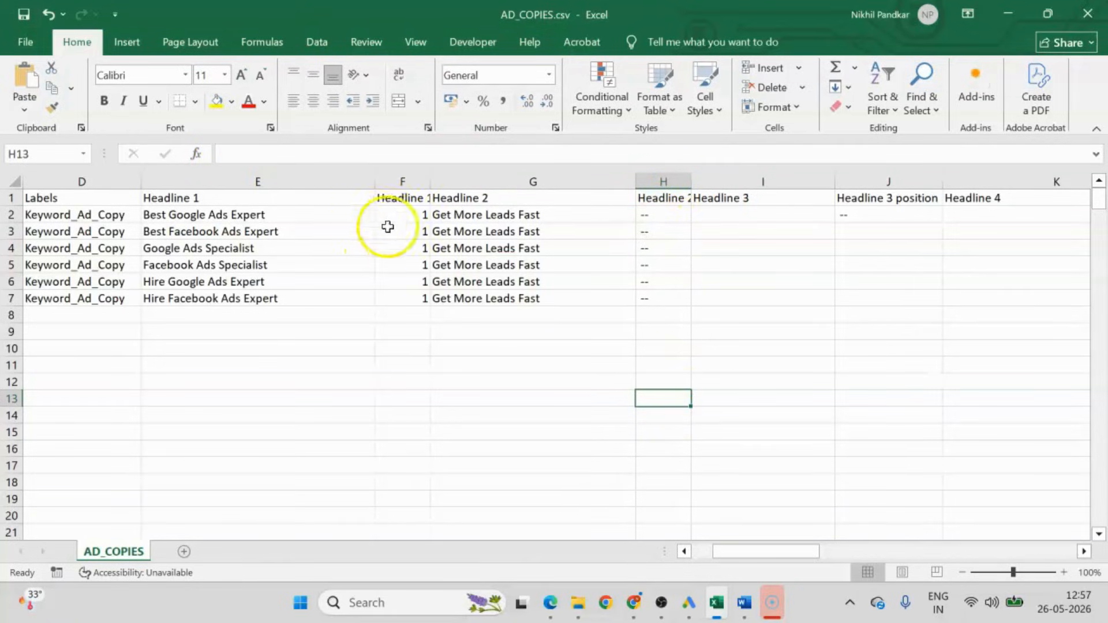
pyautogui.moveTo(398, 214); pyautogui.dragTo(413, 294)
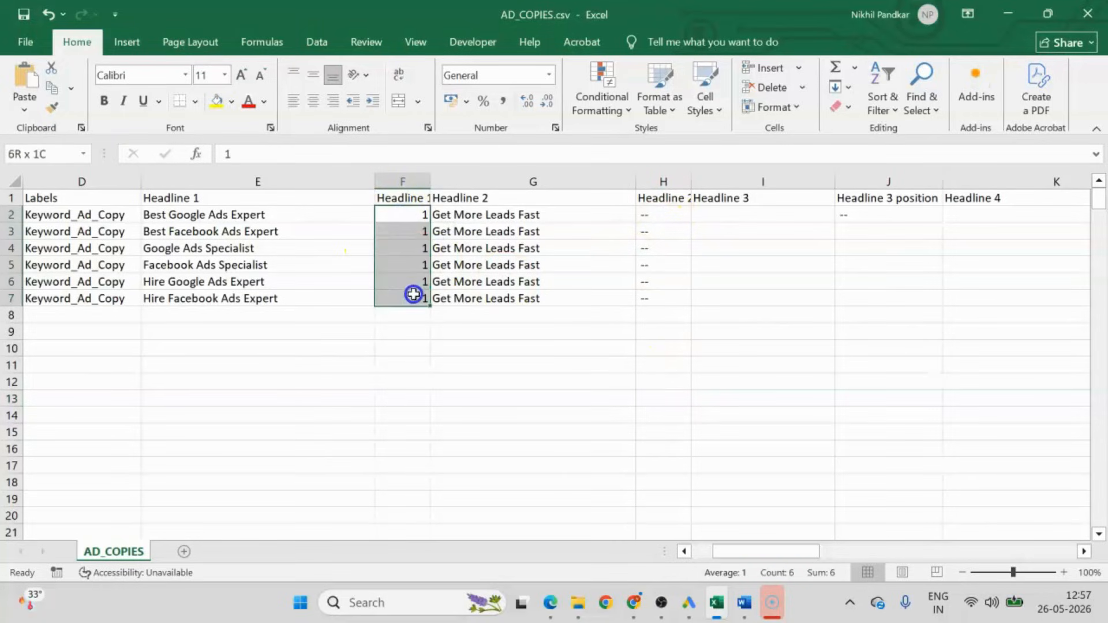
pyautogui.click(671, 281)
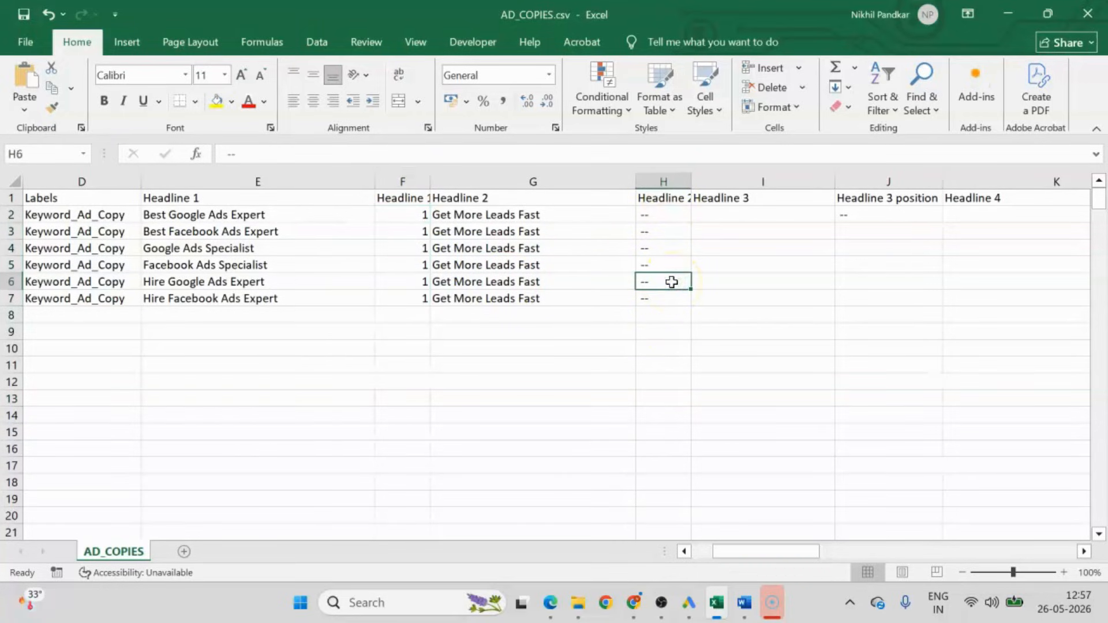
# Copy "Increase Sales Fast" from the Word document into Headline 3 cell I2 and fill it and its "--" position down to row 7.
pyautogui.hotkey('alt', 'Tab')
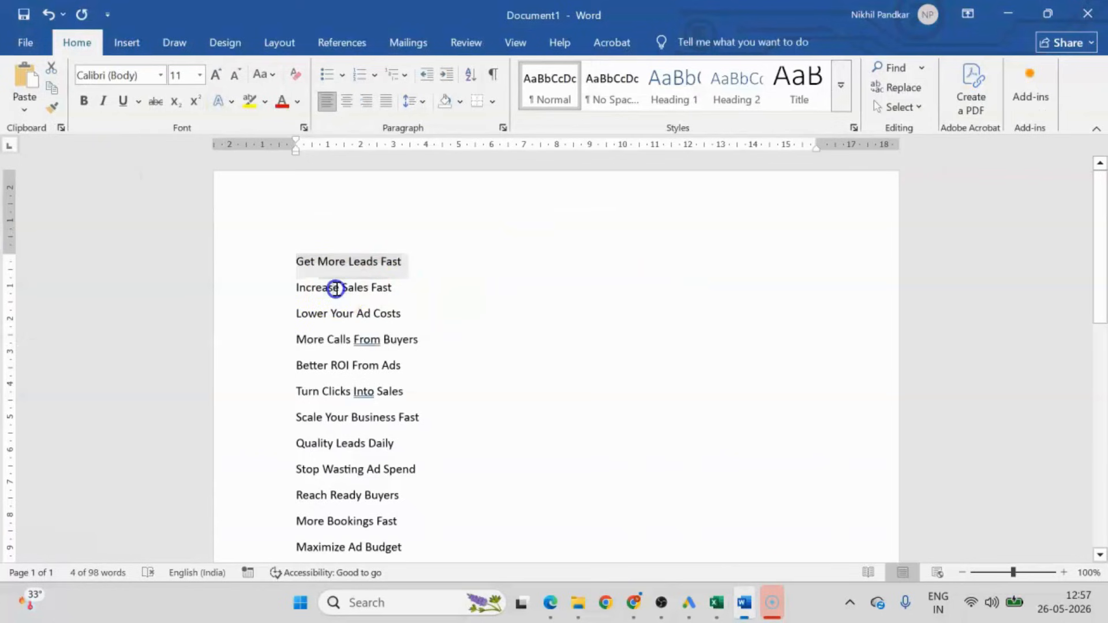
pyautogui.tripleClick(335, 288)
pyautogui.hotkey('ctrl', 'c')
pyautogui.hotkey('alt', 'Tab')
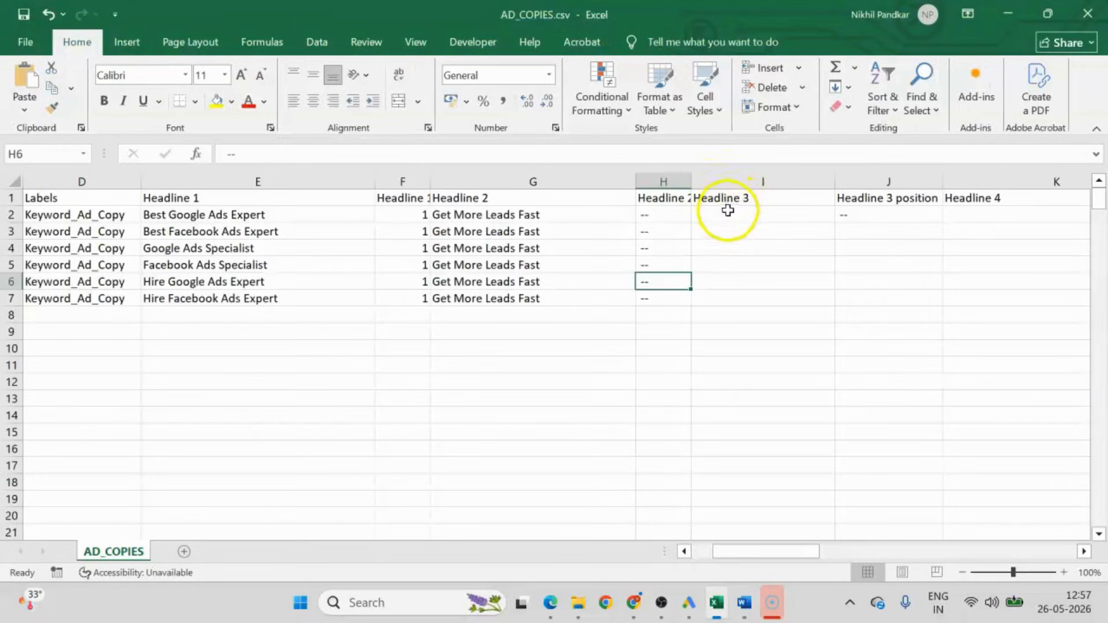
pyautogui.click(728, 215)
pyautogui.hotkey('ctrl', 'v')
pyautogui.doubleClick(835, 221)
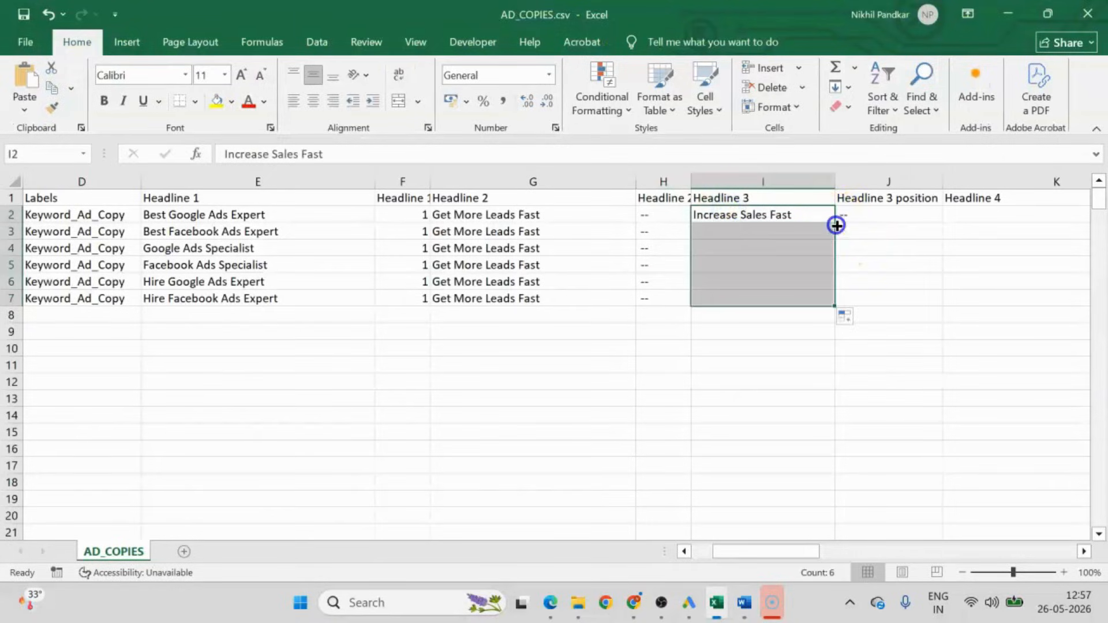
pyautogui.click(878, 215)
pyautogui.doubleClick(944, 223)
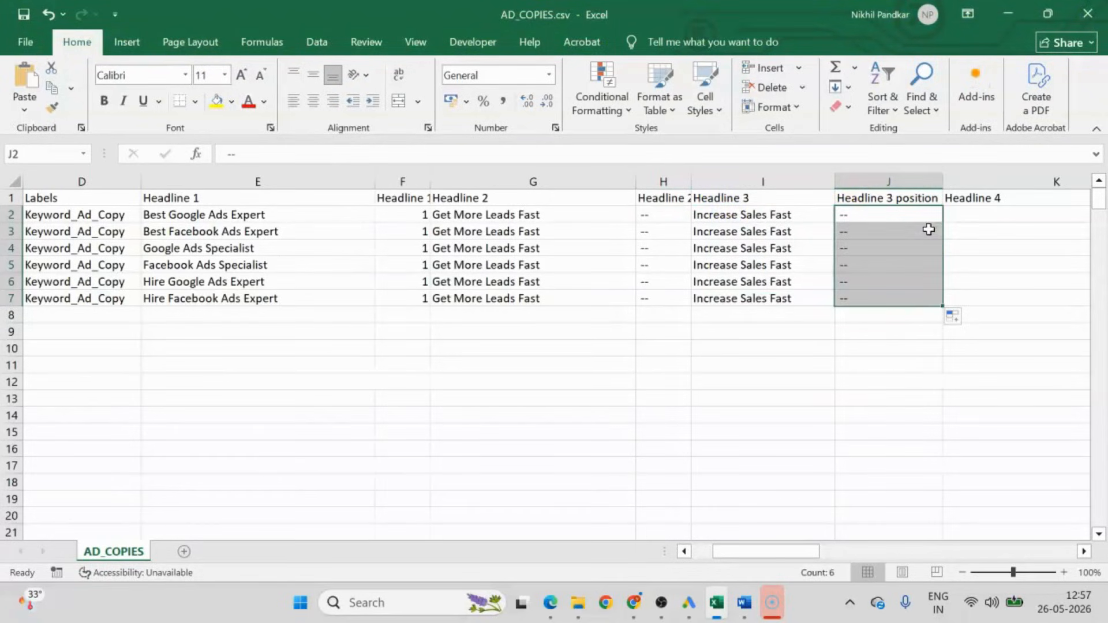
# Copy "Lower Your Ad Costs" from the Word document into Headline 4 cell K2 and fill it and its "--" position down to row 7.
pyautogui.moveTo(774, 548); pyautogui.dragTo(804, 551)
pyautogui.hotkey('alt', 'Tab')
pyautogui.doubleClick(319, 315)
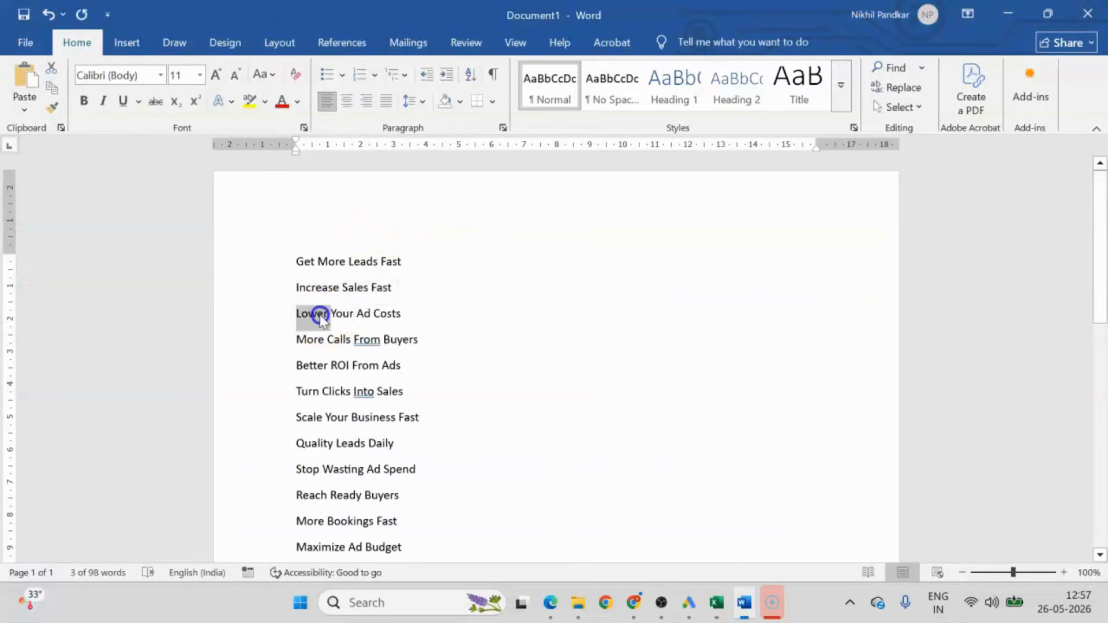
pyautogui.tripleClick(320, 314)
pyautogui.hotkey('alt', 'Tab')
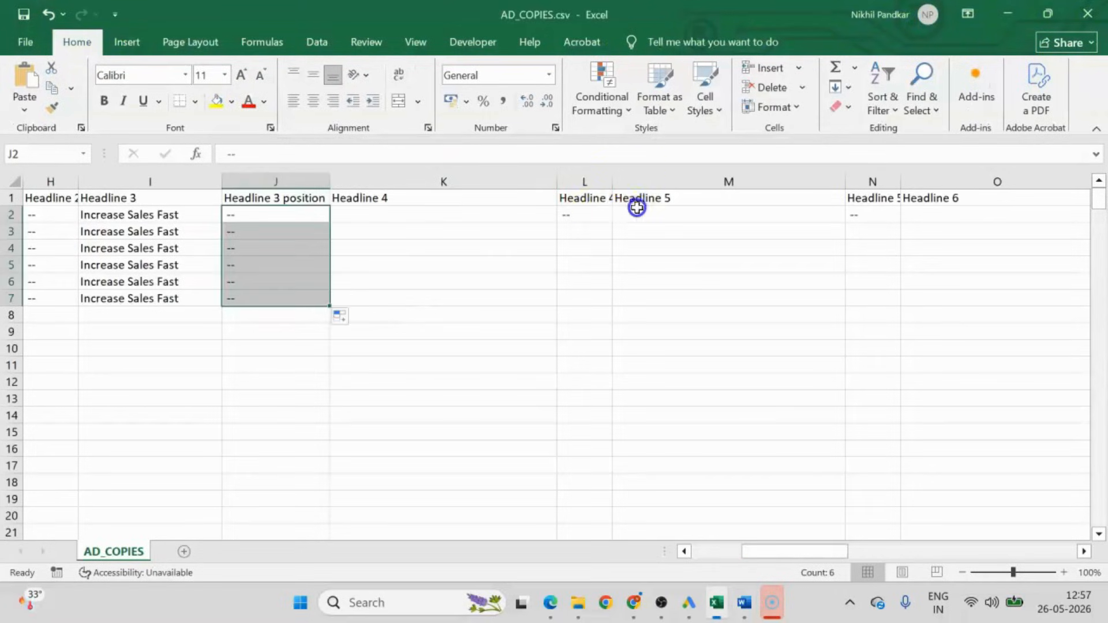
pyautogui.click(410, 215)
pyautogui.hotkey('ctrl', 'v')
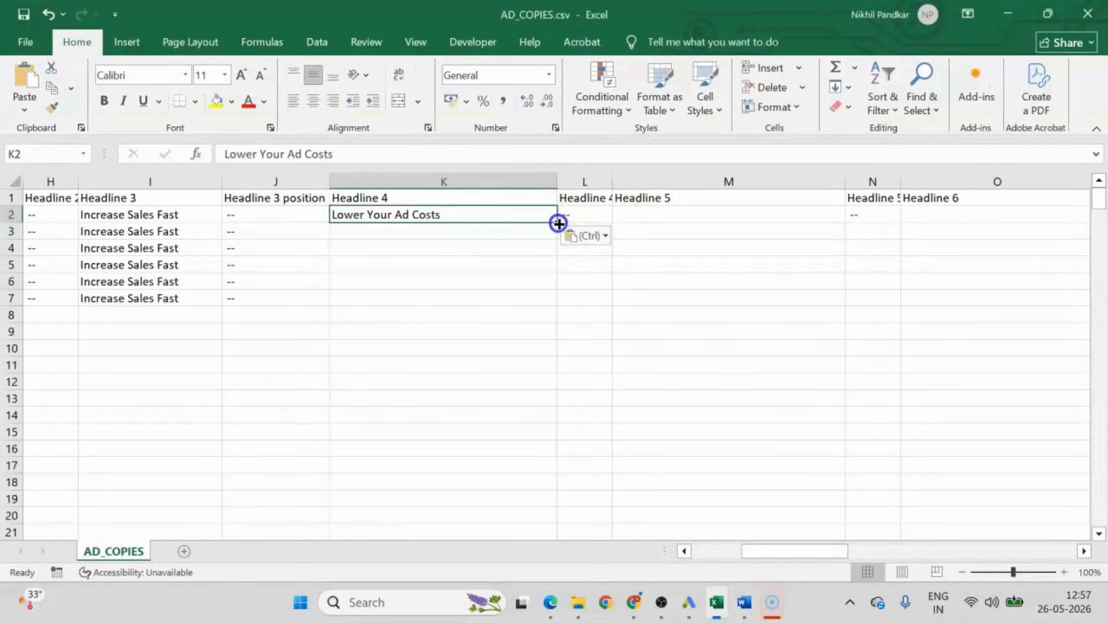
pyautogui.doubleClick(558, 223)
pyautogui.click(577, 214)
pyautogui.doubleClick(614, 223)
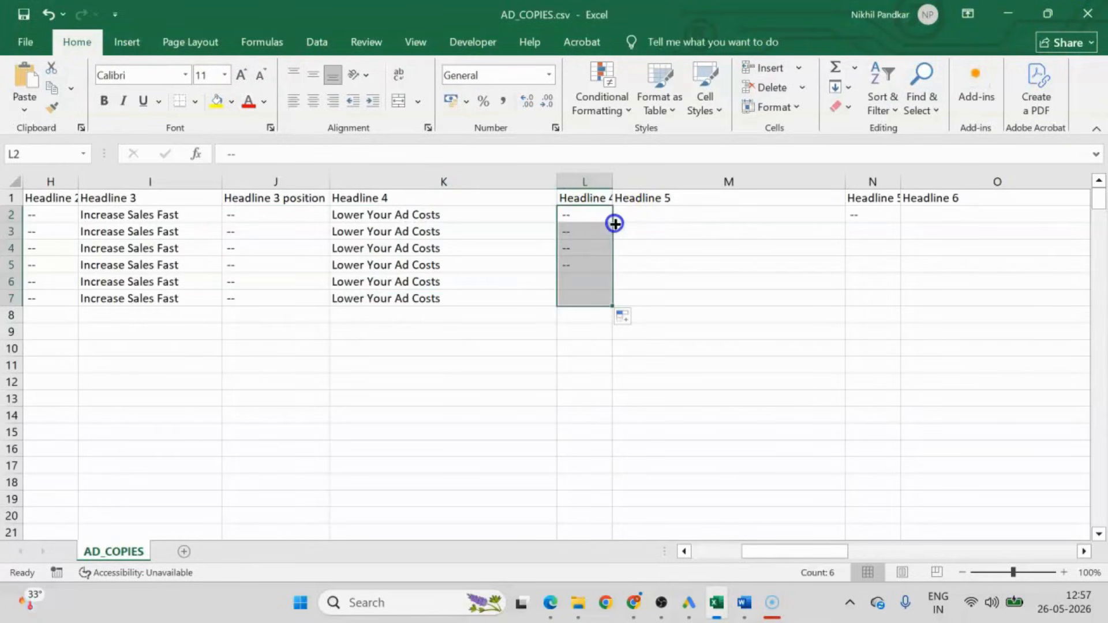
# Copy "More Calls From Buyers" from the Word document into Headline 5 cell M2 and fill it and its "--" position down to row 7.
pyautogui.hotkey('alt', 'Tab')
pyautogui.tripleClick(339, 339)
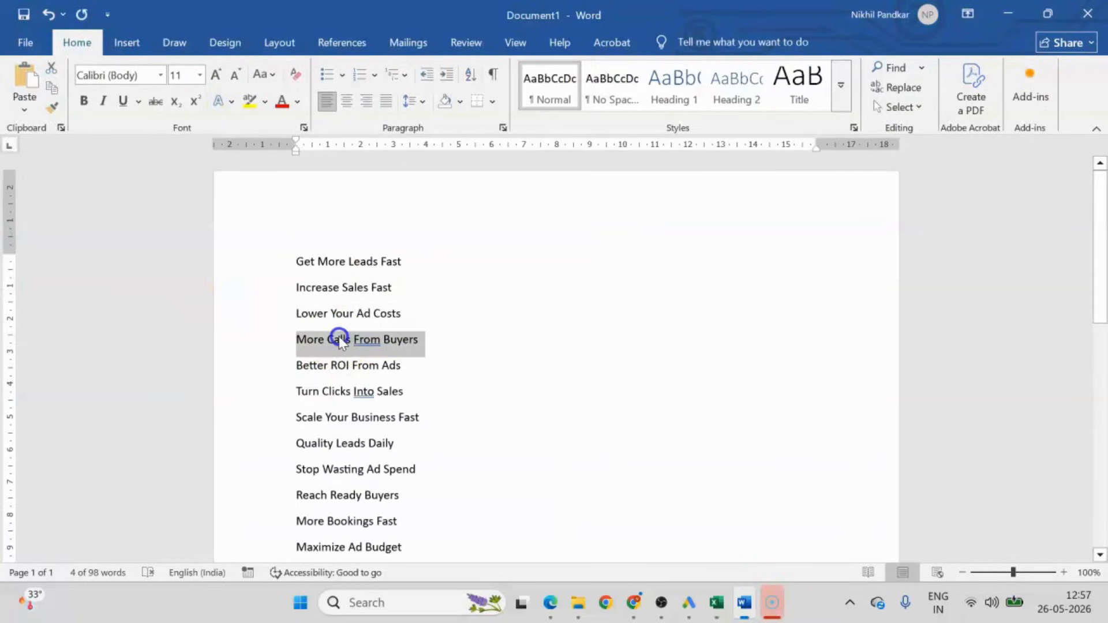
pyautogui.hotkey('ctrl', 'c')
pyautogui.hotkey('alt', 'Tab')
pyautogui.click(646, 214)
pyautogui.hotkey('ctrl', 'v')
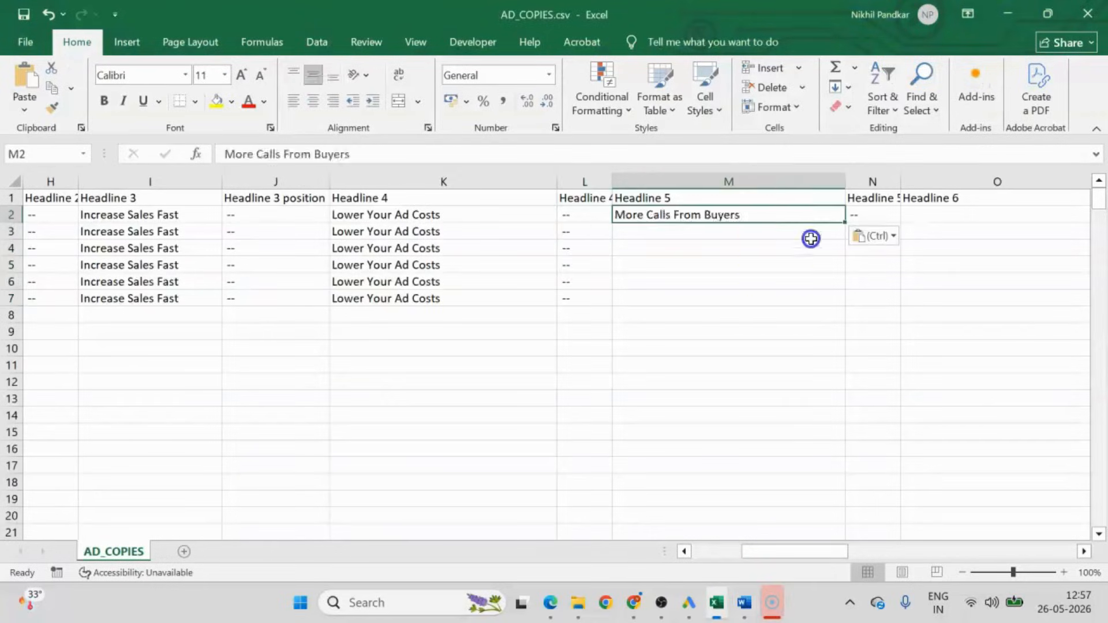
pyautogui.doubleClick(844, 223)
pyautogui.click(866, 215)
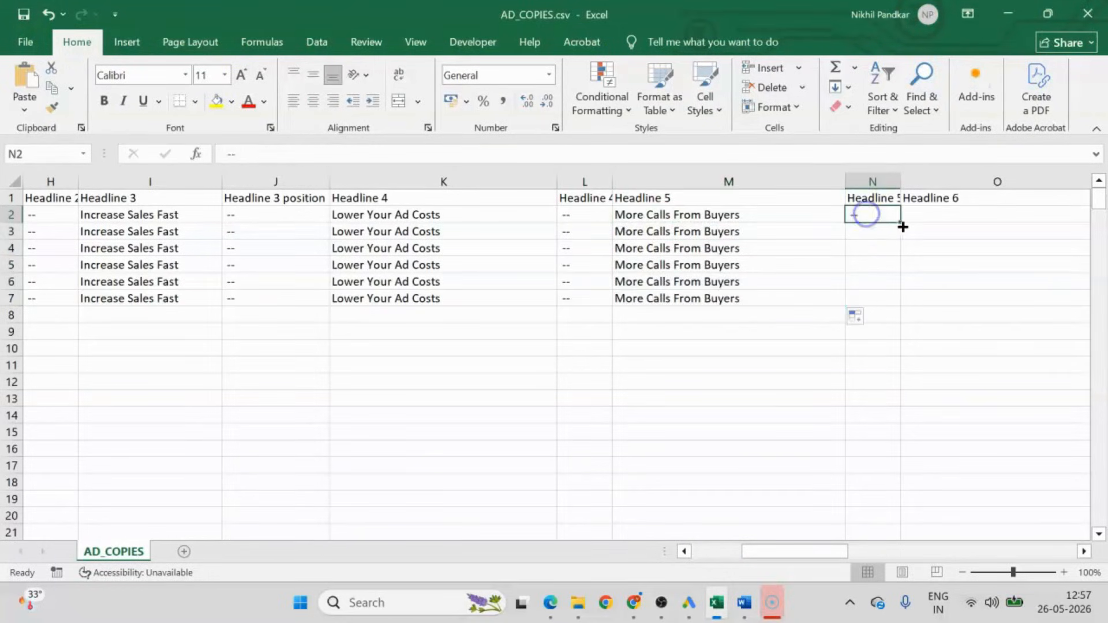
pyautogui.doubleClick(901, 223)
# Copy "Better ROI From Ads" from the Word document into Headline 6 cell O2 and fill it and its "--" position down to row 7.
pyautogui.hotkey('alt', 'Tab')
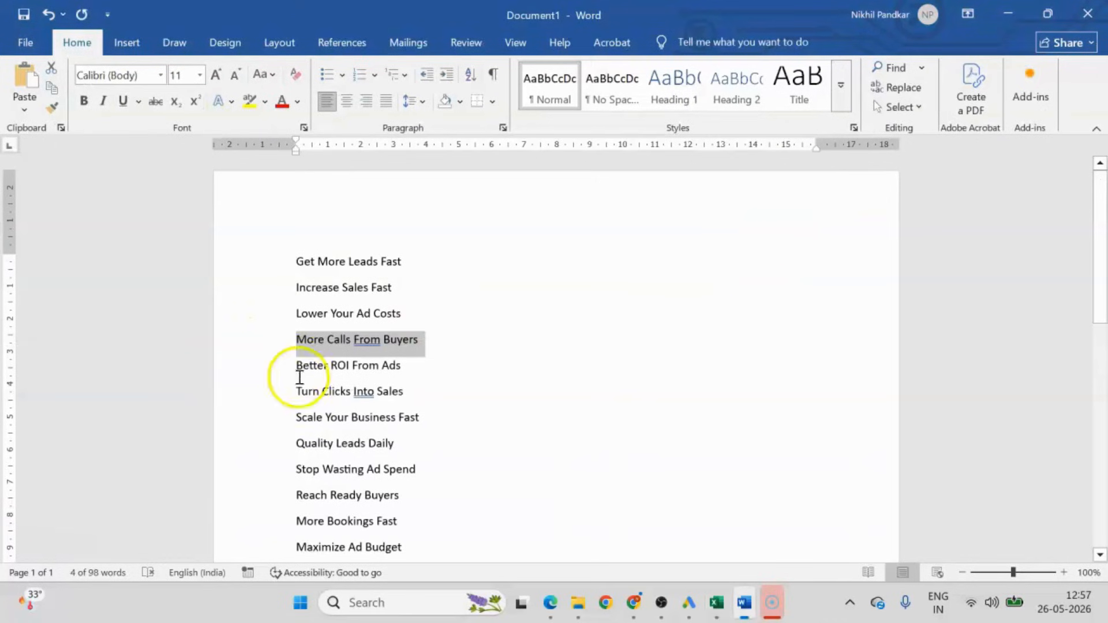
pyautogui.tripleClick(338, 364)
pyautogui.hotkey('ctrl', 'c')
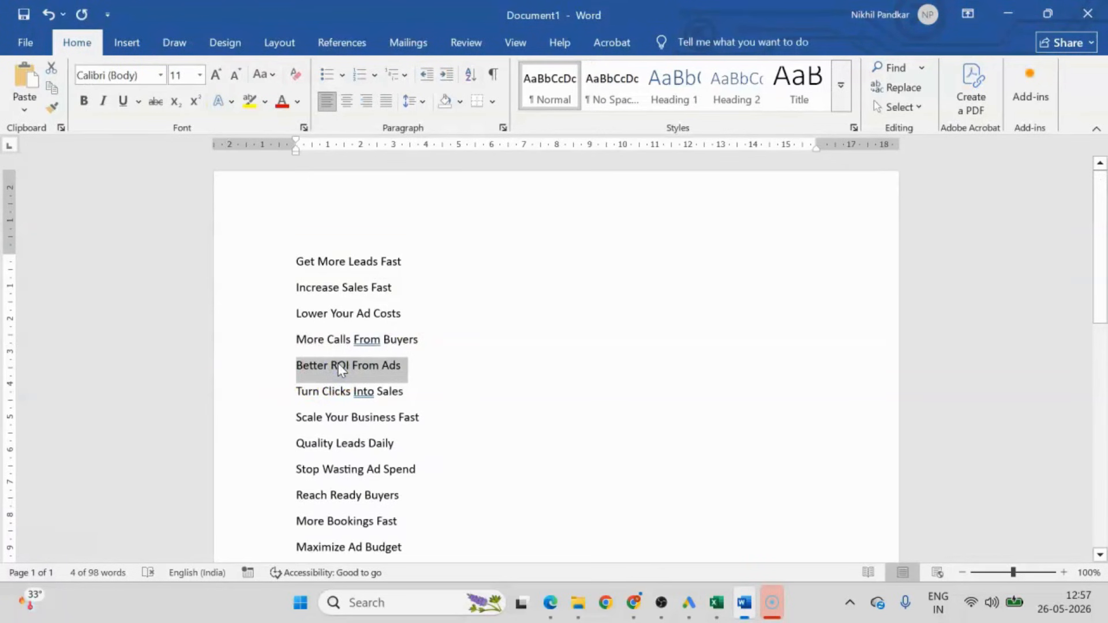
pyautogui.hotkey('alt', 'Tab')
pyautogui.click(939, 210)
pyautogui.hotkey('ctrl', 'v')
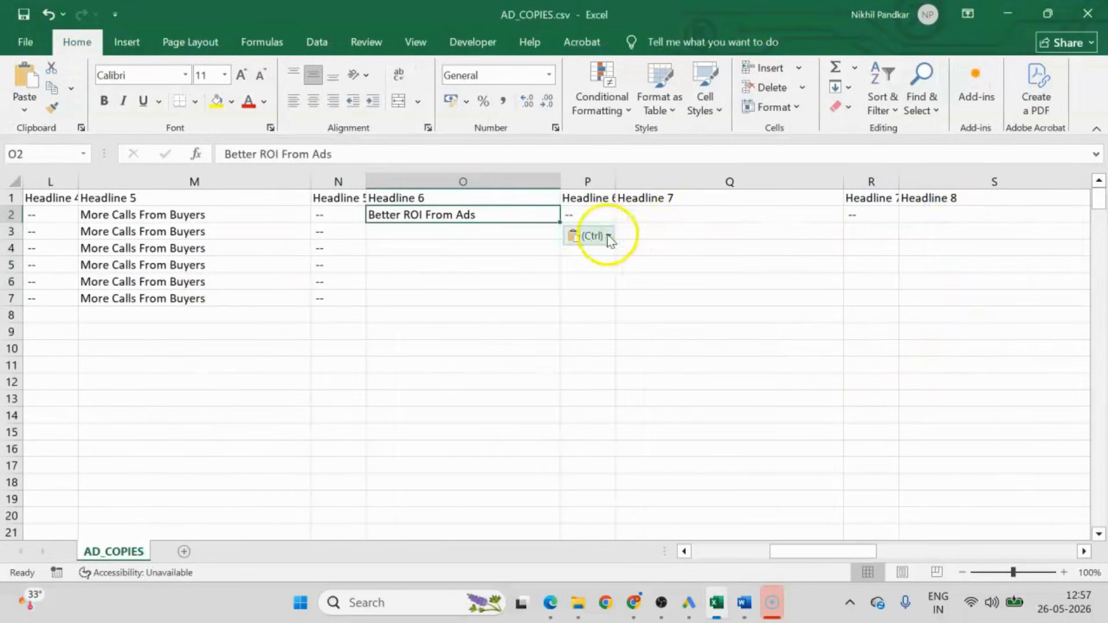
pyautogui.doubleClick(561, 222)
pyautogui.click(604, 211)
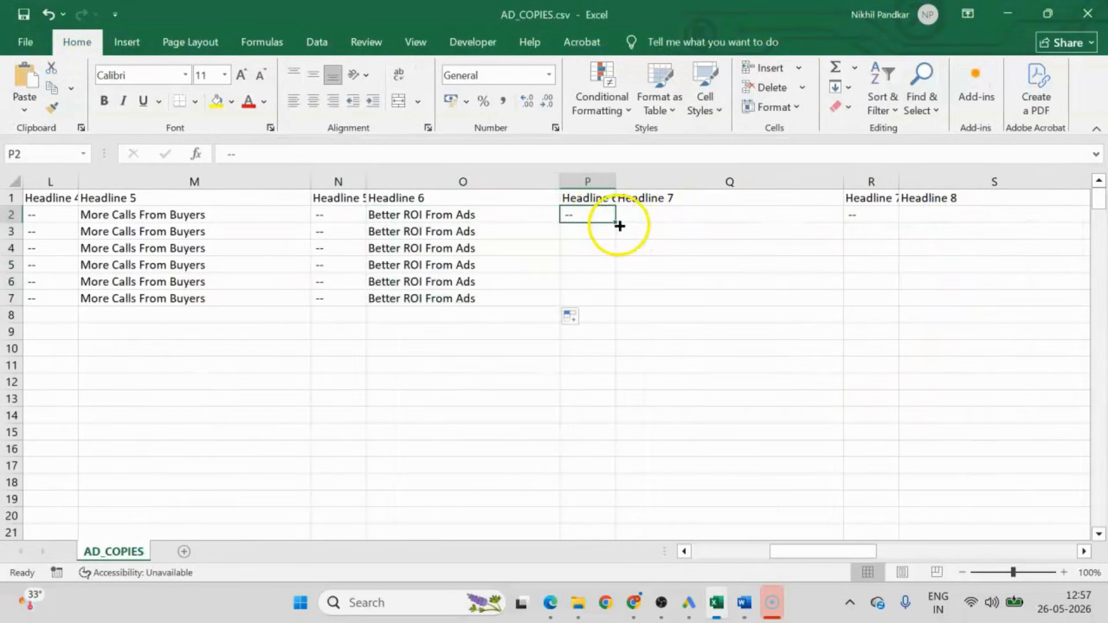
pyautogui.doubleClick(615, 223)
# Copy "Turn Clicks Into Sales" from the Word document into Headline 7 cell Q2 and fill it and its "--" position down to row 7.
pyautogui.hotkey('alt', 'Tab')
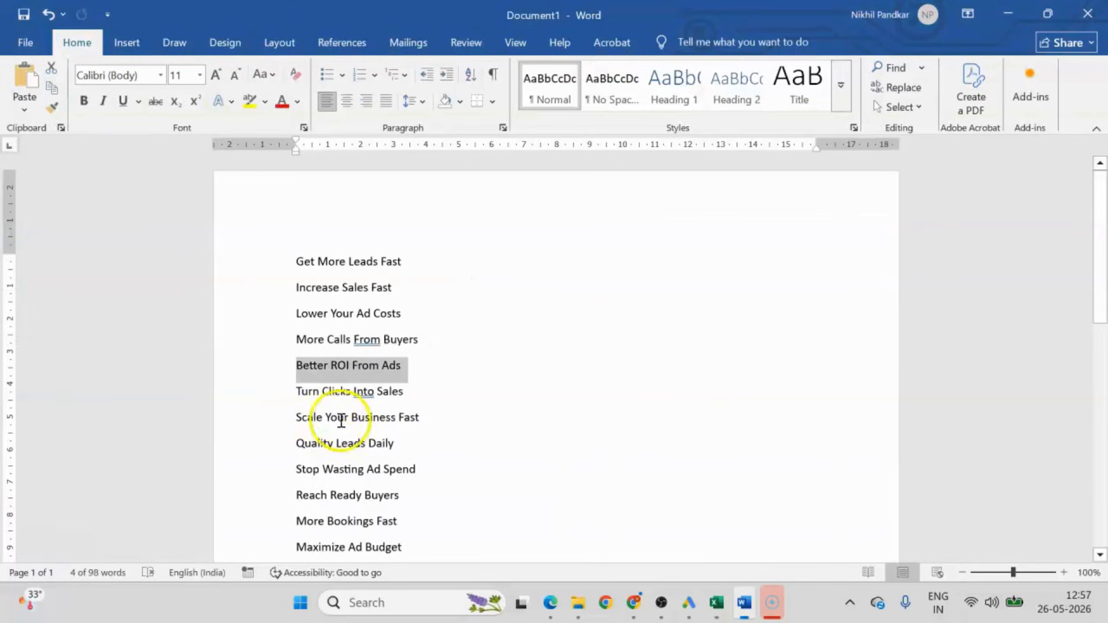
pyautogui.tripleClick(323, 392)
pyautogui.hotkey('ctrl', 'c')
pyautogui.hotkey('alt', 'Tab')
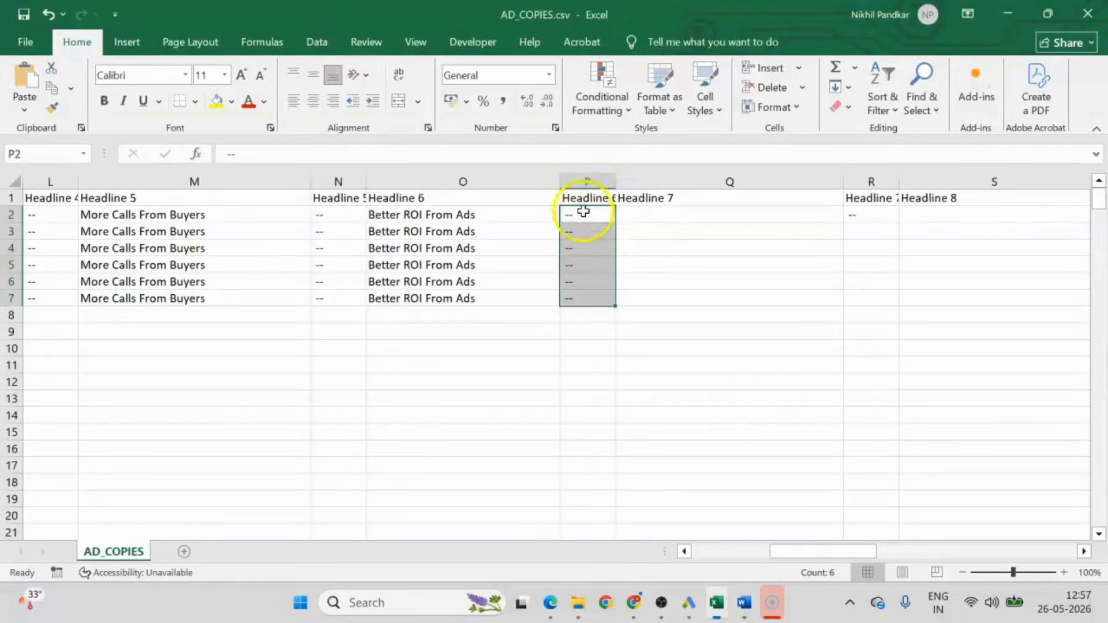
pyautogui.click(663, 213)
pyautogui.hotkey('ctrl', 'v')
pyautogui.doubleClick(846, 223)
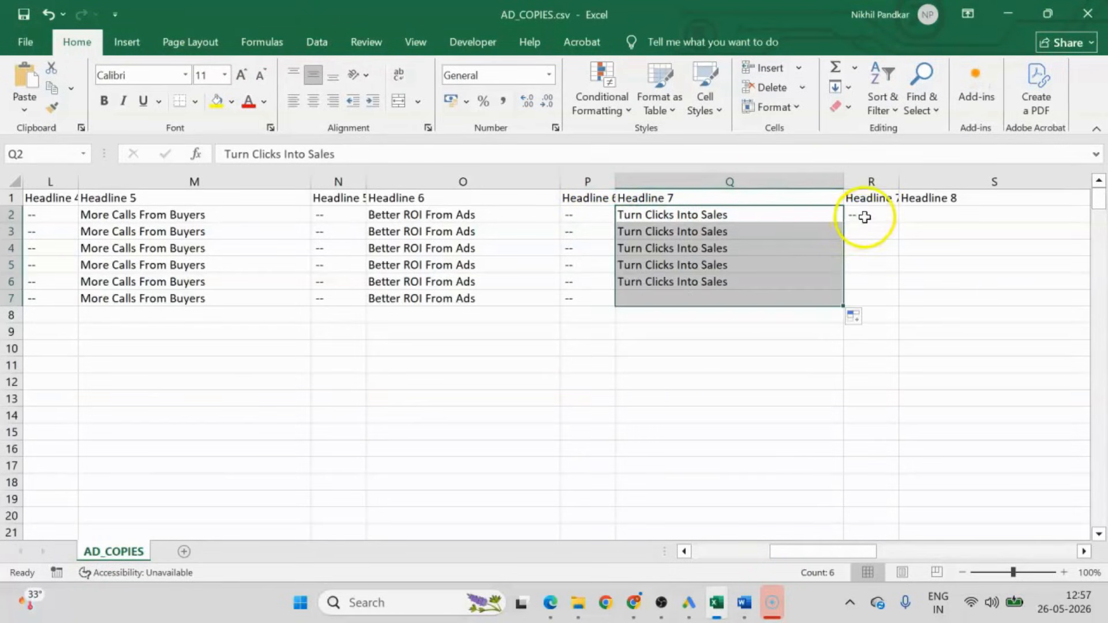
pyautogui.click(866, 216)
pyautogui.doubleClick(898, 224)
# Copy "Scale Your Business Fast" from the Word document into Headline 8 cell S2 and fill it and its "--" position down to row 7.
pyautogui.hotkey('alt', 'Tab')
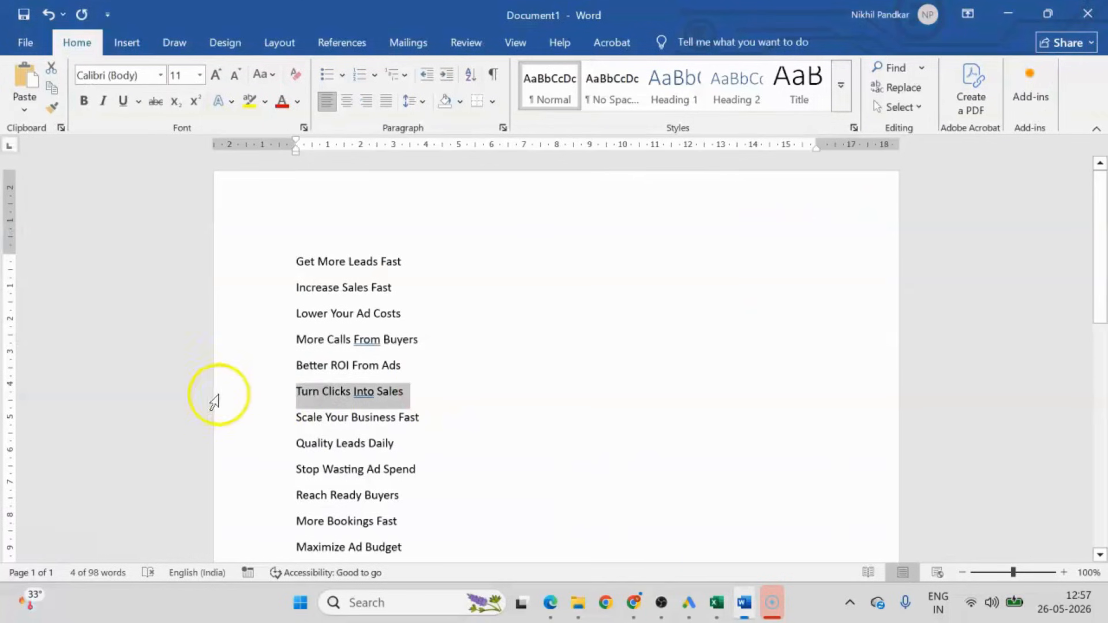
pyautogui.tripleClick(334, 421)
pyautogui.hotkey('ctrl', 'c')
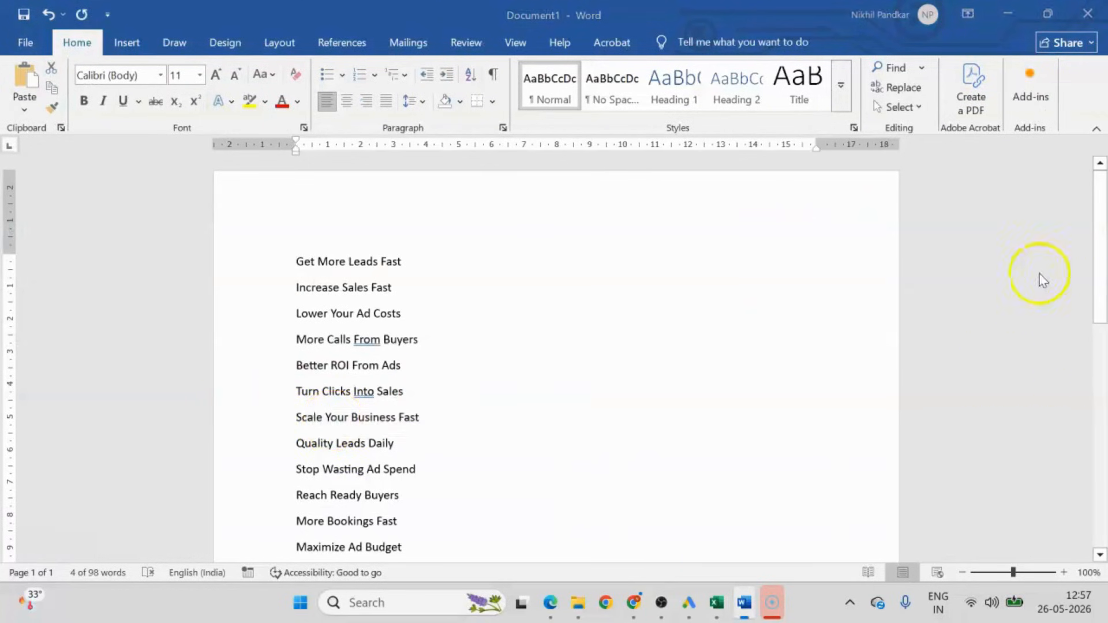
pyautogui.hotkey('alt', 'Tab')
pyautogui.click(935, 216)
pyautogui.hotkey('ctrl', 'v')
pyautogui.moveTo(811, 551); pyautogui.dragTo(832, 551)
pyautogui.doubleClick(750, 224)
pyautogui.click(771, 212)
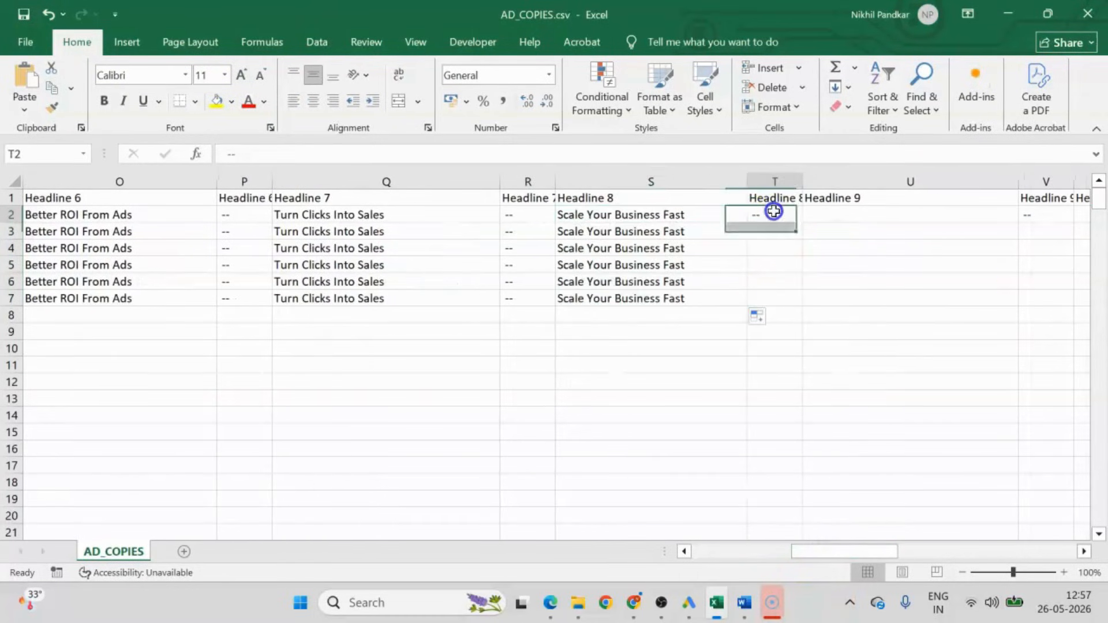
pyautogui.doubleClick(804, 223)
# Copy "Quality Leads Daily" from the Word document into Headline 9 cell U2 and fill it and its "--" position down to row 7.
pyautogui.hotkey('alt', 'Tab')
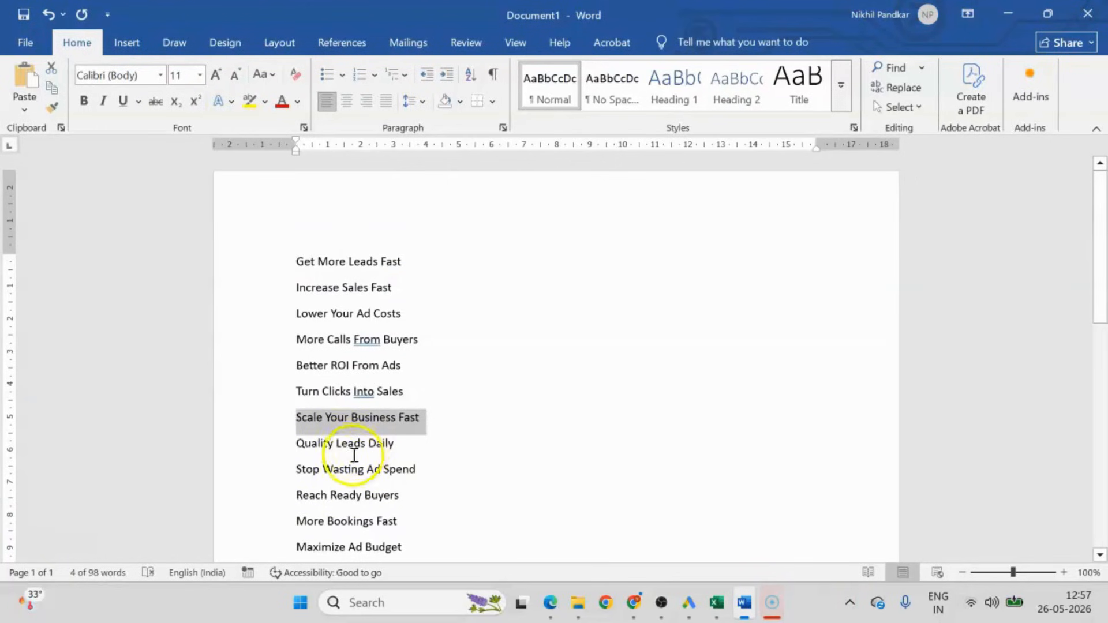
pyautogui.tripleClick(345, 446)
pyautogui.hotkey('ctrl', 'c')
pyautogui.hotkey('alt', 'Tab')
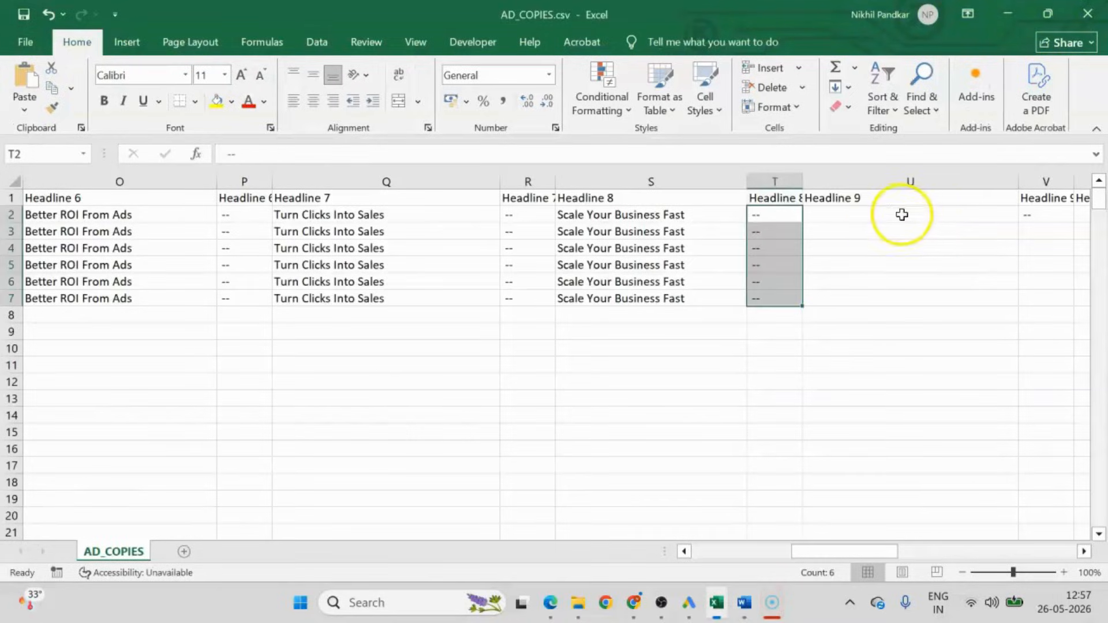
pyautogui.click(868, 214)
pyautogui.hotkey('ctrl', 'v')
pyautogui.doubleClick(1019, 224)
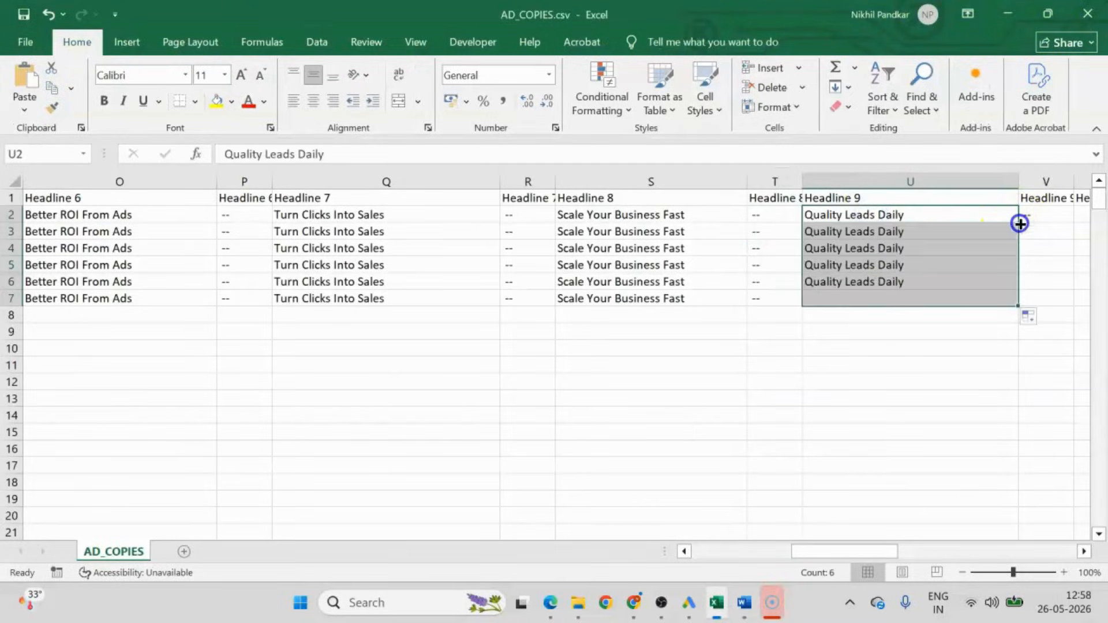
pyautogui.hotkey('alt', 'Tab')
pyautogui.hotkey('alt', 'Tab')
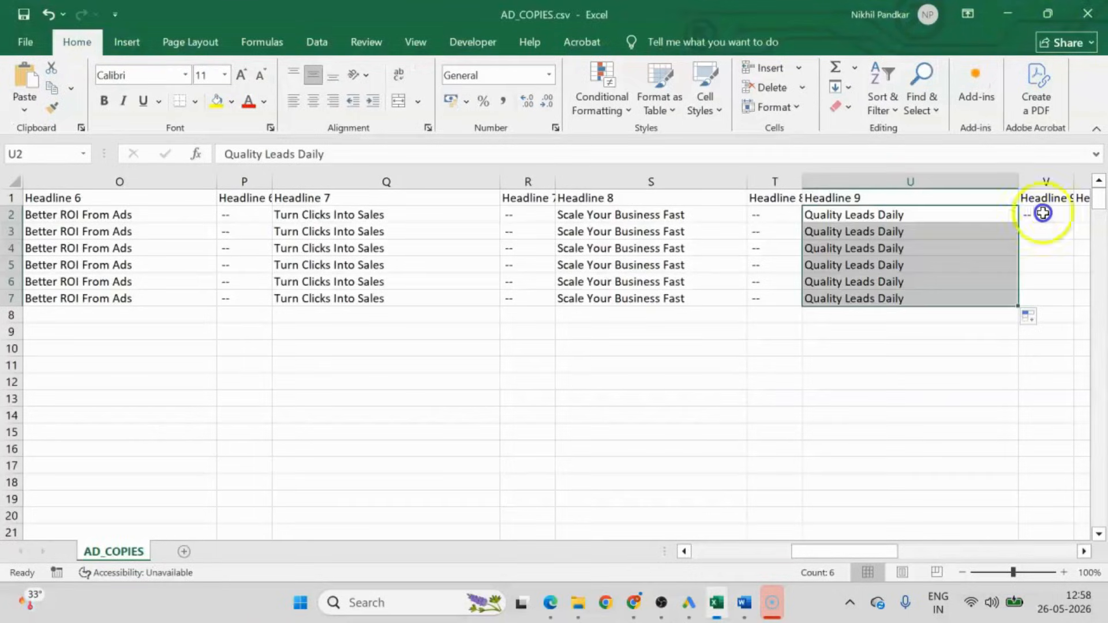
pyautogui.click(1041, 214)
pyautogui.doubleClick(1073, 225)
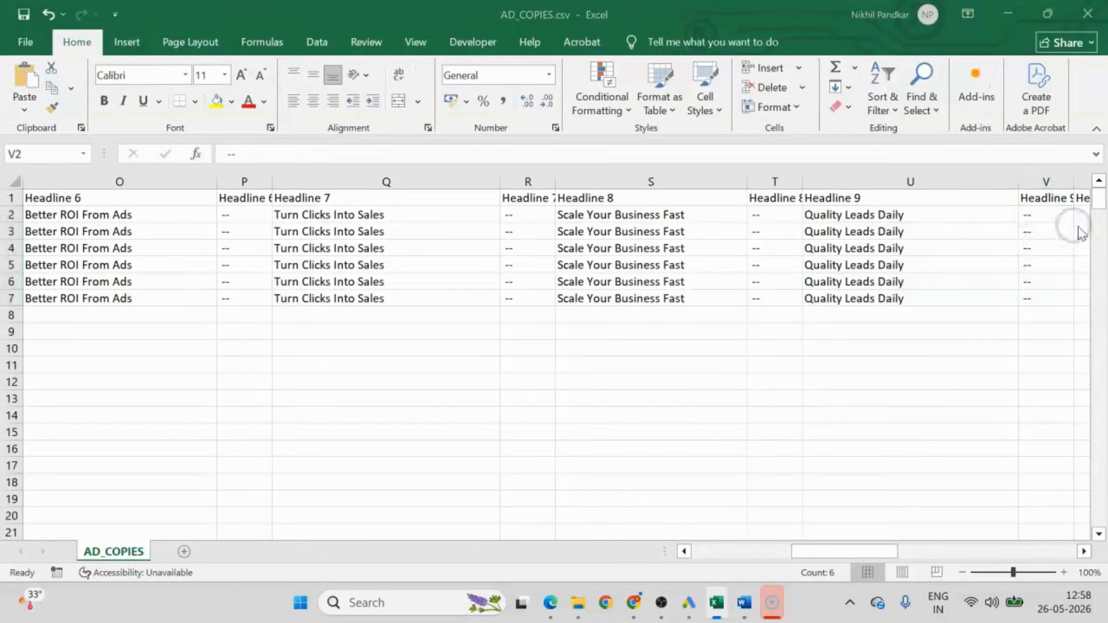
# Copy "Stop Wasting Ad Spend" from the Word document into Headline 10 cell W2 and fill it and its "--" position down to row 7.
pyautogui.hotkey('alt', 'Tab')
pyautogui.tripleClick(339, 467)
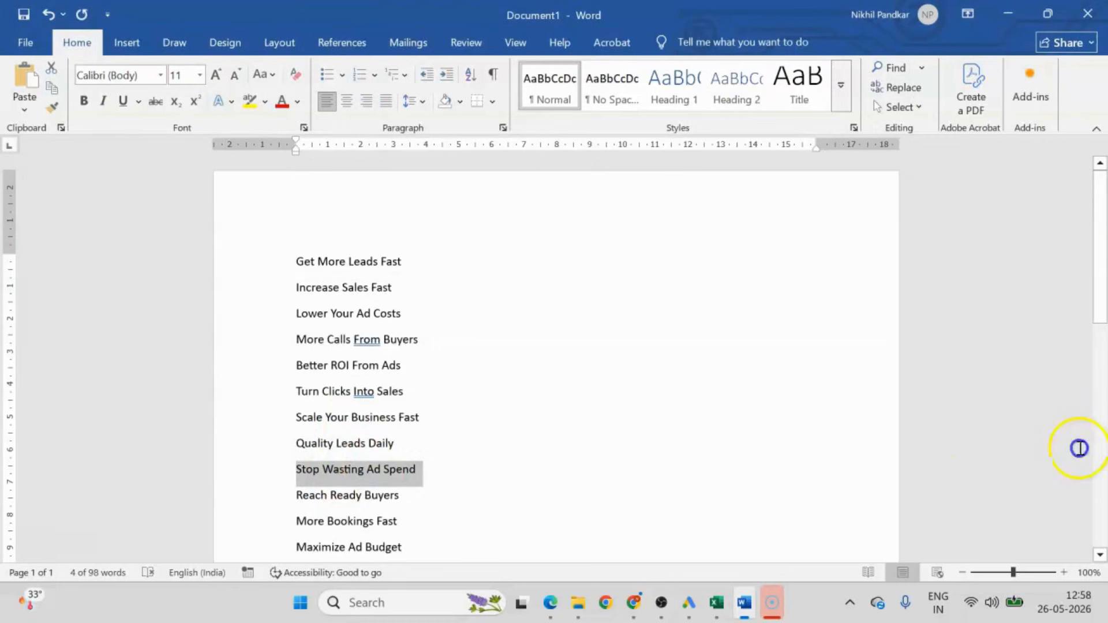
pyautogui.hotkey('alt', 'Tab')
pyautogui.moveTo(828, 551); pyautogui.dragTo(853, 549)
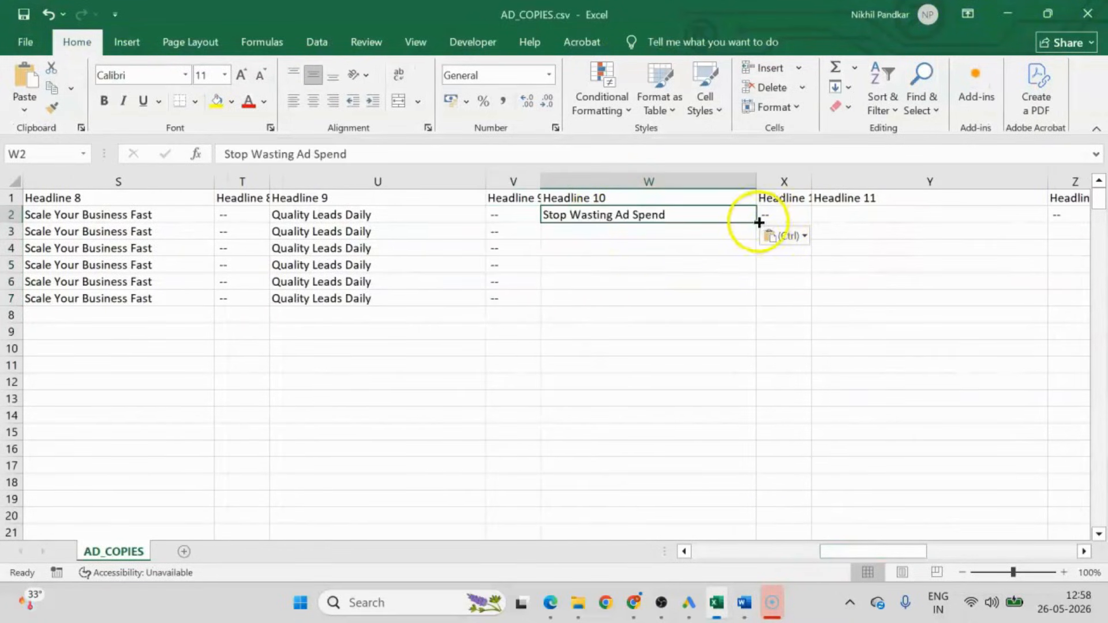
pyautogui.doubleClick(756, 222)
pyautogui.click(782, 216)
pyautogui.doubleClick(813, 224)
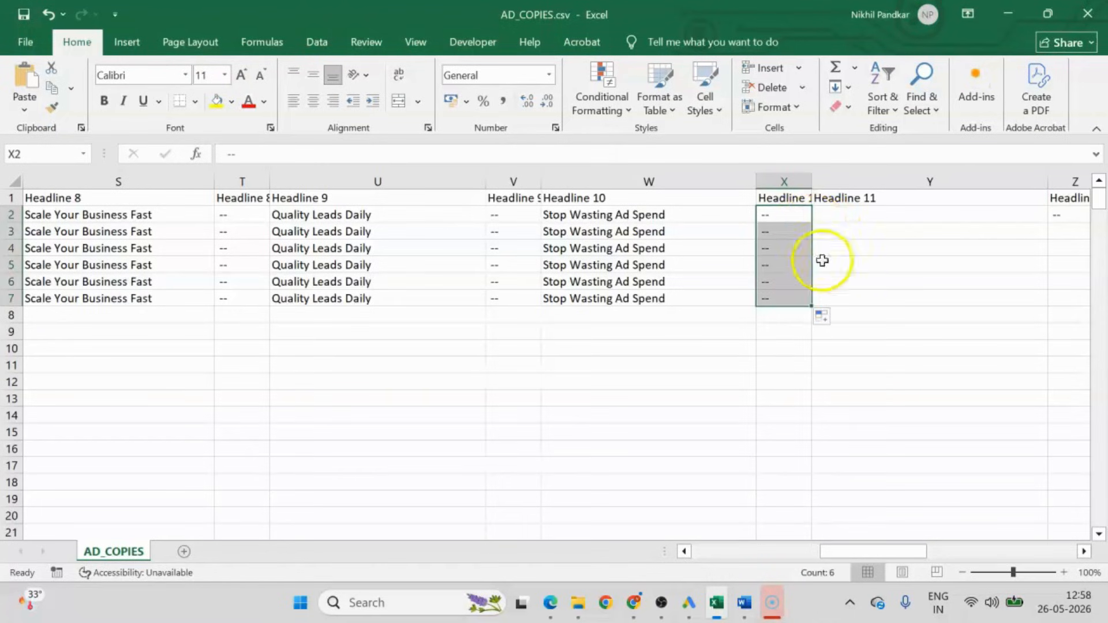
# Copy "Reach Ready Buyers" from the Word document into Headline 11 cell Y2 and fill it and its "--" position down to row 7.
pyautogui.hotkey('alt', 'Tab')
pyautogui.tripleClick(314, 495)
pyautogui.hotkey('ctrl', 'c')
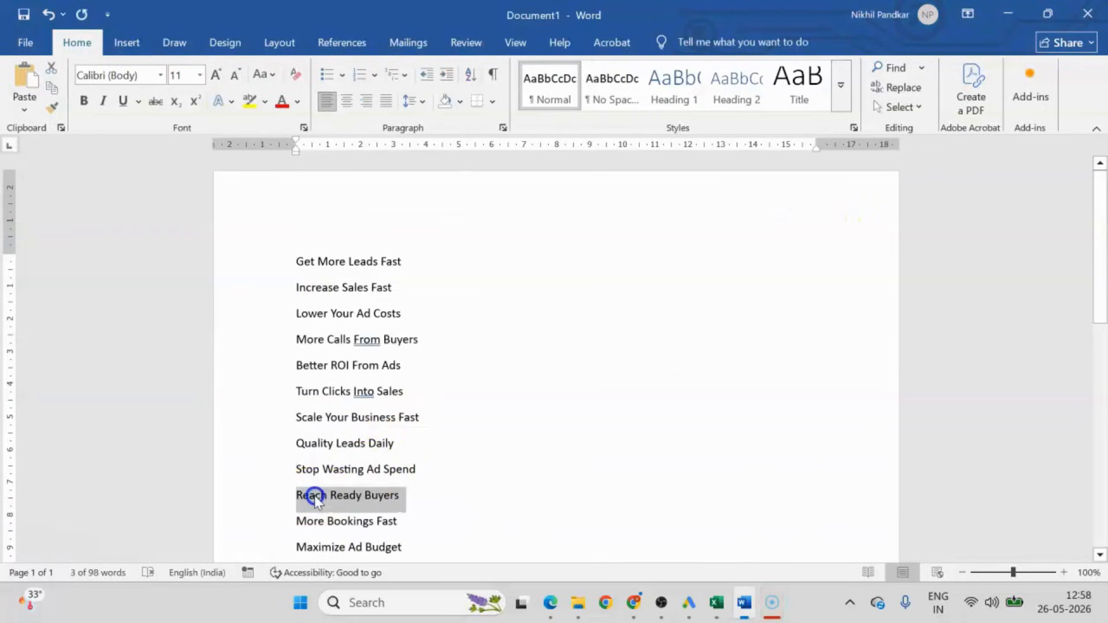
pyautogui.hotkey('alt', 'Tab')
pyautogui.click(831, 216)
pyautogui.hotkey('ctrl', 'v')
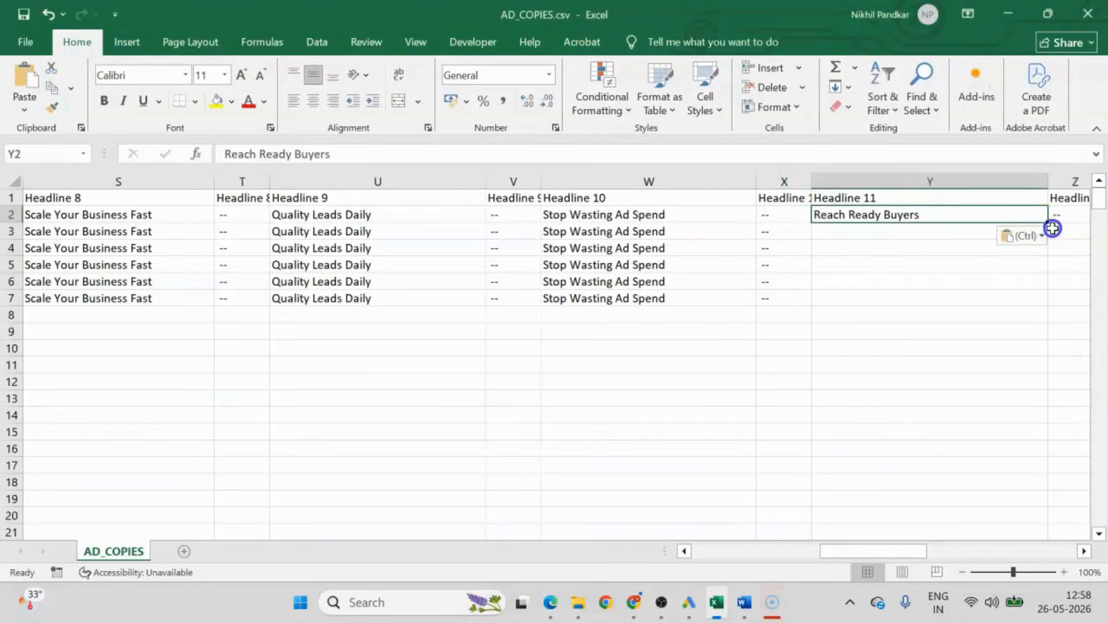
pyautogui.doubleClick(1048, 225)
pyautogui.click(1063, 216)
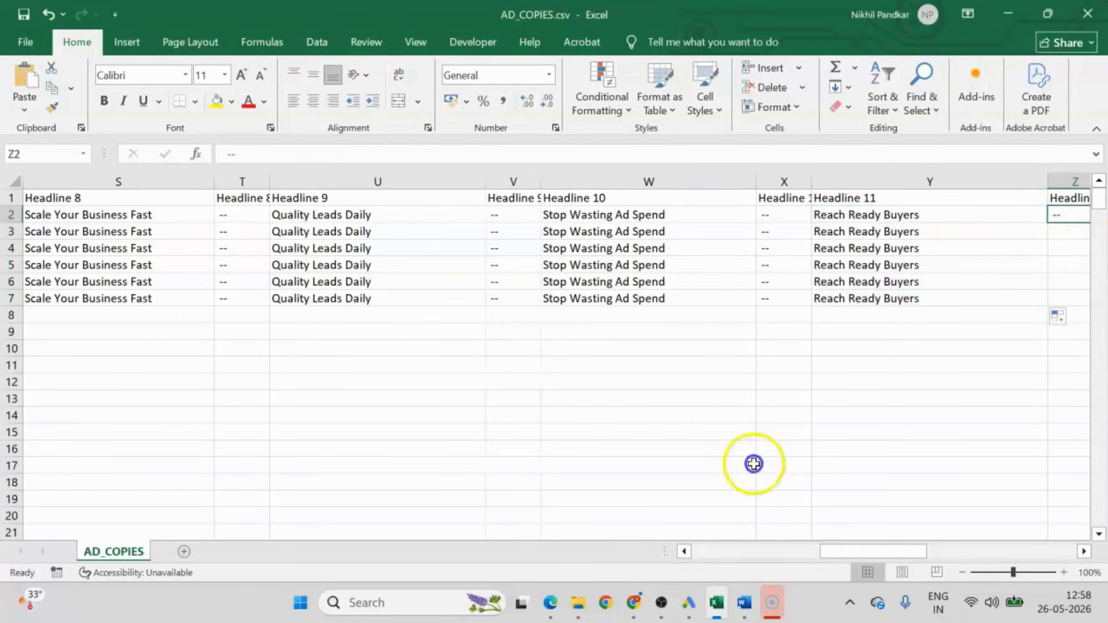
pyautogui.moveTo(850, 553); pyautogui.dragTo(877, 552)
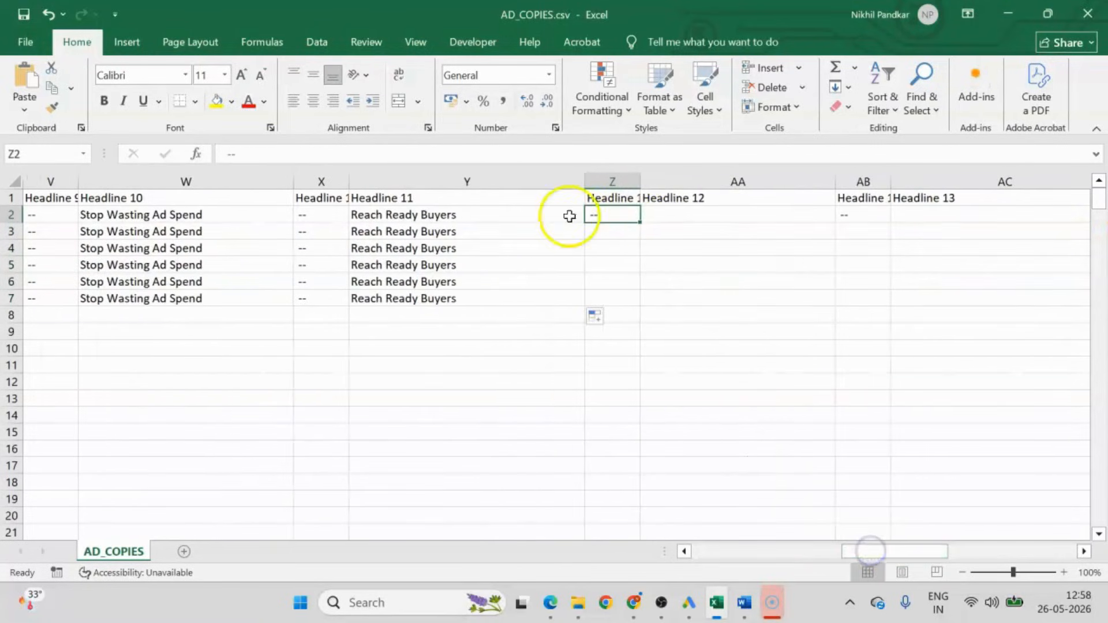
pyautogui.doubleClick(641, 223)
# Copy "More Bookings Fast" from the Word document into Headline 12 cell AA2 and fill it and its "--" position down to row 7.
pyautogui.hotkey('alt', 'Tab')
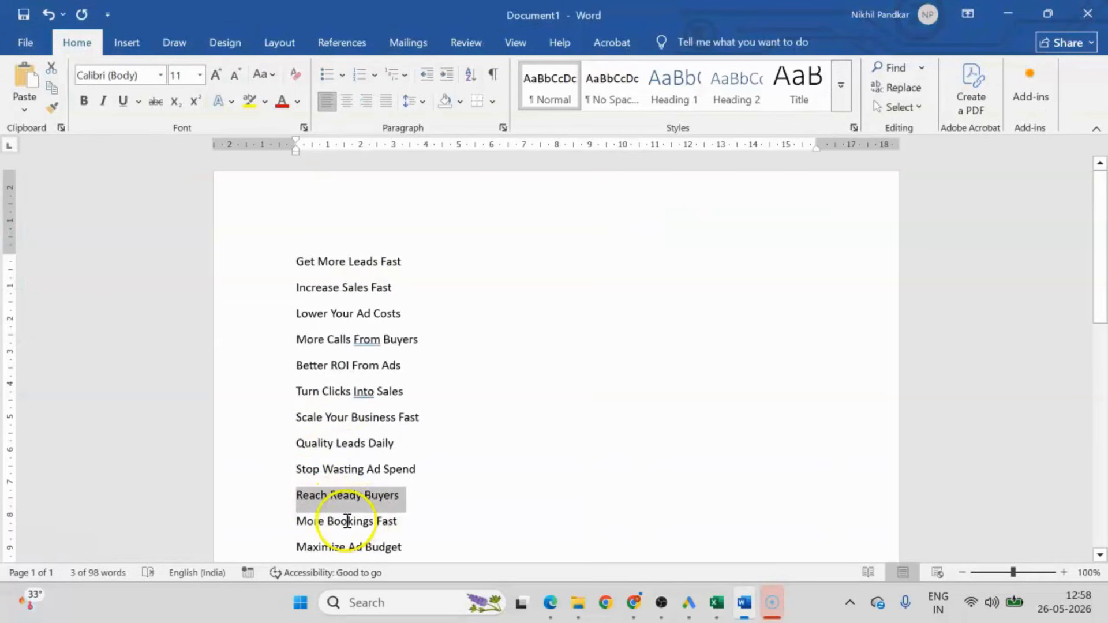
pyautogui.tripleClick(345, 522)
pyautogui.hotkey('ctrl', 'c')
pyautogui.hotkey('alt', 'Tab')
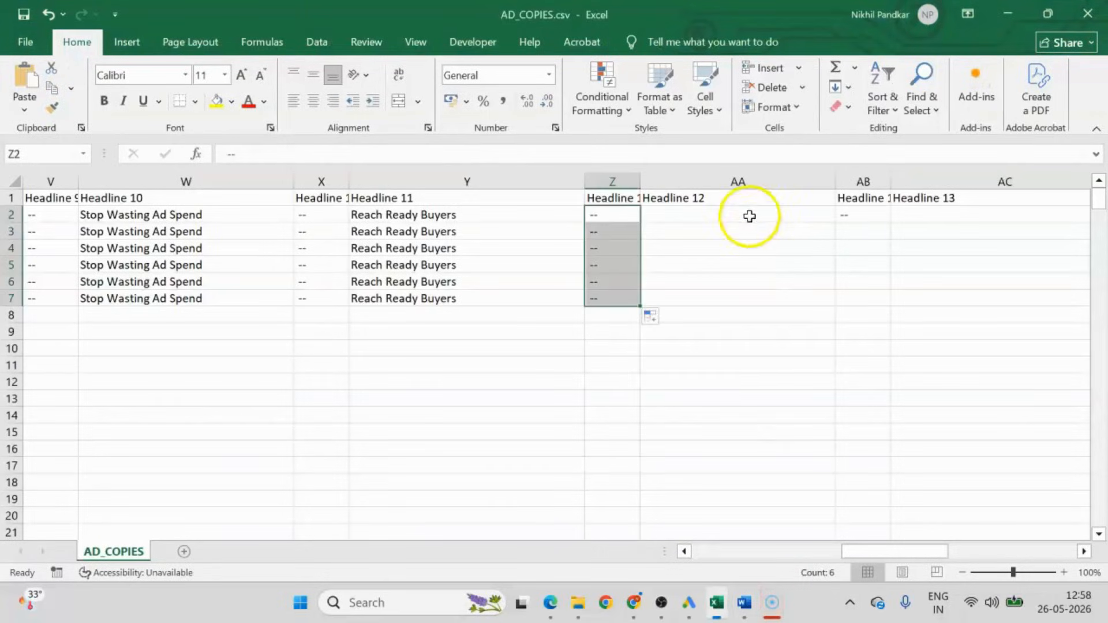
pyautogui.click(746, 215)
pyautogui.hotkey('ctrl', 'v')
pyautogui.doubleClick(838, 225)
pyautogui.click(864, 214)
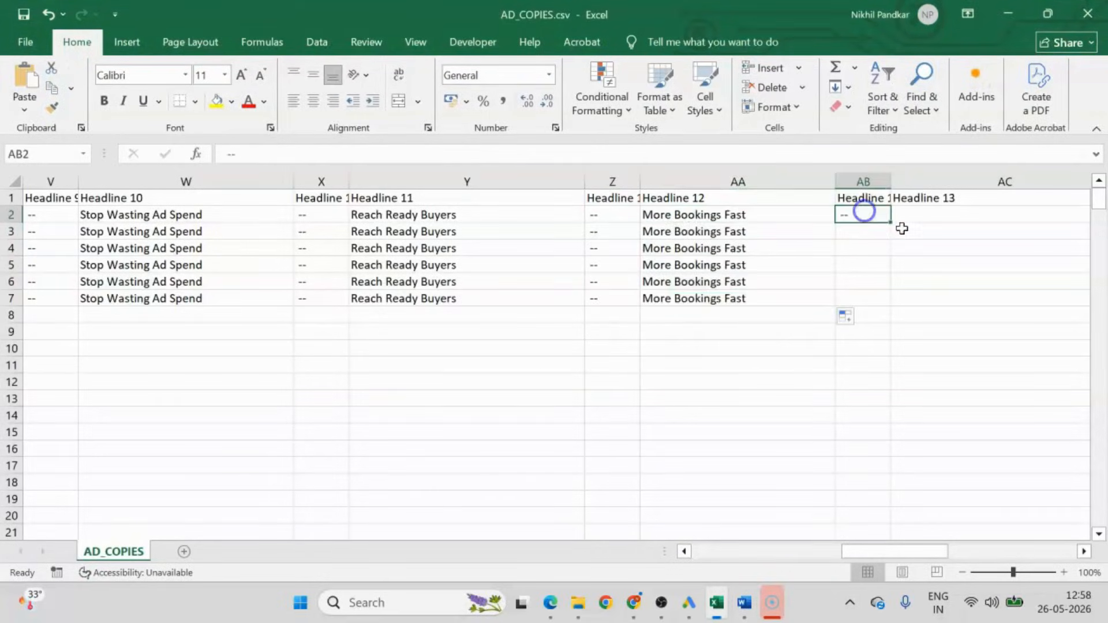
pyautogui.doubleClick(892, 225)
# Copy "Maximize Ad Budget" from the Word document into Headline 13 cell AC2 and fill it and its "--" position down to row 7.
pyautogui.hotkey('alt', 'Tab')
pyautogui.scroll(-1, 260, 479)
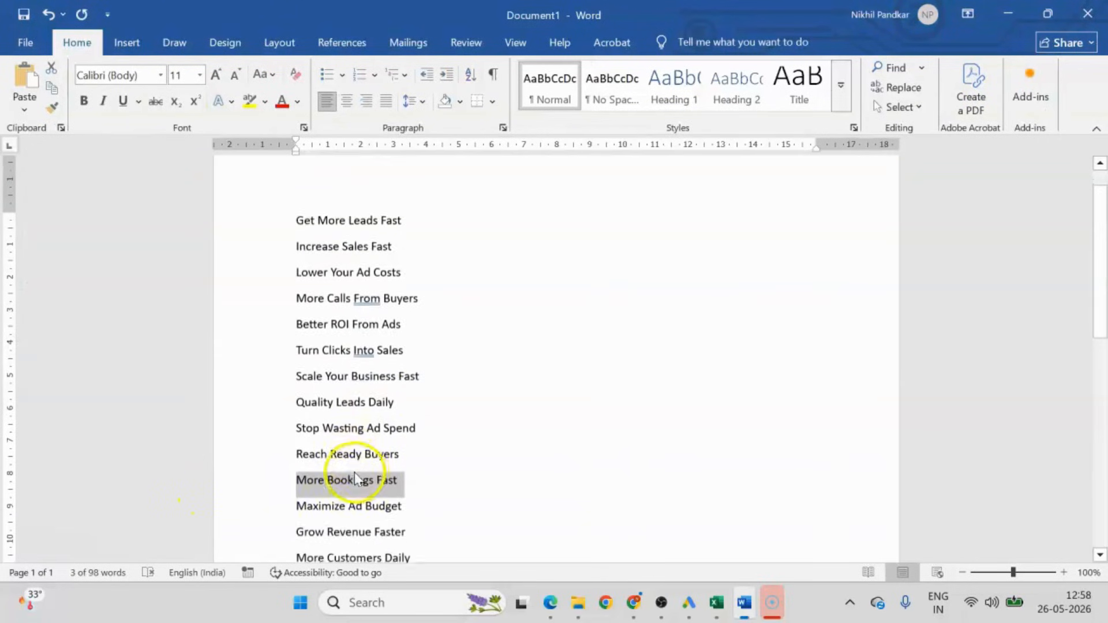
pyautogui.tripleClick(324, 501)
pyautogui.hotkey('ctrl', 'c')
pyautogui.hotkey('alt', 'Tab')
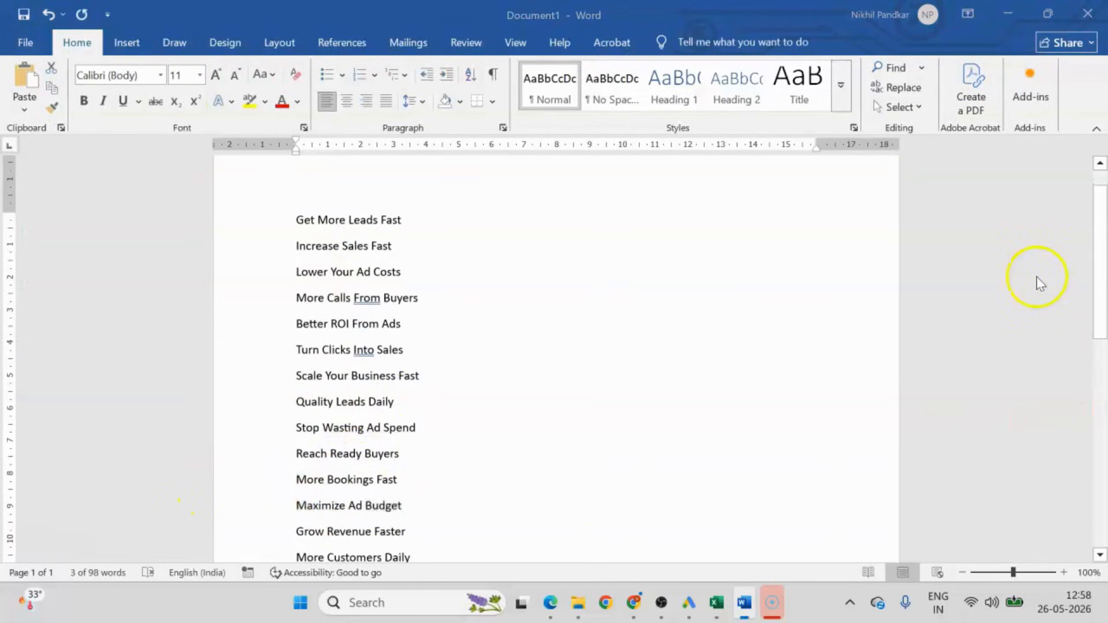
pyautogui.click(939, 217)
pyautogui.hotkey('ctrl', 'v')
pyautogui.hscroll(1, 704, 556)
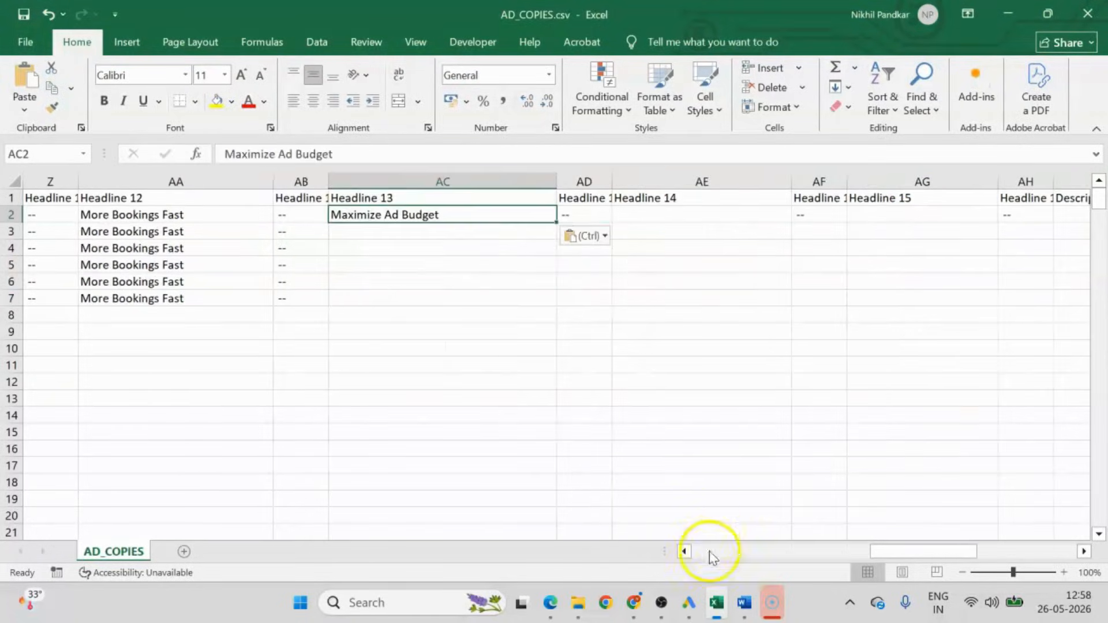
pyautogui.doubleClick(557, 225)
pyautogui.click(589, 213)
pyautogui.doubleClick(612, 223)
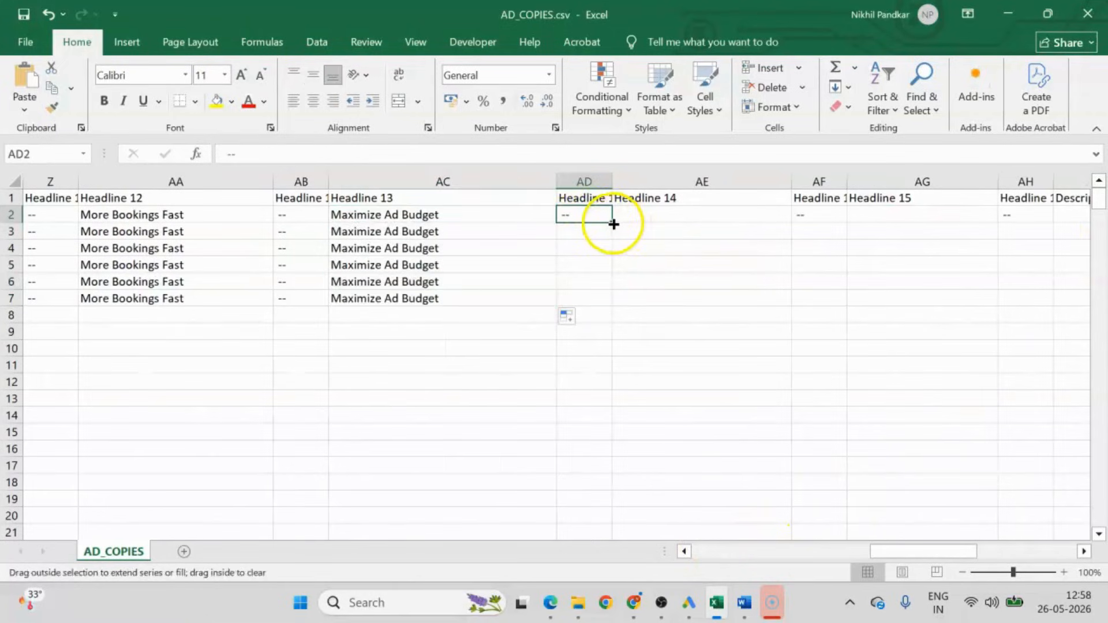
# Copy "Grow Revenue Faster" from the Word document into Headline 14 cell AE2 and fill it and its "--" position down to row 7.
pyautogui.hotkey('alt', 'Tab')
pyautogui.tripleClick(334, 532)
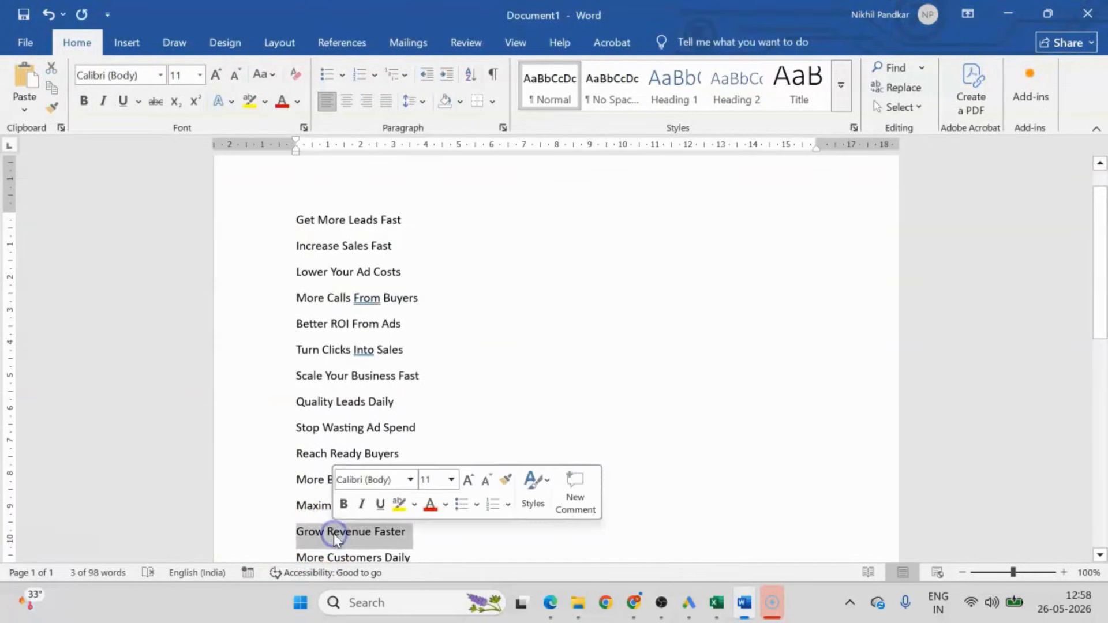
pyautogui.hotkey('ctrl', 'c')
pyautogui.hotkey('alt', 'Tab')
pyautogui.click(642, 215)
pyautogui.hotkey('ctrl', 'v')
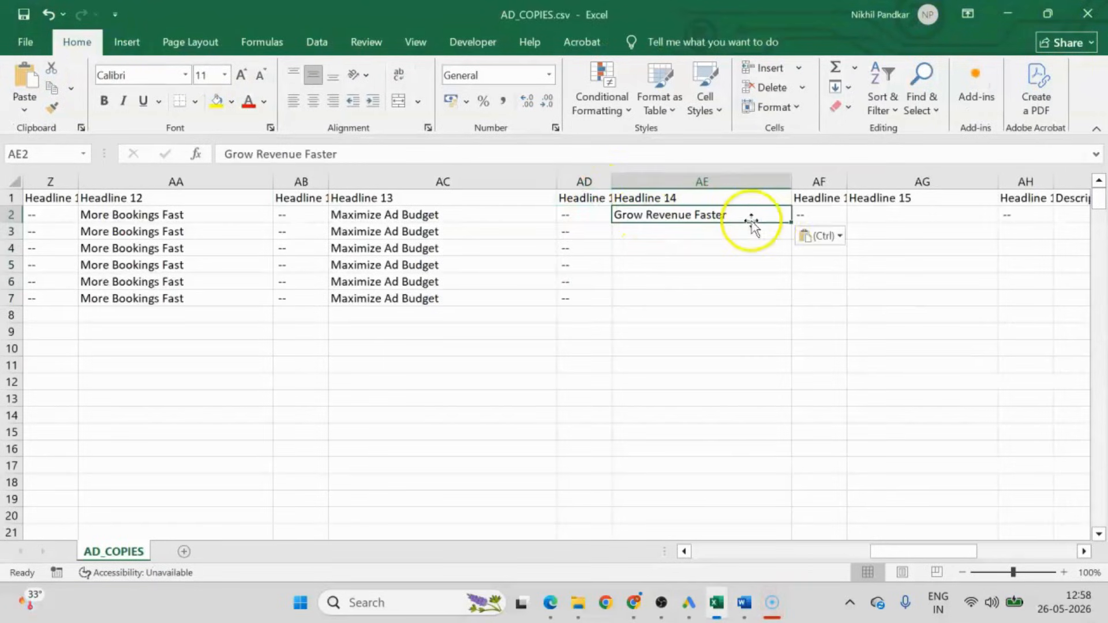
pyautogui.doubleClick(791, 223)
pyautogui.click(816, 212)
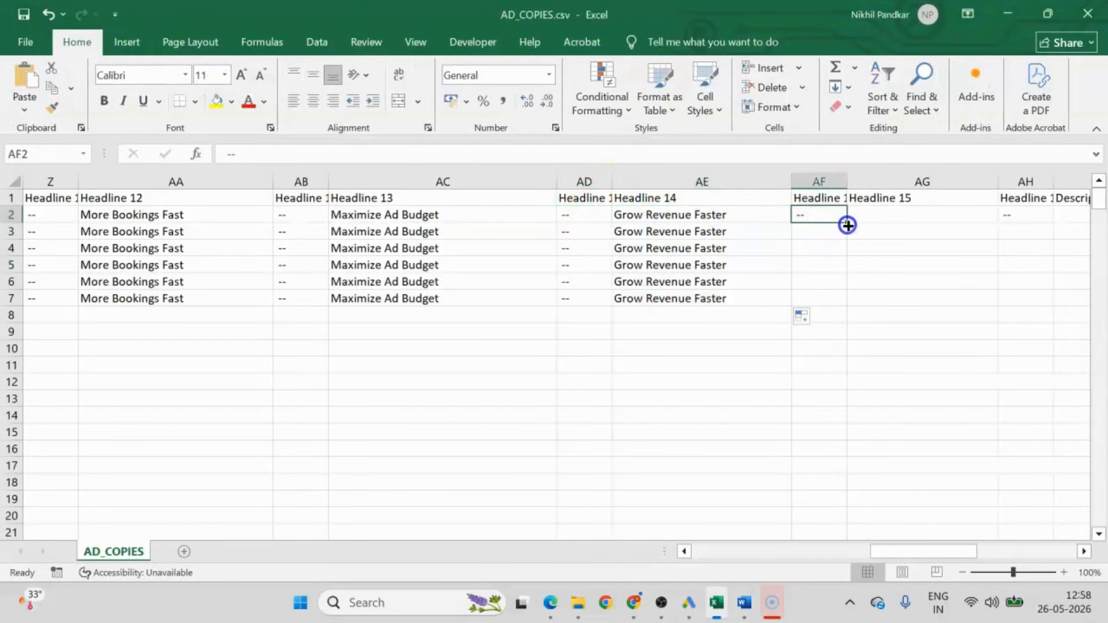
pyautogui.doubleClick(847, 222)
# Copy "More Customers Daily" from the Word document into Headline 15 cell AG2 and fill it and its "--" position down to row 7.
pyautogui.hotkey('alt', 'Tab')
pyautogui.click(344, 555)
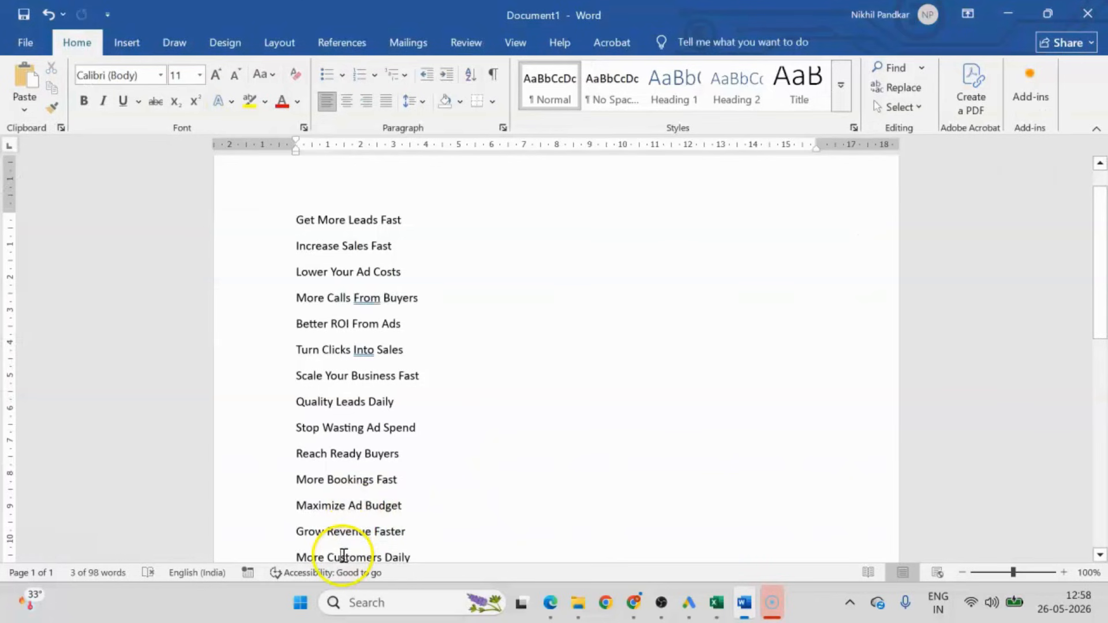
pyautogui.hotkey('ctrl', 'c')
pyautogui.hotkey('alt', 'Tab')
pyautogui.click(981, 216)
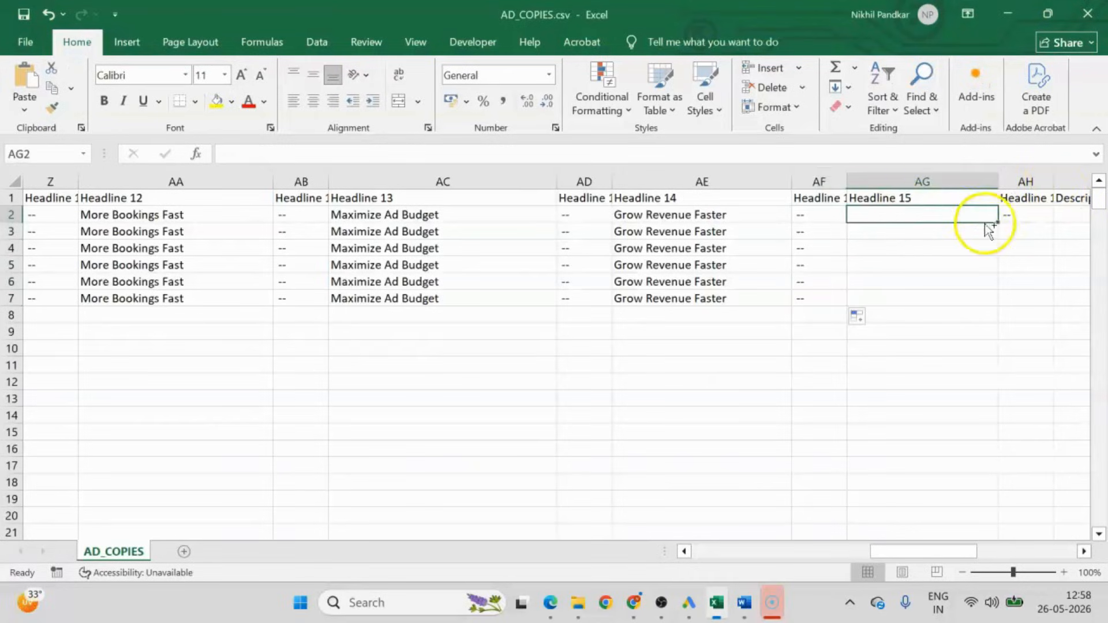
pyautogui.hotkey('ctrl', 'v')
pyautogui.doubleClick(997, 223)
pyautogui.click(1027, 214)
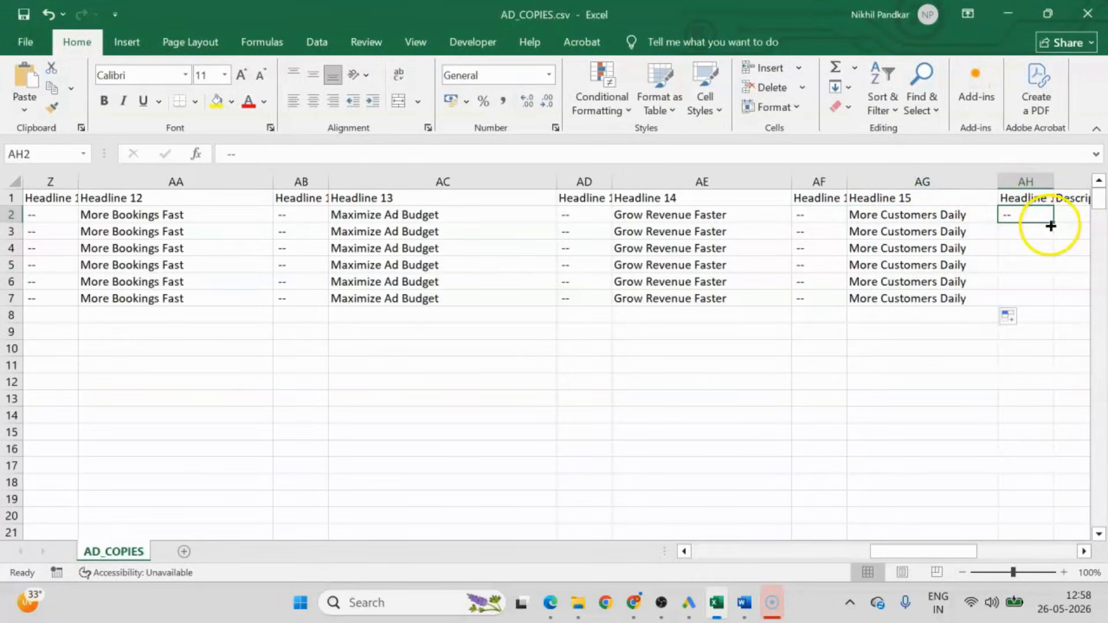
pyautogui.doubleClick(1051, 226)
# Copy "Get more leads and sales with expert Google Ads & Meta Ads management." from the Word document into Description 1 cell AI2.
pyautogui.hotkey('alt', 'Tab')
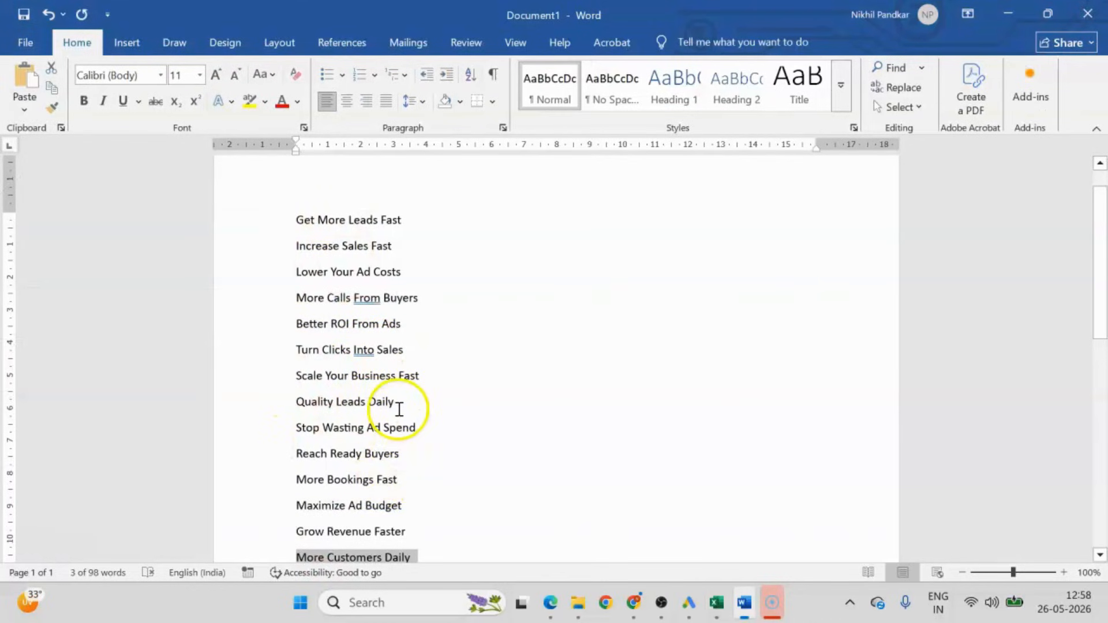
pyautogui.hotkey('alt', 'Tab')
pyautogui.moveTo(879, 551); pyautogui.dragTo(913, 549)
pyautogui.hotkey('alt', 'Tab')
pyautogui.scroll(-5, 351, 426)
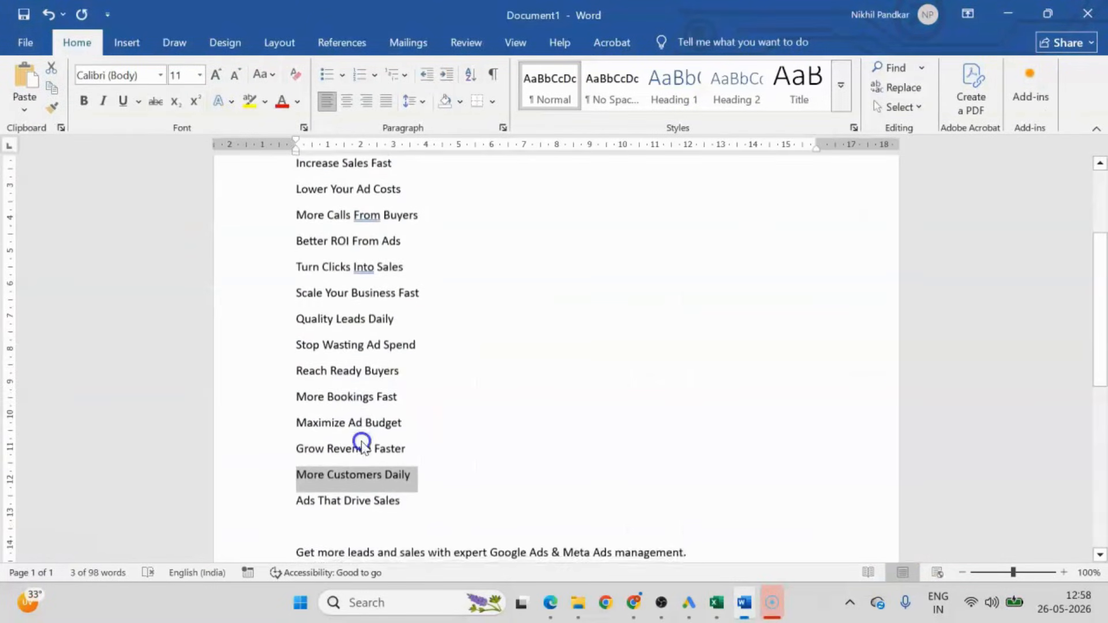
pyautogui.tripleClick(401, 263)
pyautogui.hotkey('ctrl', 'c')
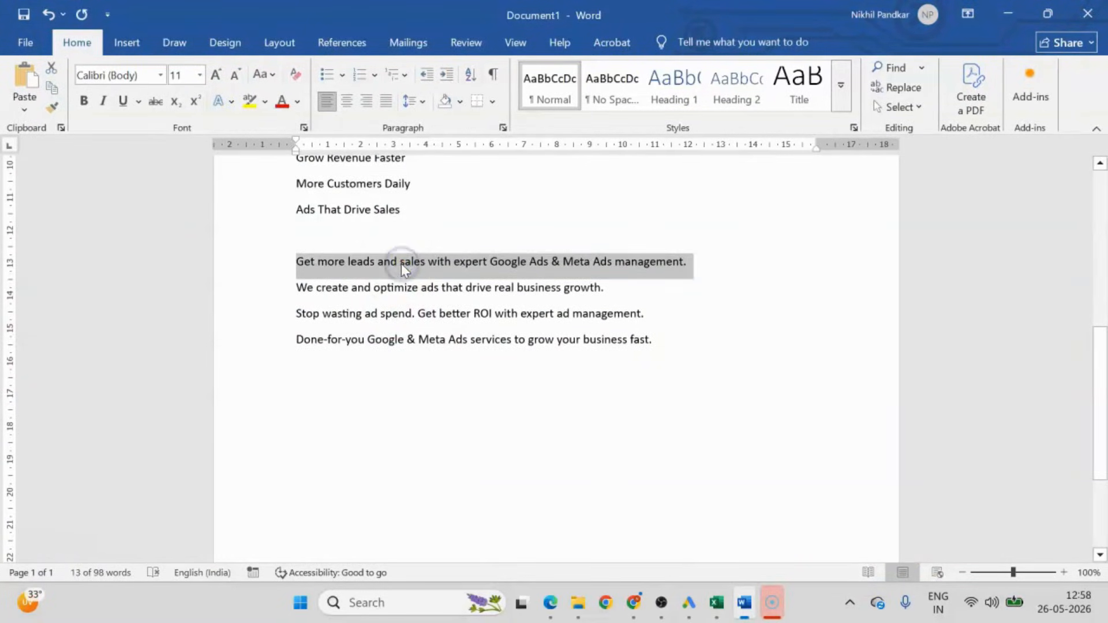
pyautogui.hotkey('alt', 'Tab')
pyautogui.click(551, 213)
pyautogui.hotkey('ctrl', 'v')
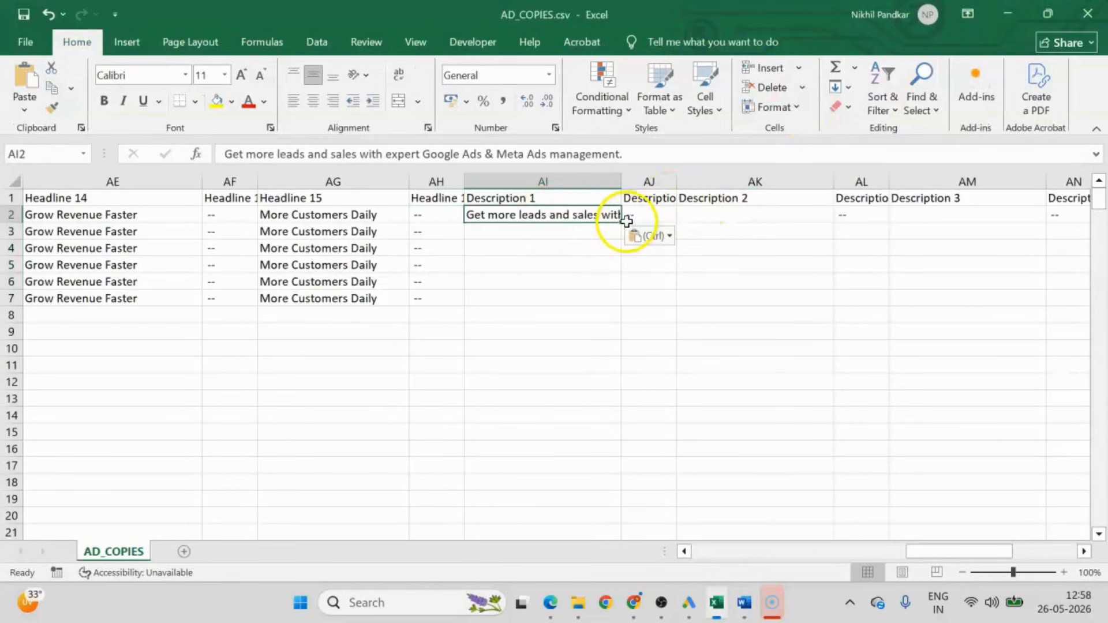
# Fill the Description 1 text in AI2 and its "--" position in AJ2 down to row 7.
pyautogui.moveTo(622, 224); pyautogui.dragTo(627, 305)
pyautogui.click(648, 215)
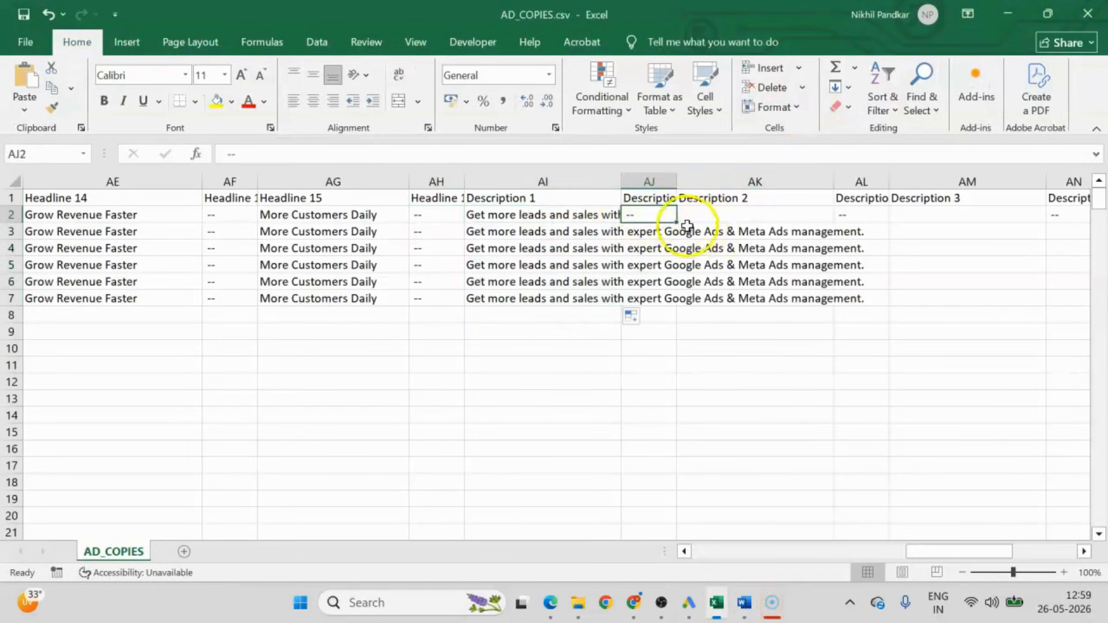
pyautogui.doubleClick(677, 225)
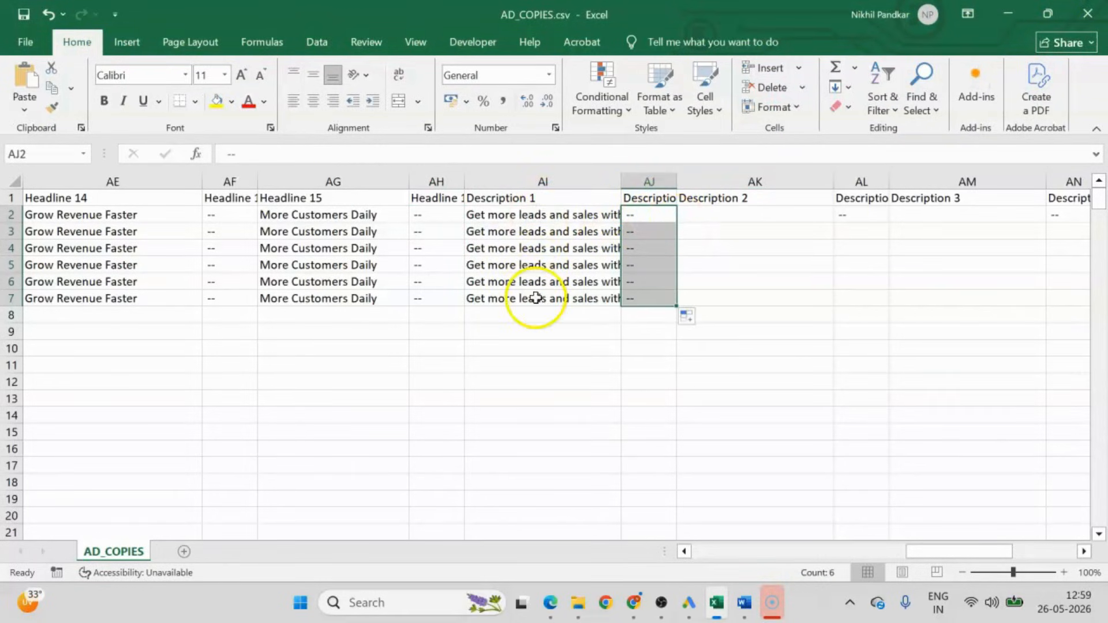
# Copy "We create and optimize ads that drive real business growth." from Word into Description 2 cell AK2 and fill it down to row 7.
pyautogui.hotkey('alt', 'Tab')
pyautogui.tripleClick(372, 291)
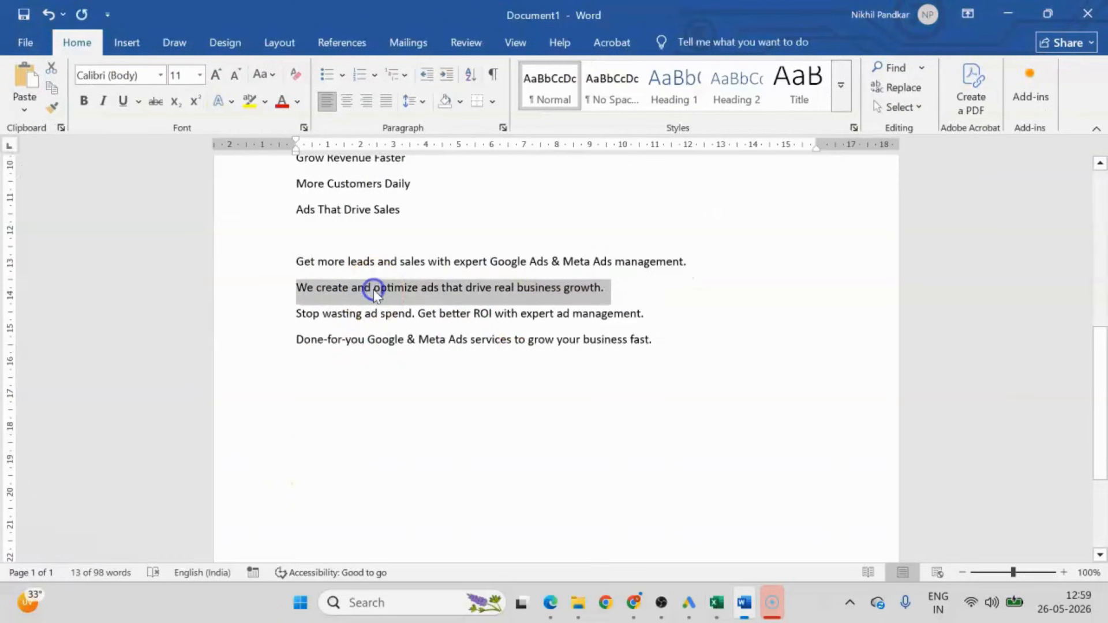
pyautogui.hotkey('ctrl', 'c')
pyautogui.hotkey('alt', 'Tab')
pyautogui.click(722, 215)
pyautogui.hotkey('ctrl', 'v')
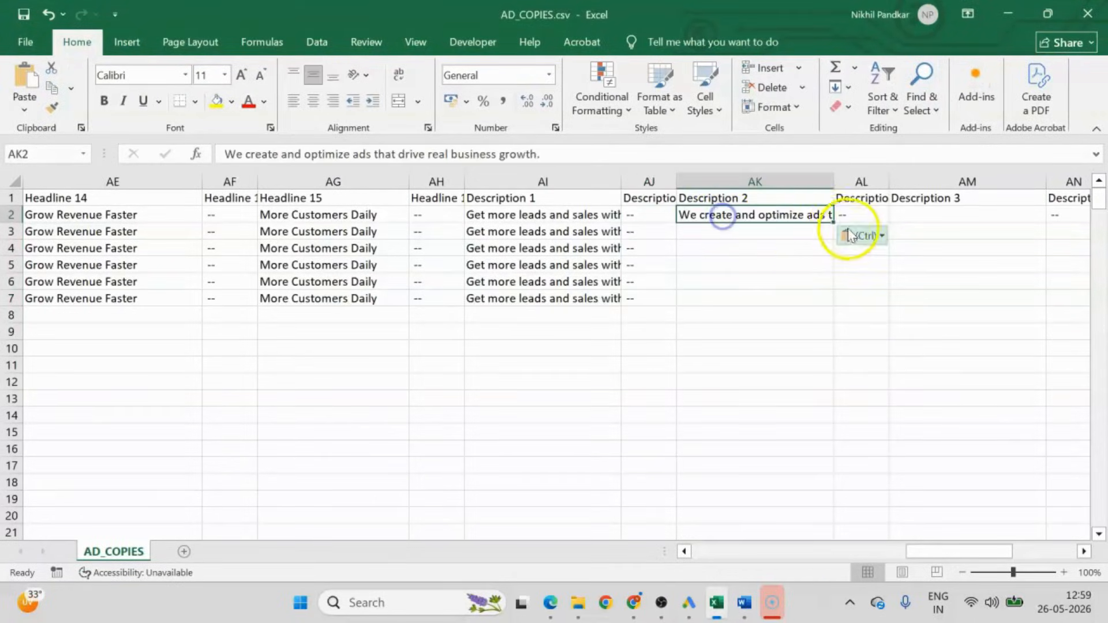
pyautogui.doubleClick(835, 224)
# Set the Description 2 position in cell AL2 to 2 and fill it down to row 7.
pyautogui.click(872, 213)
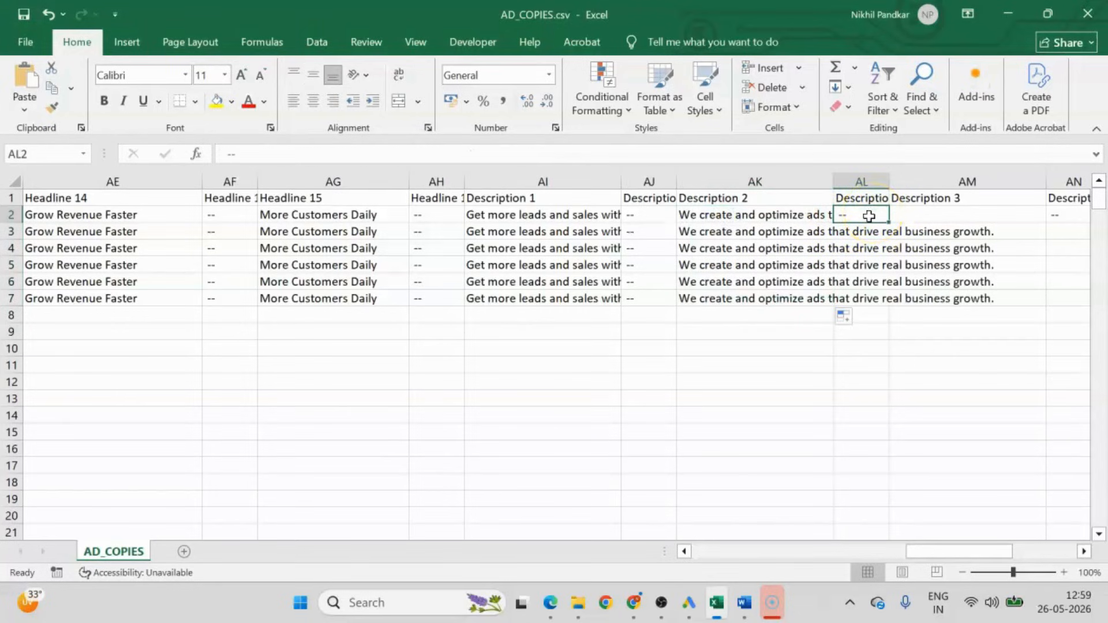
pyautogui.write('2')
pyautogui.click(856, 333)
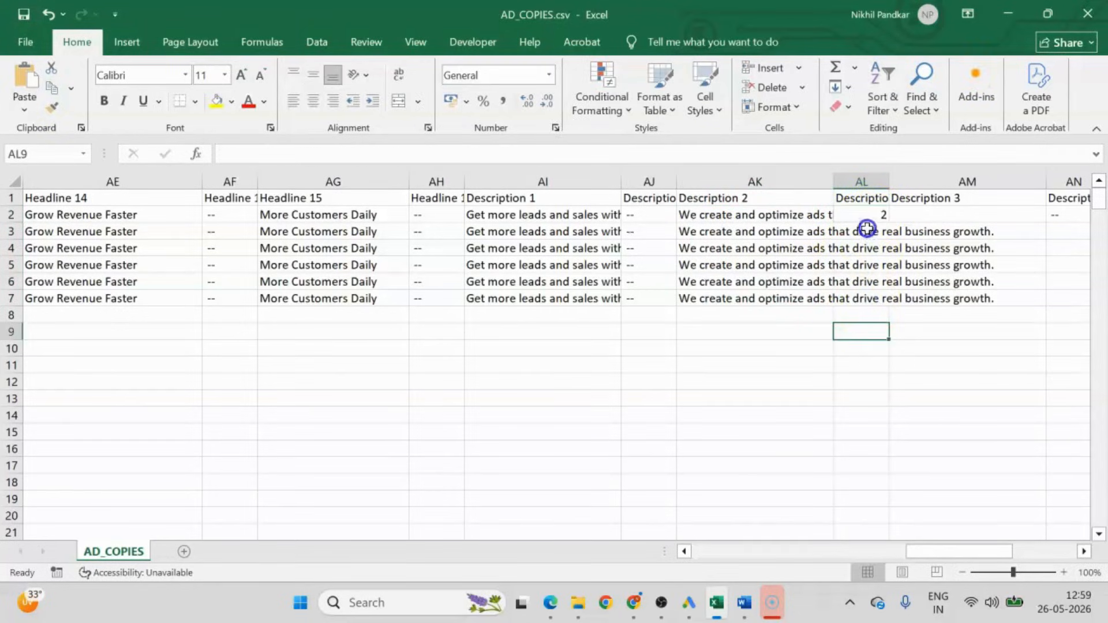
pyautogui.click(864, 214)
pyautogui.doubleClick(889, 222)
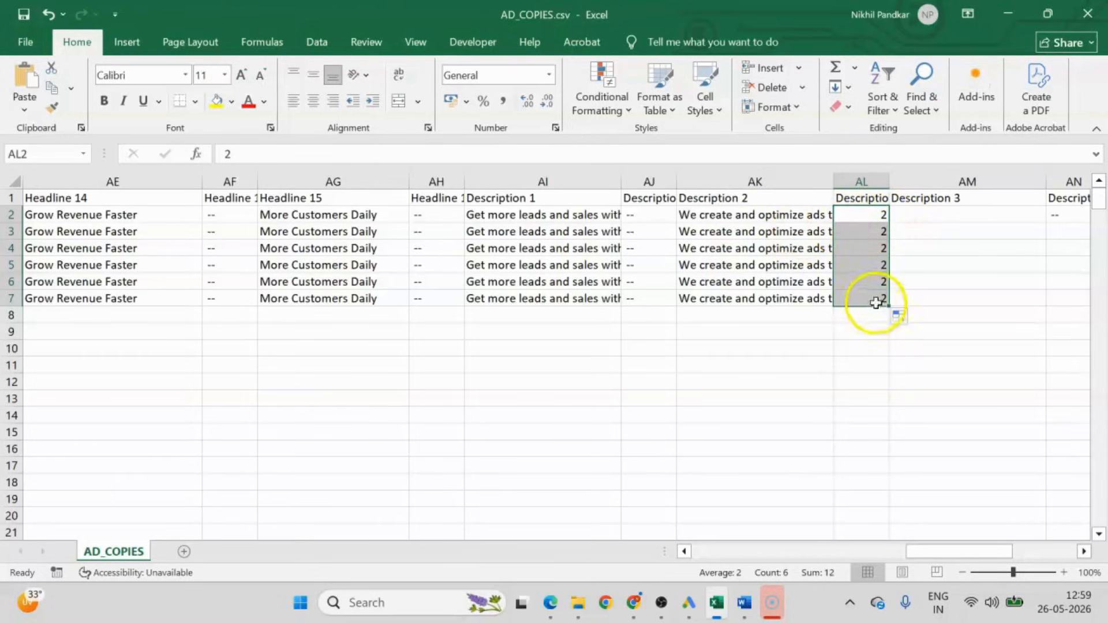
# Copy "Stop wasting ad spend. Get better ROI with expert ad management." from Word into AM2 and fill it and its "--" position down to row 7.
pyautogui.hotkey('alt', 'Tab')
pyautogui.tripleClick(386, 314)
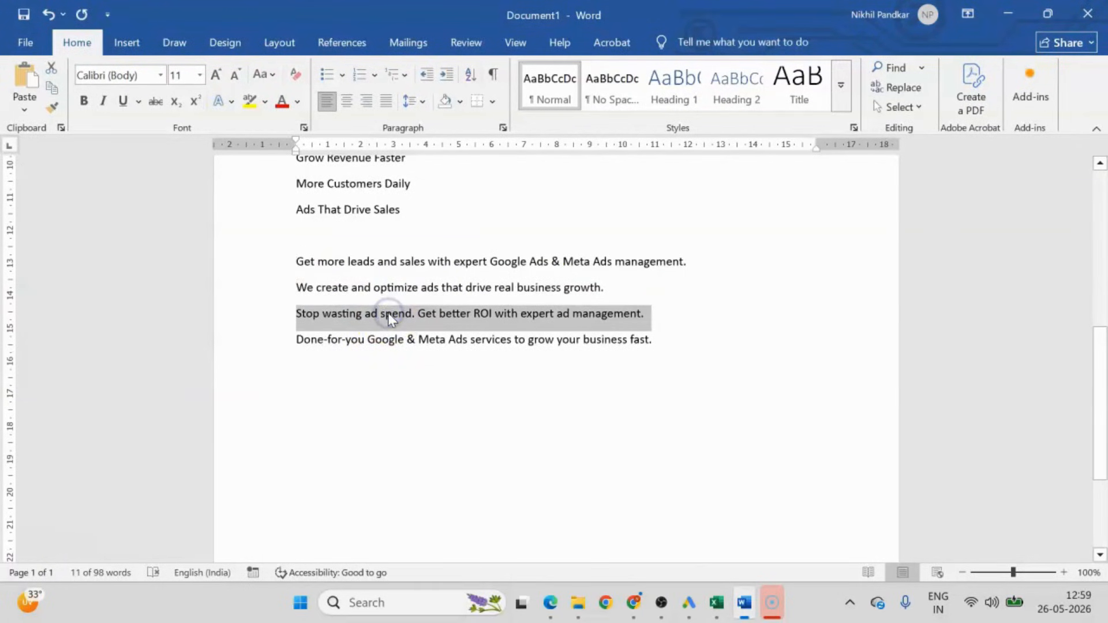
pyautogui.hotkey('ctrl', 'c')
pyautogui.hotkey('alt', 'Tab')
pyautogui.click(953, 220)
pyautogui.hotkey('ctrl', 'v')
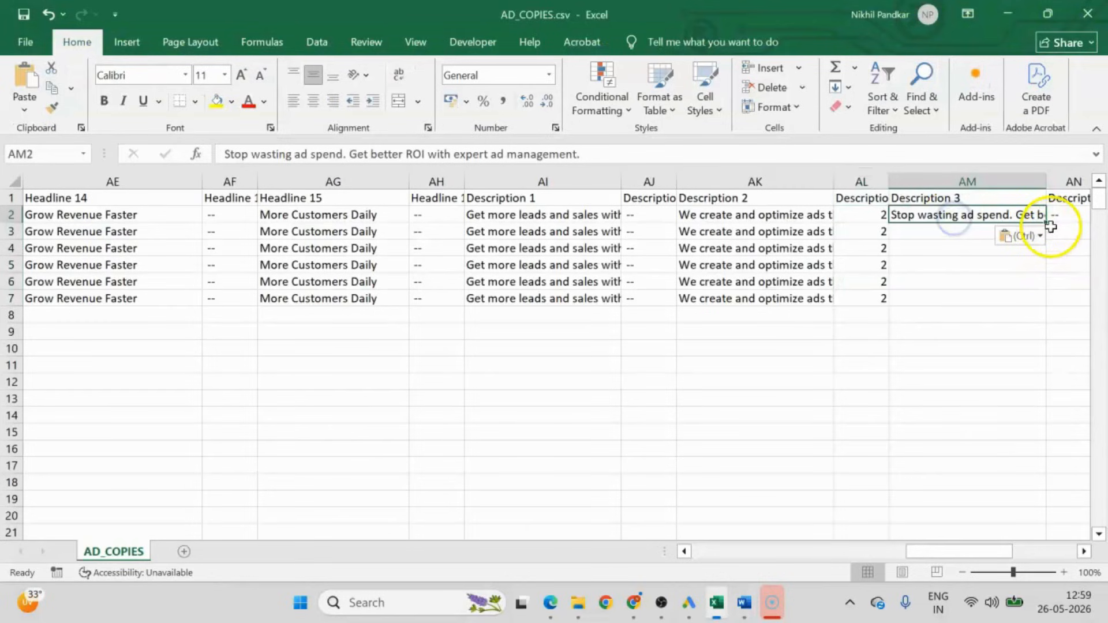
pyautogui.doubleClick(1050, 225)
pyautogui.click(1064, 214)
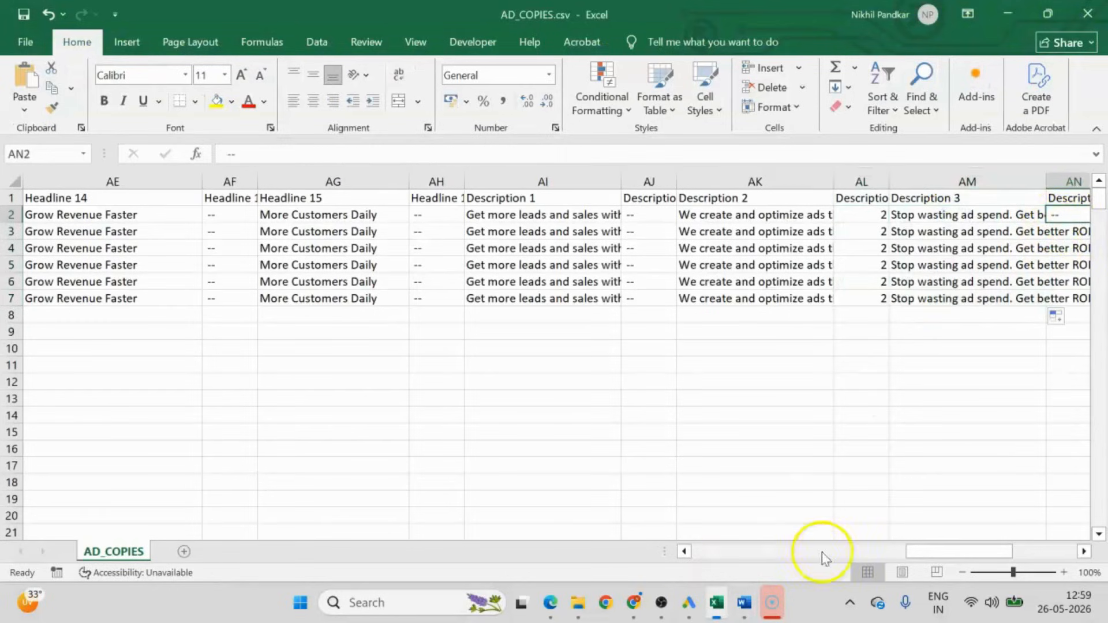
pyautogui.moveTo(936, 551); pyautogui.dragTo(961, 545)
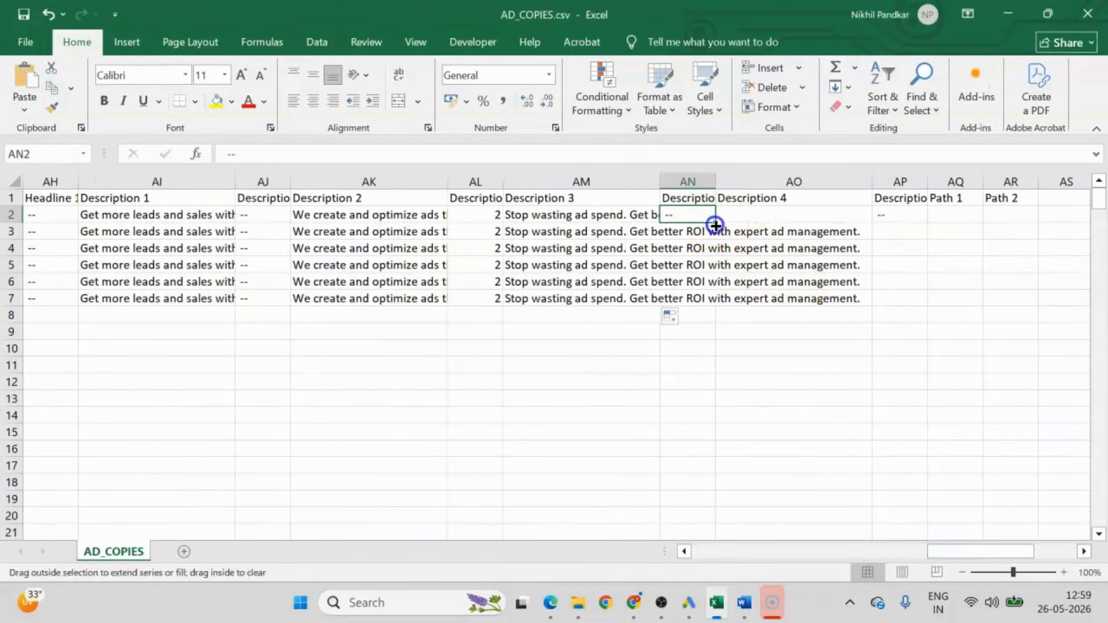
pyautogui.doubleClick(715, 225)
# Copy "Done-for-you Google & Meta Ads services to grow your business fast." from Word into AO2 and fill it and its "--" position down to row 7.
pyautogui.hotkey('alt', 'Tab')
pyautogui.doubleClick(396, 341)
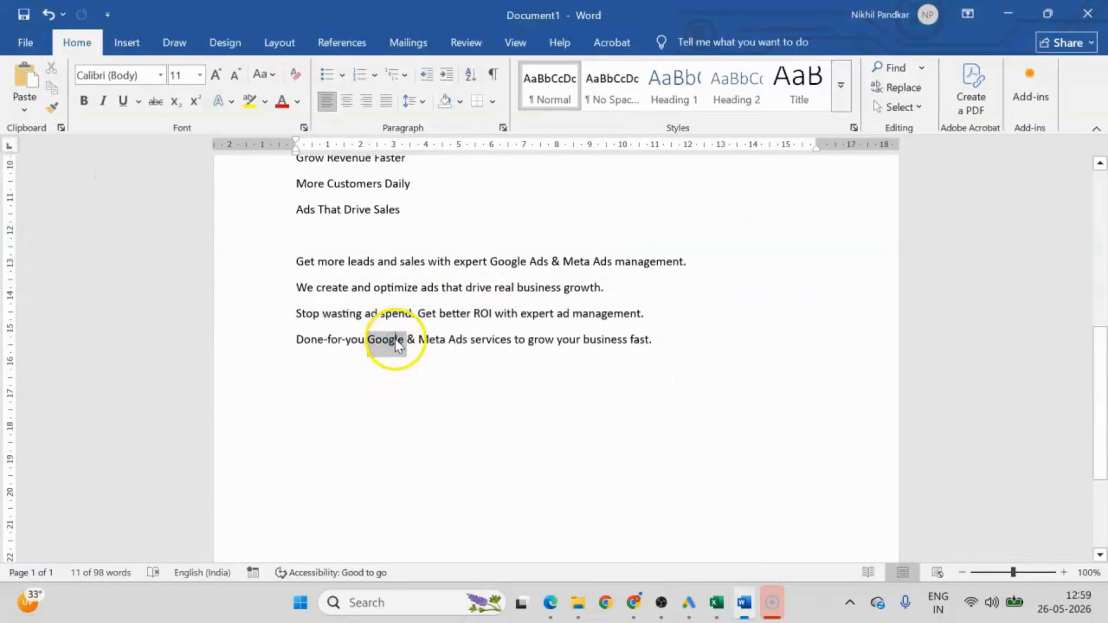
pyautogui.click(396, 340)
pyautogui.hotkey('ctrl', 'c')
pyautogui.hotkey('alt', 'Tab')
pyautogui.click(742, 212)
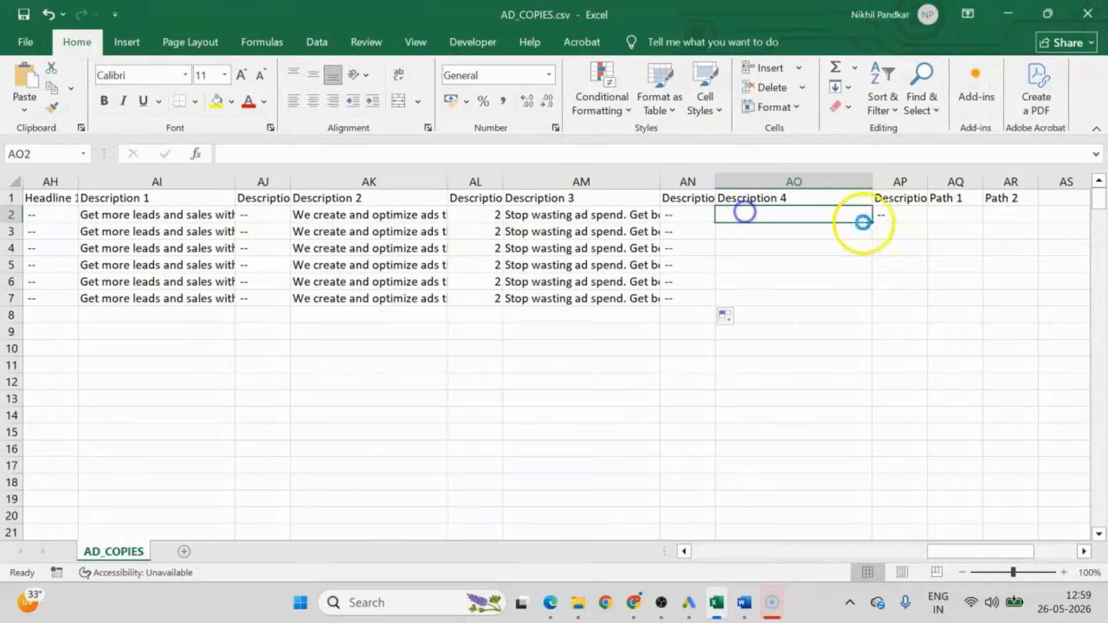
pyautogui.hotkey('ctrl', 'v')
pyautogui.doubleClick(872, 223)
pyautogui.click(888, 215)
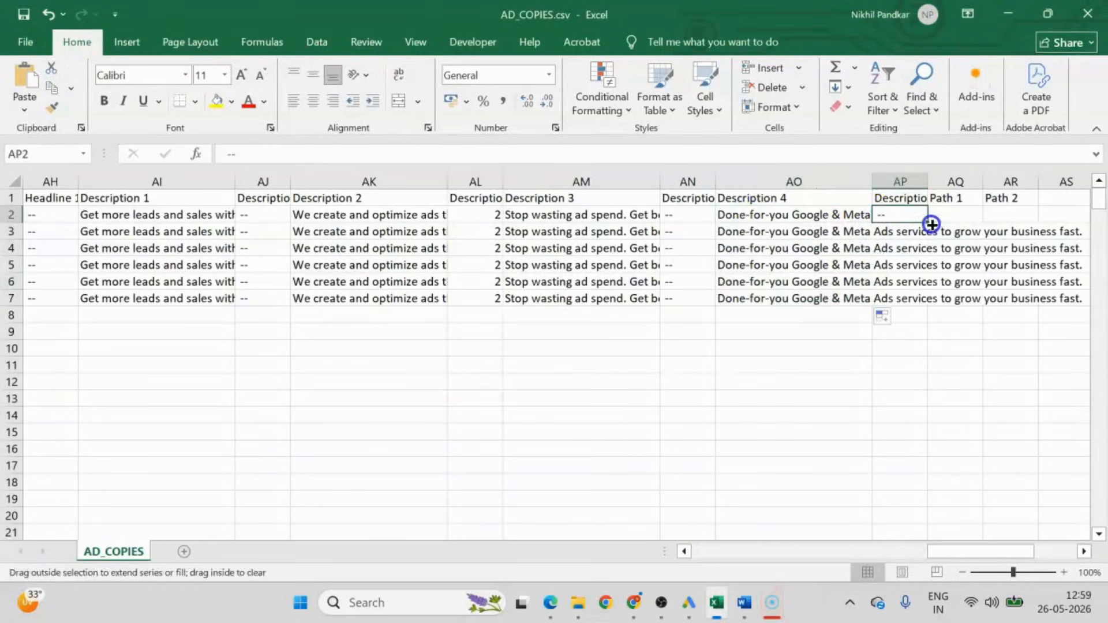
pyautogui.doubleClick(929, 223)
# Switch from the ad example image back to the AD_COPIES.csv sheet and commit "Google Ads" in Path 1 cell AQ2.
pyautogui.moveTo(965, 549); pyautogui.dragTo(984, 551)
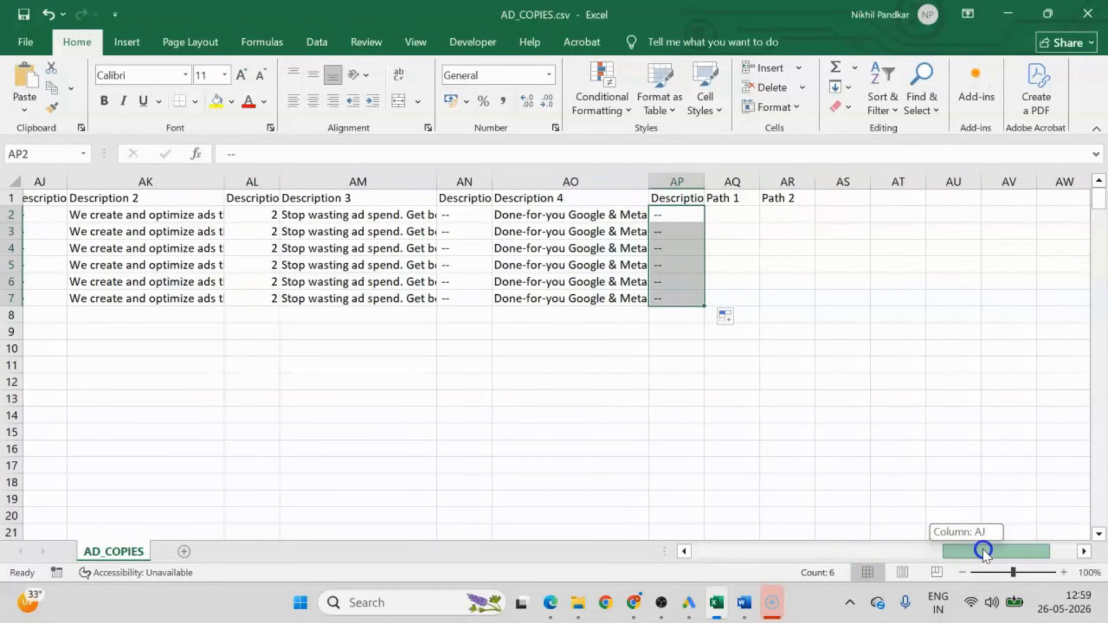
pyautogui.moveTo(984, 551); pyautogui.dragTo(674, 550)
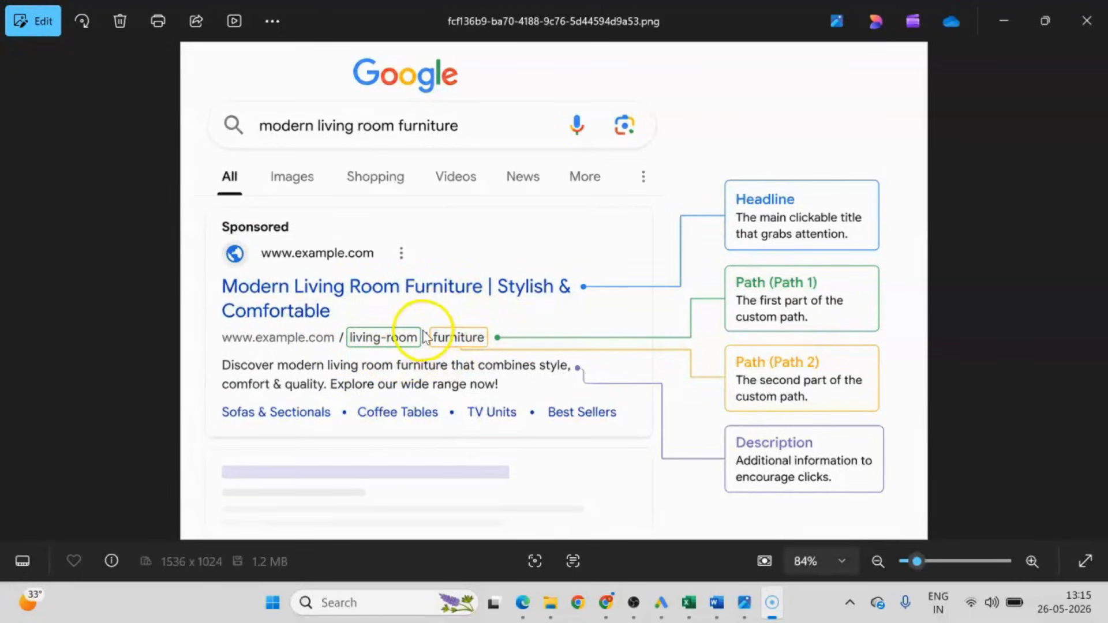
pyautogui.click(690, 603)
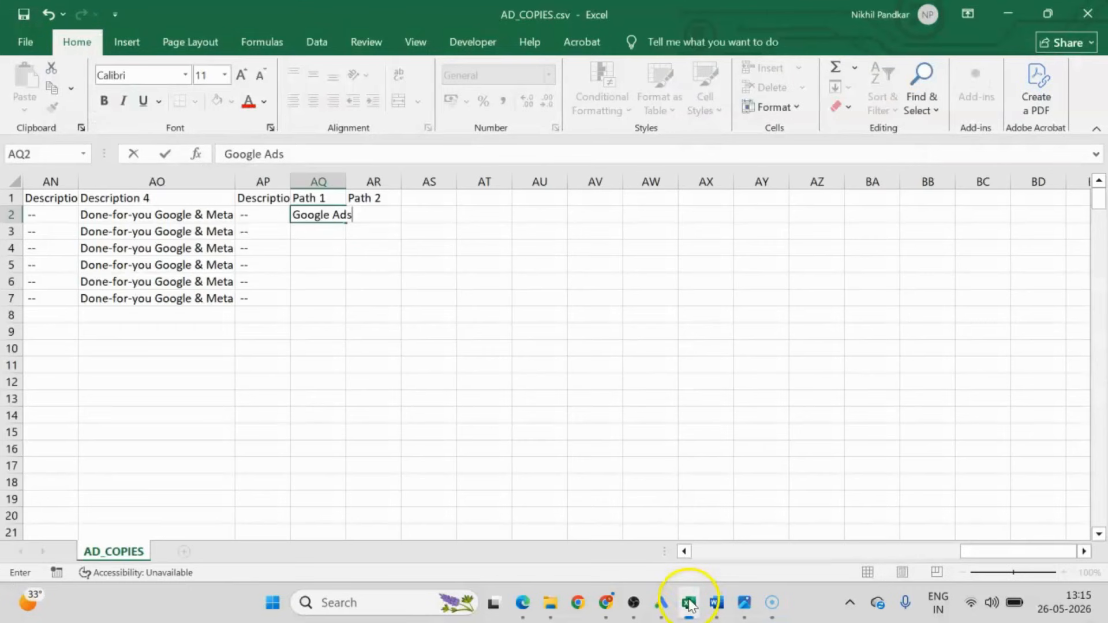
pyautogui.click(413, 268)
# Go through the ad group names in column B from row 2 to row 7.
pyautogui.moveTo(1006, 551); pyautogui.dragTo(391, 554)
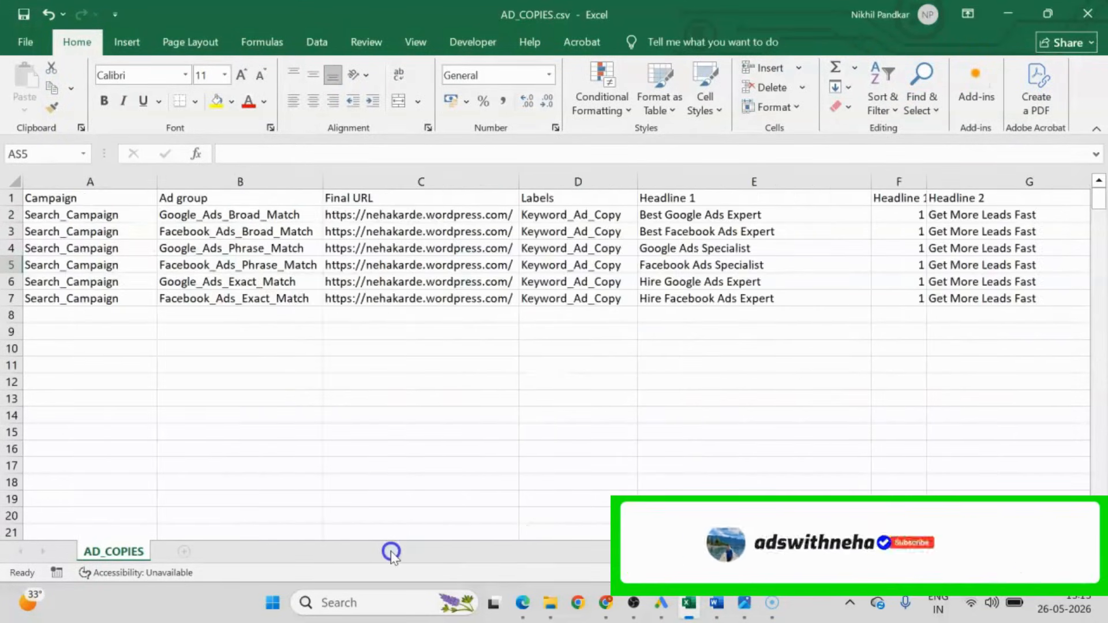
pyautogui.click(232, 215)
pyautogui.click(231, 232)
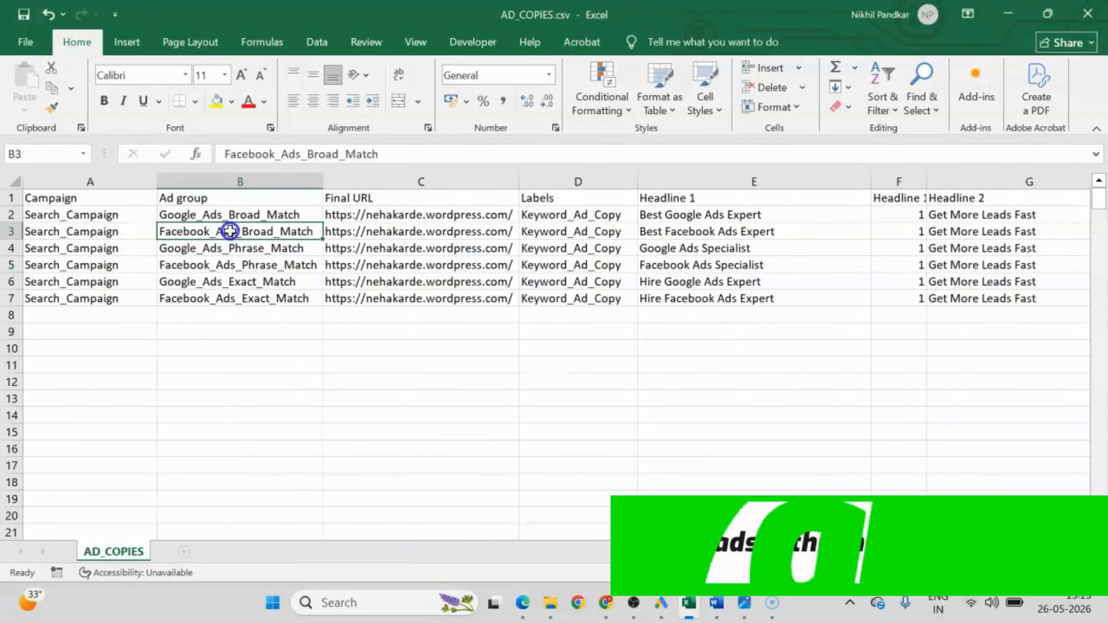
pyautogui.click(234, 250)
pyautogui.click(233, 266)
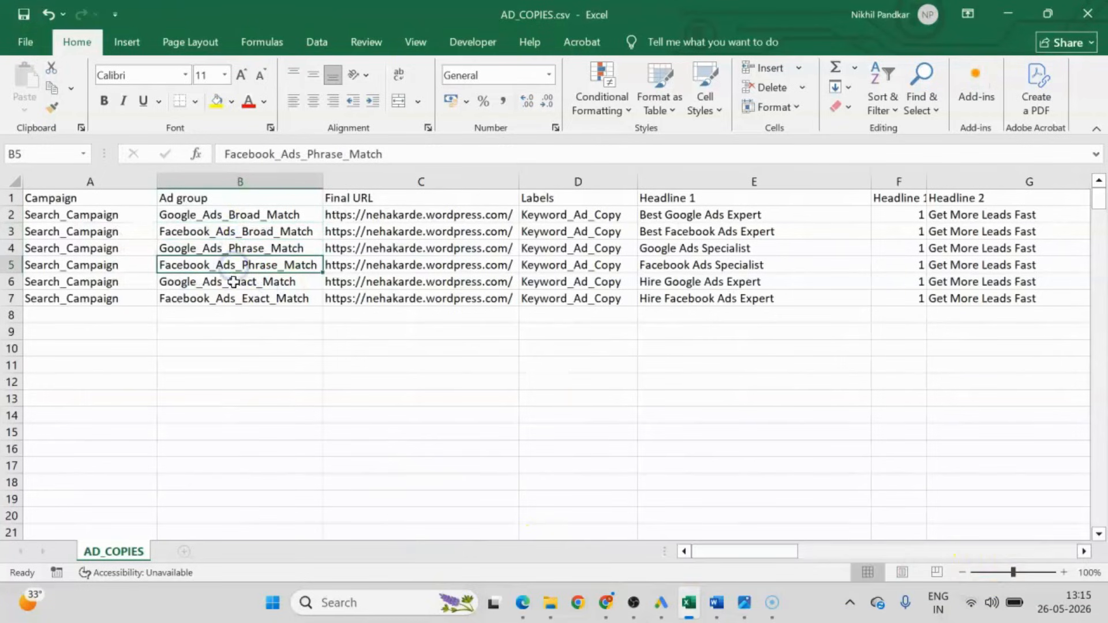
pyautogui.click(233, 281)
pyautogui.click(241, 297)
# Change Path 1 cell AQ2 to "Google_Ads" and enter "Expert" in Path 2 cell AR2.
pyautogui.moveTo(759, 553); pyautogui.dragTo(1102, 551)
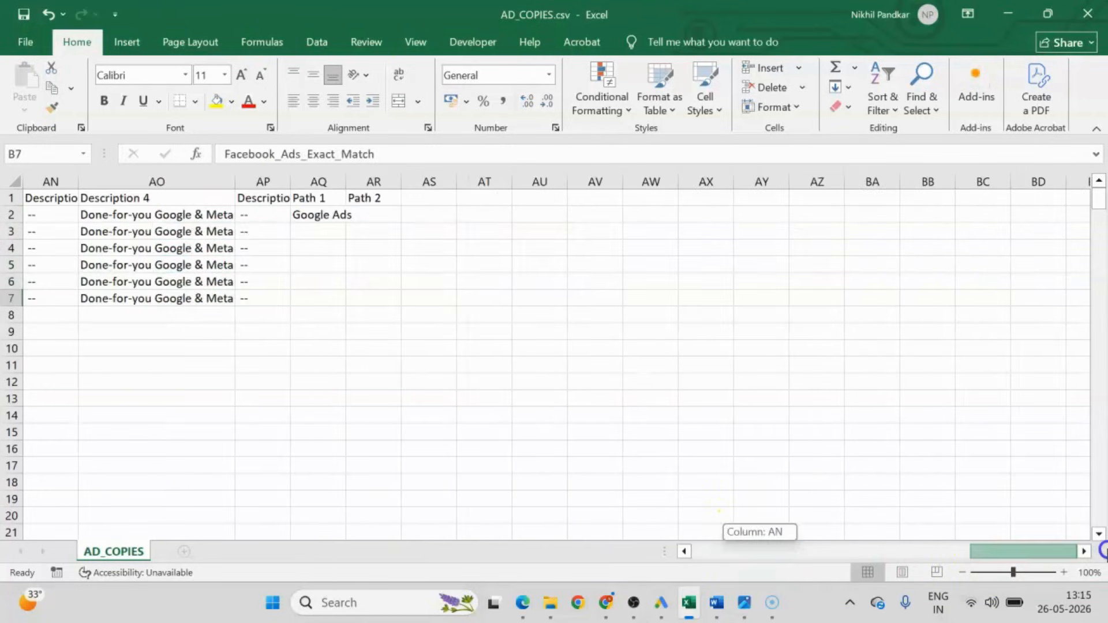
pyautogui.click(338, 215)
pyautogui.doubleClick(334, 215)
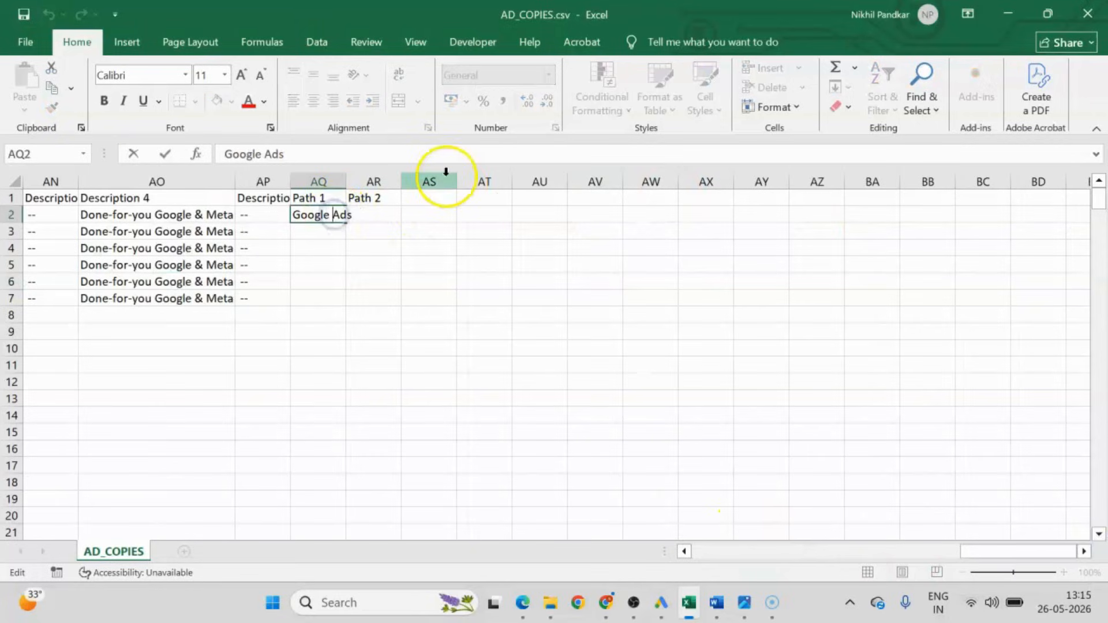
pyautogui.click(440, 240)
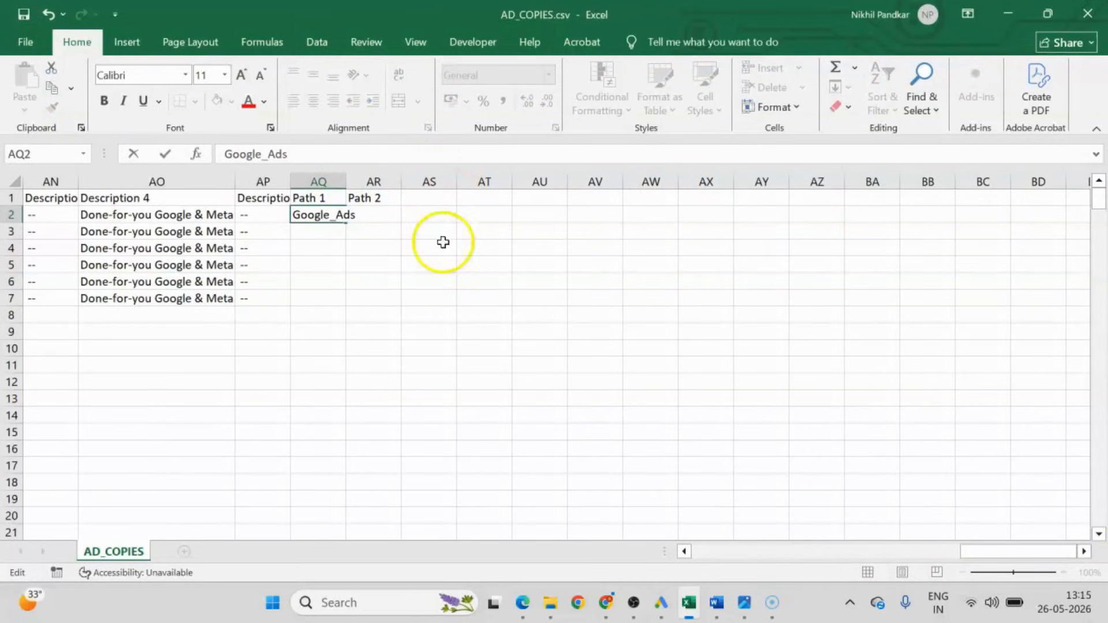
pyautogui.click(382, 215)
pyautogui.write('Expe')
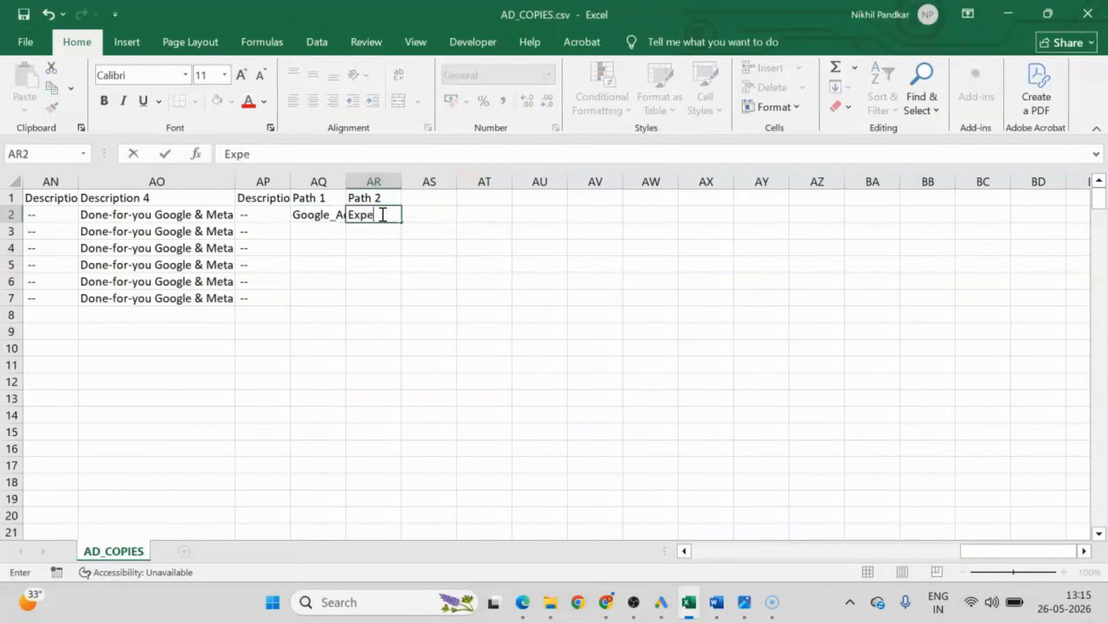
pyautogui.write('rt')
pyautogui.click(338, 264)
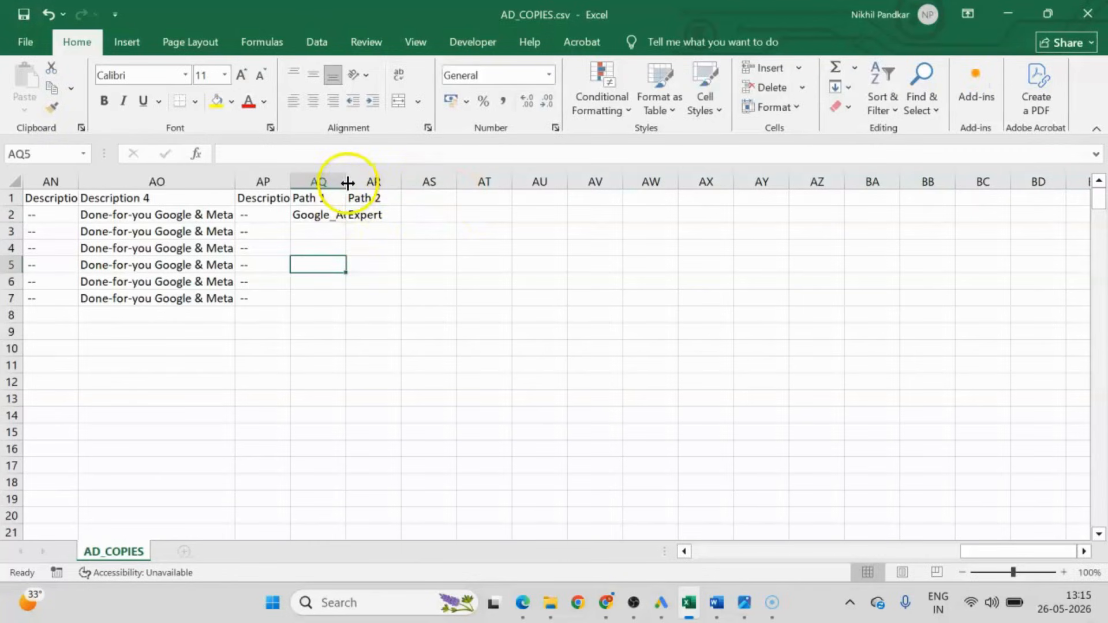
# Auto-fit the Path 1 column width and copy the Path 1 and Path 2 values from row 2 to rows 4 and 6.
pyautogui.doubleClick(348, 183)
pyautogui.moveTo(341, 214); pyautogui.dragTo(403, 217)
pyautogui.hotkey('ctrl', 'c')
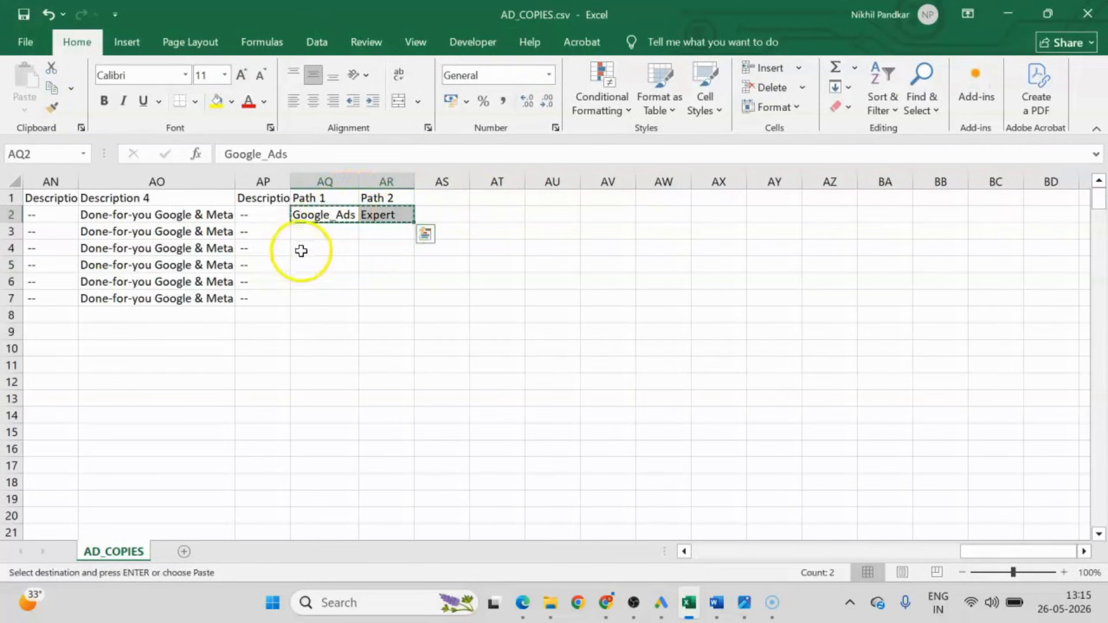
pyautogui.click(299, 249)
pyautogui.hotkey('ctrl', 'v')
pyautogui.click(315, 280)
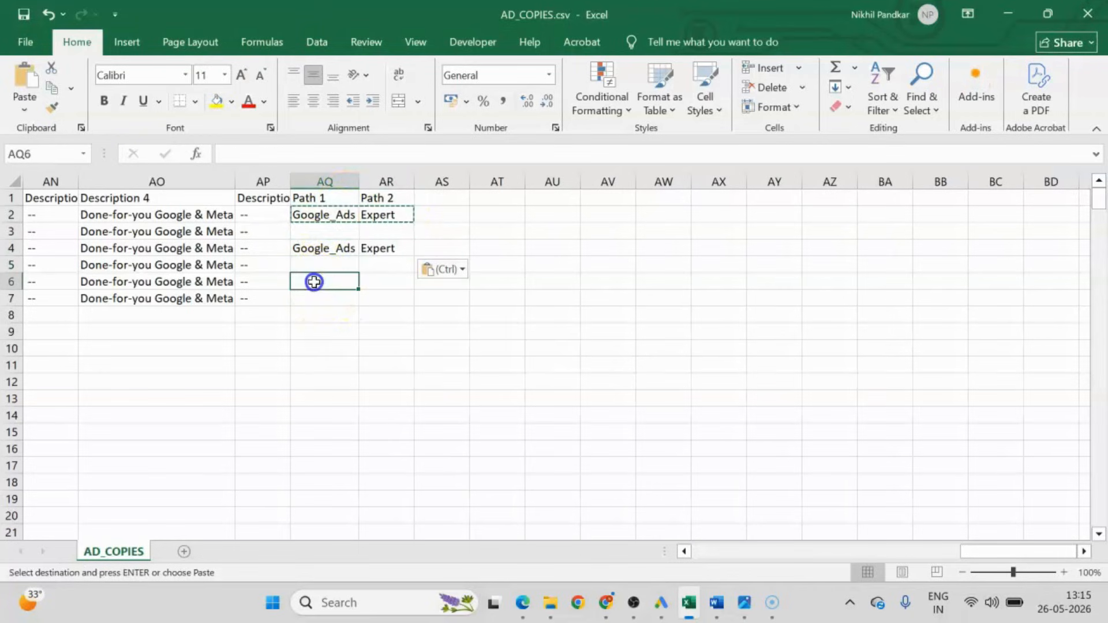
pyautogui.hotkey('ctrl', 'v')
pyautogui.click(330, 230)
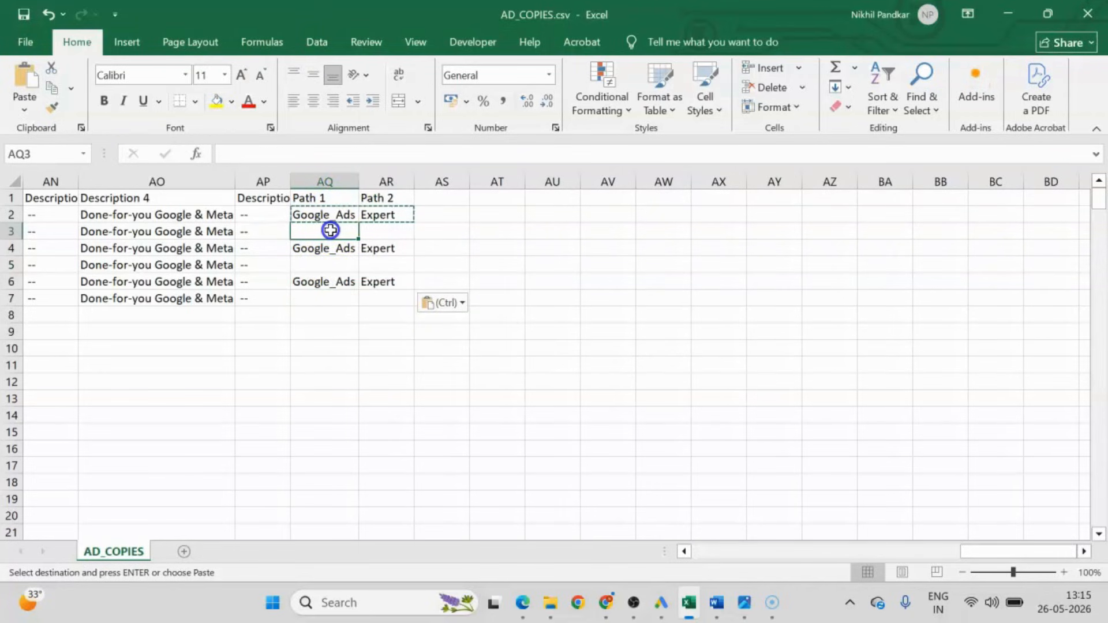
# Enter "Facebook_Ads" in Path 1 cell AQ3 and fill "Expert" down the Path 2 column from row 2 to row 7.
pyautogui.write('Facebook_Ads')
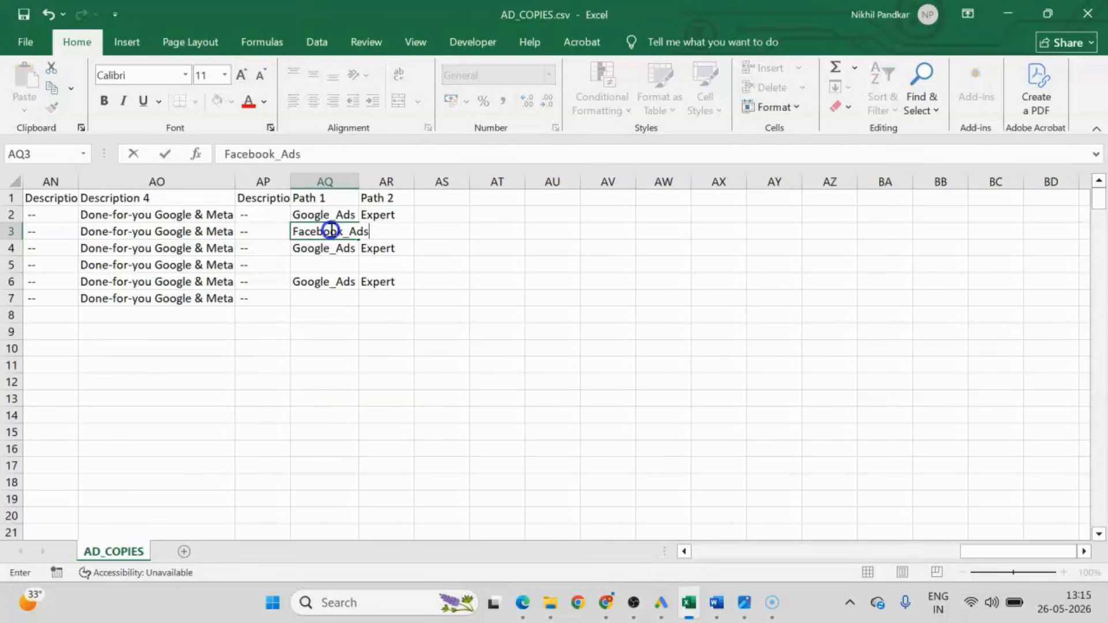
pyautogui.click(386, 263)
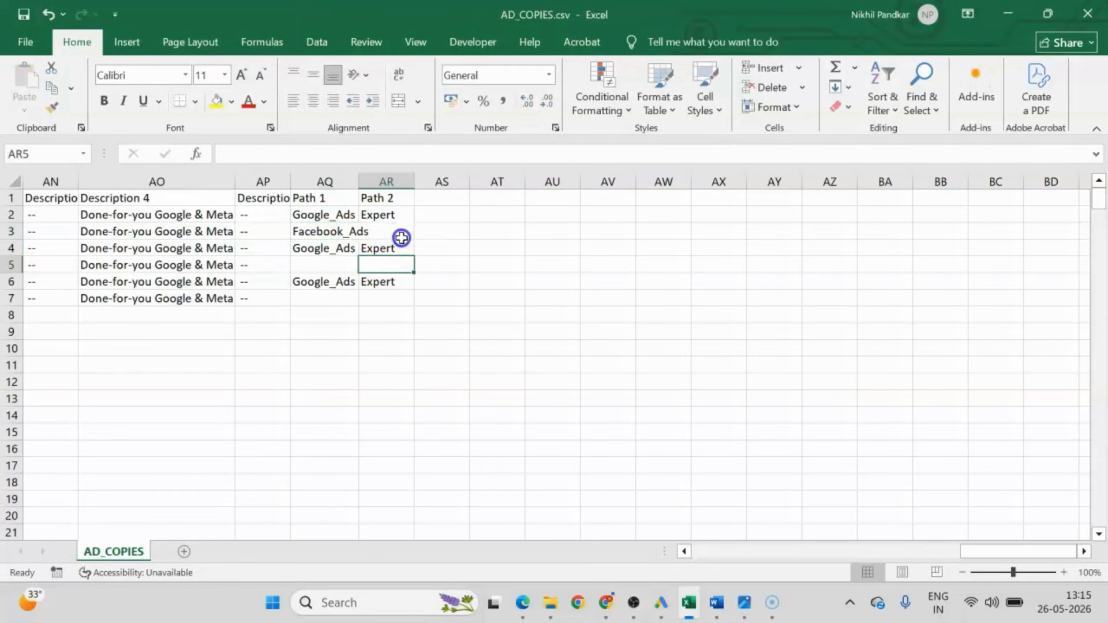
pyautogui.click(394, 215)
pyautogui.moveTo(415, 223); pyautogui.dragTo(408, 305)
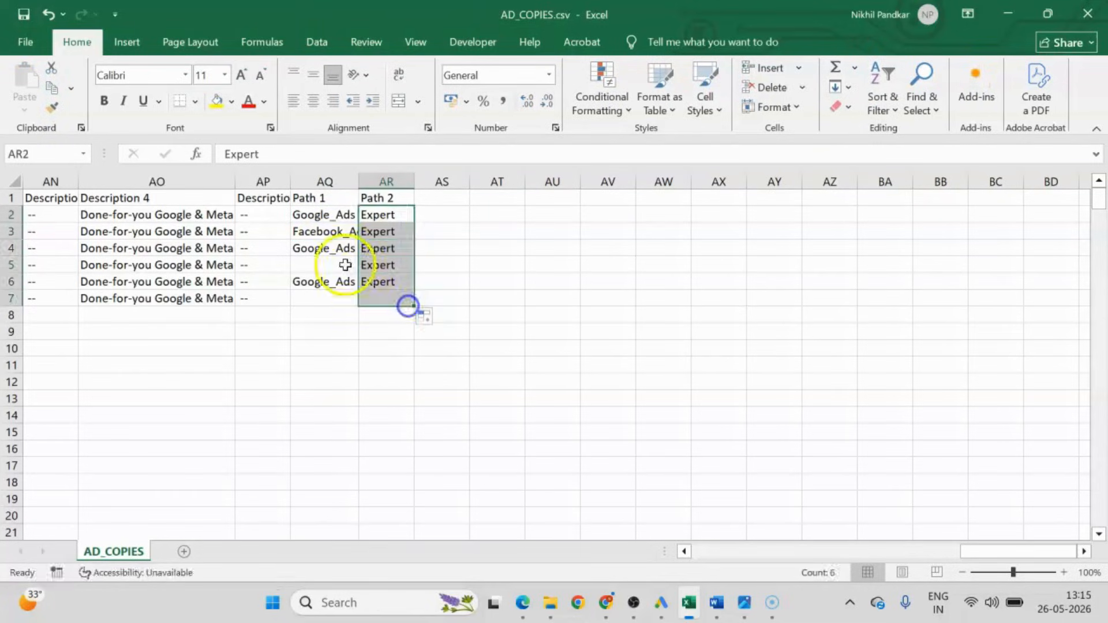
# Copy the "Facebook_Ads" path from AQ3 to AQ5 and AQ7, and auto-fit the Path 1 column width.
pyautogui.click(317, 228)
pyautogui.hotkey('ctrl', 'c')
pyautogui.click(318, 263)
pyautogui.hotkey('ctrl', 'v')
pyautogui.click(317, 298)
pyautogui.hotkey('ctrl', 'v')
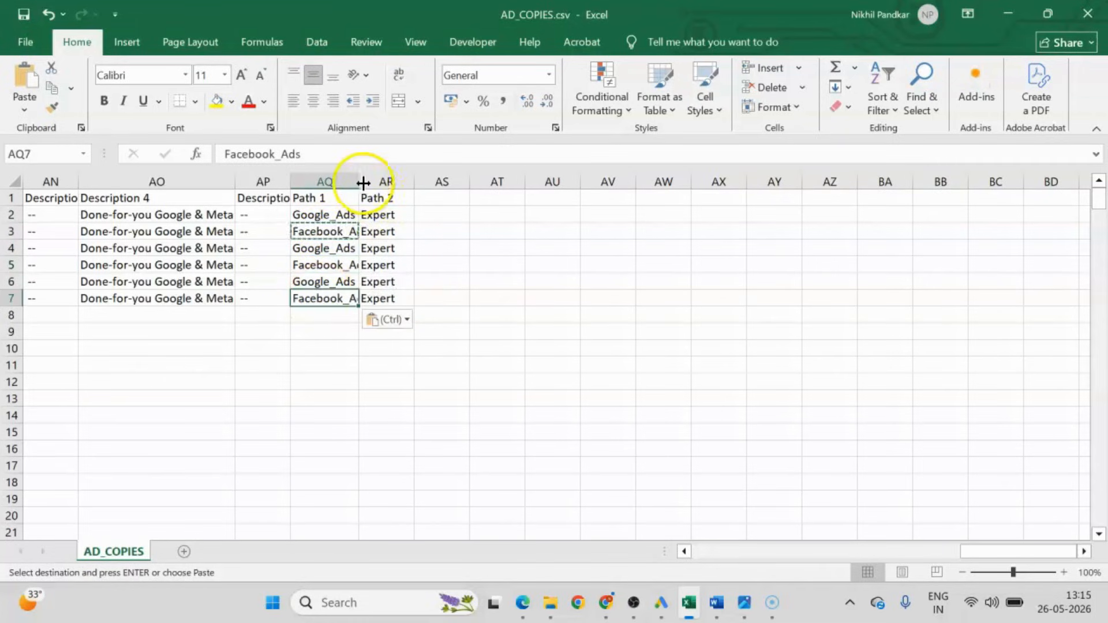
pyautogui.doubleClick(359, 181)
pyautogui.click(603, 363)
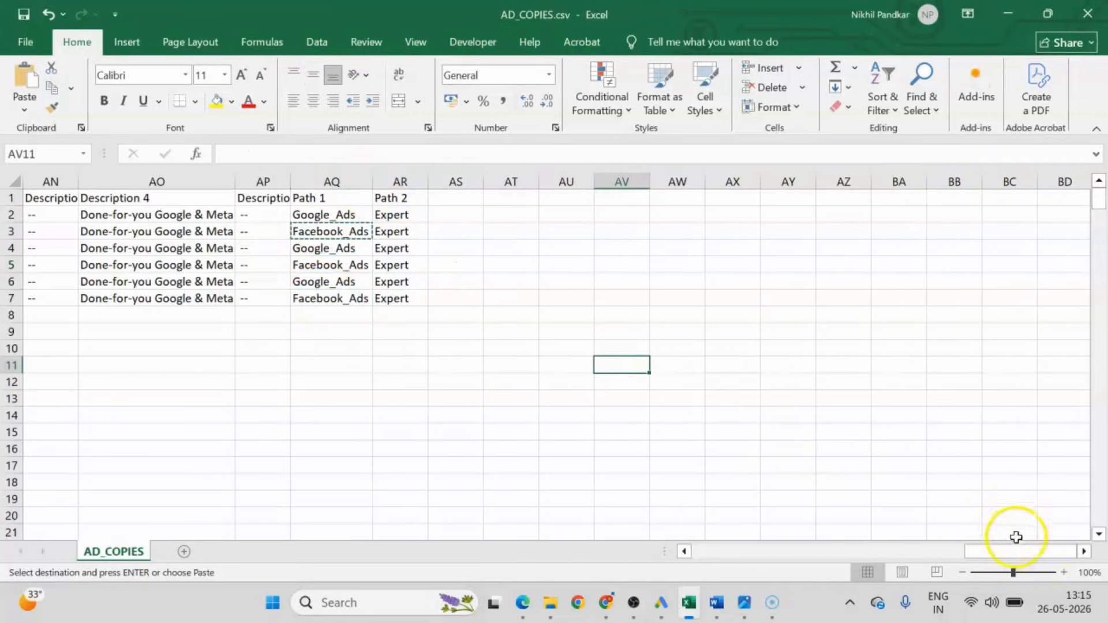
# Copy the whole ad copy table with its headings, from Campaign in A1 to Path 2 in AR7.
pyautogui.moveTo(1014, 551); pyautogui.dragTo(303, 544)
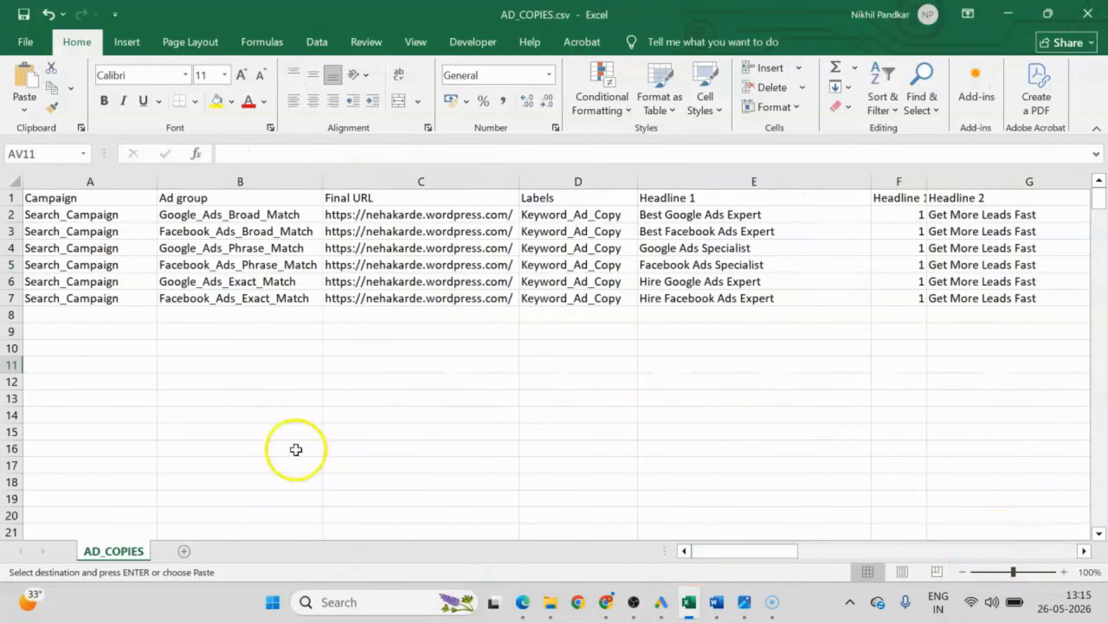
pyautogui.click(50, 200)
pyautogui.moveTo(50, 201); pyautogui.dragTo(989, 303)
pyautogui.hotkey('ctrl', 'c')
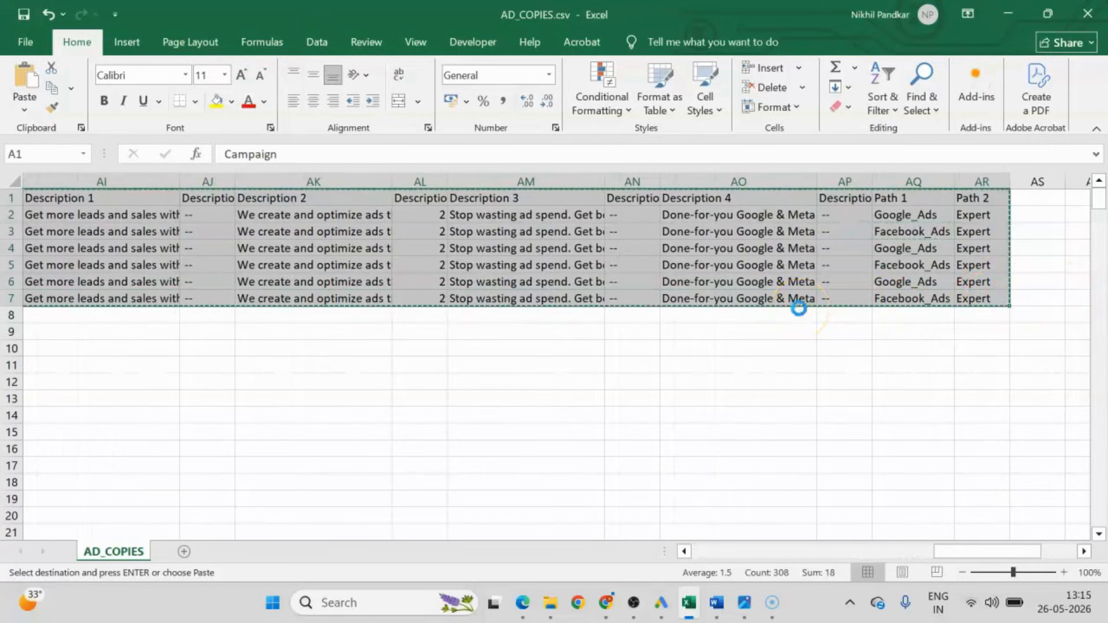
pyautogui.rightClick(664, 241)
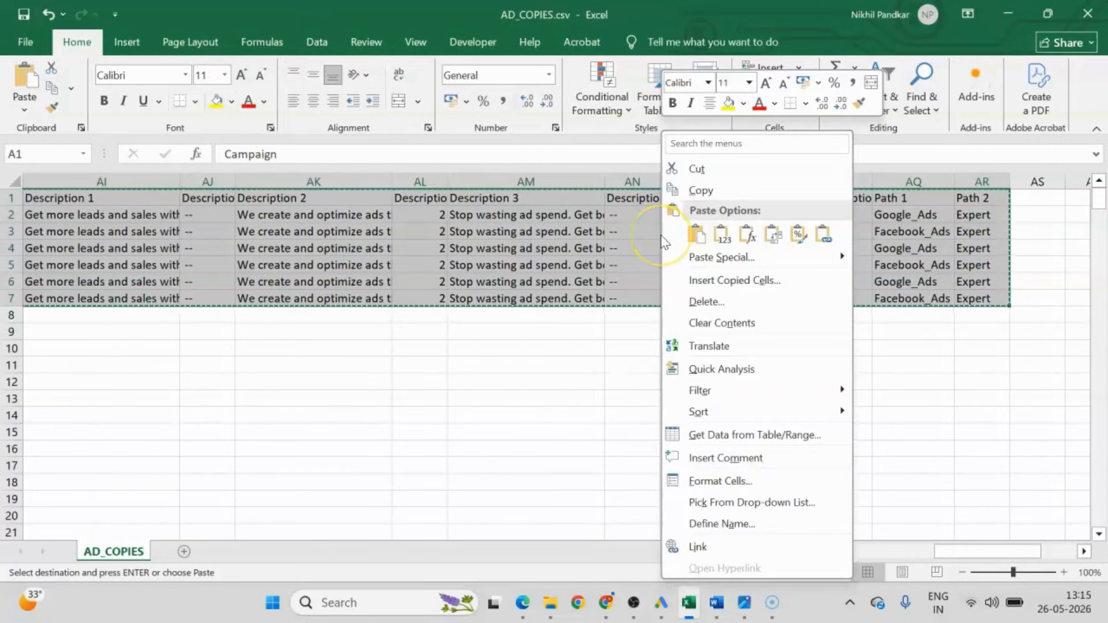
pyautogui.click(704, 193)
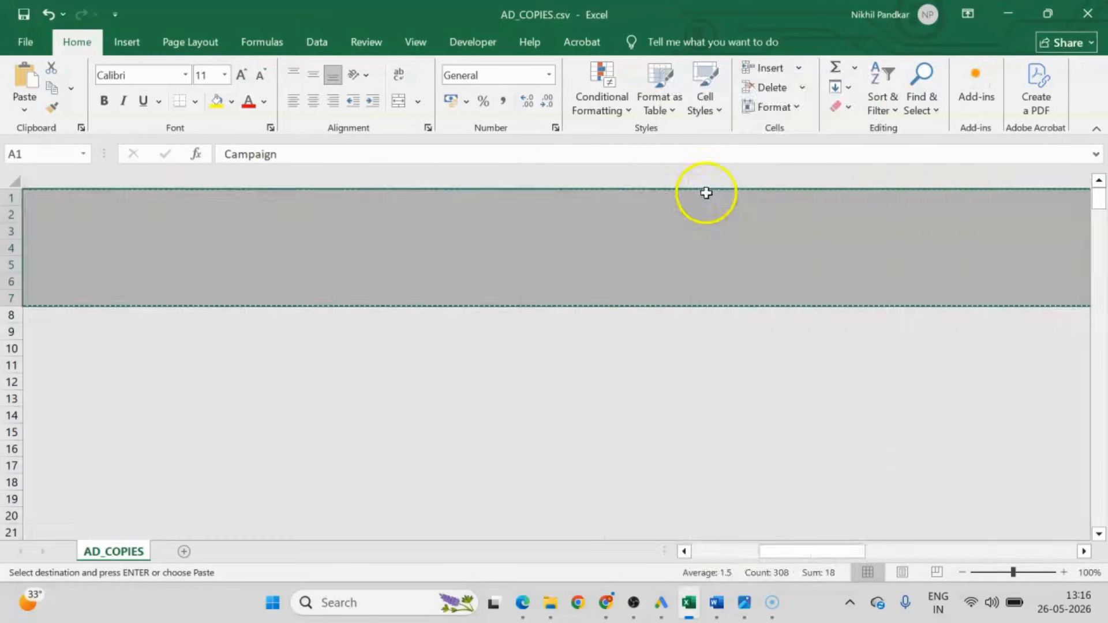
# Switch to Google Ads Editor and open the responsive search ads list for the whole account.
pyautogui.click(661, 602)
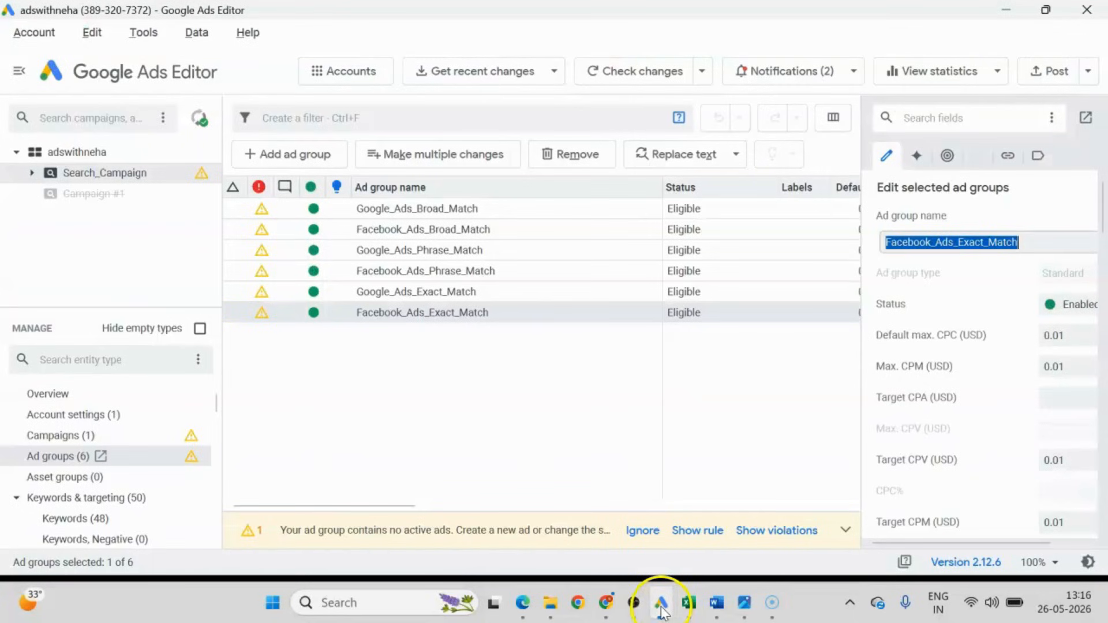
pyautogui.click(91, 152)
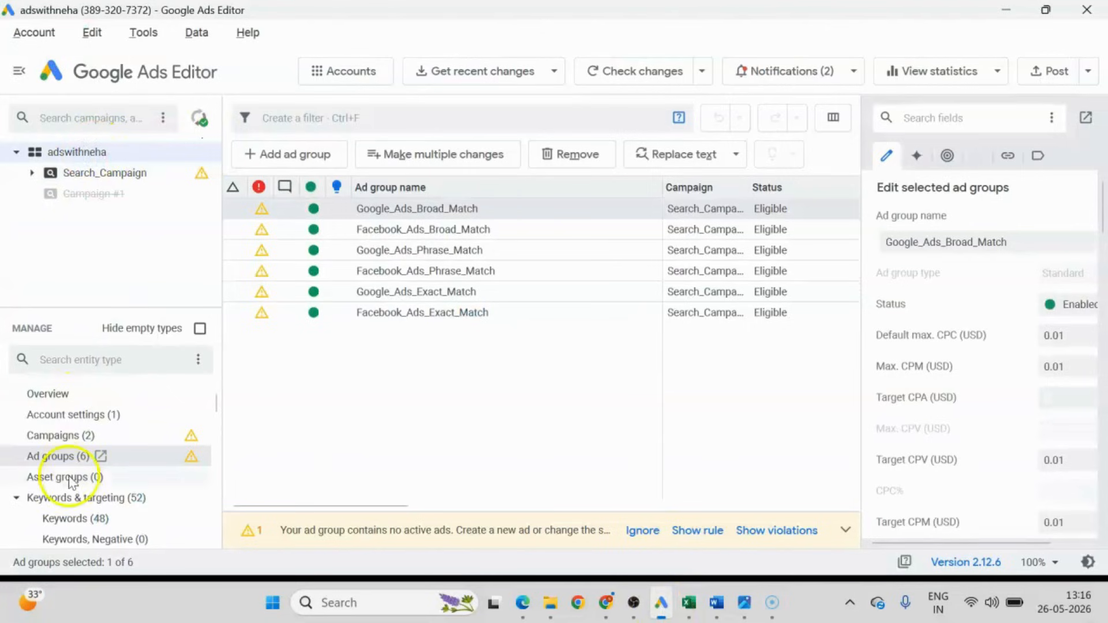
pyautogui.scroll(-1, 32, 471)
pyautogui.click(18, 437)
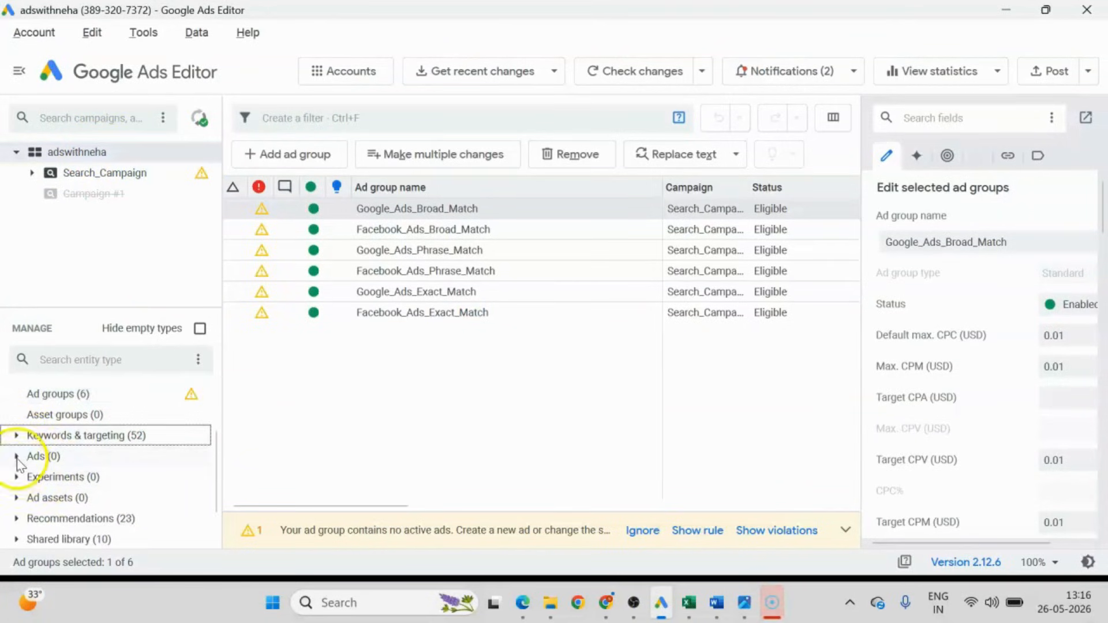
pyautogui.click(17, 457)
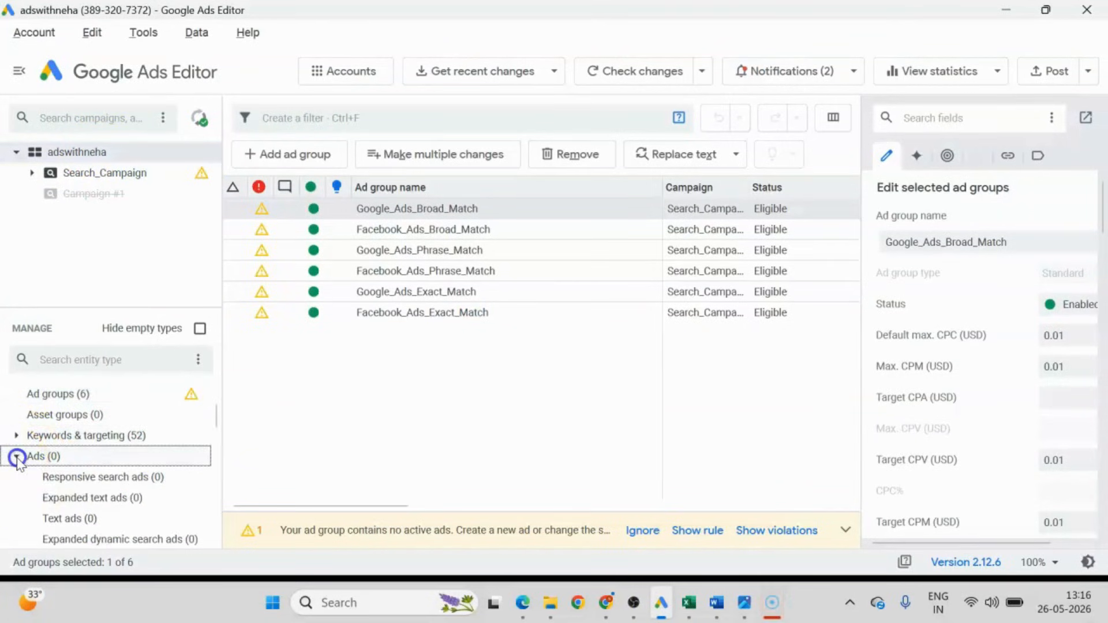
pyautogui.click(80, 478)
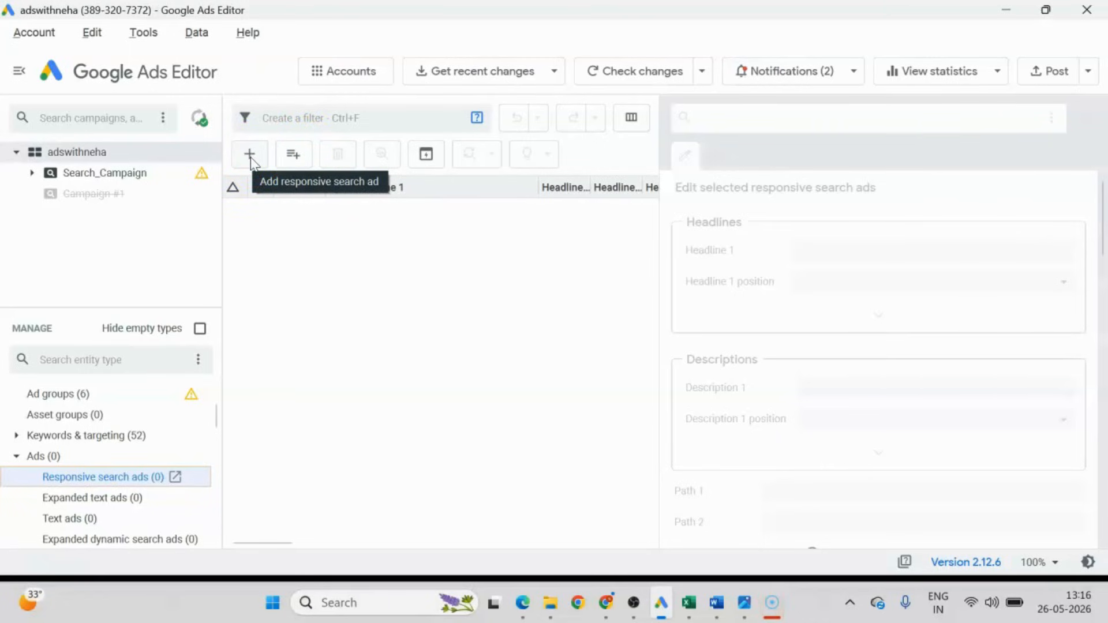
# Paste the copied ad table into Make multiple changes, check its columns through Path 2, and process the import.
pyautogui.click(295, 156)
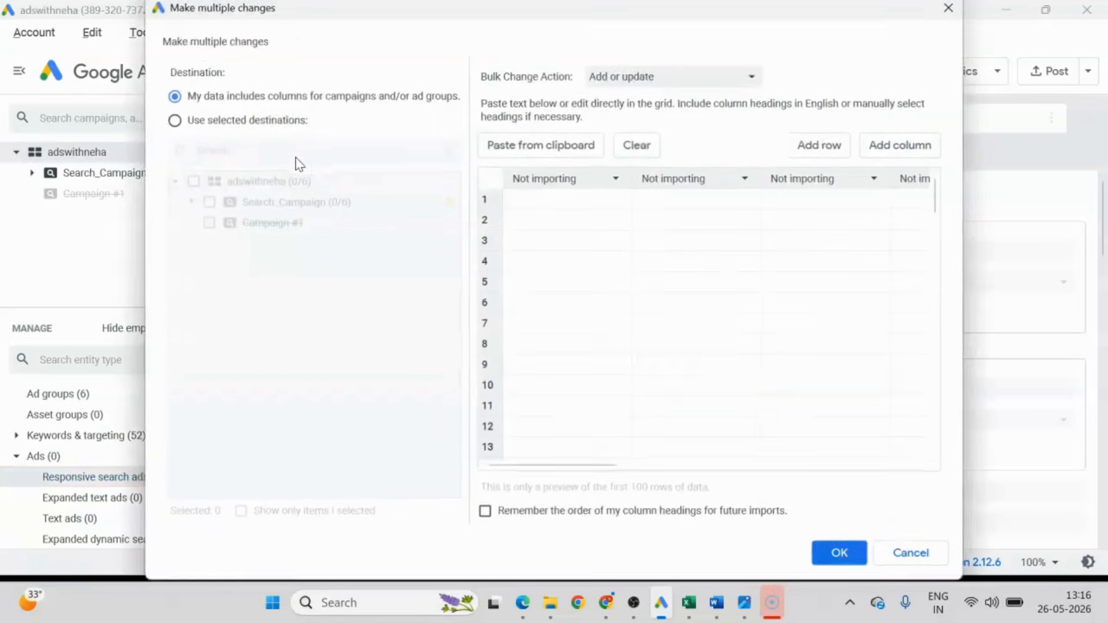
pyautogui.click(547, 145)
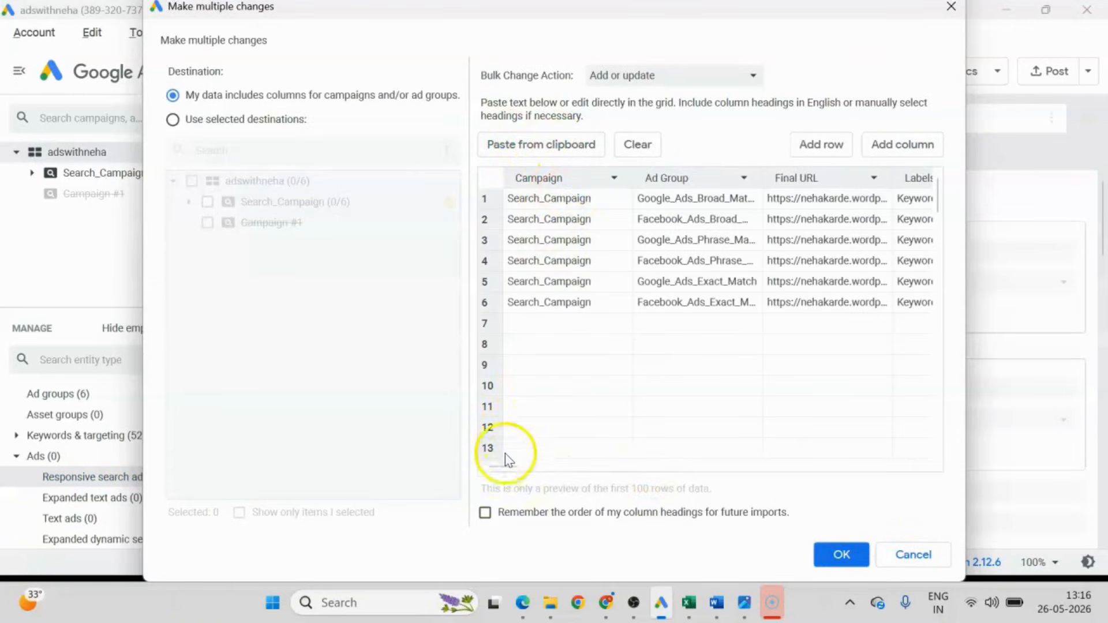
pyautogui.moveTo(505, 466); pyautogui.dragTo(915, 468)
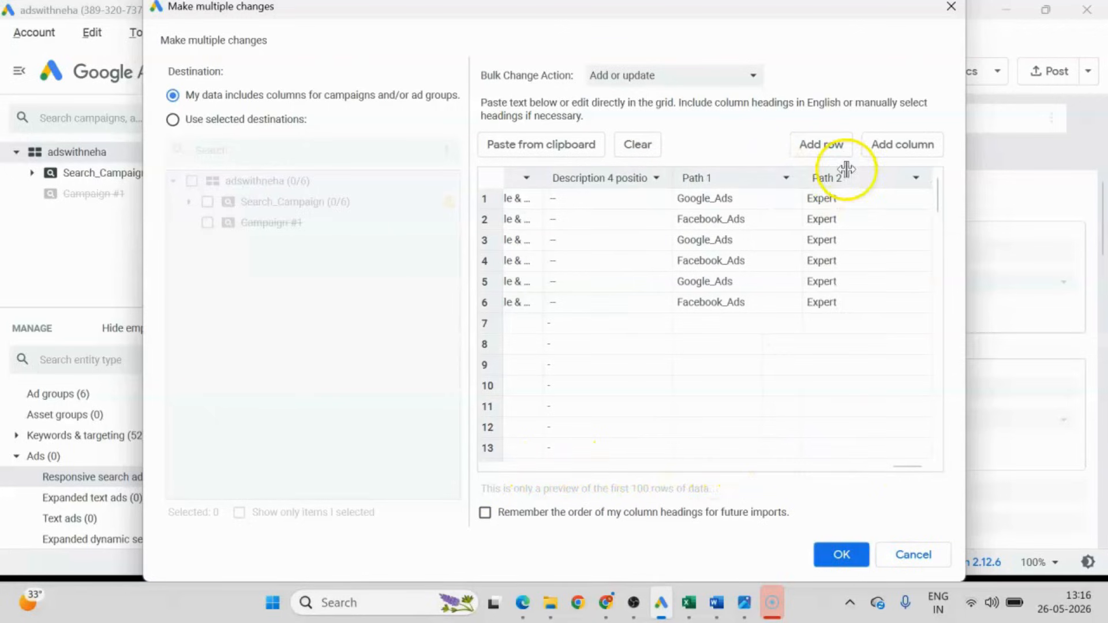
pyautogui.click(849, 554)
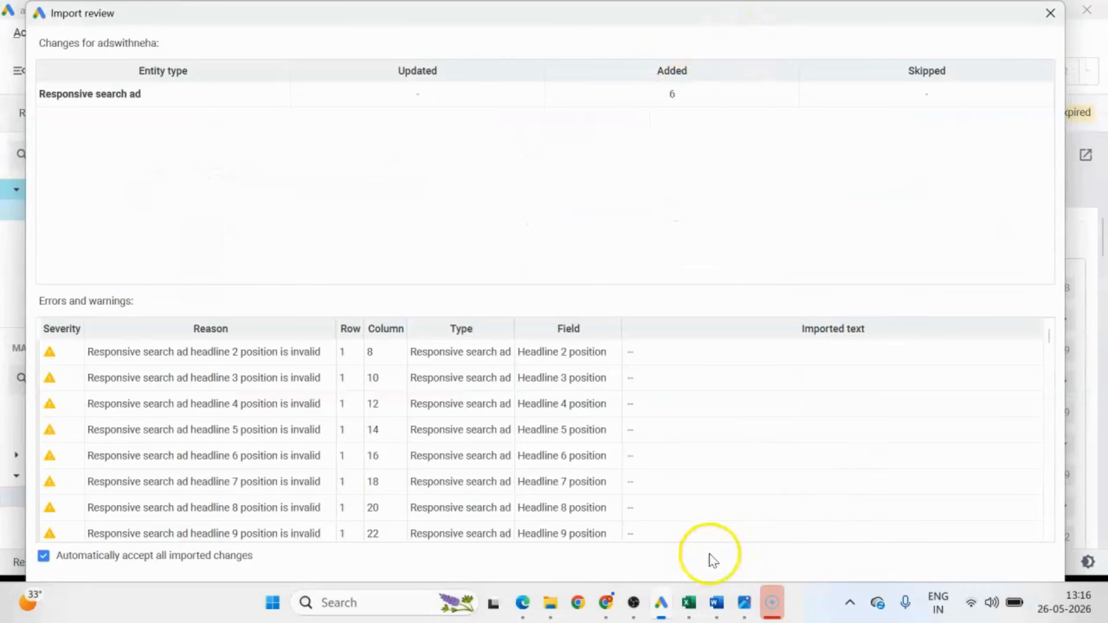
# Check the Headline 1 entries in rows 2 to 7 of AD_COPIES.csv and finish the responsive search ad import in Google Ads Editor.
pyautogui.click(689, 603)
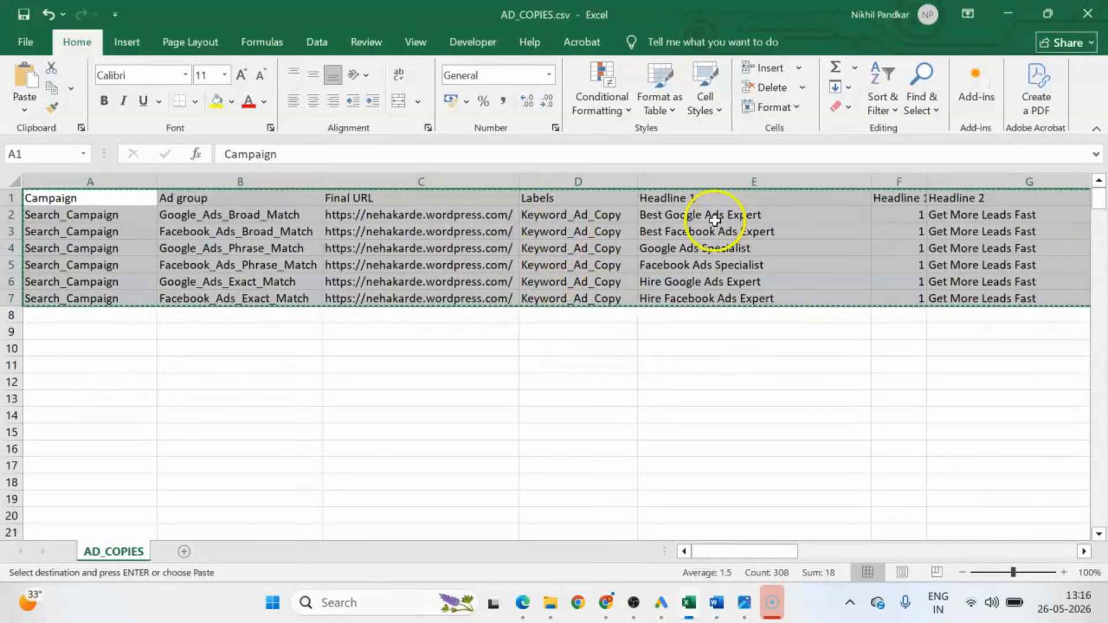
pyautogui.moveTo(716, 215); pyautogui.dragTo(731, 297)
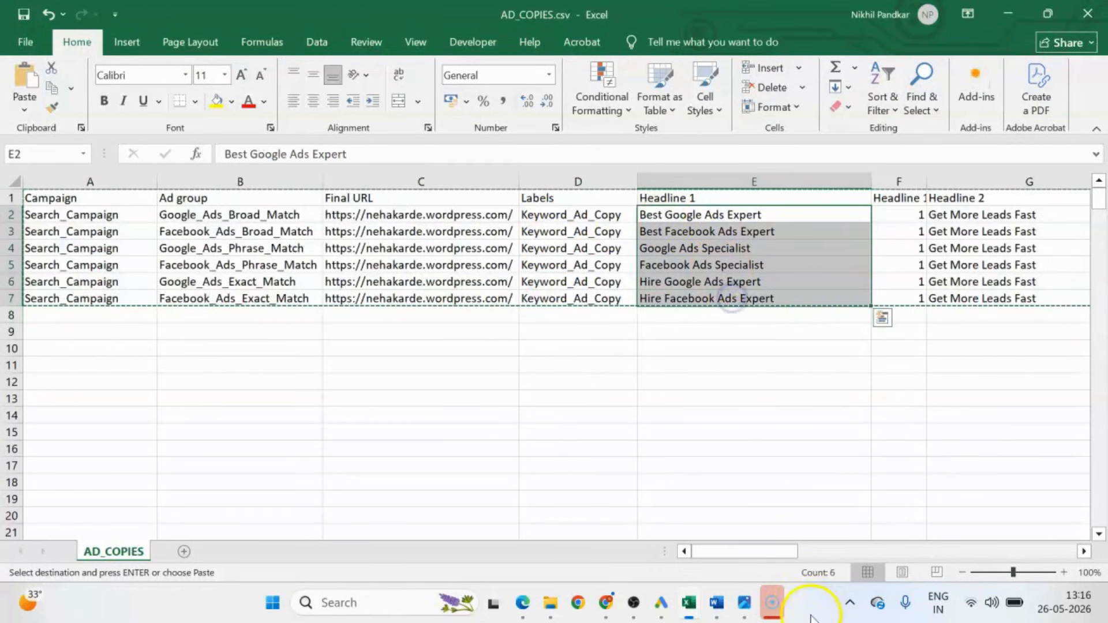
pyautogui.click(663, 603)
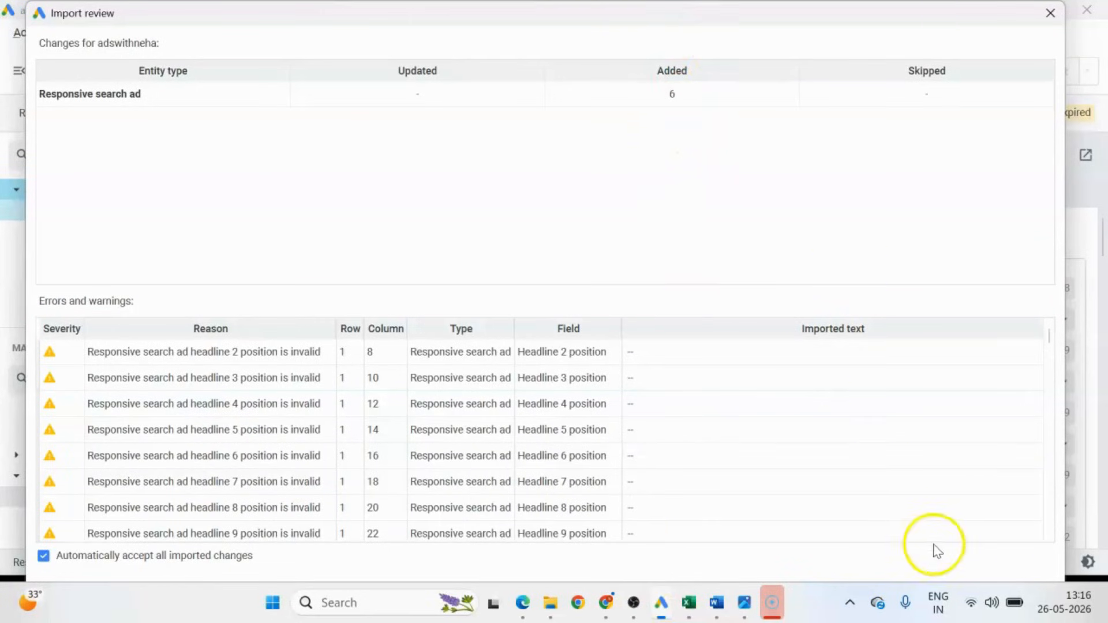
pyautogui.moveTo(643, 12)
pyautogui.mouseDown()
pyautogui.moveTo(640, 64)
pyautogui.moveTo(647, 14)
pyautogui.mouseUp()
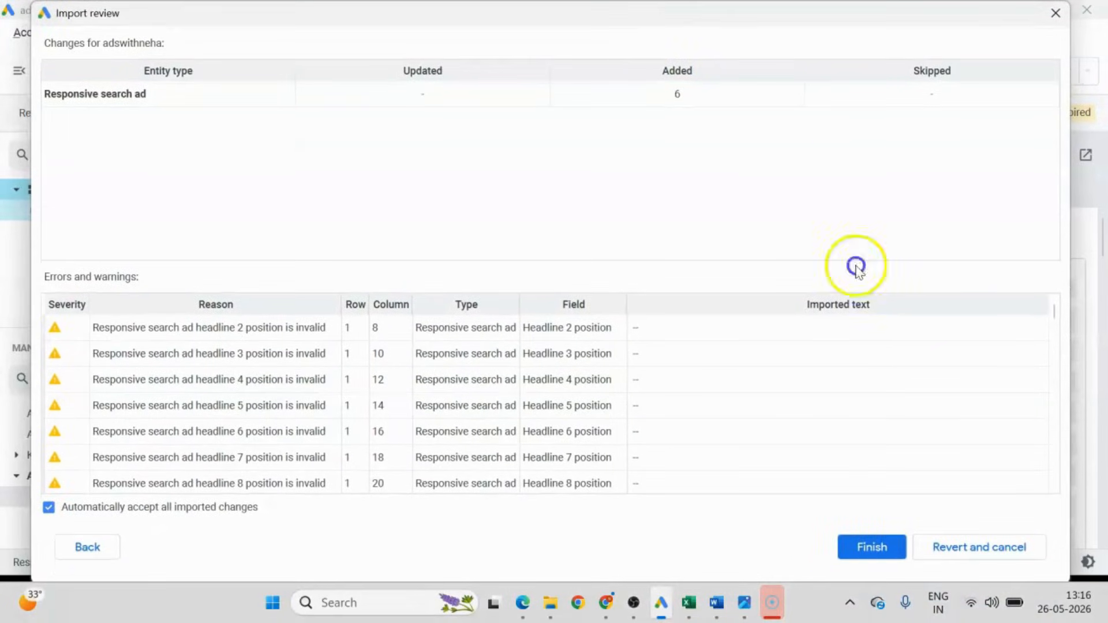
pyautogui.click(867, 542)
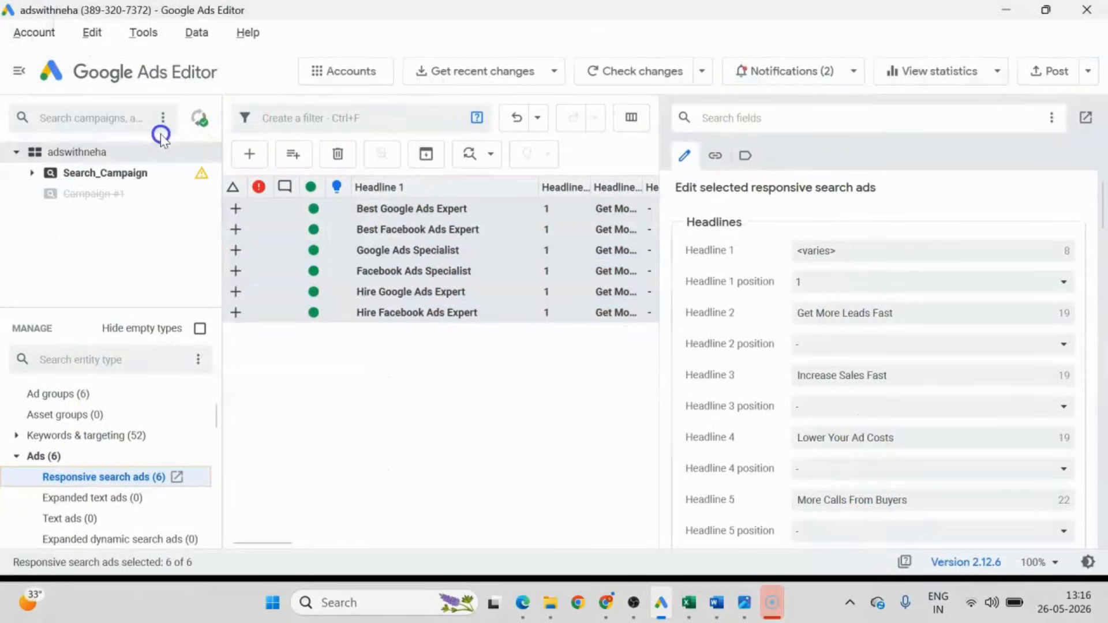
# Post the new responsive search ads and label for all campaigns, checking the Labels column in AD_COPIES.csv before confirming.
pyautogui.click(1049, 74)
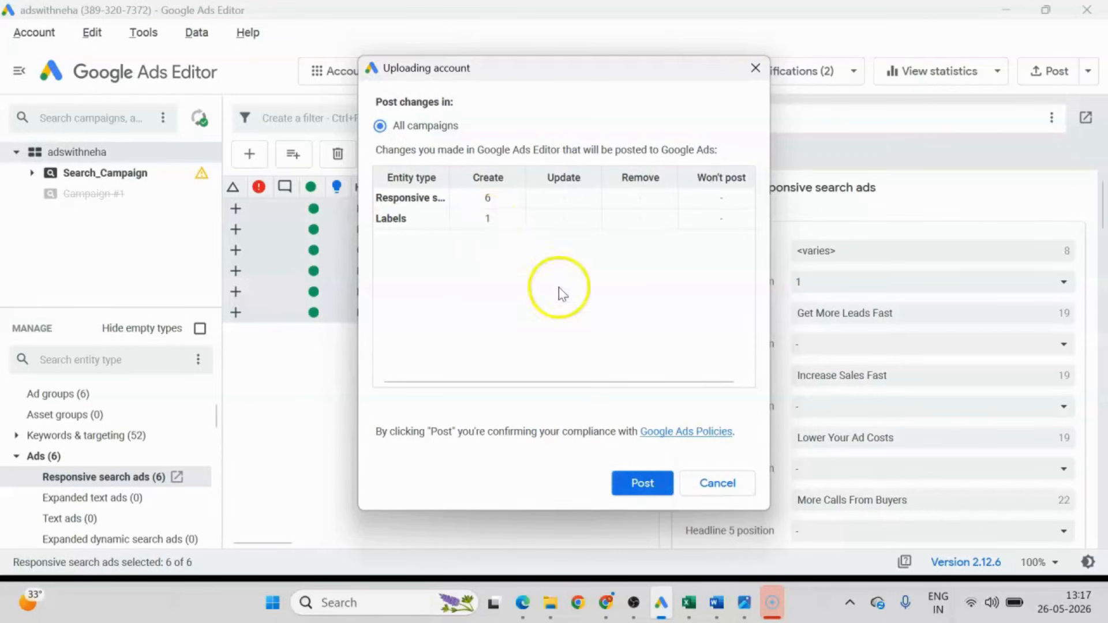
pyautogui.click(689, 602)
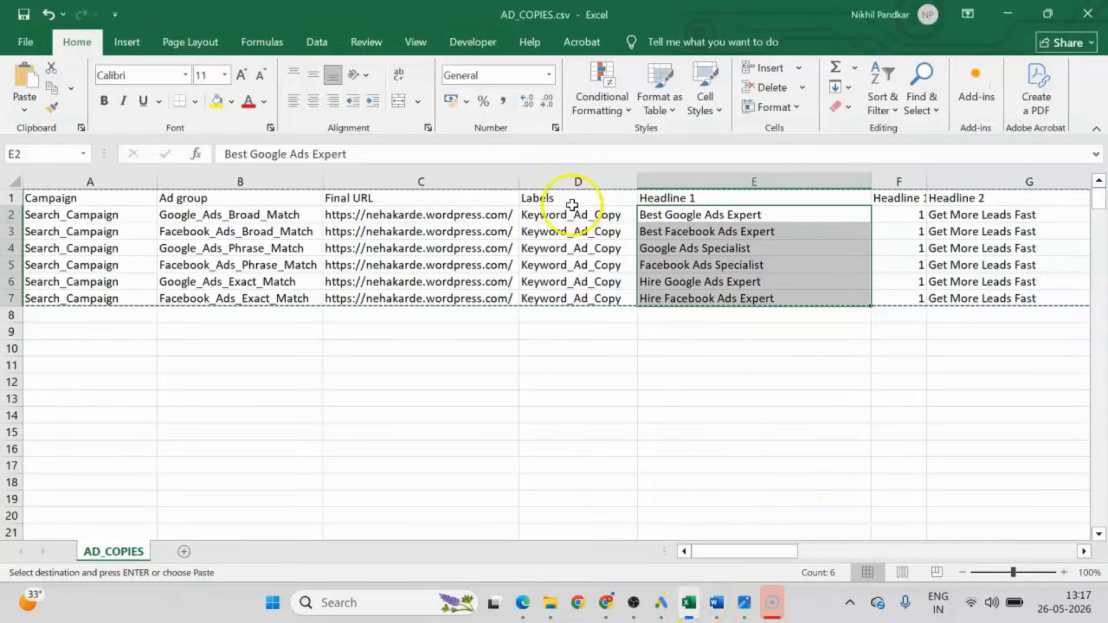
pyautogui.moveTo(552, 214); pyautogui.dragTo(546, 293)
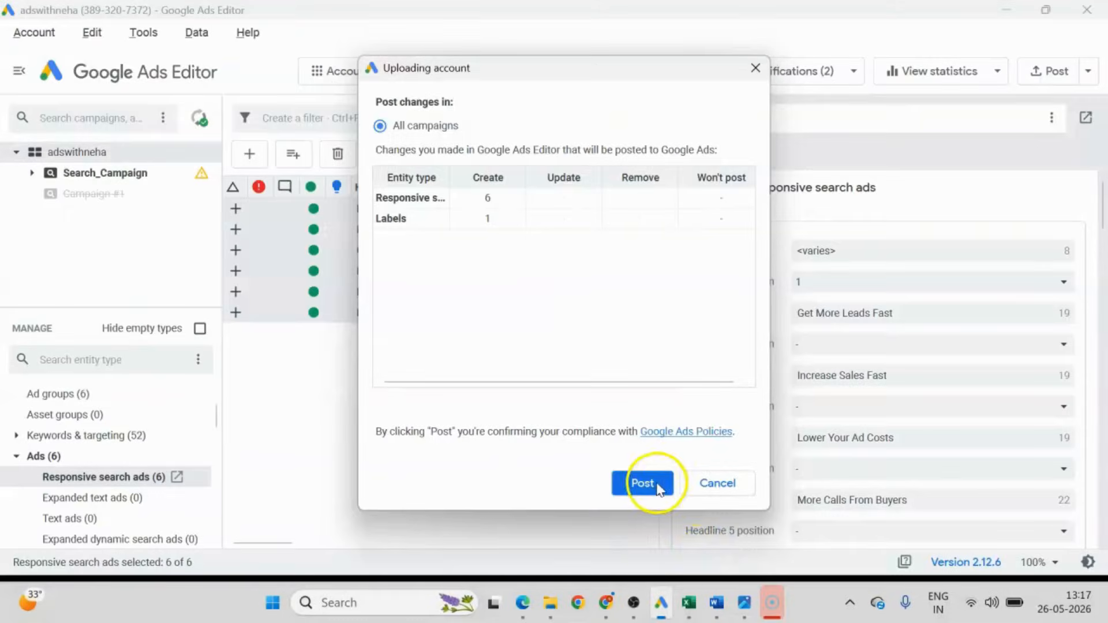
pyautogui.click(640, 482)
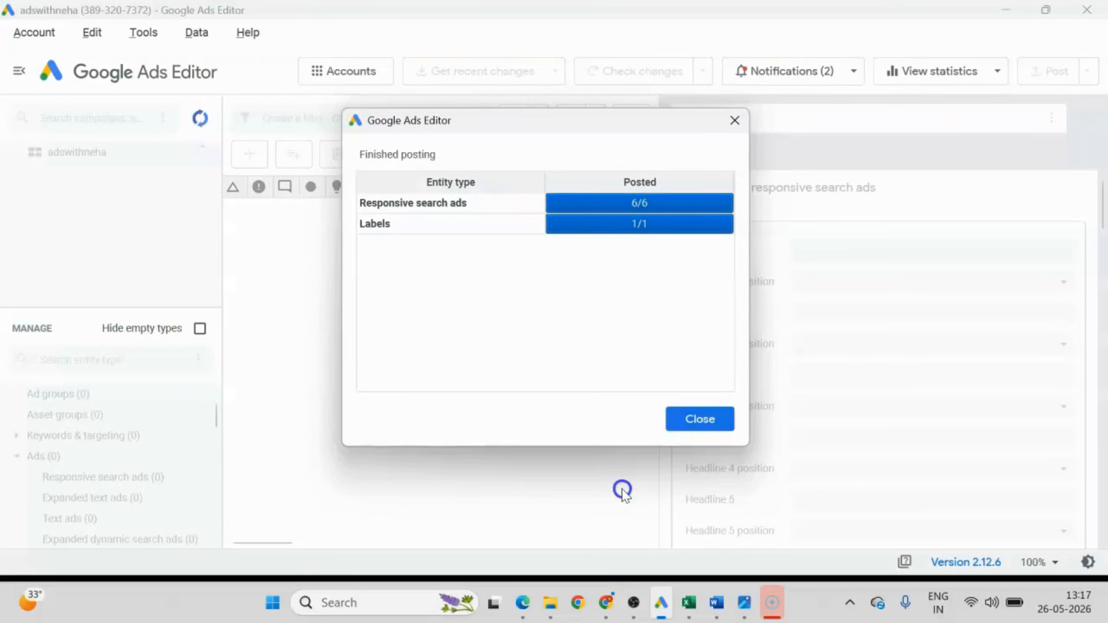
pyautogui.click(697, 418)
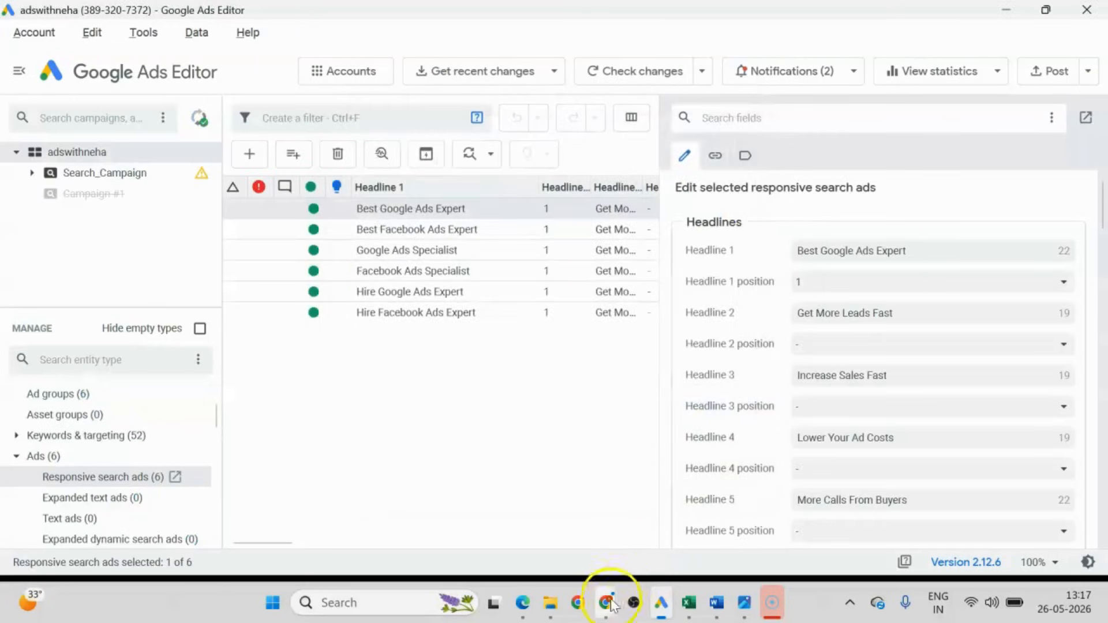
# Switch to Google Ads in Chrome, open the Campaigns page and reload it.
pyautogui.moveTo(603, 600)
pyautogui.click(513, 555)
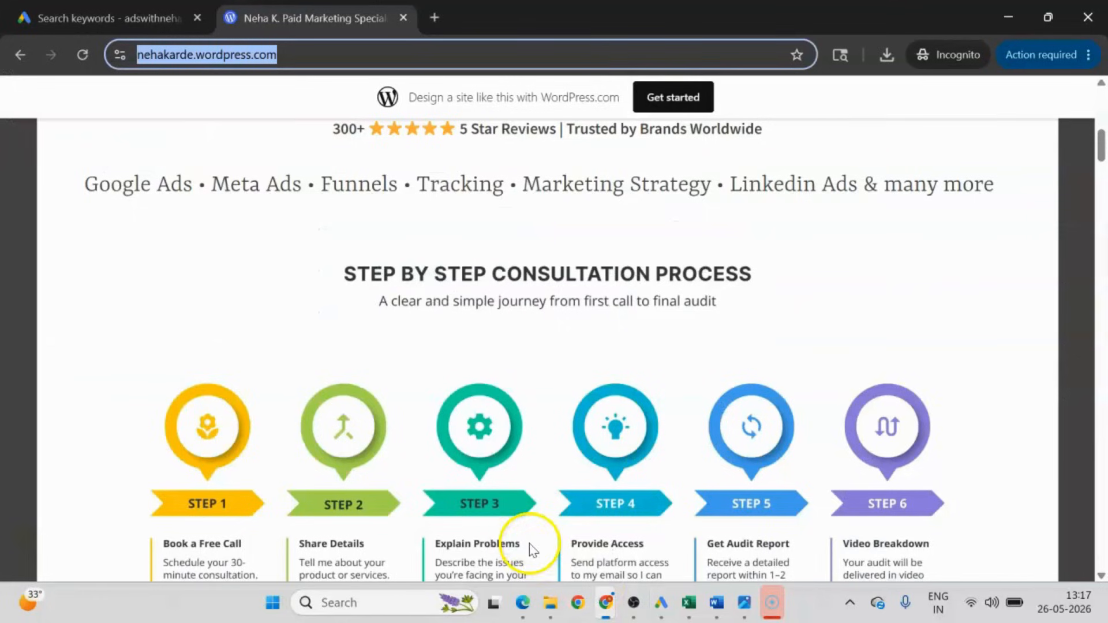
pyautogui.click(102, 9)
pyautogui.click(130, 339)
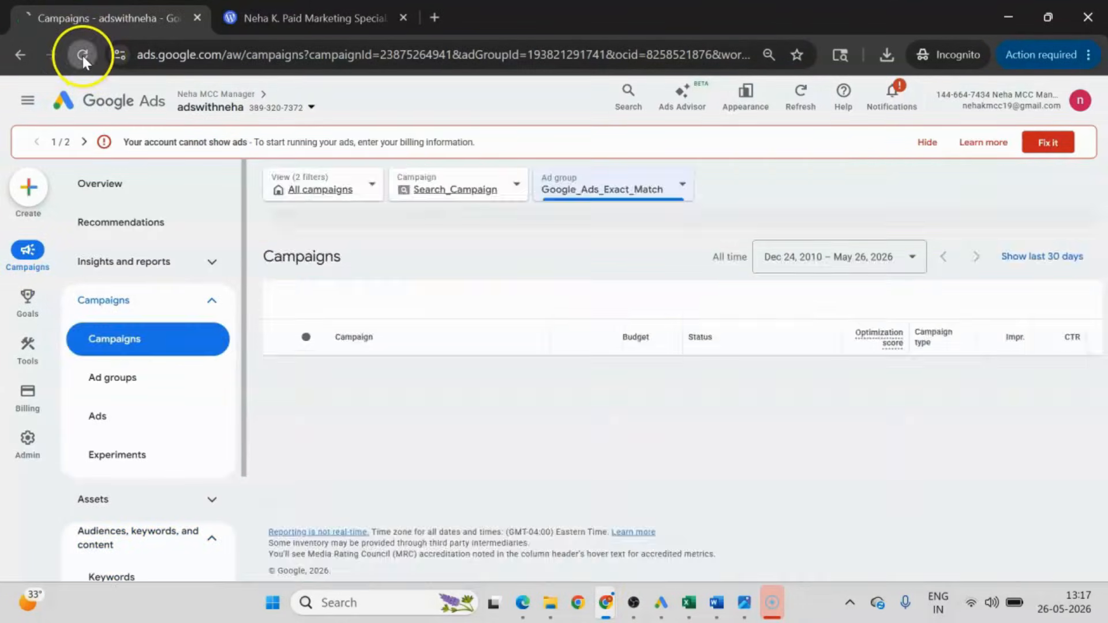
pyautogui.click(82, 57)
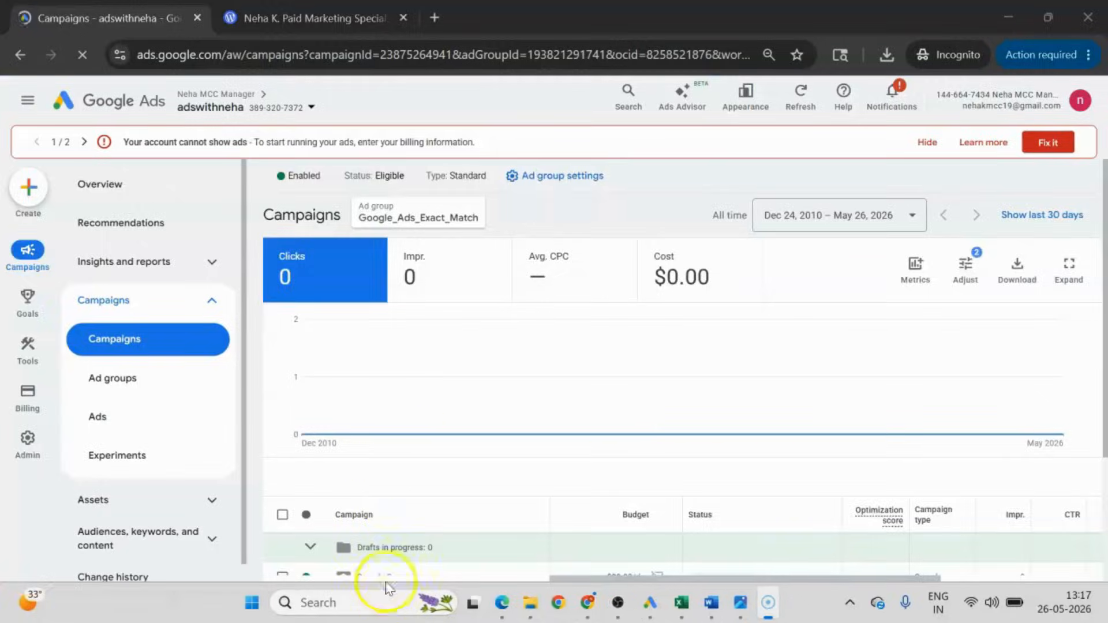
# Open Search_Campaign and examine the uploaded responsive search ads in its Ads list.
pyautogui.scroll(-3, 383, 539)
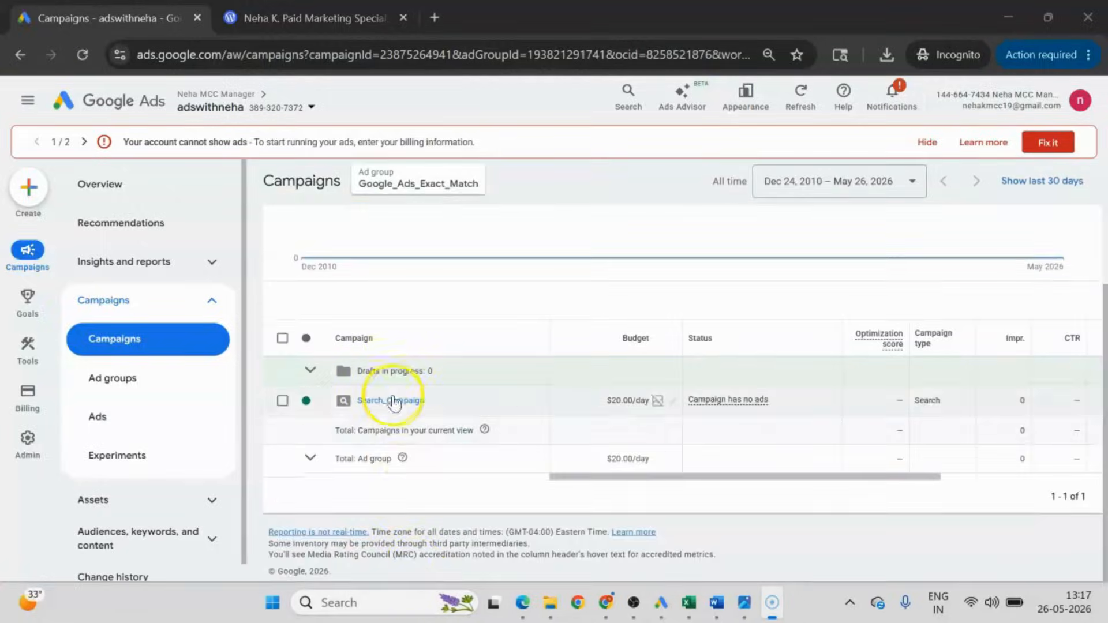
pyautogui.click(395, 403)
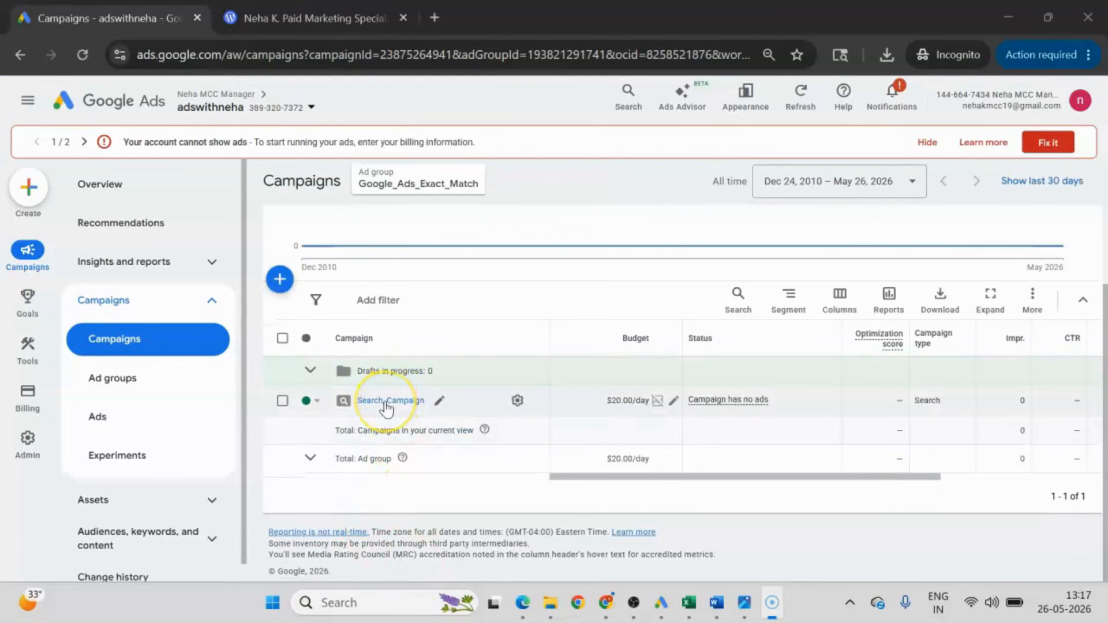
pyautogui.click(110, 425)
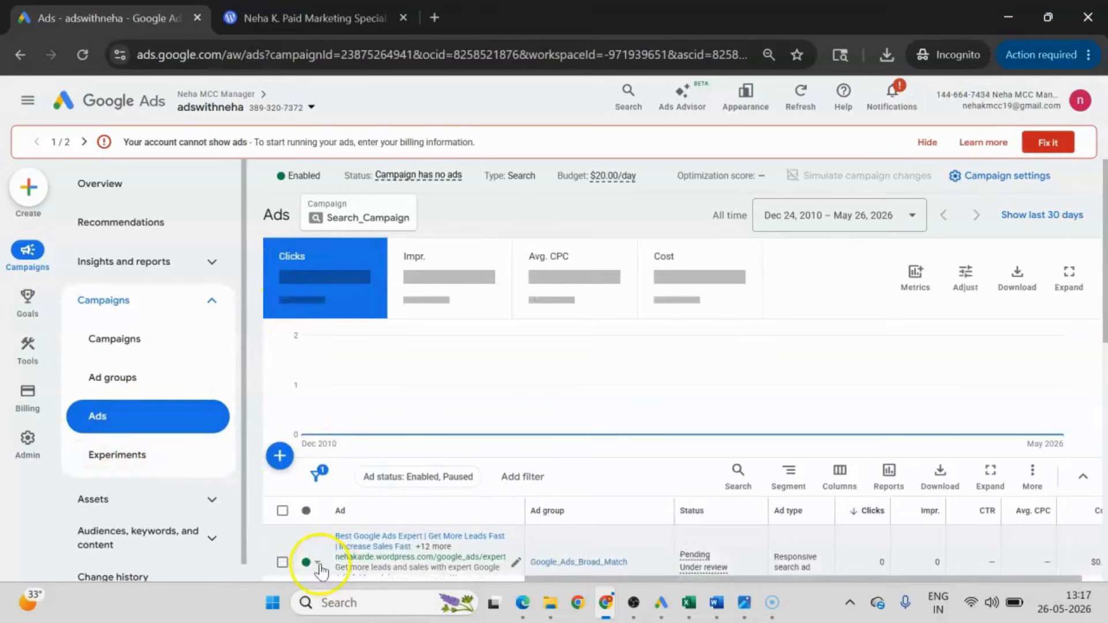
pyautogui.scroll(-3, 277, 390)
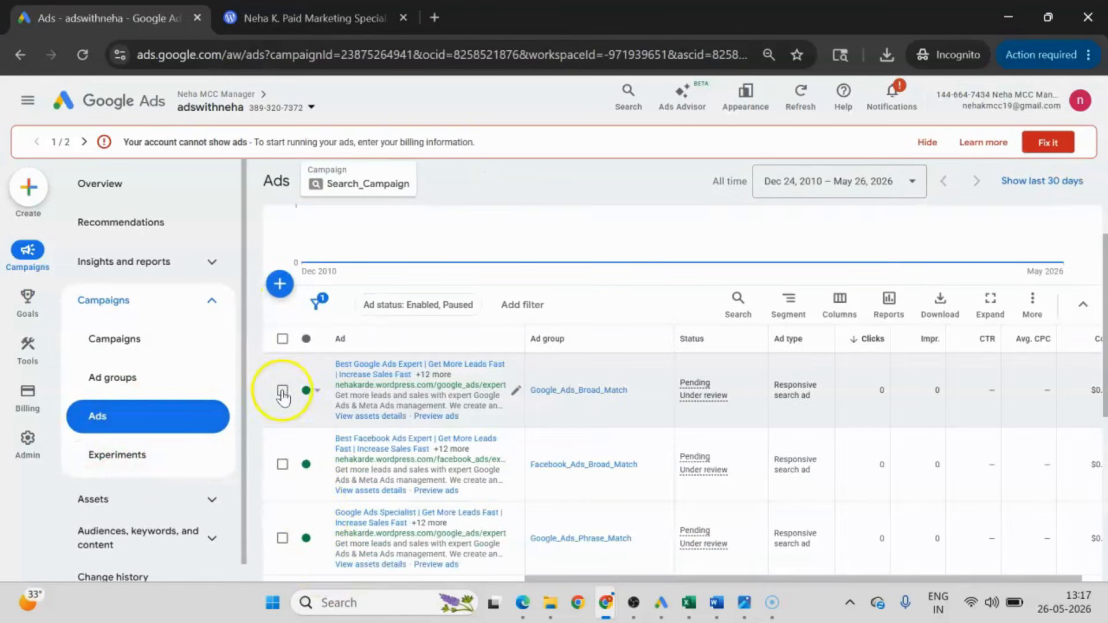
pyautogui.click(283, 340)
pyautogui.click(283, 340)
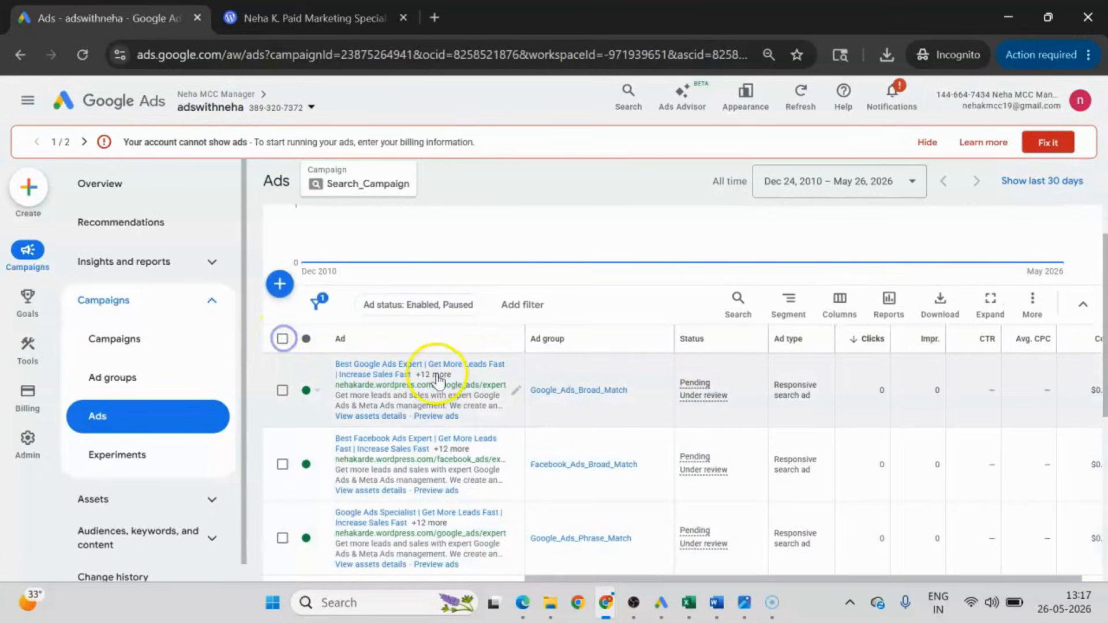
# Open the responsive search ad of Google_Ads_Broad_Match for editing and examine its headlines and the pinned first headline.
pyautogui.scroll(-5, 700, 507)
pyautogui.scroll(3, 786, 469)
pyautogui.scroll(3, 739, 479)
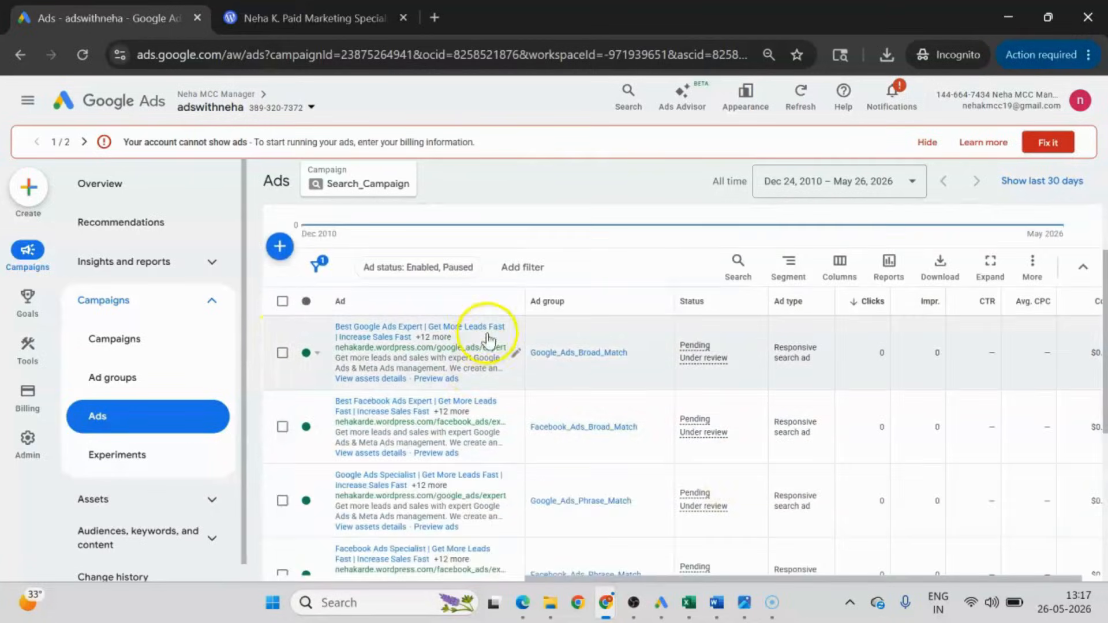
pyautogui.click(516, 351)
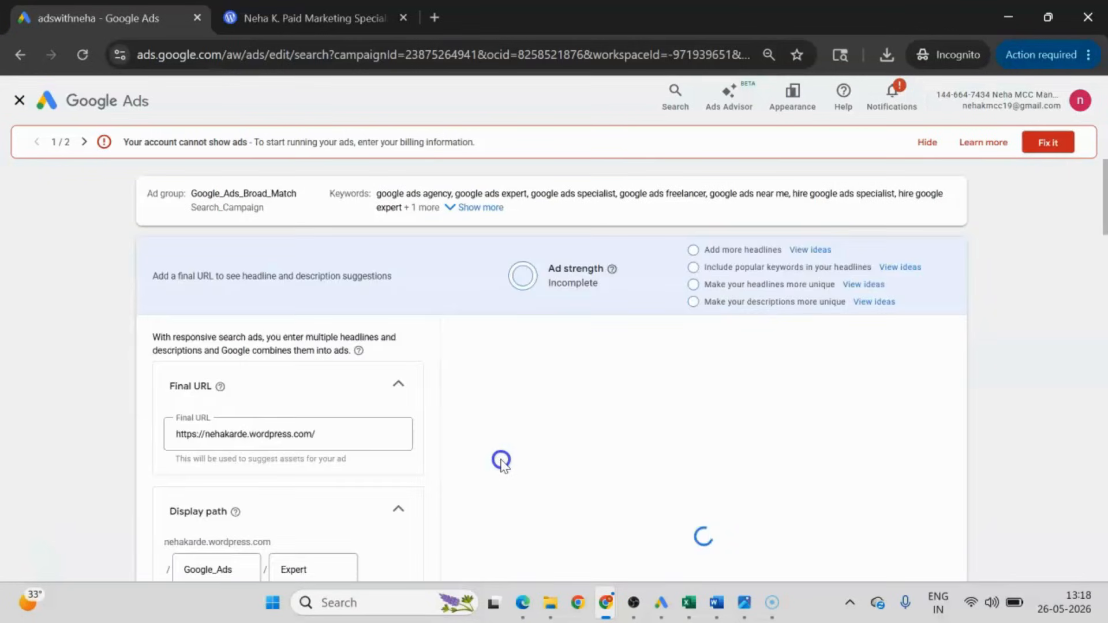
pyautogui.scroll(-7, 401, 462)
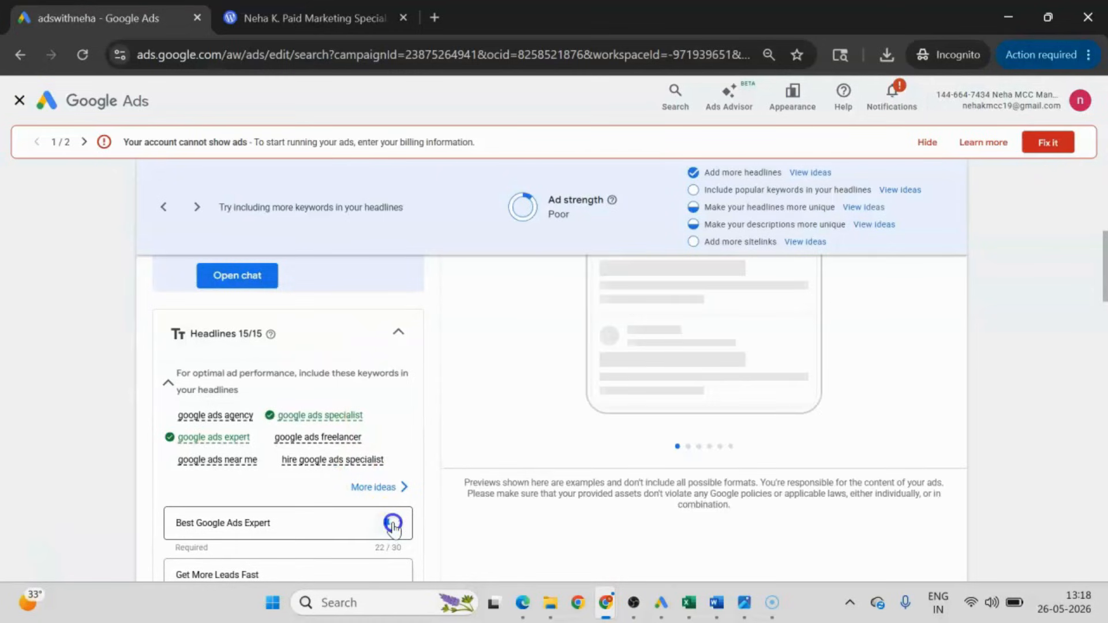
pyautogui.click(246, 528)
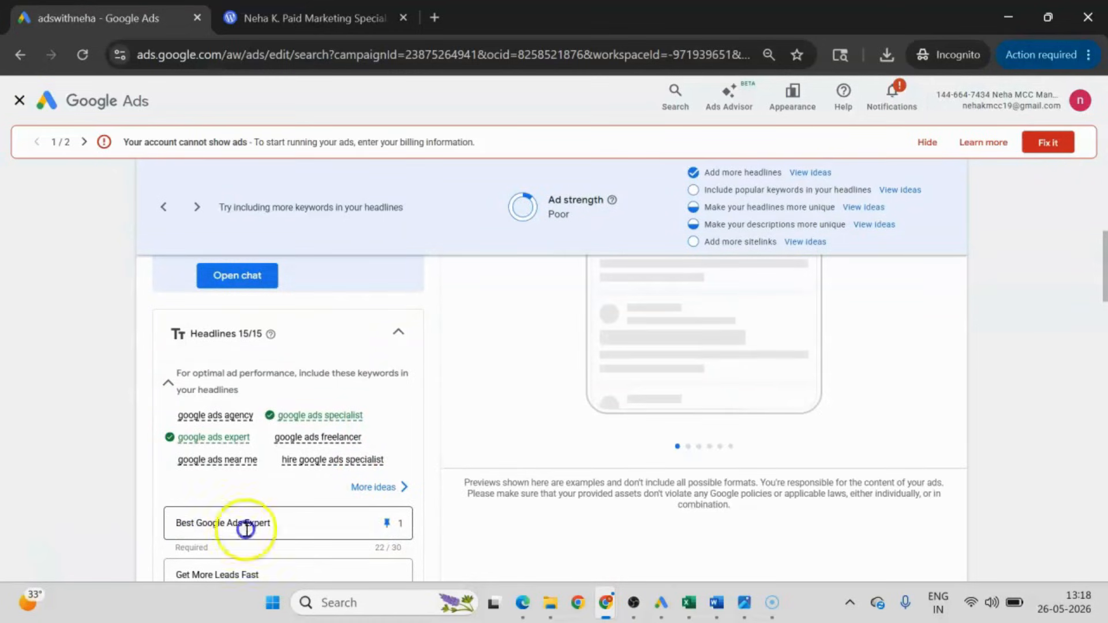
pyautogui.scroll(3, 708, 468)
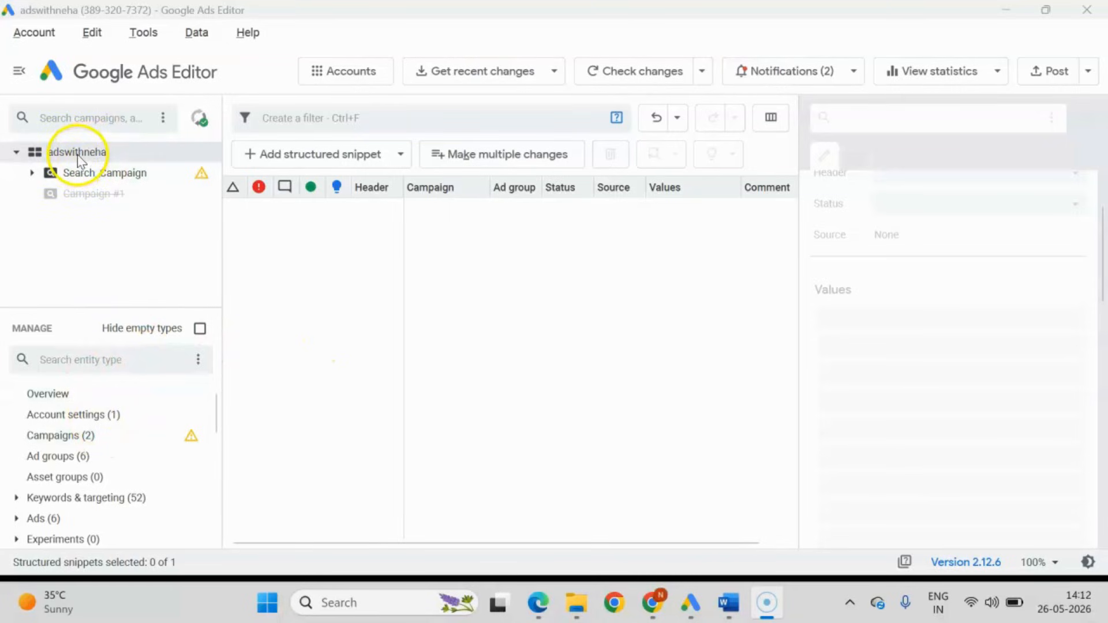
# Switch to Google Ads Editor and open the Sitelinks list under the account's ad assets.
pyautogui.scroll(-5, 61, 413)
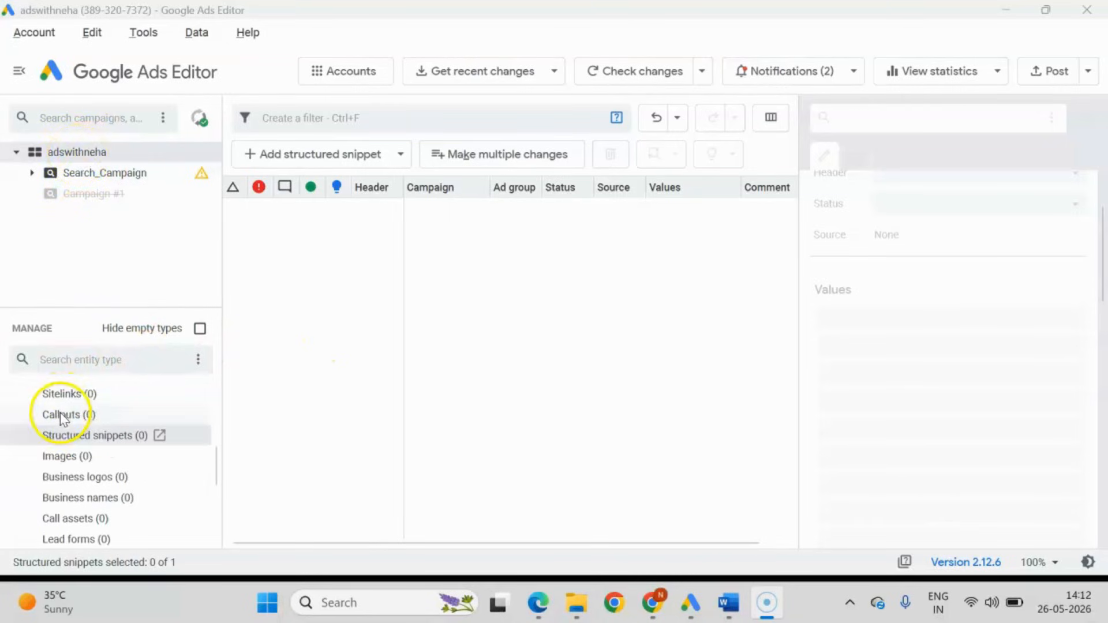
pyautogui.scroll(2, 58, 395)
pyautogui.doubleClick(22, 499)
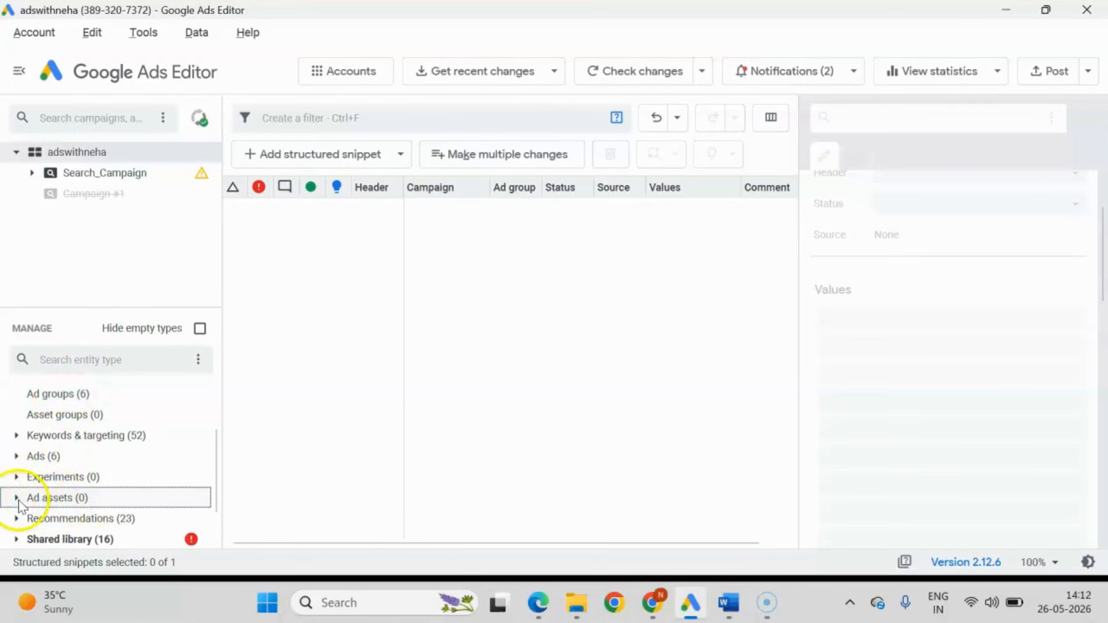
pyautogui.click(17, 499)
pyautogui.scroll(-2, 110, 465)
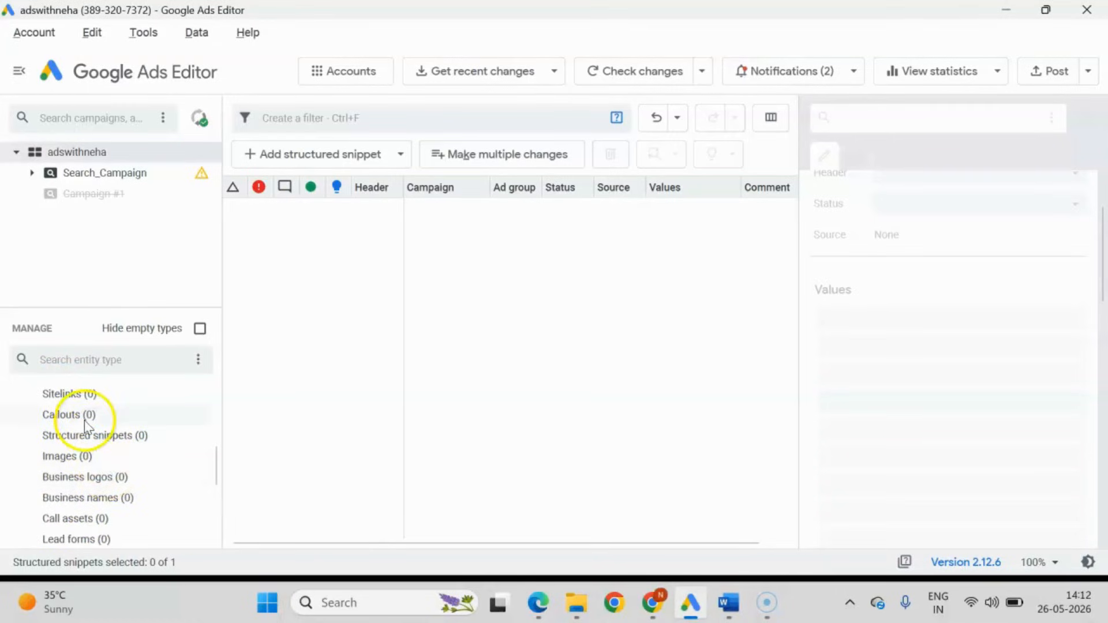
pyautogui.click(67, 394)
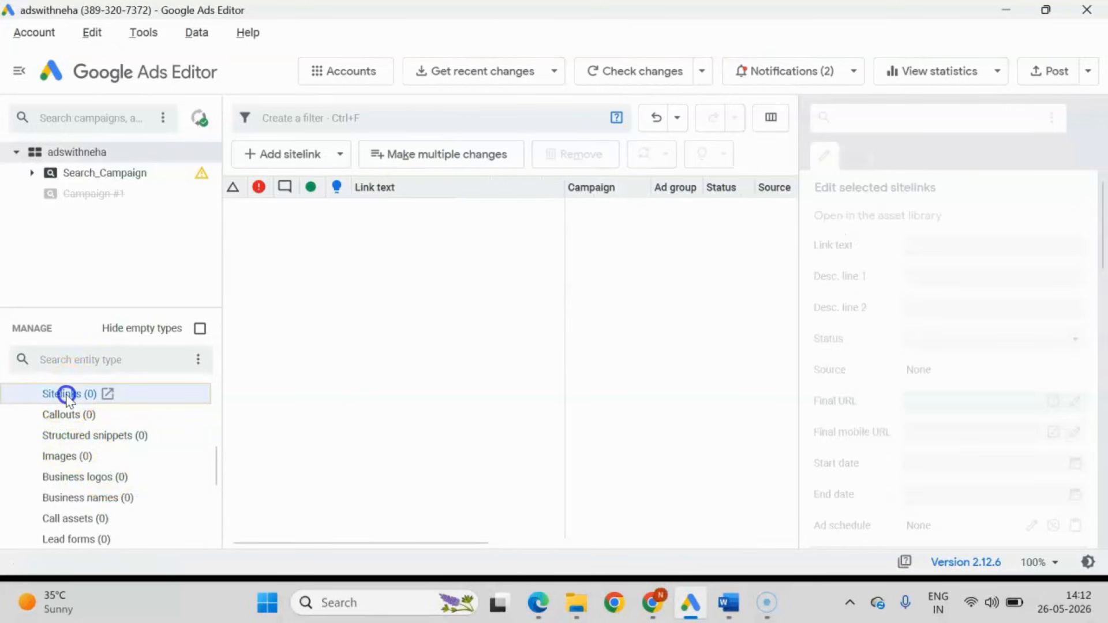
# Add a new campaign-level sitelink to Search_Campaign and select its blank entry for editing.
pyautogui.click(335, 154)
pyautogui.click(334, 155)
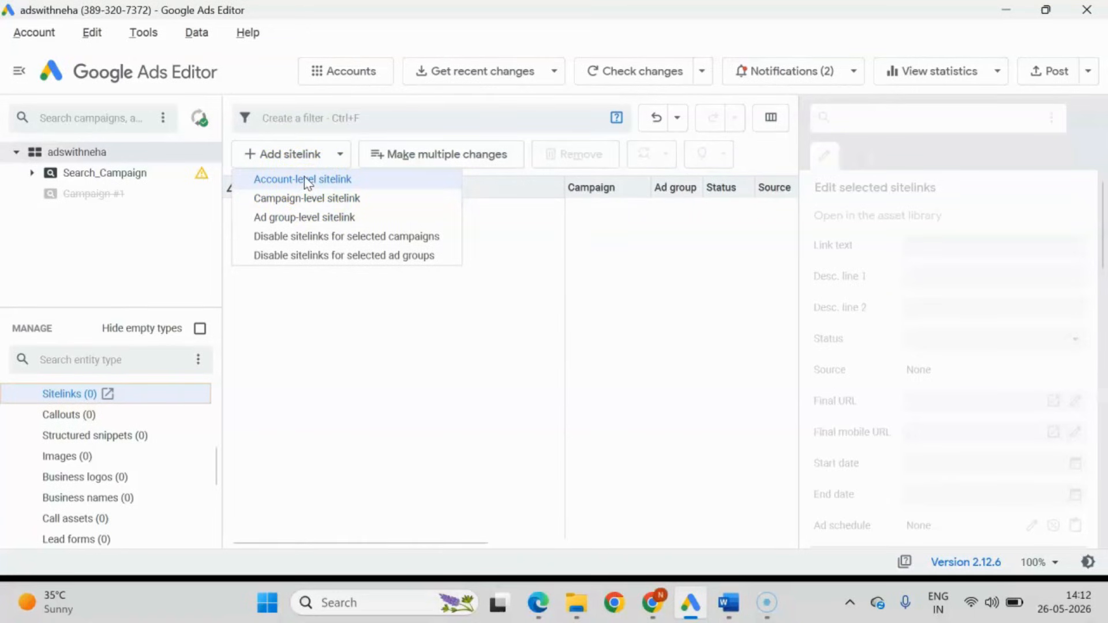
pyautogui.click(307, 199)
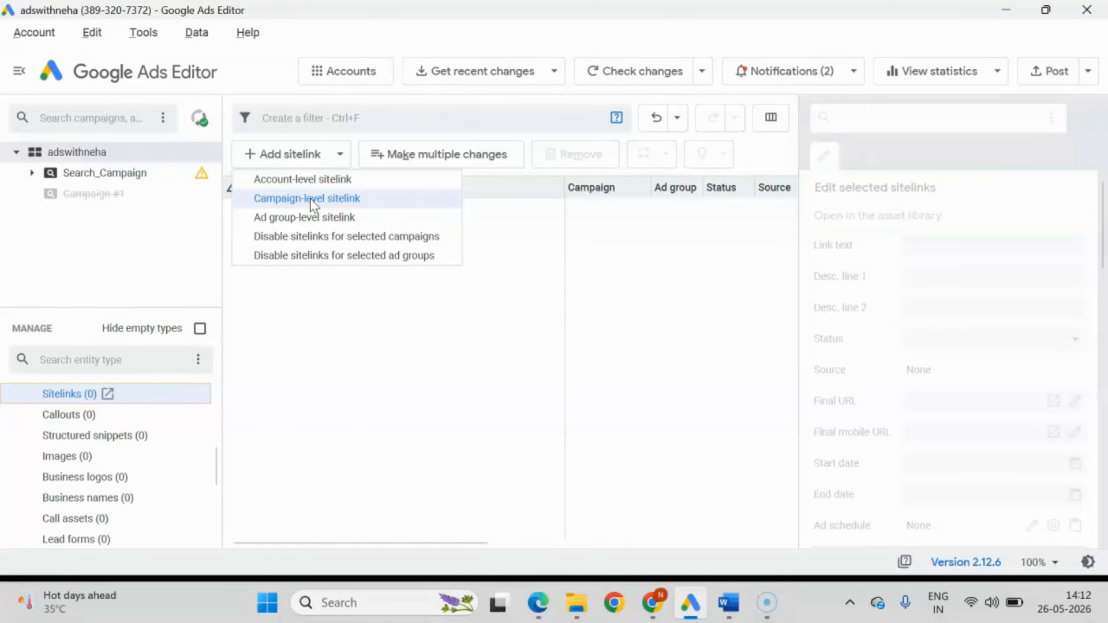
pyautogui.click(312, 200)
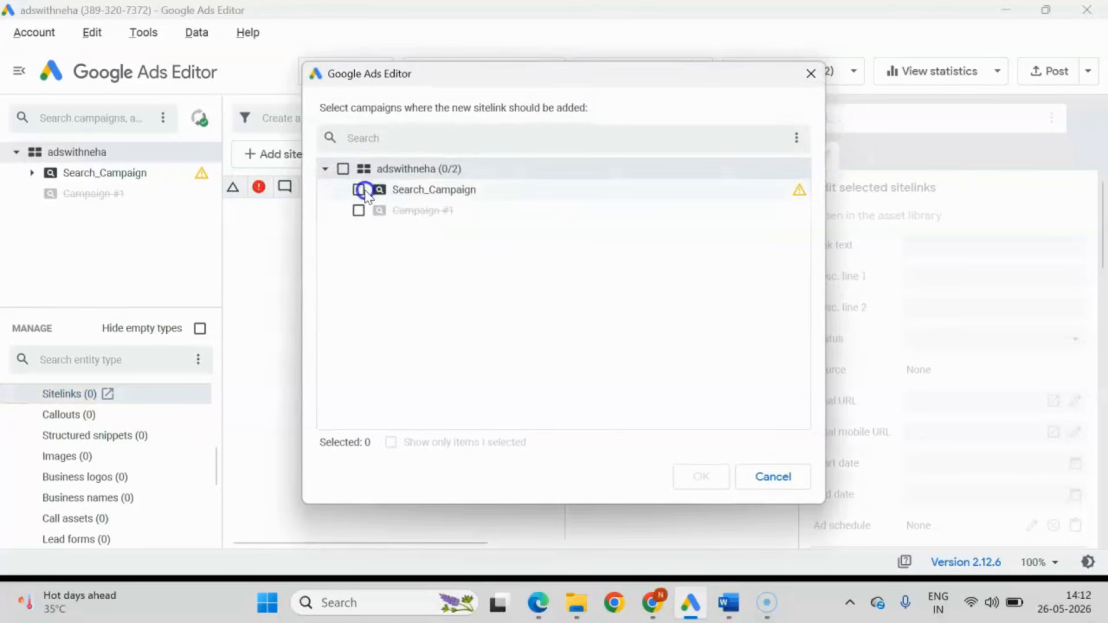
pyautogui.click(360, 191)
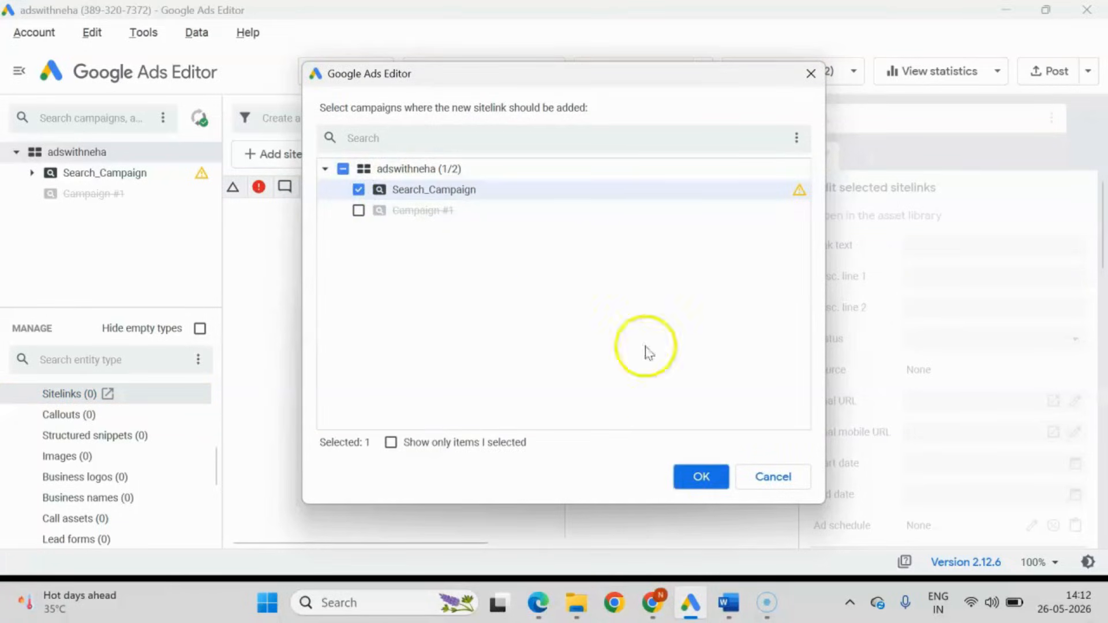
pyautogui.click(700, 478)
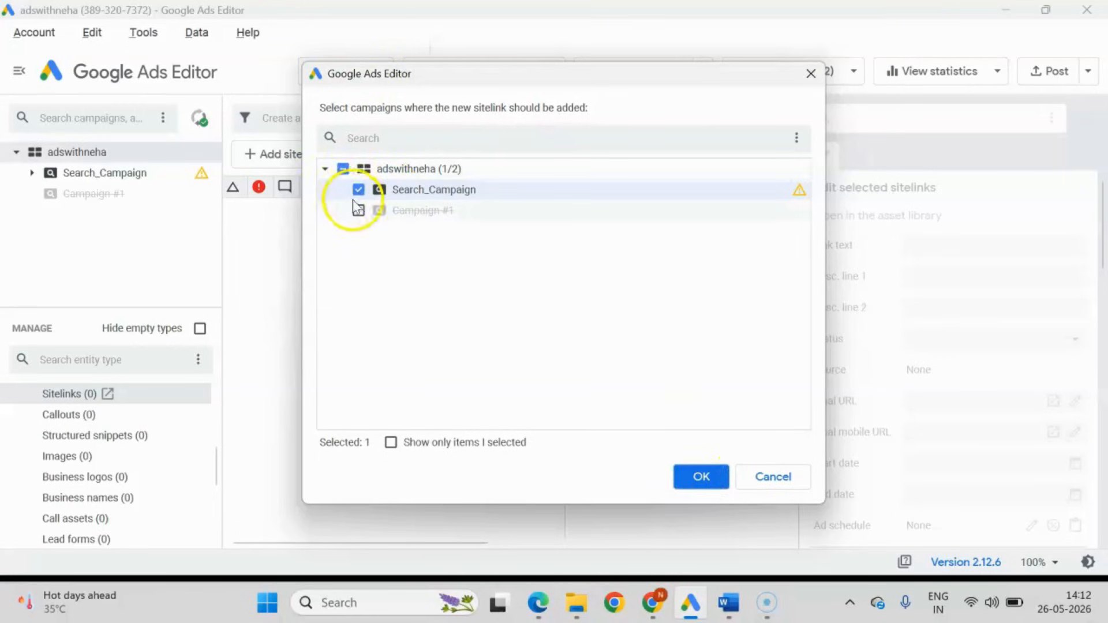
pyautogui.click(698, 475)
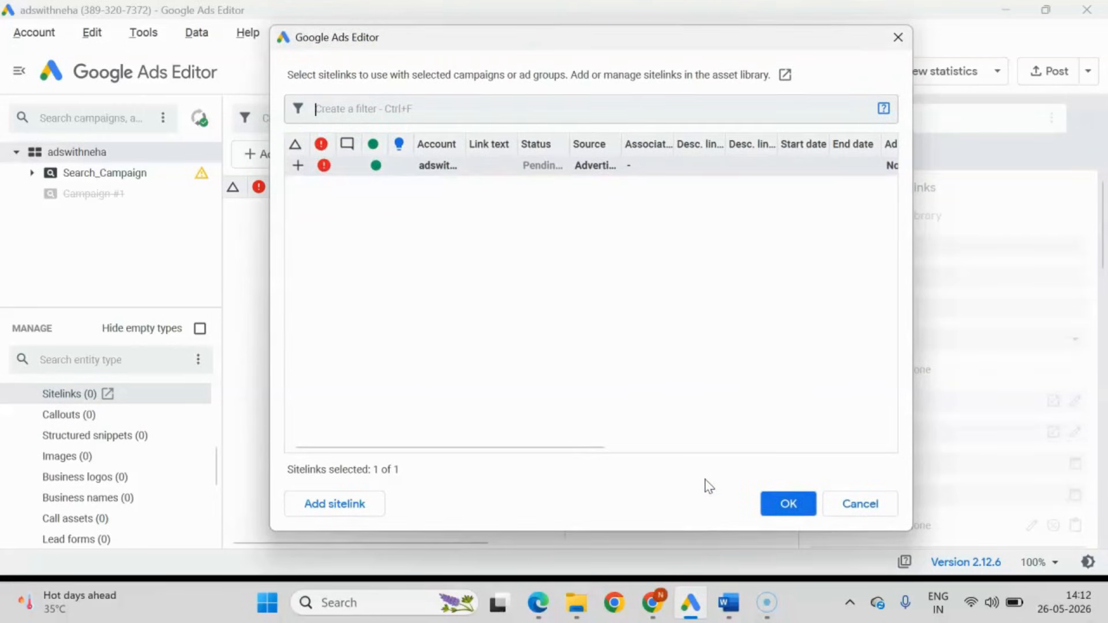
pyautogui.click(584, 172)
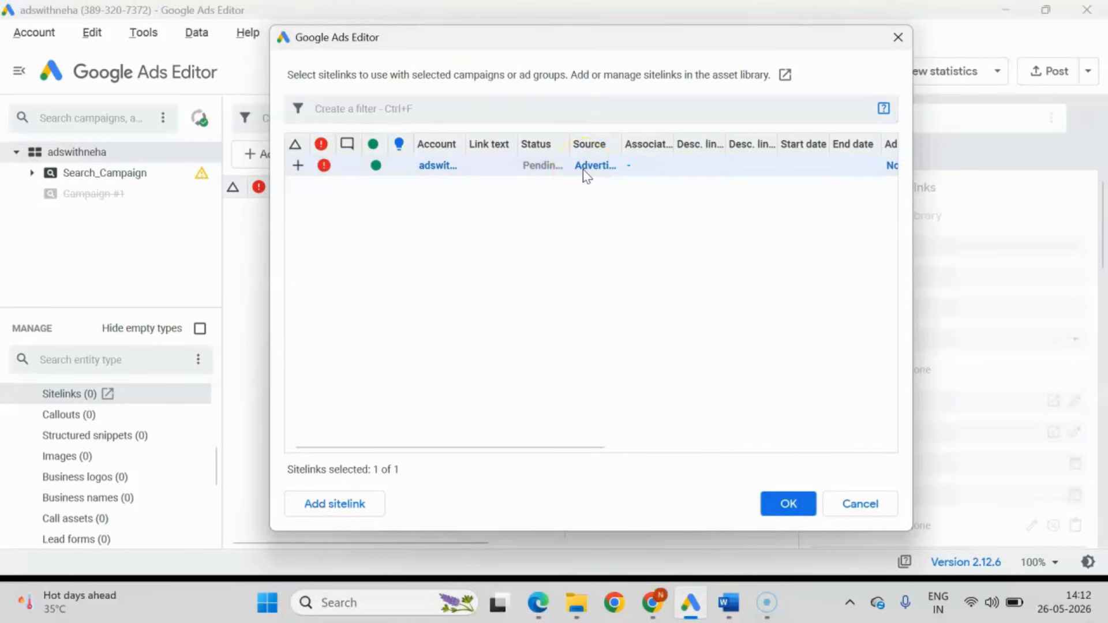
pyautogui.click(796, 505)
pyautogui.click(640, 346)
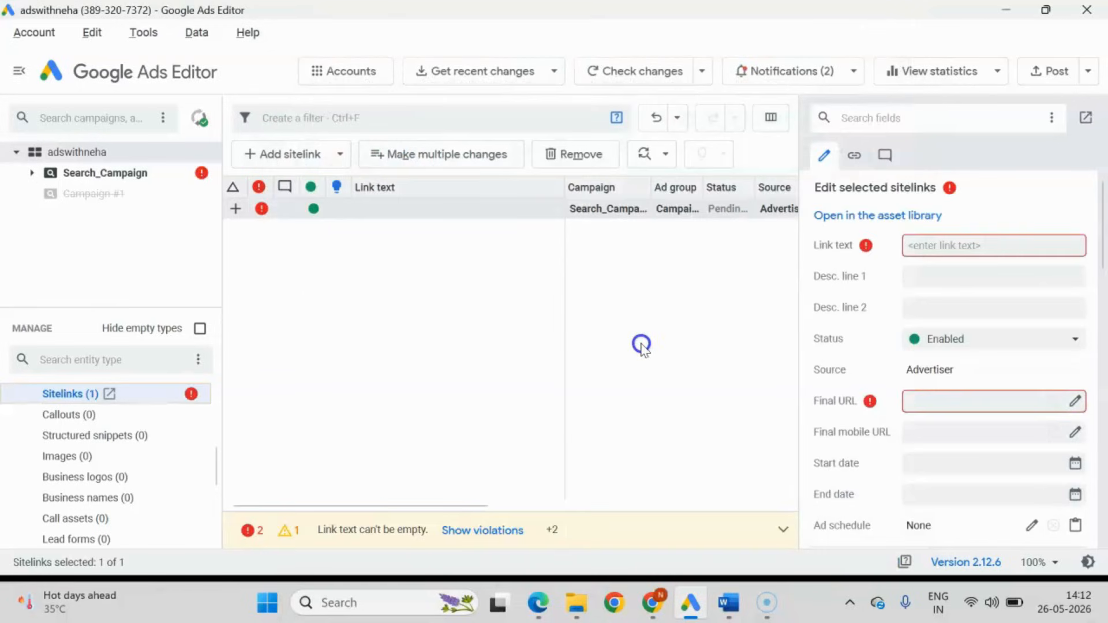
pyautogui.click(580, 209)
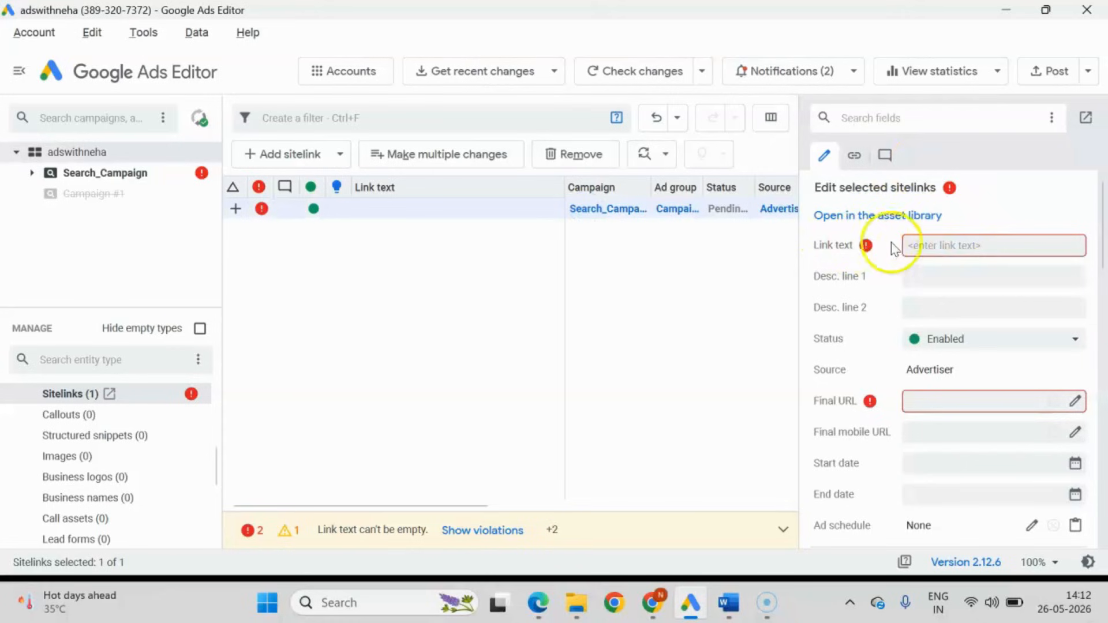
# Switch to the business website in Chrome and examine its services, consultation process and the booking page behind Book Your Free Consultation.
pyautogui.moveTo(652, 603)
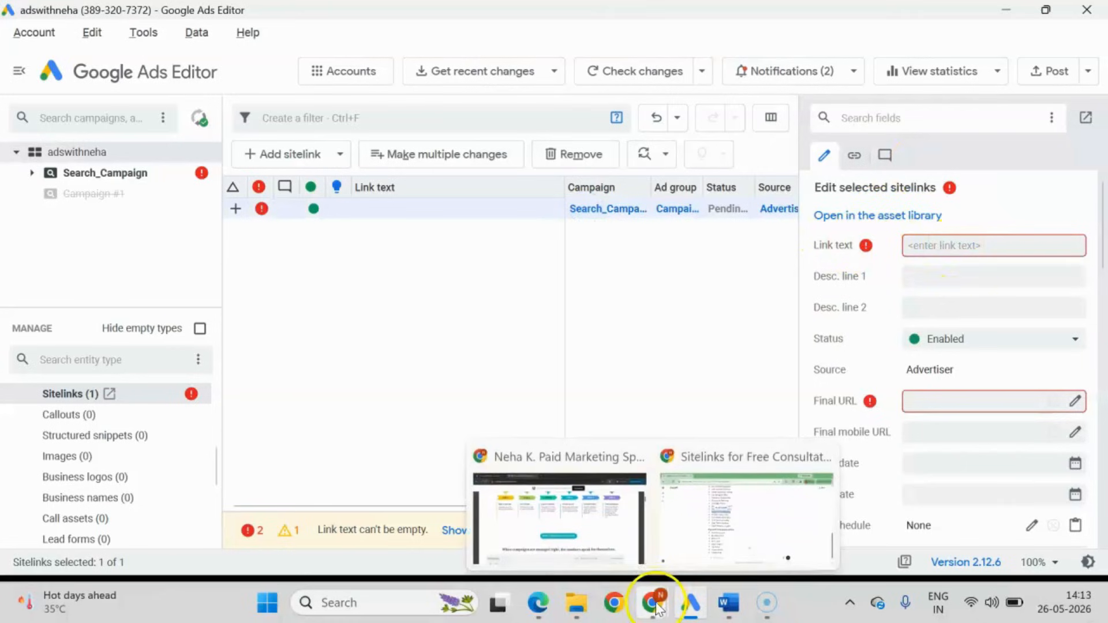
pyautogui.click(595, 520)
pyautogui.scroll(12, 367, 323)
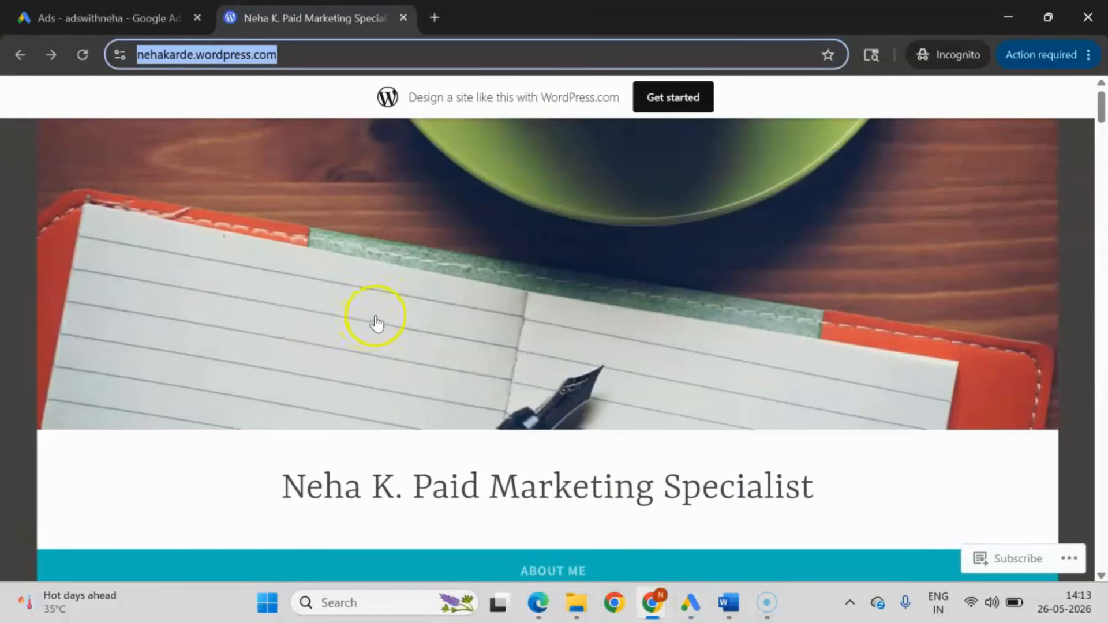
pyautogui.scroll(-6, 375, 318)
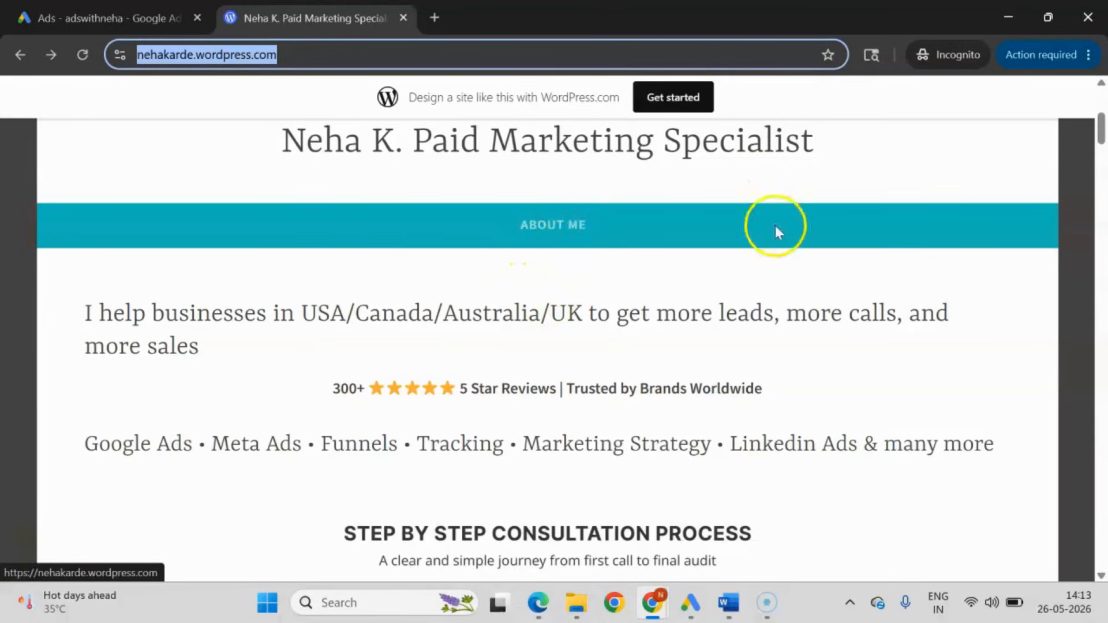
pyautogui.scroll(-3, 775, 231)
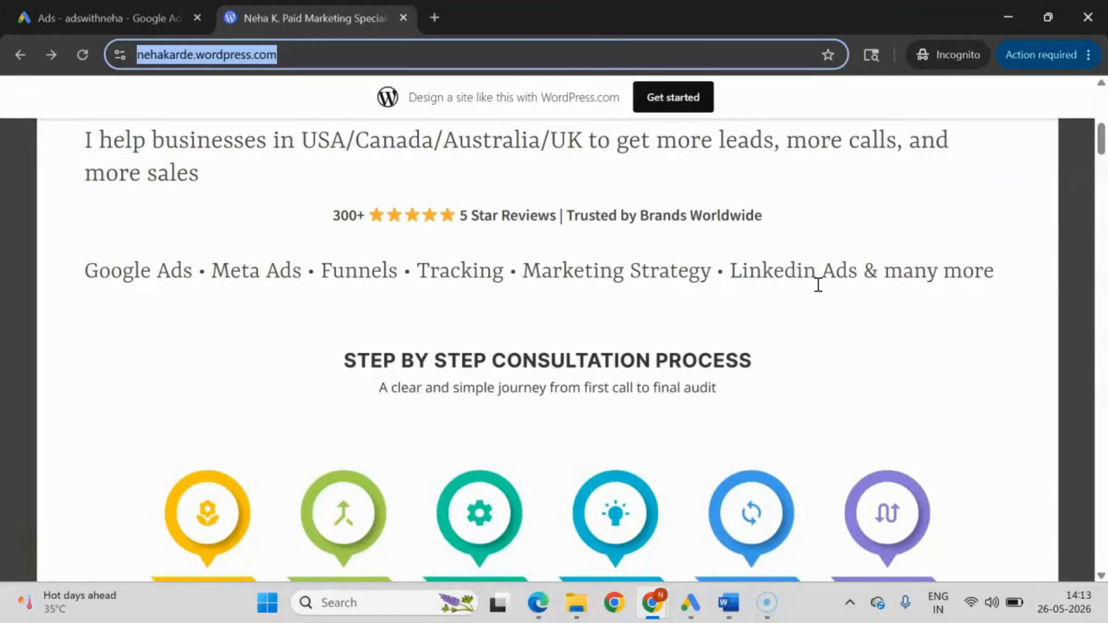
pyautogui.scroll(3, 818, 284)
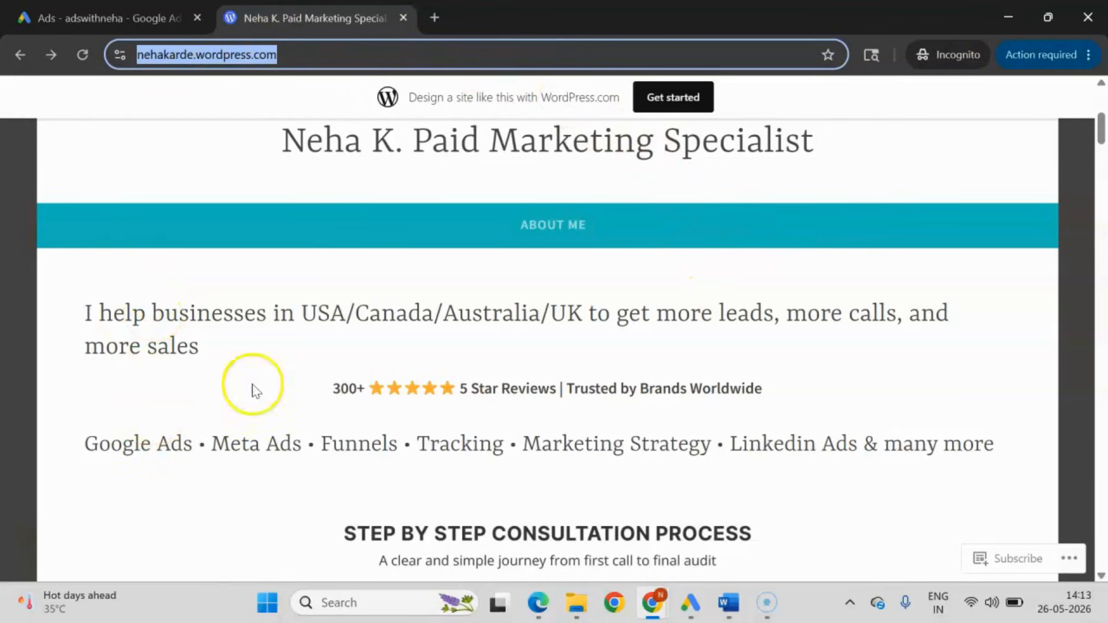
pyautogui.scroll(-9, 255, 390)
pyautogui.scroll(-4, 358, 392)
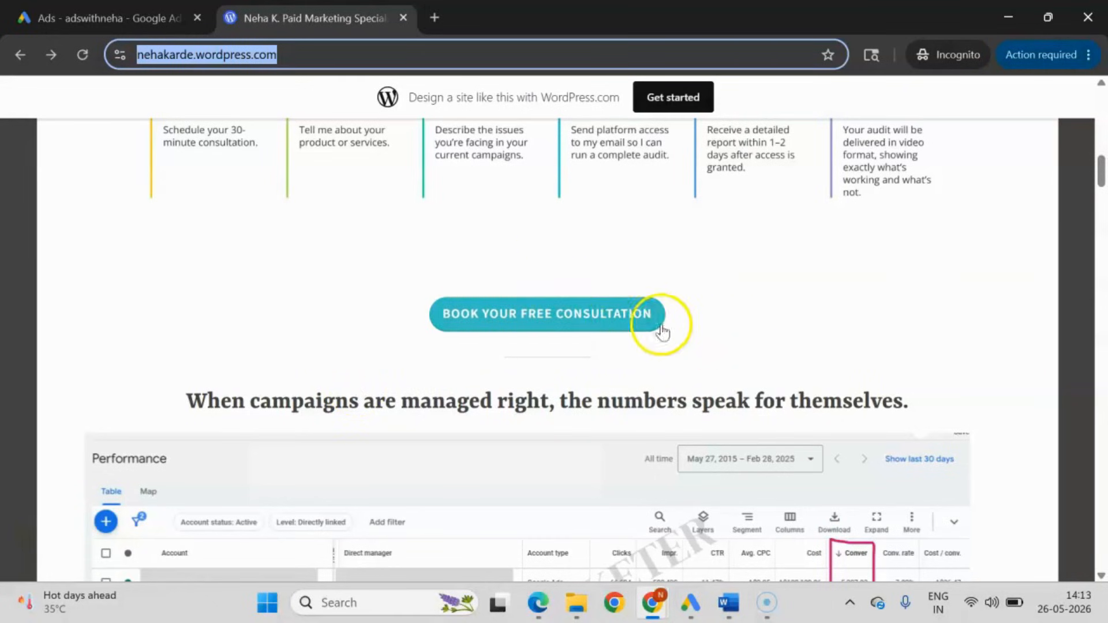
pyautogui.click(611, 324)
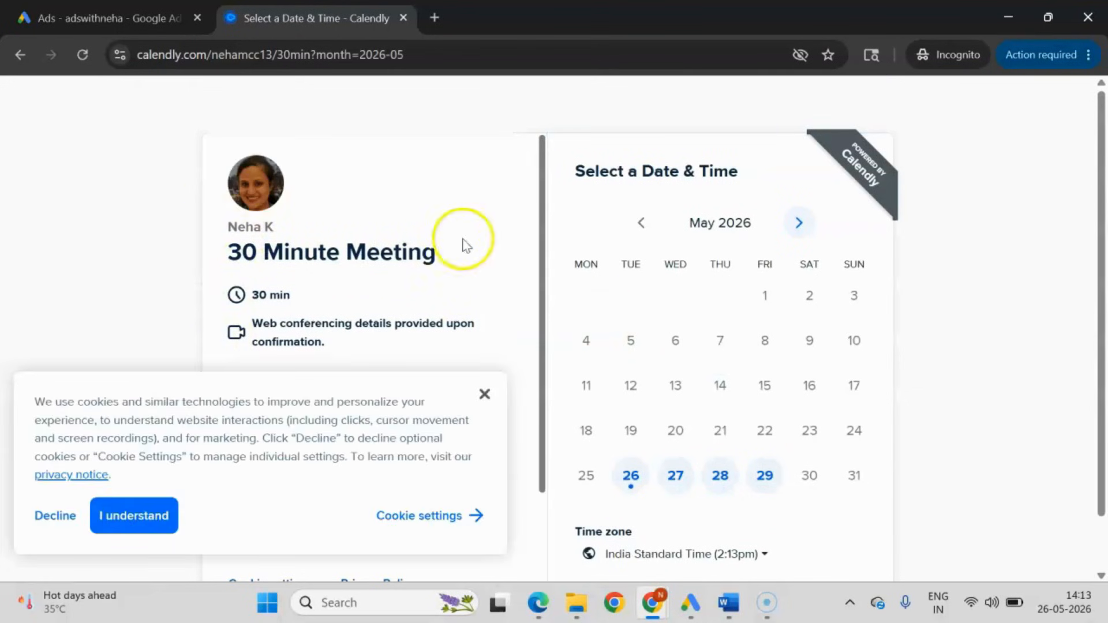
pyautogui.click(484, 394)
pyautogui.click(12, 58)
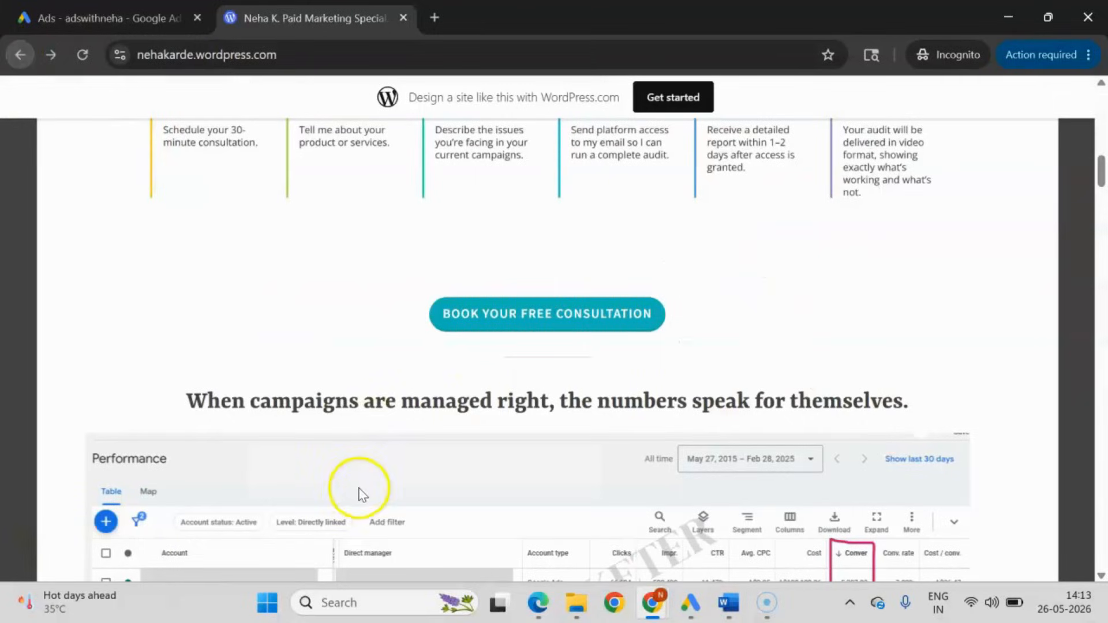
# Copy the link address of the website's Book Your Free Consultation booking page.
pyautogui.rightClick(531, 316)
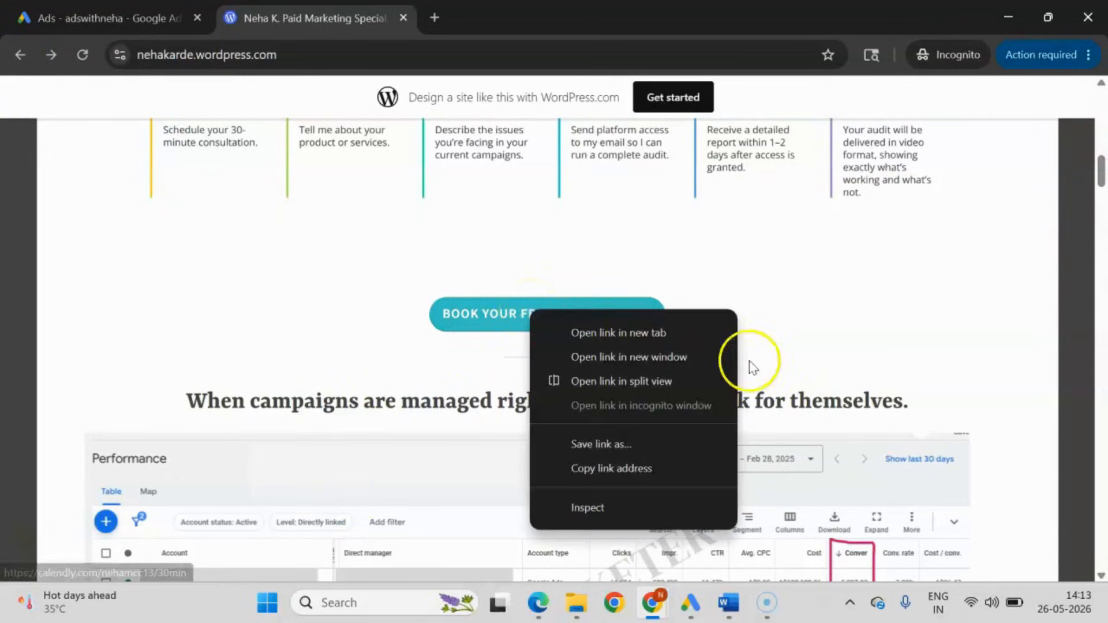
pyautogui.click(646, 464)
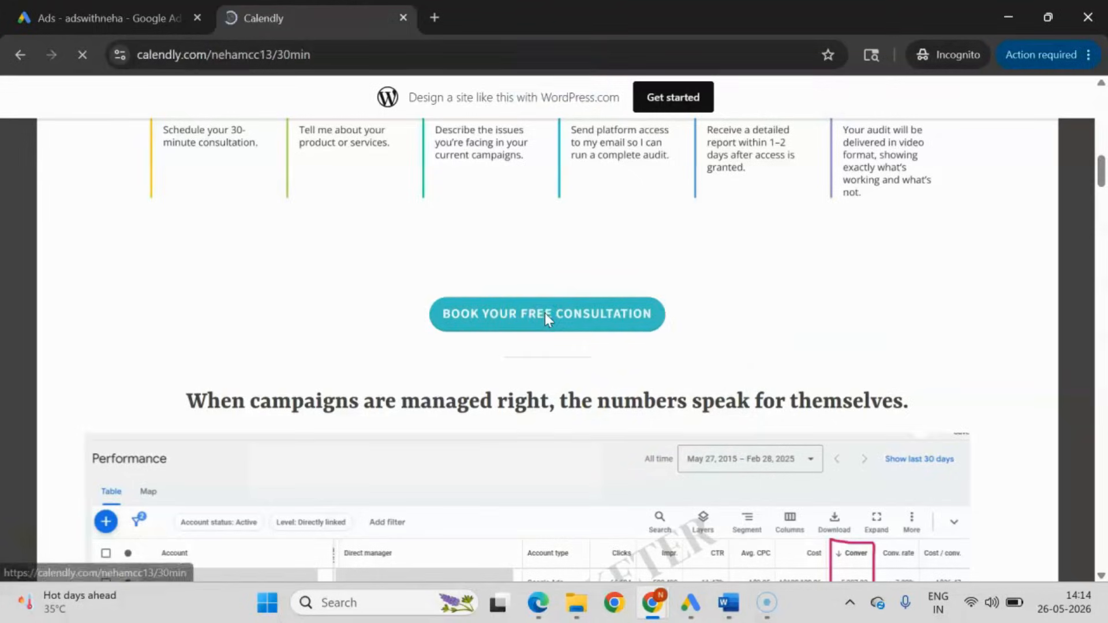
pyautogui.click(333, 57)
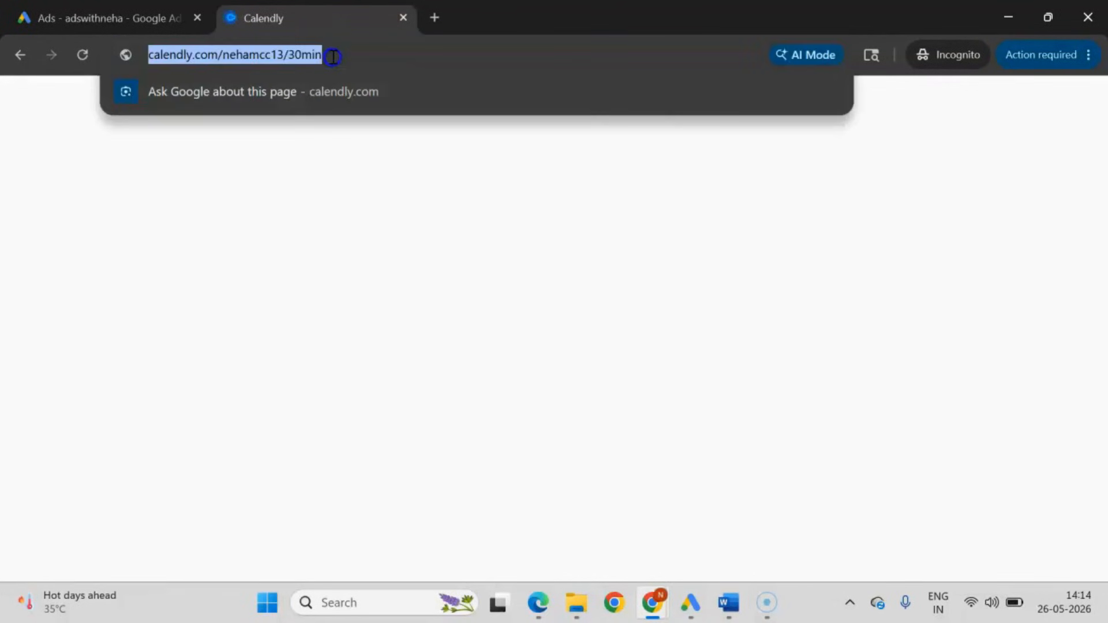
pyautogui.rightClick(281, 54)
pyautogui.click(337, 176)
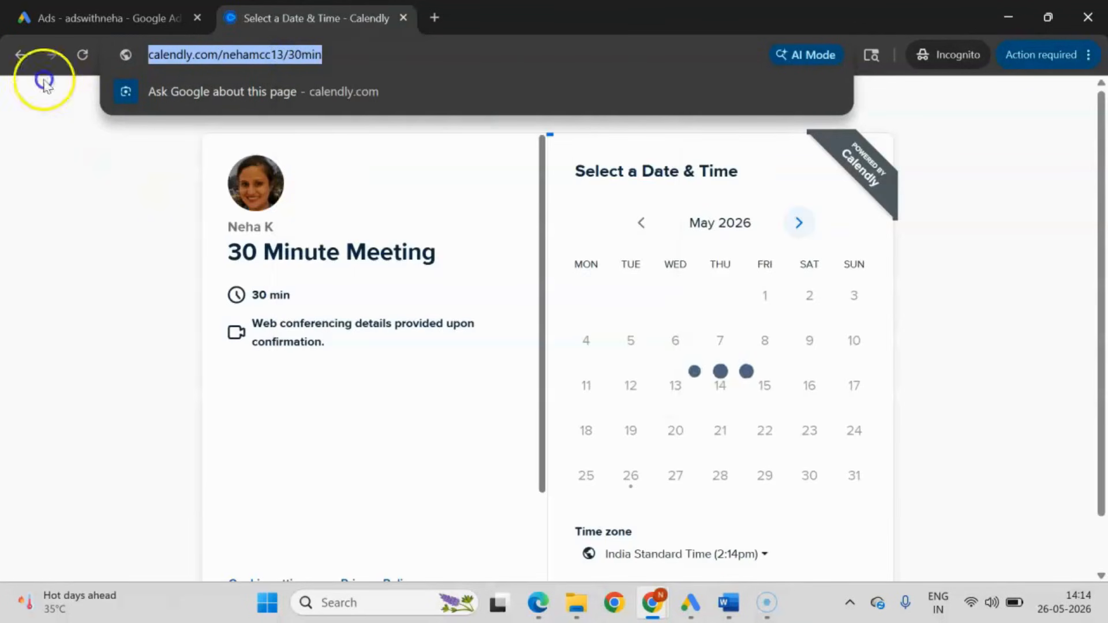
pyautogui.click(19, 57)
pyautogui.rightClick(549, 317)
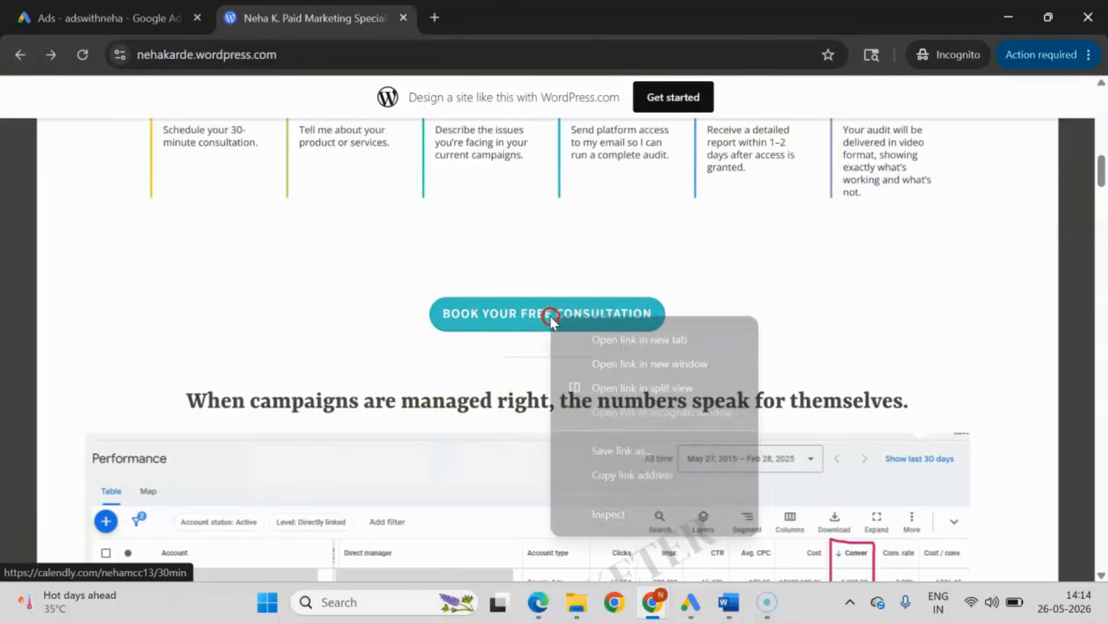
pyautogui.click(611, 470)
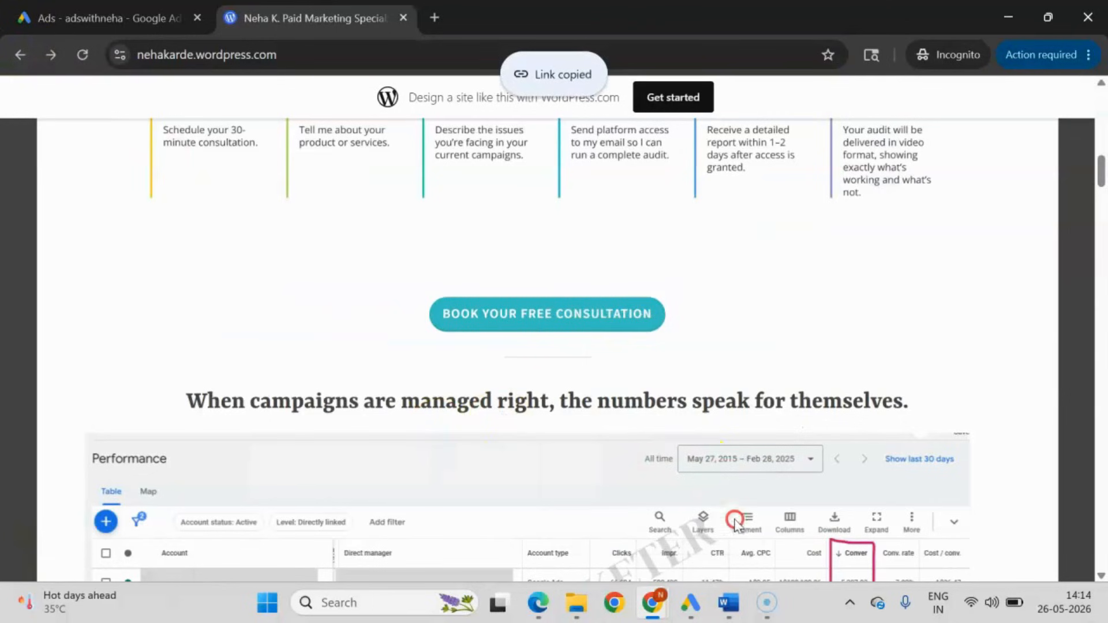
# Switch to Google Ads Editor and set the new sitelink's link text to Book Free Consultation.
pyautogui.click(679, 616)
pyautogui.click(376, 213)
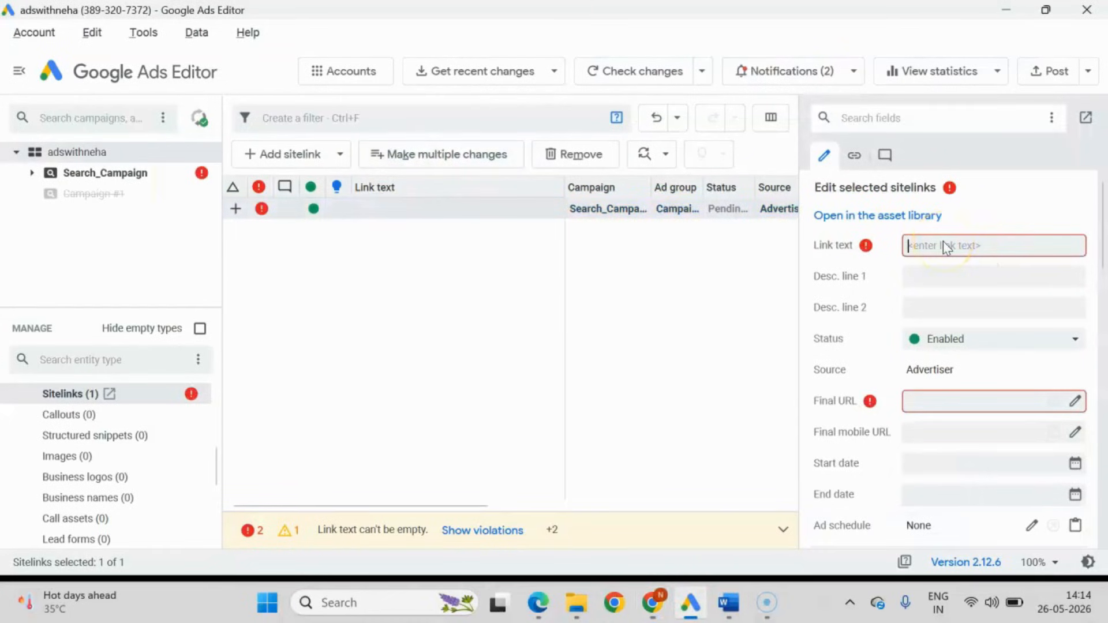
pyautogui.write('Book FREE')
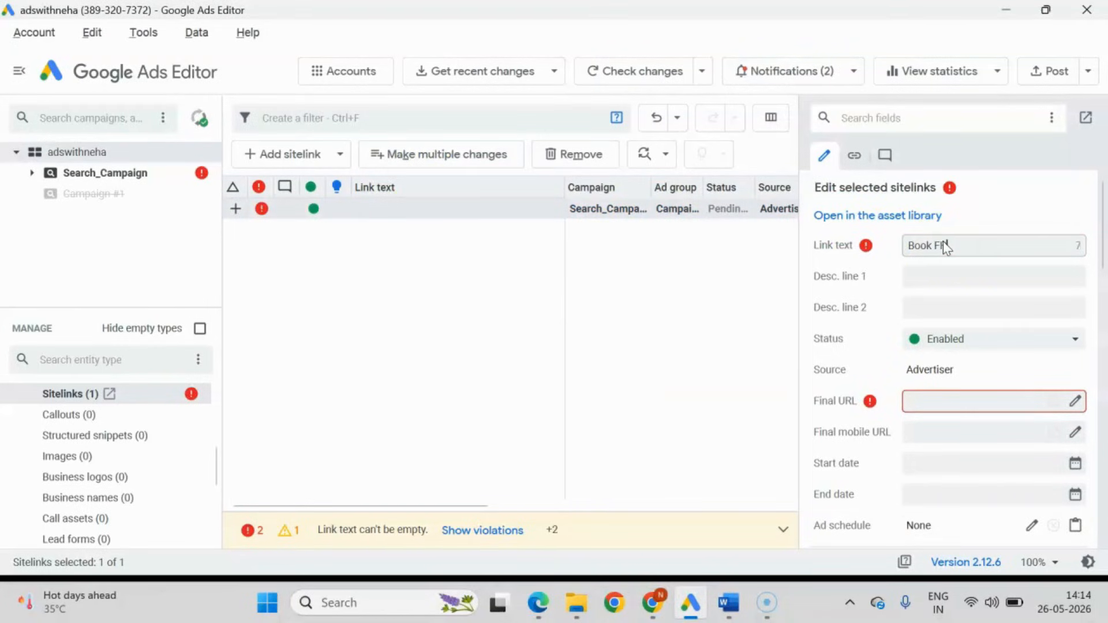
pyautogui.write('ind')
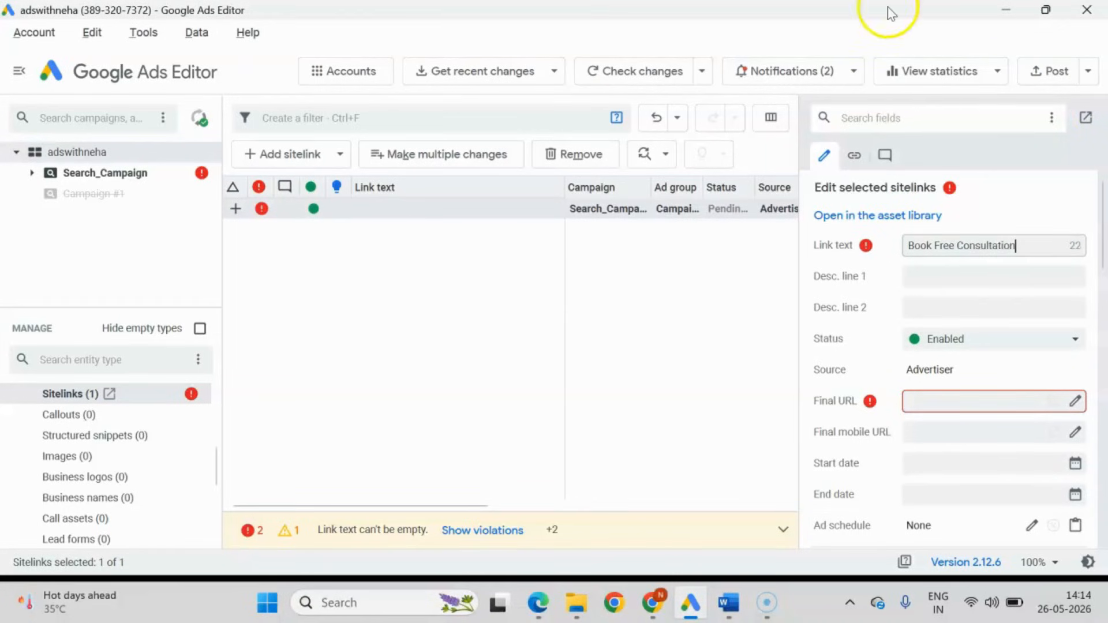
pyautogui.click(948, 398)
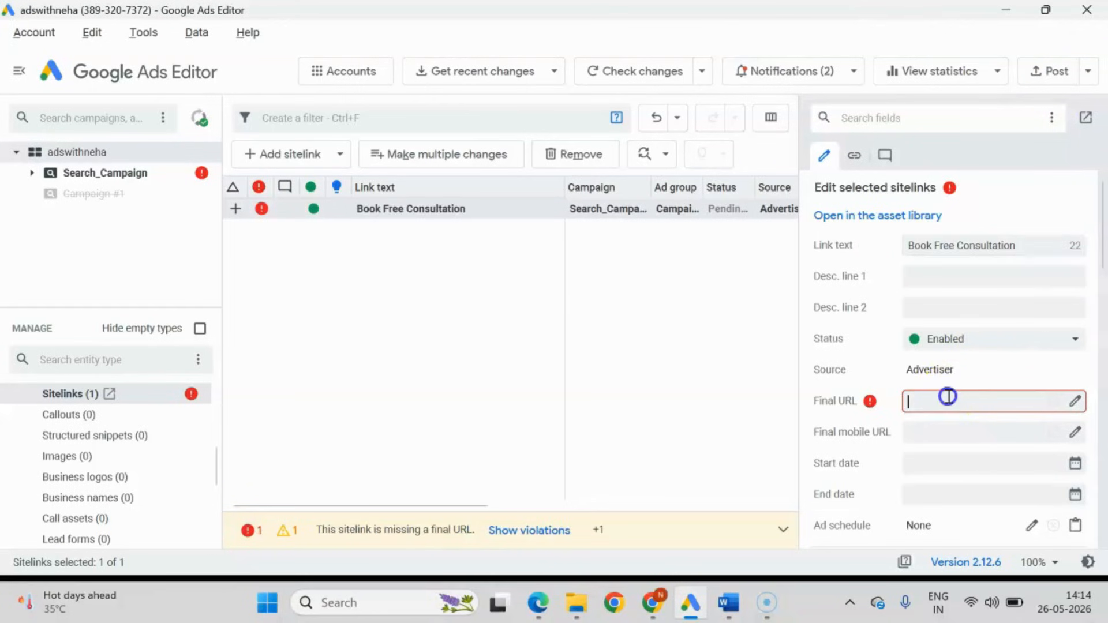
# Set the sitelink's final URL to the copied booking page link and description line 1 to Get Expert Marketing Advice from the Word document.
pyautogui.hotkey('ctrl', 'v')
pyautogui.click(729, 603)
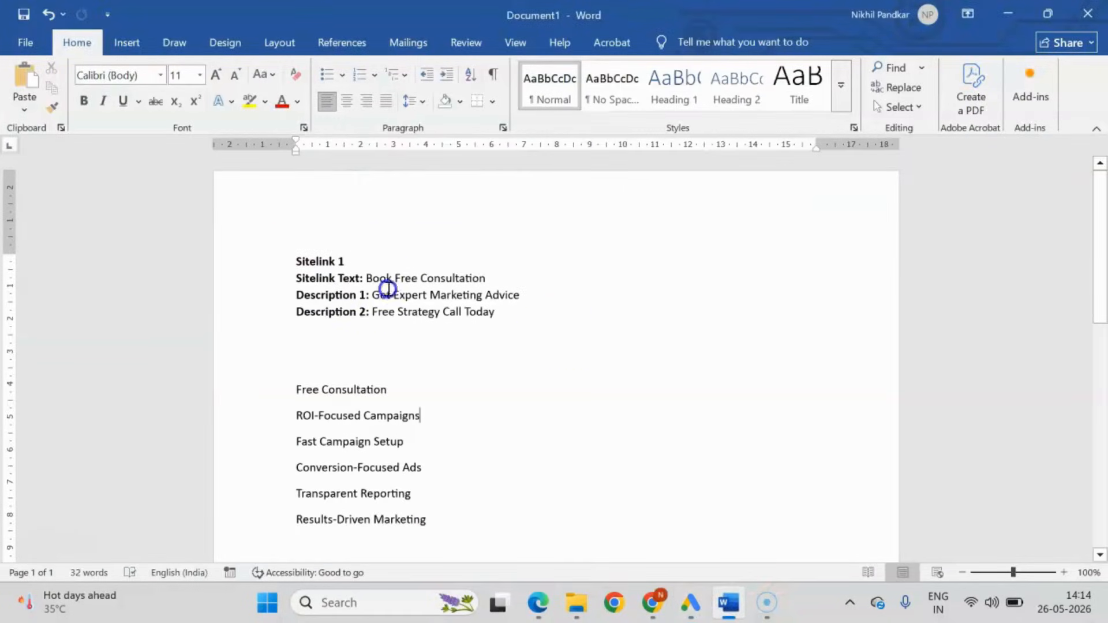
pyautogui.moveTo(374, 295); pyautogui.dragTo(554, 297)
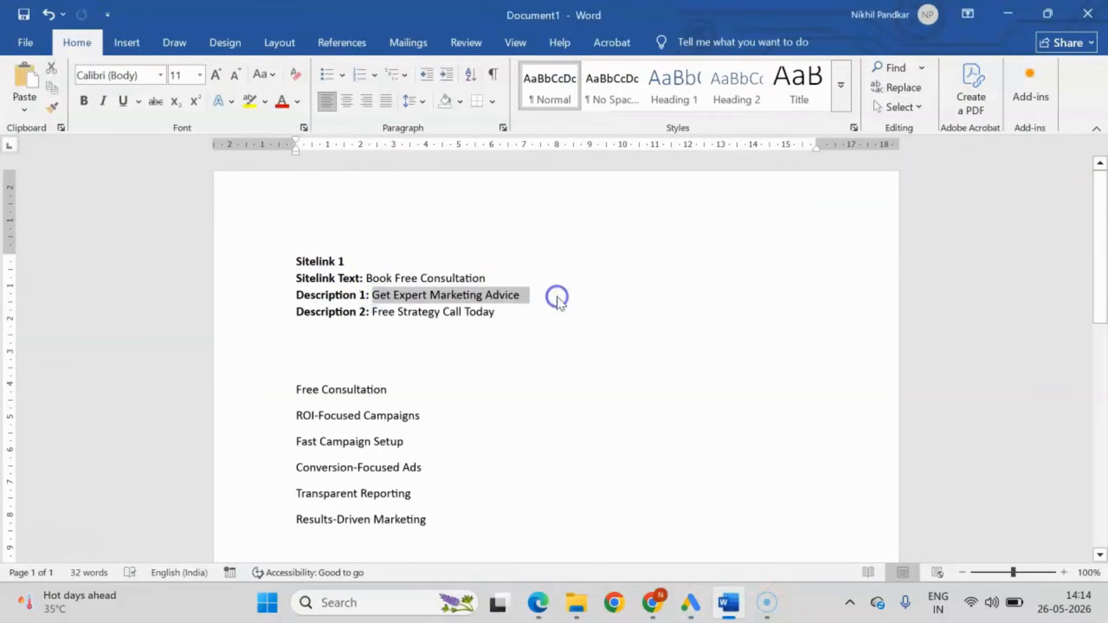
pyautogui.hotkey('alt', 'Tab')
pyautogui.click(955, 277)
pyautogui.hotkey('ctrl', 'v')
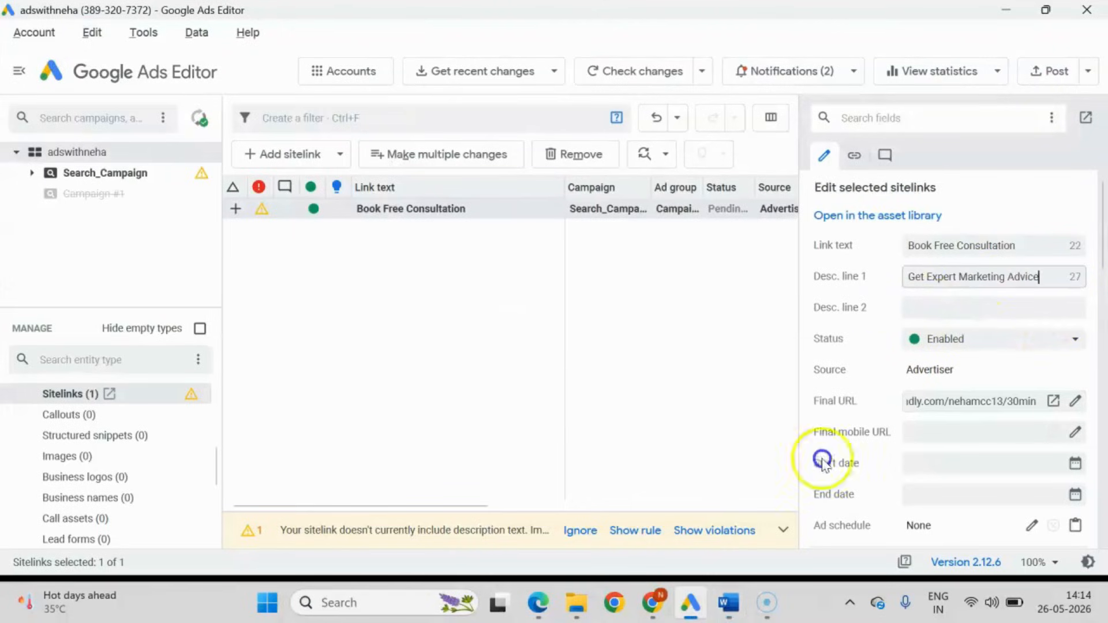
# Copy Free Strategy Call Today from the Word document into the sitelink's description line 2 and review the completed entry.
pyautogui.hotkey('alt', 'Tab')
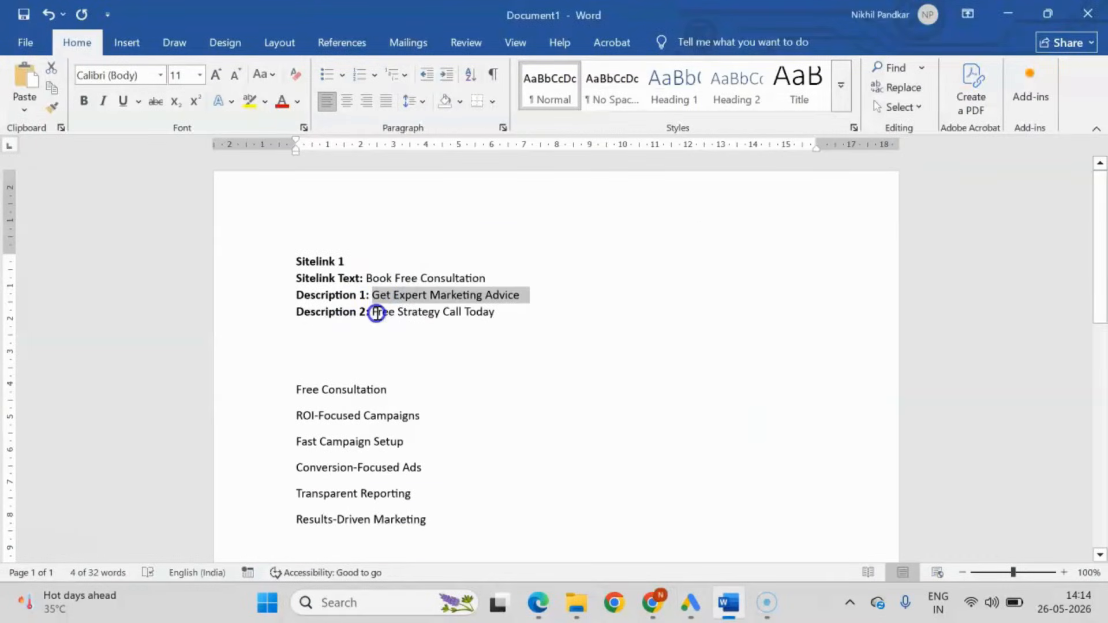
pyautogui.moveTo(375, 312); pyautogui.dragTo(571, 313)
pyautogui.hotkey('ctrl', 'c')
pyautogui.hotkey('alt', 'Tab')
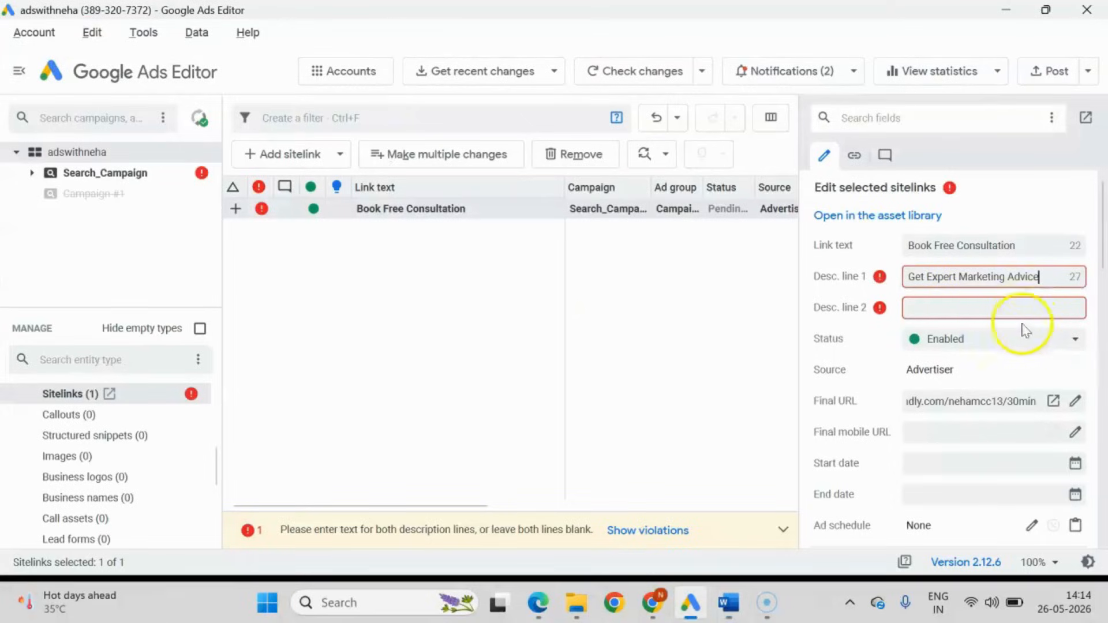
pyautogui.click(975, 307)
pyautogui.hotkey('ctrl', 'v')
pyautogui.click(669, 340)
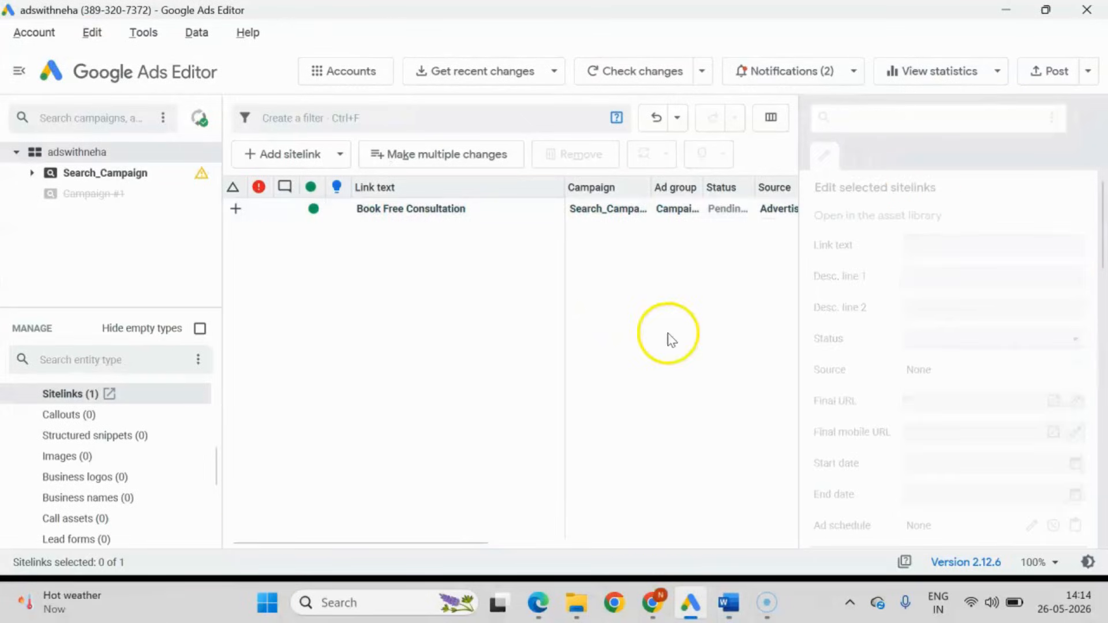
pyautogui.click(459, 210)
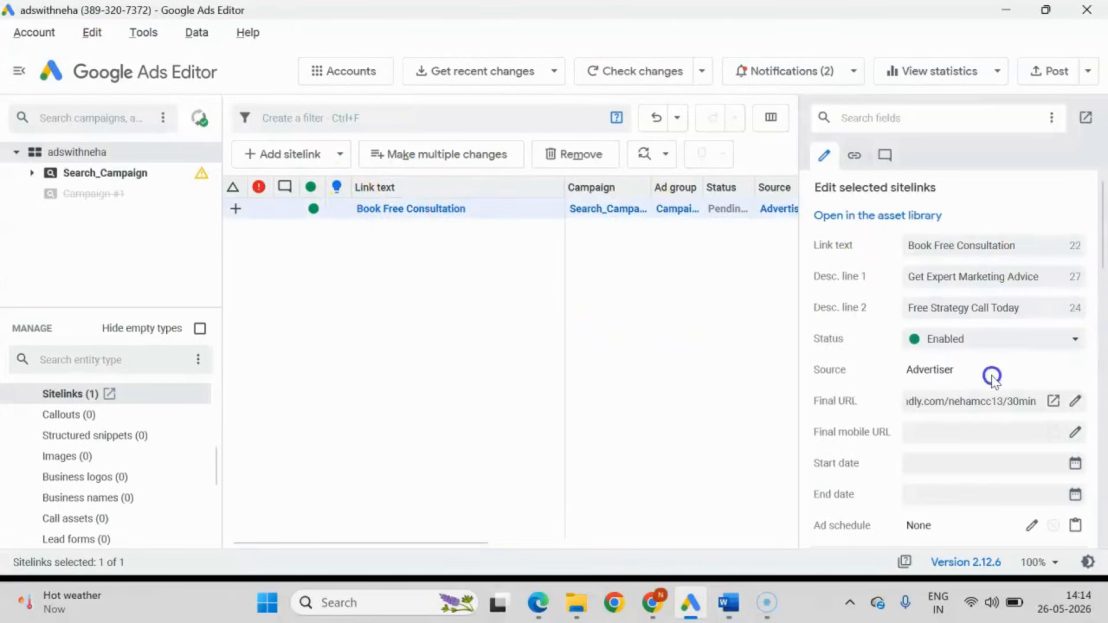
pyautogui.scroll(-3, 963, 340)
pyautogui.scroll(-3, 948, 454)
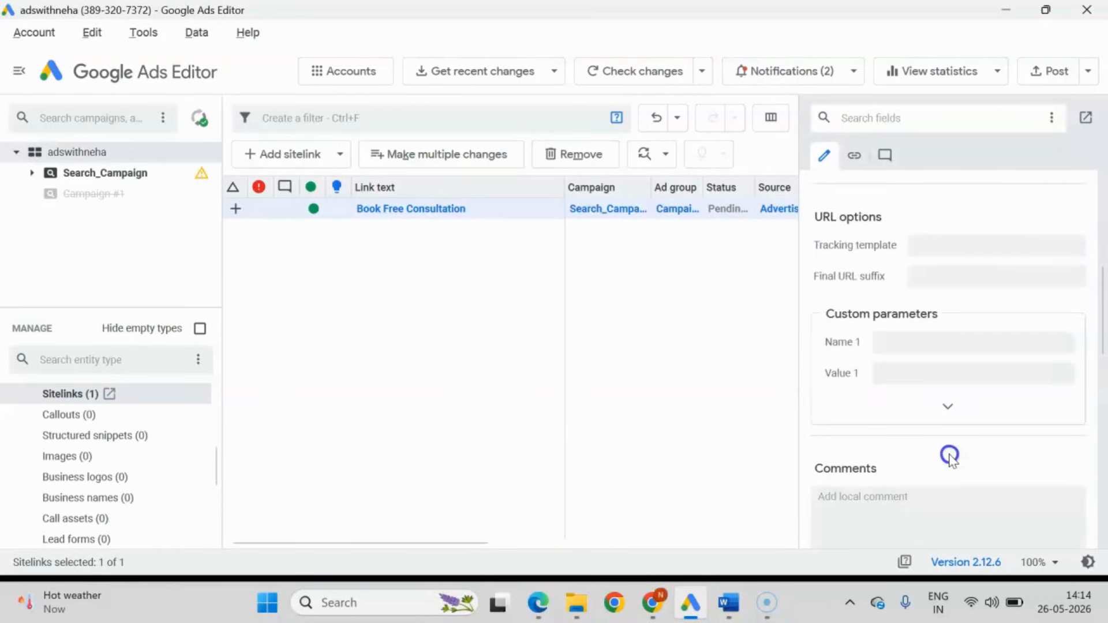
pyautogui.scroll(6, 948, 454)
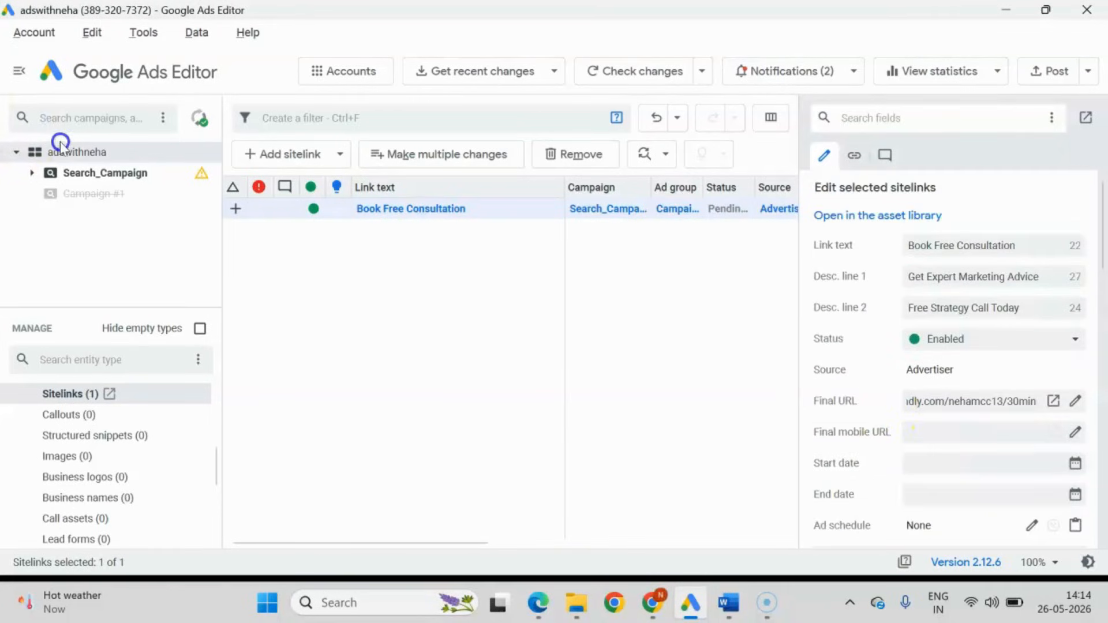
# Post the pending changes for all campaigns in the adswithneha account to Google Ads and dismiss the posting report.
pyautogui.click(77, 155)
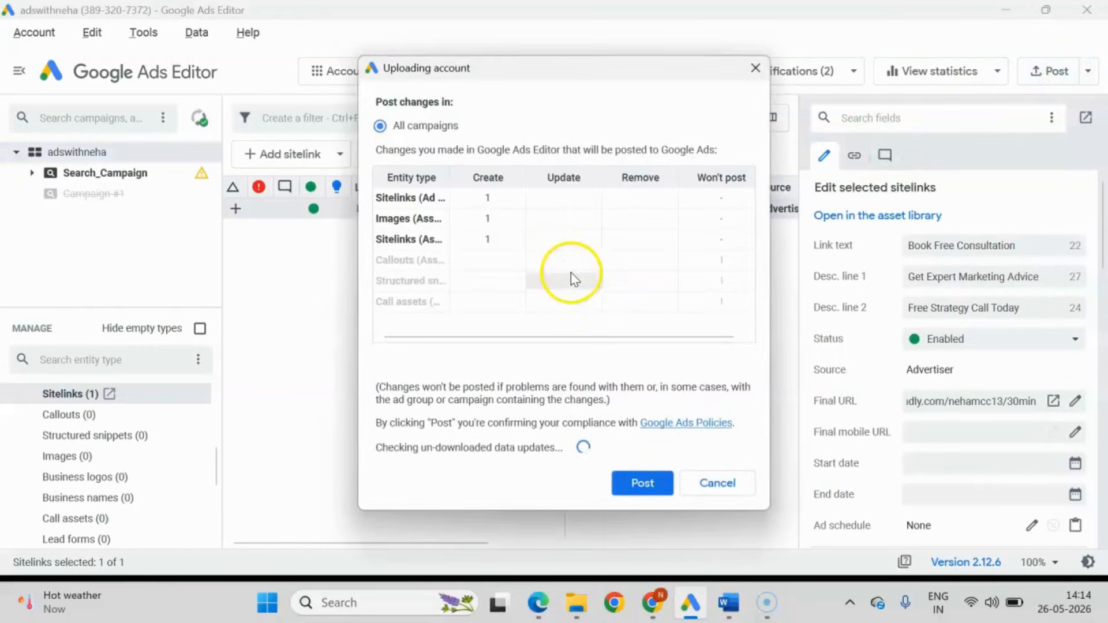
pyautogui.click(641, 485)
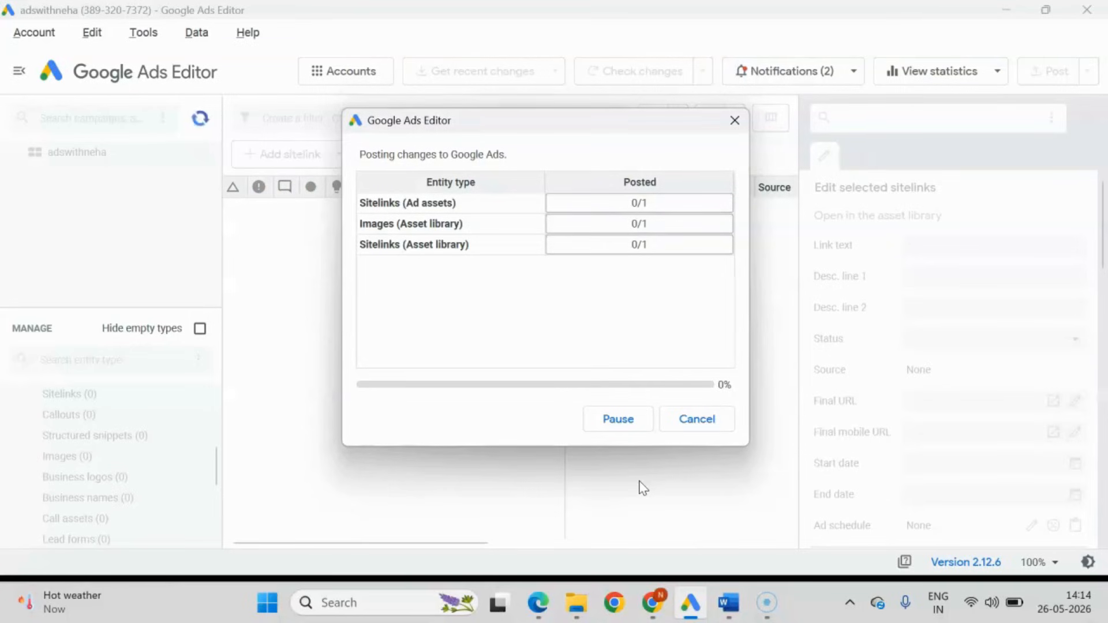
pyautogui.click(653, 605)
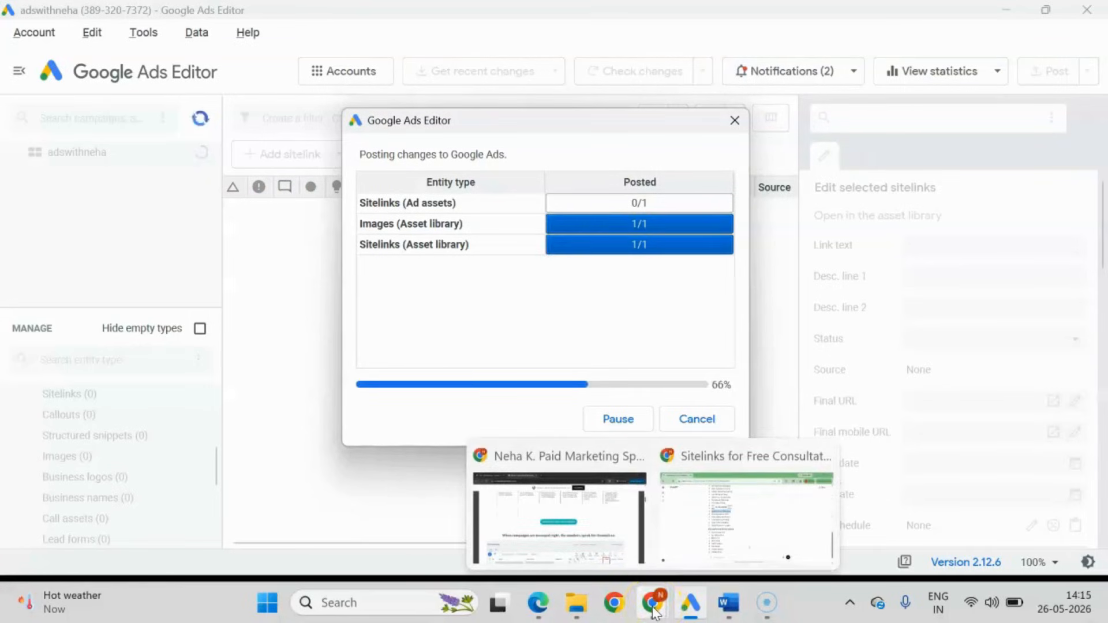
pyautogui.click(559, 508)
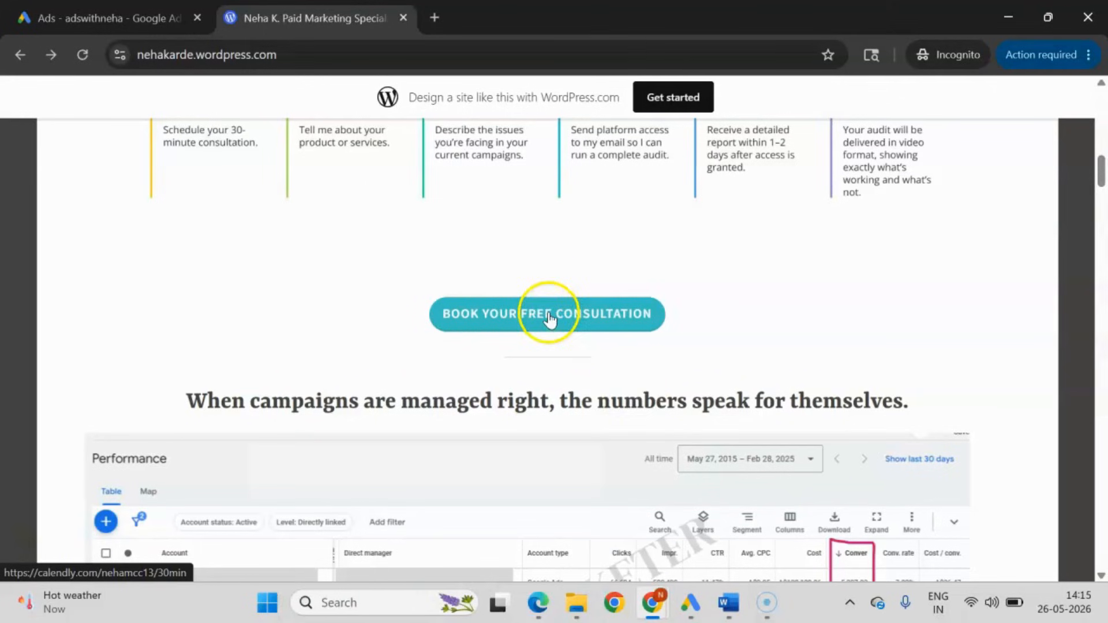
pyautogui.click(729, 602)
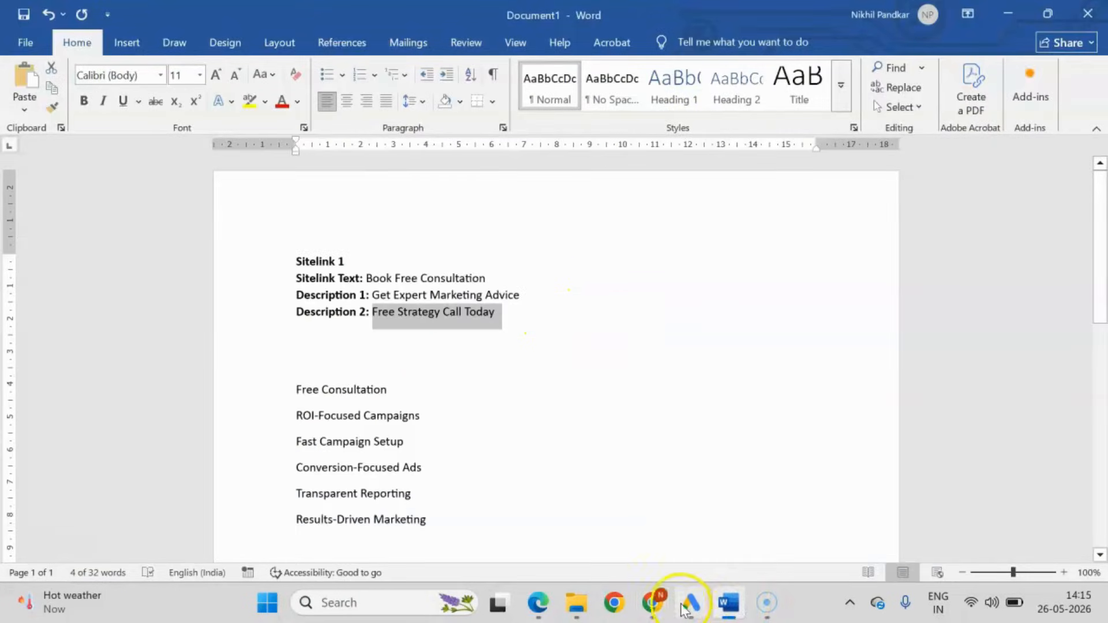
pyautogui.click(690, 602)
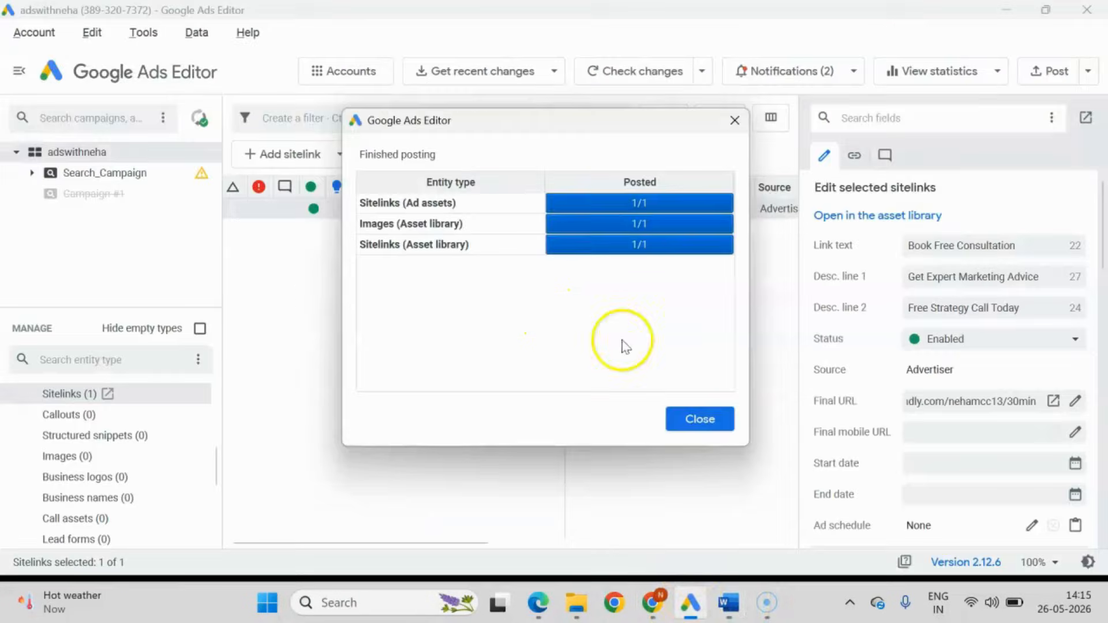
pyautogui.click(698, 419)
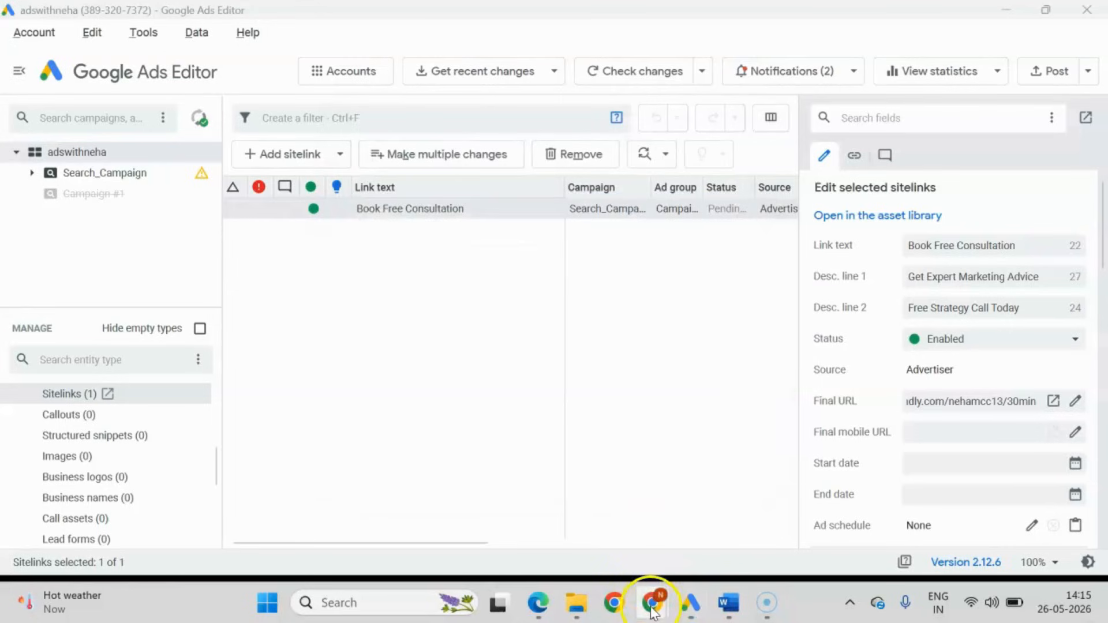
# Switch to Google Ads in Chrome, reload it and show Search_Campaign's asset associations filtered to sitelinks.
pyautogui.moveTo(652, 612)
pyautogui.click(551, 519)
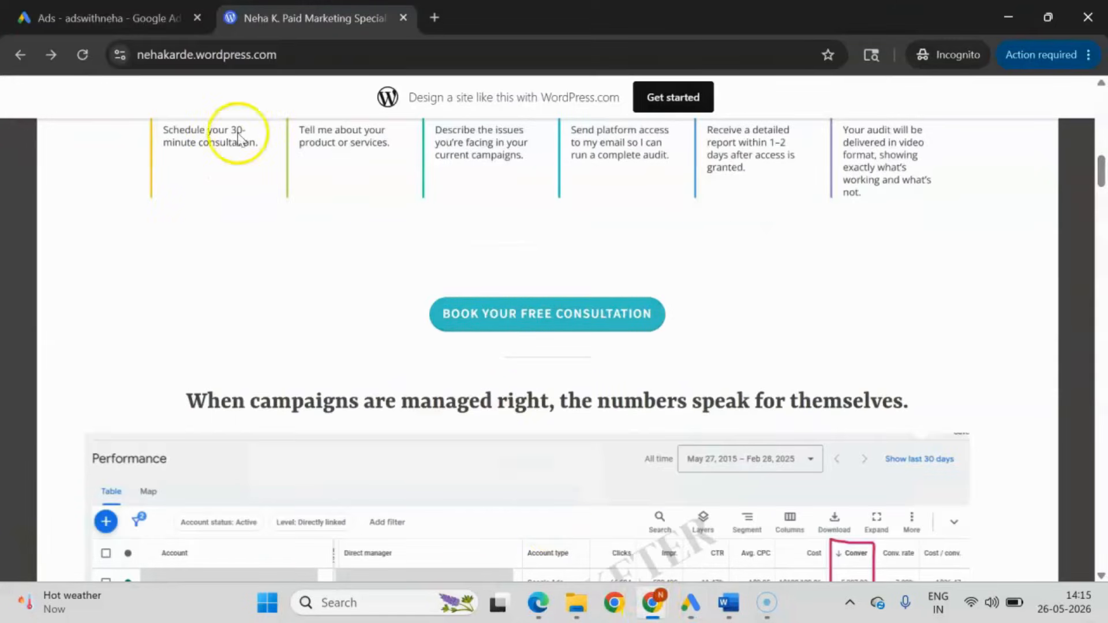
pyautogui.click(139, 16)
pyautogui.click(82, 55)
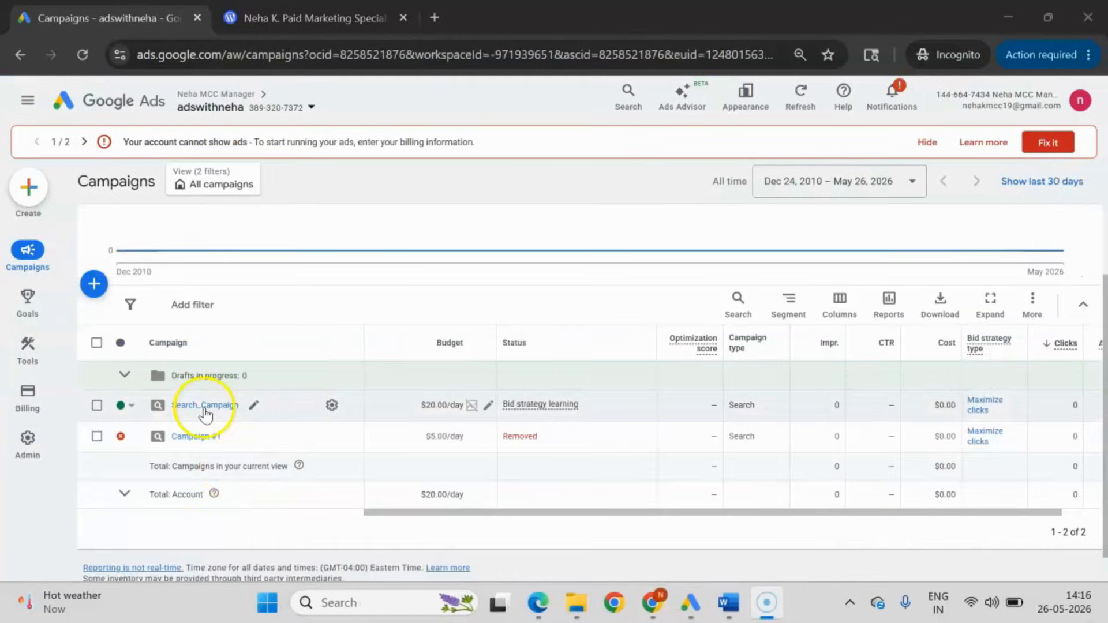
pyautogui.click(205, 407)
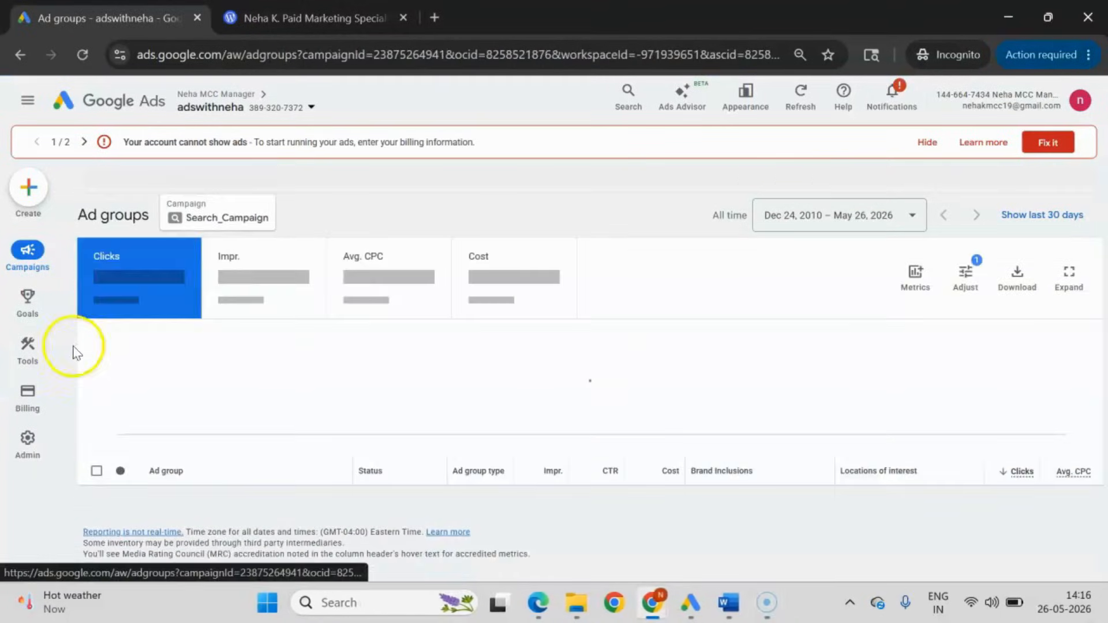
pyautogui.moveTo(64, 347)
pyautogui.click(136, 341)
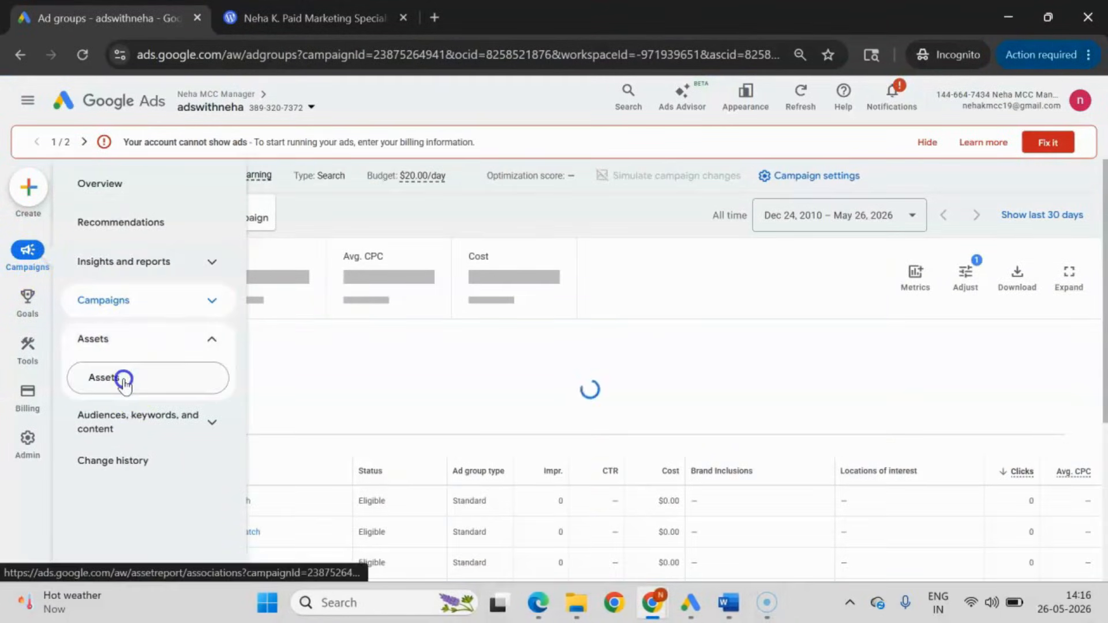
pyautogui.click(123, 378)
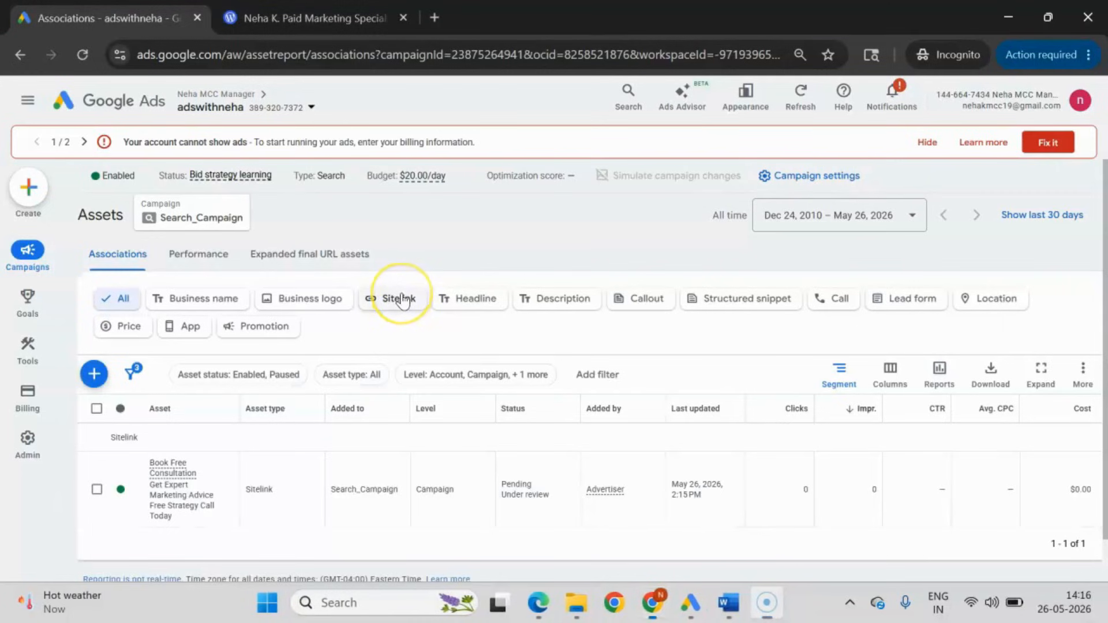
pyautogui.click(392, 298)
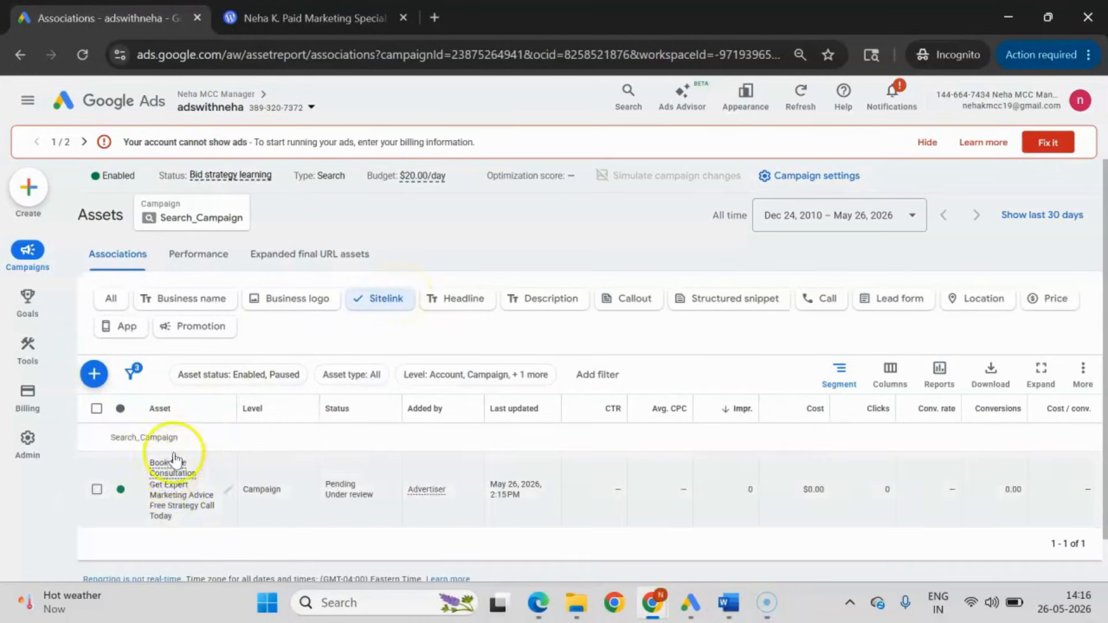
# Check the Book Free Consultation sitelink's texts, final URL and preview in its edit form, leaving without saving.
pyautogui.moveTo(195, 480)
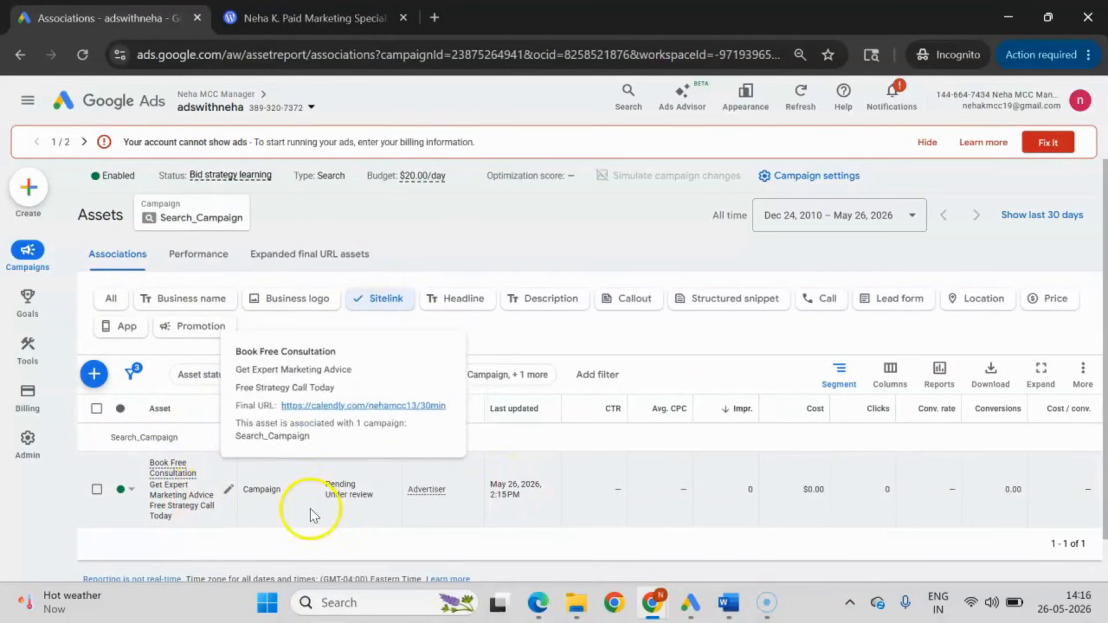
pyautogui.click(228, 492)
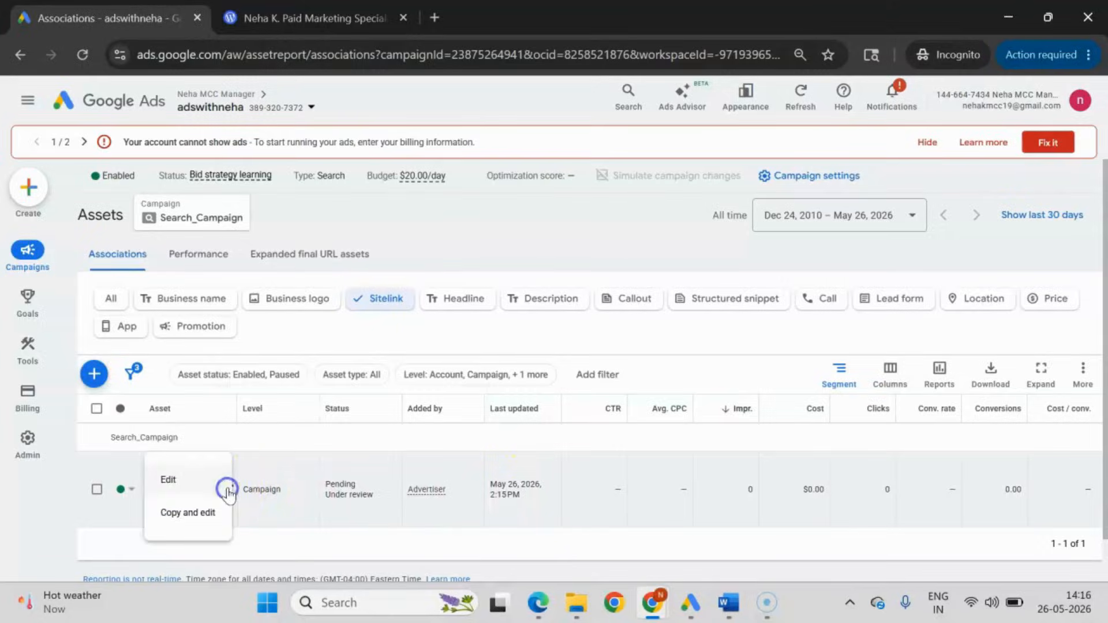
pyautogui.click(198, 475)
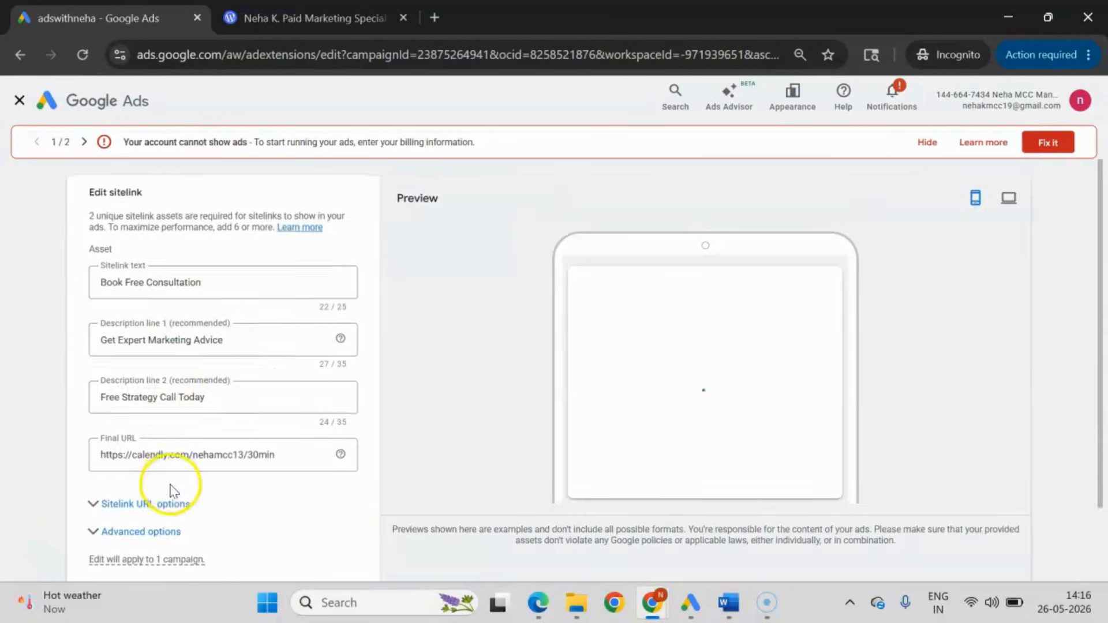
pyautogui.scroll(-2, 170, 492)
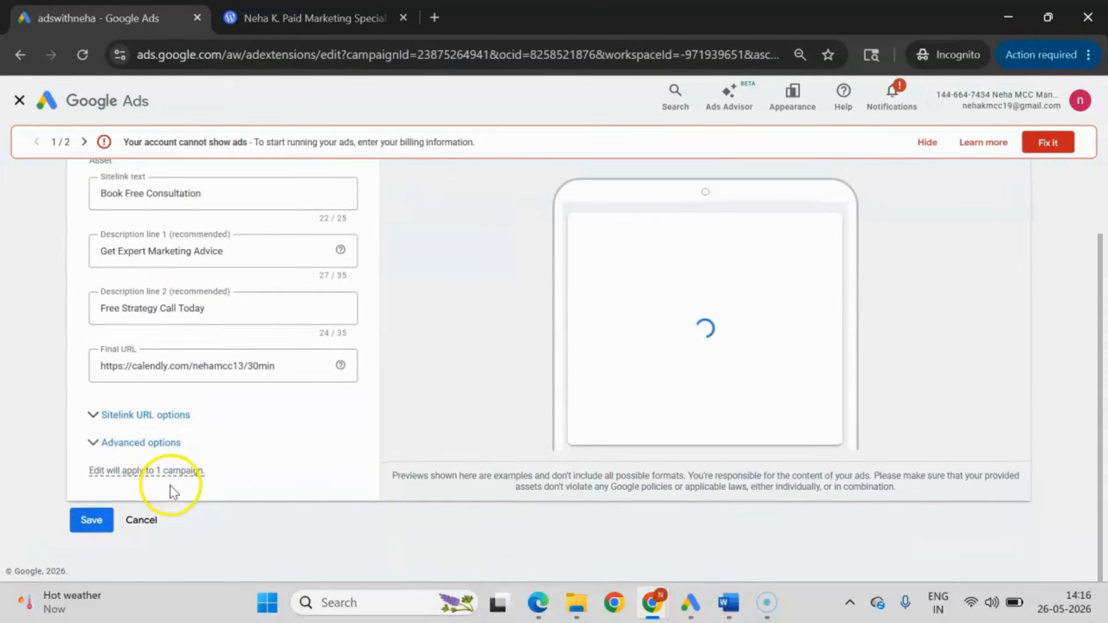
pyautogui.click(142, 520)
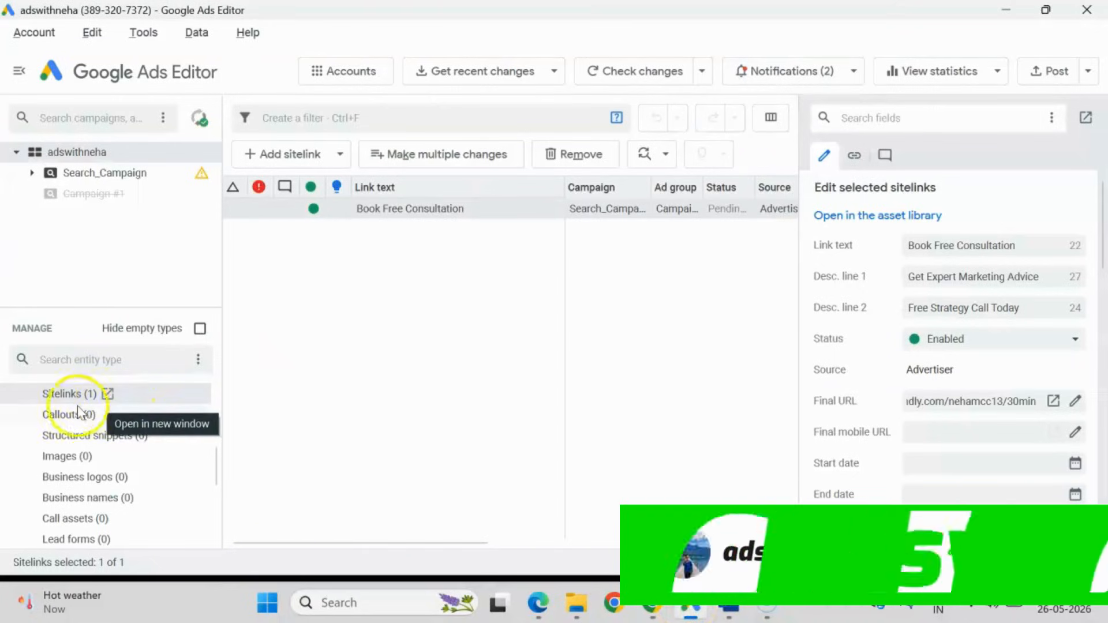
# Switch to Google Ads Editor and open the account's callout assets.
pyautogui.click(63, 415)
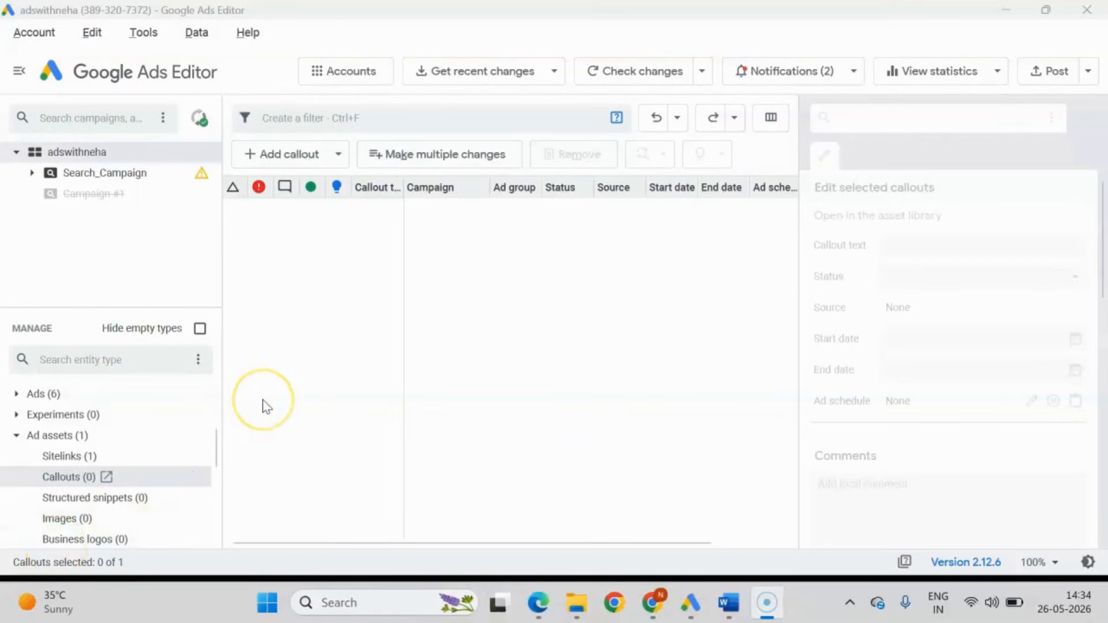
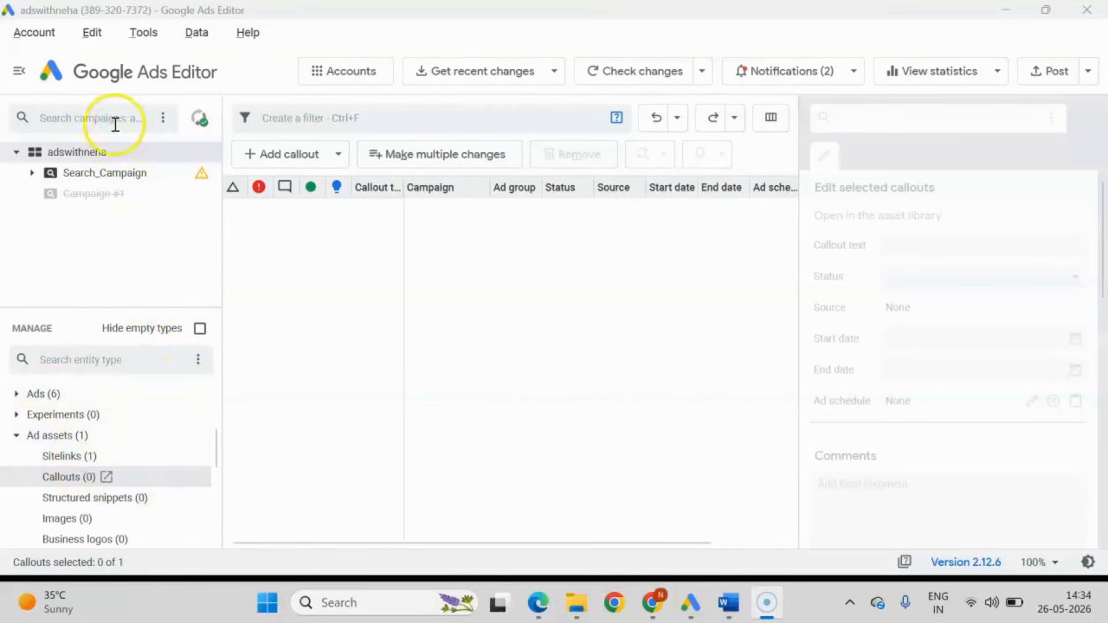
# Add a new blank campaign-level callout to Search_Campaign in the adswithneha account.
pyautogui.click(64, 151)
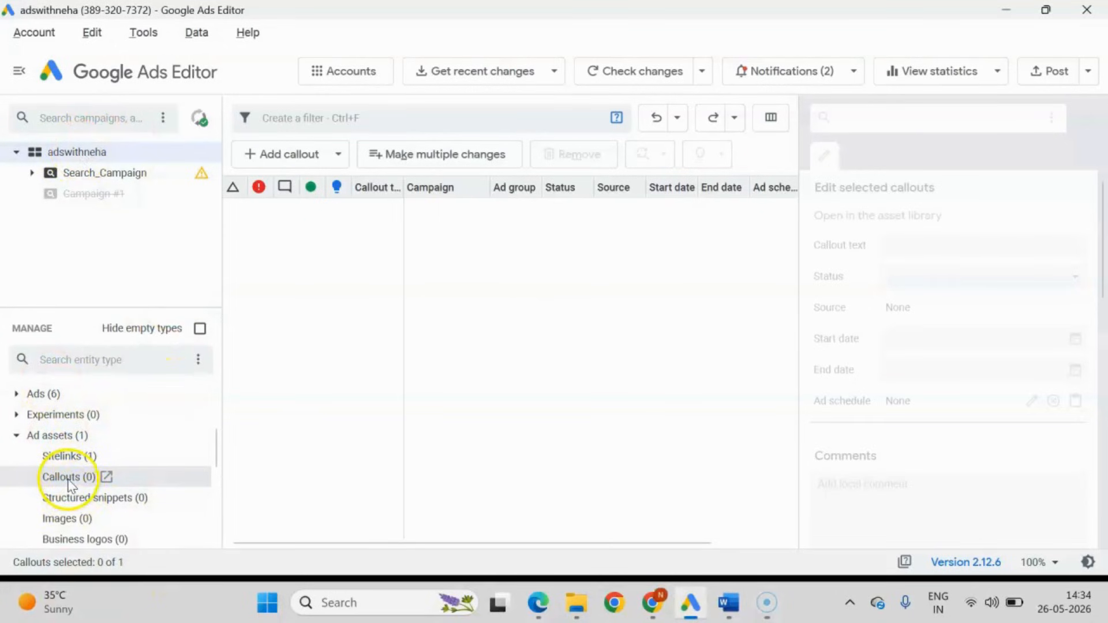
pyautogui.click(323, 158)
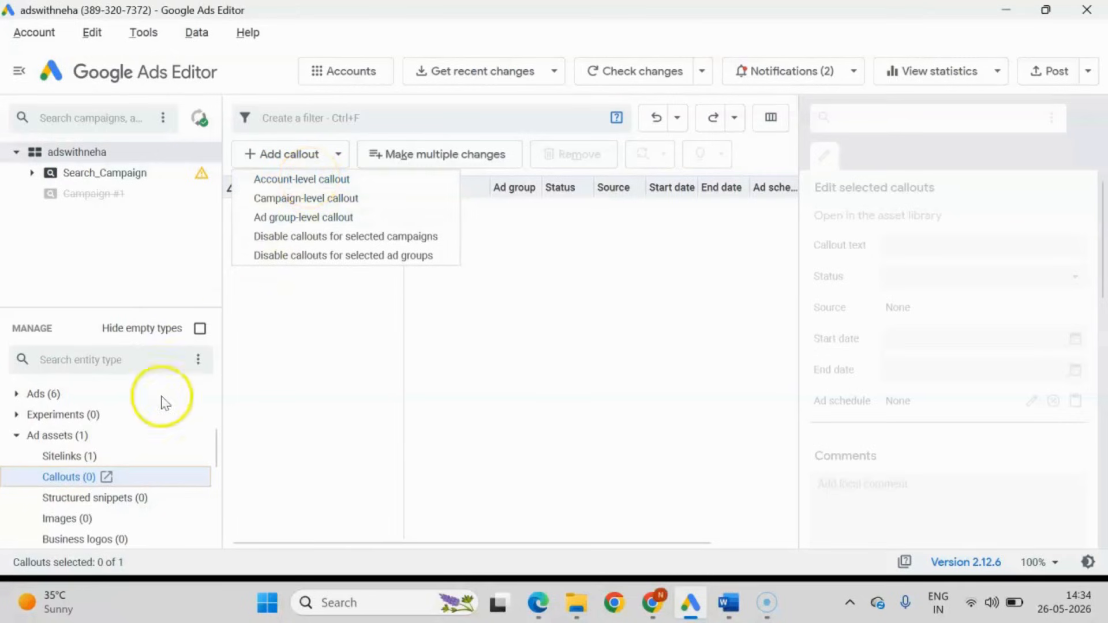
pyautogui.click(315, 202)
pyautogui.click(406, 189)
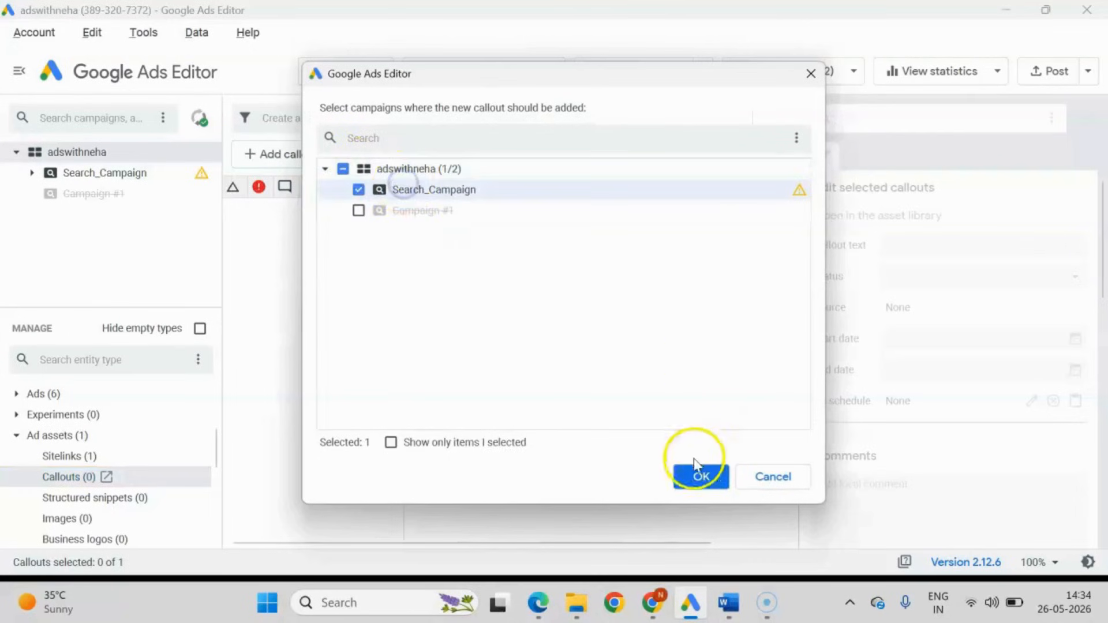
pyautogui.click(695, 466)
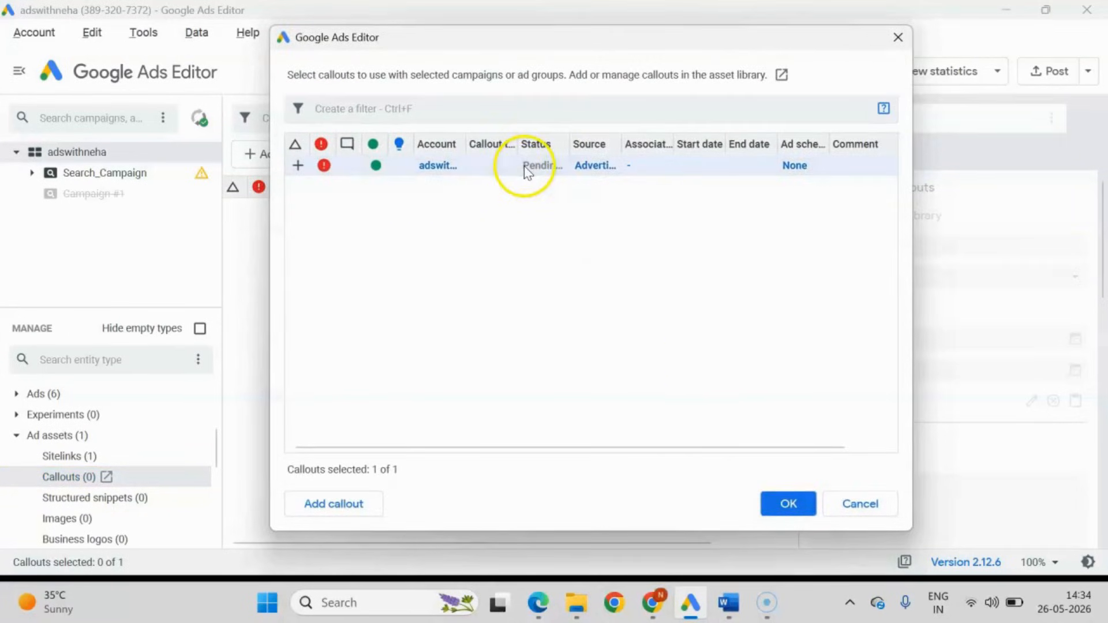
pyautogui.click(788, 504)
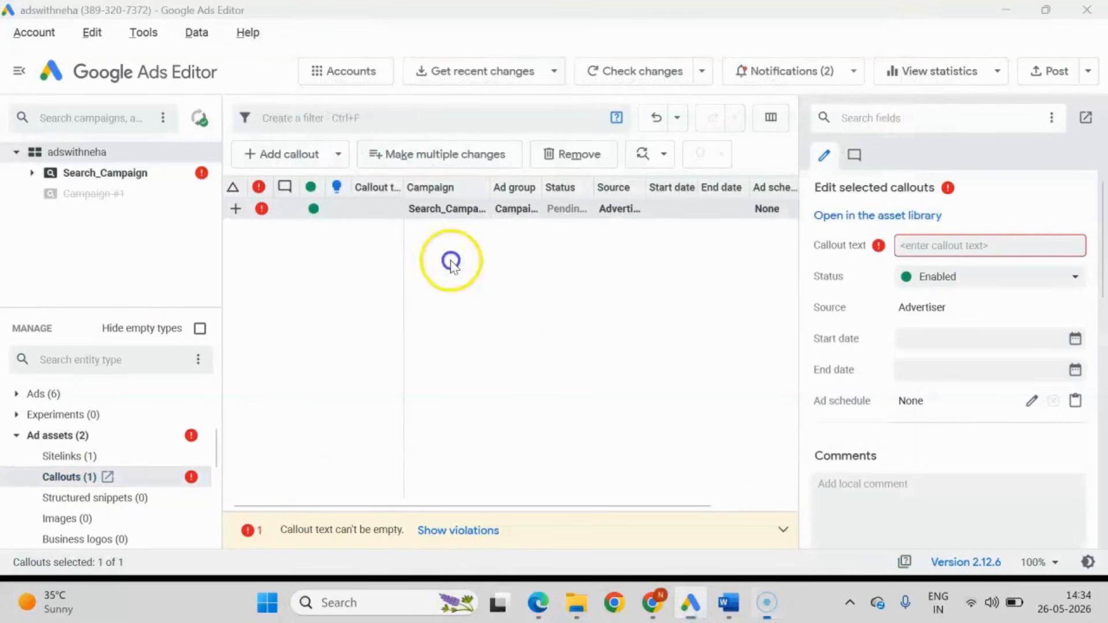
# Copy "Free Consultation" from the Word document and set it as the new callout's text in Google Ads Editor.
pyautogui.click(729, 603)
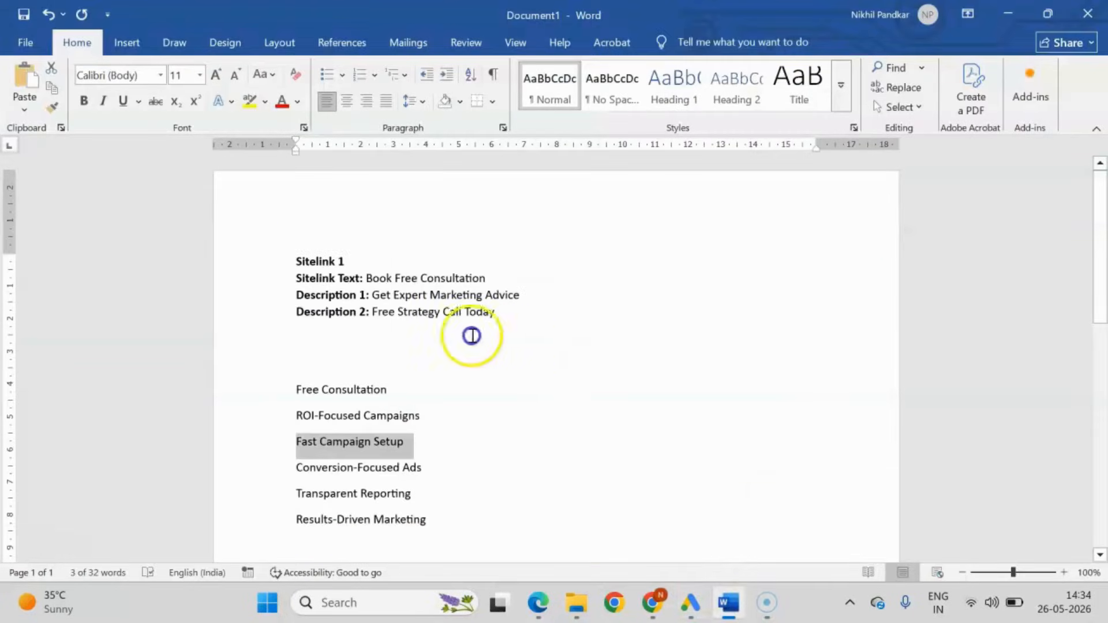
pyautogui.click(413, 416)
pyautogui.moveTo(383, 393); pyautogui.dragTo(302, 393)
pyautogui.hotkey('ctrl', 'c')
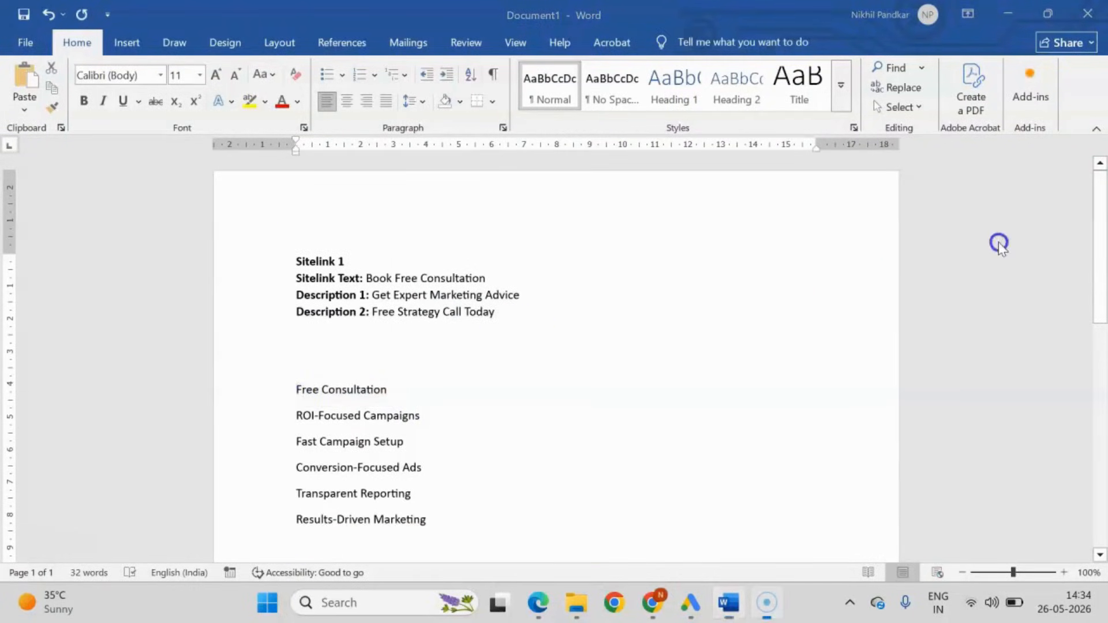
pyautogui.click(691, 602)
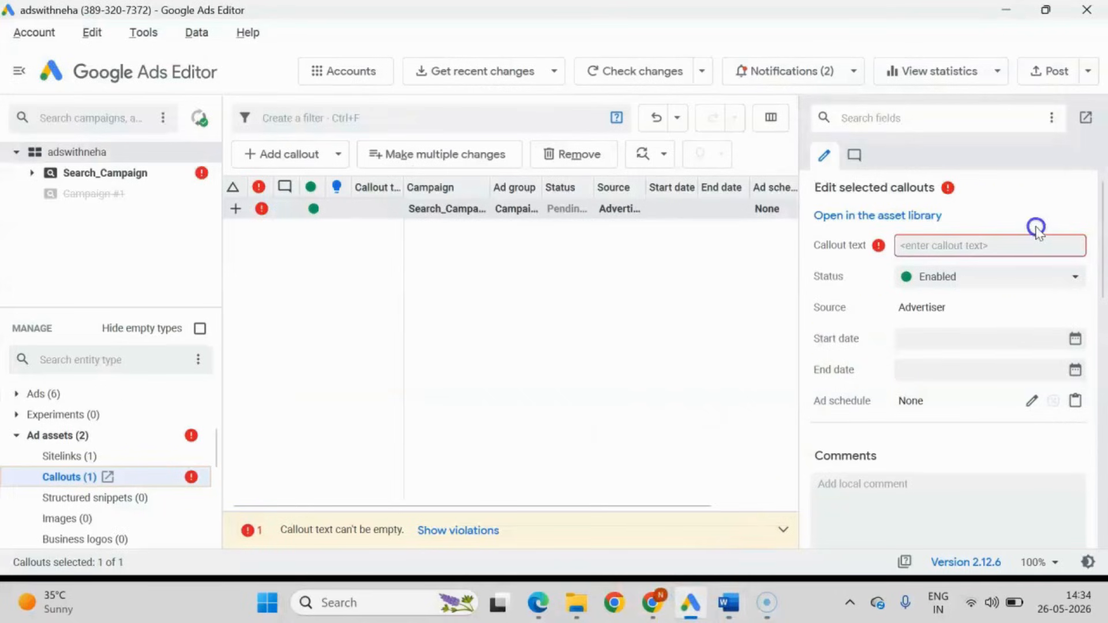
pyautogui.click(958, 244)
pyautogui.hotkey('ctrl', 'v')
pyautogui.click(590, 325)
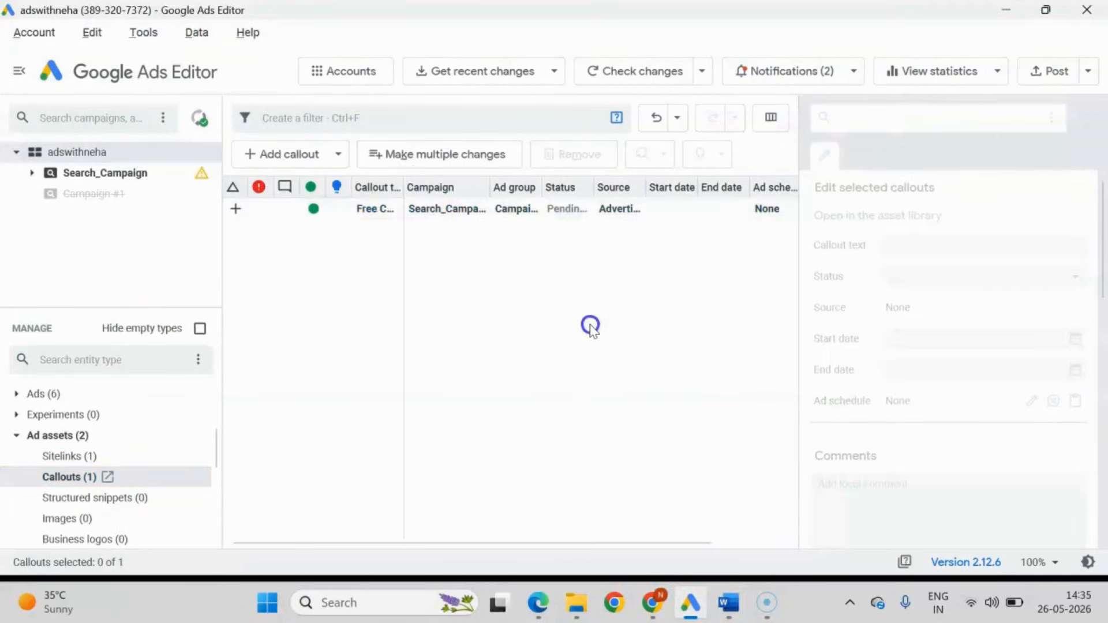
# Create a second blank campaign-level callout and associate it with Search_Campaign.
pyautogui.click(314, 199)
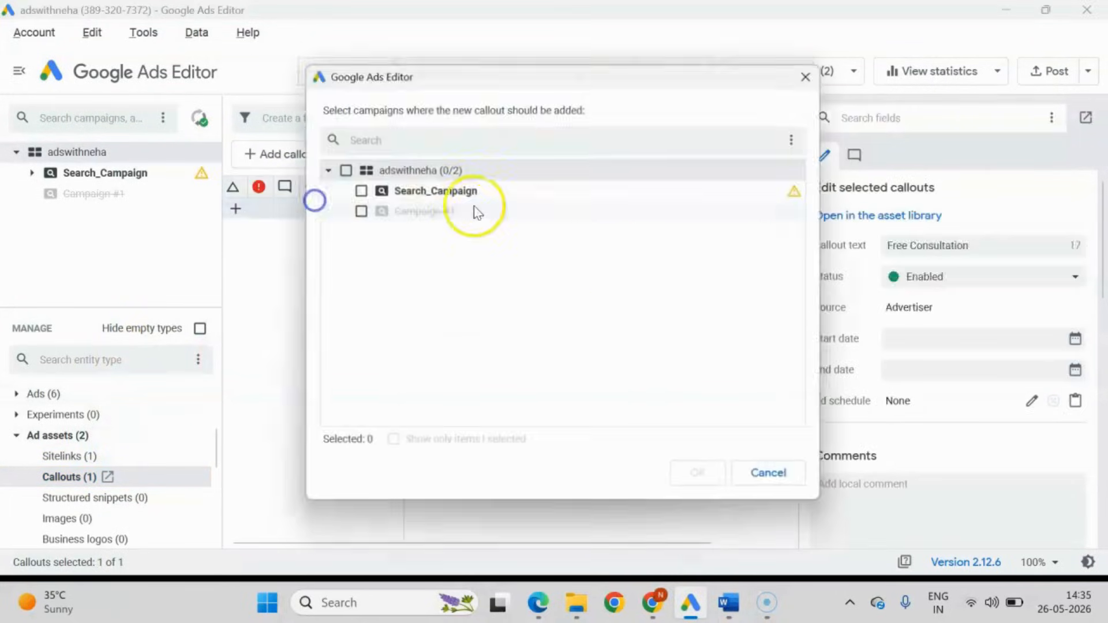
pyautogui.click(456, 189)
pyautogui.click(702, 475)
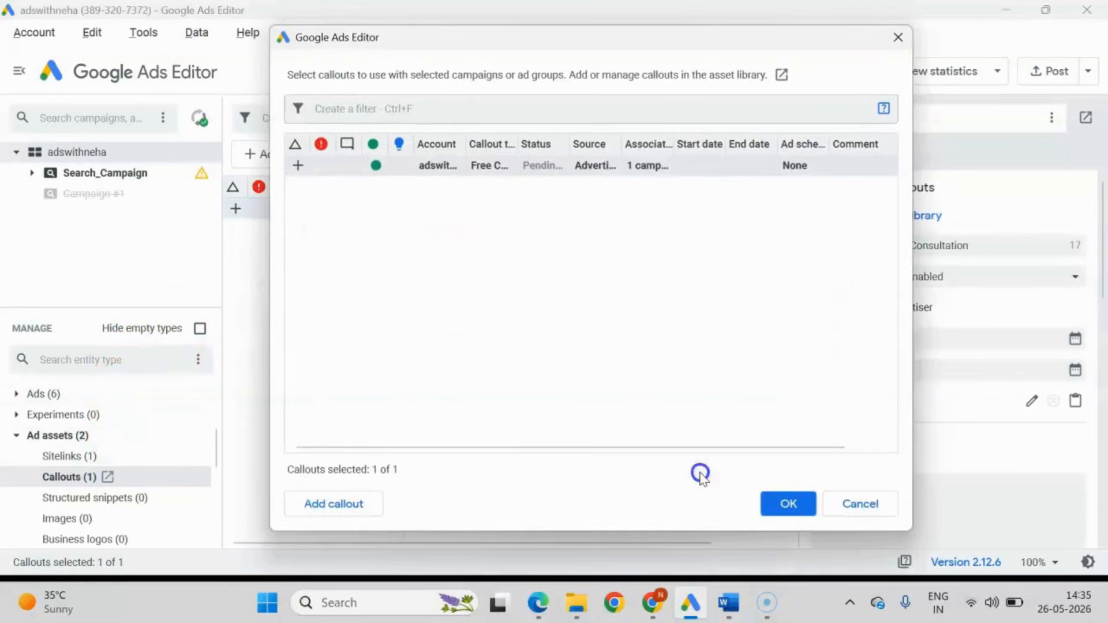
pyautogui.click(338, 505)
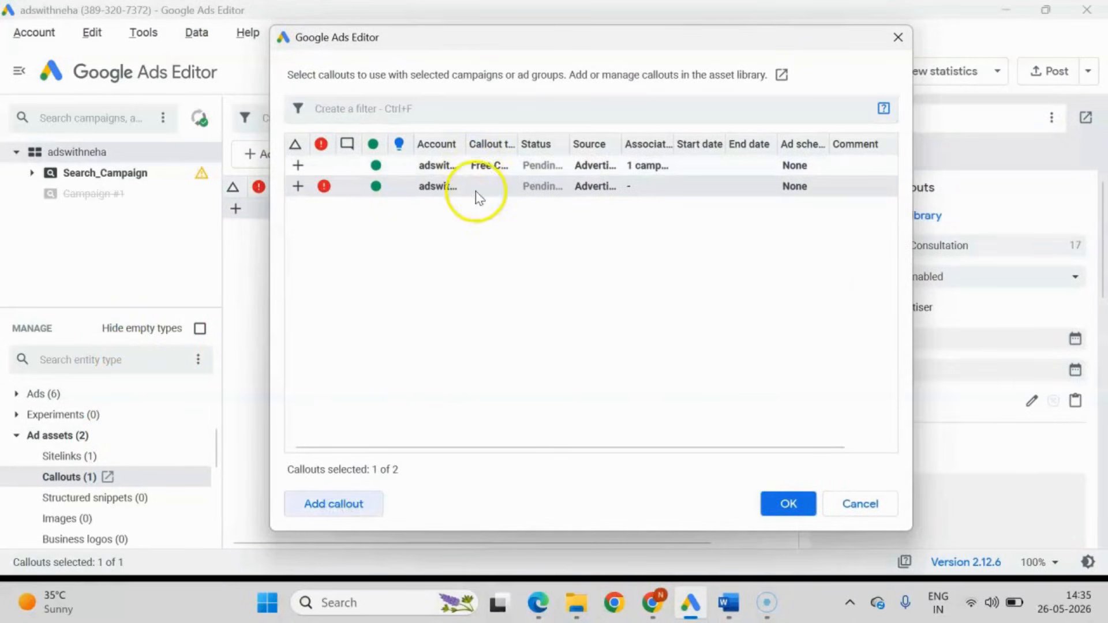
pyautogui.click(768, 506)
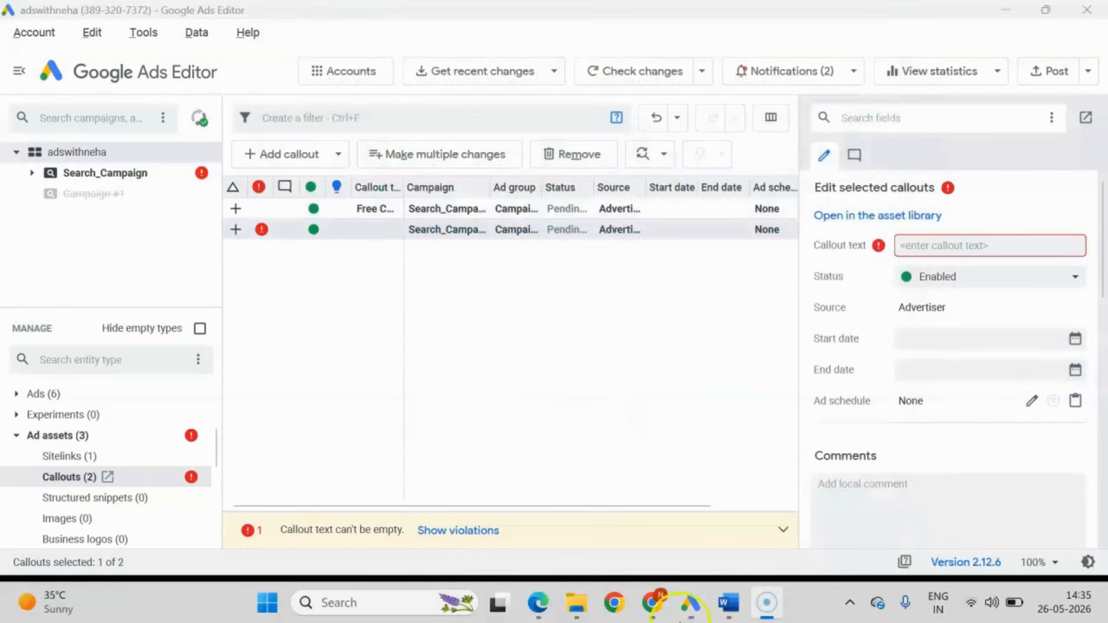
# Copy "ROI-Focused Campaigns" from the Word document and set it as the second callout's text in Google Ads Editor.
pyautogui.click(731, 610)
pyautogui.moveTo(296, 416); pyautogui.dragTo(427, 415)
pyautogui.click(985, 263)
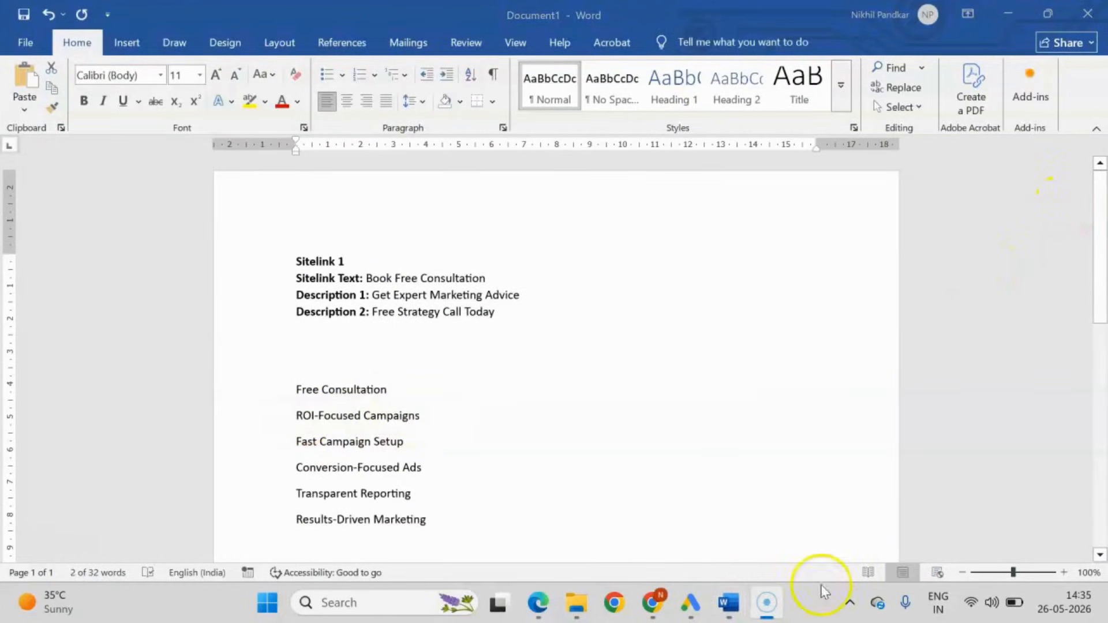
pyautogui.click(690, 602)
pyautogui.click(928, 247)
pyautogui.hotkey('ctrl', 'v')
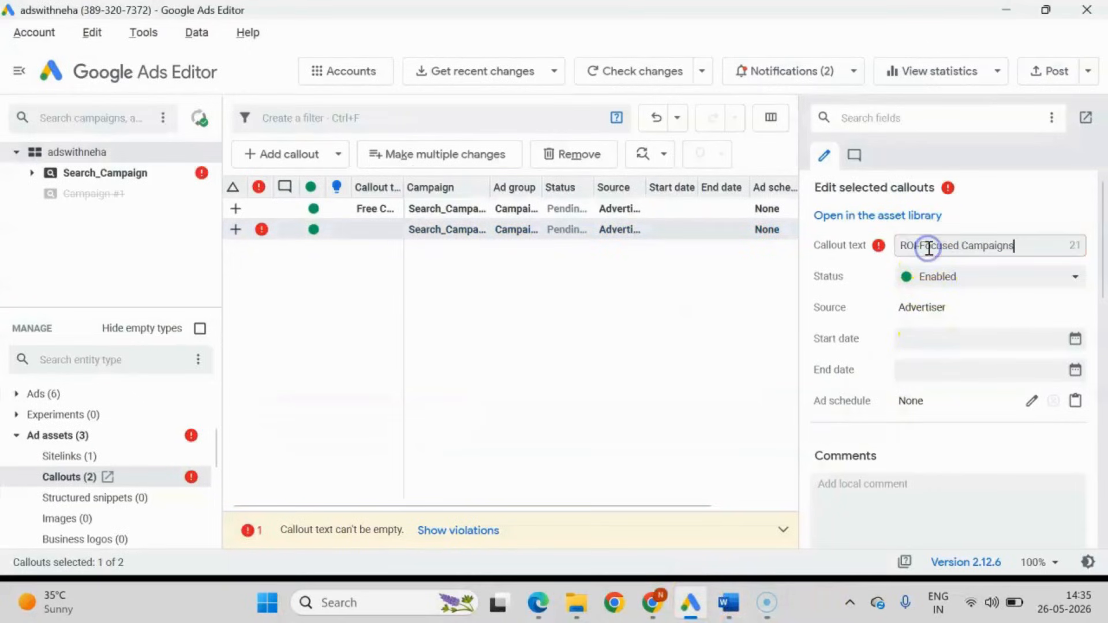
pyautogui.click(556, 402)
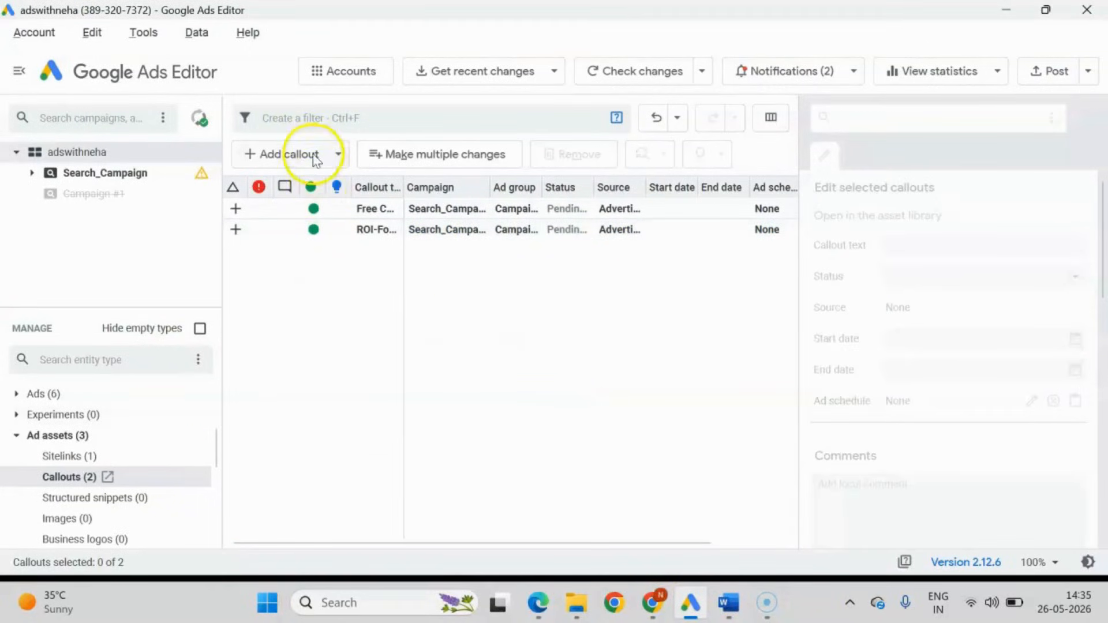
# Start another campaign-level callout for Search_Campaign and create three blank callouts in the callout selection dialog.
pyautogui.click(298, 154)
pyautogui.click(310, 199)
pyautogui.click(440, 189)
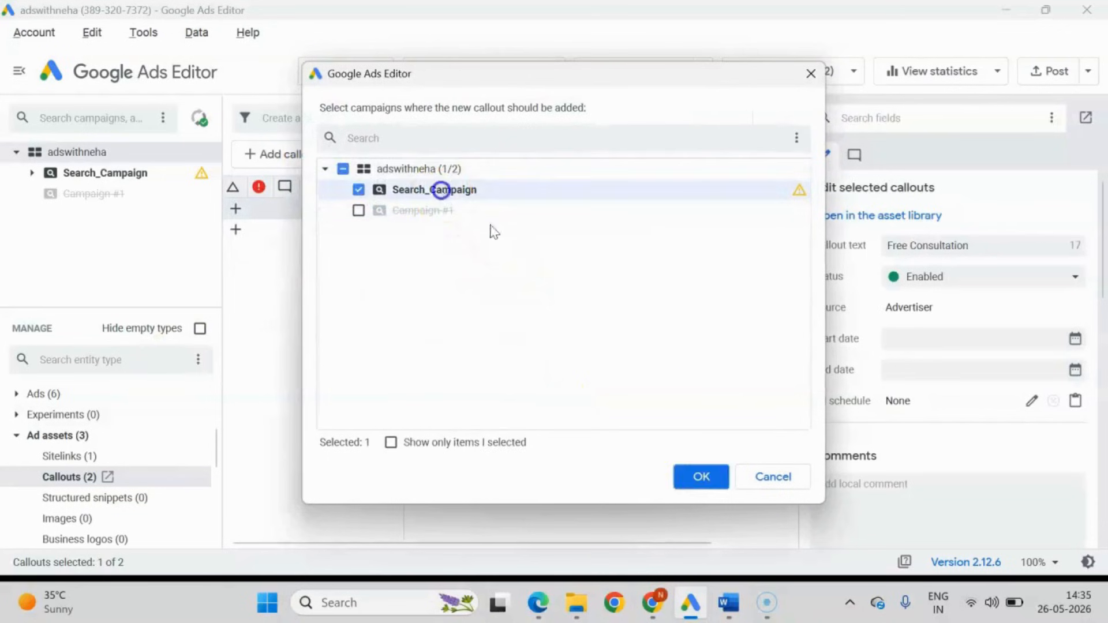
pyautogui.click(703, 475)
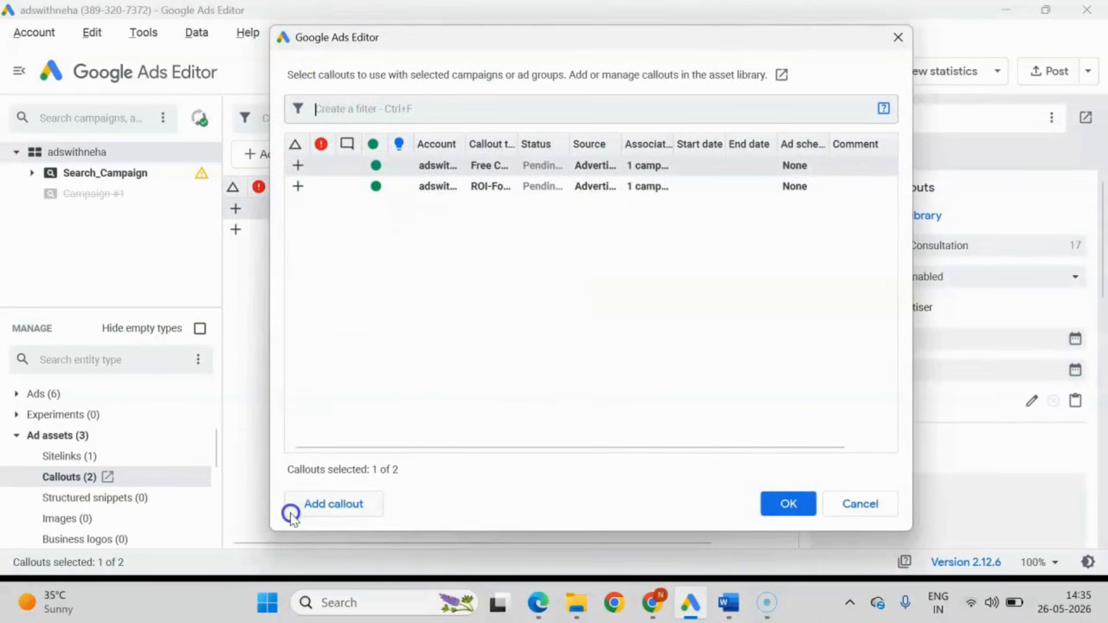
pyautogui.click(341, 505)
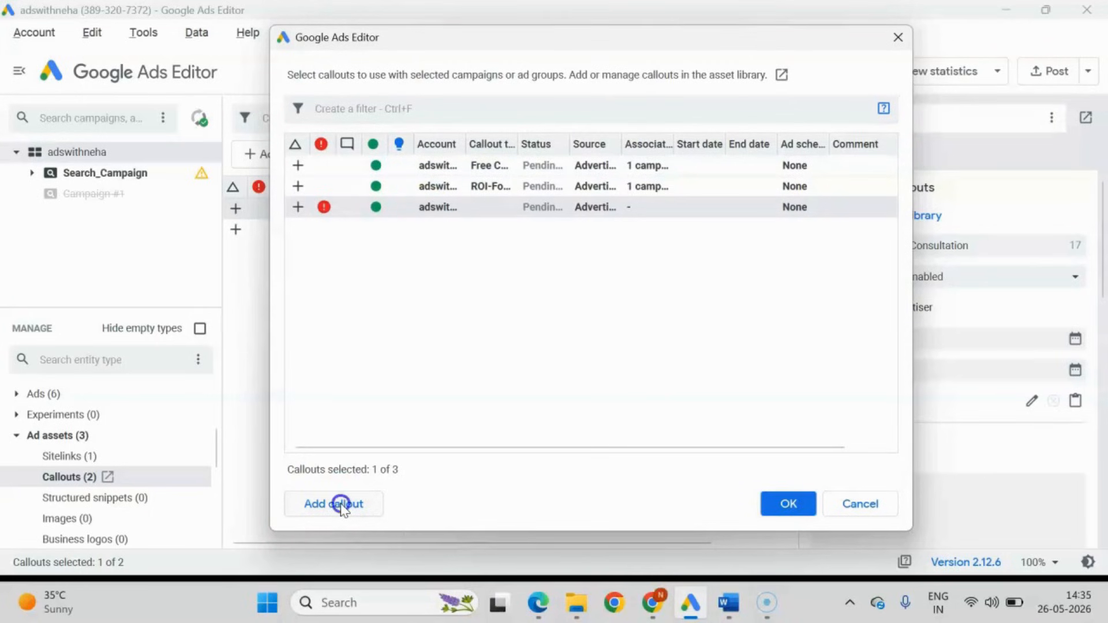
pyautogui.click(341, 504)
pyautogui.click(340, 504)
pyautogui.click(482, 344)
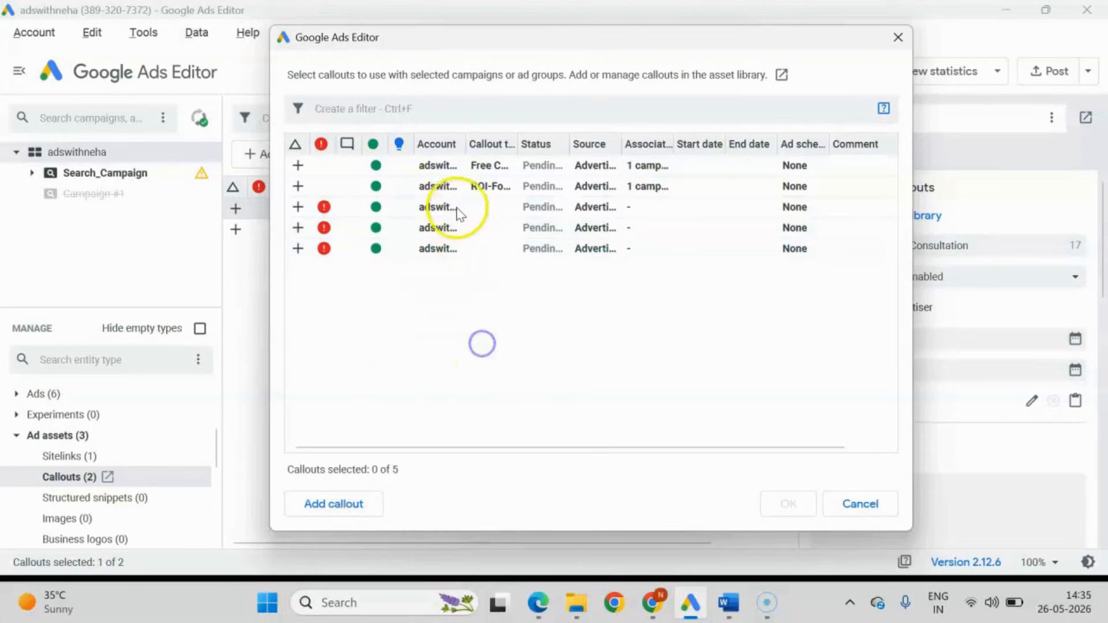
# Select the three blank callouts together and add them to Search_Campaign.
pyautogui.click(460, 213)
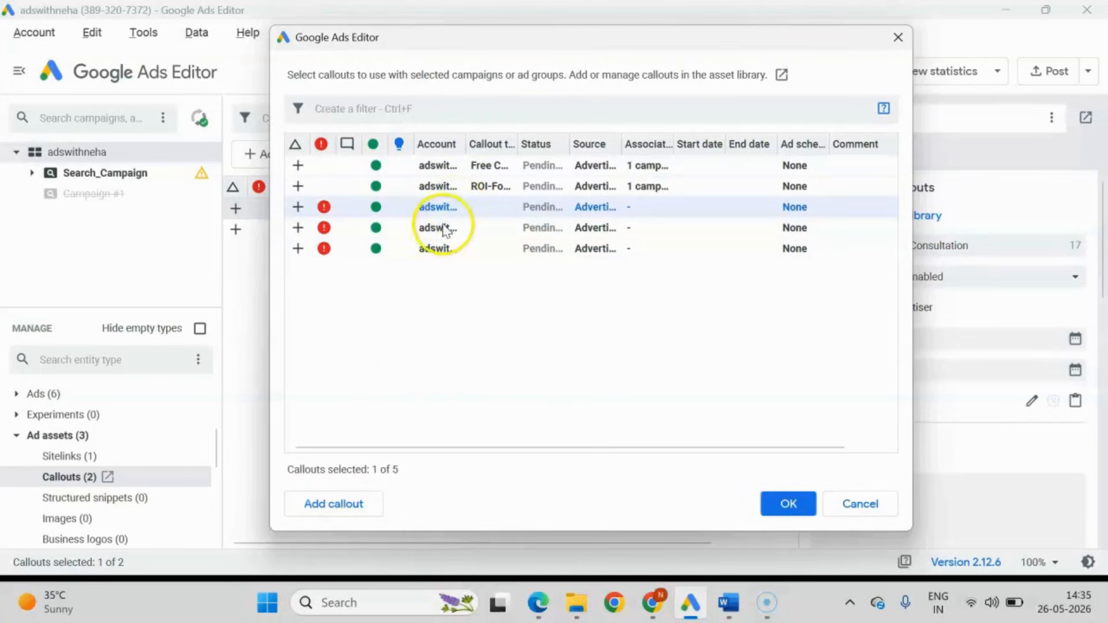
pyautogui.keyDown('ctrl'); pyautogui.click(445, 230); pyautogui.keyUp('ctrl')
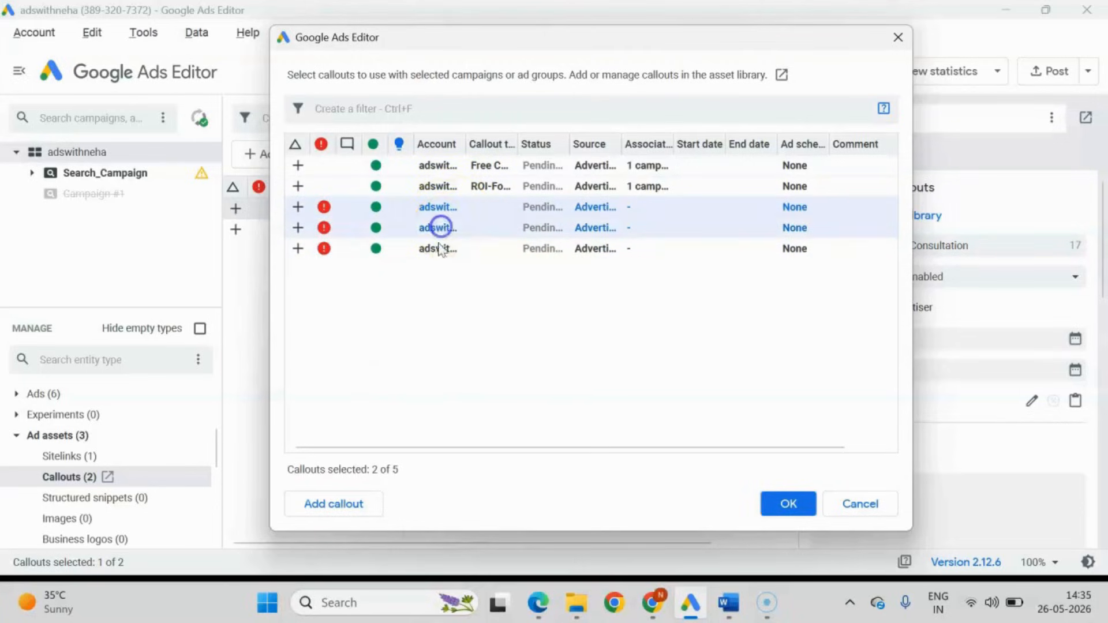
pyautogui.keyDown('ctrl'); pyautogui.click(436, 249); pyautogui.keyUp('ctrl')
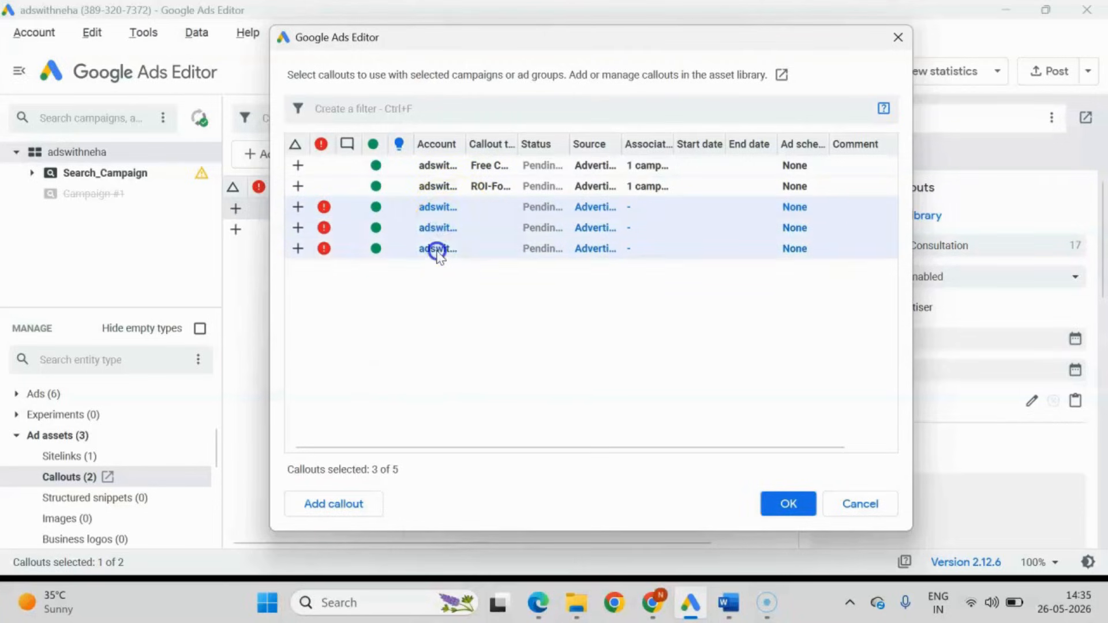
pyautogui.click(792, 510)
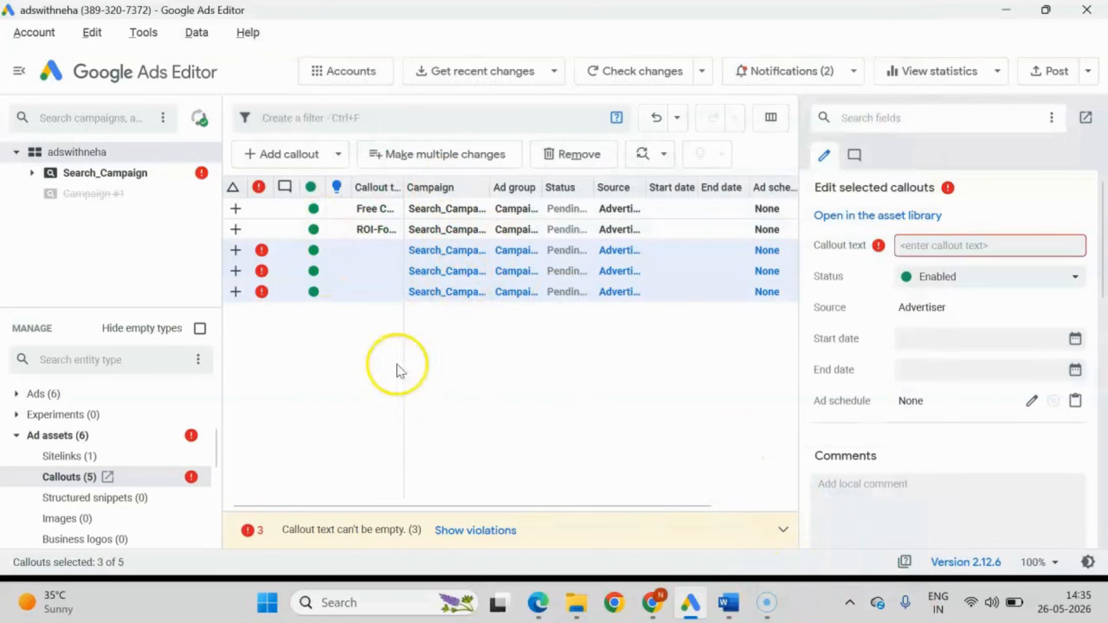
pyautogui.click(334, 154)
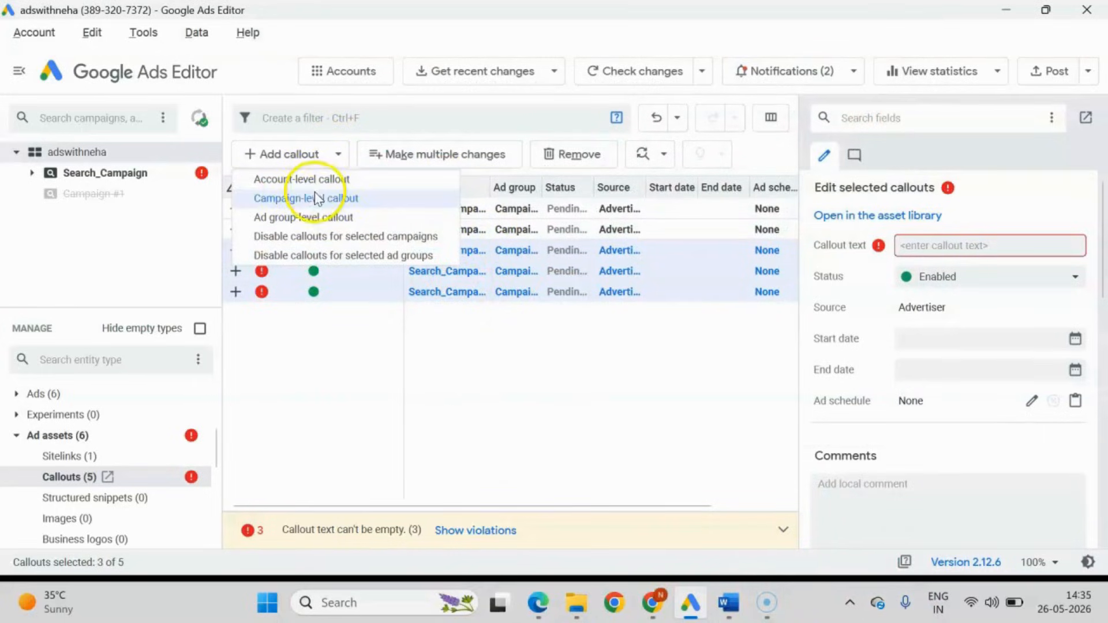
pyautogui.click(598, 452)
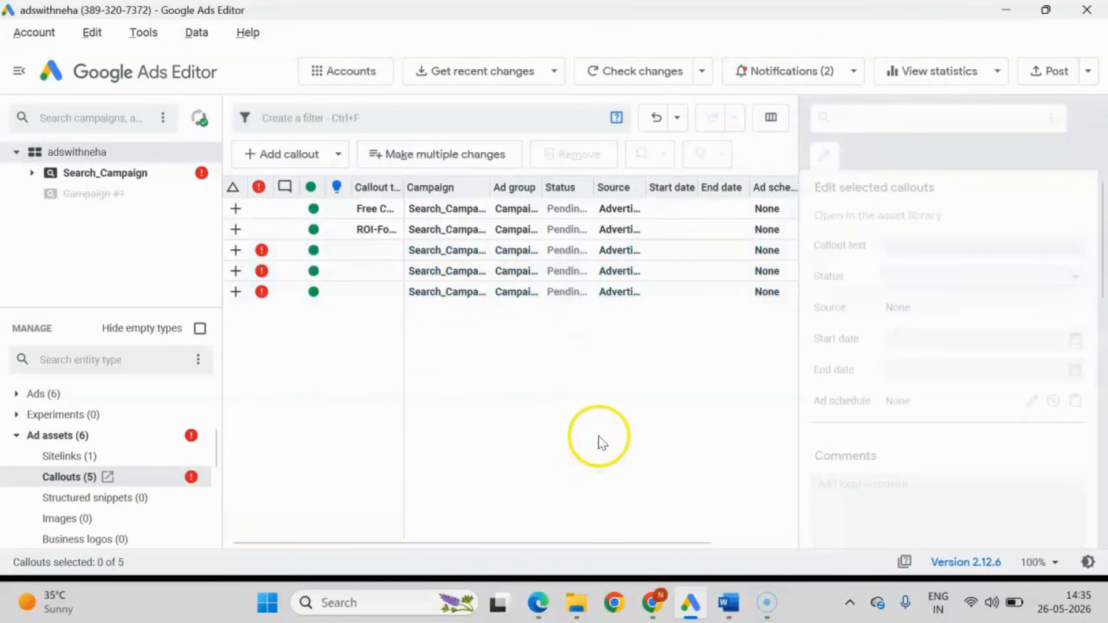
# Copy "Results-Driven Marketing" from the Word document and set it as the third callout's text in Google Ads Editor.
pyautogui.click(728, 604)
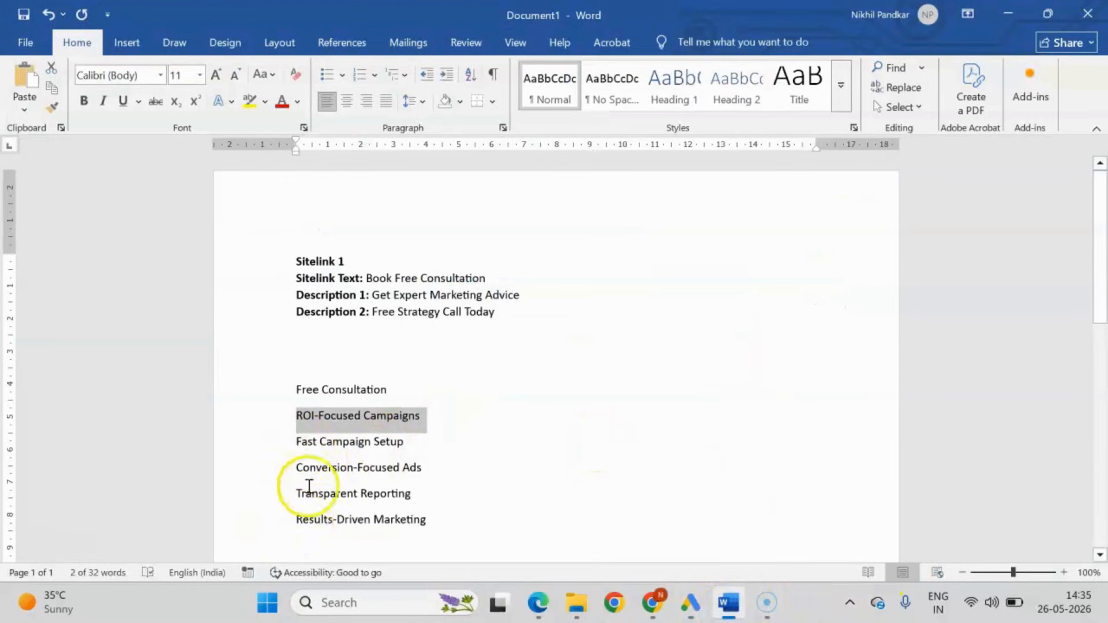
pyautogui.moveTo(295, 519); pyautogui.dragTo(475, 517)
pyautogui.hotkey('ctrl', 'c')
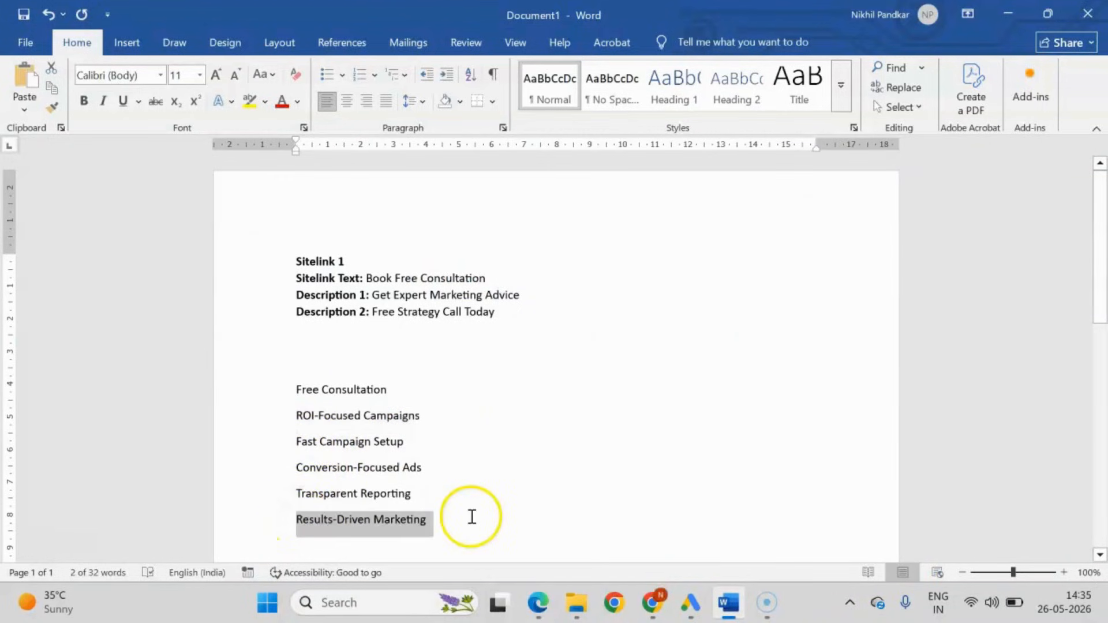
pyautogui.hotkey('alt', 'Tab')
pyautogui.click(371, 250)
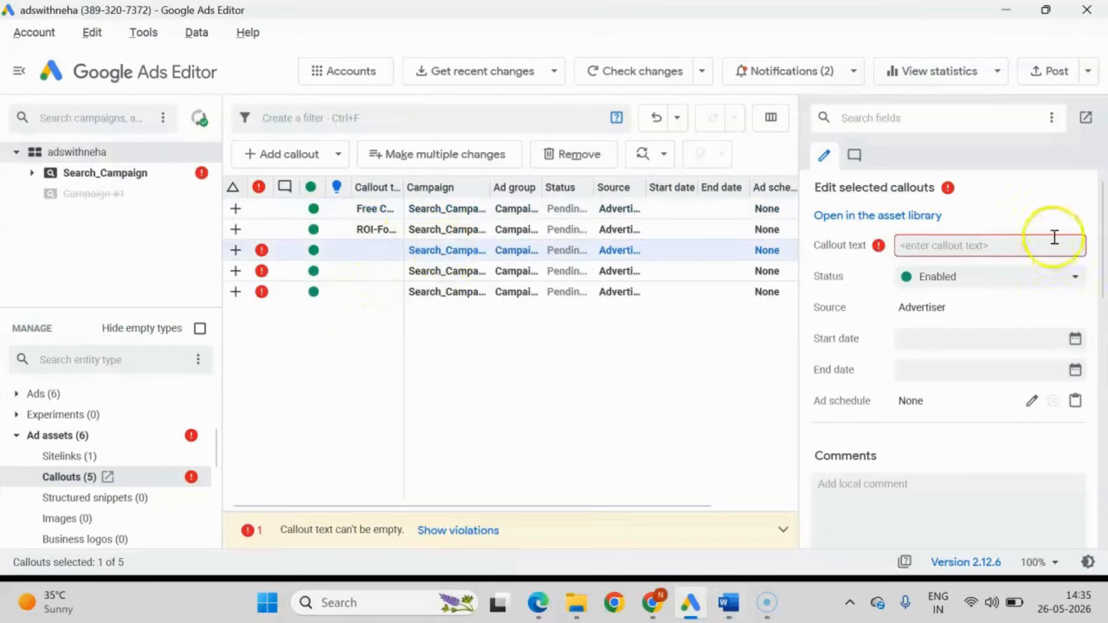
pyautogui.click(1054, 237)
pyautogui.hotkey('ctrl', 'v')
pyautogui.click(678, 410)
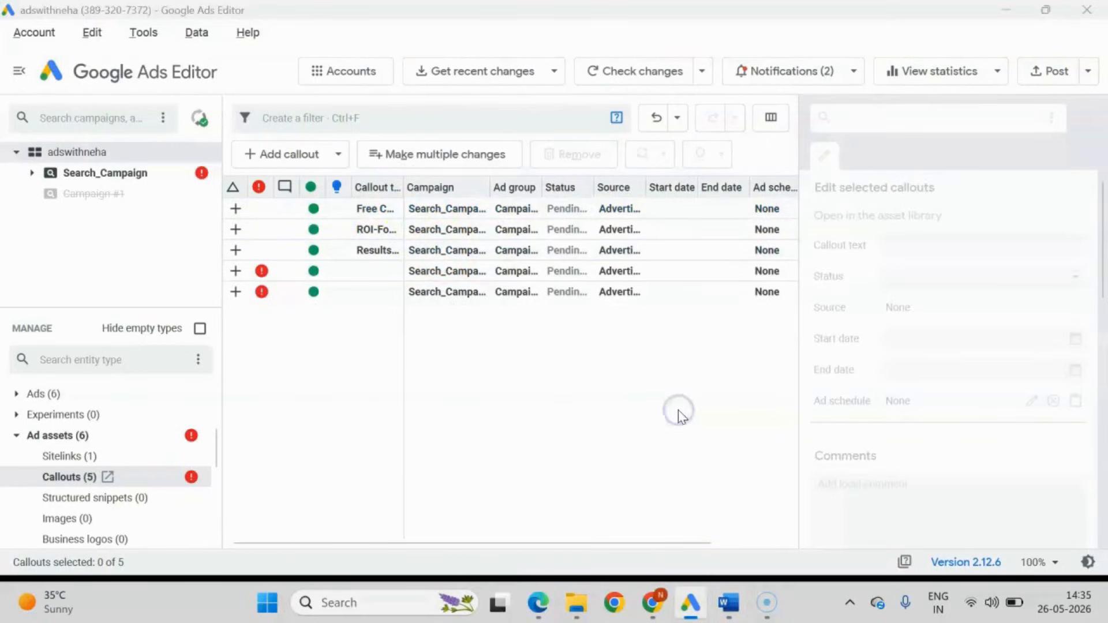
# Copy "Transparent Reporting" from the Word document and set it as the fourth callout's text in Google Ads Editor.
pyautogui.hotkey('alt', 'Tab')
pyautogui.moveTo(295, 493); pyautogui.dragTo(411, 495)
pyautogui.hotkey('ctrl', 'c')
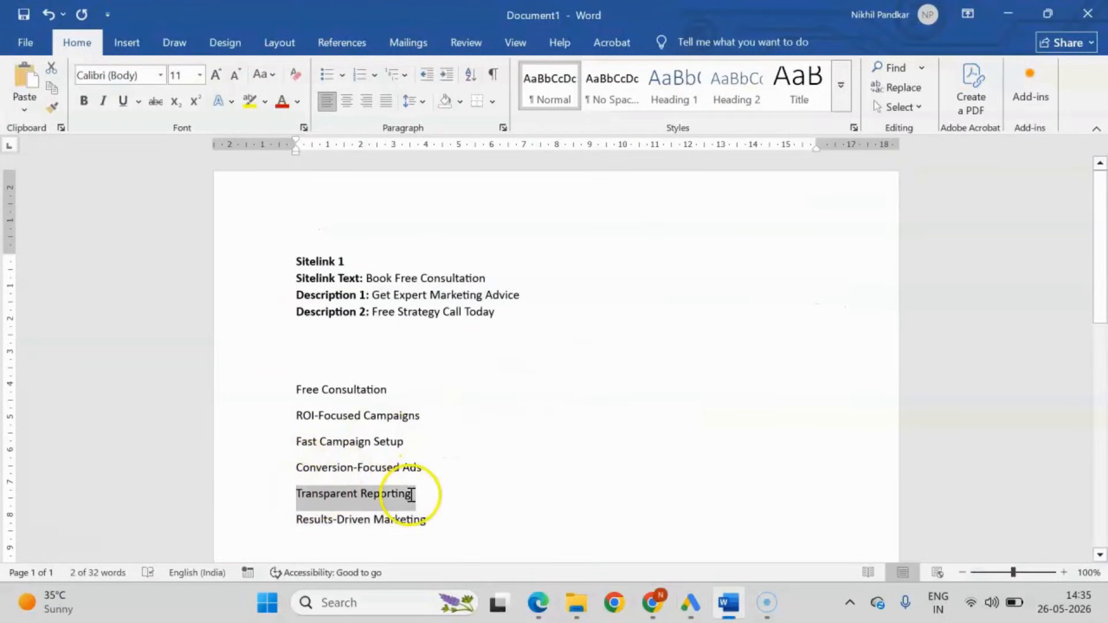
pyautogui.hotkey('alt', 'Tab')
pyautogui.click(420, 272)
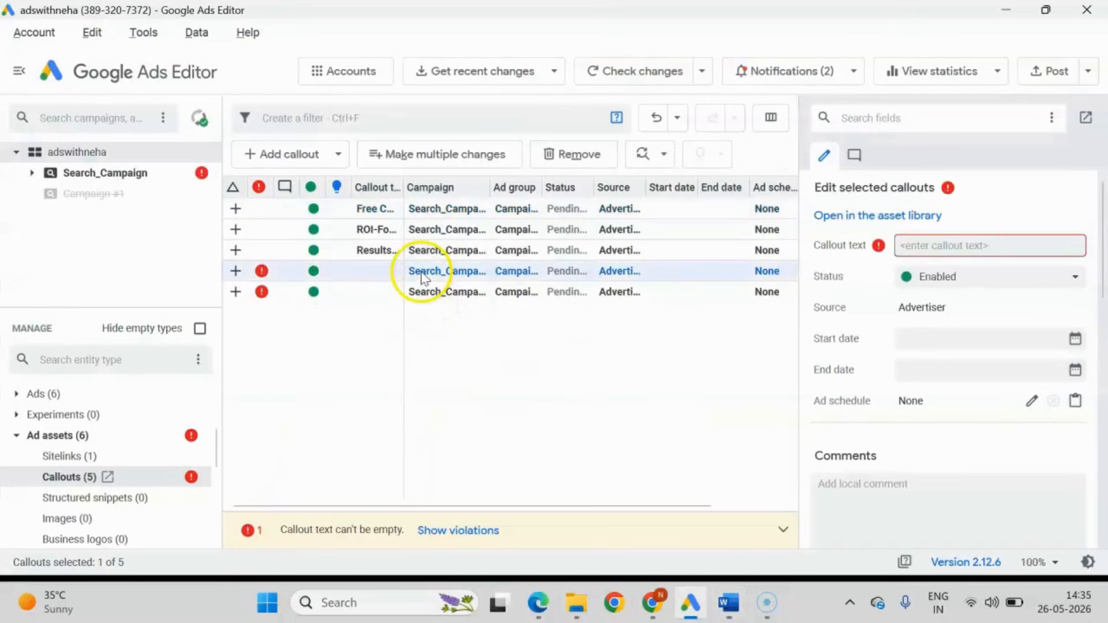
pyautogui.click(940, 250)
pyautogui.hotkey('ctrl', 'v')
pyautogui.click(520, 416)
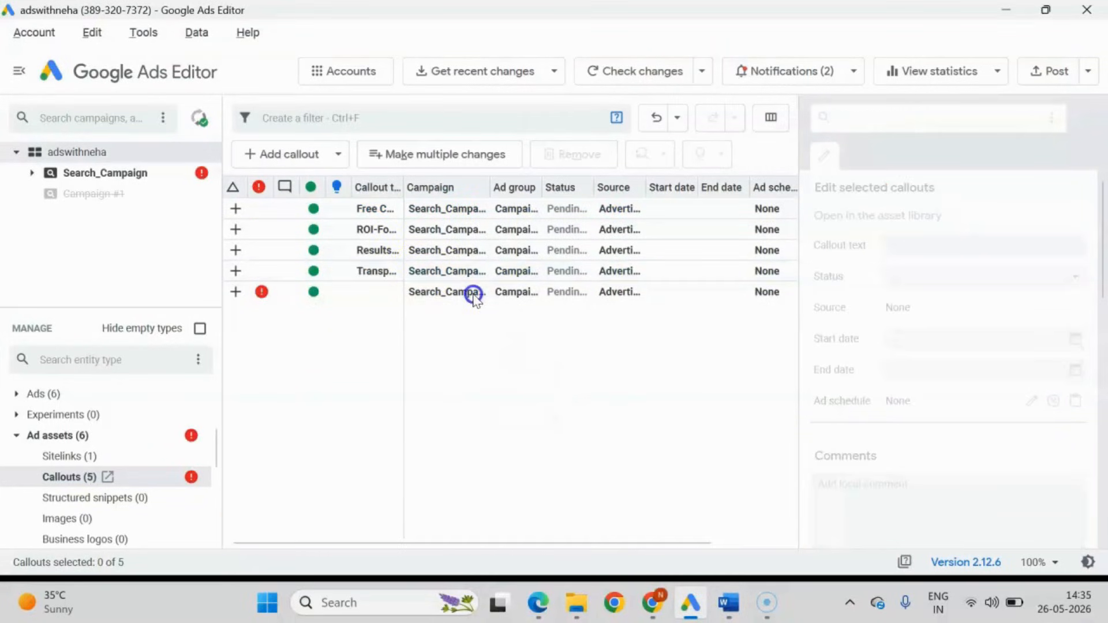
# Copy "Conversion-Focused Ads" from the Word document and set it as the fifth callout's text in Google Ads Editor.
pyautogui.click(473, 291)
pyautogui.hotkey('alt', 'Tab')
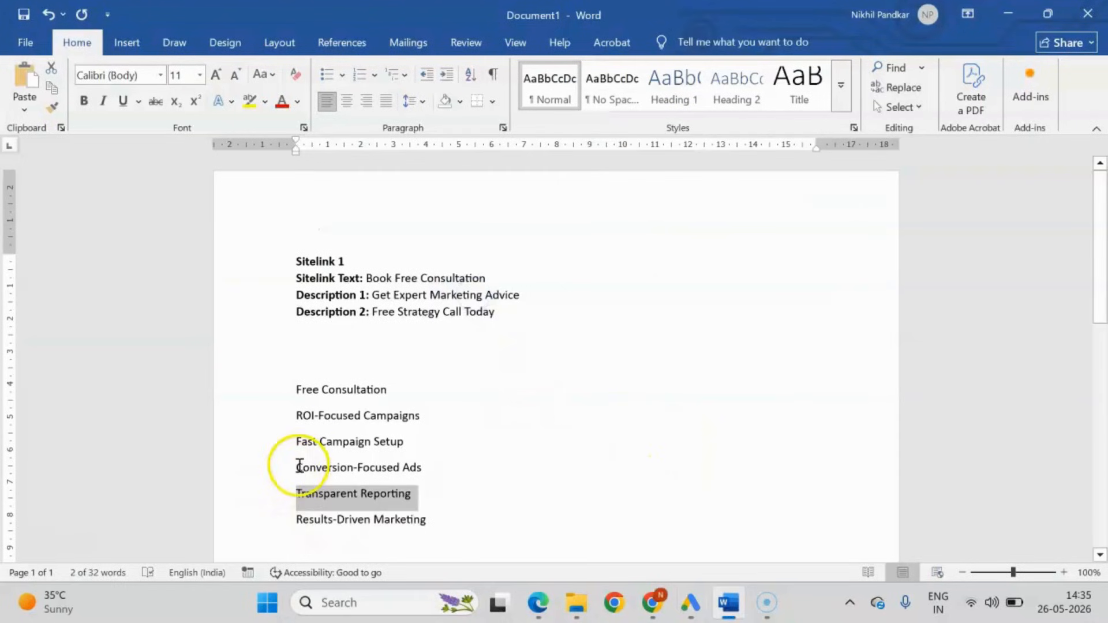
pyautogui.moveTo(297, 466); pyautogui.dragTo(454, 469)
pyautogui.hotkey('ctrl', 'c')
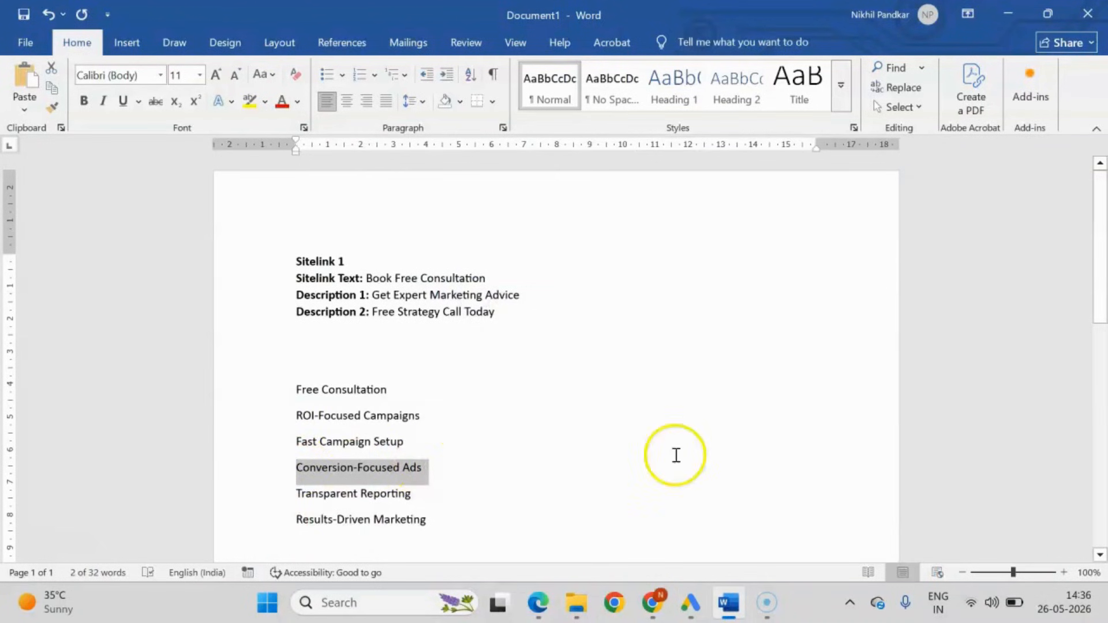
pyautogui.hotkey('alt', 'Tab')
pyautogui.click(934, 245)
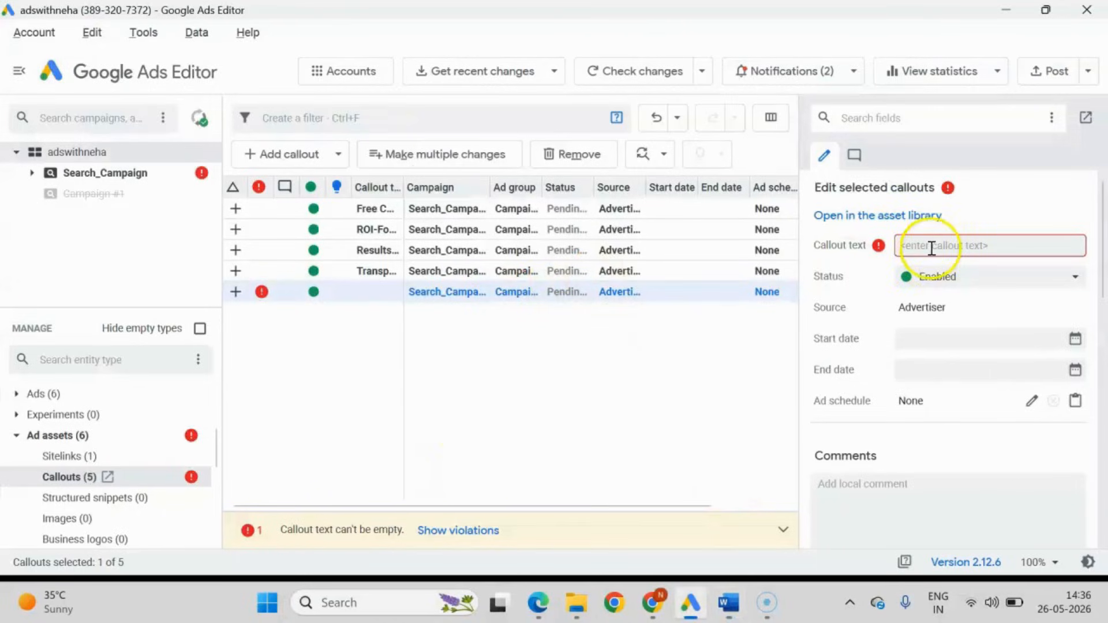
pyautogui.hotkey('ctrl', 'v')
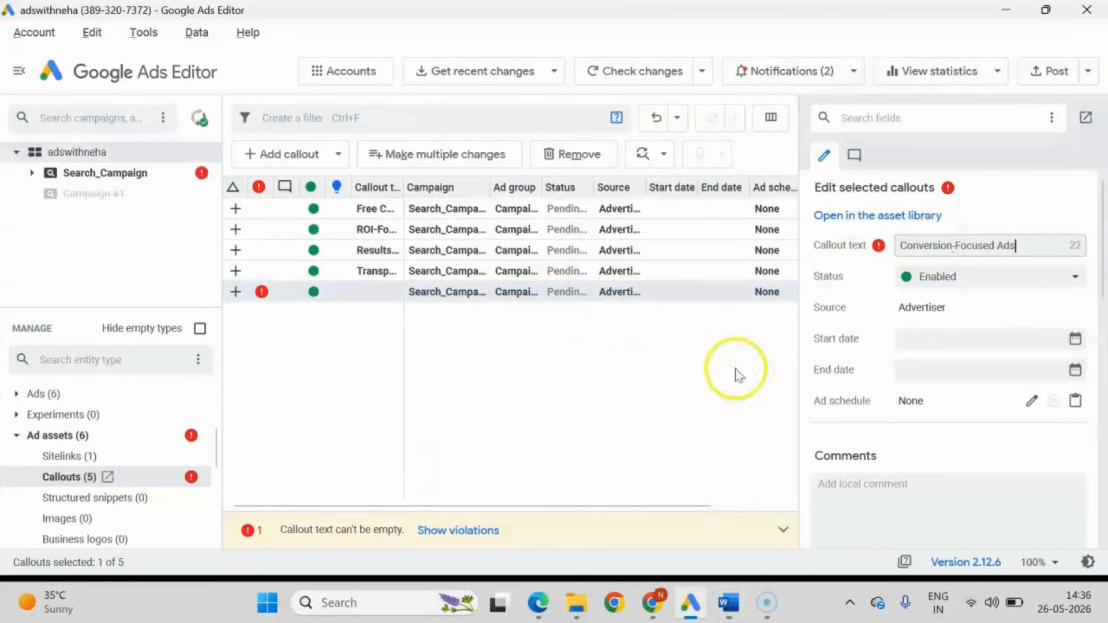
pyautogui.click(559, 371)
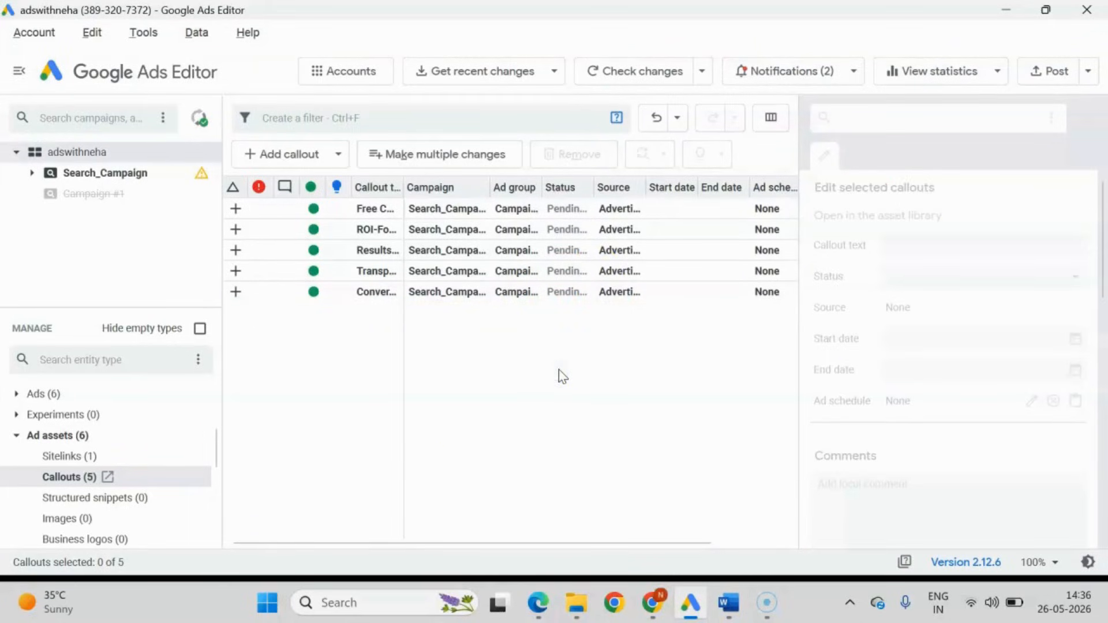
# Widen the callout text column and post the new callouts for all campaigns to Google Ads.
pyautogui.moveTo(402, 187); pyautogui.dragTo(559, 187)
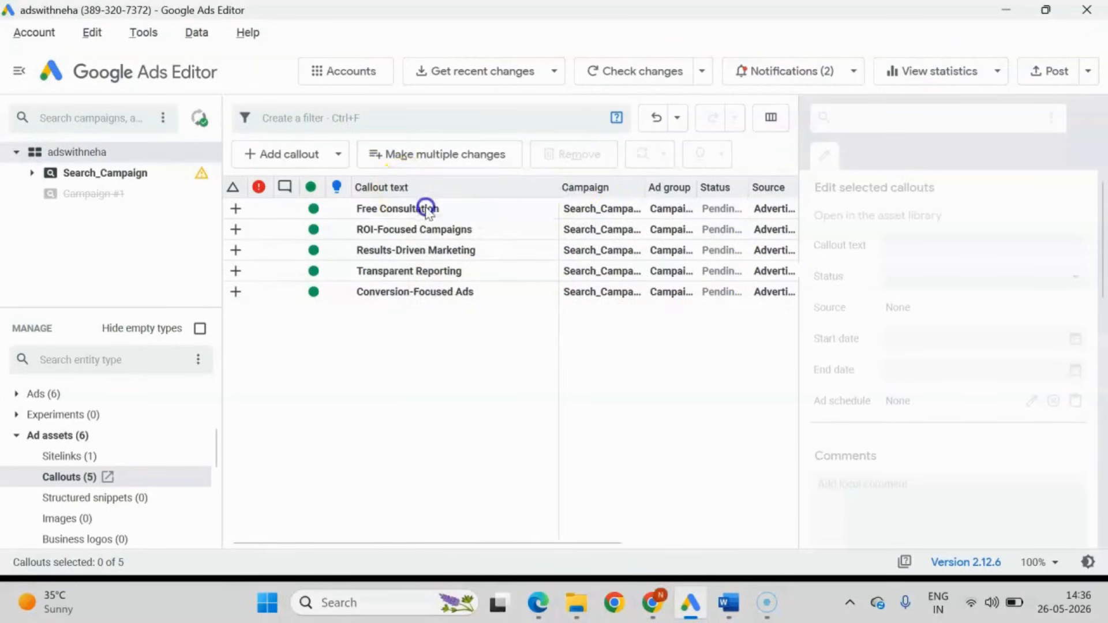
pyautogui.click(1051, 76)
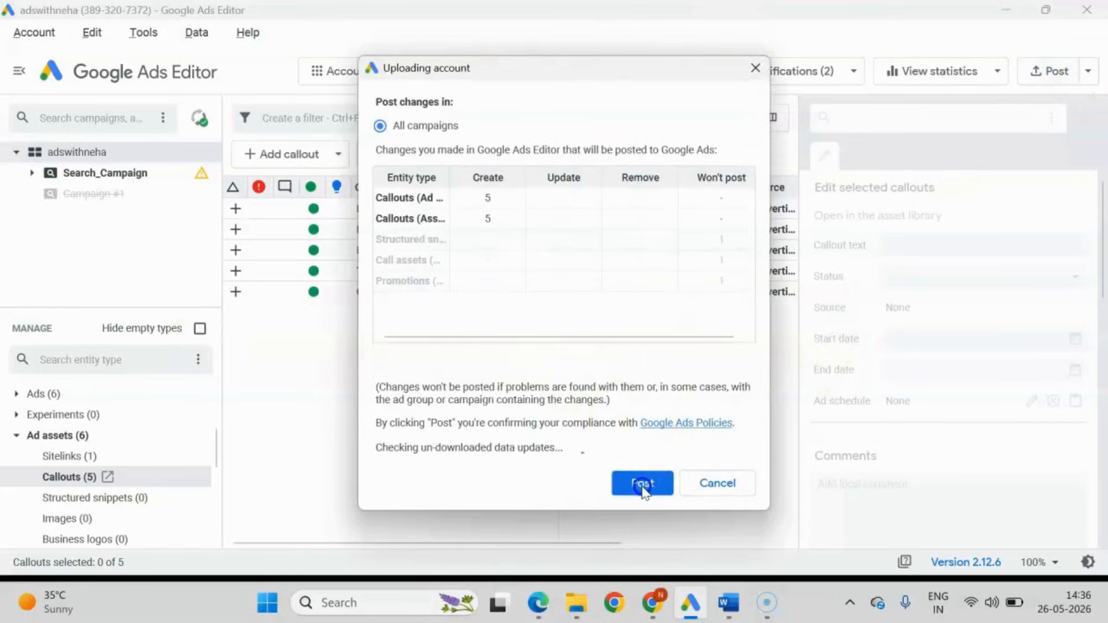
pyautogui.click(641, 482)
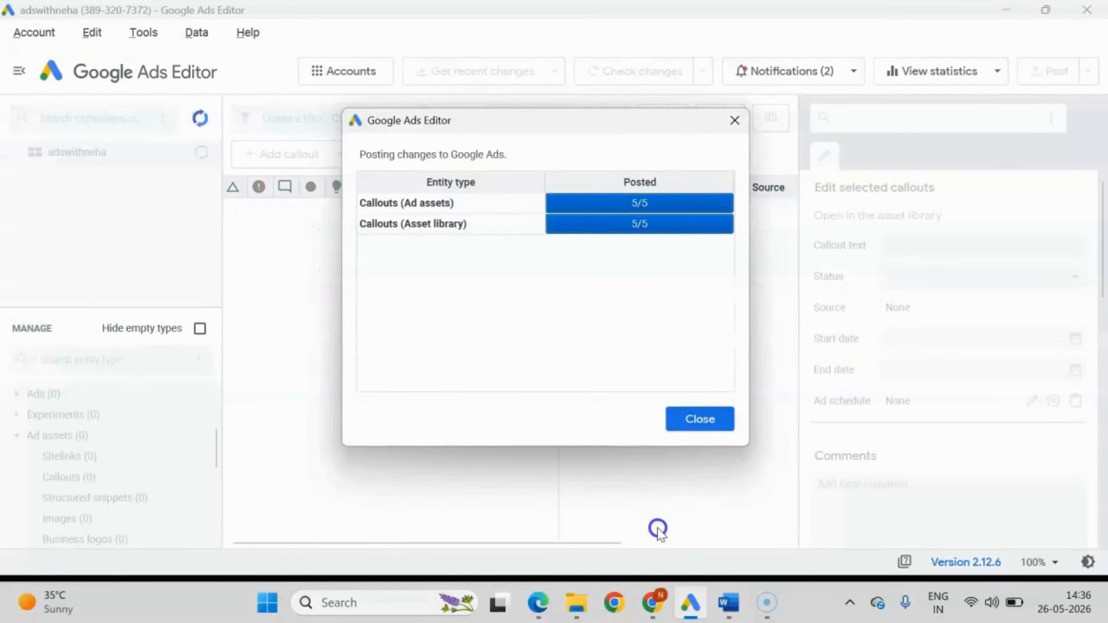
pyautogui.click(707, 419)
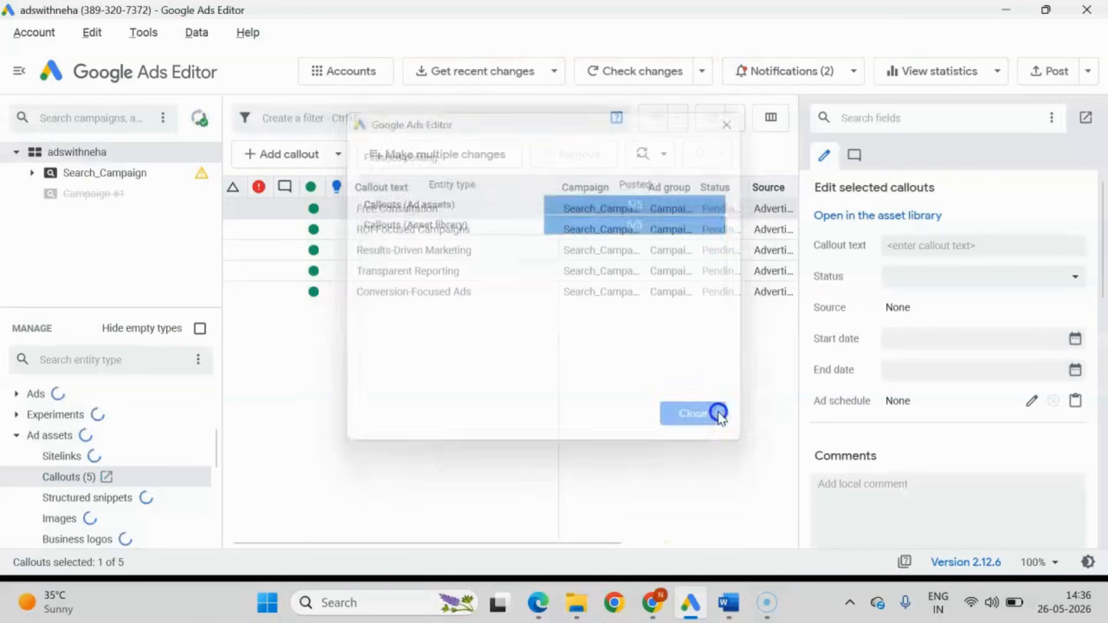
# Switch to Google Ads in Chrome and filter Search_Campaign's assets by Callout to check the posted callouts.
pyautogui.click(652, 603)
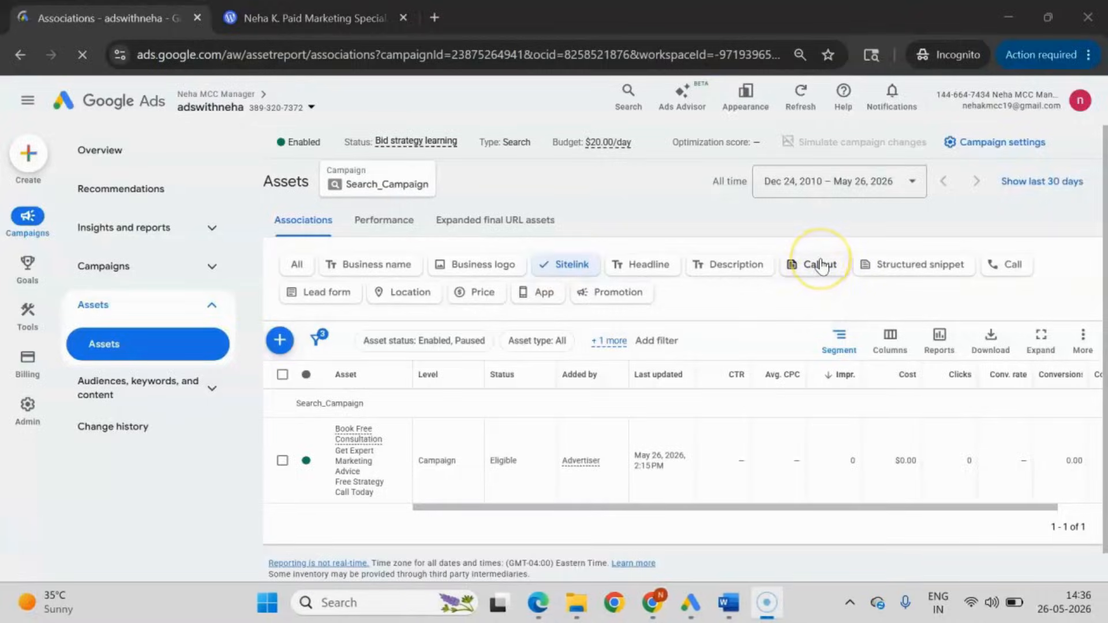
pyautogui.click(820, 264)
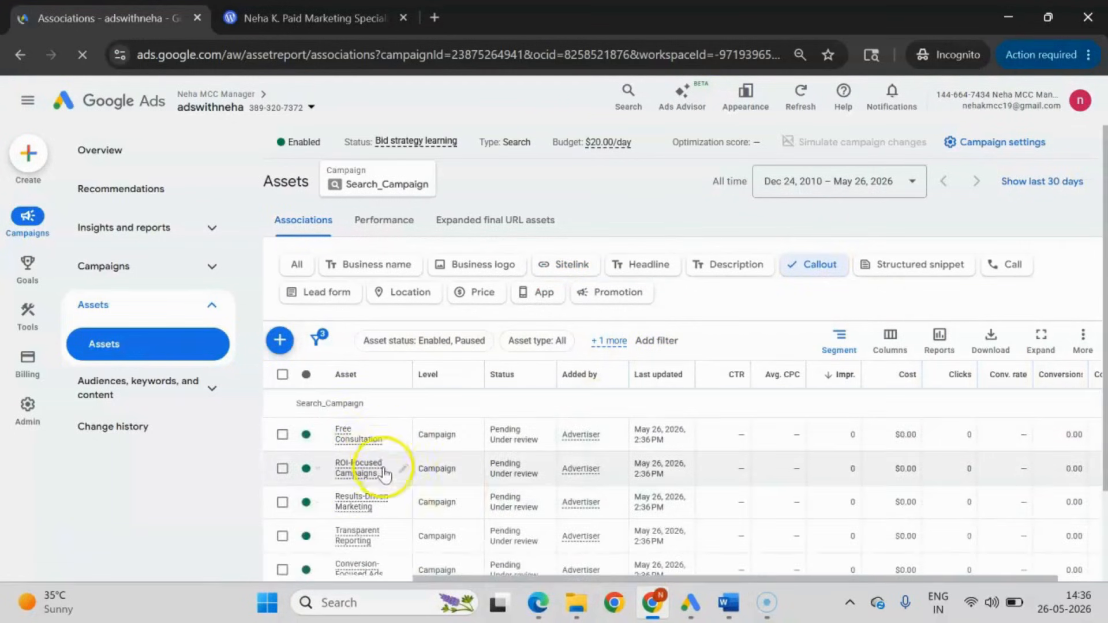
pyautogui.scroll(-2, 386, 536)
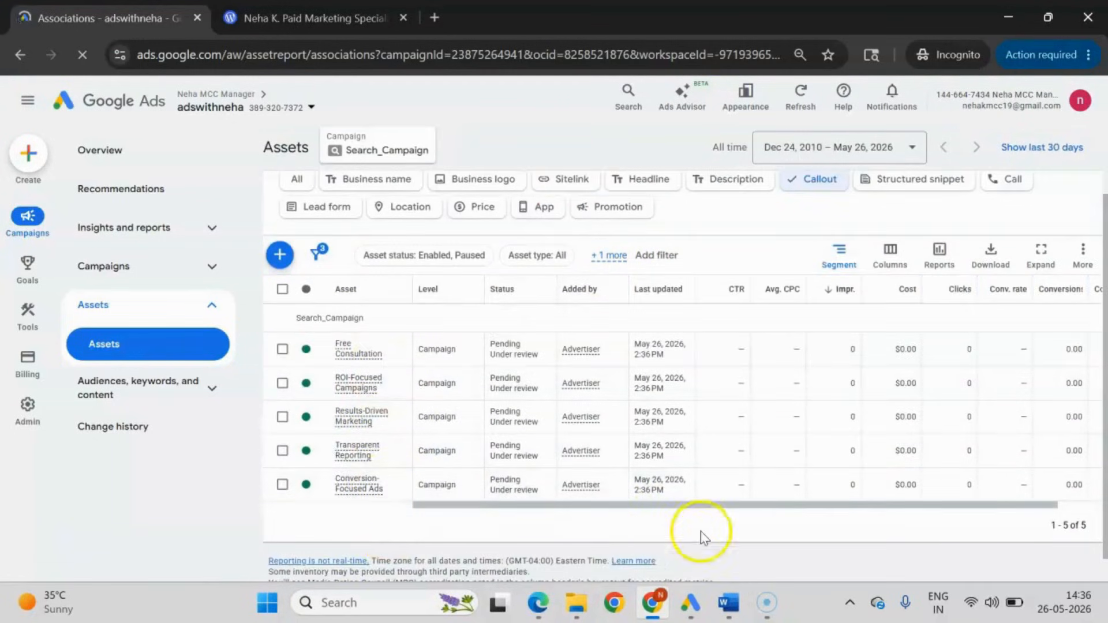
# Return to Google Ads Editor and add a new campaign-level structured snippet to Search_Campaign.
pyautogui.click(689, 616)
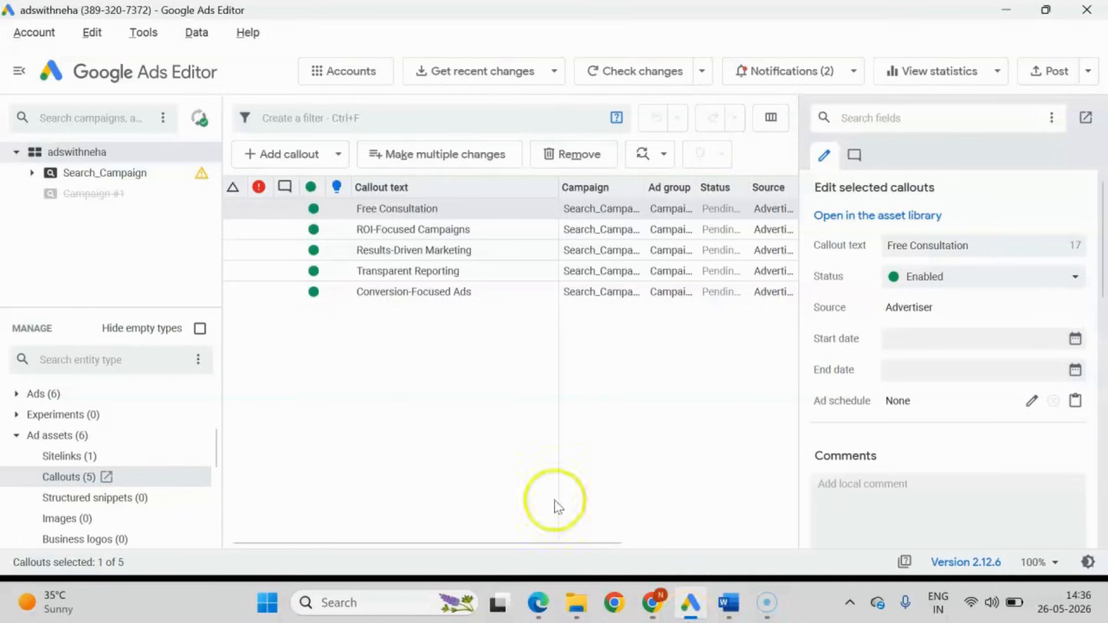
pyautogui.click(81, 498)
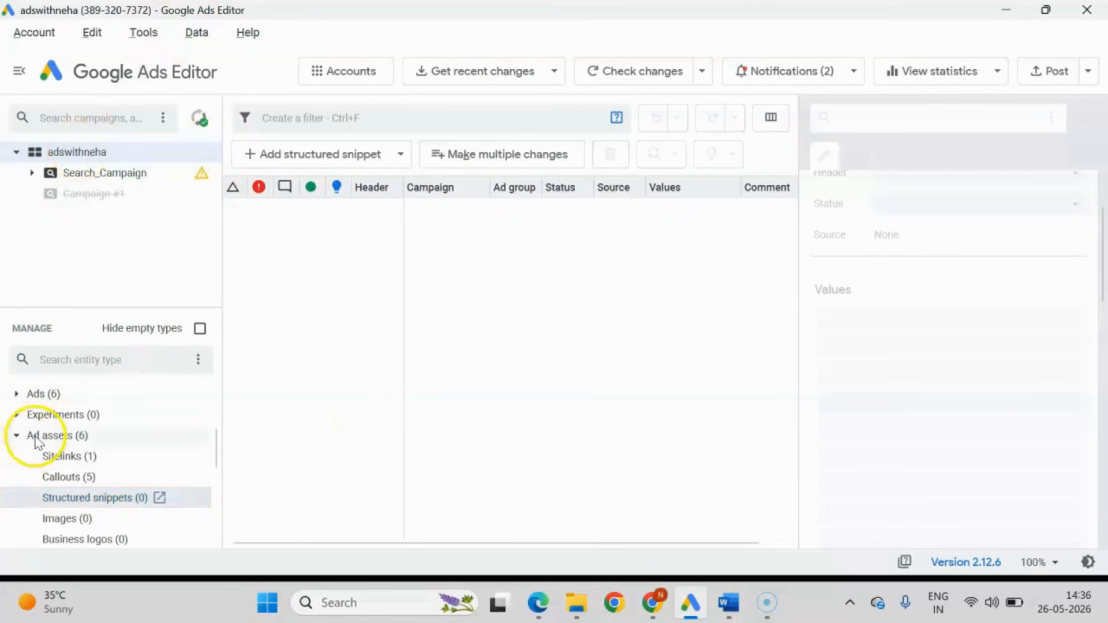
pyautogui.click(346, 157)
pyautogui.click(312, 198)
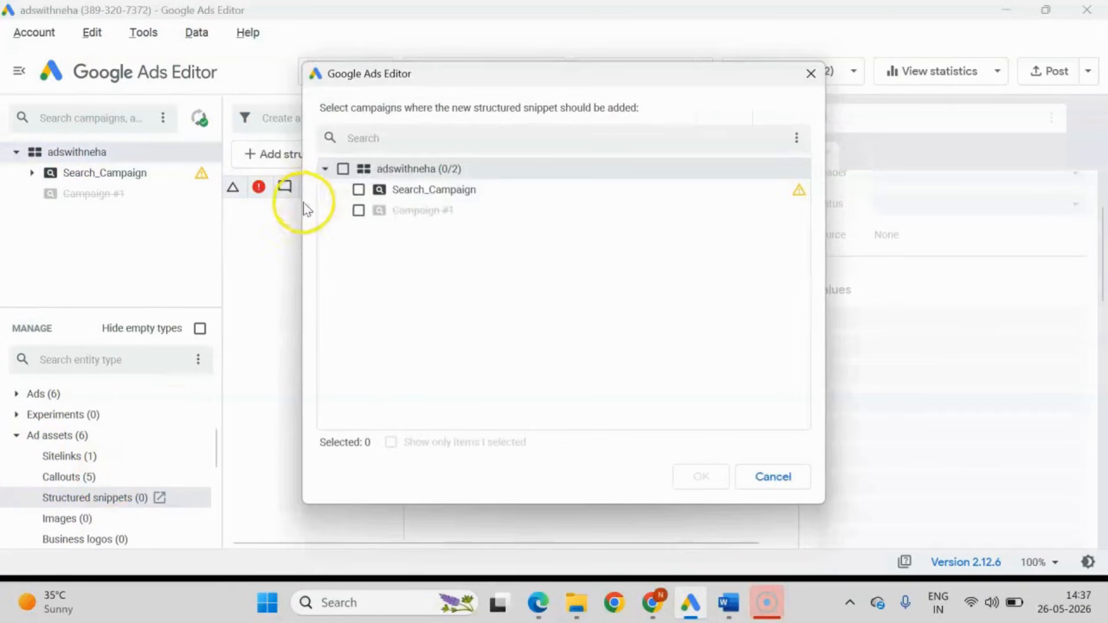
pyautogui.click(392, 190)
pyautogui.click(703, 479)
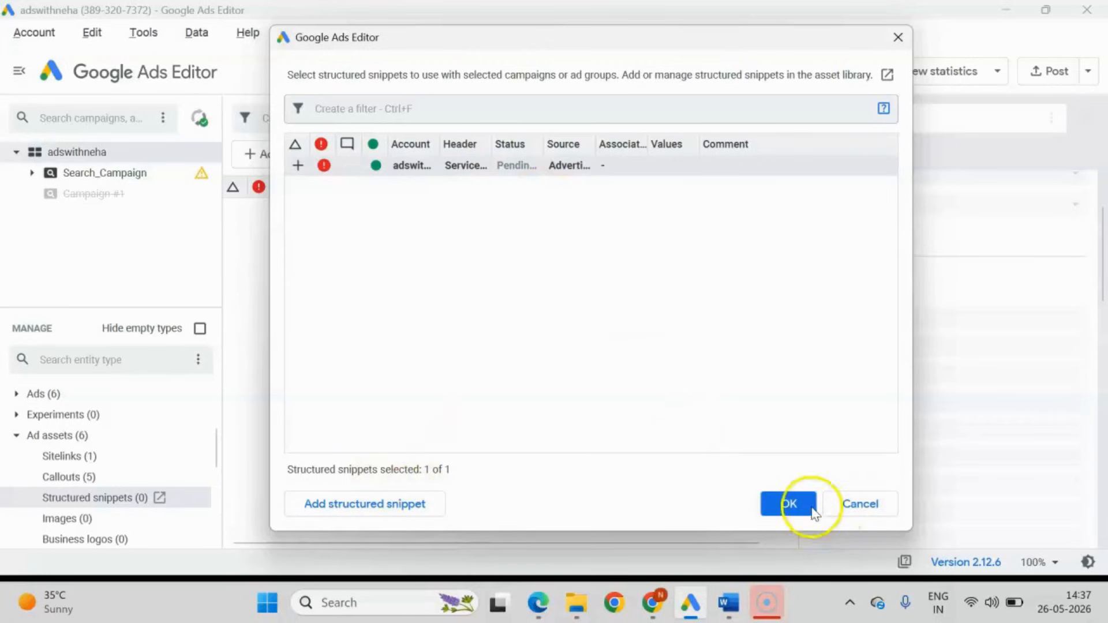
pyautogui.click(815, 511)
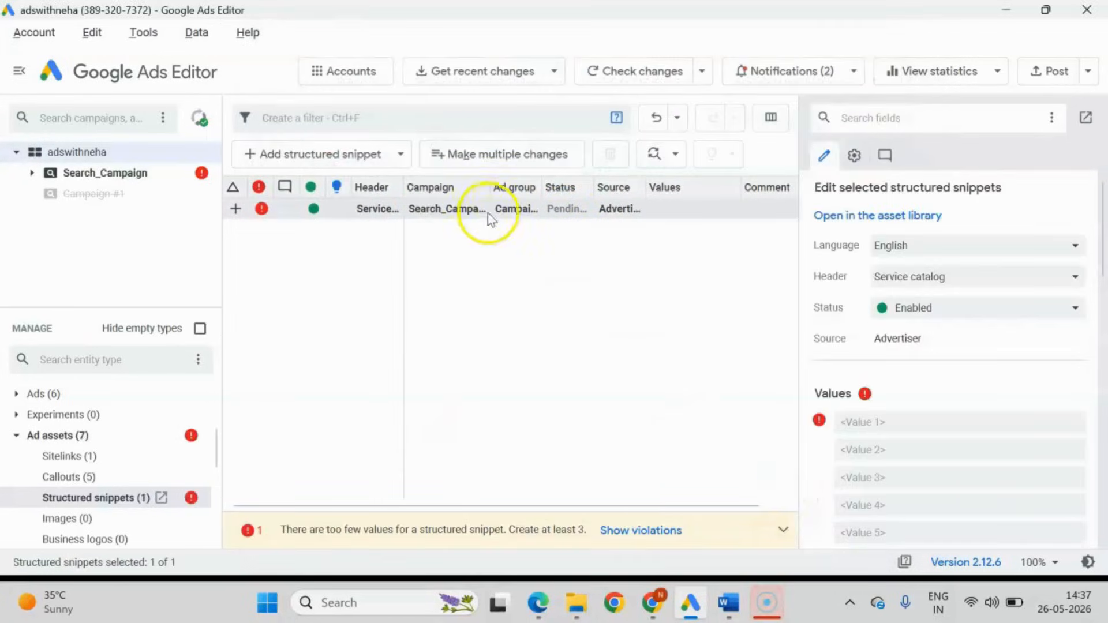
# Choose "Service catalog" as the header of the new structured snippet.
pyautogui.click(408, 213)
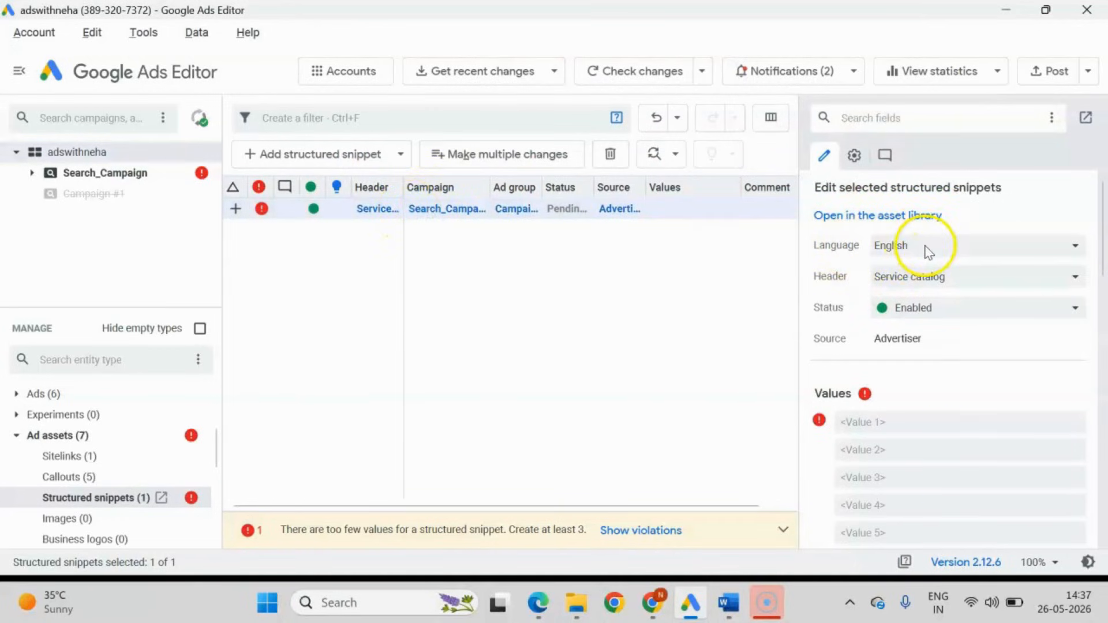
pyautogui.click(915, 278)
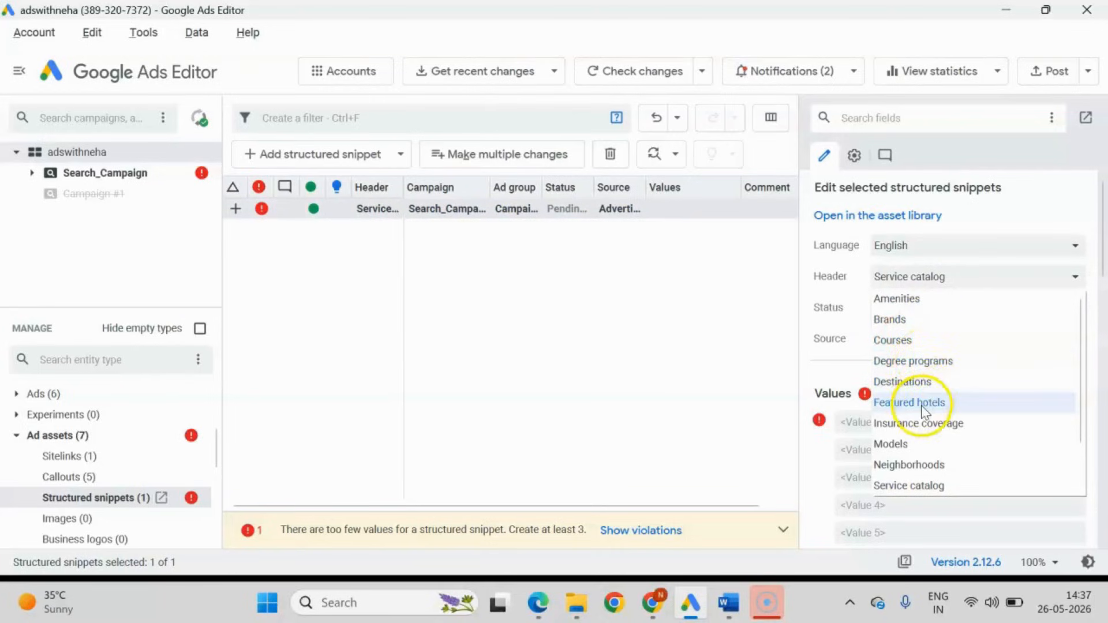
pyautogui.click(937, 487)
# Enter "Google Ads", "Facebook Ads" and "Linkedin Ads" as the structured snippet's first three values.
pyautogui.scroll(-1, 972, 378)
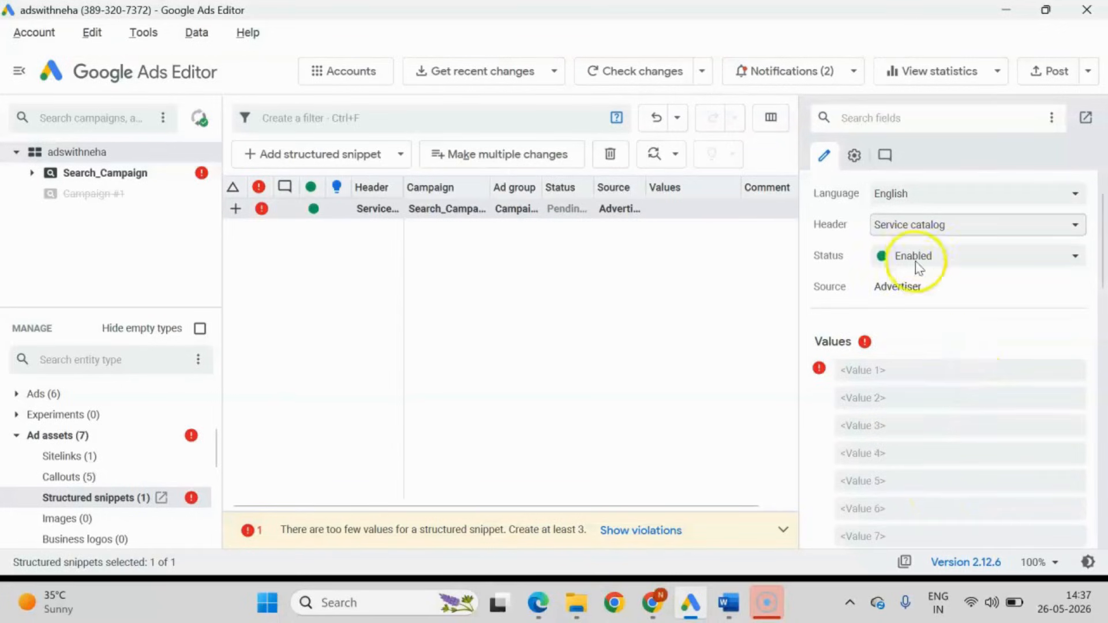
pyautogui.click(888, 371)
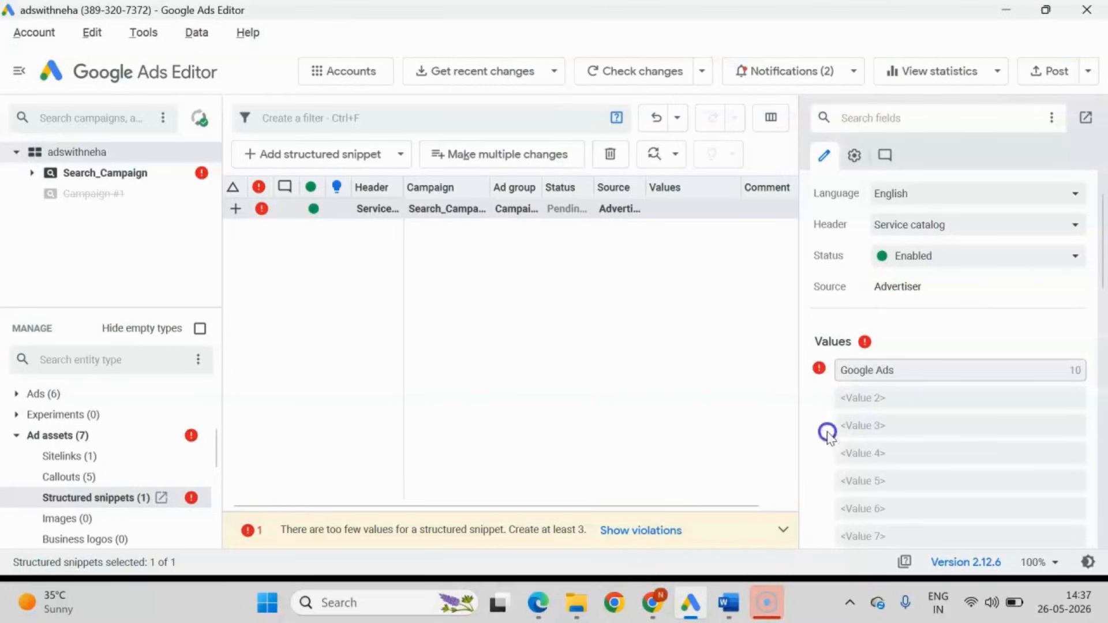
pyautogui.click(897, 397)
pyautogui.write('Facebook Ads')
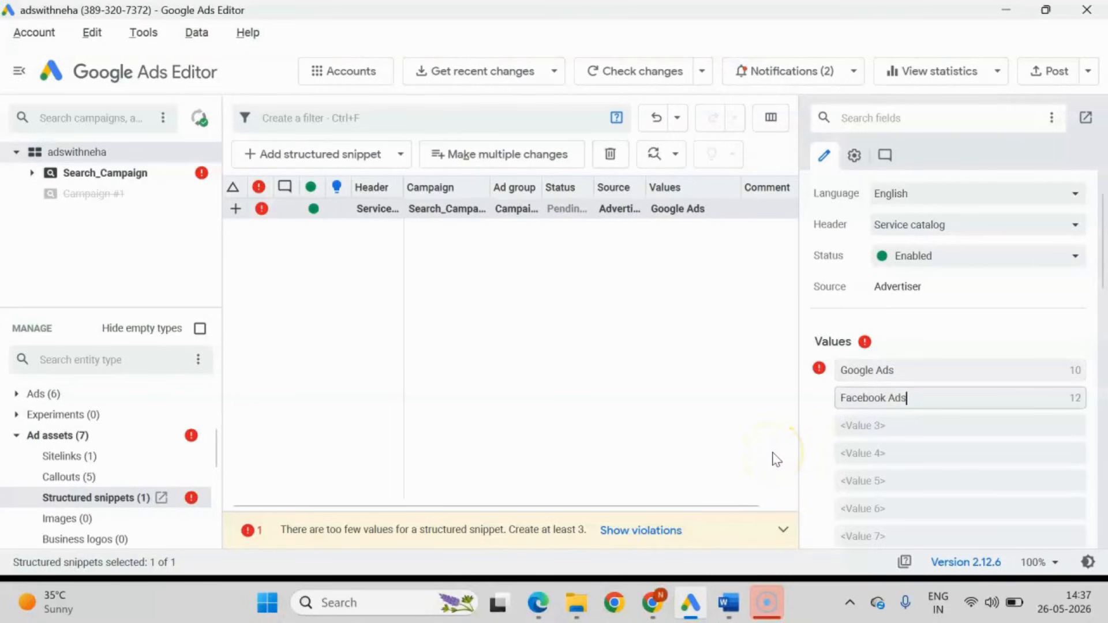
pyautogui.click(881, 425)
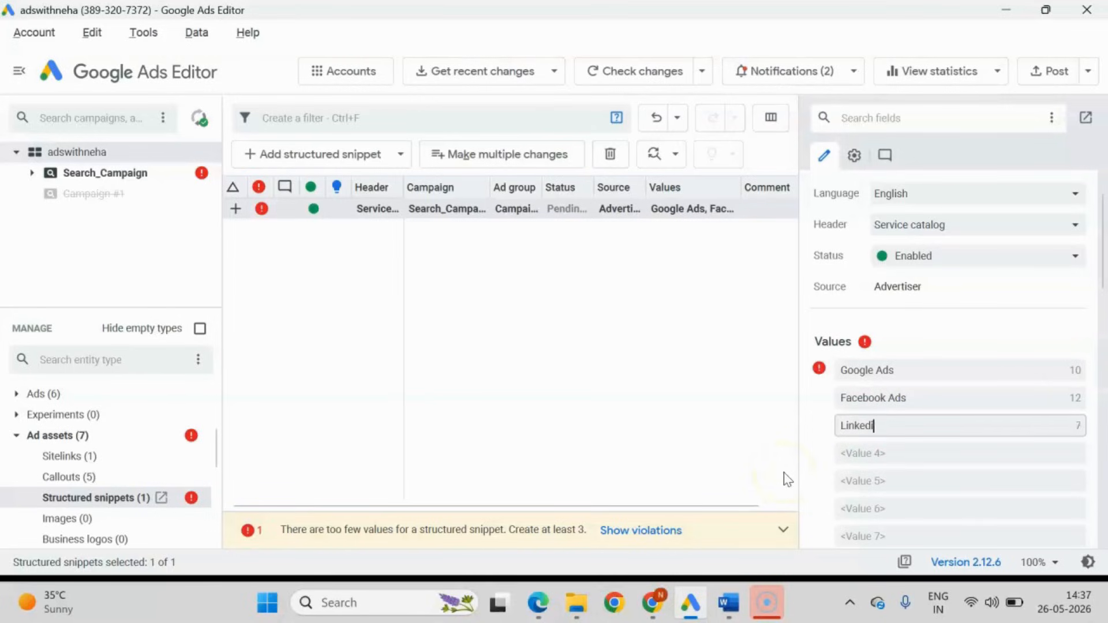
# Enter "Amazon Ads", "Conversion Tracking Setup" and "Detail Reporting" as the structured snippet's fourth to sixth values.
pyautogui.click(921, 455)
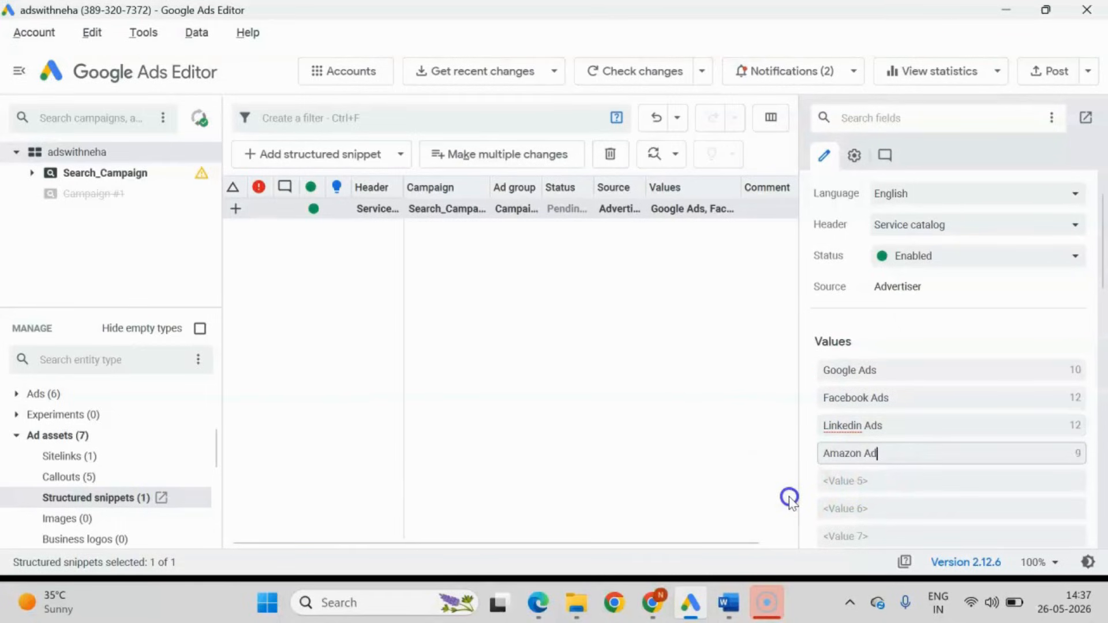
pyautogui.click(862, 484)
pyautogui.write('Conversion Tracking Setup')
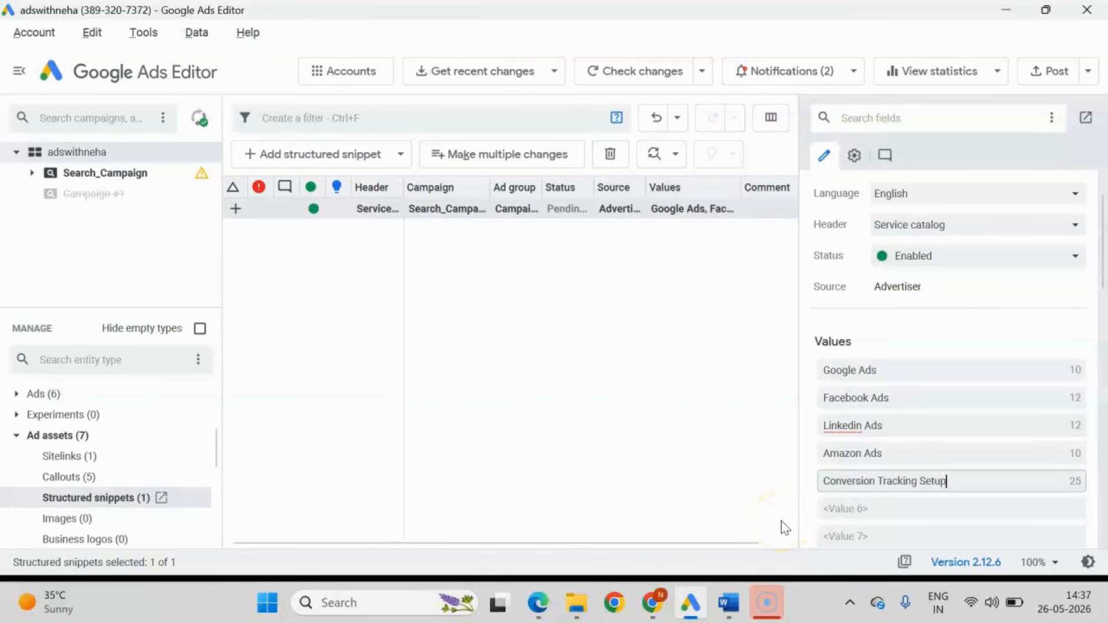
pyautogui.click(859, 511)
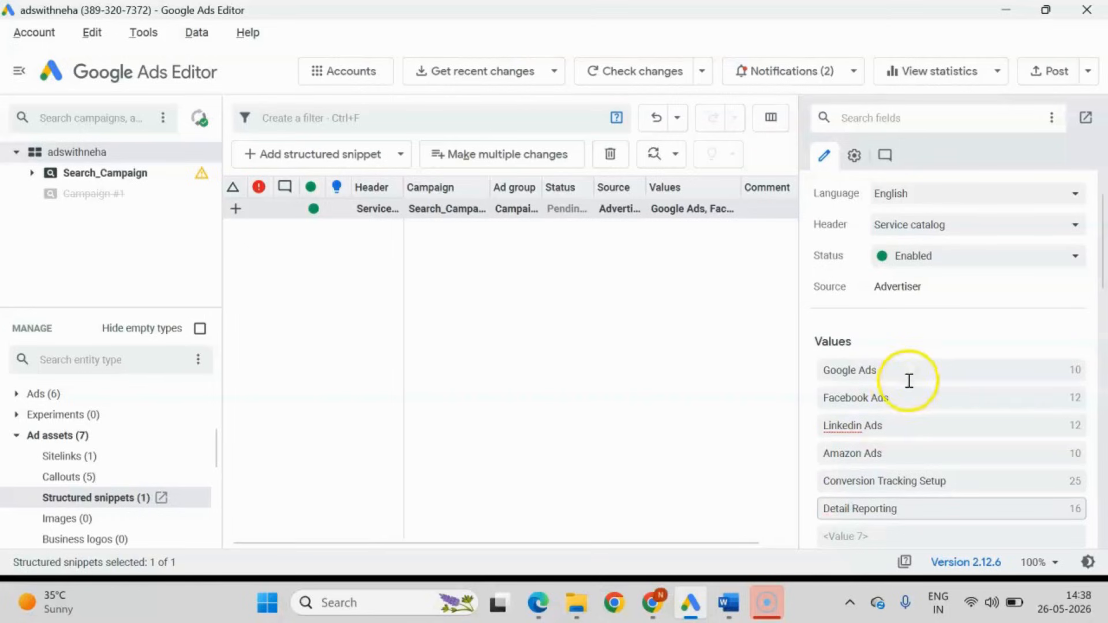
pyautogui.scroll(-1, 938, 346)
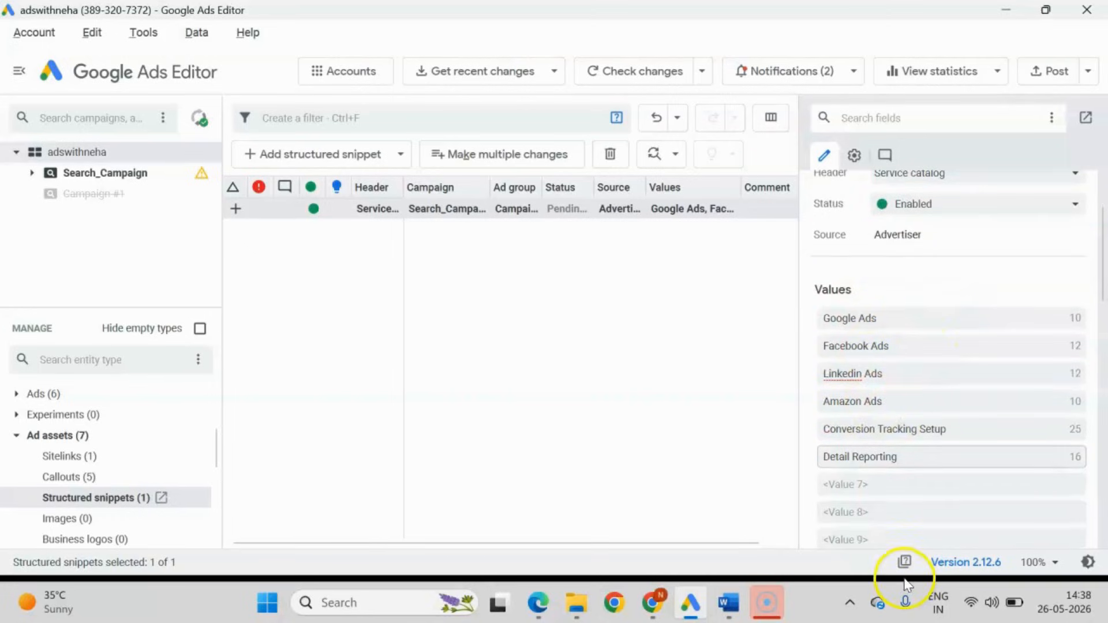
pyautogui.click(510, 213)
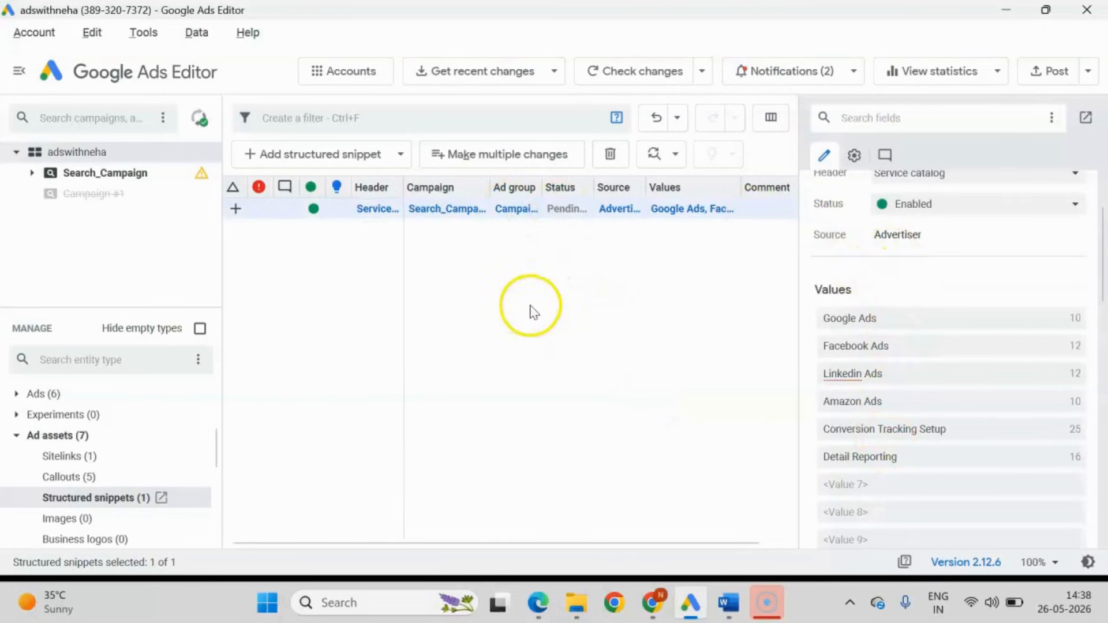
# Post the new structured snippet to Google Ads and close the finished posting report.
pyautogui.click(1046, 69)
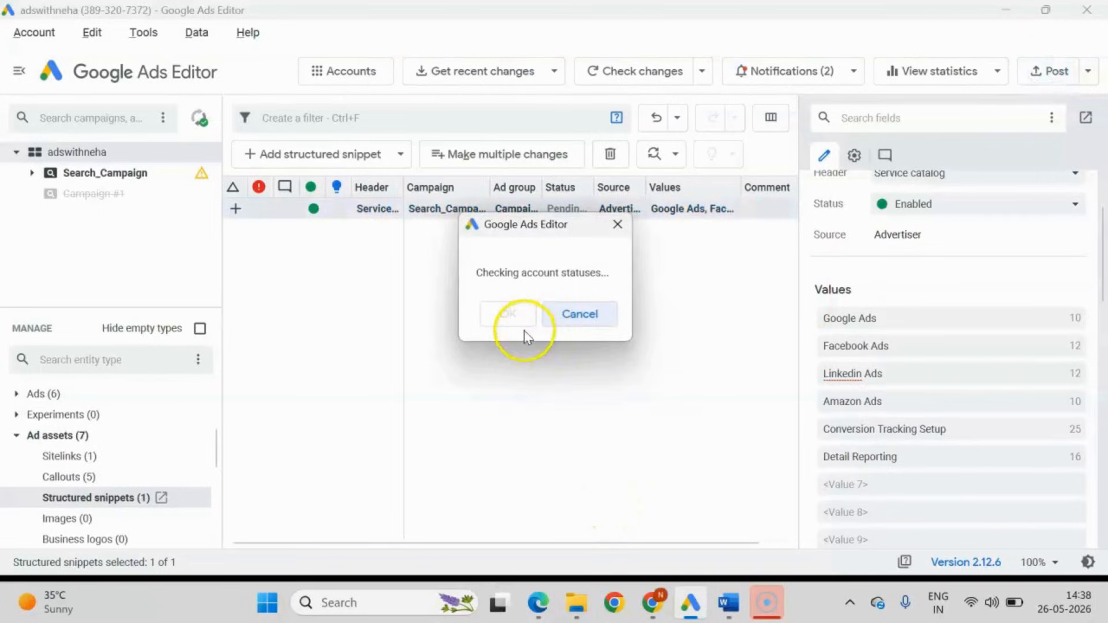
pyautogui.click(640, 483)
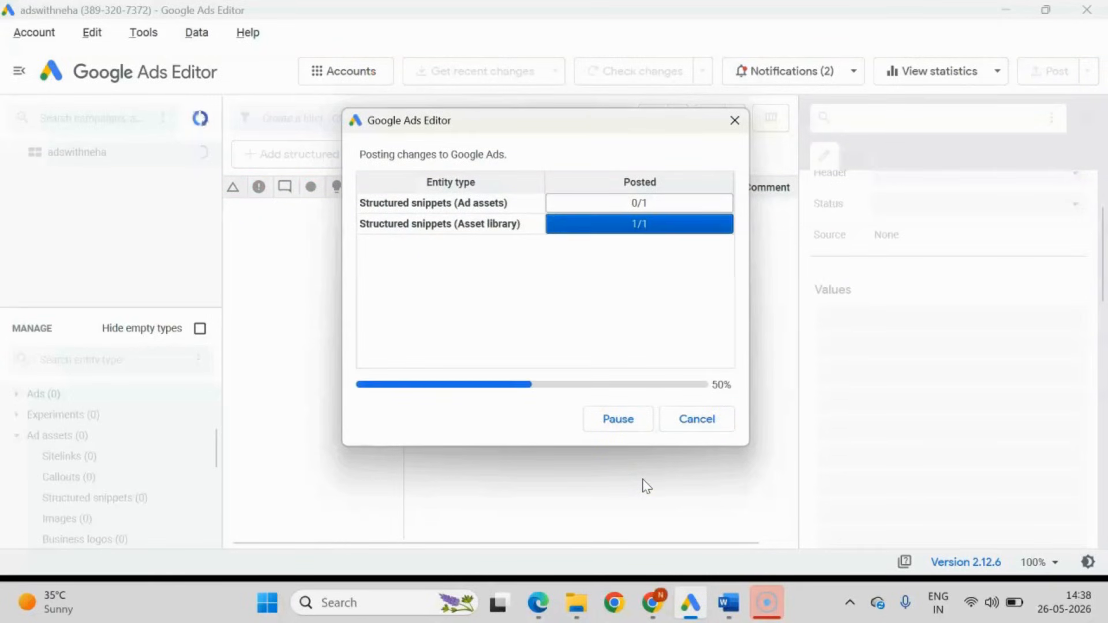
pyautogui.click(707, 421)
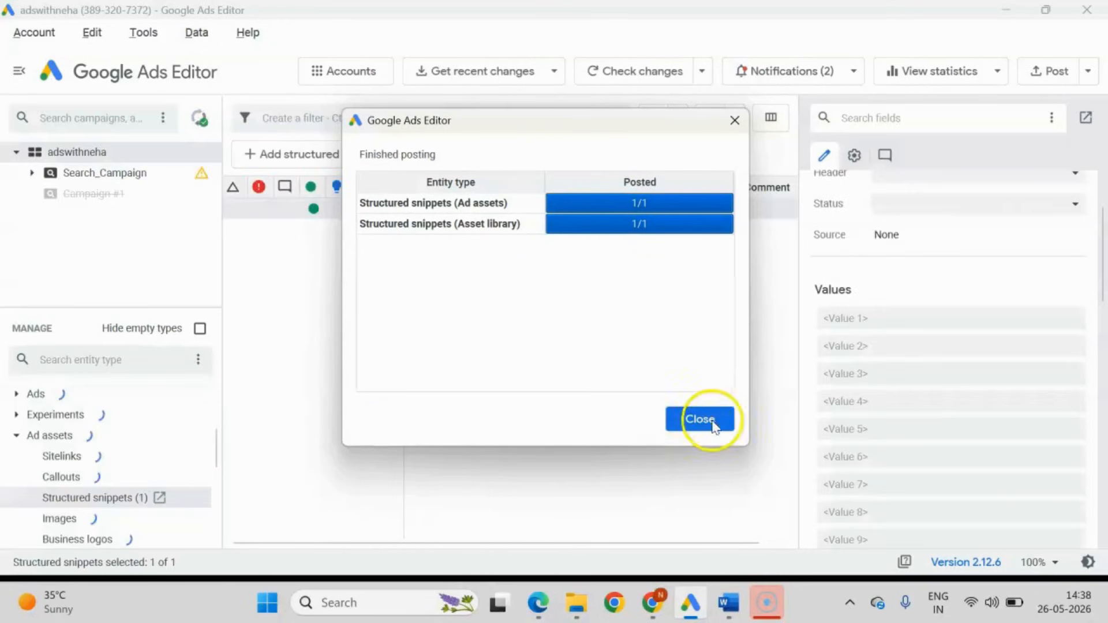
# Switch to Google Ads in Chrome, reload the assets, filter by Structured snippet and open the Service catalog snippet to check its values.
pyautogui.click(652, 603)
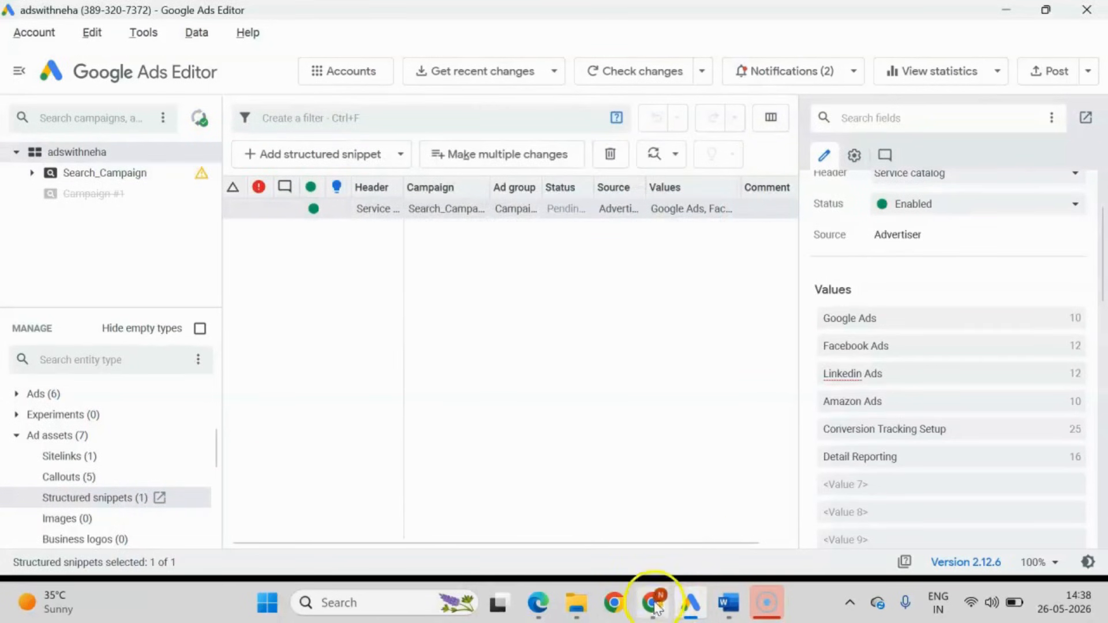
pyautogui.click(82, 55)
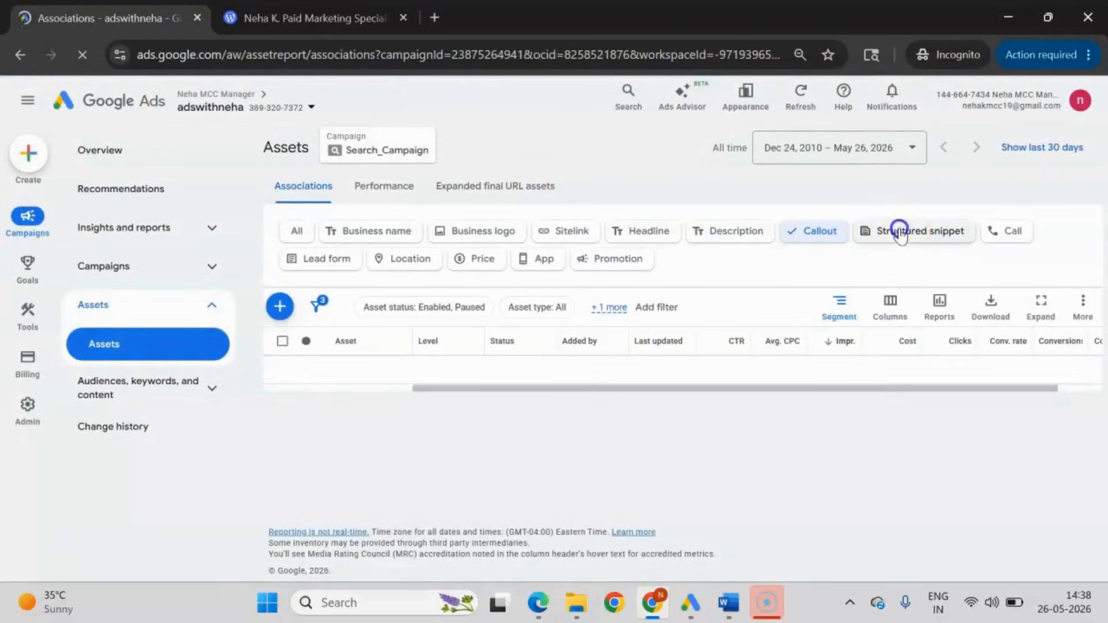
pyautogui.click(901, 234)
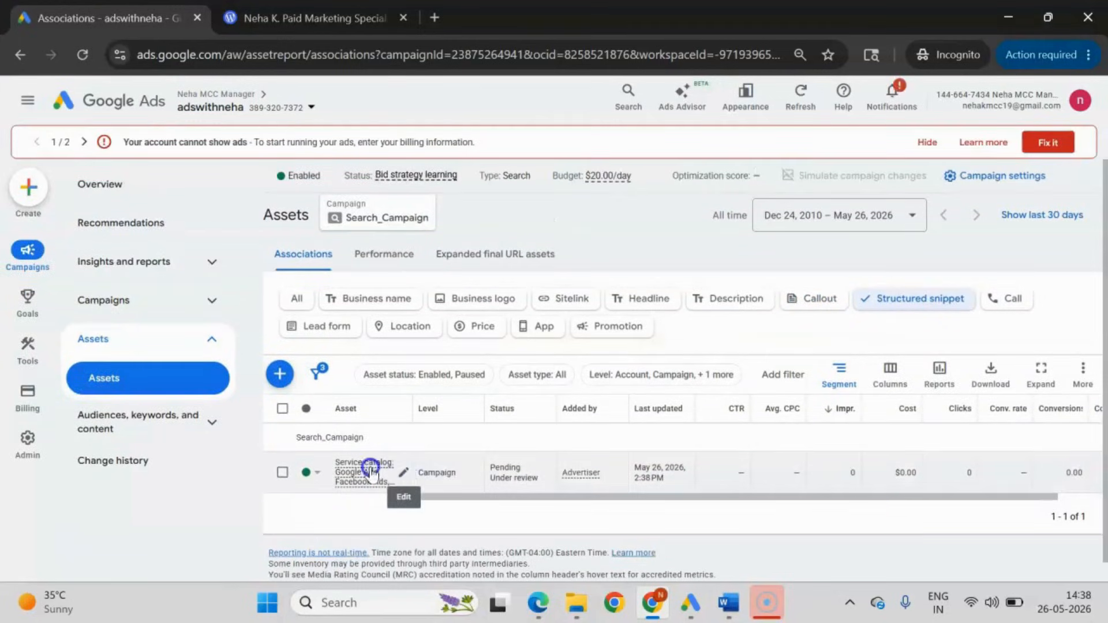
pyautogui.click(403, 478)
pyautogui.click(390, 485)
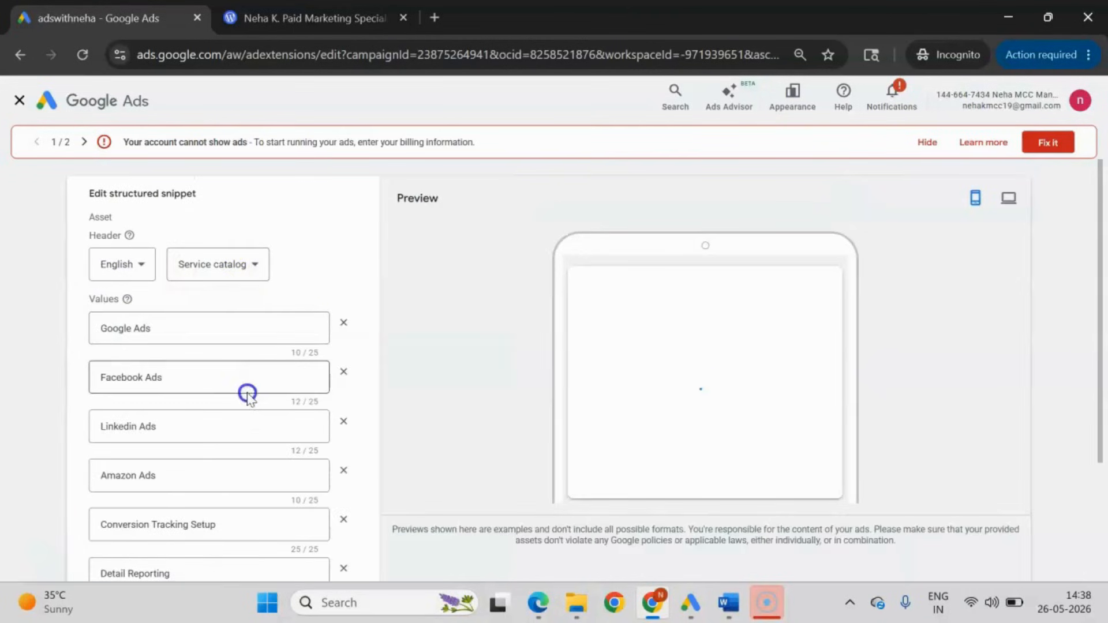
# Check the structured snippet's remaining values, leave its editor without saving and switch back to Google Ads Editor.
pyautogui.scroll(-3, 248, 391)
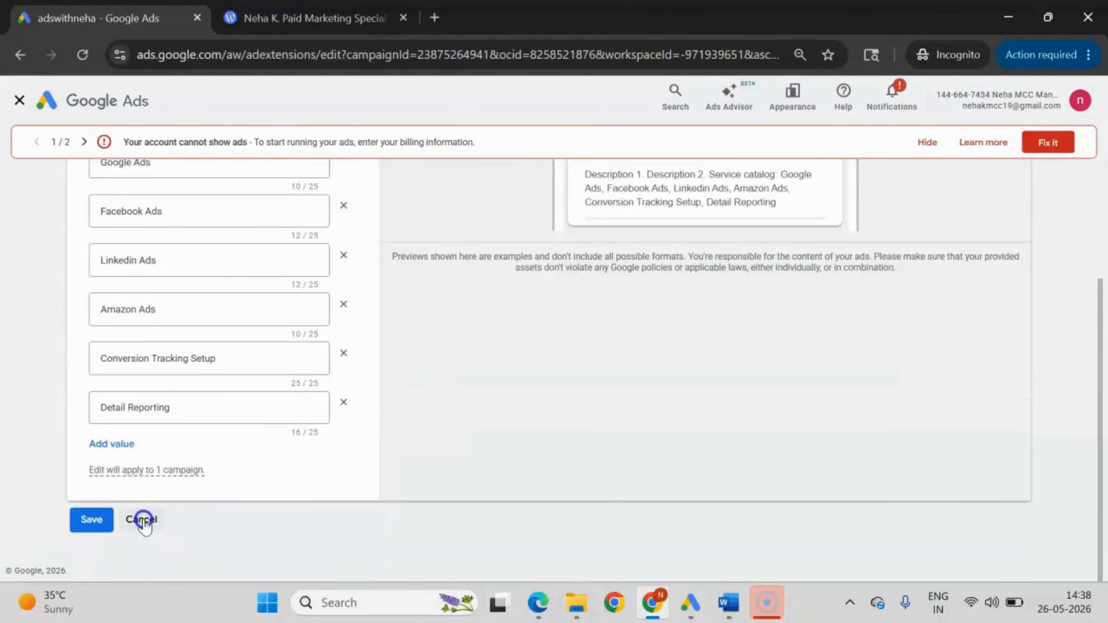
pyautogui.click(143, 520)
pyautogui.click(689, 604)
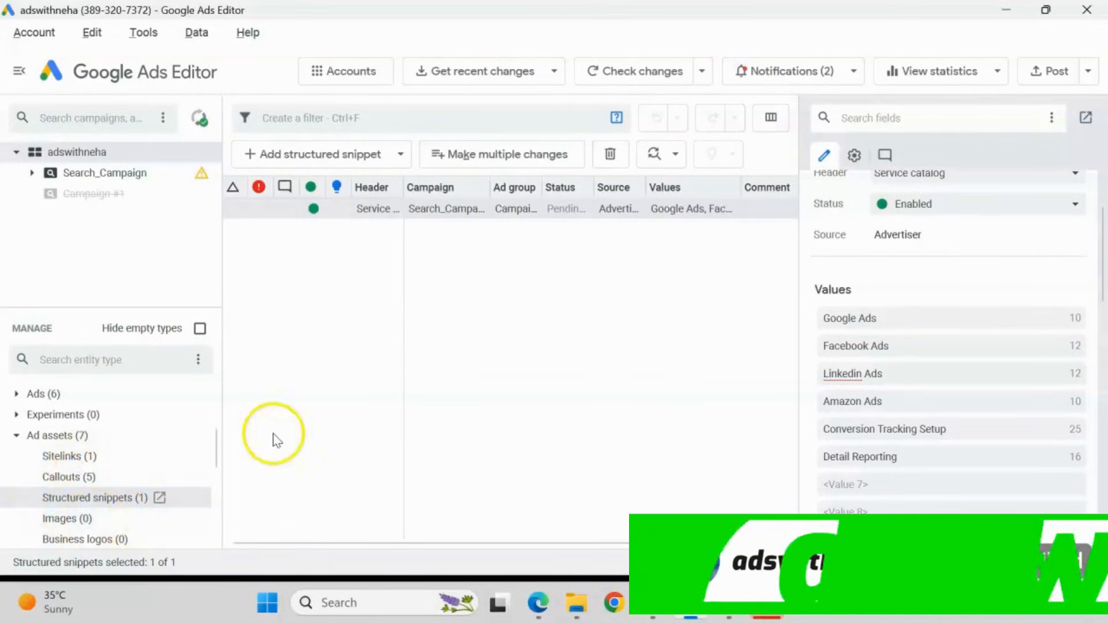
# Add a new campaign-level call asset to Search_Campaign from the call assets.
pyautogui.scroll(-3, 131, 425)
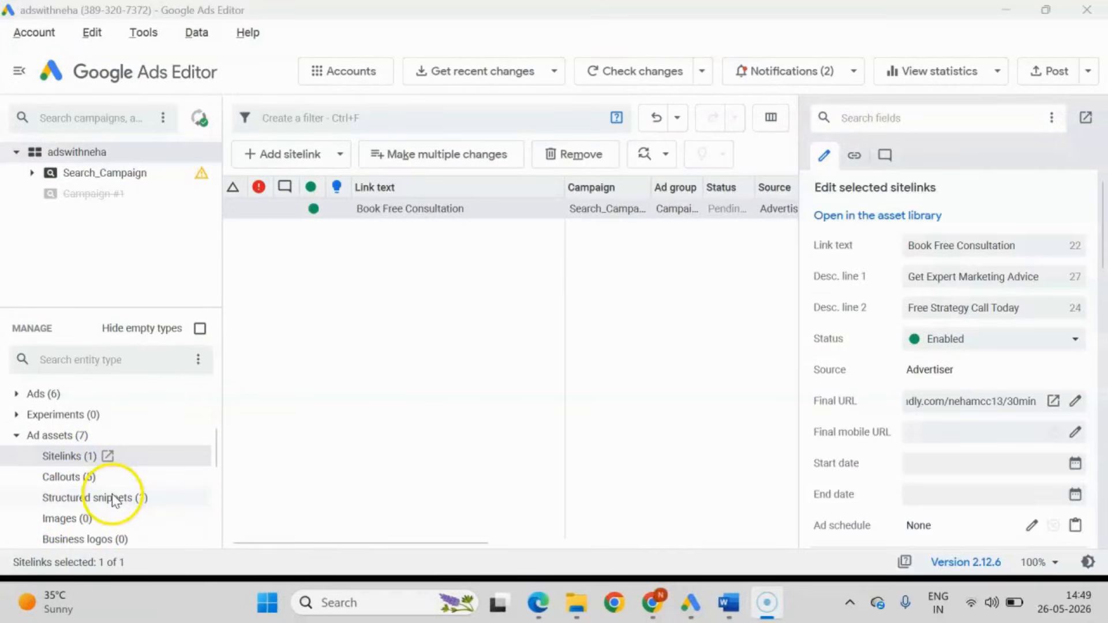
pyautogui.scroll(-3, 114, 500)
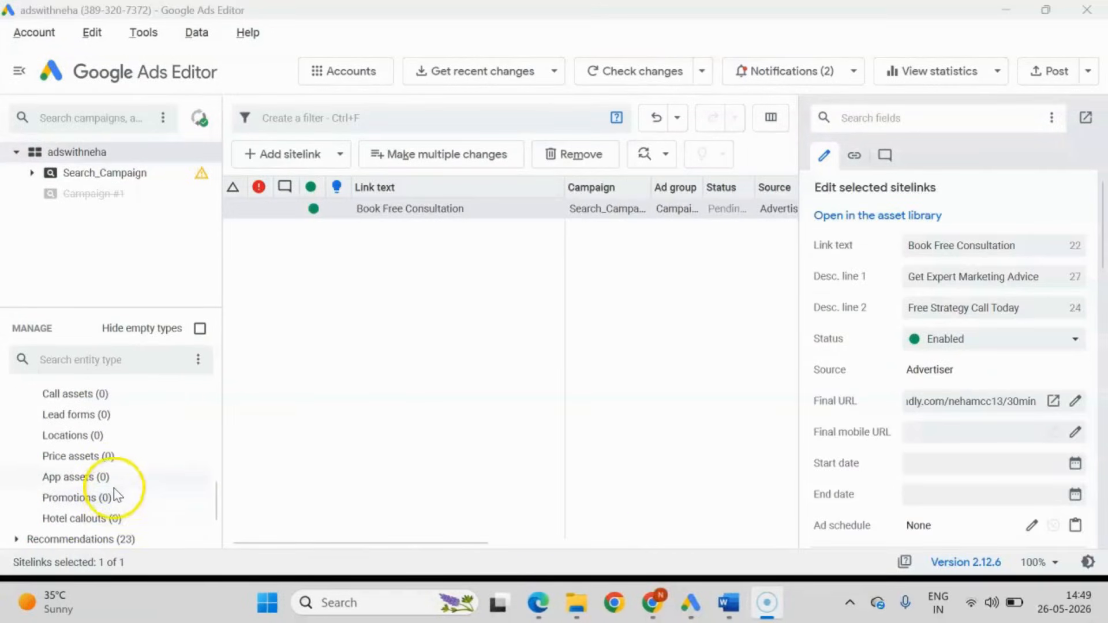
pyautogui.click(78, 396)
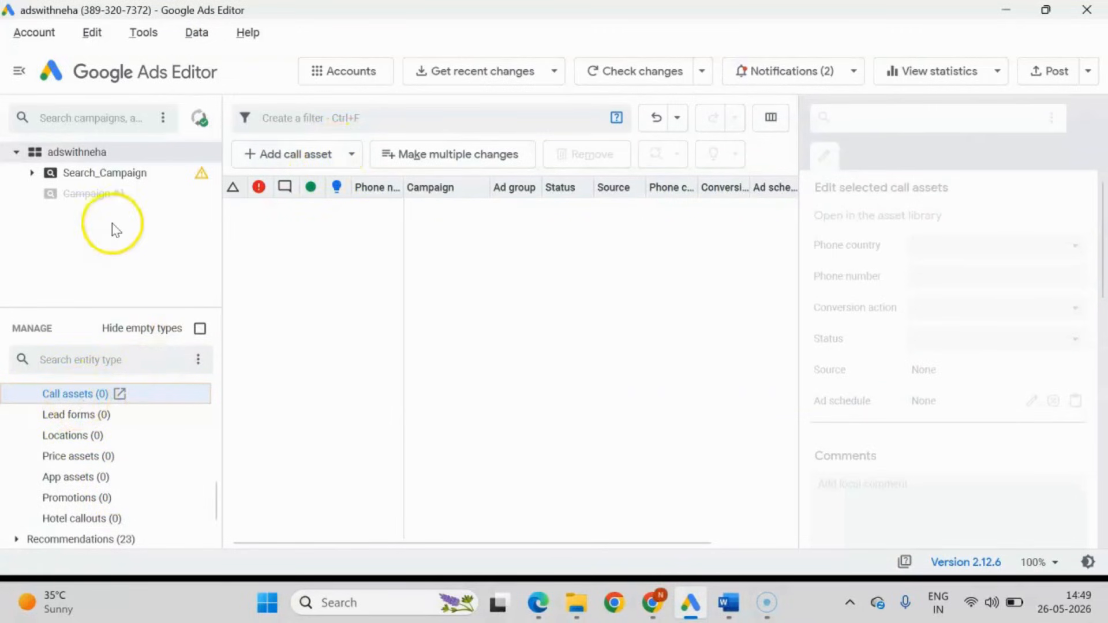
pyautogui.scroll(2, 76, 427)
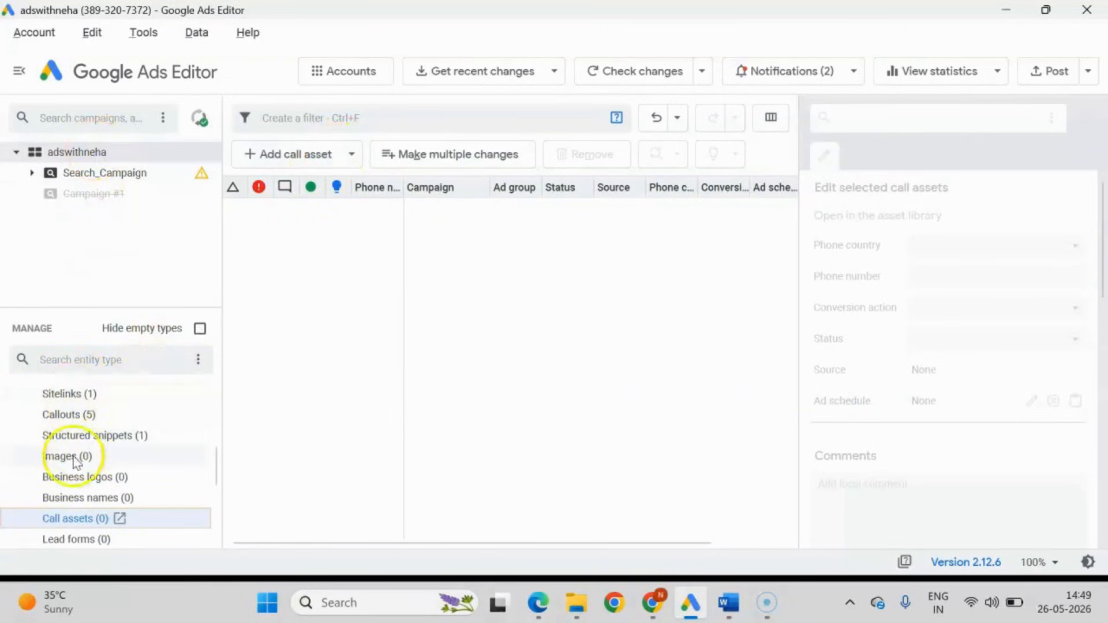
pyautogui.click(310, 164)
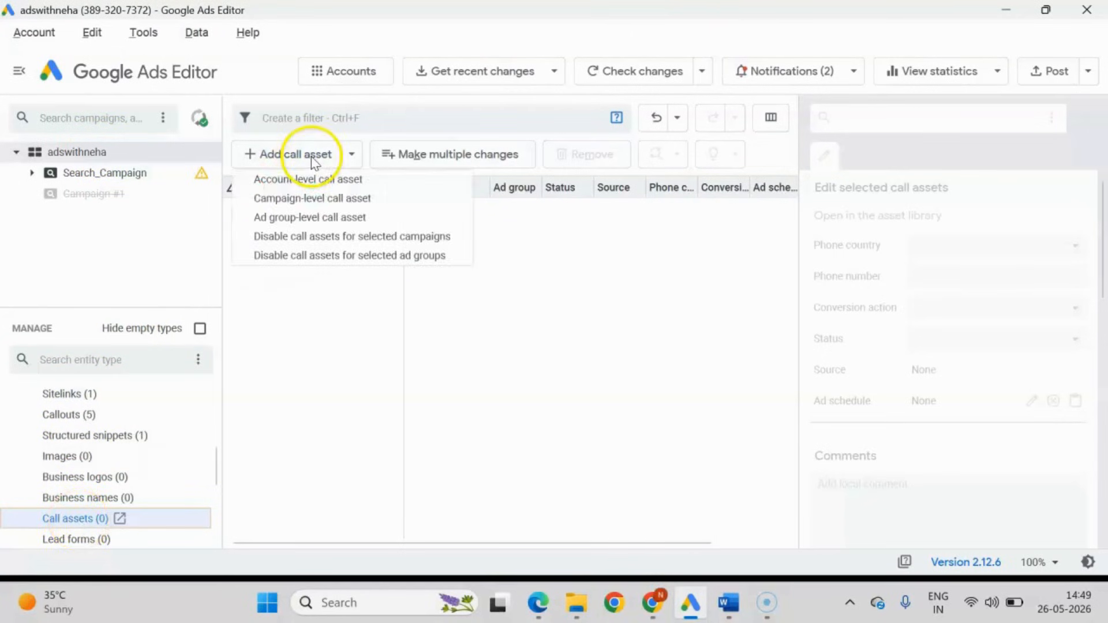
pyautogui.click(299, 197)
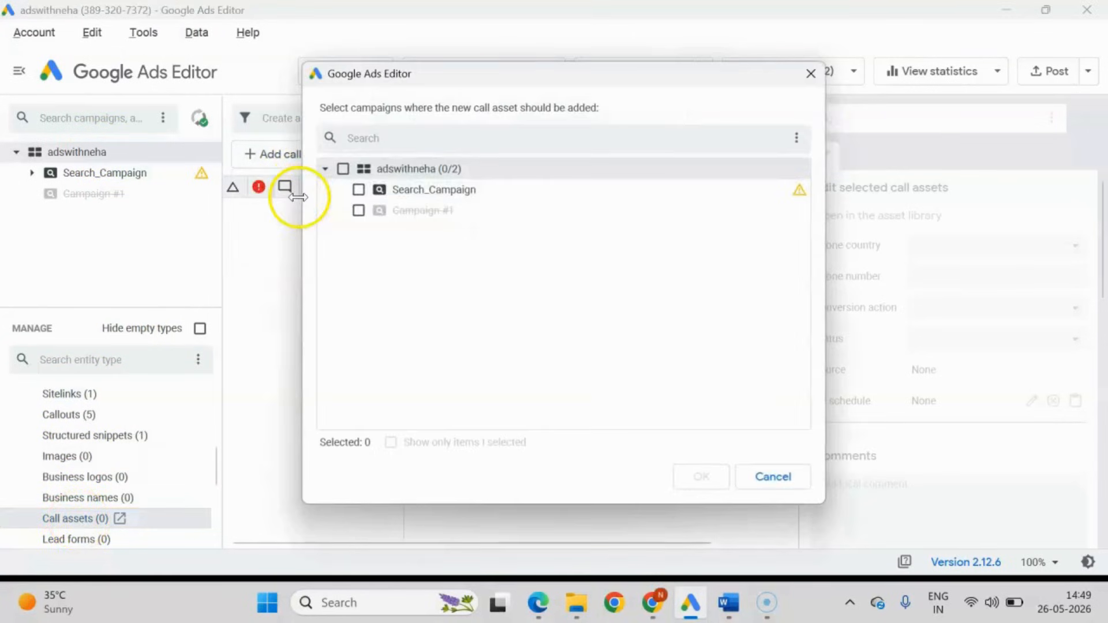
pyautogui.click(442, 193)
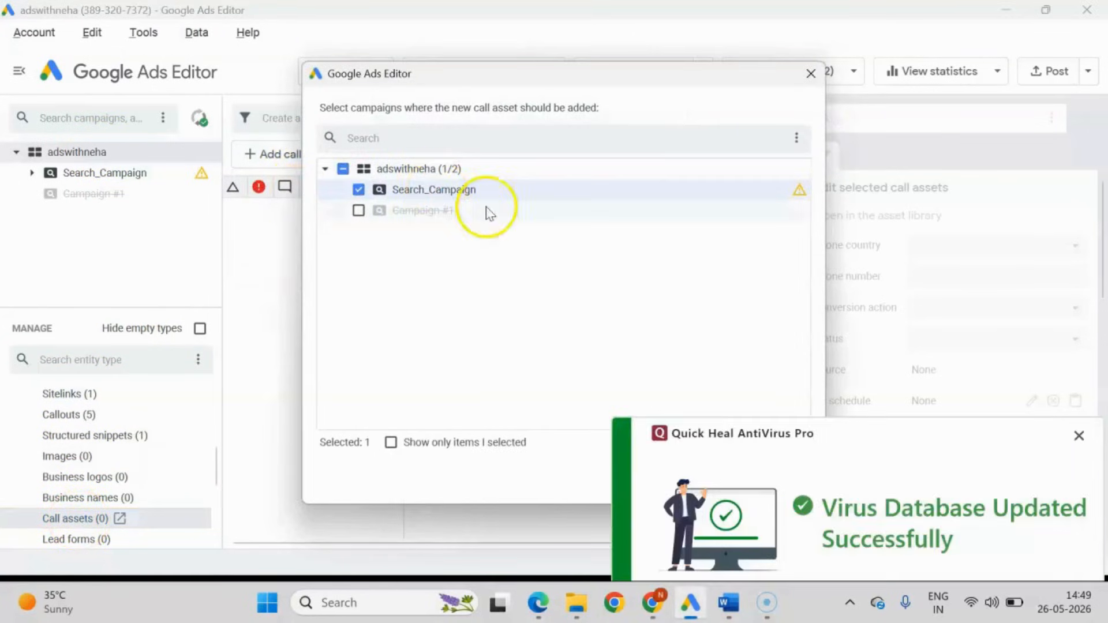
pyautogui.click(1079, 436)
pyautogui.click(697, 478)
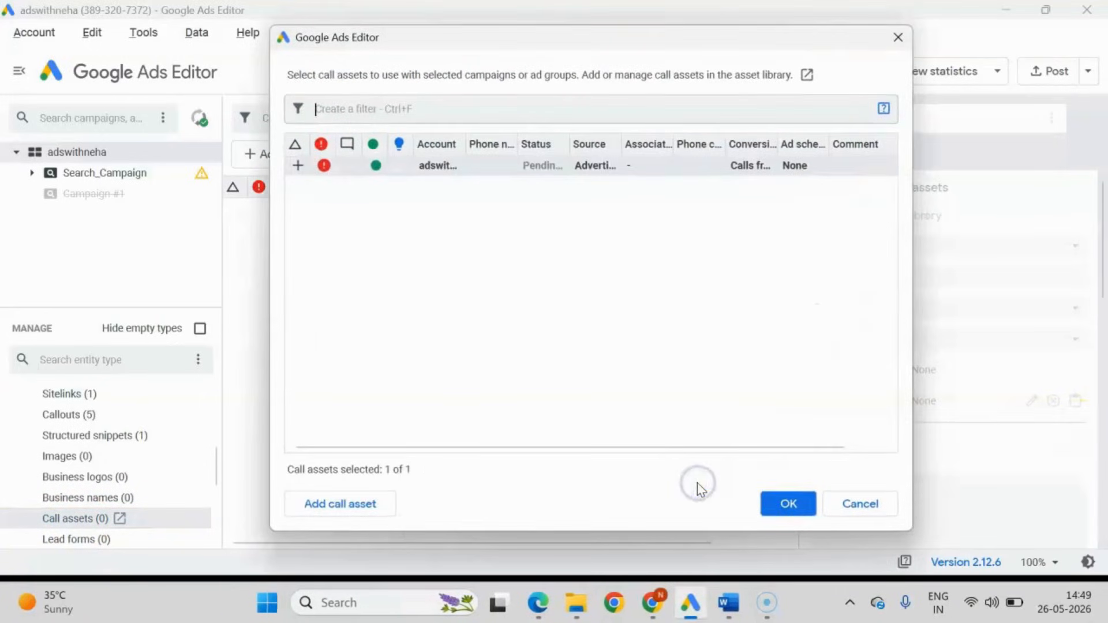
pyautogui.click(789, 506)
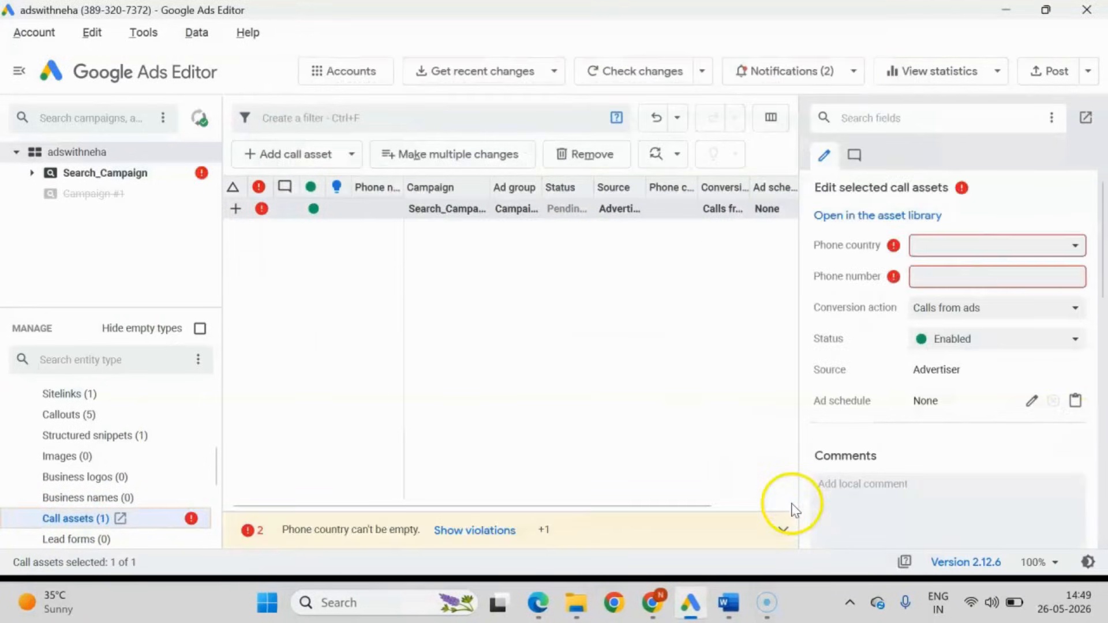
# Set the call asset's phone country to United States and enter the business phone number.
pyautogui.click(989, 248)
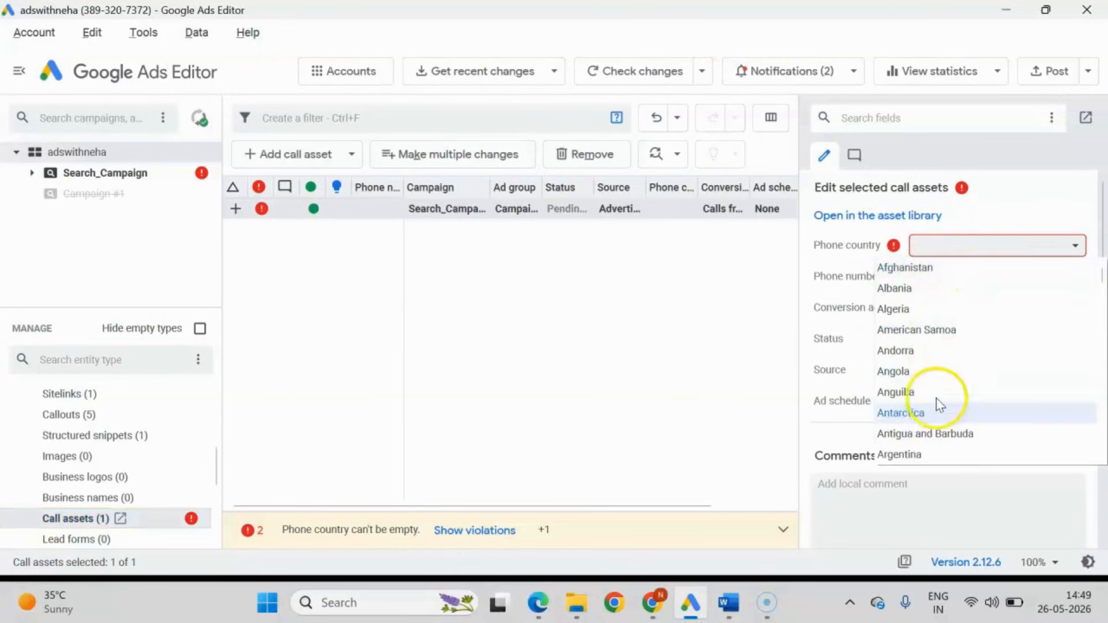
pyautogui.press('u')
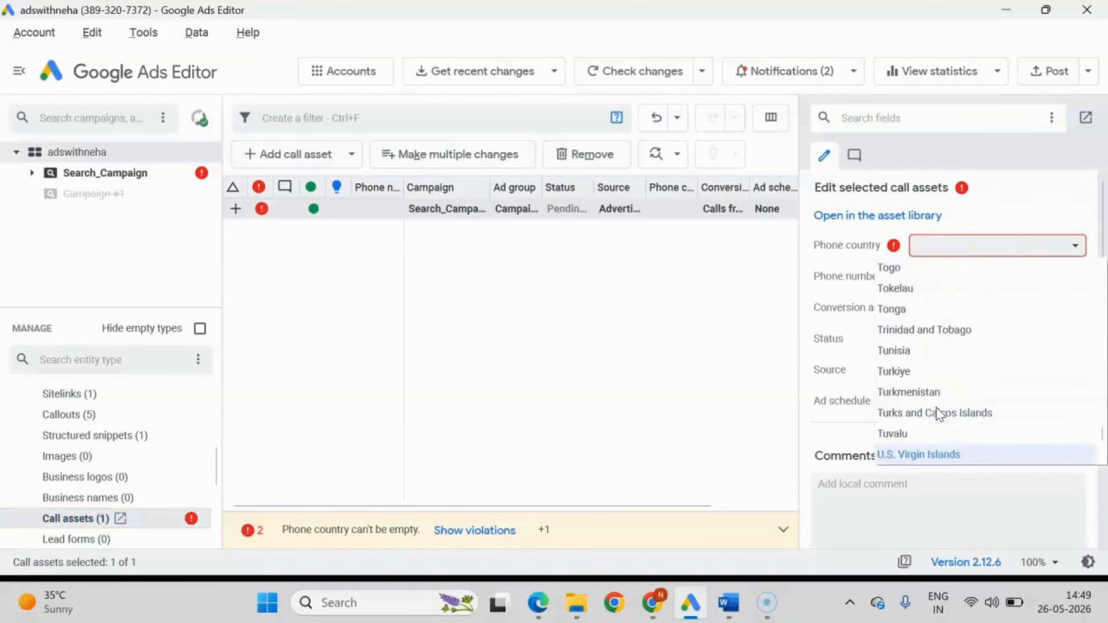
pyautogui.scroll(-3, 937, 413)
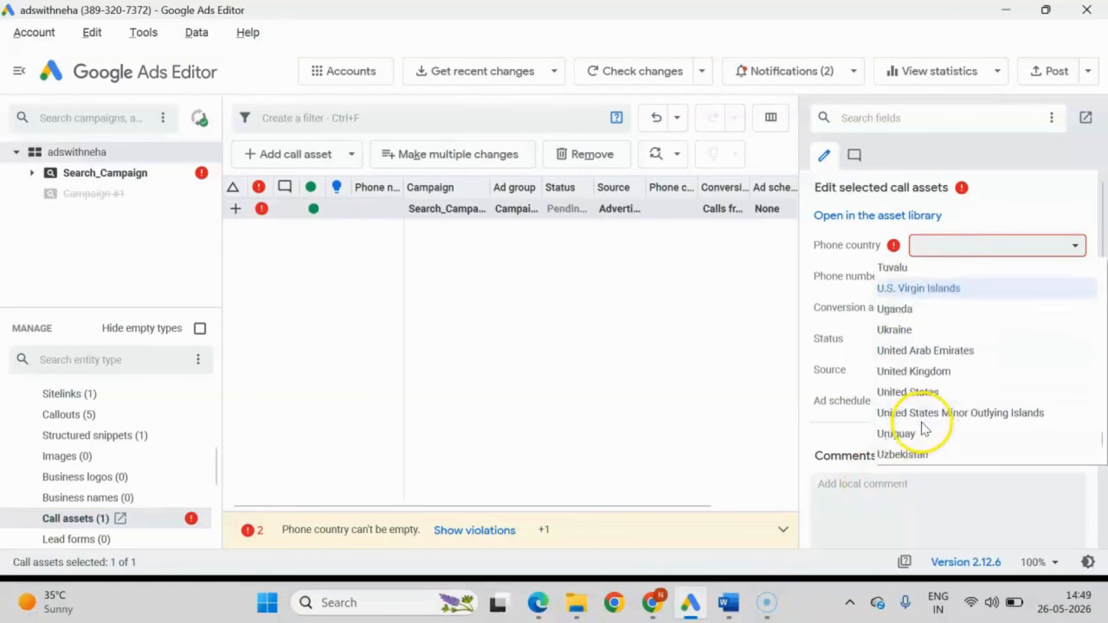
pyautogui.scroll(-1, 922, 424)
pyautogui.click(917, 331)
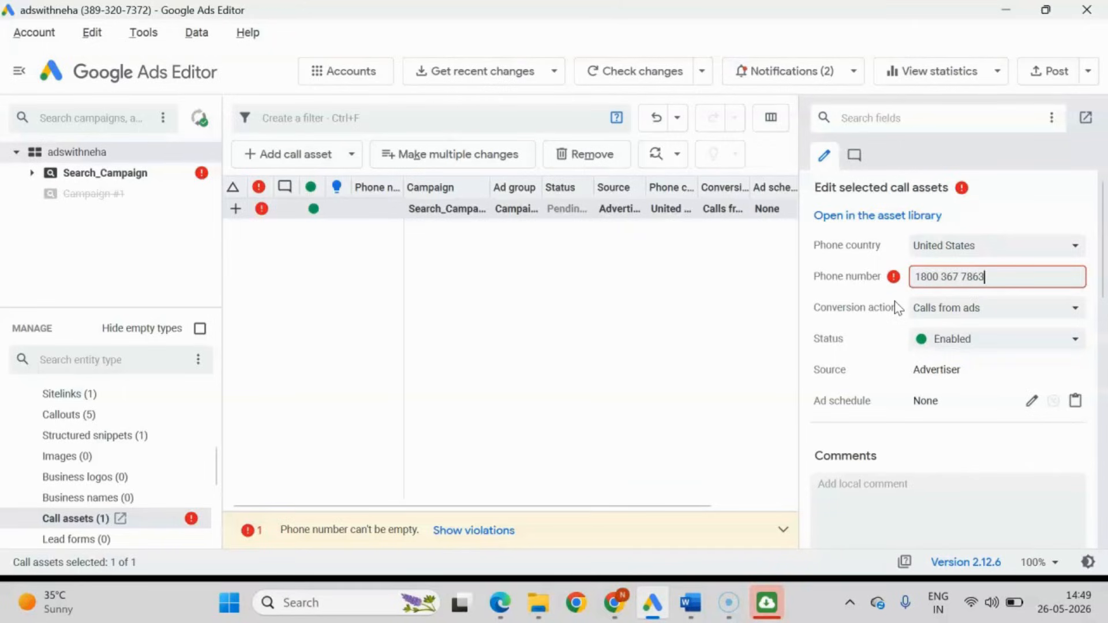
pyautogui.click(910, 299)
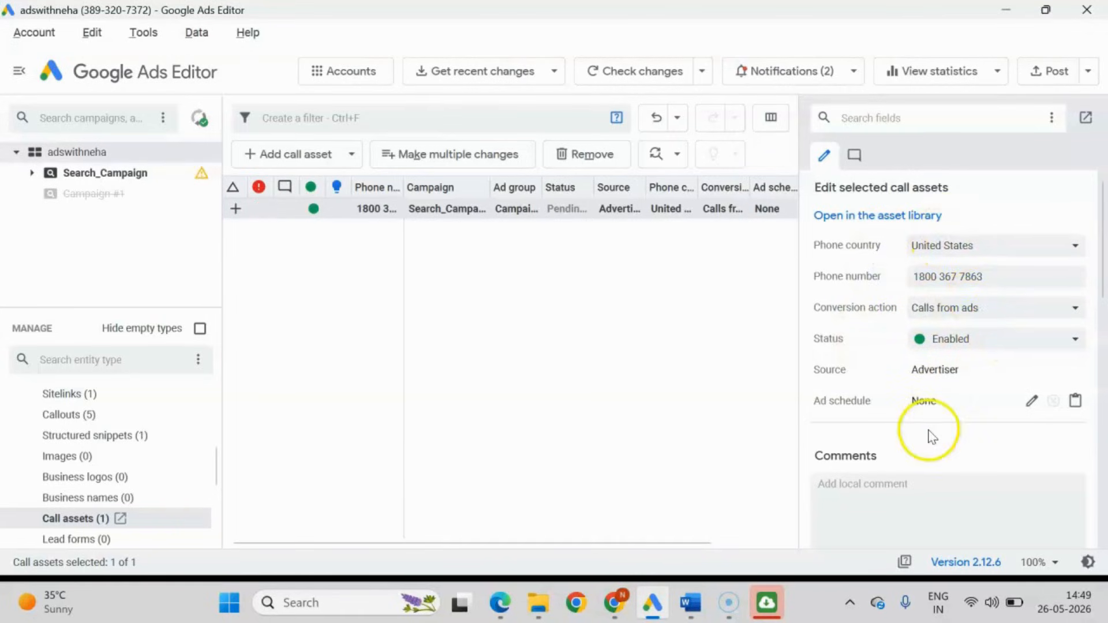
# Review the call asset's remaining fields and its conversion action options, leaving the asset selected.
pyautogui.scroll(-2, 930, 437)
pyautogui.scroll(1, 932, 416)
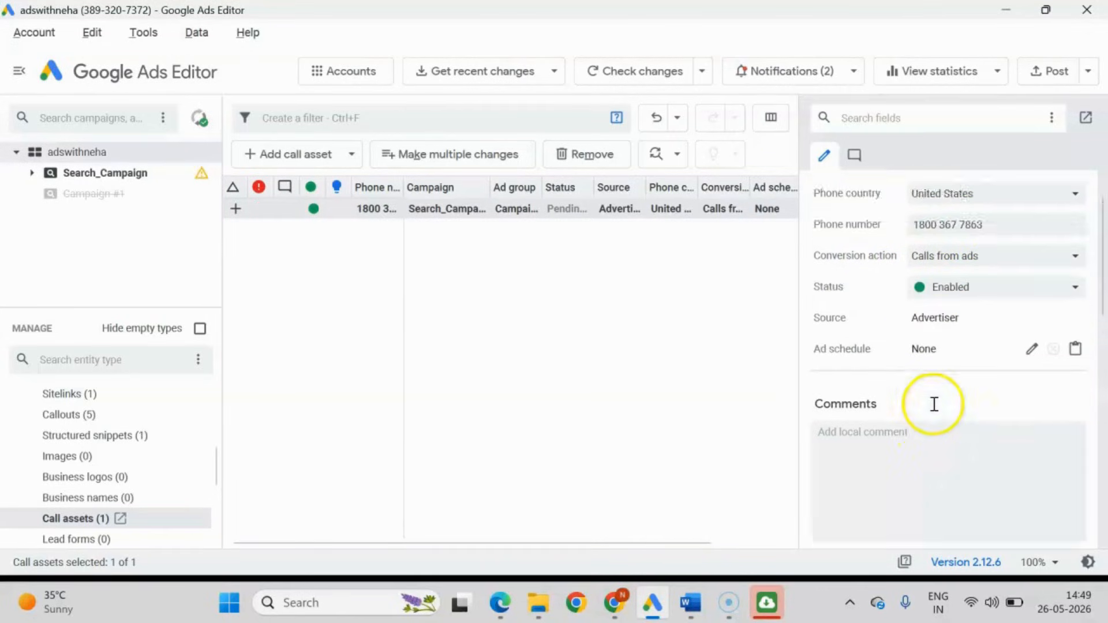
pyautogui.click(958, 261)
pyautogui.click(942, 321)
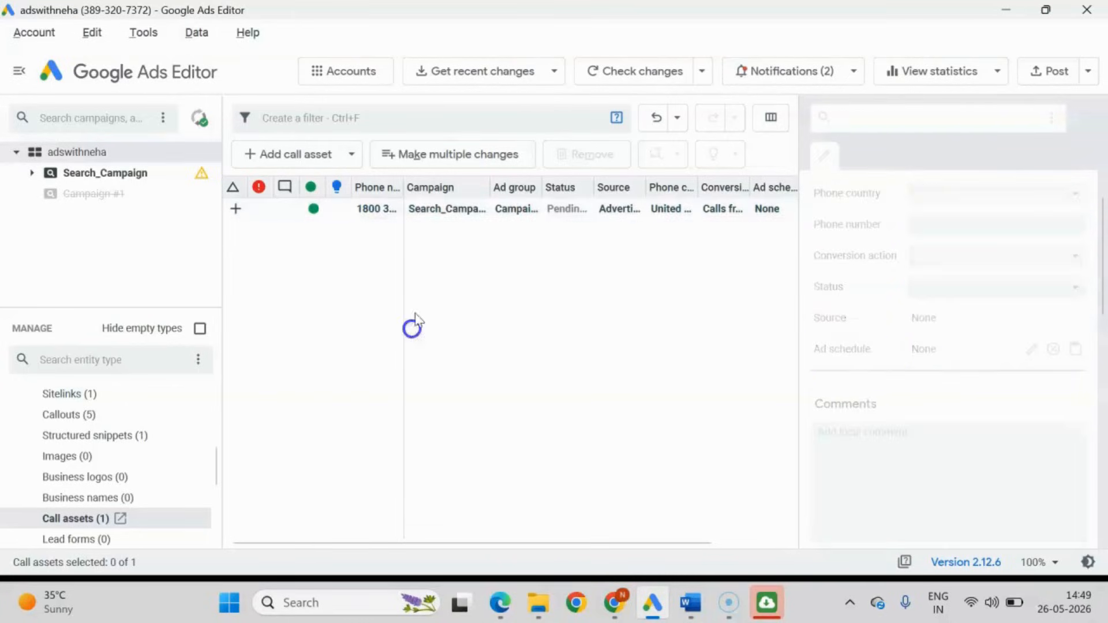
pyautogui.click(470, 211)
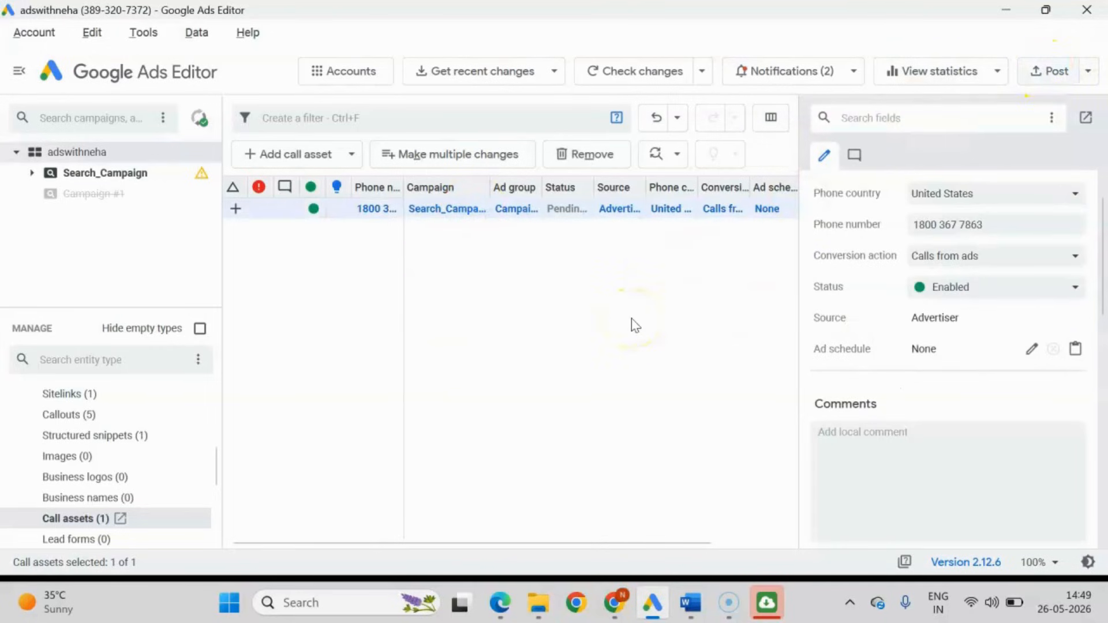
# Post the new call asset to Google Ads and close the finished posting report.
pyautogui.click(1055, 80)
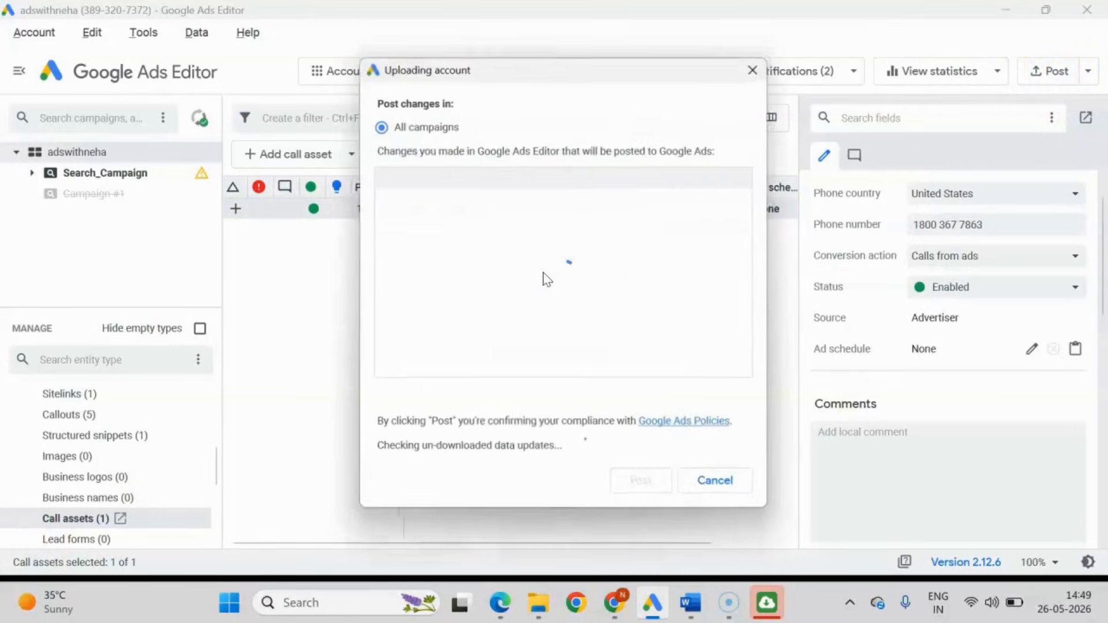
pyautogui.click(643, 483)
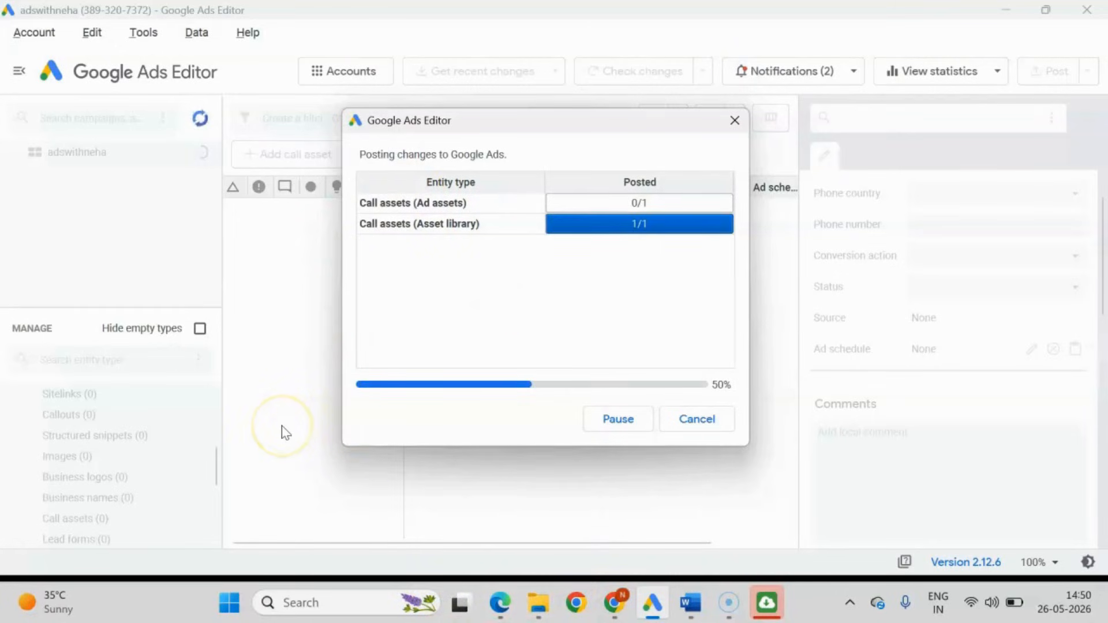
pyautogui.click(721, 424)
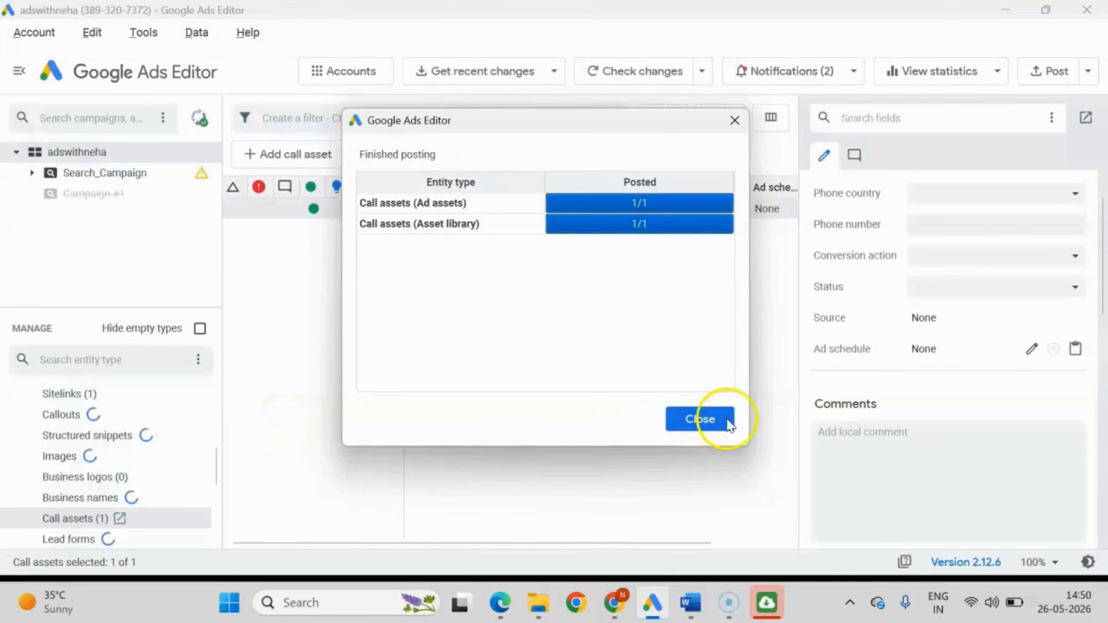
# Switch to Google Ads in Chrome, reload the Search_Campaign assets and filter them by Call to check the posted asset.
pyautogui.moveTo(621, 607)
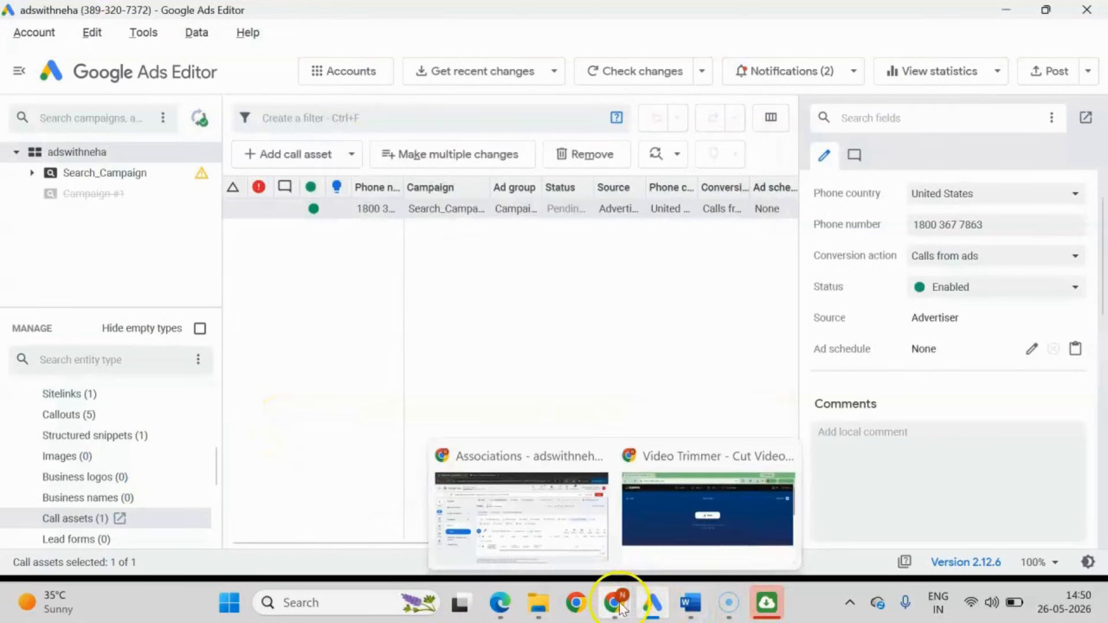
pyautogui.click(556, 532)
pyautogui.click(83, 54)
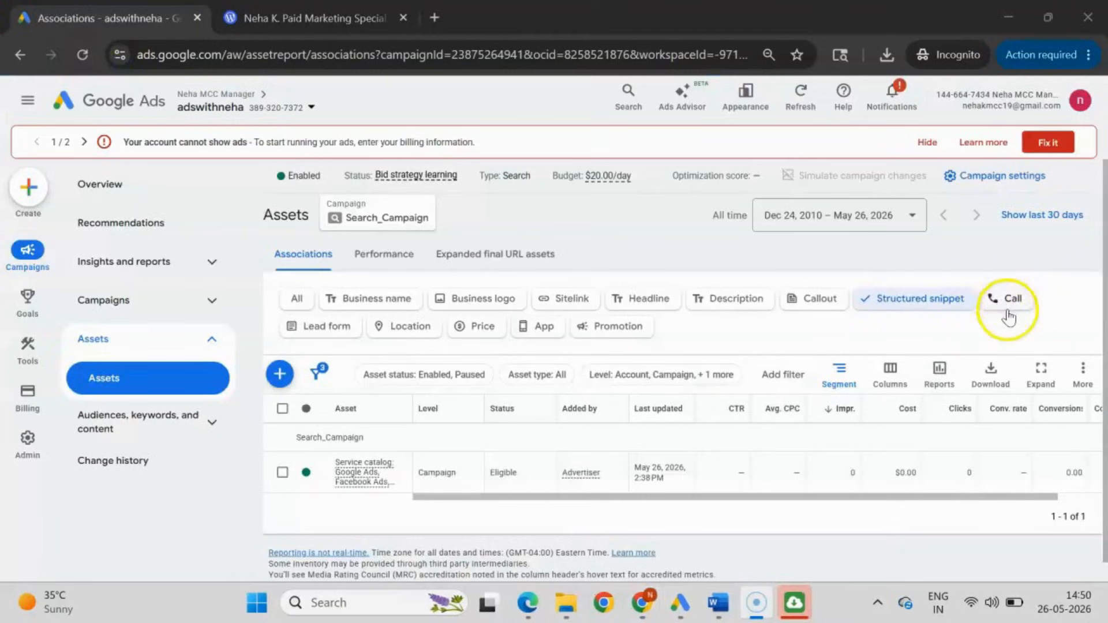
pyautogui.click(1009, 305)
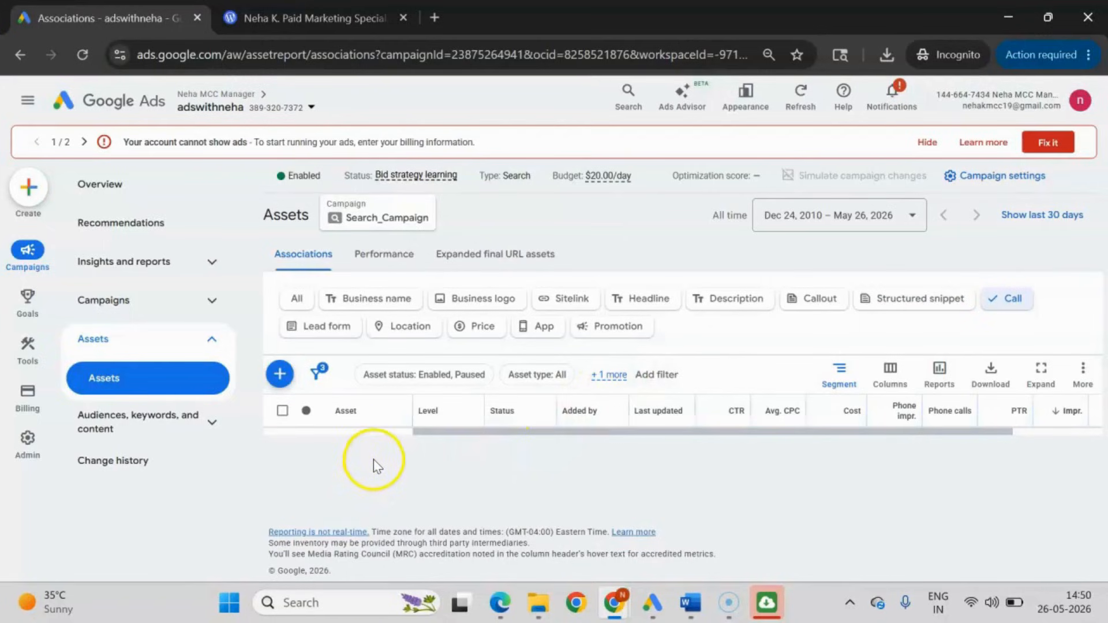
pyautogui.click(955, 305)
pyautogui.click(1013, 301)
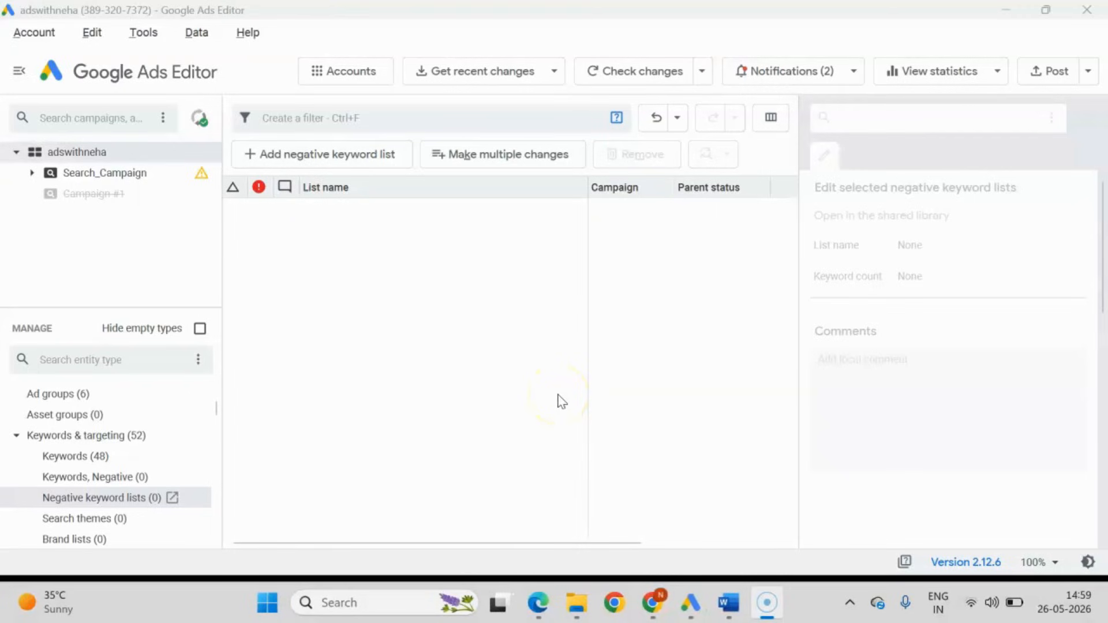
# Switch from Google Ads Editor to Google Ads in Chrome and open the shared library's exclusion lists.
pyautogui.click(655, 586)
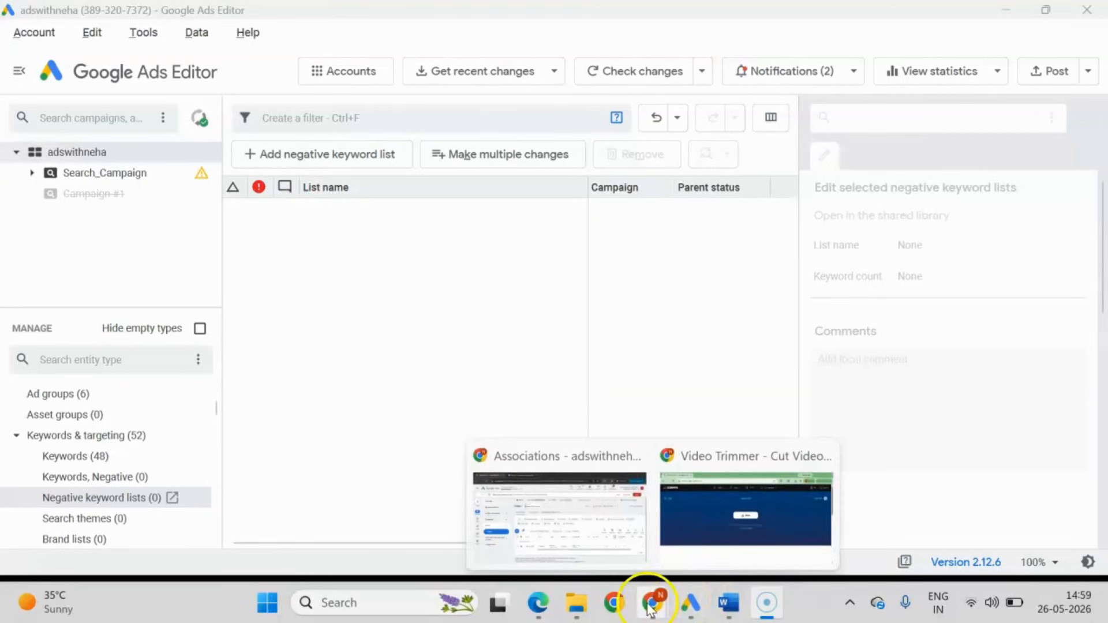
pyautogui.click(558, 525)
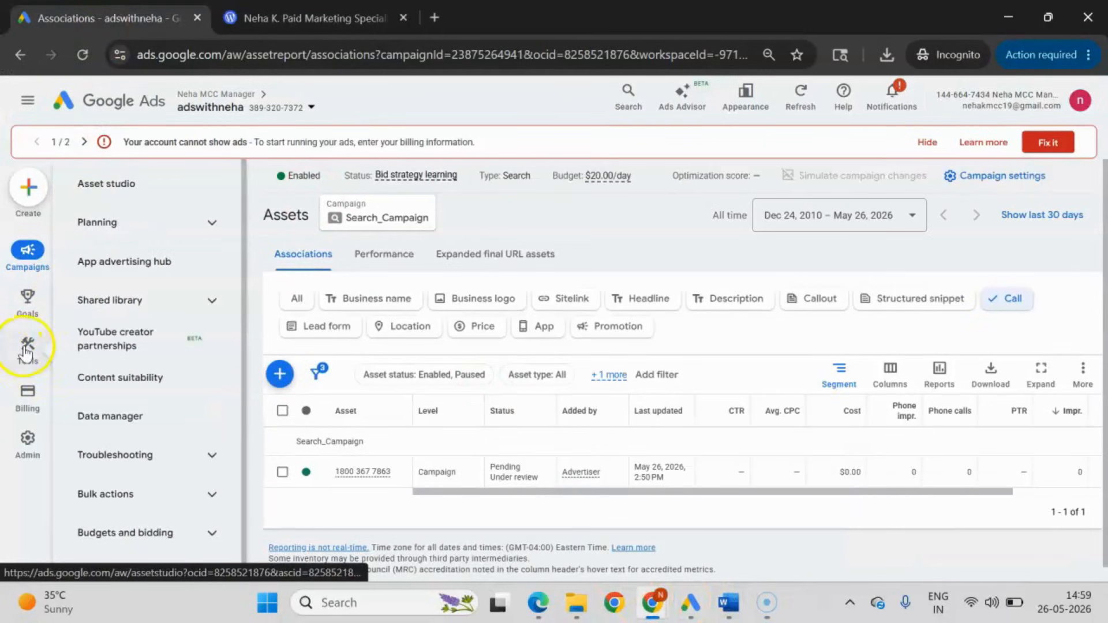
pyautogui.moveTo(27, 353)
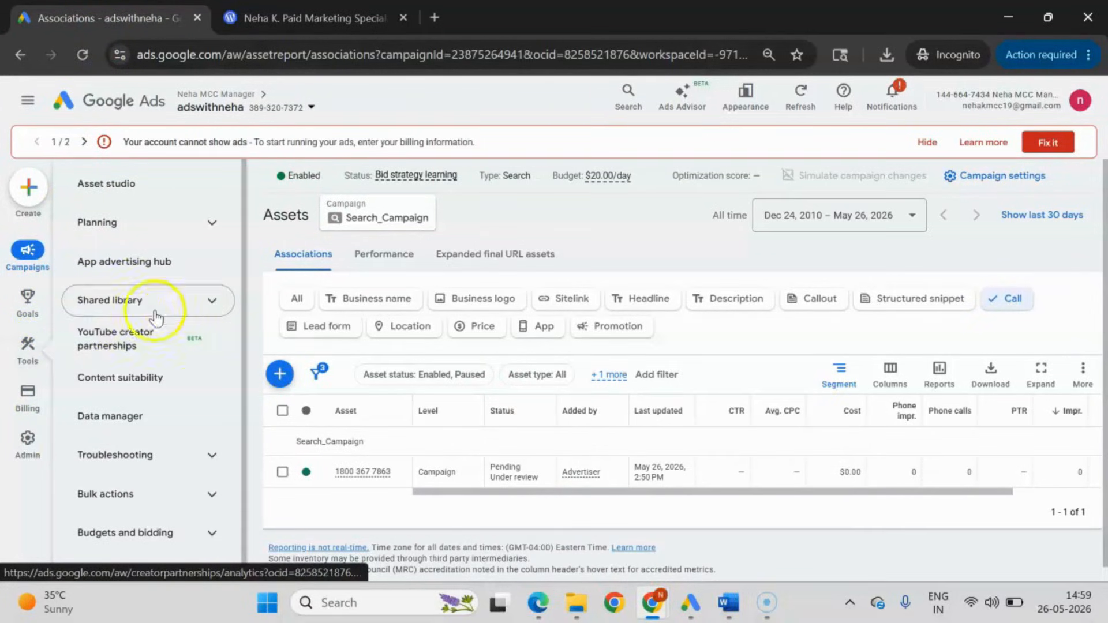
pyautogui.click(190, 301)
pyautogui.click(144, 381)
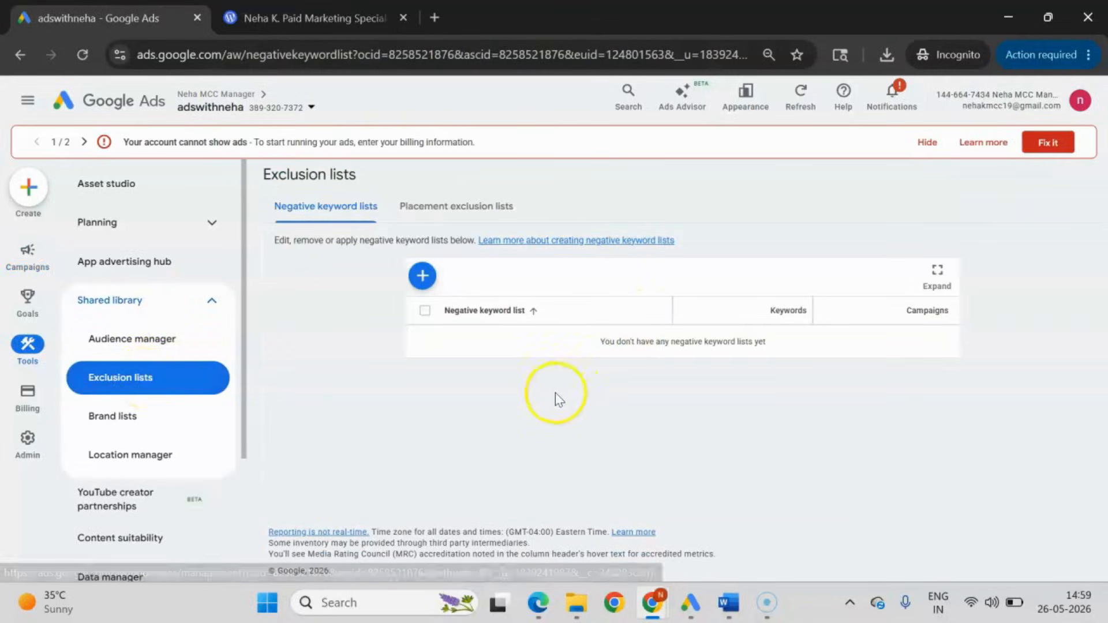
# Create and save a negative keyword list named "Negatives" containing the keywords "pdf" and "ebooks".
pyautogui.click(422, 277)
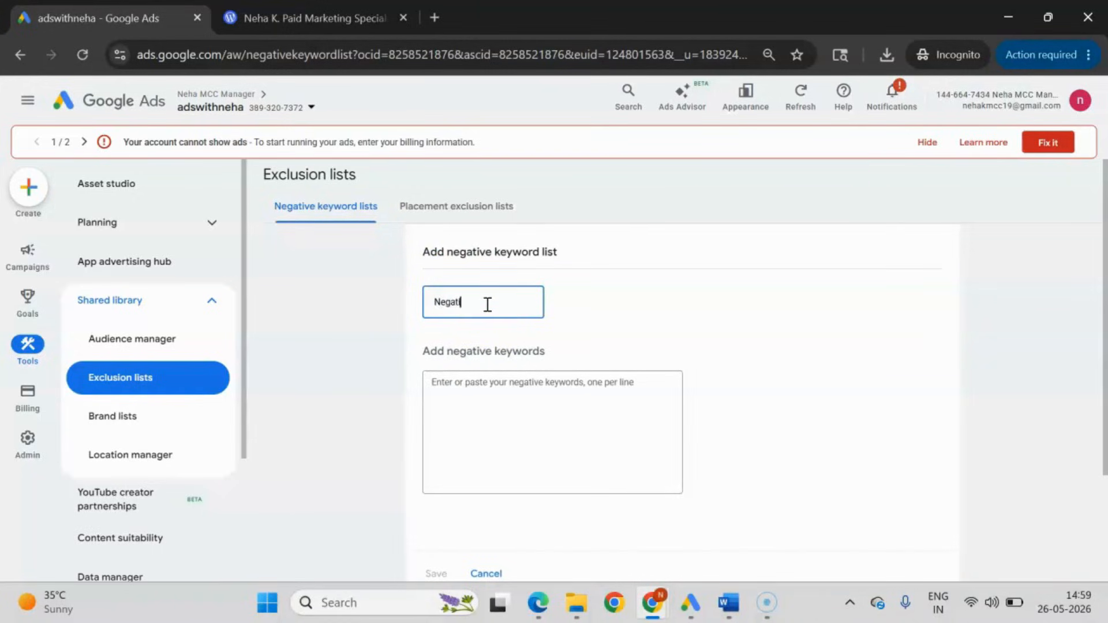
pyautogui.click(485, 403)
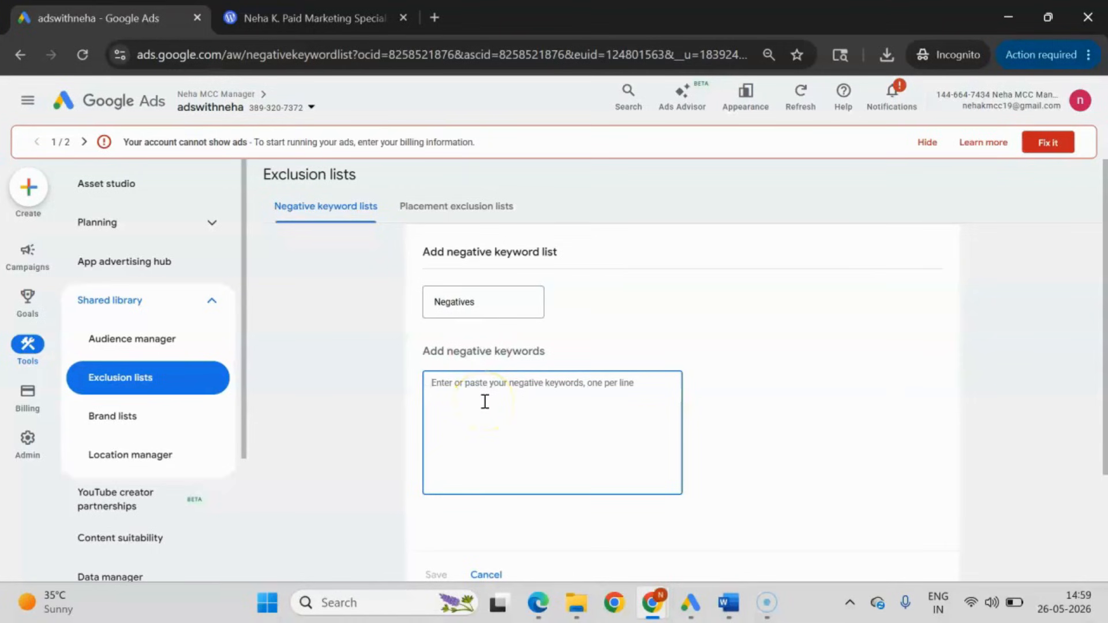
pyautogui.write('fre')
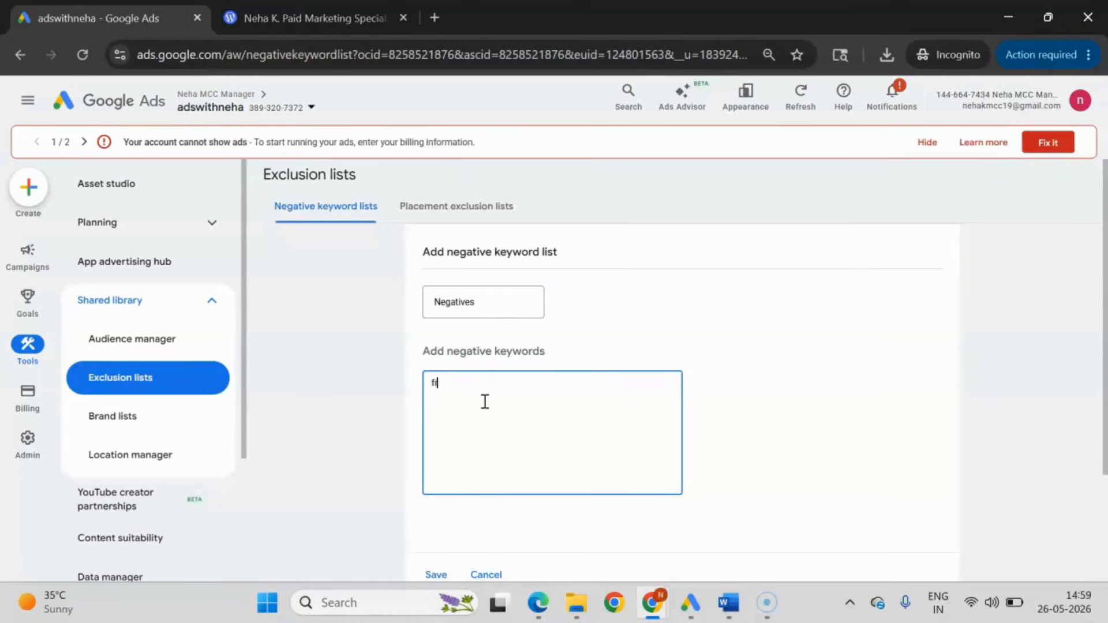
pyautogui.press('BackSpace')
pyautogui.write('pd')
pyautogui.scroll(-3, 580, 462)
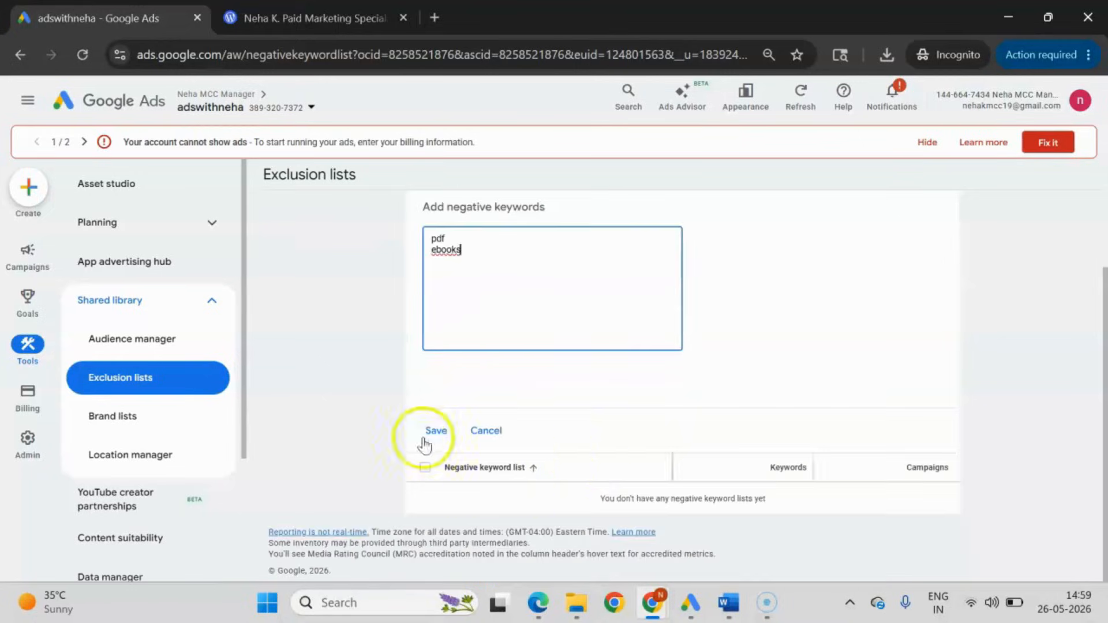
pyautogui.click(436, 432)
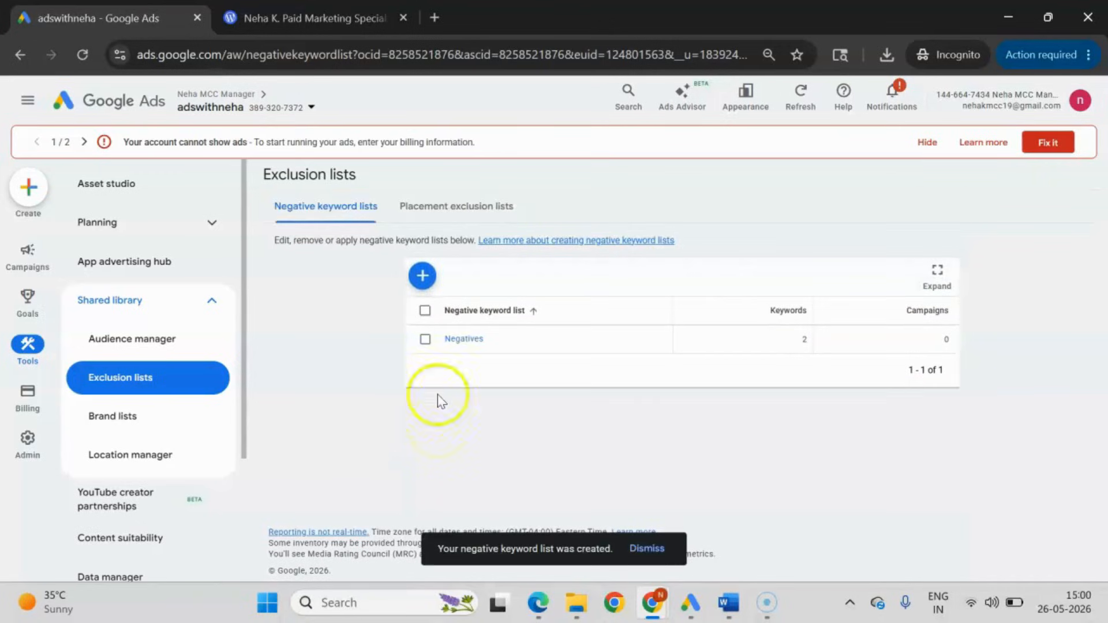
# Apply the "Negatives" negative keyword list to Search_Campaign and clear the list selection.
pyautogui.click(426, 340)
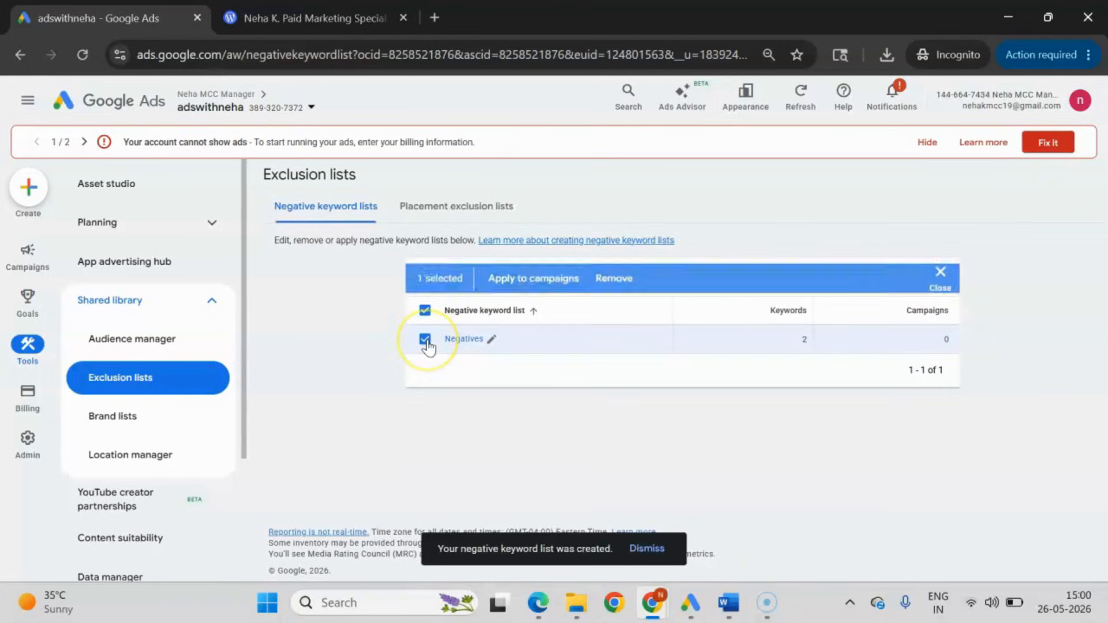
pyautogui.click(542, 277)
pyautogui.click(388, 295)
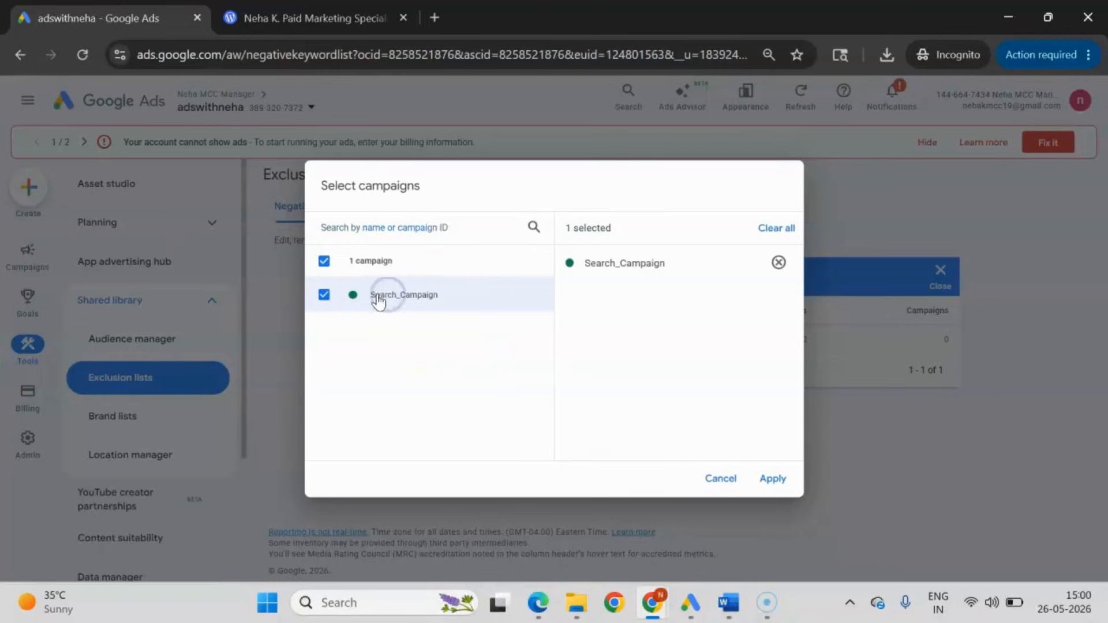
pyautogui.click(774, 480)
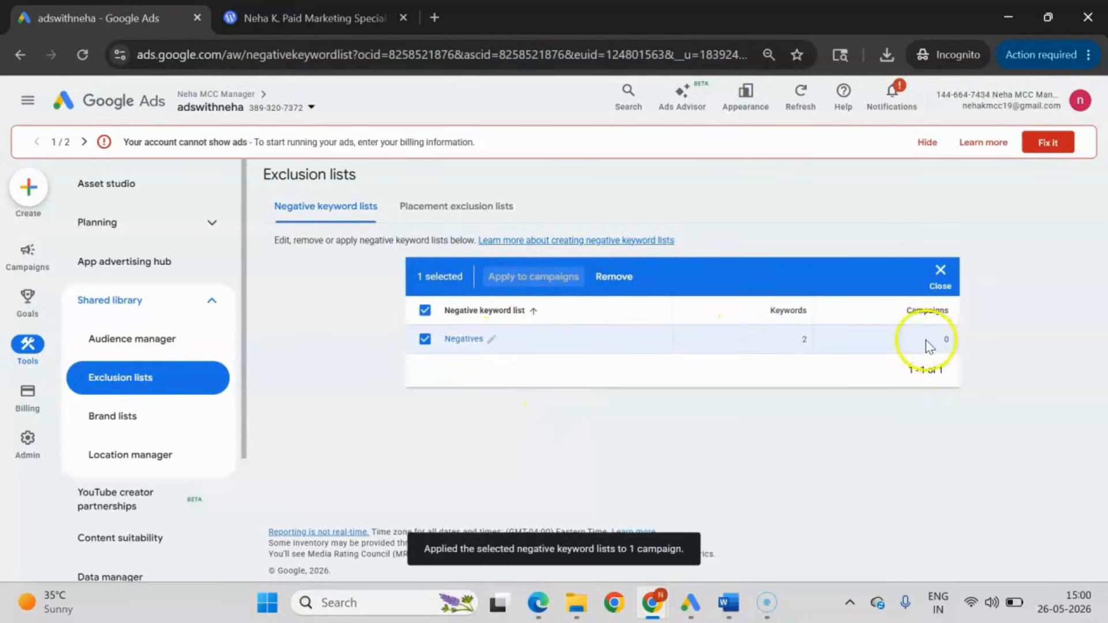
pyautogui.click(424, 339)
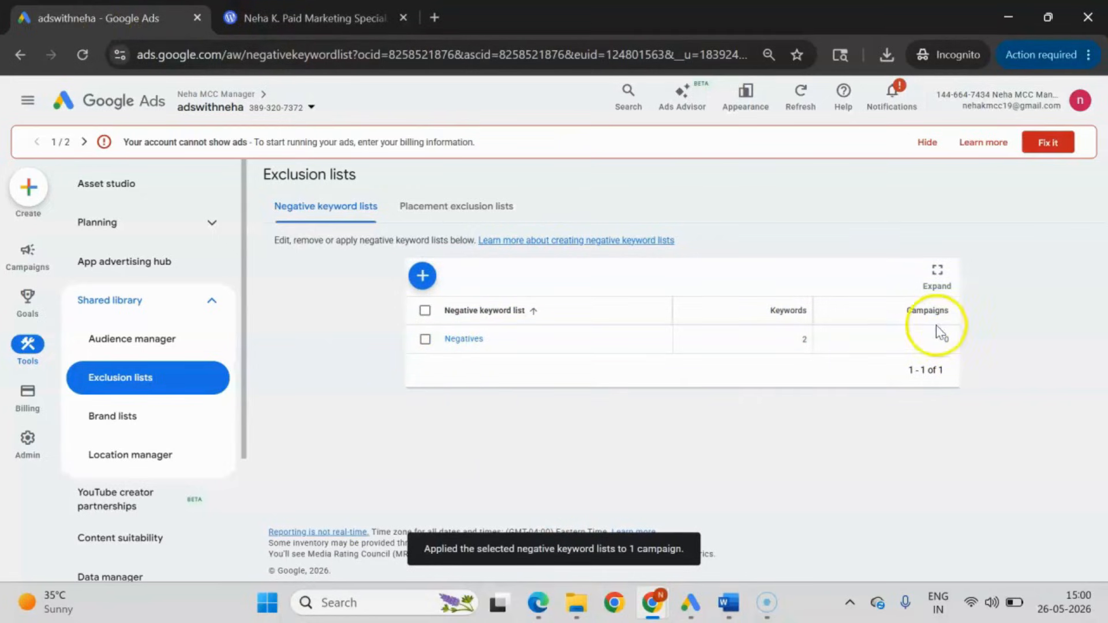
pyautogui.rightClick(147, 23)
pyautogui.click(203, 182)
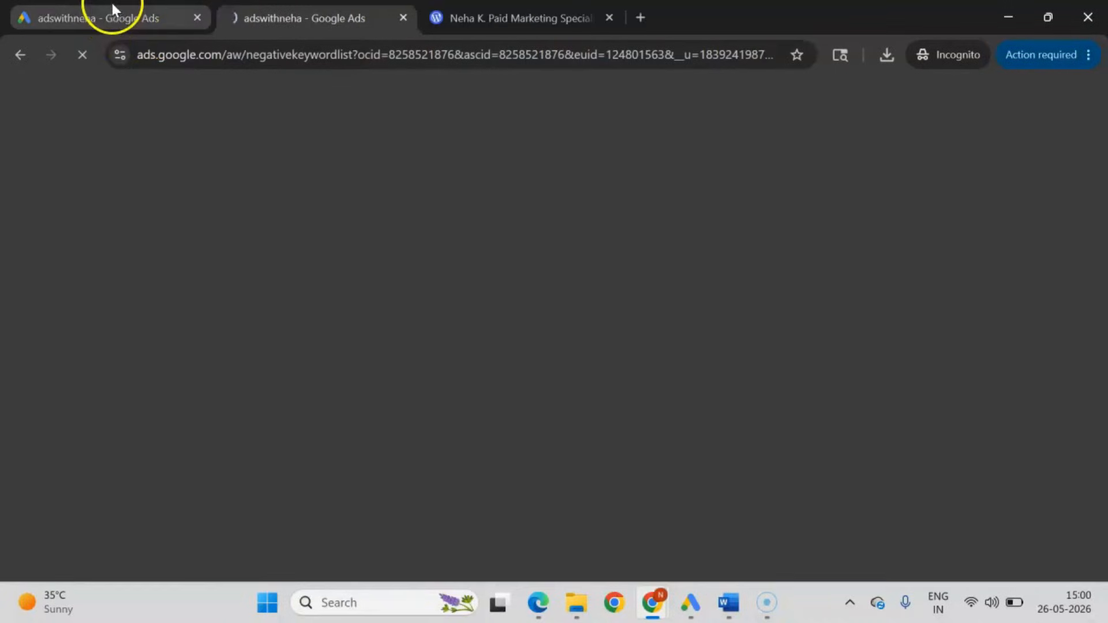
pyautogui.click(110, 16)
pyautogui.click(369, 12)
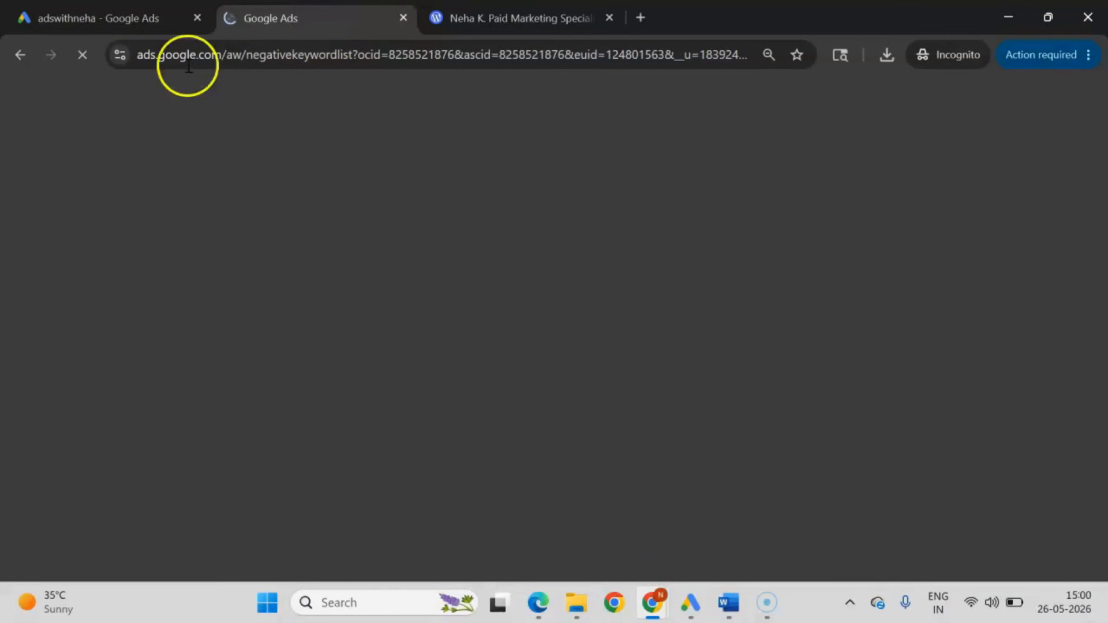
pyautogui.hotkey('ctrl', 'w')
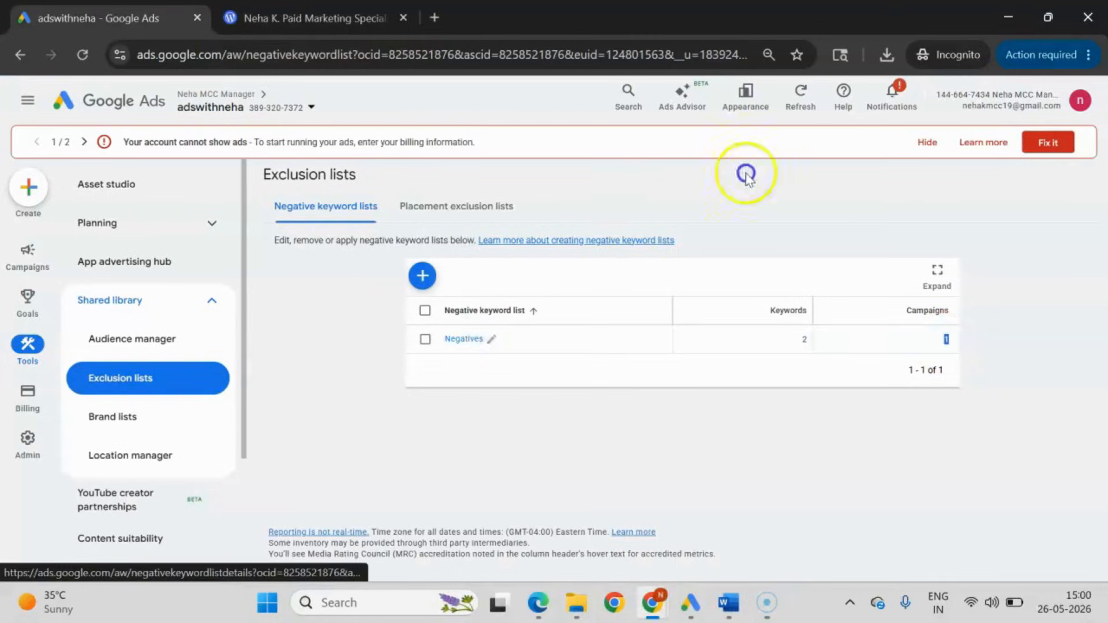
# Create and save a negative keyword list named "Countries" containing the keywords "india" and "denmark".
pyautogui.click(432, 277)
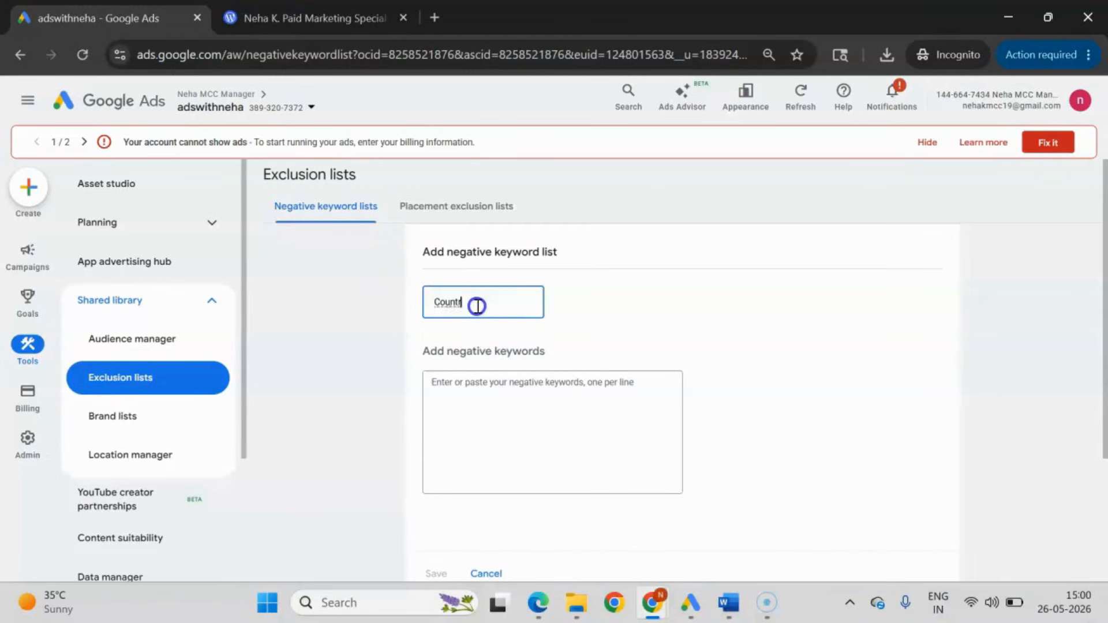
pyautogui.click(478, 398)
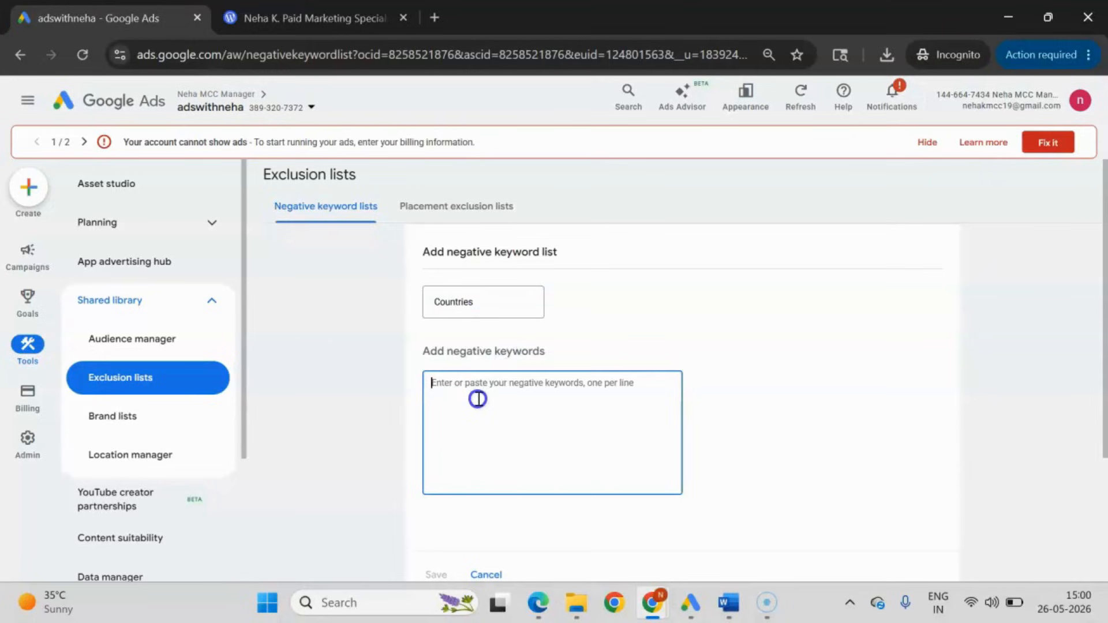
pyautogui.write('india')
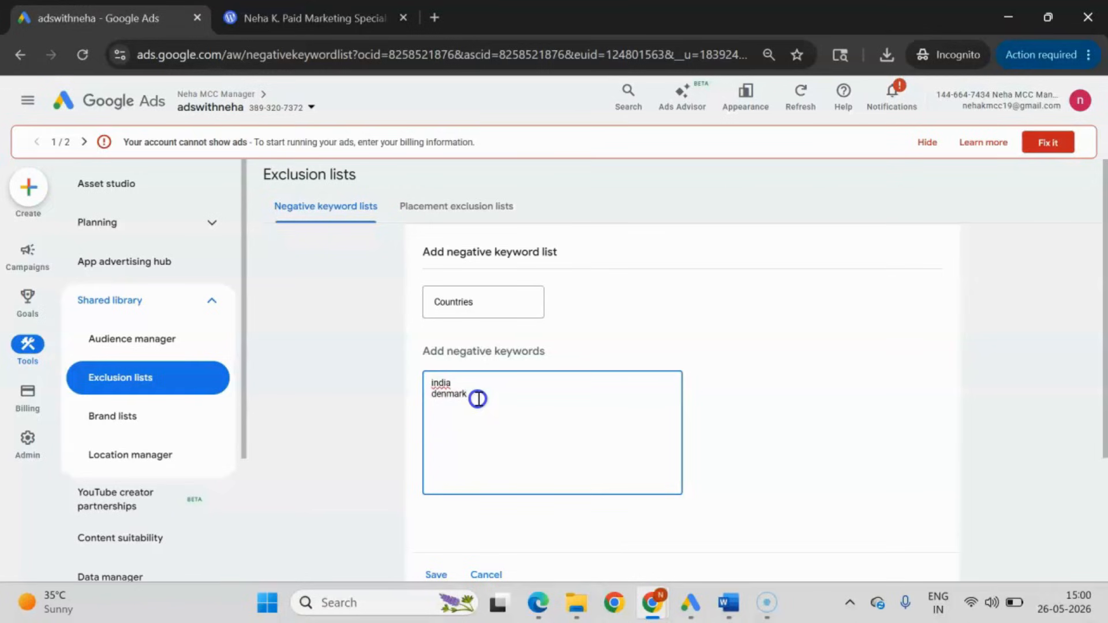
pyautogui.scroll(-1, 440, 530)
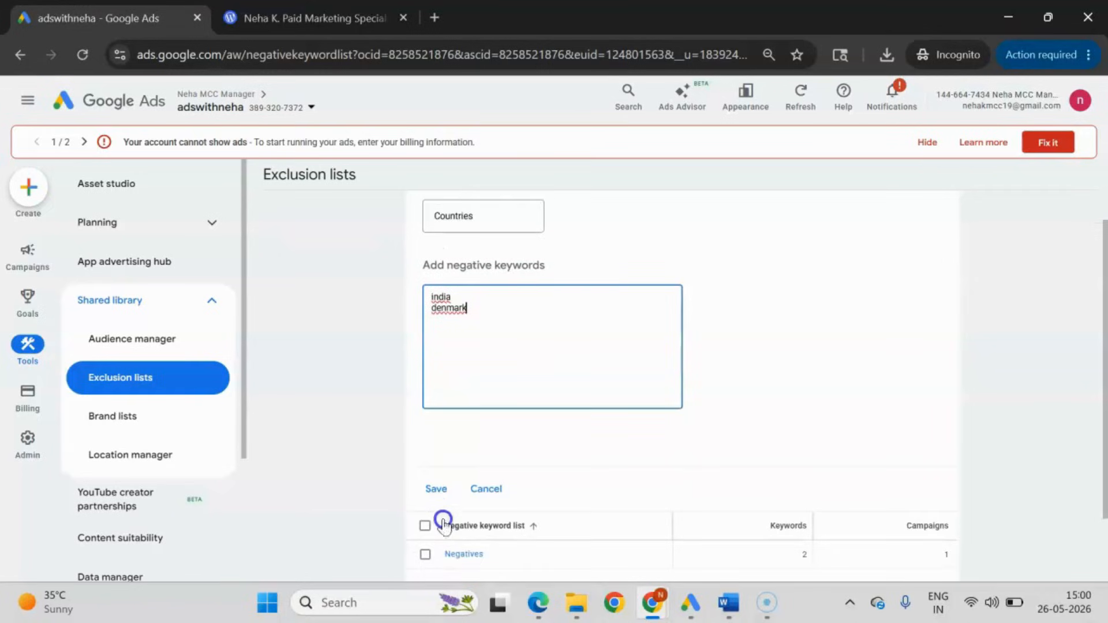
pyautogui.click(436, 488)
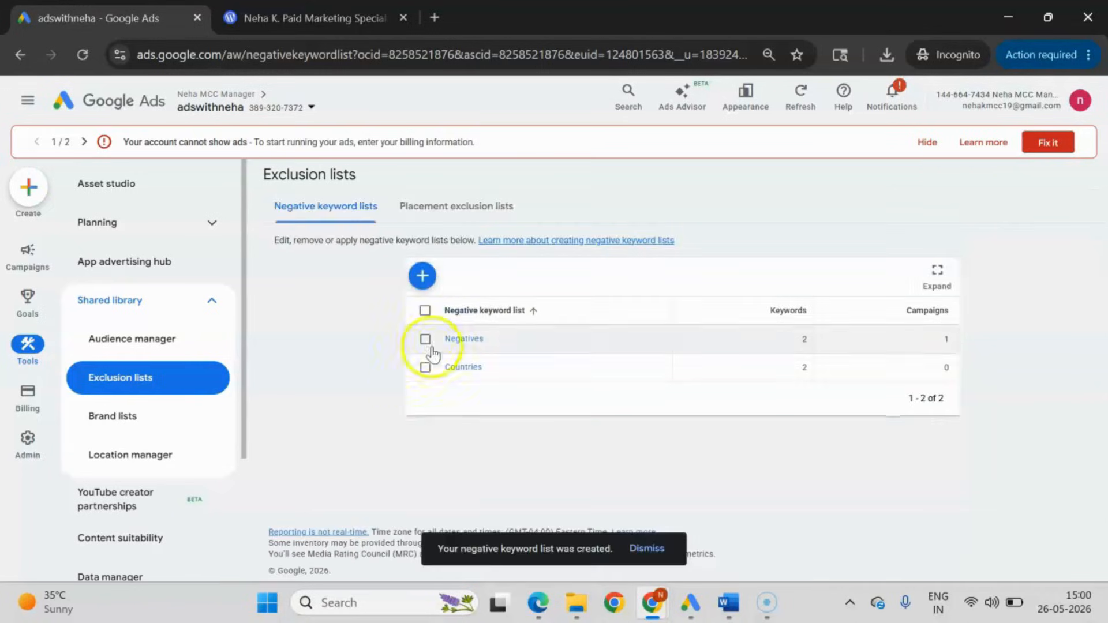
# Apply the "Countries" negative keyword list to Search_Campaign and clear the list selection.
pyautogui.click(425, 367)
pyautogui.click(522, 279)
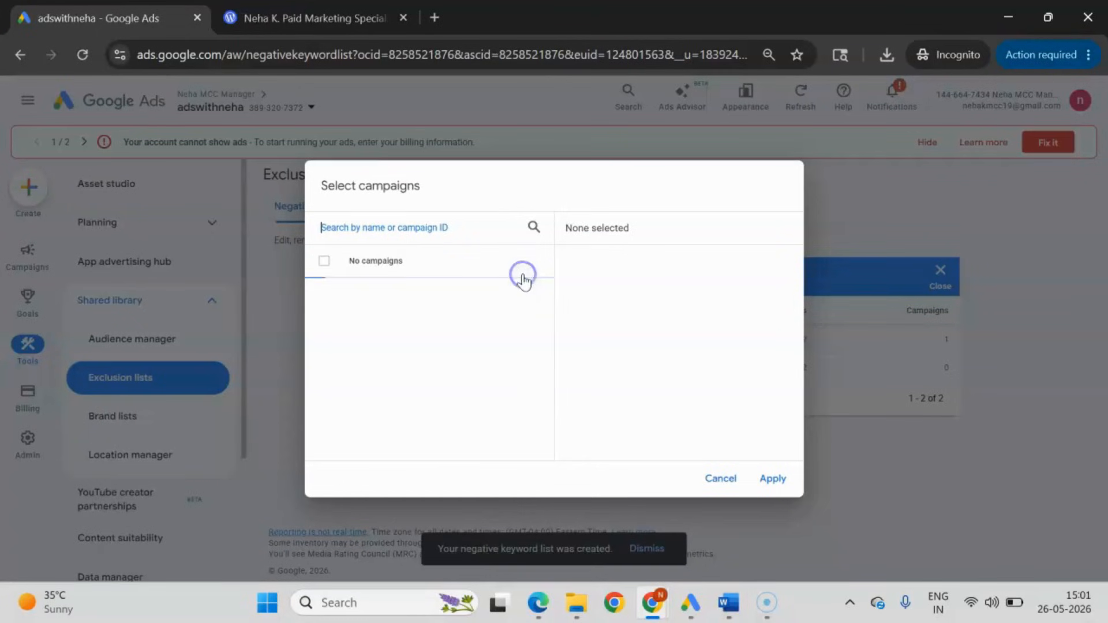
pyautogui.click(383, 295)
pyautogui.click(773, 478)
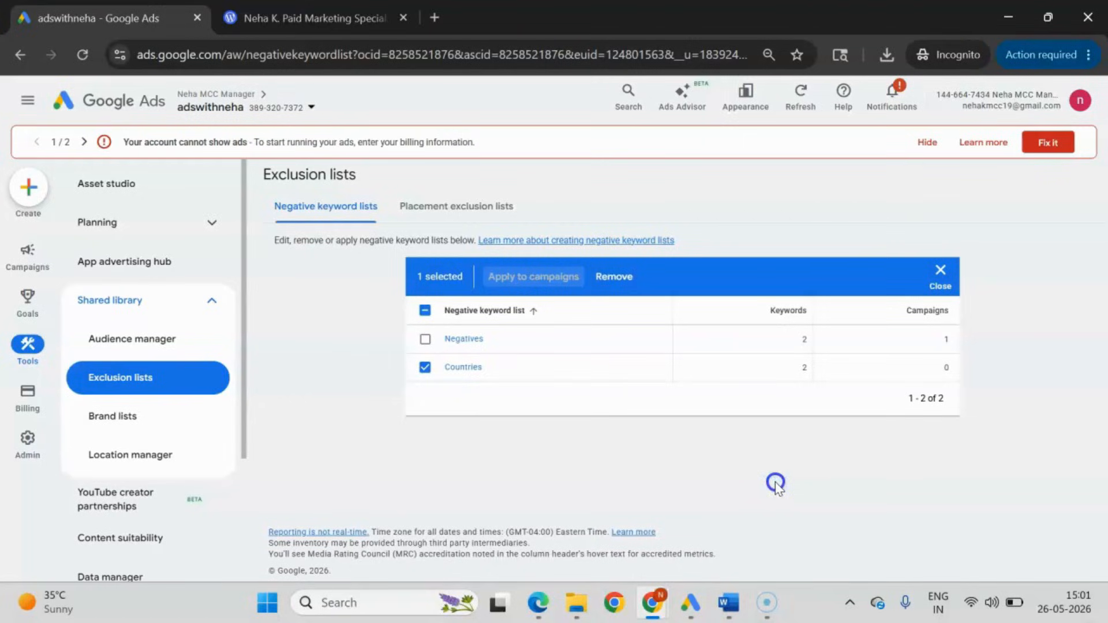
pyautogui.click(425, 368)
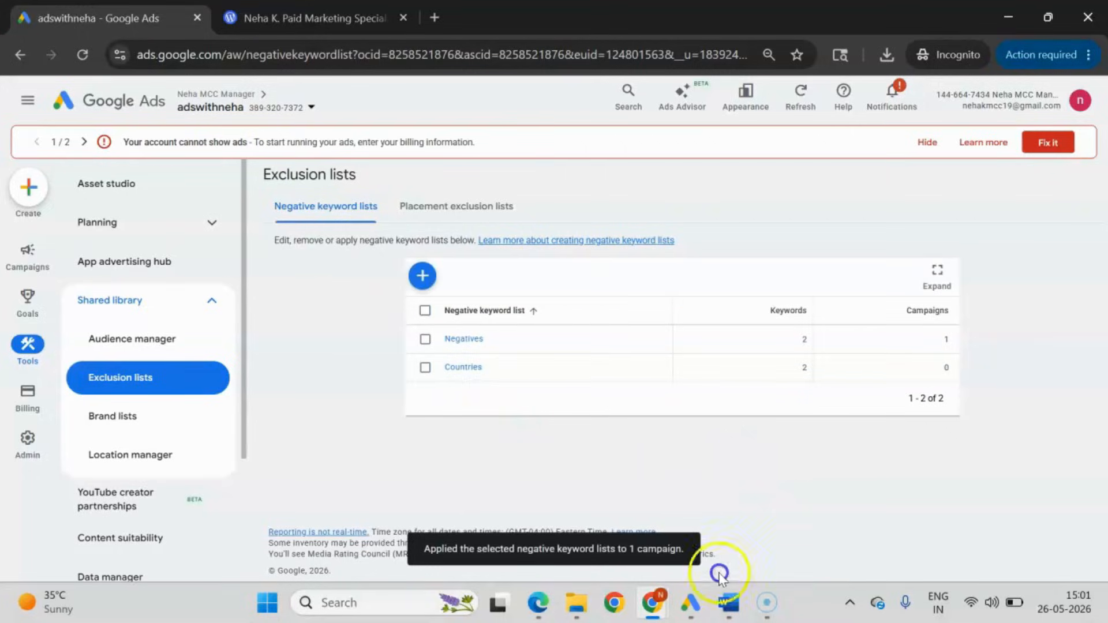
# Switch to Google Ads Editor and download recent changes with more data for all campaigns and all item types.
pyautogui.click(691, 602)
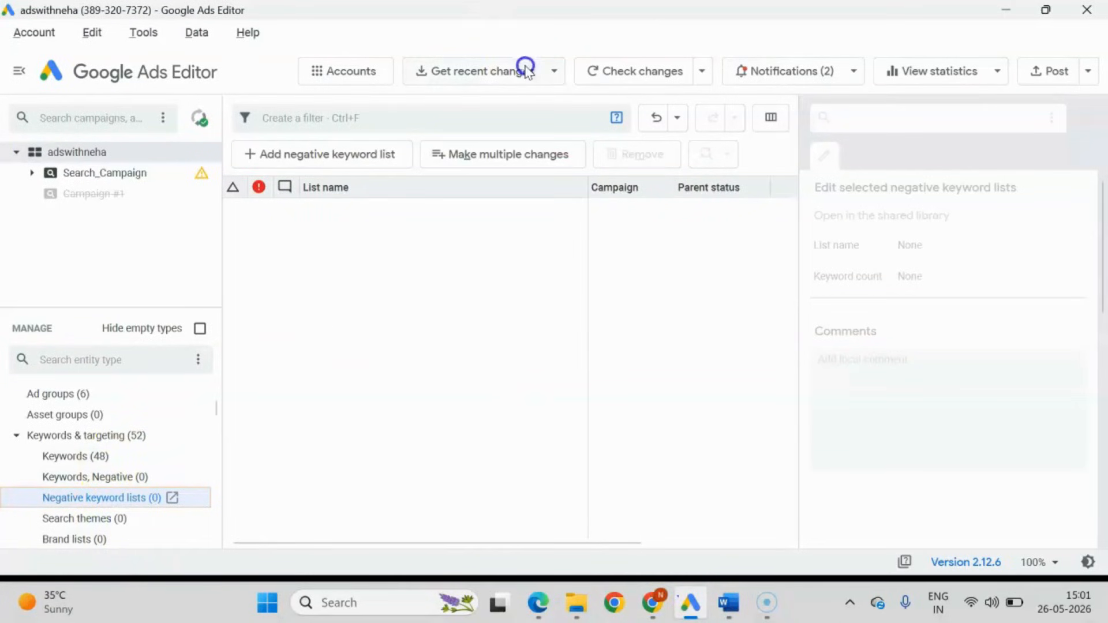
pyautogui.click(496, 70)
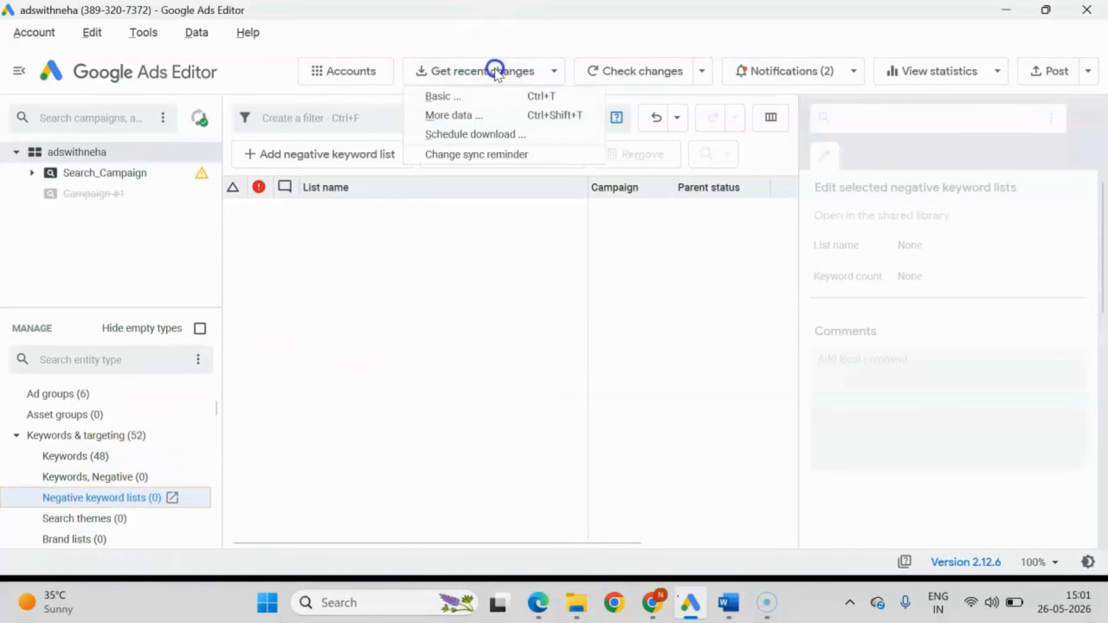
pyautogui.click(459, 115)
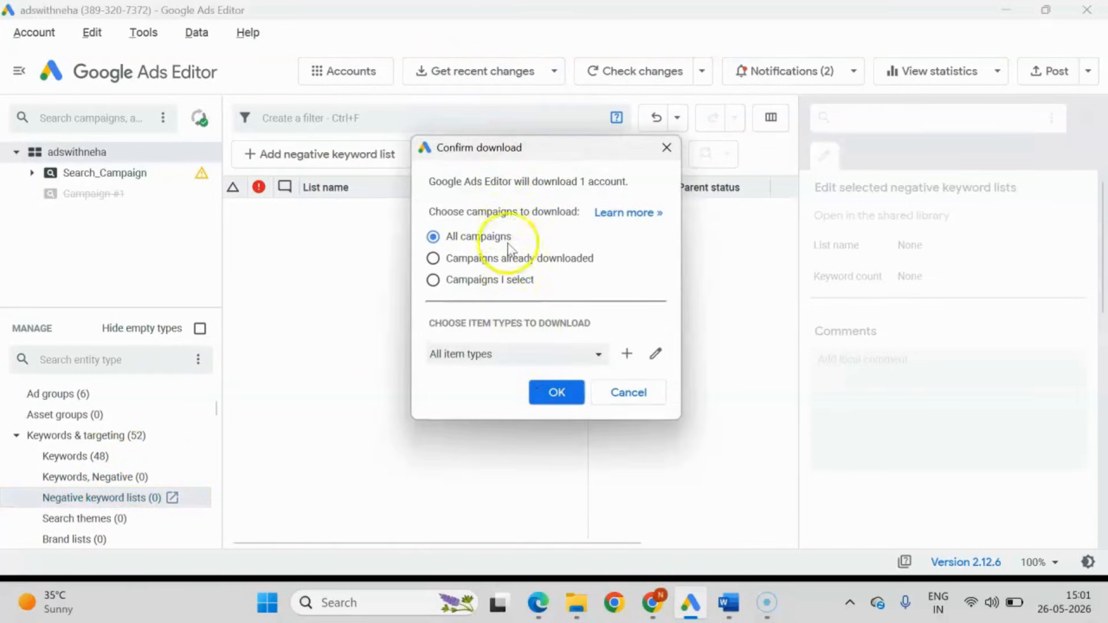
pyautogui.click(546, 401)
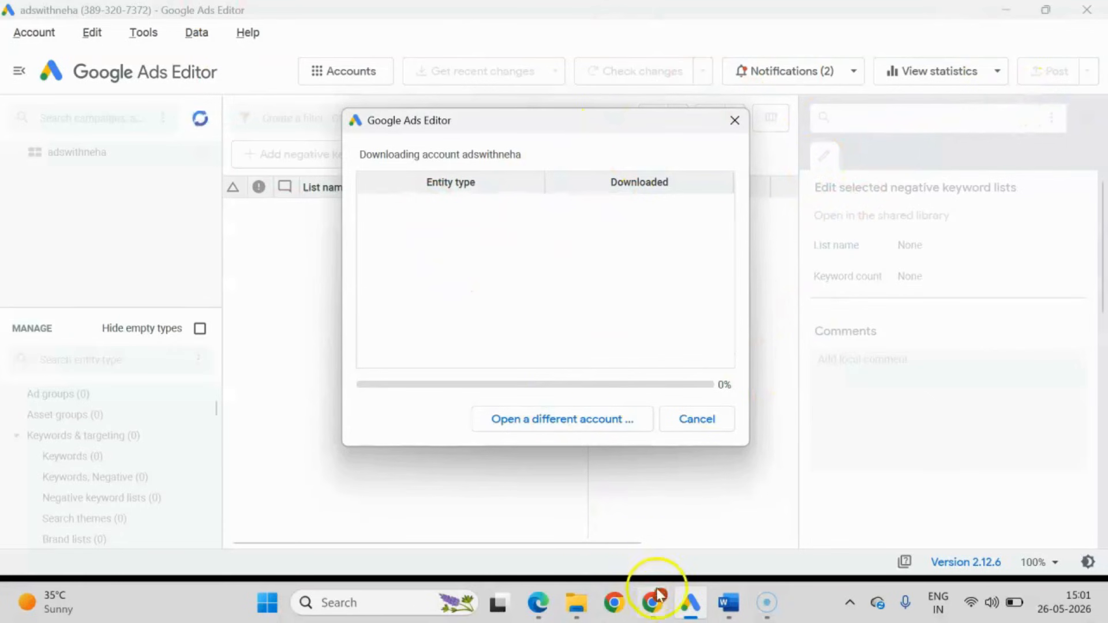
# Check the exclusion lists in Google Ads in Chrome, then return to Google Ads Editor and finish the account updates review.
pyautogui.moveTo(658, 595)
pyautogui.click(554, 525)
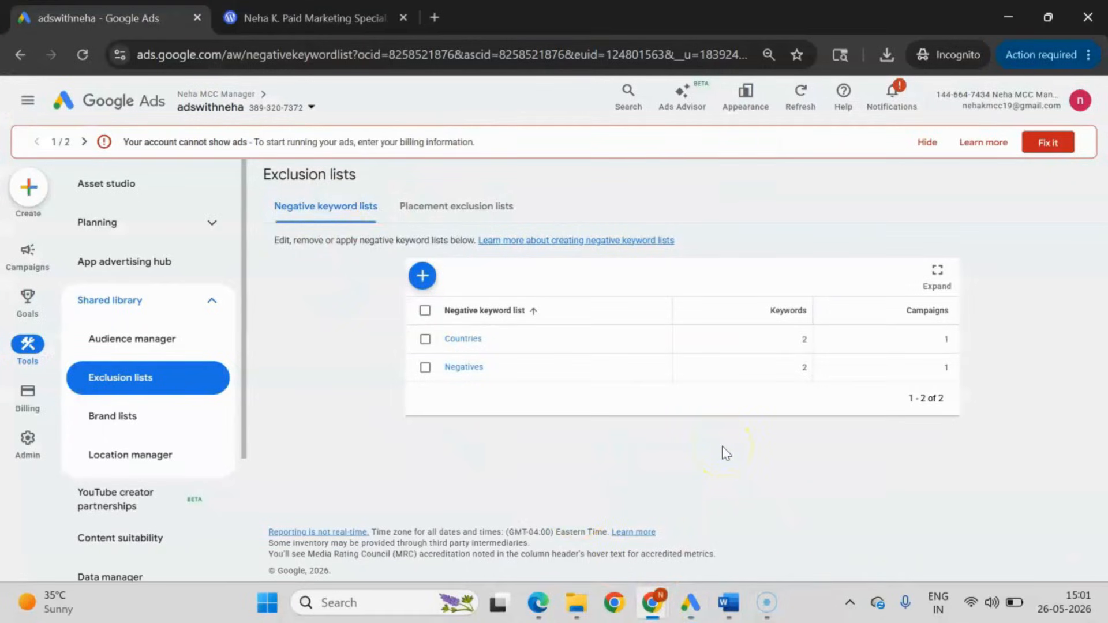
pyautogui.click(690, 602)
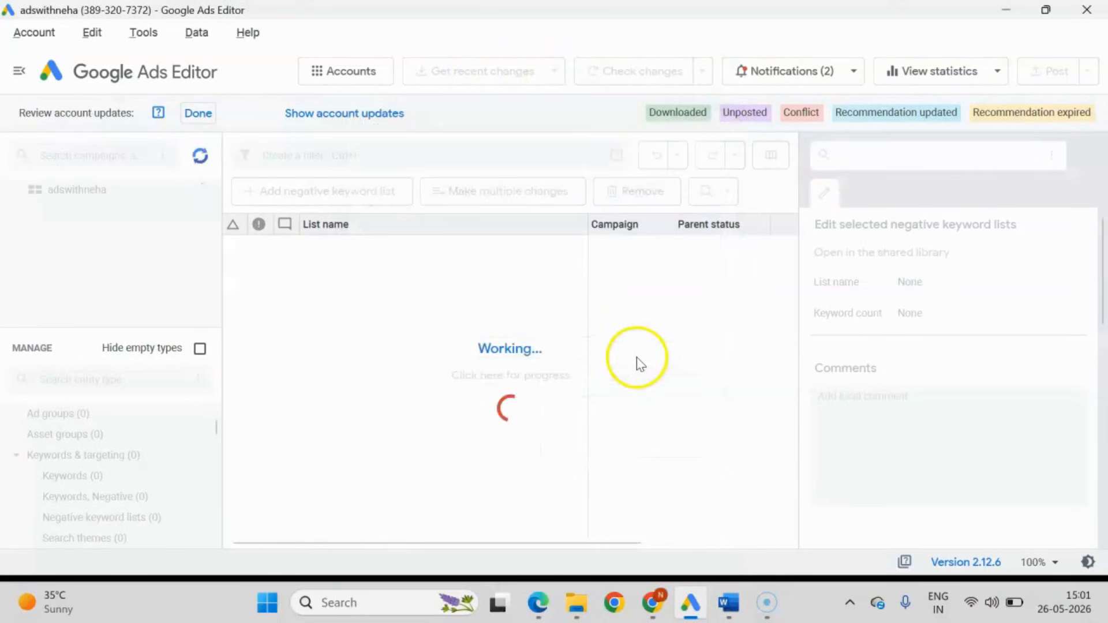
pyautogui.click(198, 113)
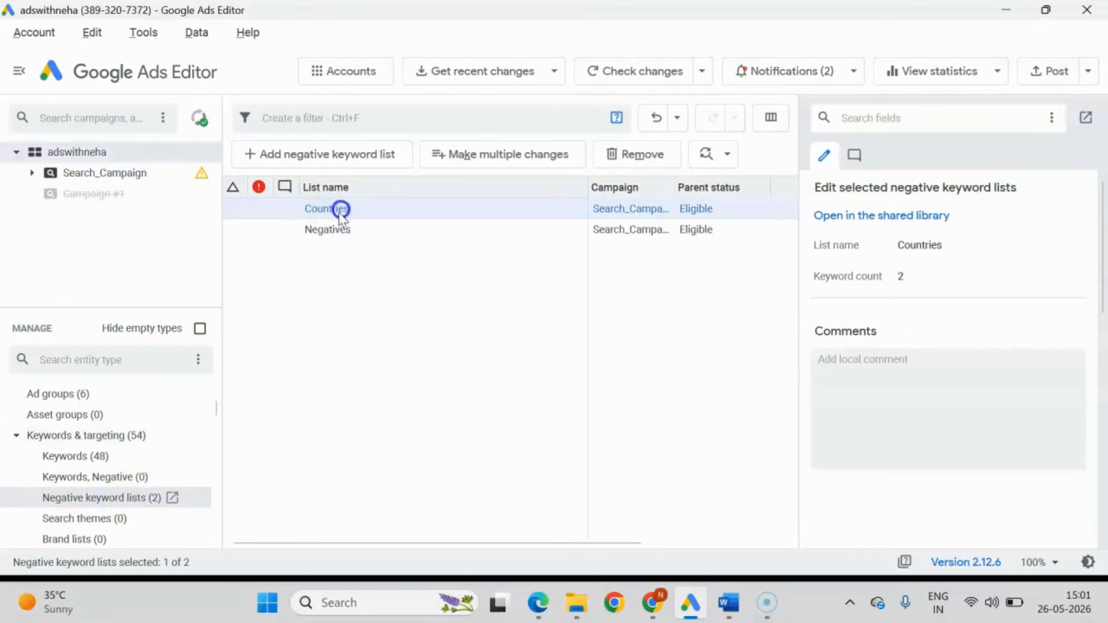
# Inspect the downloaded "Countries" and "Negatives" keyword lists at account level and under Search_Campaign.
pyautogui.click(331, 230)
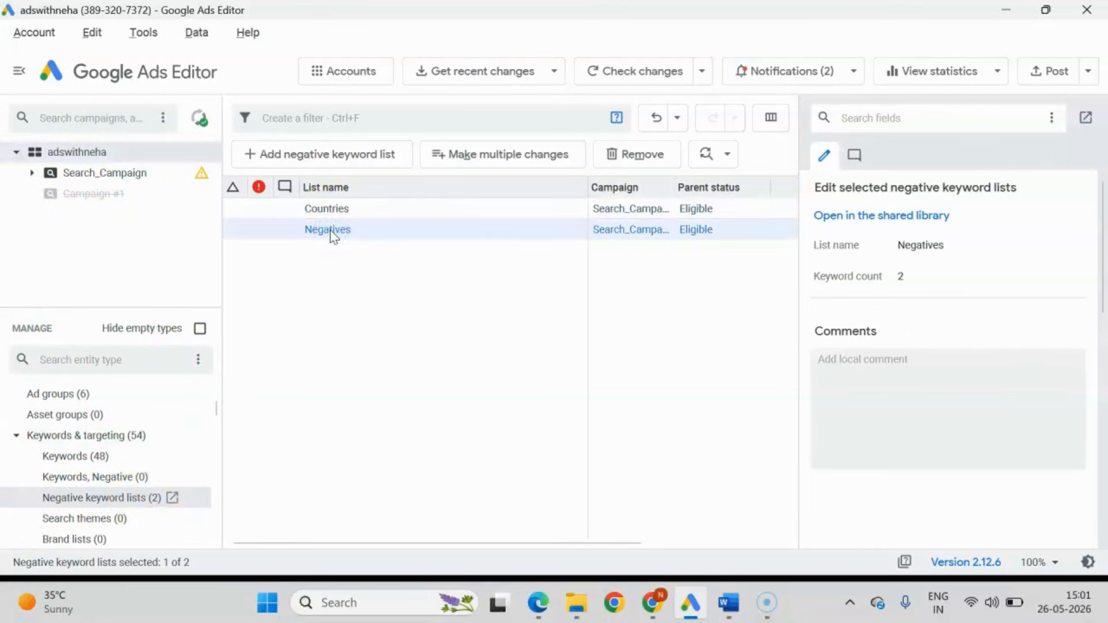
pyautogui.doubleClick(330, 230)
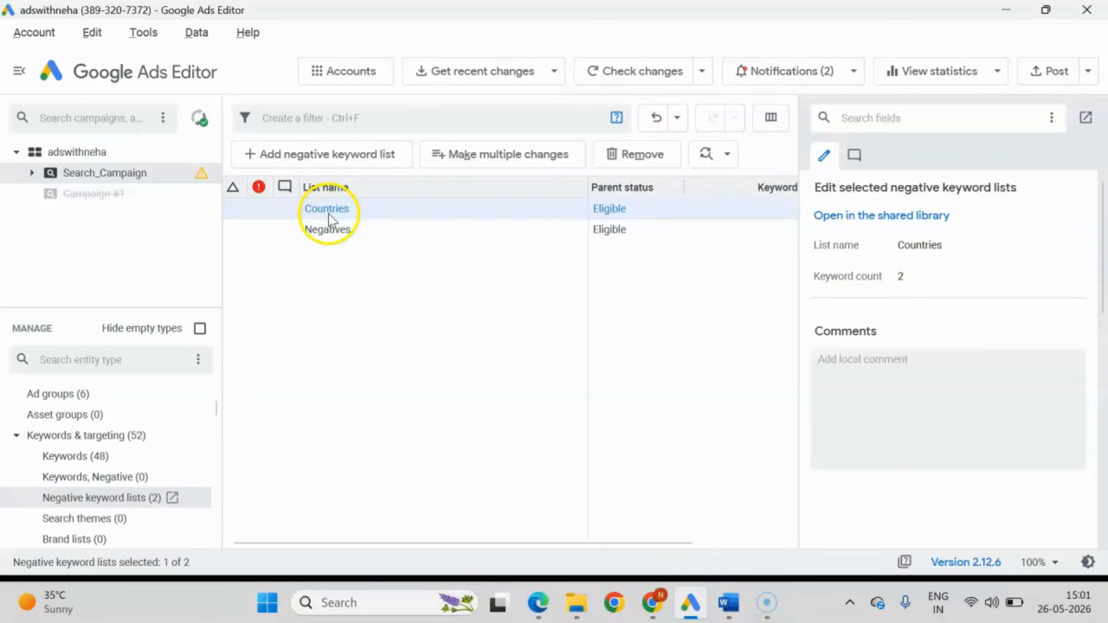
pyautogui.moveTo(328, 213); pyautogui.dragTo(324, 238)
pyautogui.click(325, 234)
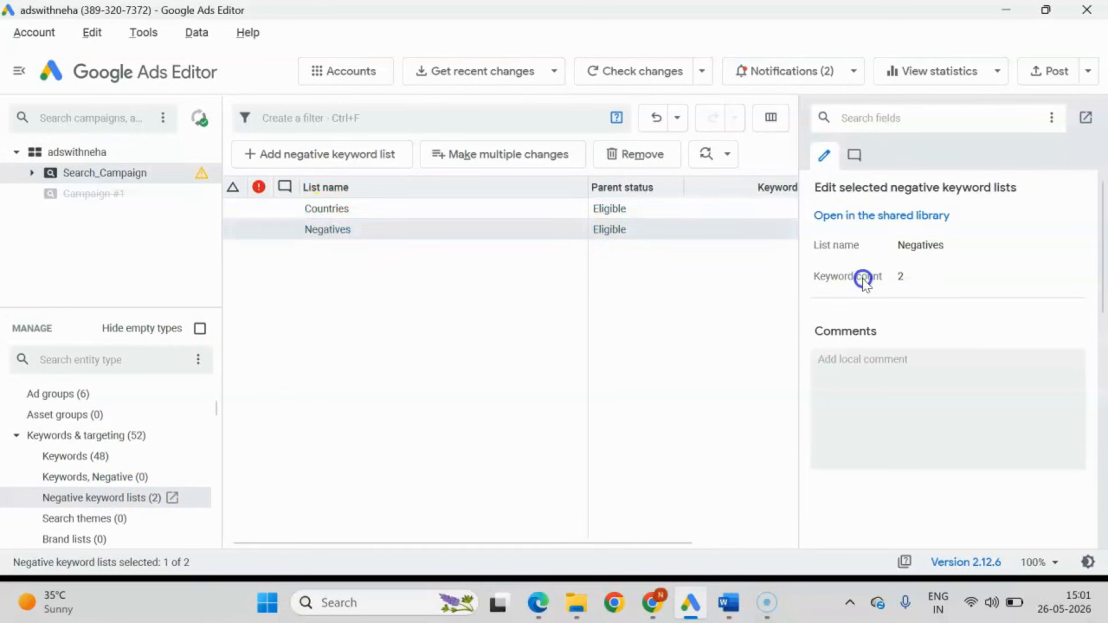
pyautogui.click(57, 508)
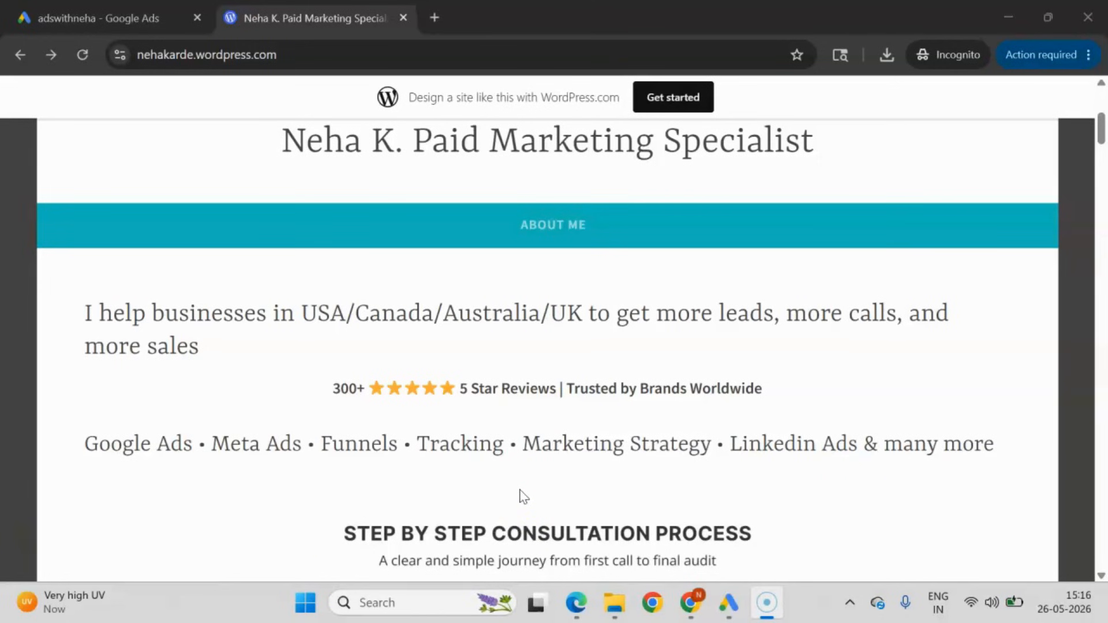
# Examine the step-by-step consultation process and free consultation sections of the WordPress site in Chrome.
pyautogui.scroll(-5, 523, 496)
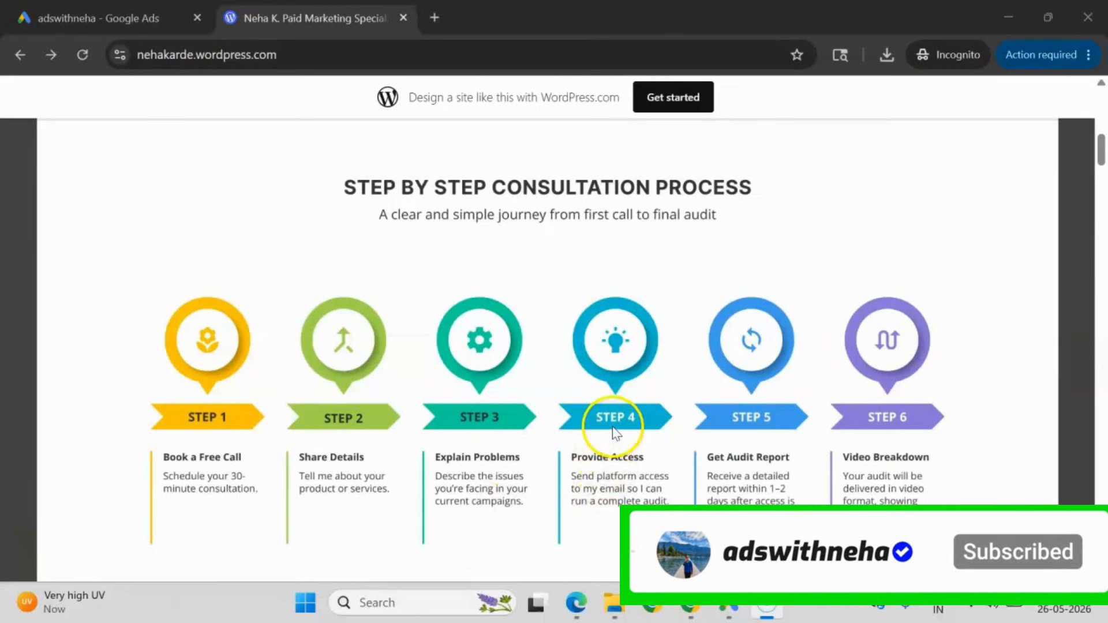
pyautogui.scroll(5, 615, 431)
pyautogui.scroll(-10, 614, 428)
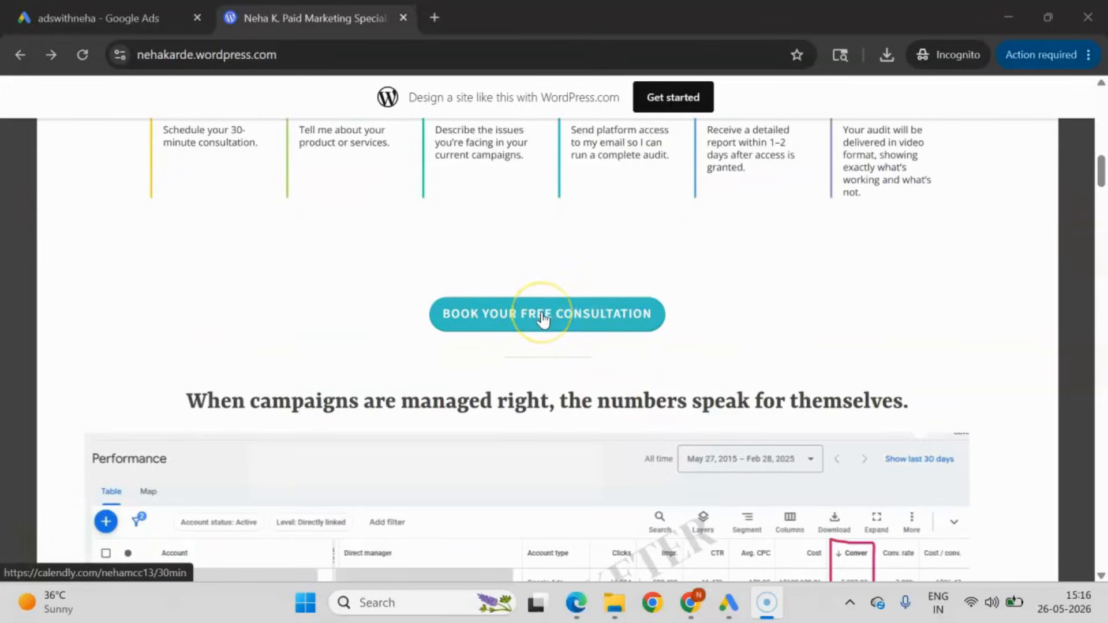
pyautogui.scroll(5, 543, 317)
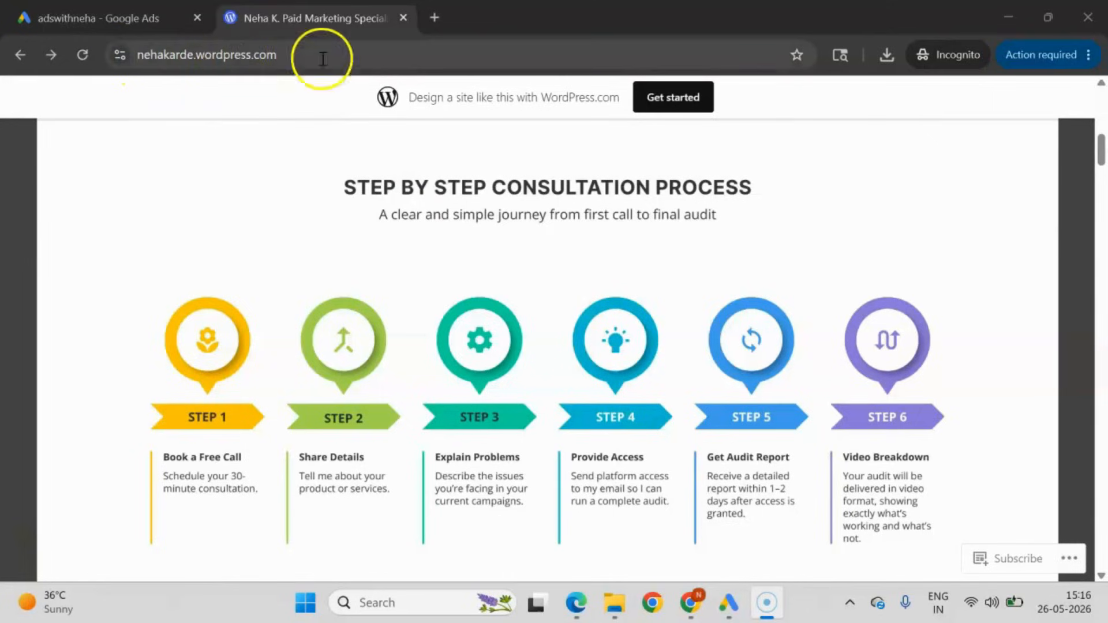
pyautogui.scroll(-5, 410, 329)
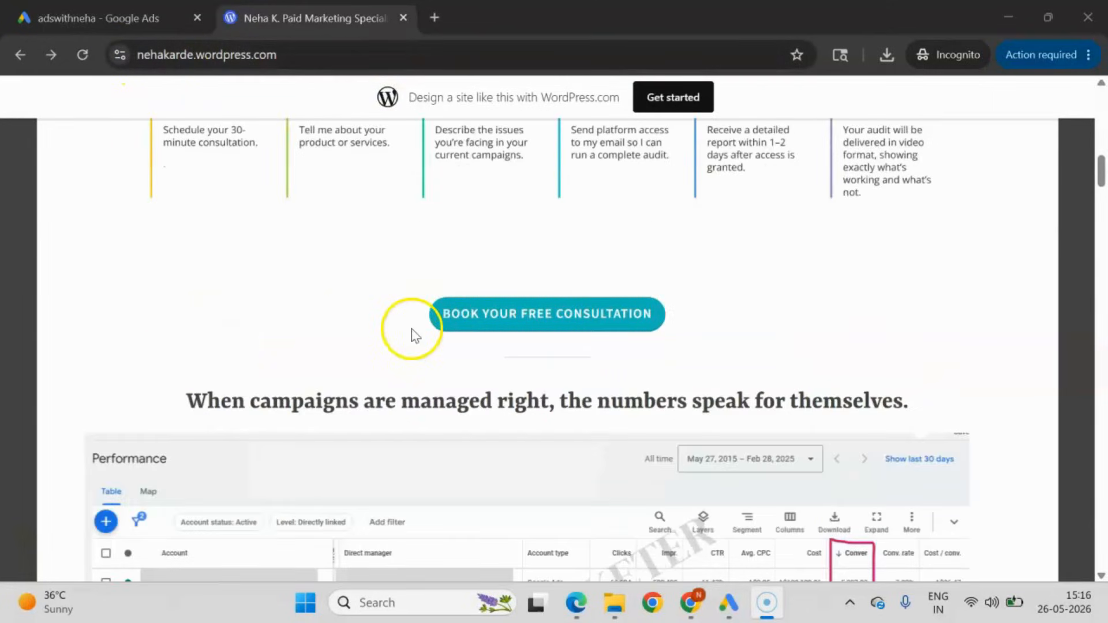
# View the free consultation's 30-minute booking page on Calendly, then return to the start of the WordPress site.
pyautogui.click(545, 323)
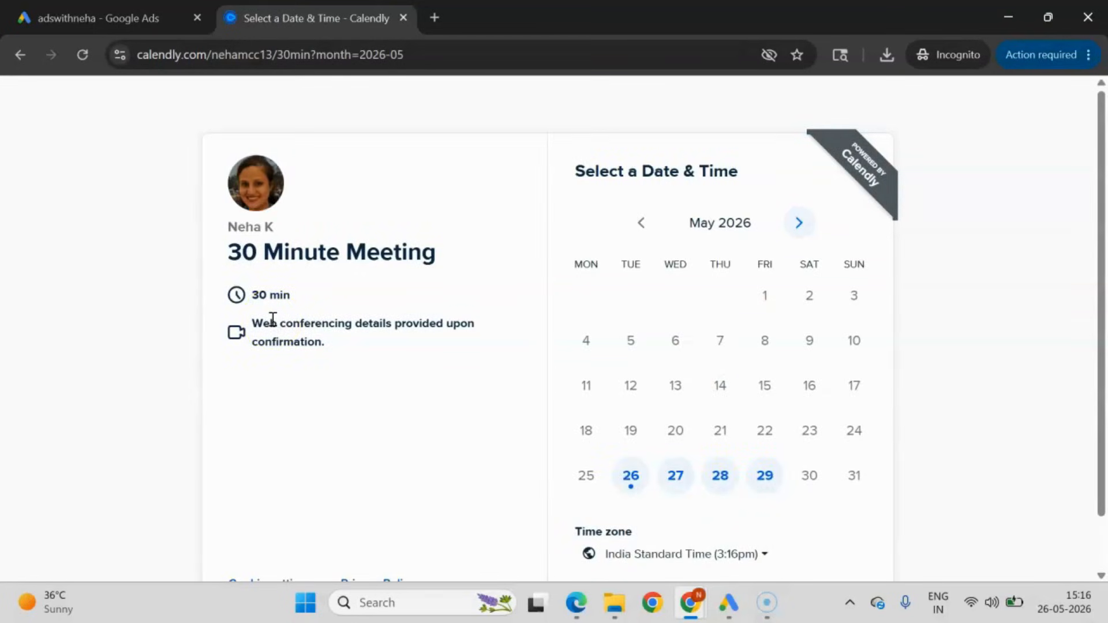
pyautogui.click(20, 55)
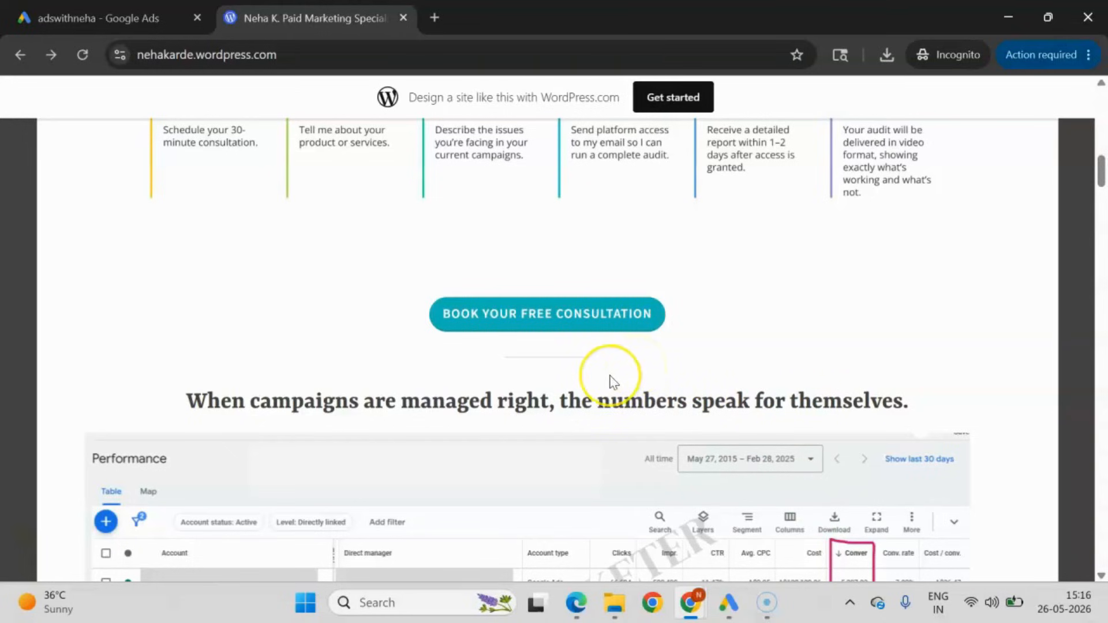
pyautogui.scroll(-8, 613, 382)
pyautogui.scroll(15, 611, 371)
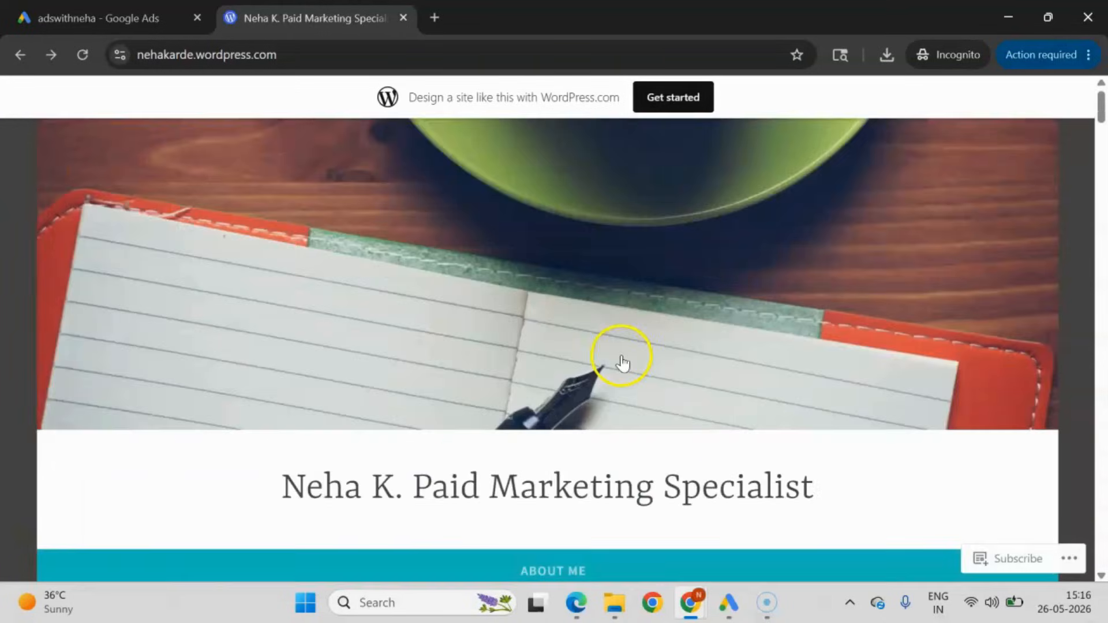
# Switch to the Chrome window with the Thebrilliantmind Etsy shop and view its banner and shop header.
pyautogui.moveTo(690, 602)
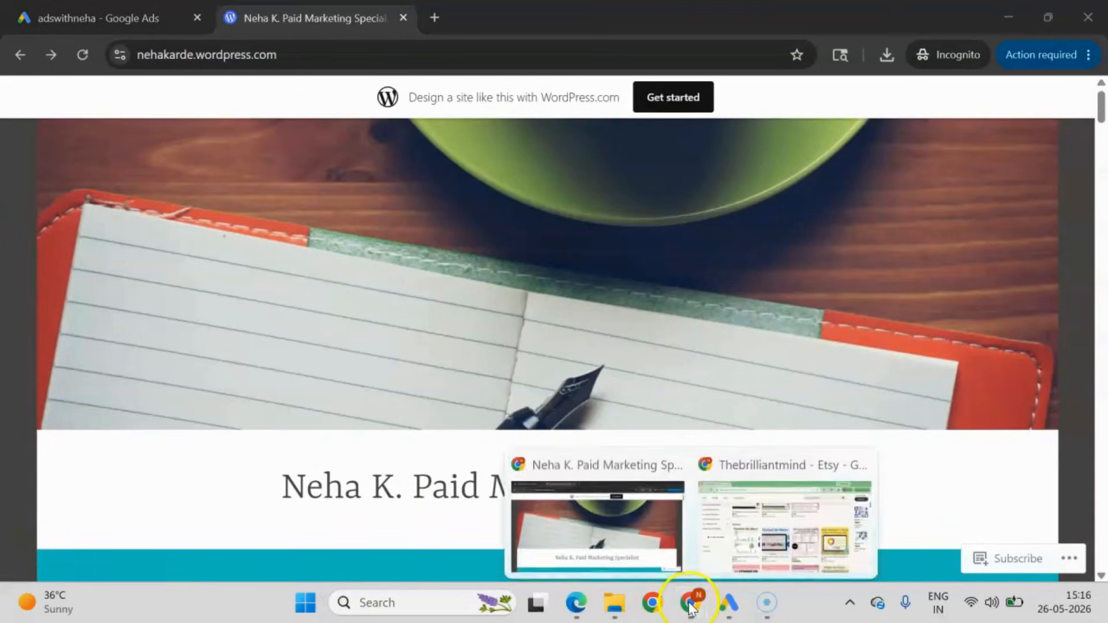
pyautogui.click(777, 505)
pyautogui.scroll(10, 409, 293)
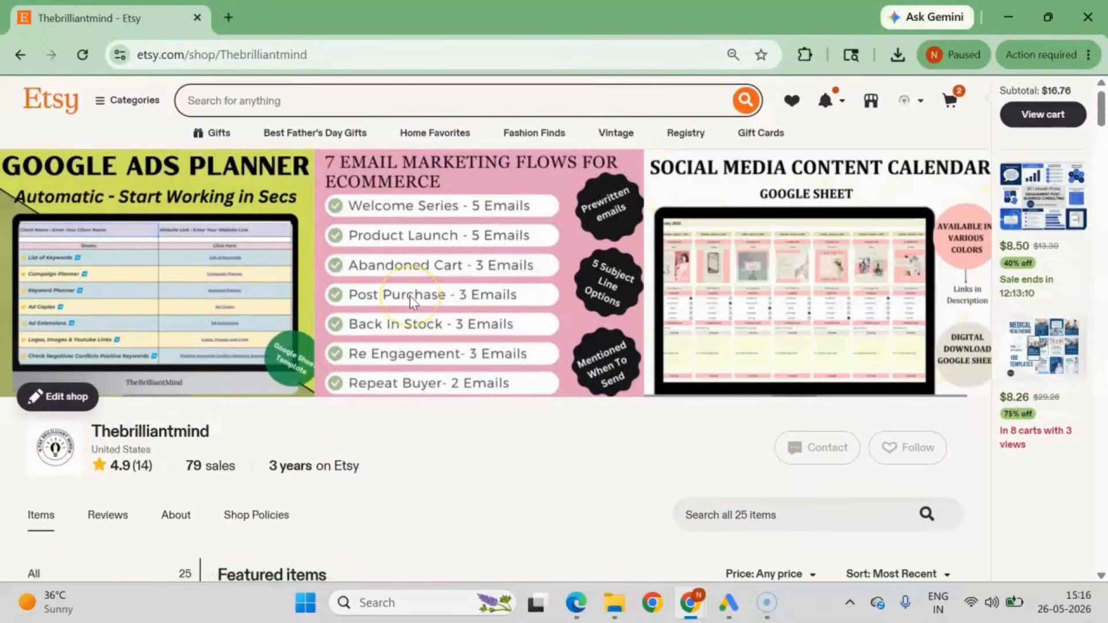
# Open the shop's Google Ads Report, Facebook Ads Planner, Facebook Ads Report and Google Analytics 4 Report listings in separate background tabs.
pyautogui.scroll(-7, 410, 295)
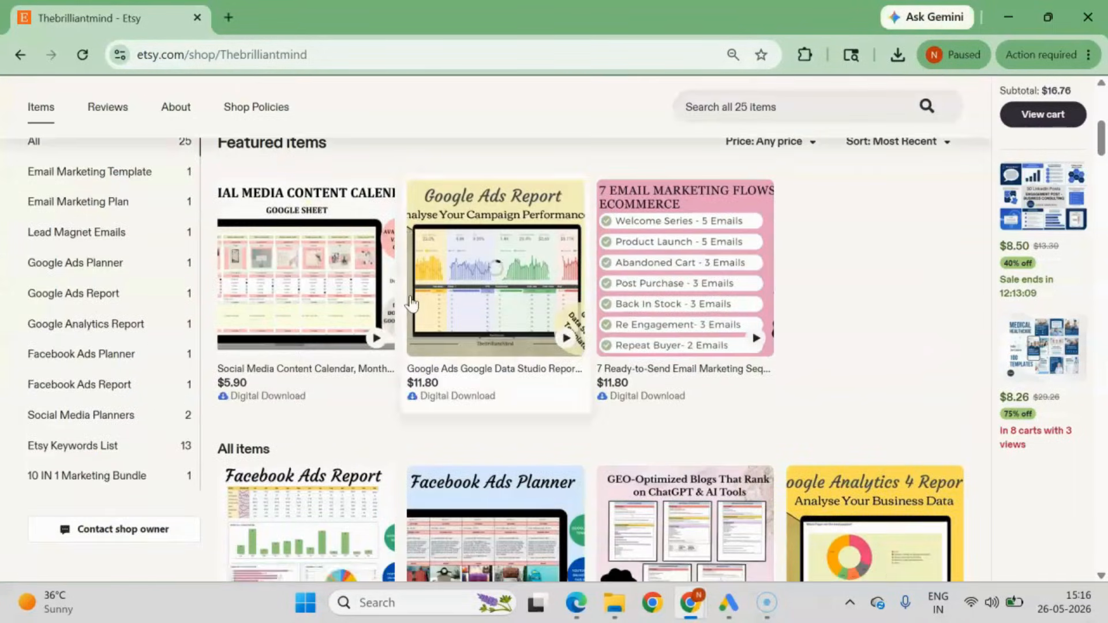
pyautogui.middleClick(524, 299)
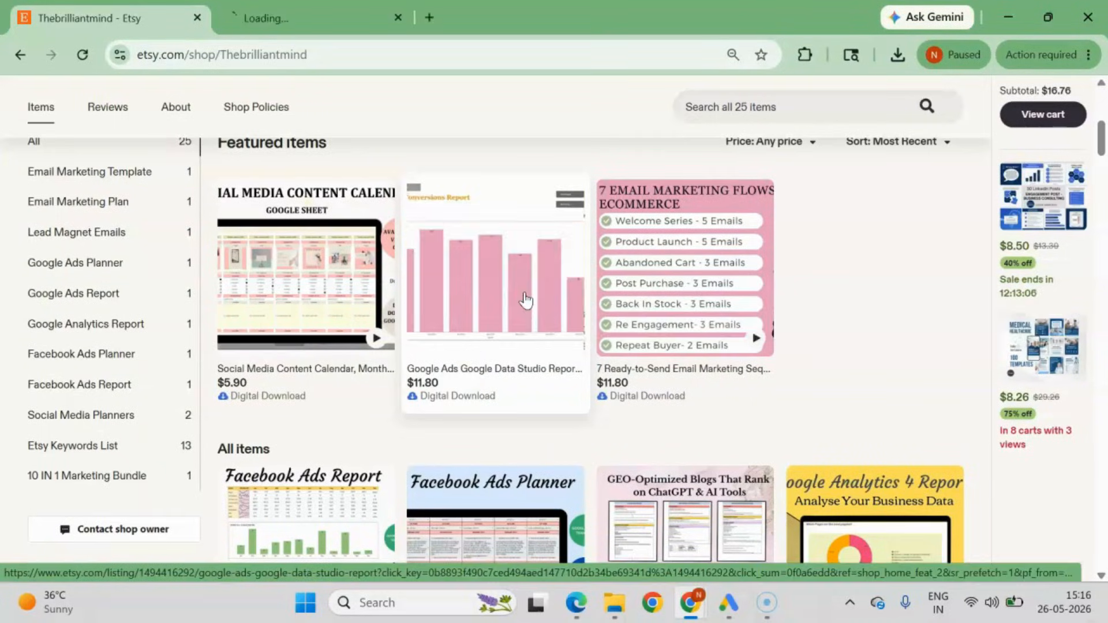
pyautogui.click(306, 15)
pyautogui.click(160, 18)
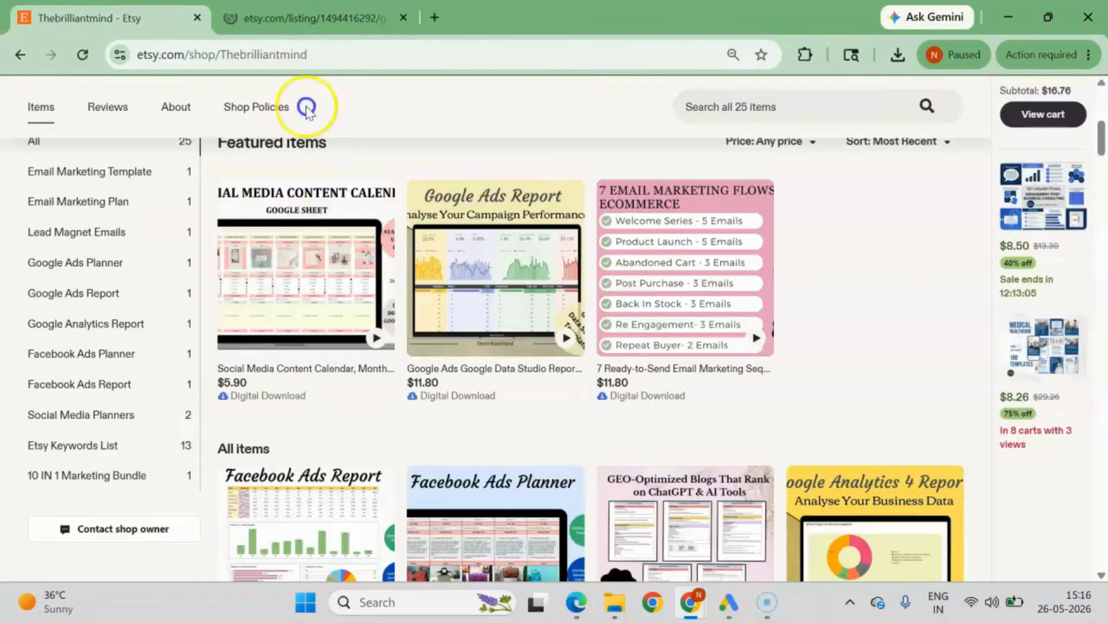
pyautogui.scroll(-3, 501, 411)
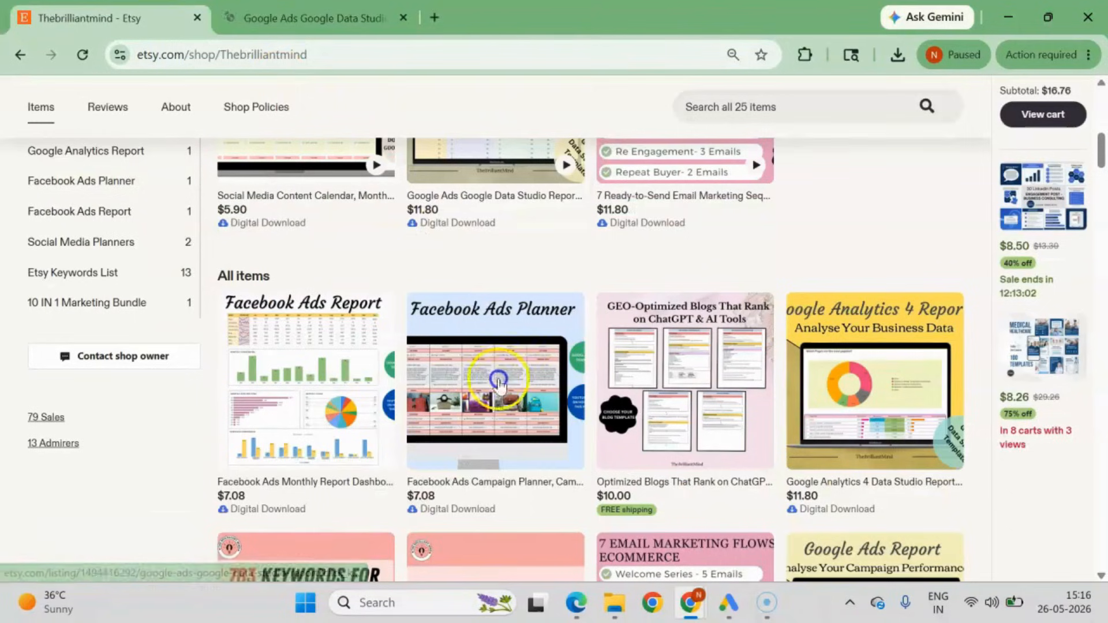
pyautogui.middleClick(476, 353)
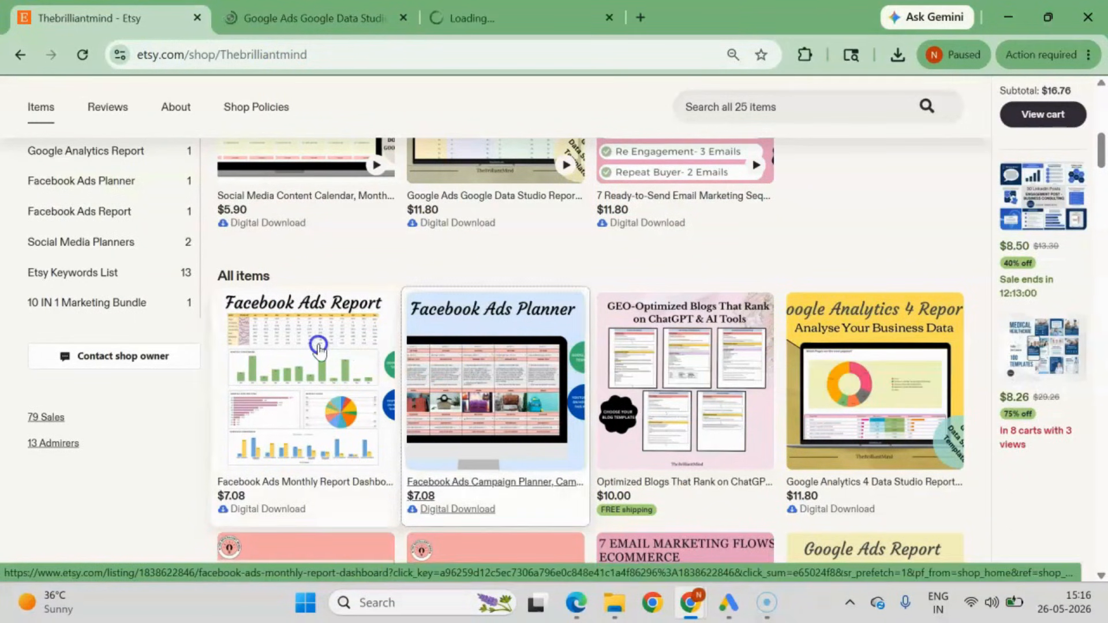
pyautogui.middleClick(319, 349)
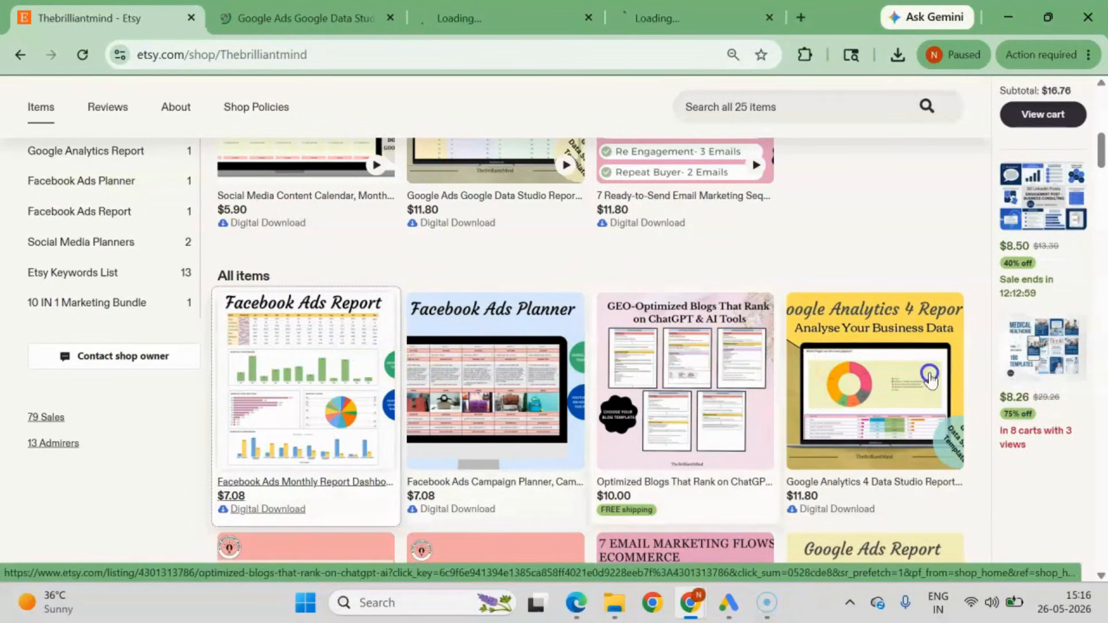
pyautogui.middleClick(862, 363)
pyautogui.scroll(-6, 861, 364)
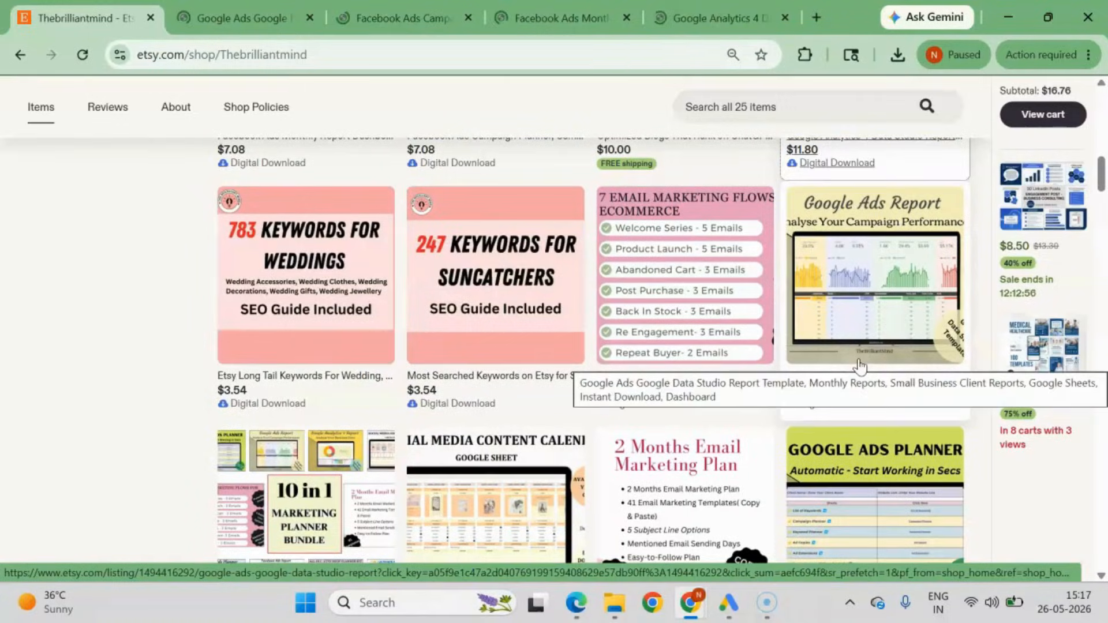
pyautogui.middleClick(880, 261)
# View the Google Ads Data Studio report listing and its preview images, including the Monthly Report & Monthly Conversions Report image.
pyautogui.hotkey('ctrl', 'Tab')
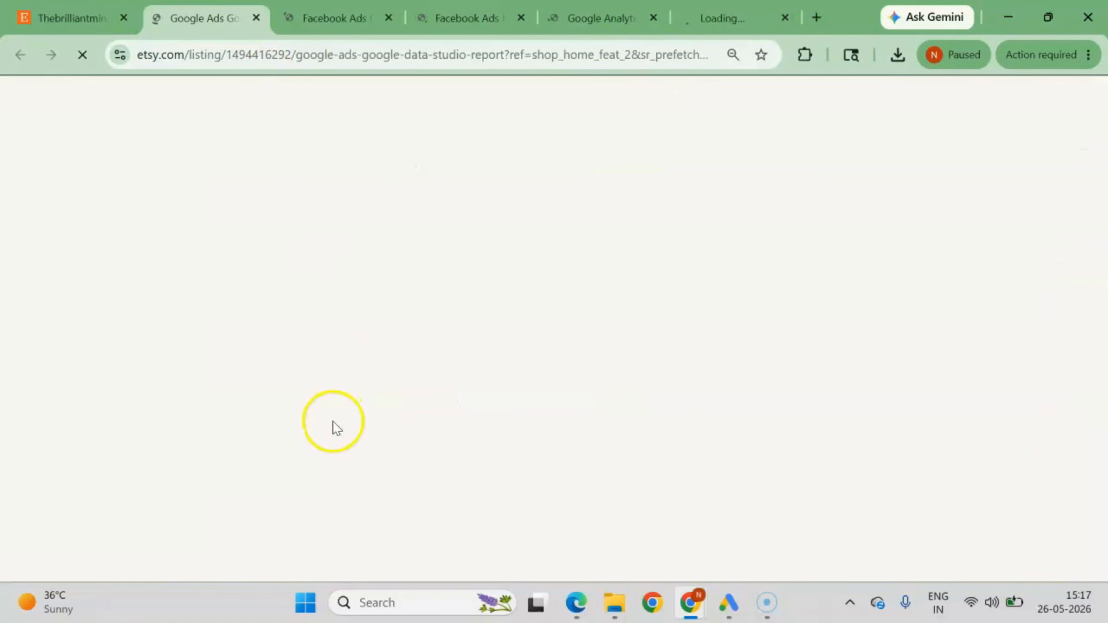
pyautogui.scroll(-3, 331, 421)
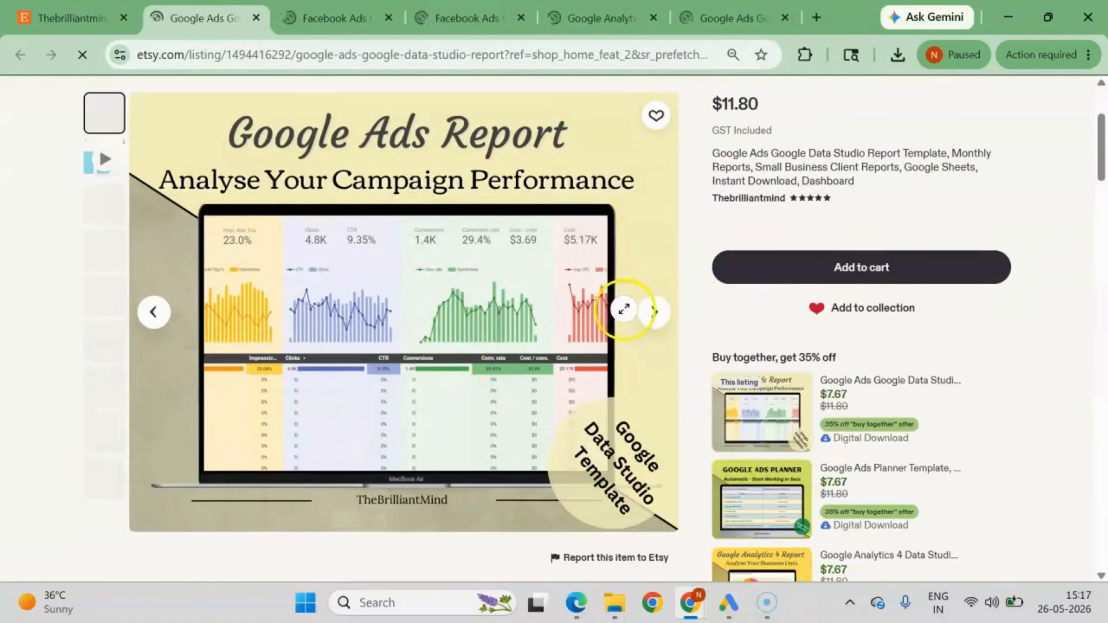
pyautogui.click(655, 312)
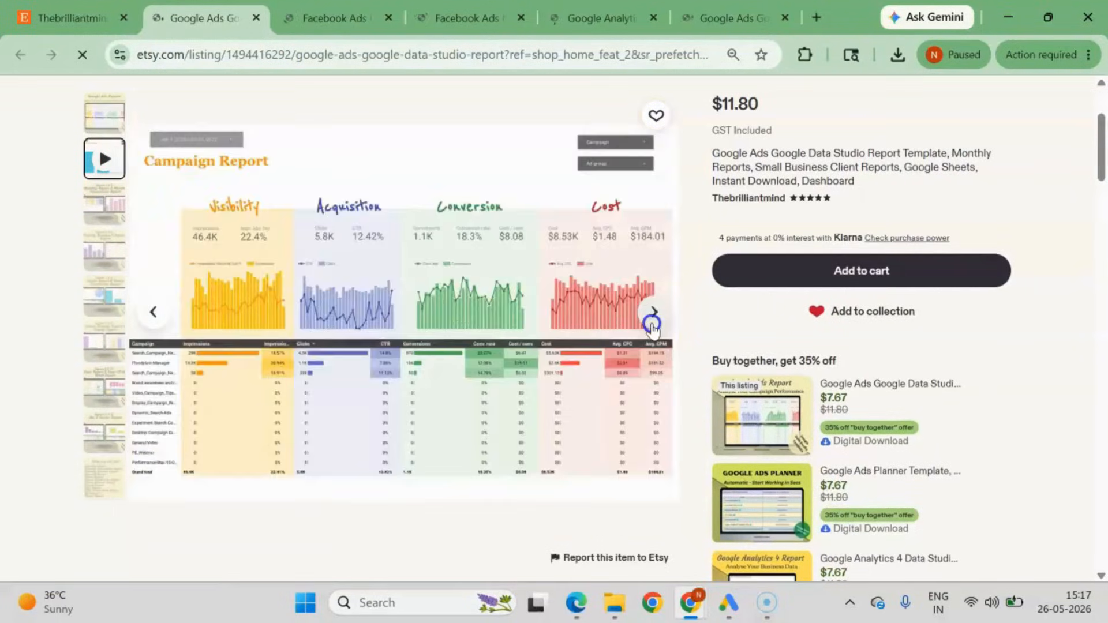
pyautogui.click(652, 316)
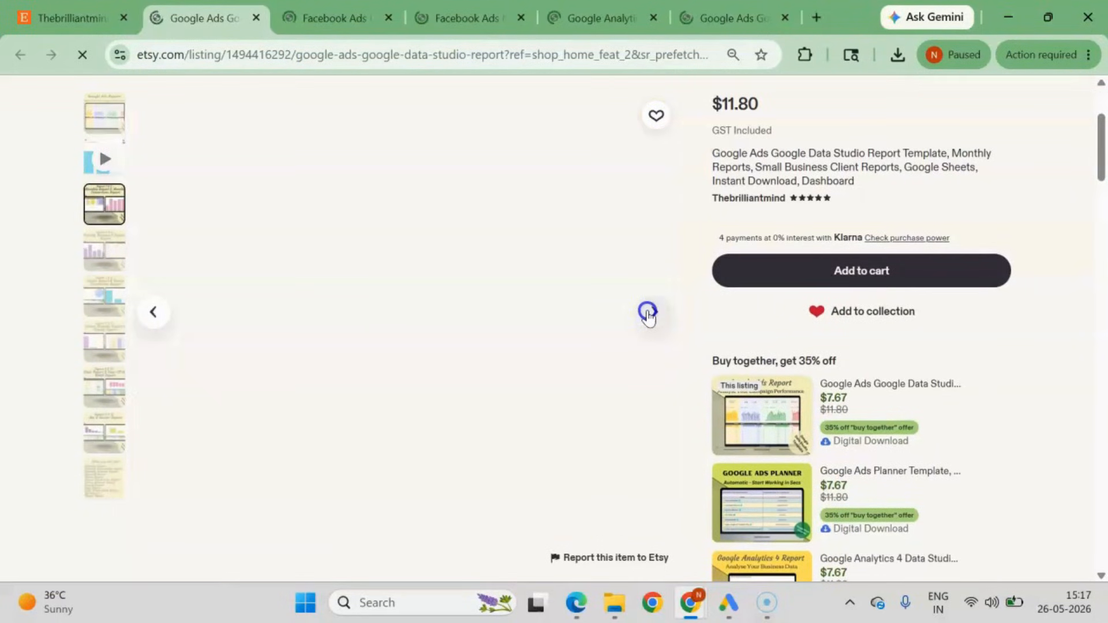
pyautogui.click(653, 312)
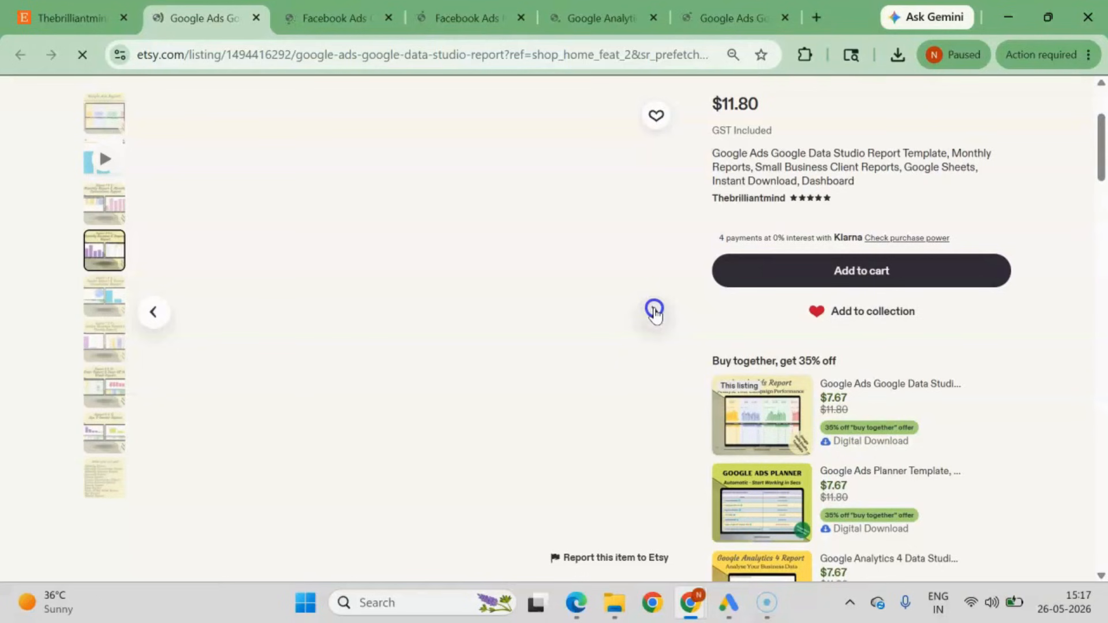
pyautogui.click(105, 223)
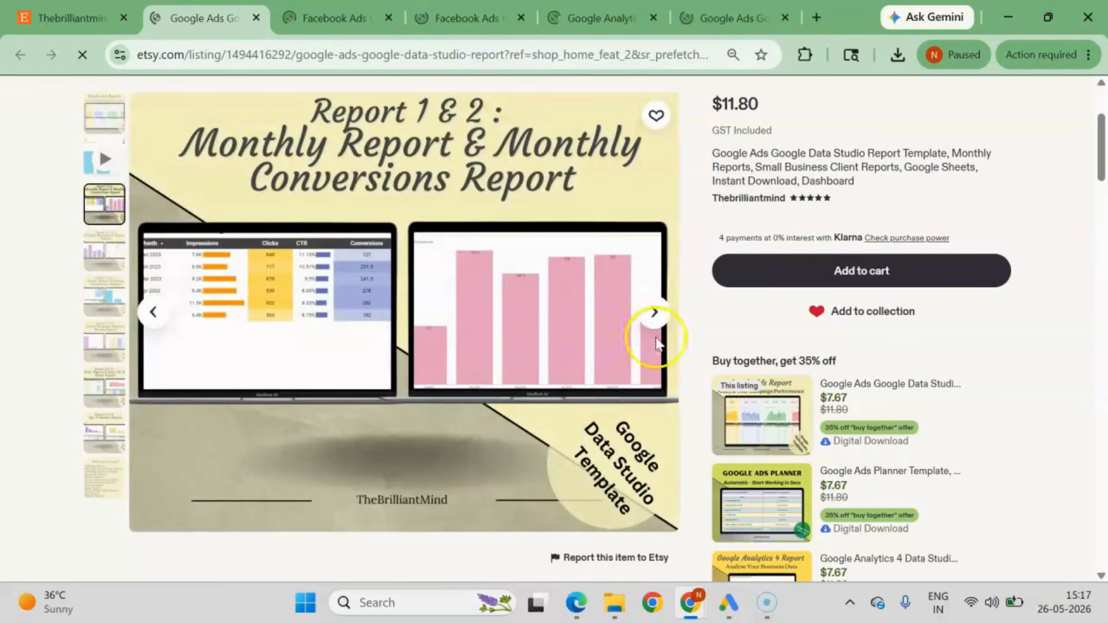
pyautogui.scroll(3, 596, 394)
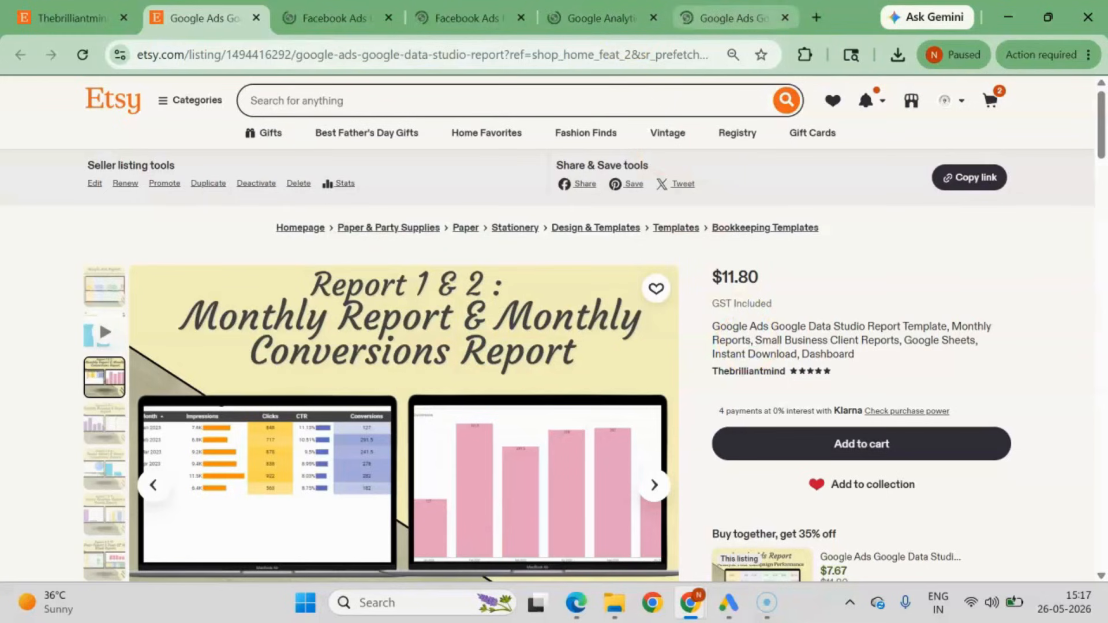
# View the opened Facebook Ads Planner, Facebook Ads Report, Google Analytics 4 Report and second Google Ads Report listings in turn.
pyautogui.click(335, 18)
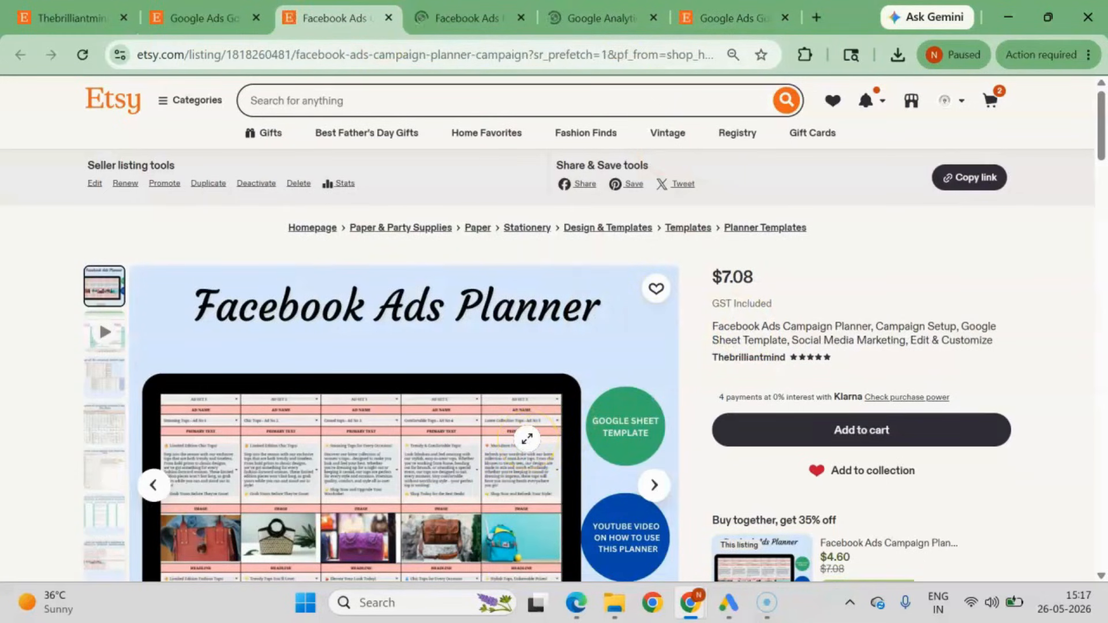
pyautogui.hotkey('ctrl', 'Tab')
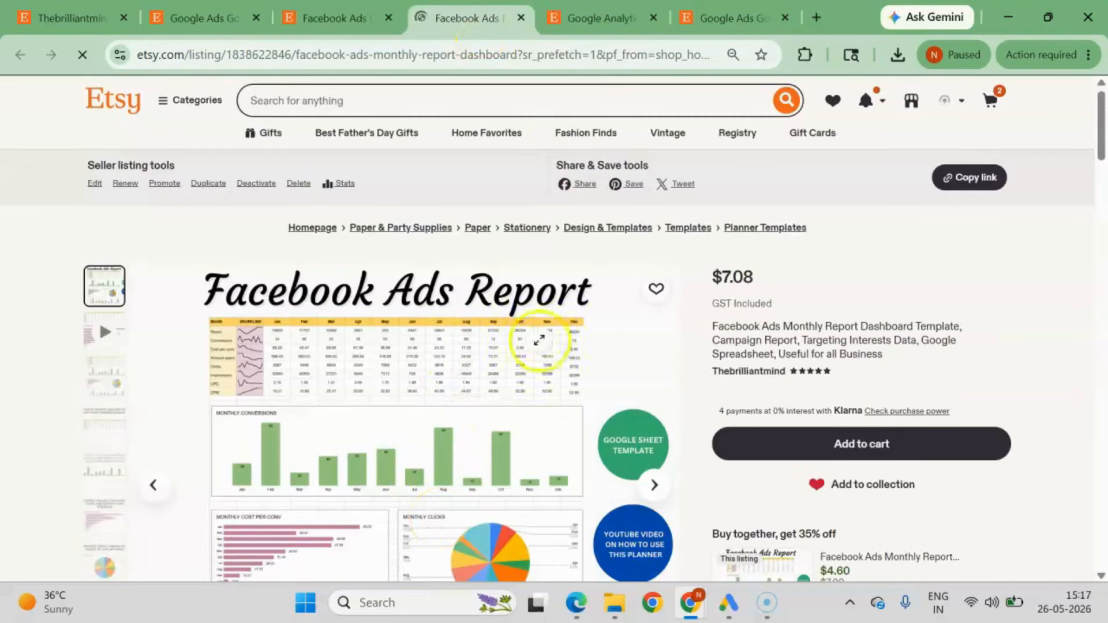
pyautogui.hotkey('ctrl', 'Tab')
pyautogui.scroll(-3, 564, 329)
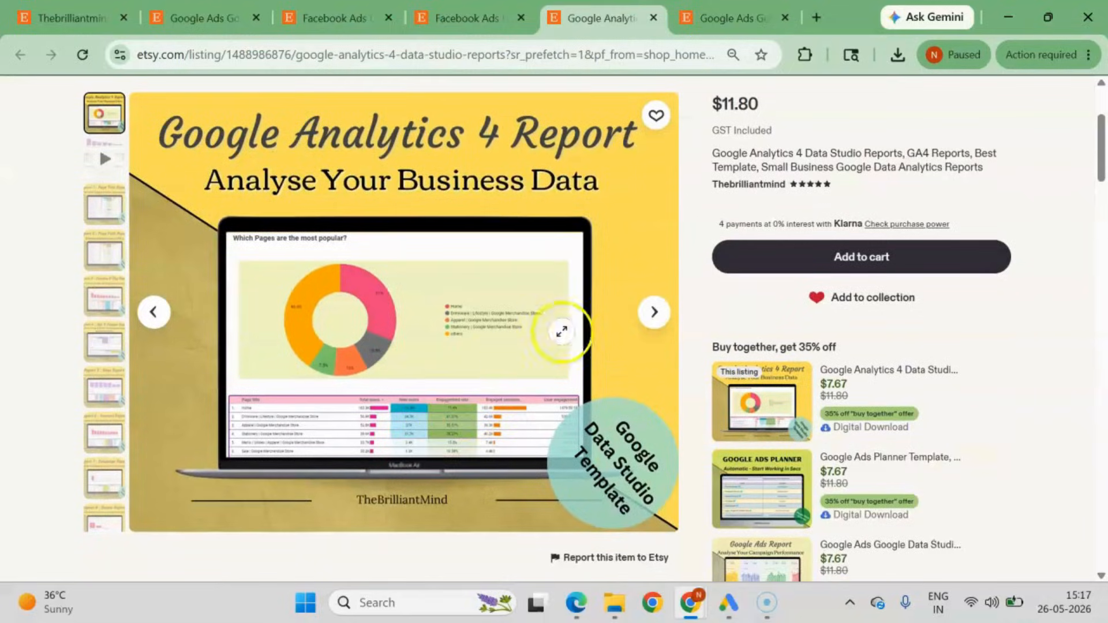
pyautogui.click(653, 311)
pyautogui.click(654, 311)
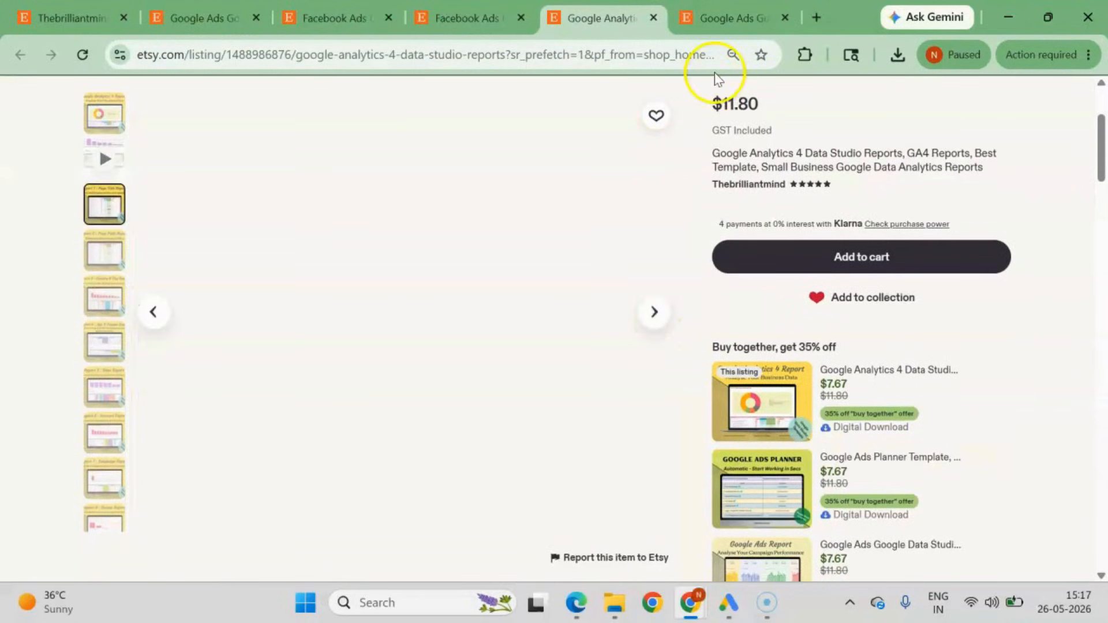
pyautogui.click(715, 15)
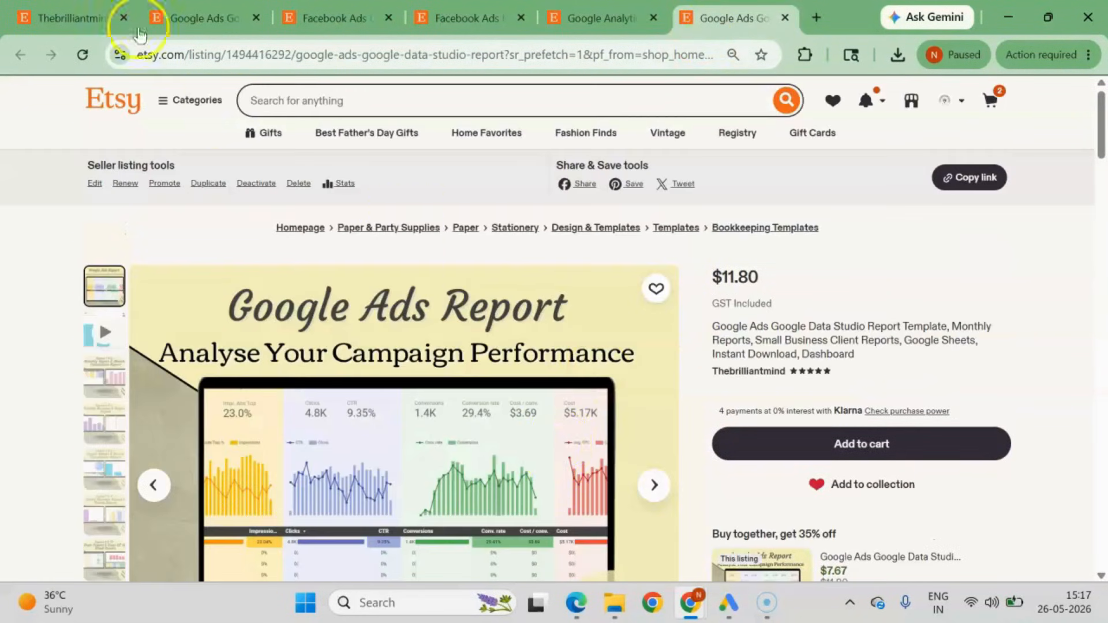
# Open the orange Social Media Content Calendar listing from the shop in a new tab and view its preview media.
pyautogui.click(69, 17)
pyautogui.scroll(-4, 566, 462)
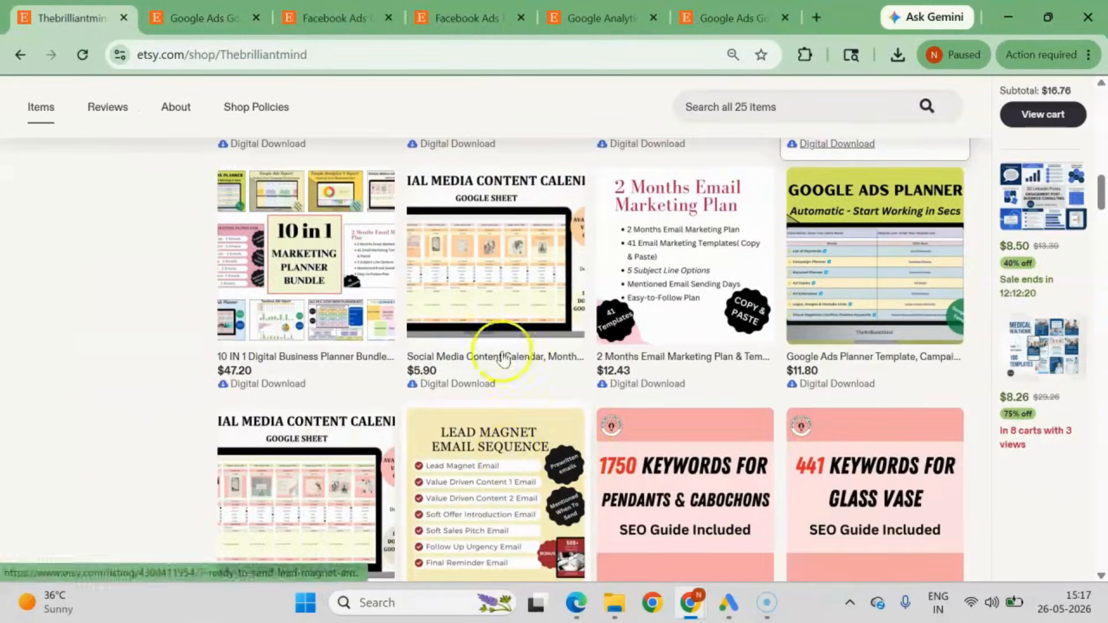
pyautogui.middleClick(479, 277)
pyautogui.click(734, 18)
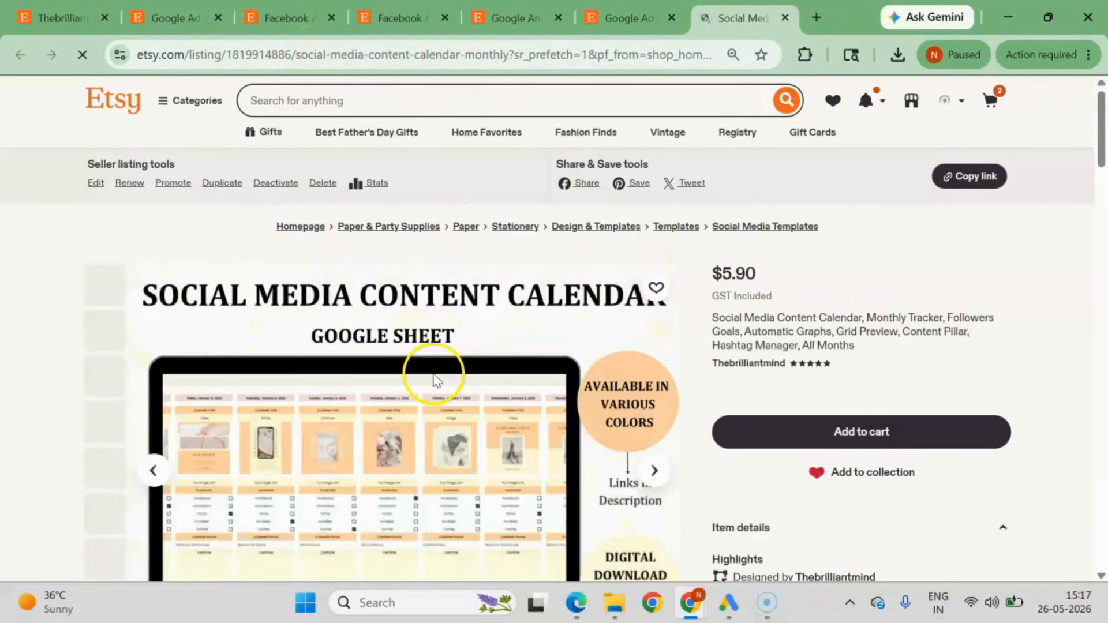
pyautogui.scroll(-3, 433, 373)
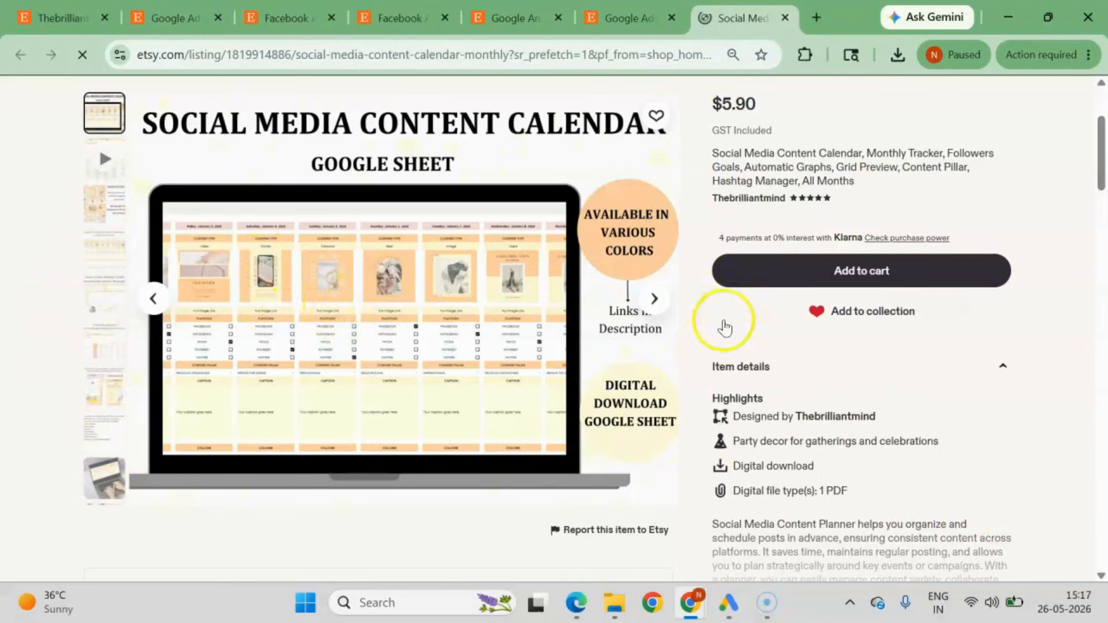
pyautogui.click(655, 298)
# Expand the content calendar's item description and read its color variants, how-it-works section and included sheets.
pyautogui.scroll(-5, 955, 457)
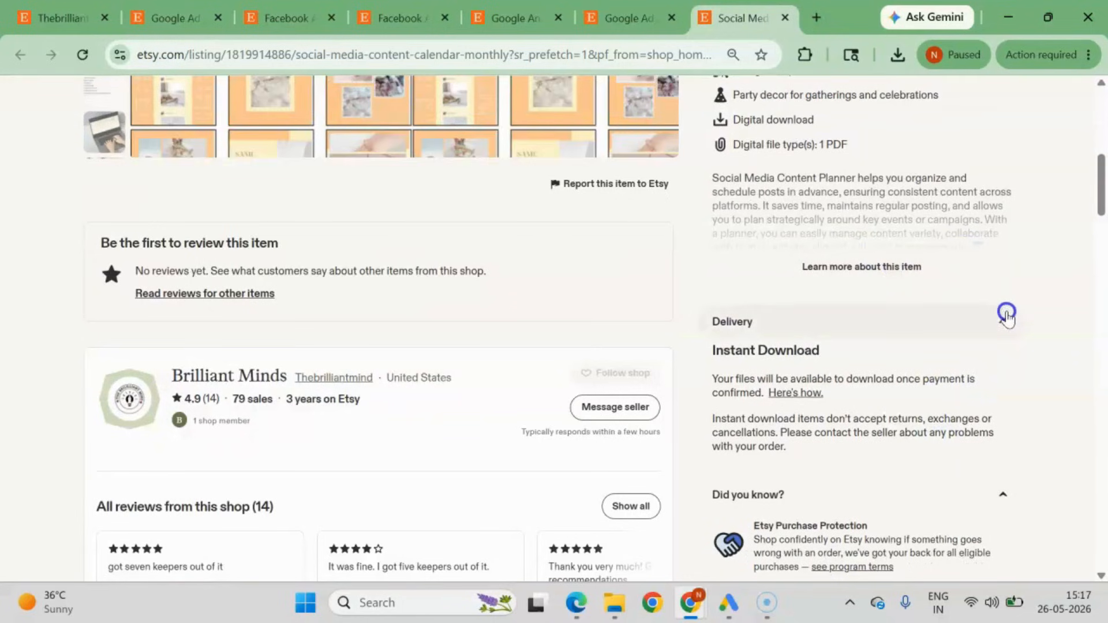
pyautogui.click(916, 269)
pyautogui.scroll(-9, 878, 460)
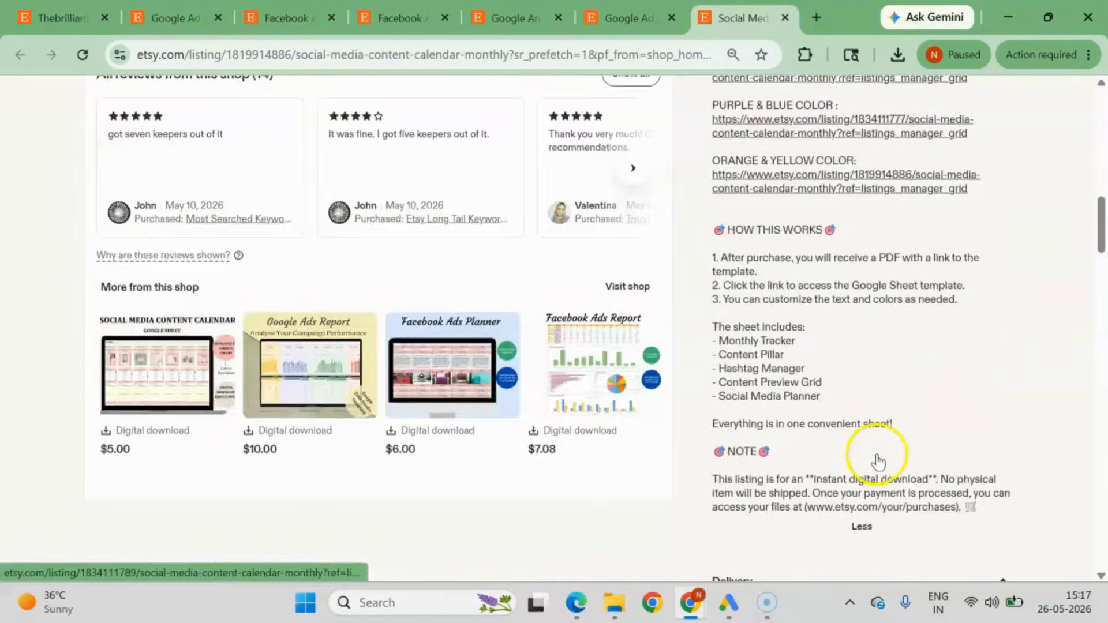
pyautogui.scroll(6, 877, 458)
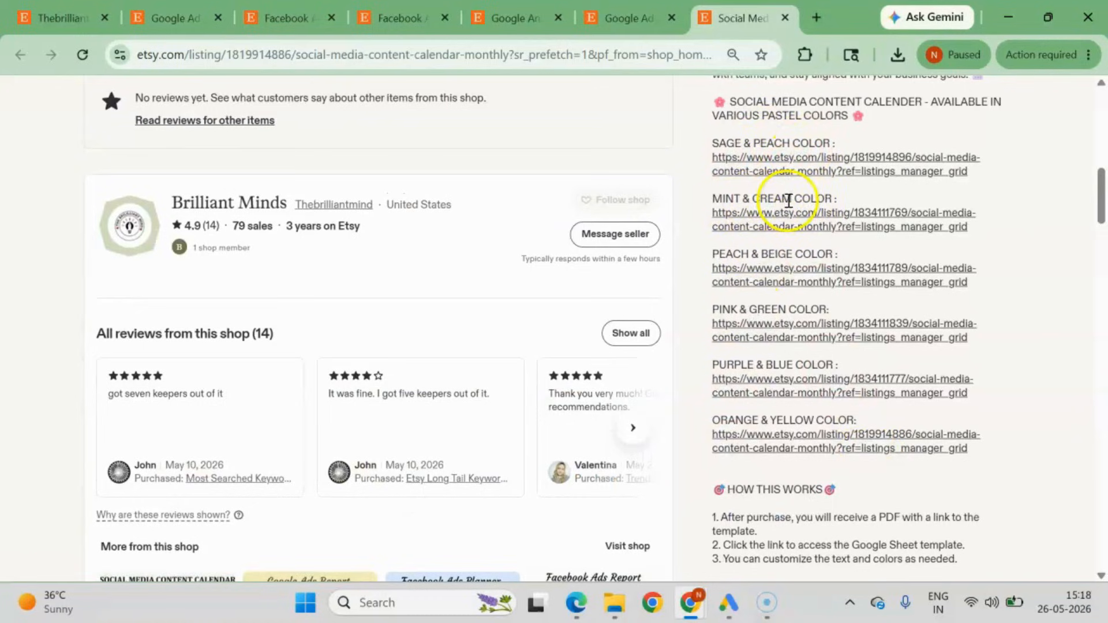
# Check the Pink & Green color variant's listing, then close it and return to the start of the content calendar listing.
pyautogui.keyDown('ctrl'); pyautogui.click(749, 340); pyautogui.keyUp('ctrl')
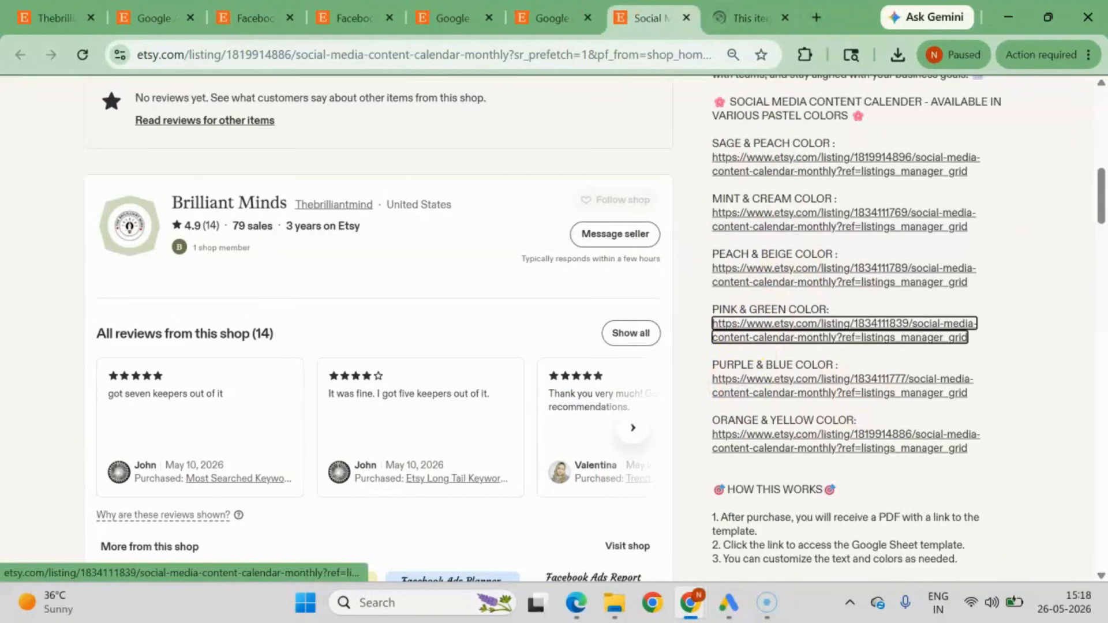
pyautogui.click(734, 19)
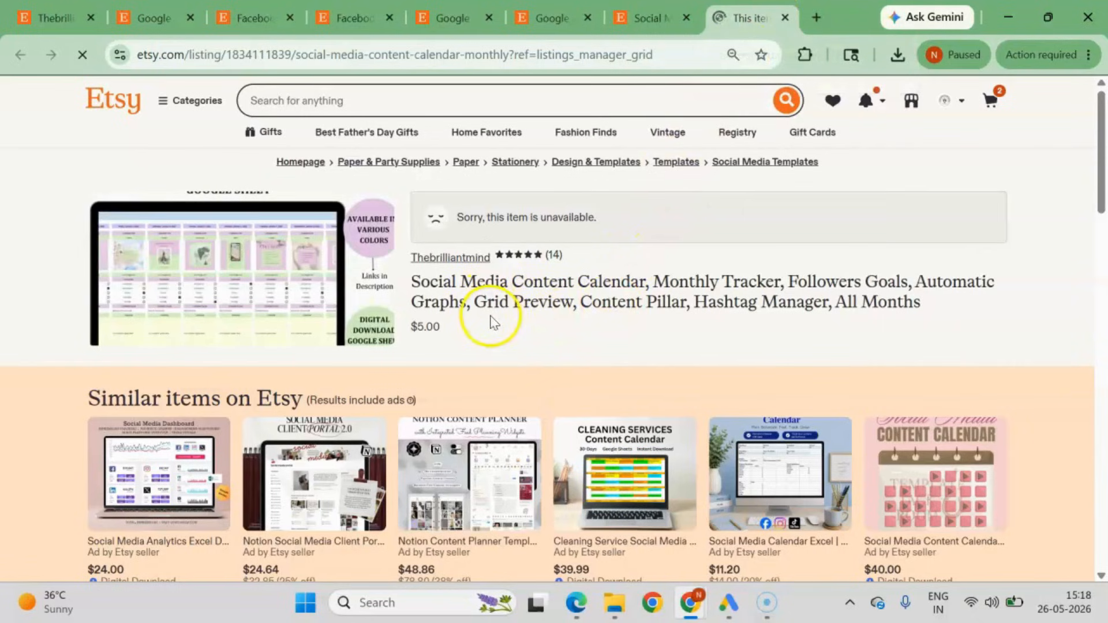
pyautogui.hotkey('ctrl', 'w')
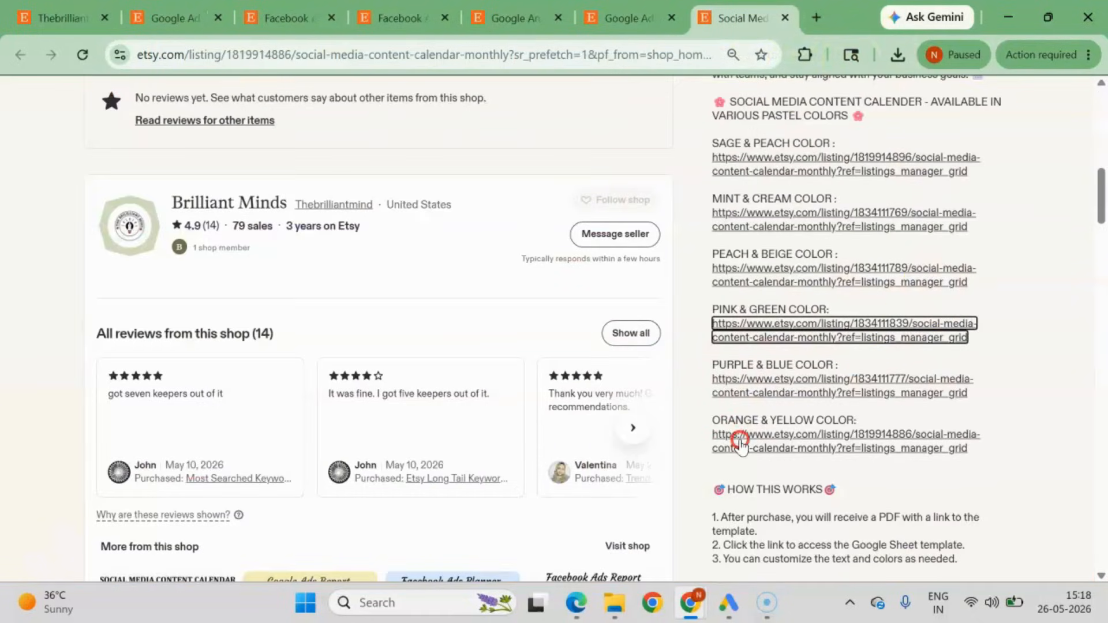
pyautogui.scroll(10, 737, 442)
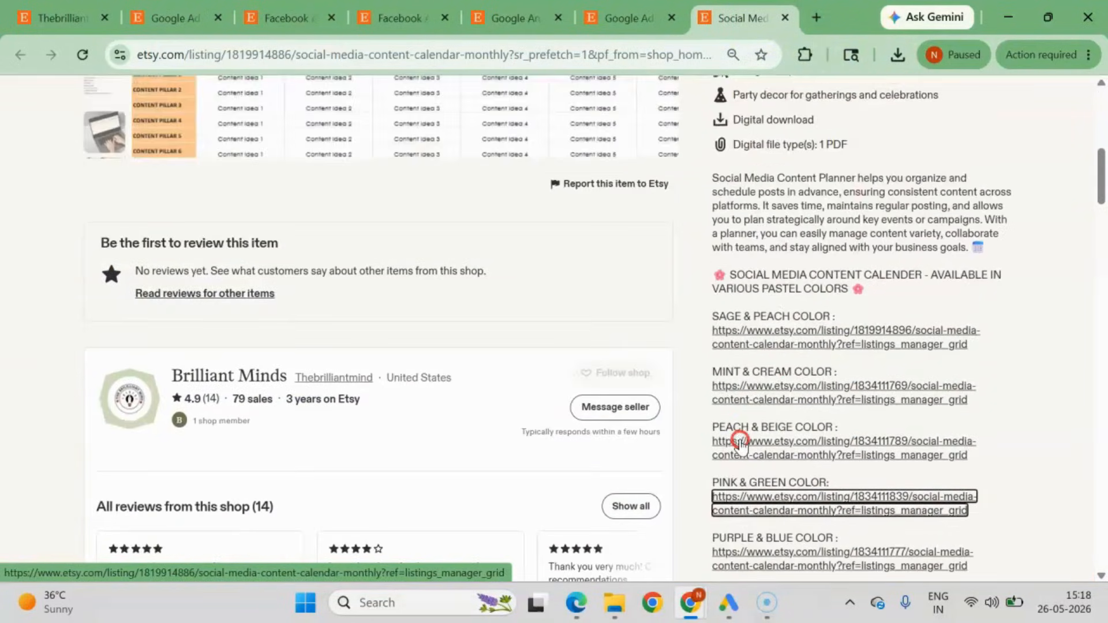
pyautogui.scroll(2, 737, 376)
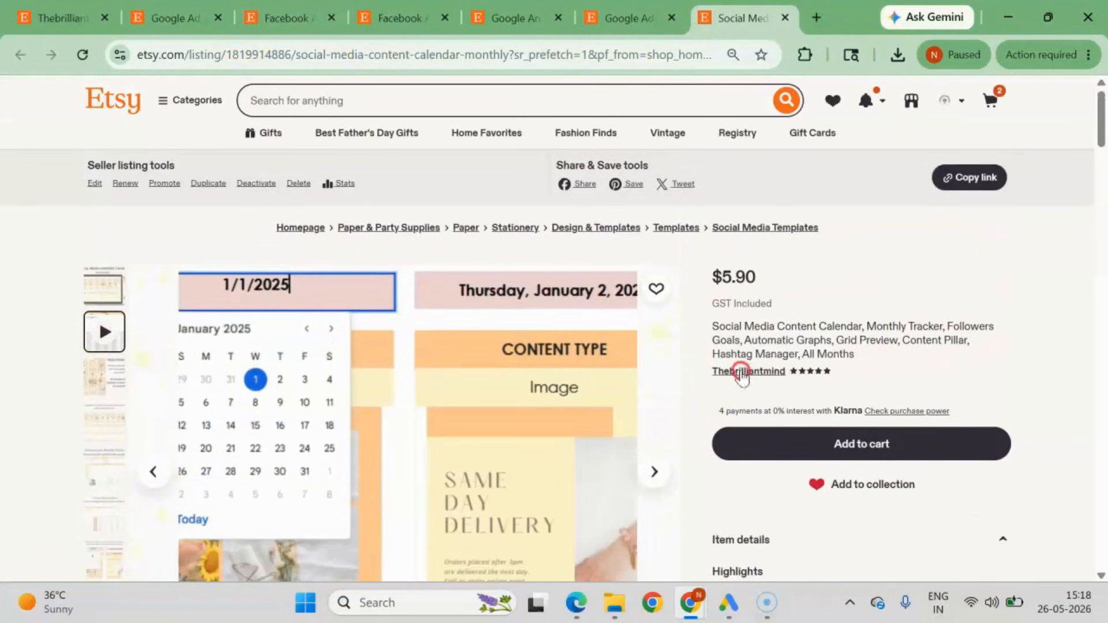
# Return to the Thebrilliantmind shop page and look through its Etsy keyword lists and email template products.
pyautogui.click(624, 19)
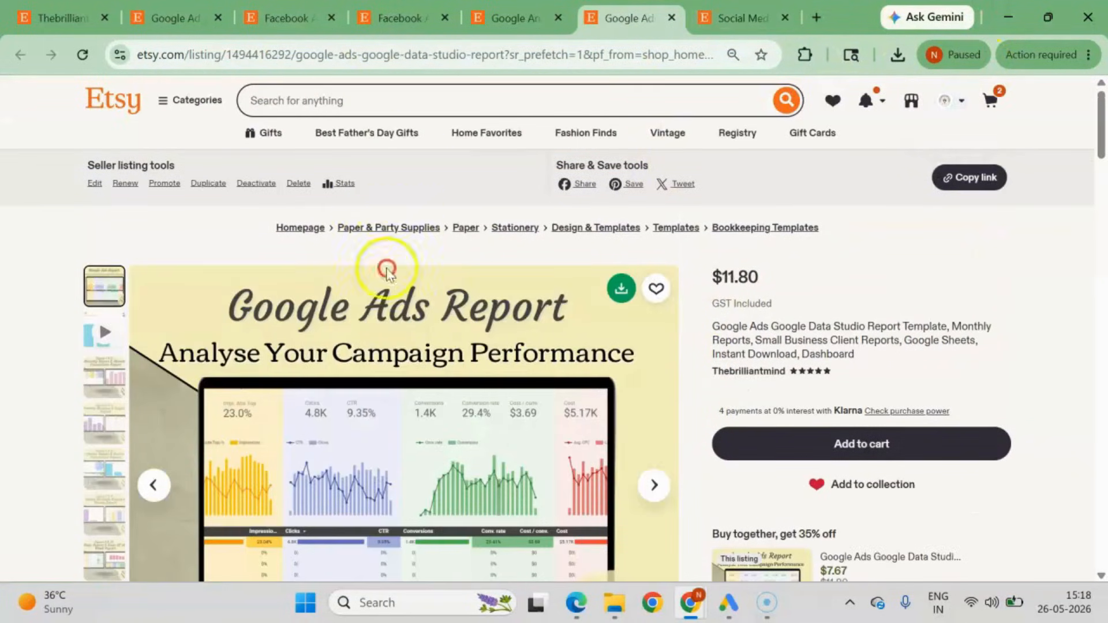
pyautogui.click(60, 19)
pyautogui.scroll(-6, 663, 508)
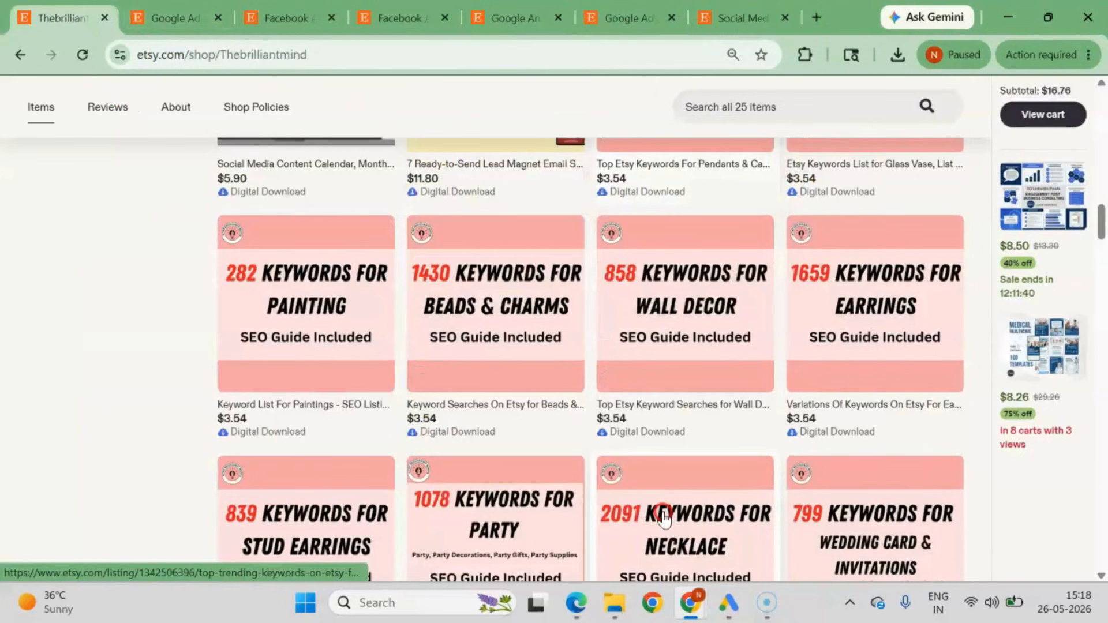
pyautogui.scroll(6, 664, 514)
pyautogui.scroll(-5, 663, 514)
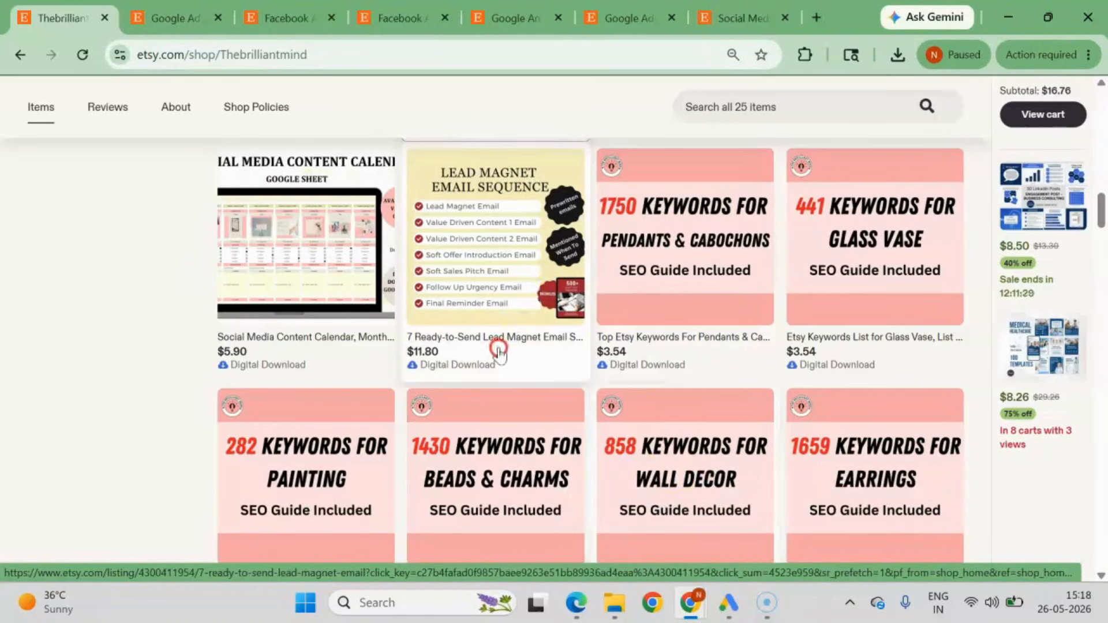
pyautogui.scroll(10, 638, 247)
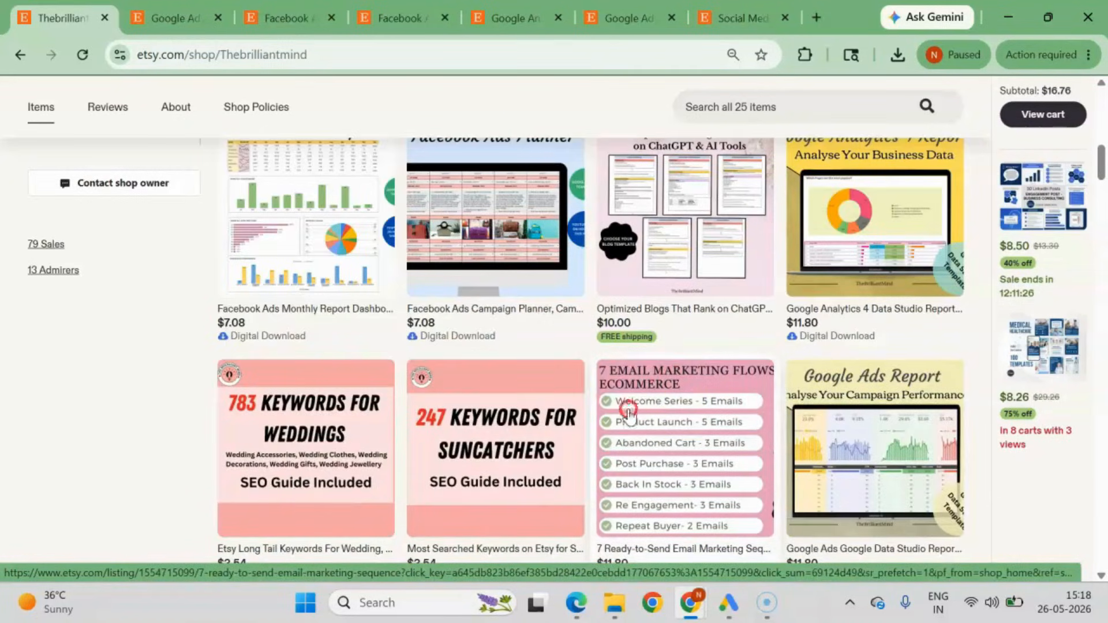
# Open the 7 Email Marketing Flows for Ecommerce listing in a new tab and view its cover image and details.
pyautogui.scroll(-2, 623, 410)
pyautogui.middleClick(648, 310)
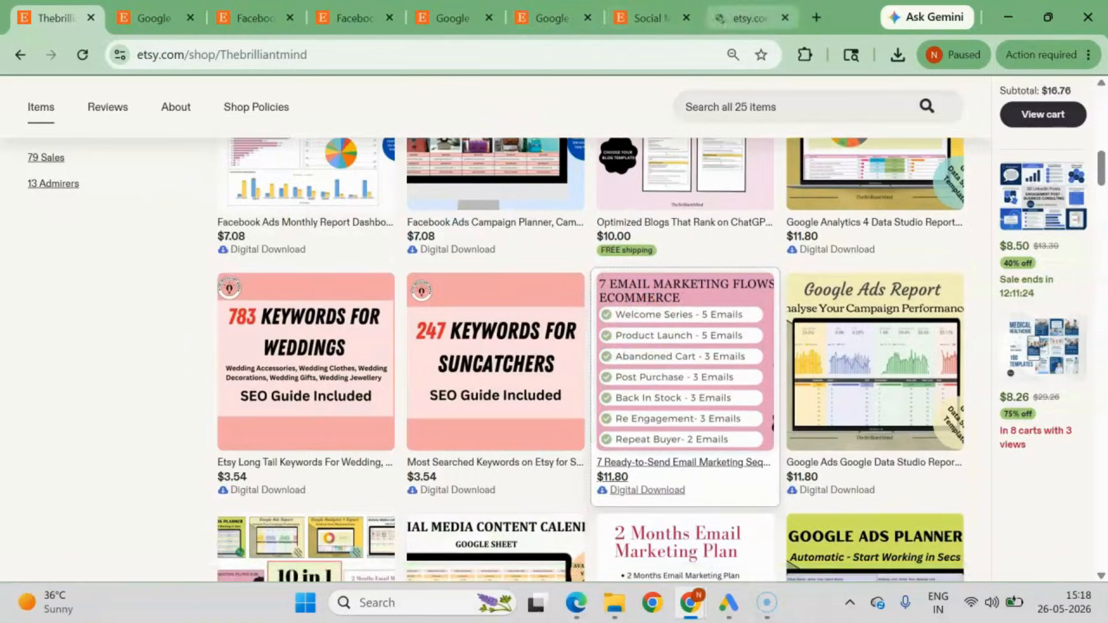
pyautogui.click(746, 18)
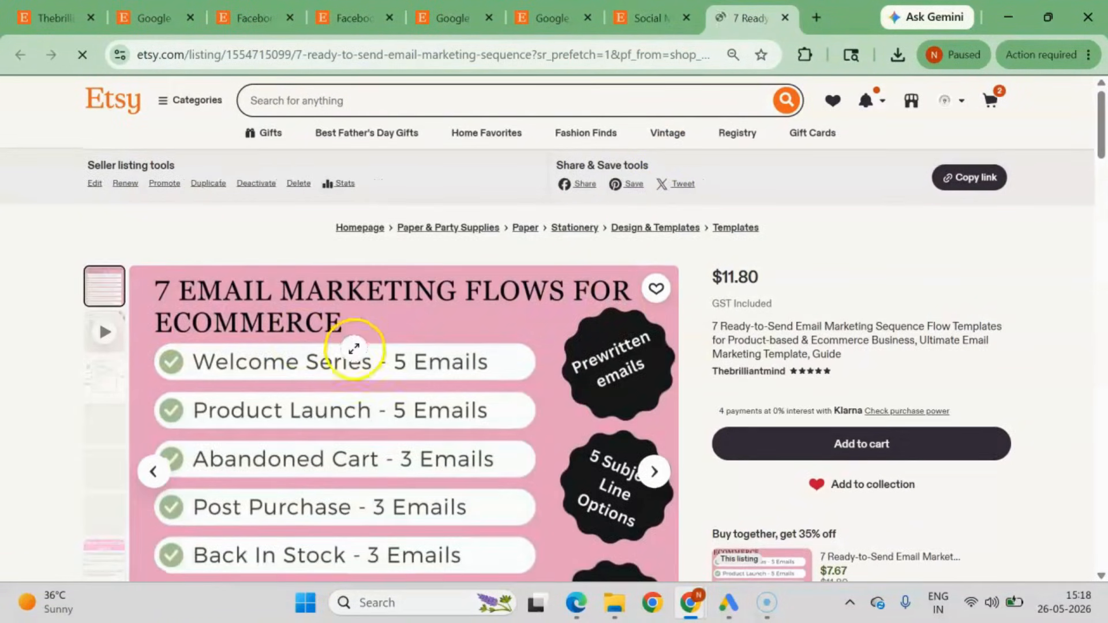
pyautogui.scroll(-3, 351, 396)
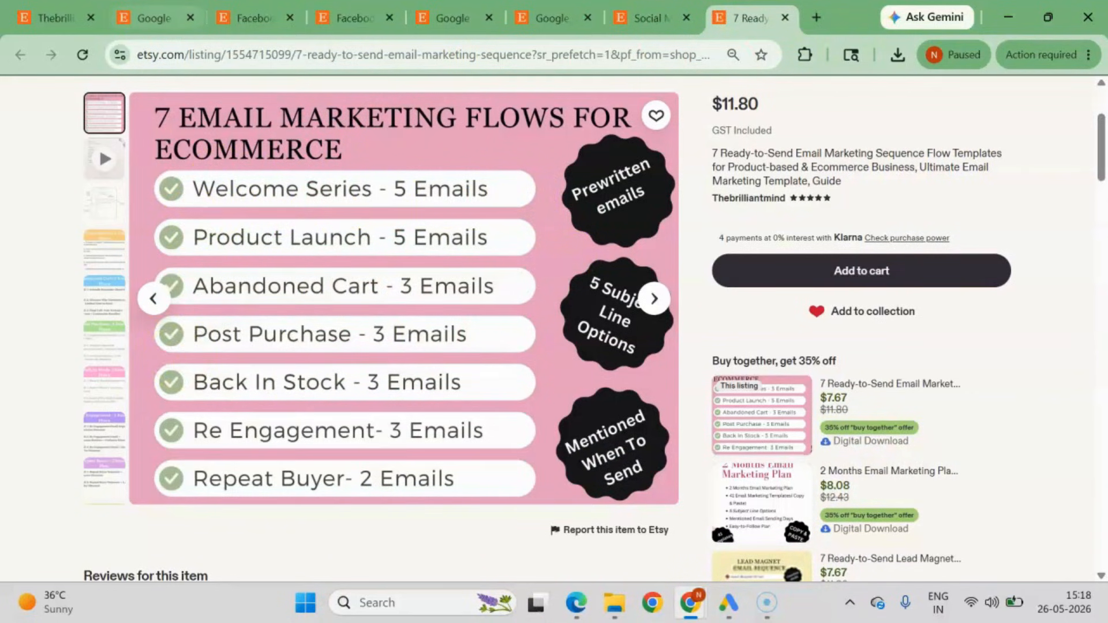
# Return to the shop page, then switch to the Chrome window with the WordPress consultation site and view its introduction.
pyautogui.click(56, 18)
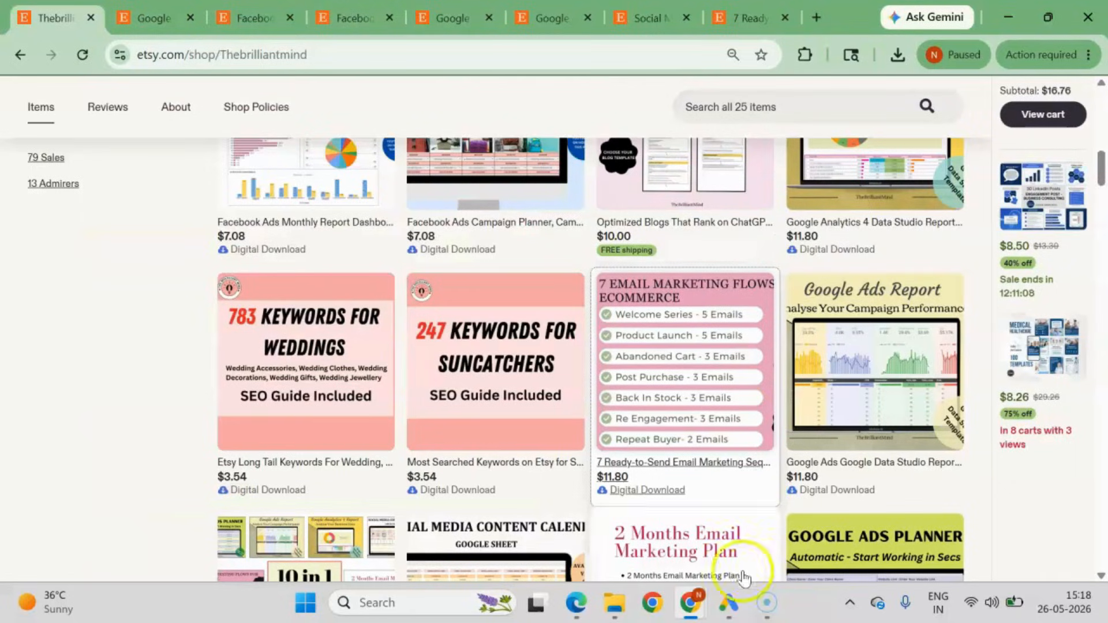
pyautogui.moveTo(688, 612)
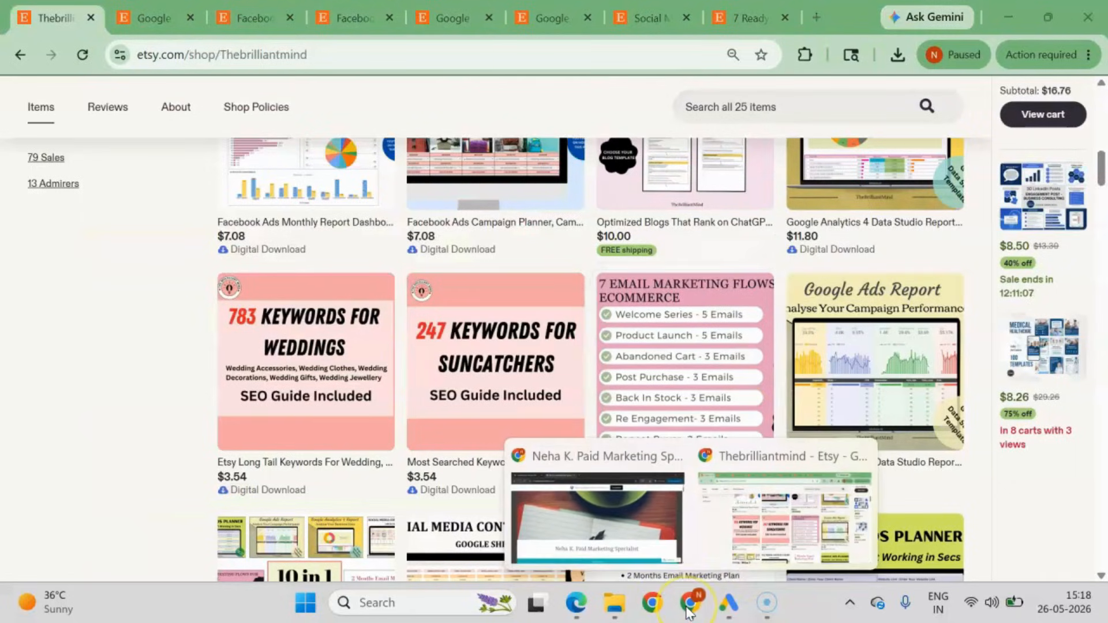
pyautogui.click(627, 530)
pyautogui.scroll(-6, 383, 361)
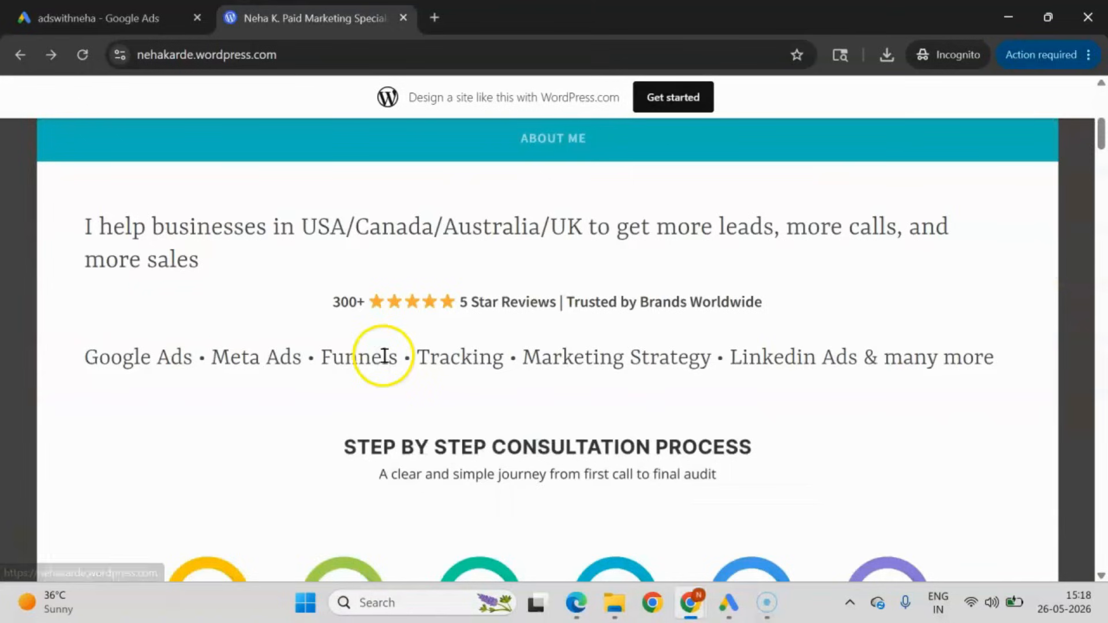